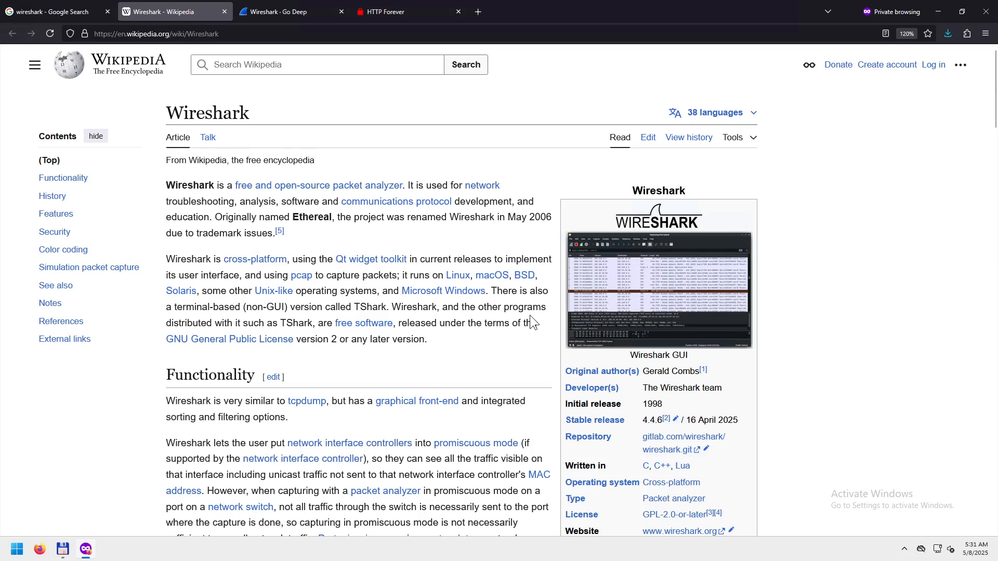
# - Download the Windows x64 installer of Wireshark 4.4.6 from wireshark.org and save it as Wireshark-4.4.6-x64 in C:\temp\bin
pyautogui.click(281, 8)
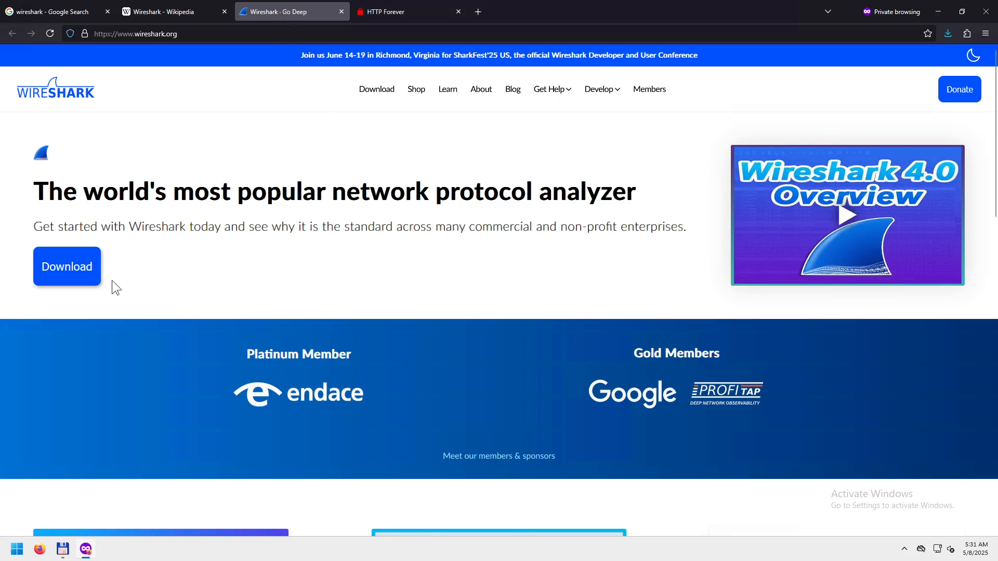
pyautogui.click(78, 269)
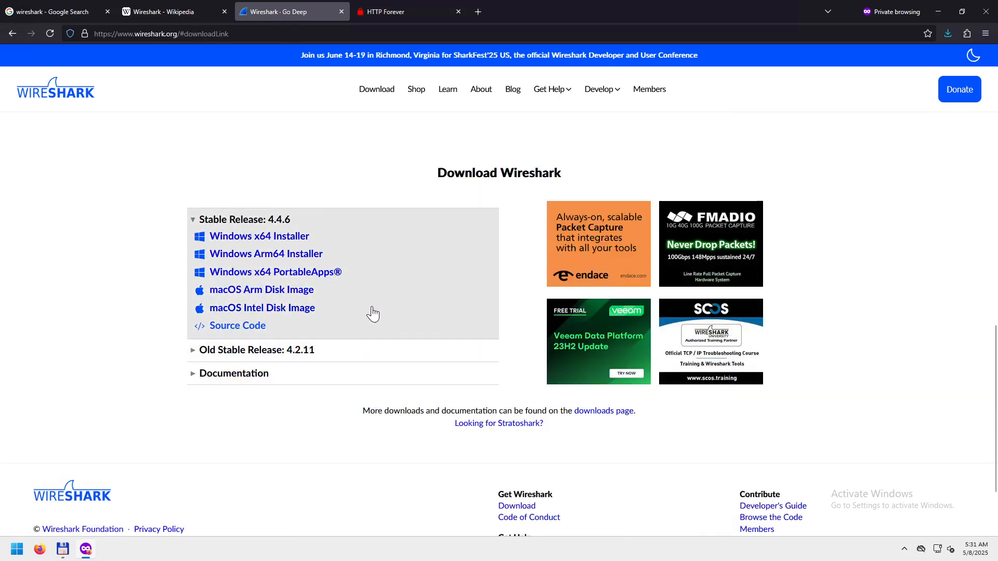
pyautogui.click(276, 240)
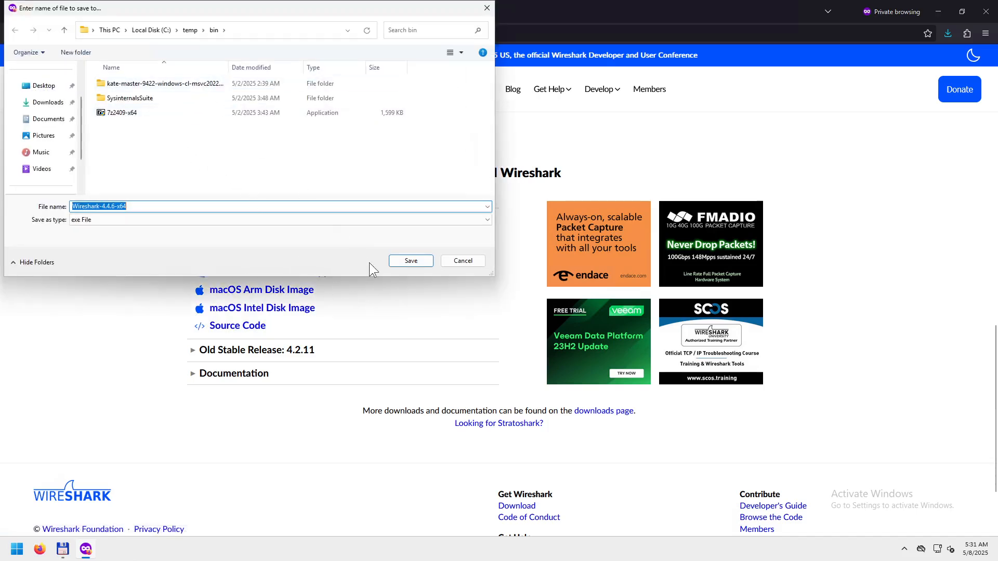
pyautogui.click(422, 260)
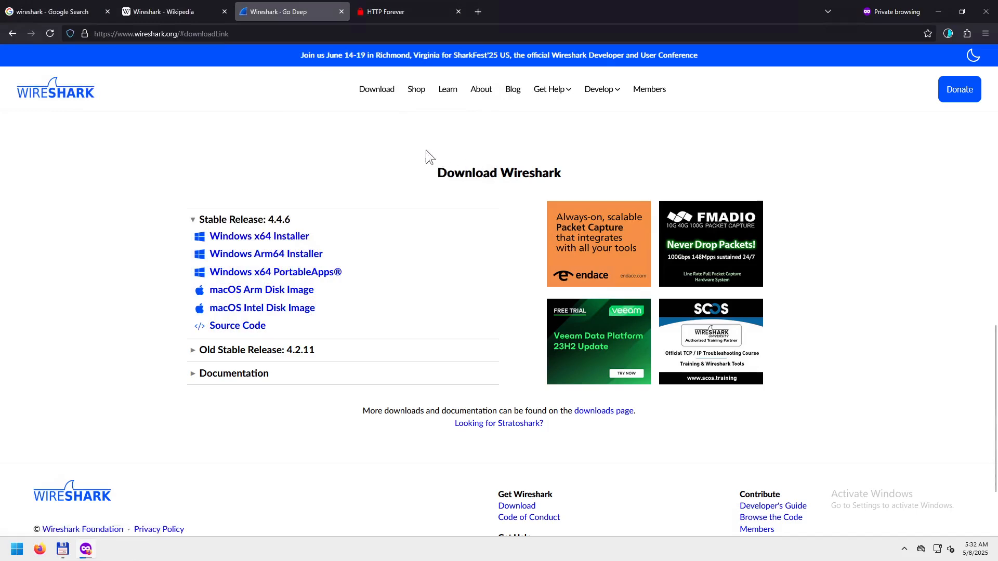
# - Examine the enlarged Wireshark GUI screenshot from the Wikipedia article, then close the image viewer
pyautogui.click(186, 14)
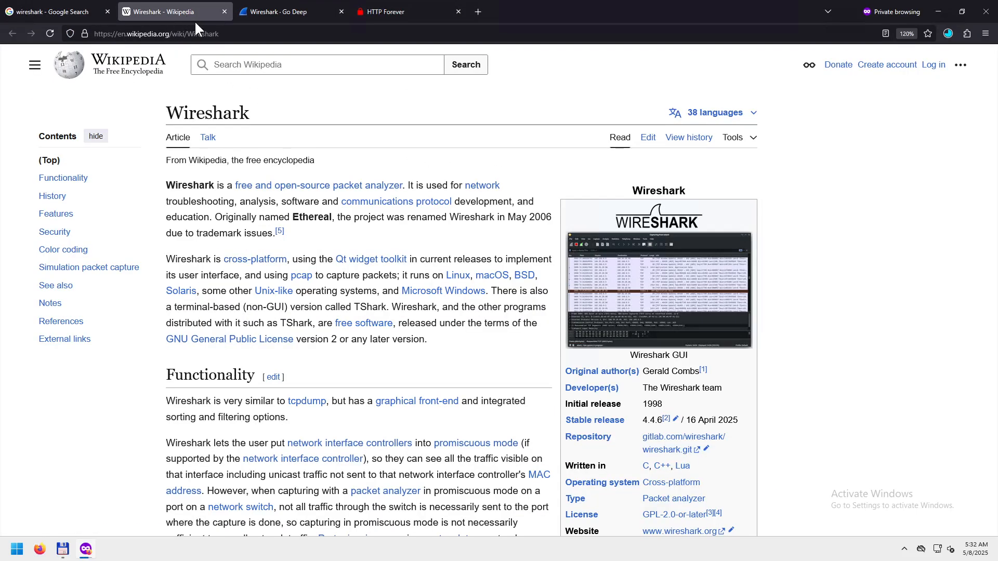
pyautogui.click(638, 268)
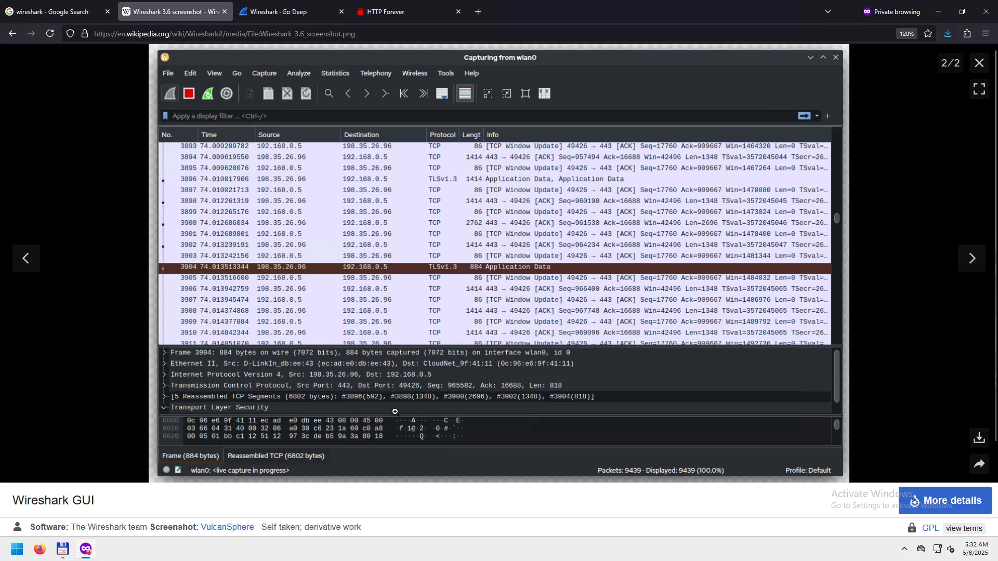
pyautogui.click(977, 64)
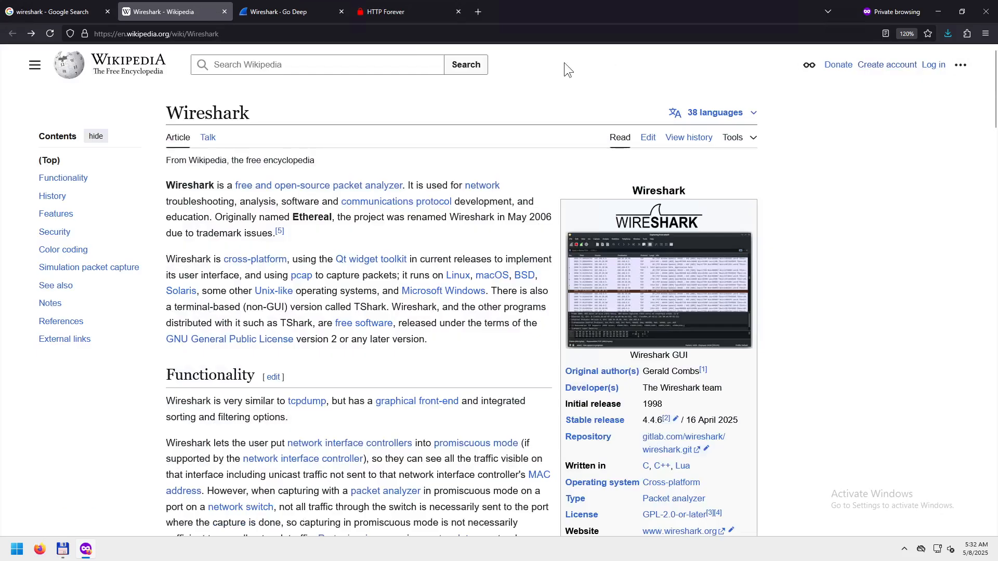
# - Launch the downloaded Wireshark installer and allow it to make changes to the device
pyautogui.click(309, 14)
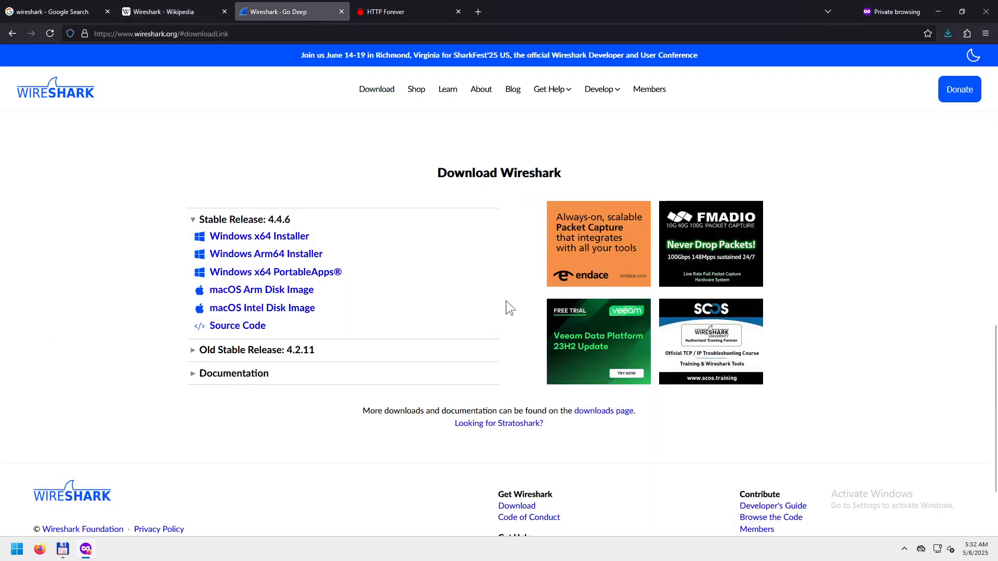
pyautogui.click(947, 34)
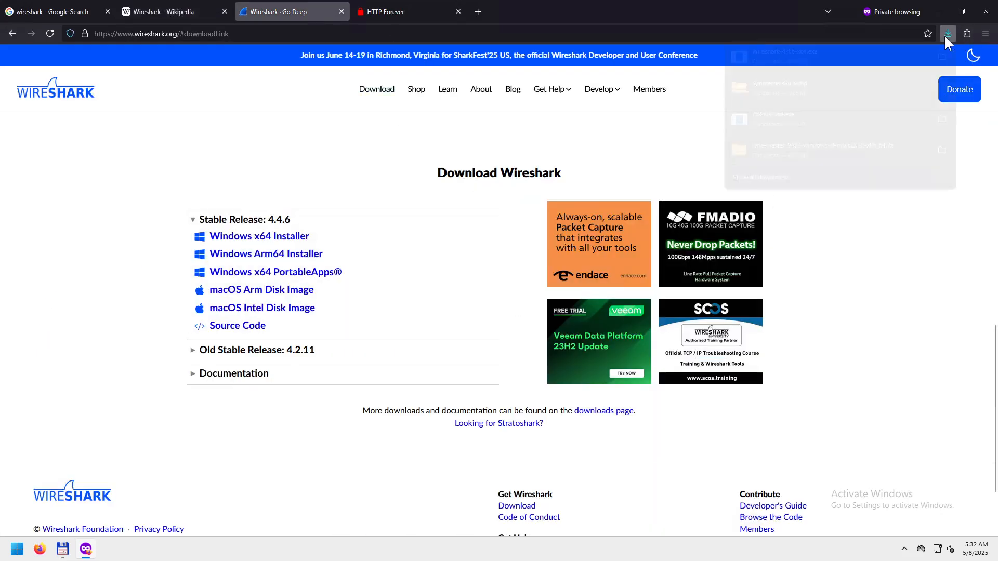
pyautogui.click(844, 55)
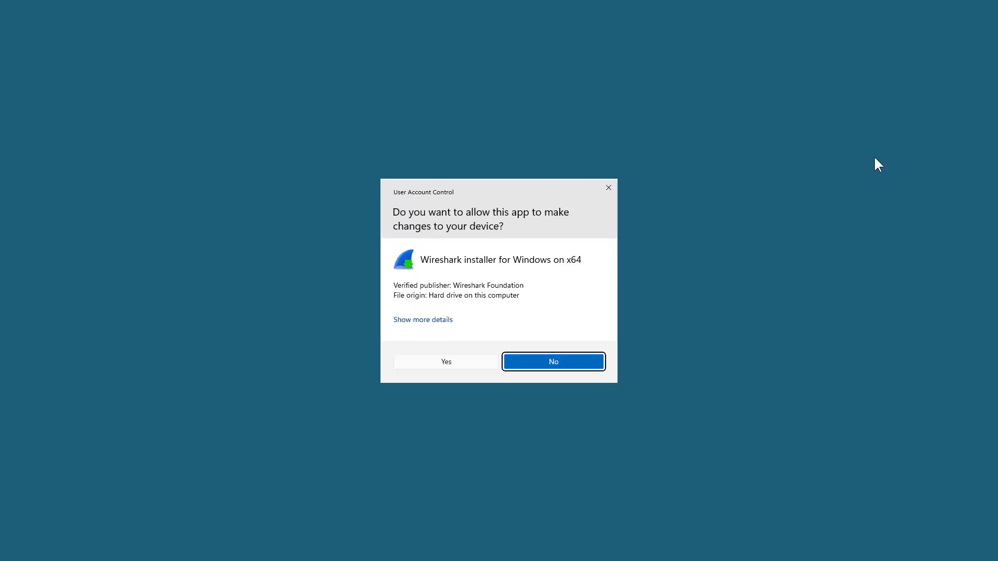
pyautogui.click(438, 360)
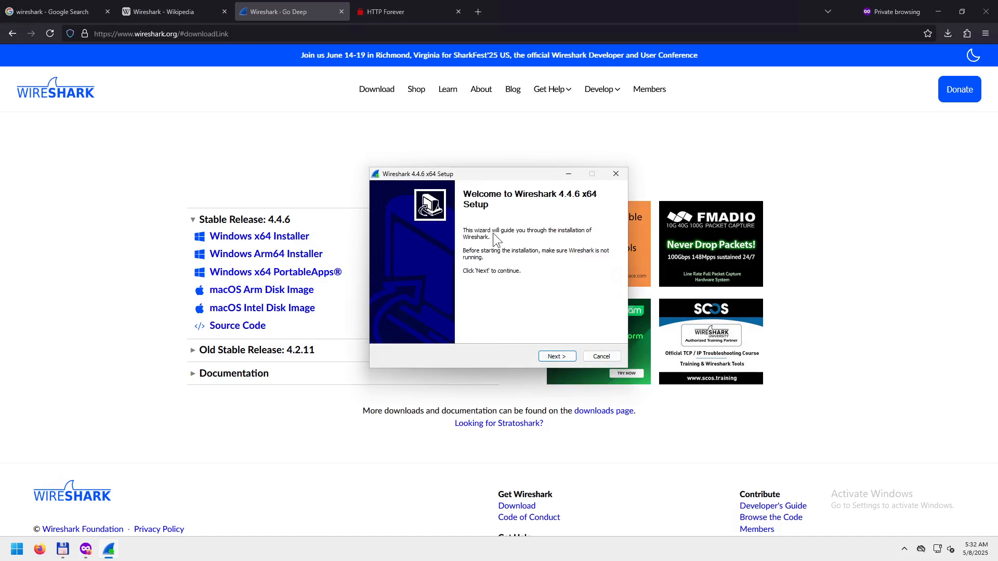
# - Advance the Wireshark setup through the welcome, license and donation pages to the component selection
pyautogui.click(555, 359)
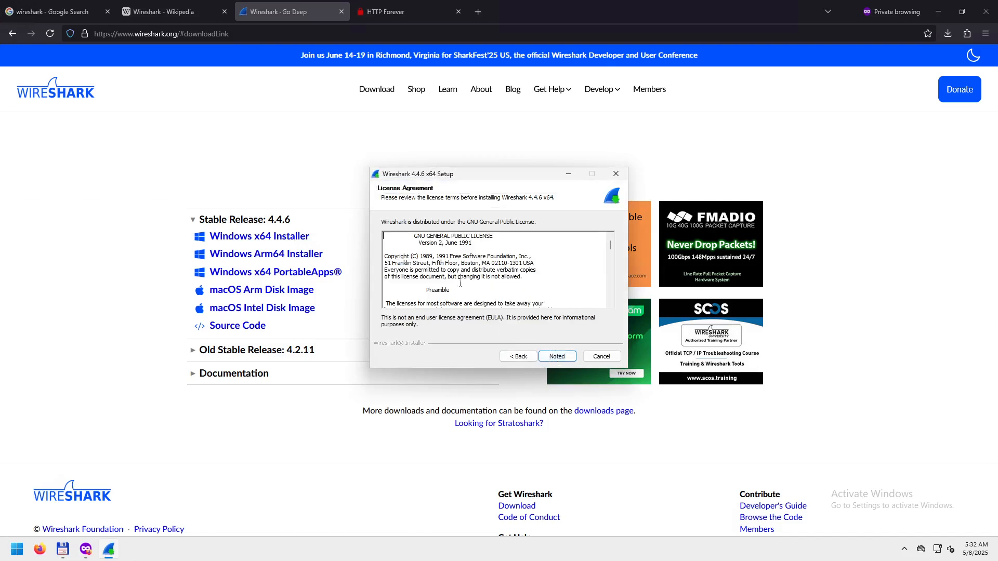
pyautogui.click(554, 359)
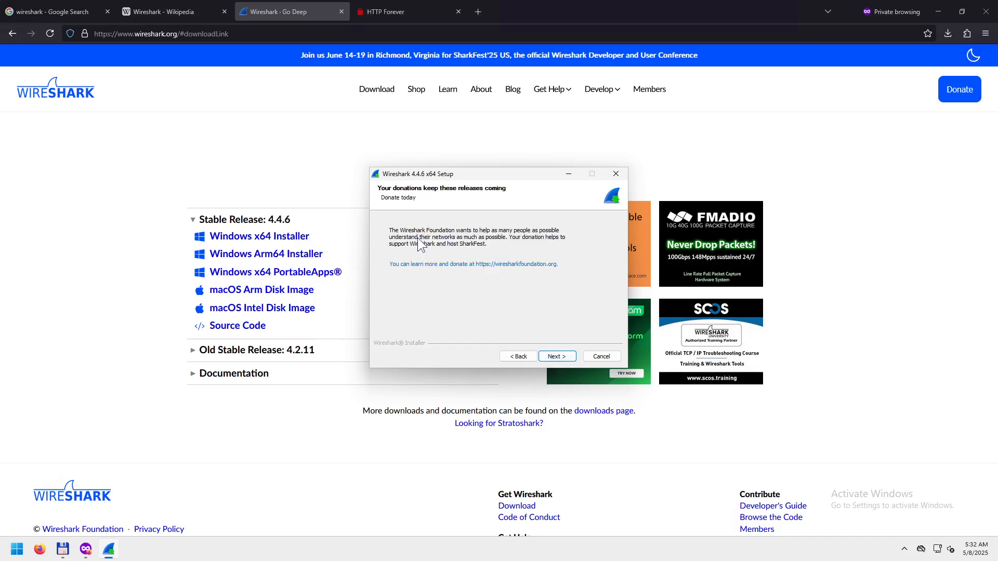
pyautogui.click(564, 357)
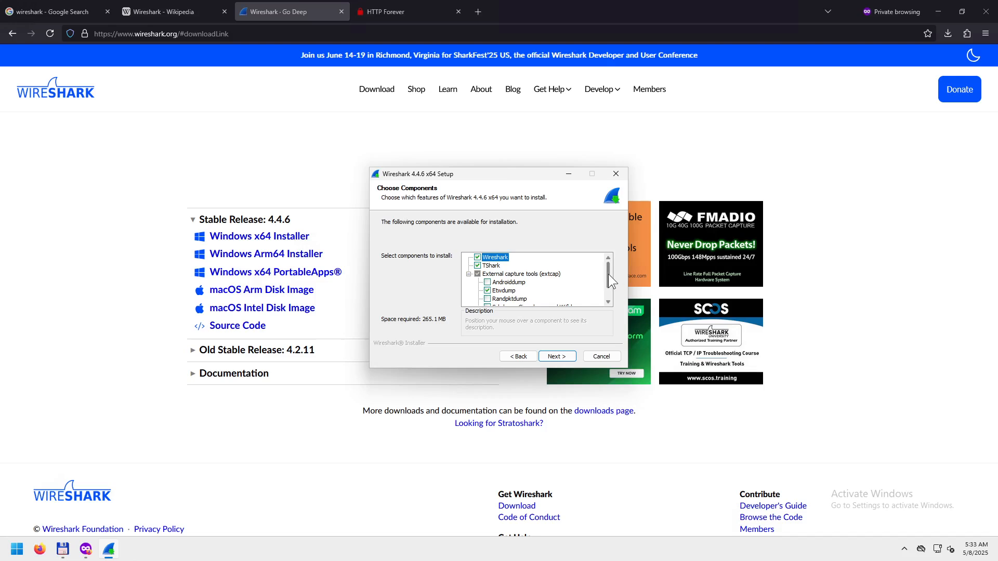
# - Exclude TShark from the components to install, review the external capture tools and accept the selection
pyautogui.click(496, 267)
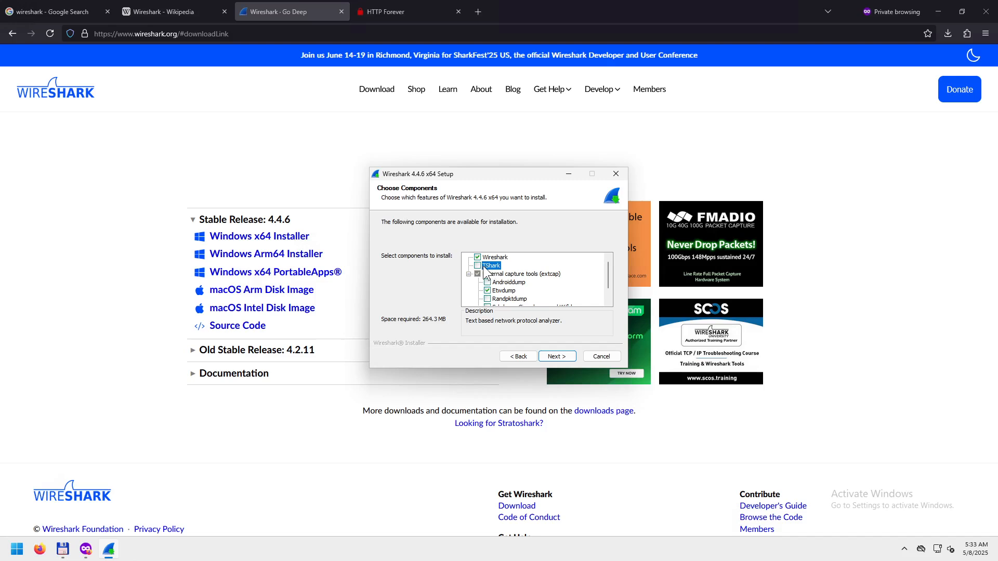
pyautogui.click(477, 266)
pyautogui.moveTo(609, 274); pyautogui.dragTo(610, 284)
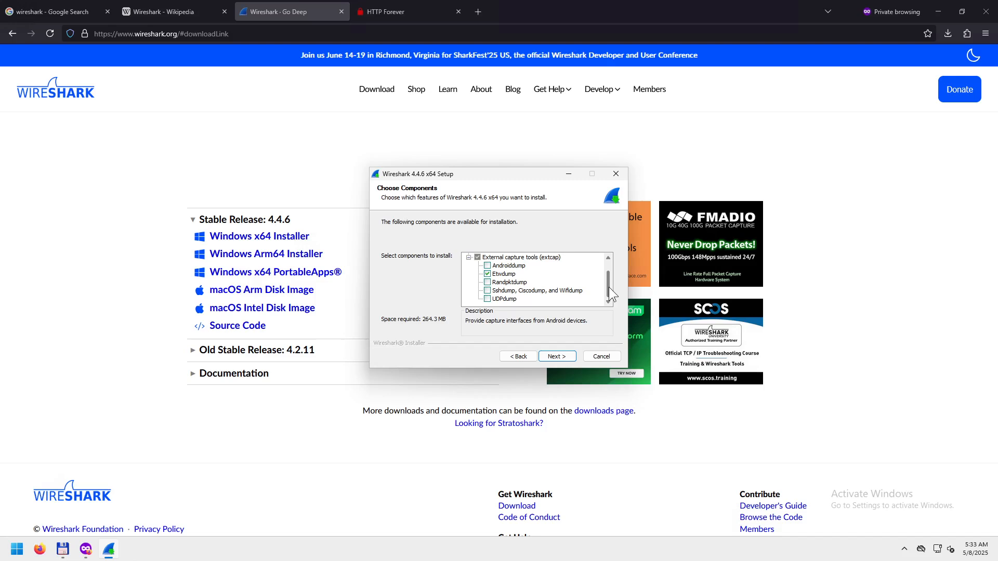
pyautogui.click(562, 358)
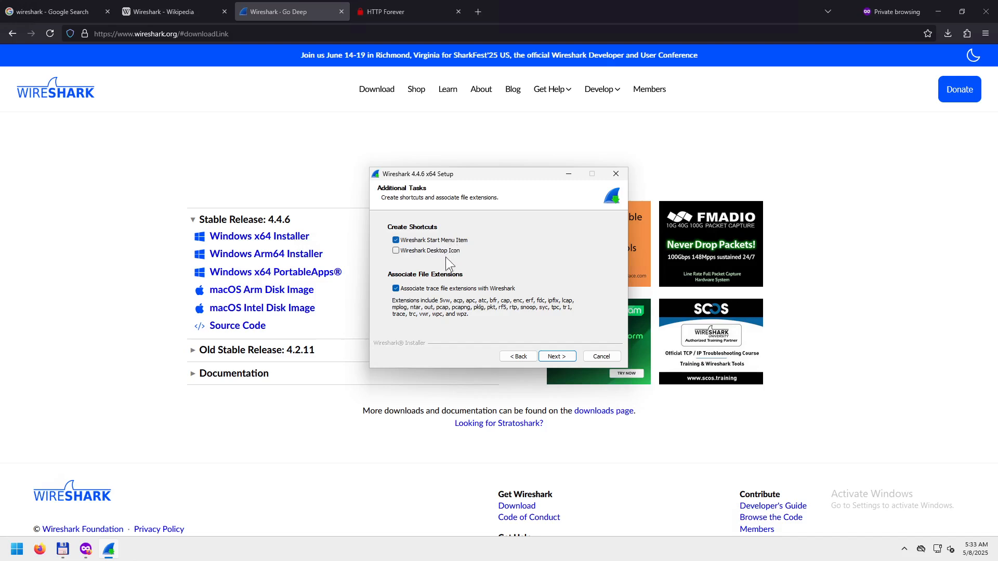
# - Accept the default shortcuts and C:\Program Files\Wireshark folder, and start the installation with Npcap 1.79 but without USBPcap
pyautogui.click(560, 358)
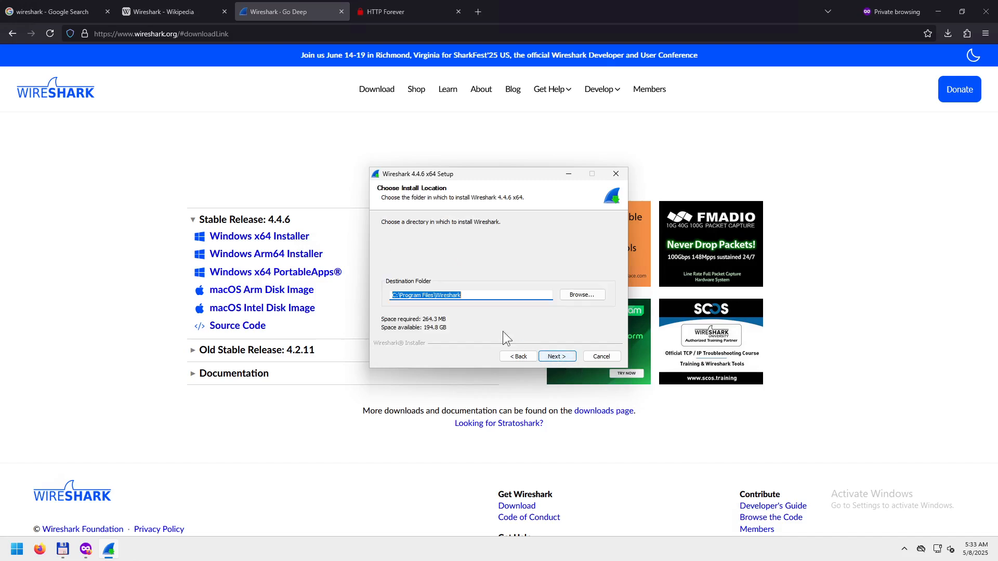
pyautogui.click(554, 356)
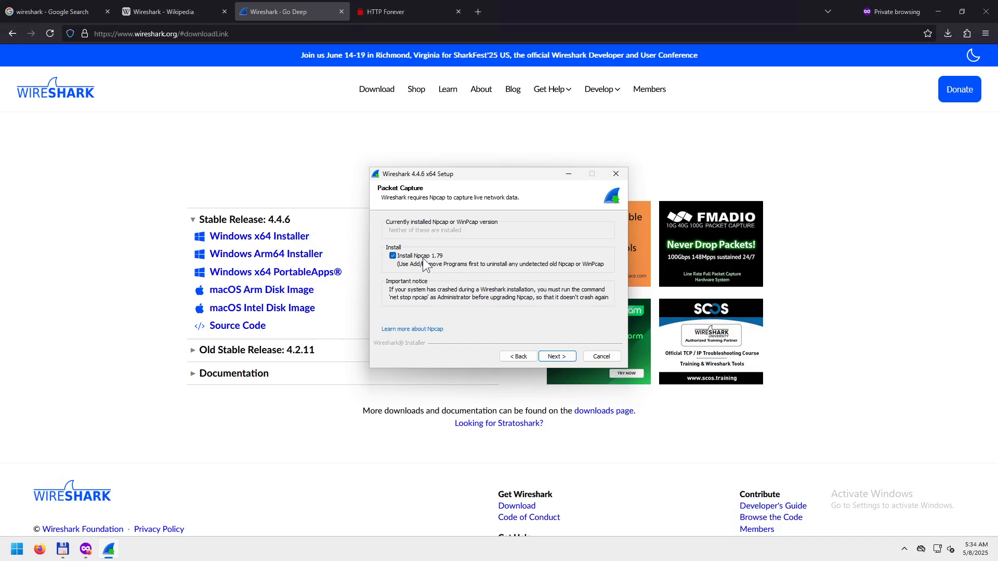
pyautogui.click(565, 358)
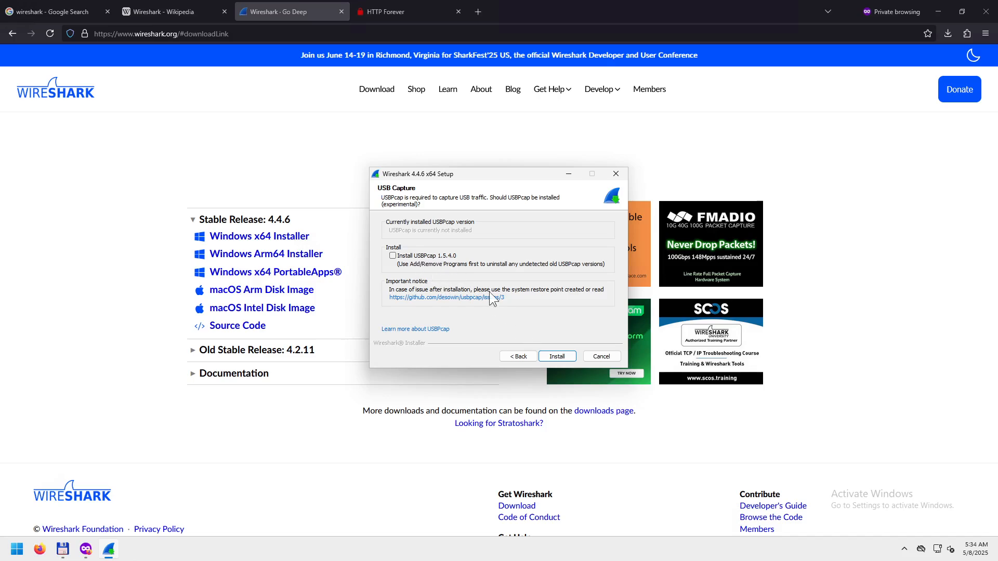
pyautogui.click(561, 362)
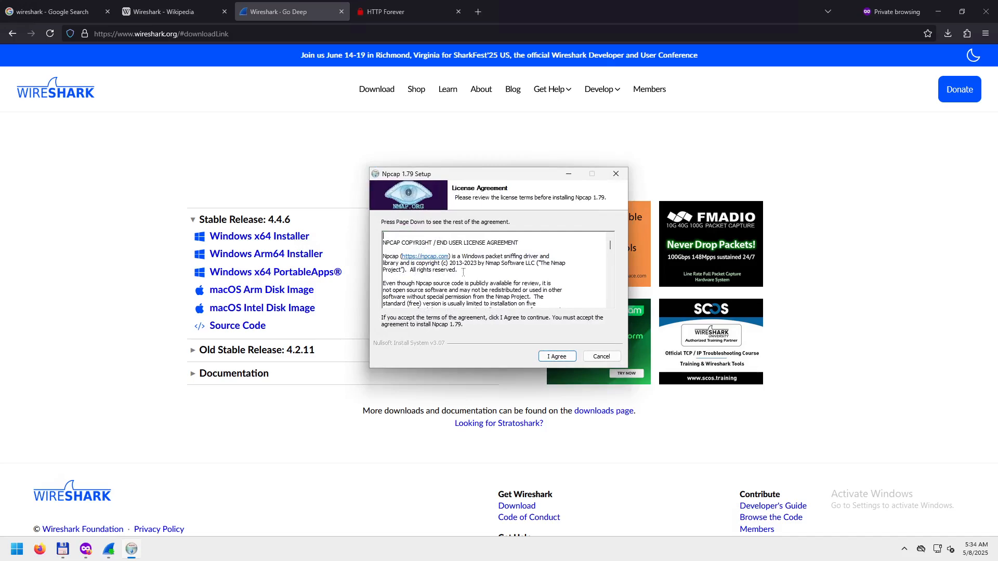
# - Accept the Npcap 1.79 license, install it with all three optional settings off, and finish its setup
pyautogui.moveTo(425, 180); pyautogui.dragTo(182, 251)
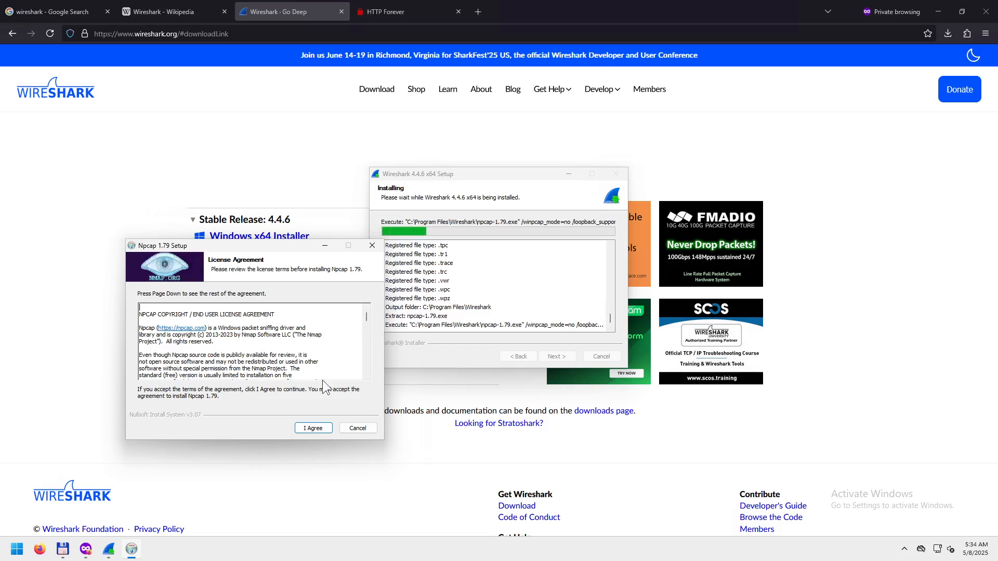
pyautogui.click(313, 429)
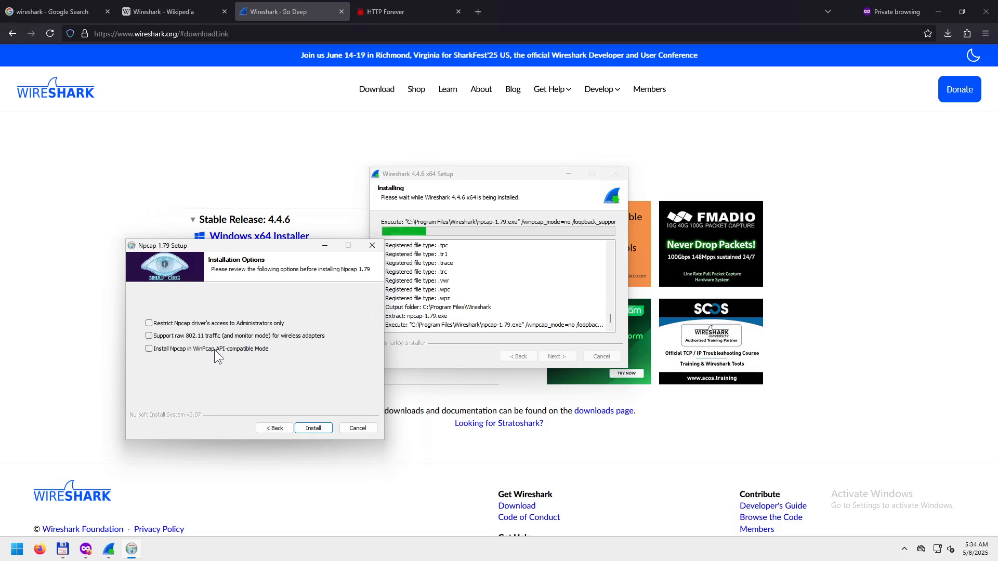
pyautogui.click(310, 429)
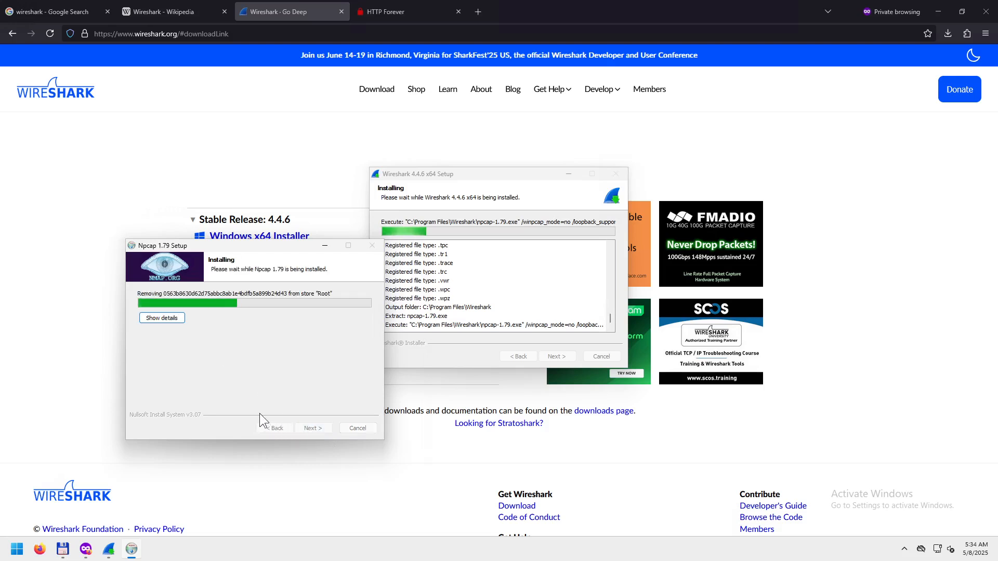
pyautogui.click(162, 318)
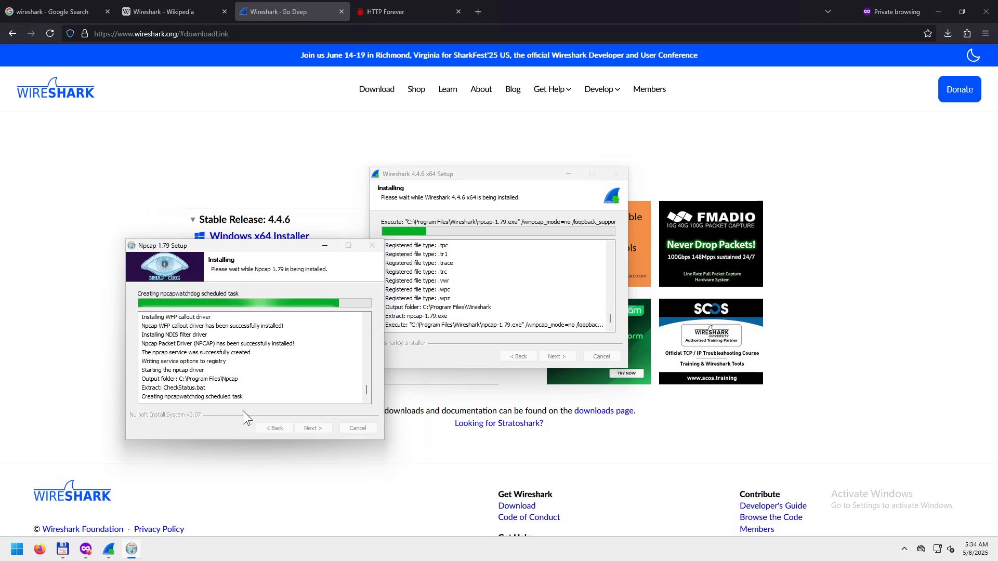
pyautogui.click(312, 428)
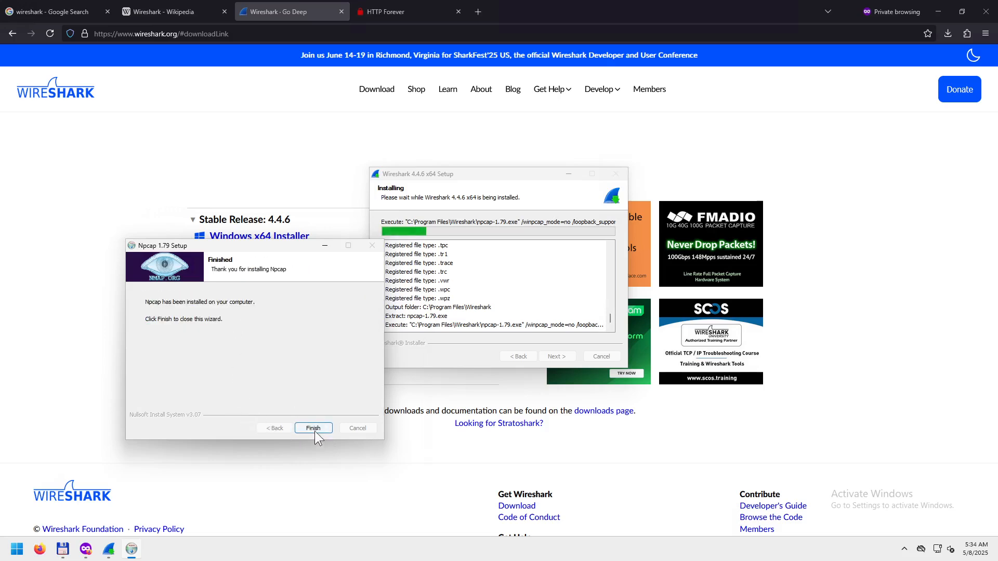
pyautogui.click(312, 429)
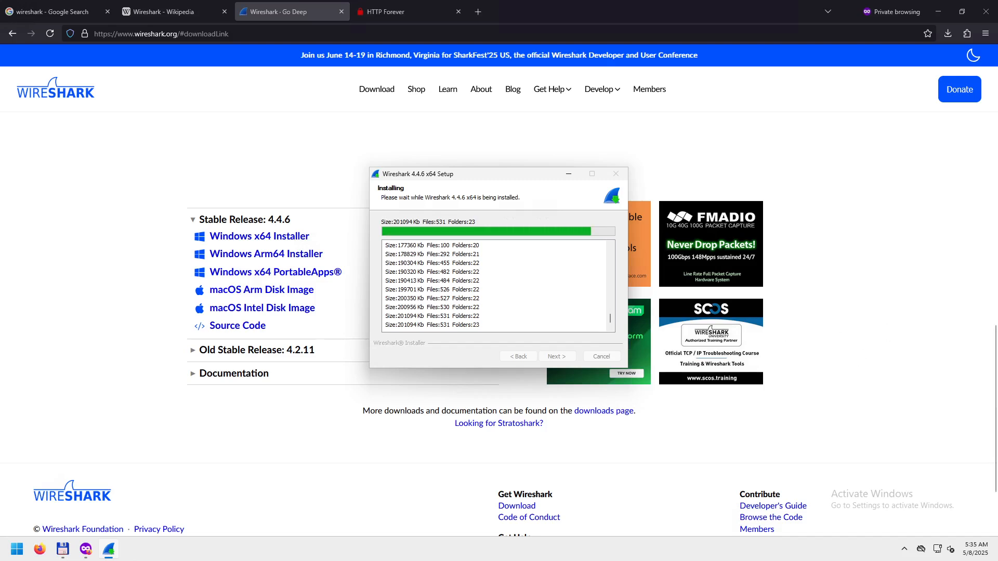
# - Complete the Wireshark setup without opening the release notes, and minimize the browser
pyautogui.click(558, 357)
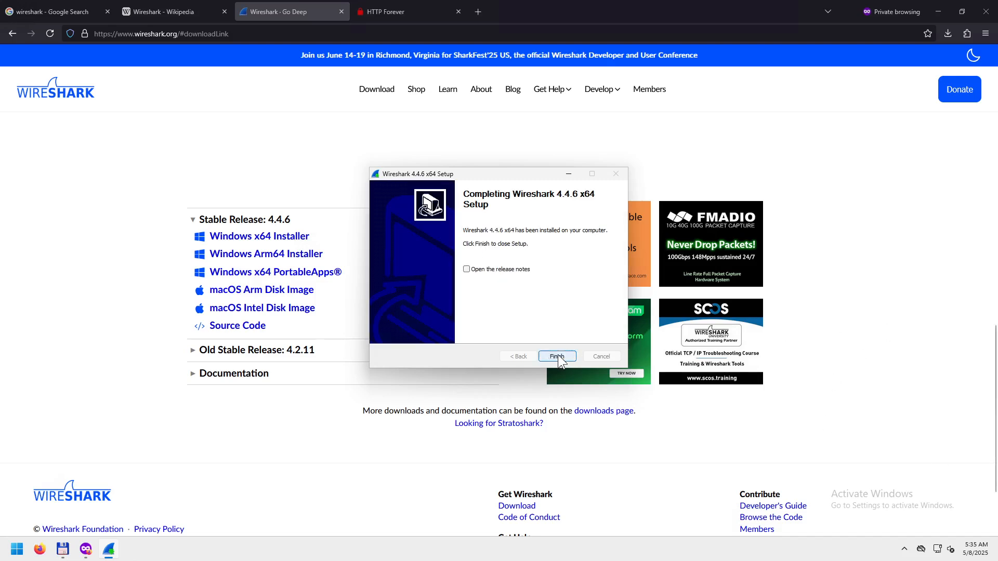
pyautogui.click(559, 357)
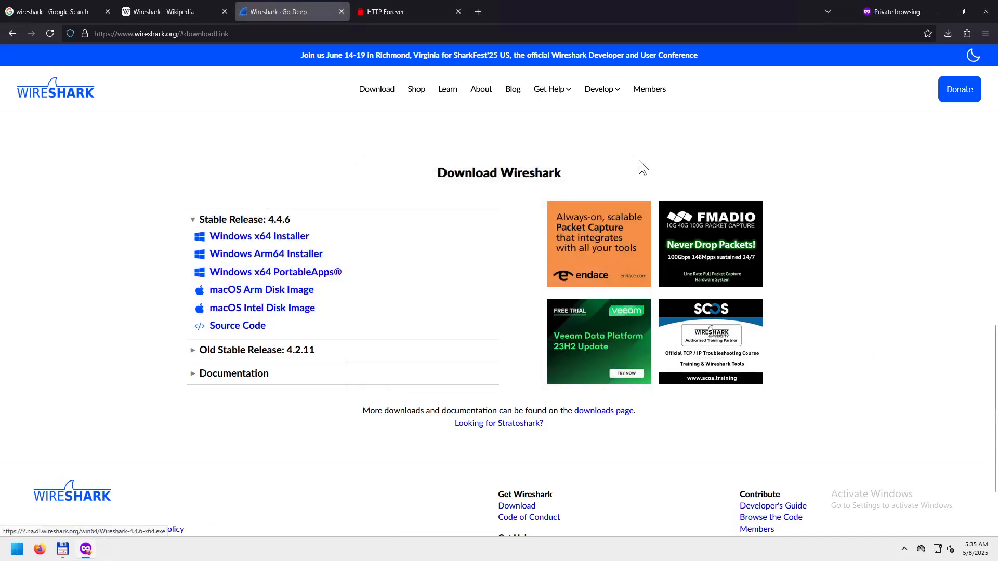
pyautogui.click(940, 9)
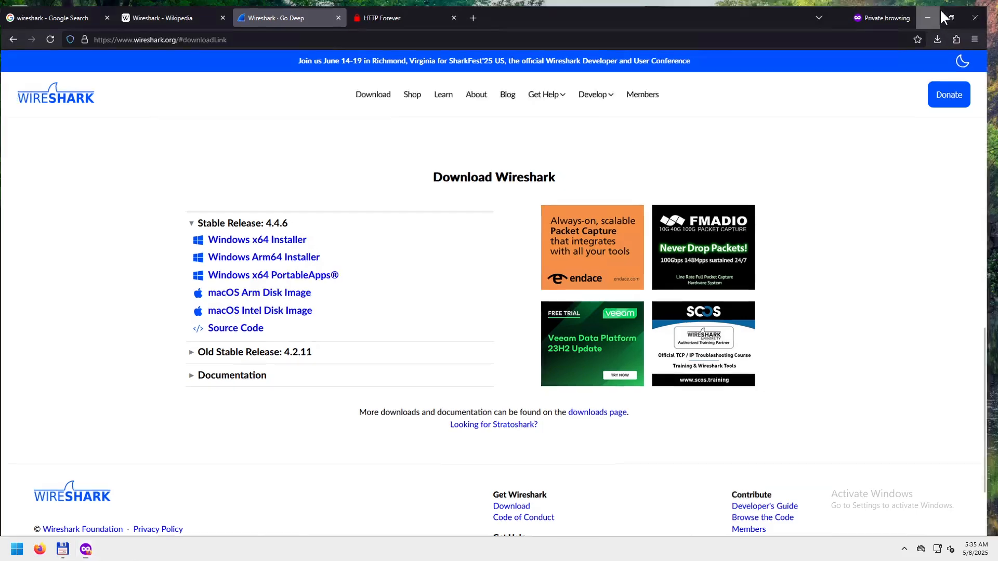
# - Open the Windows list of installed apps and search it for "pcap"
pyautogui.rightClick(18, 551)
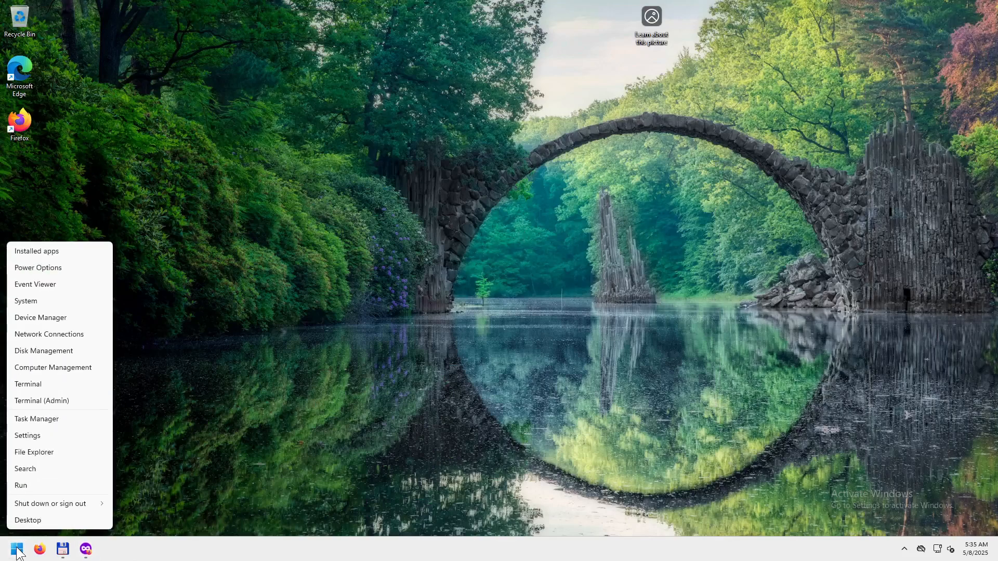
pyautogui.click(43, 251)
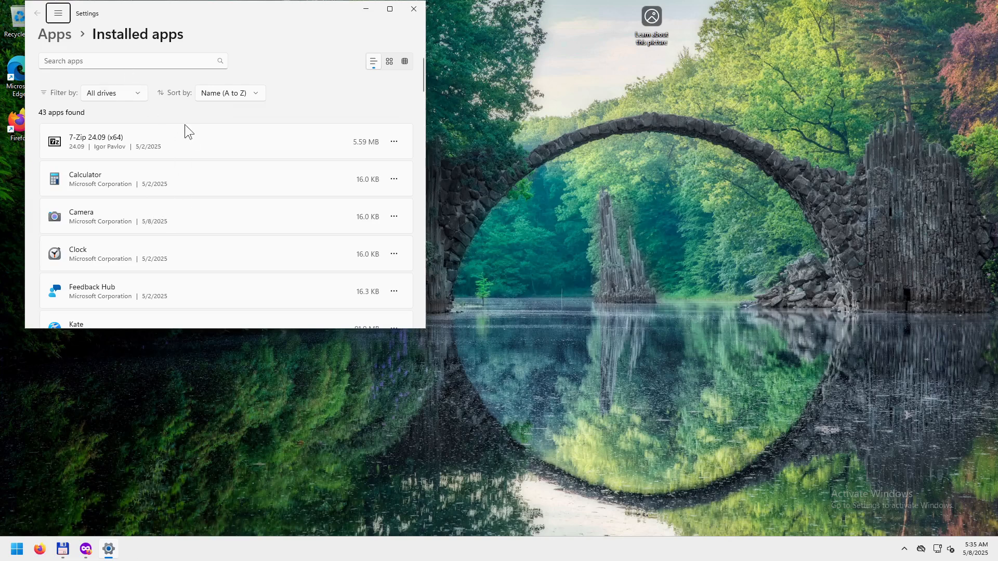
pyautogui.click(115, 63)
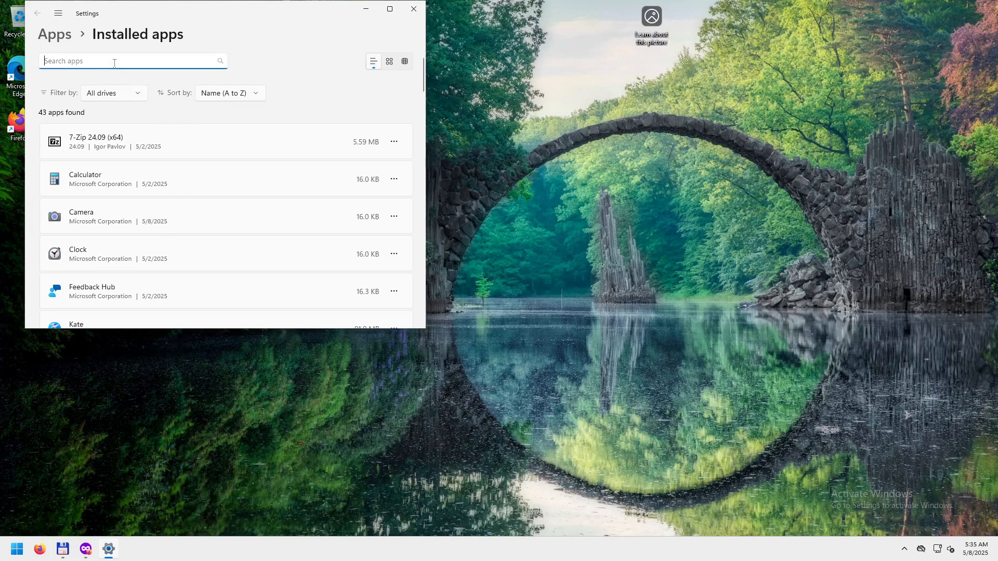
pyautogui.write('pcap')
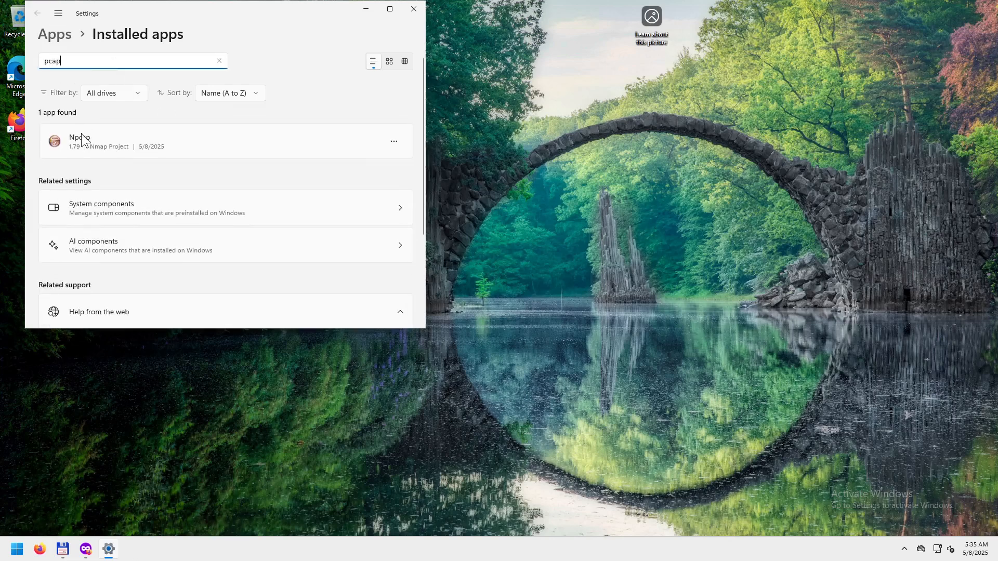
# - Search the installed apps for "wire" to check the Wireshark entry, and close the Settings window
pyautogui.doubleClick(54, 61)
pyautogui.write('w')
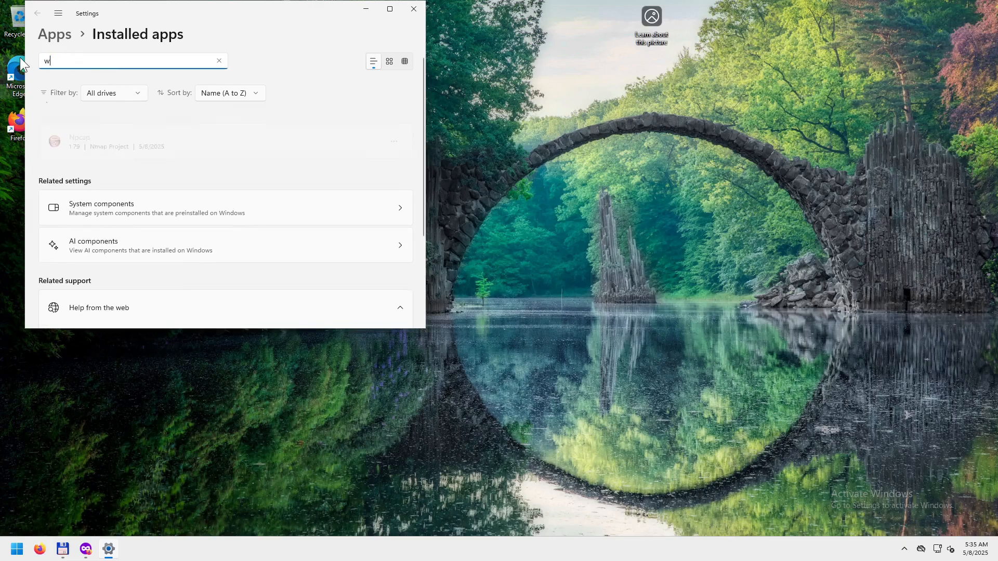
pyautogui.write('ire')
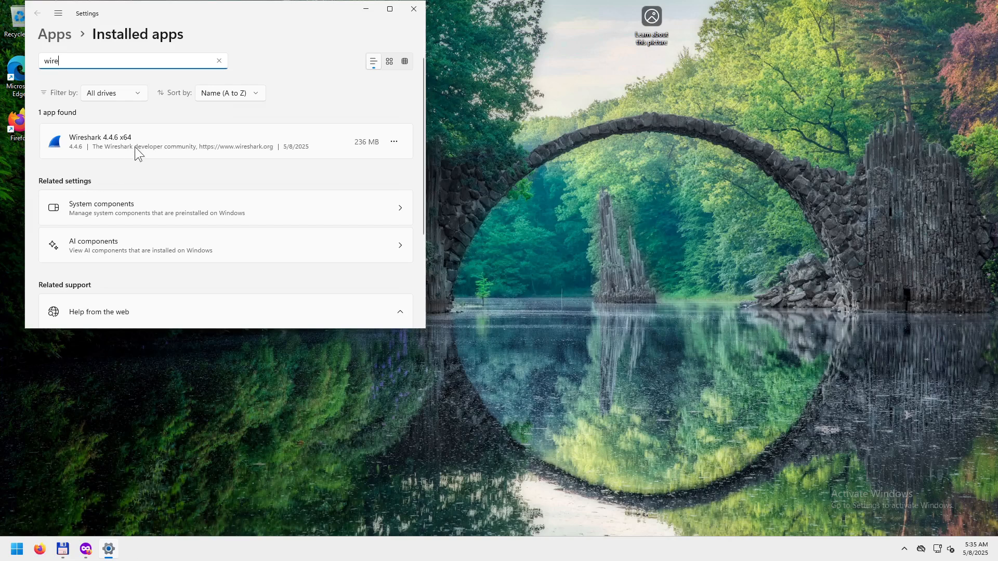
pyautogui.click(413, 9)
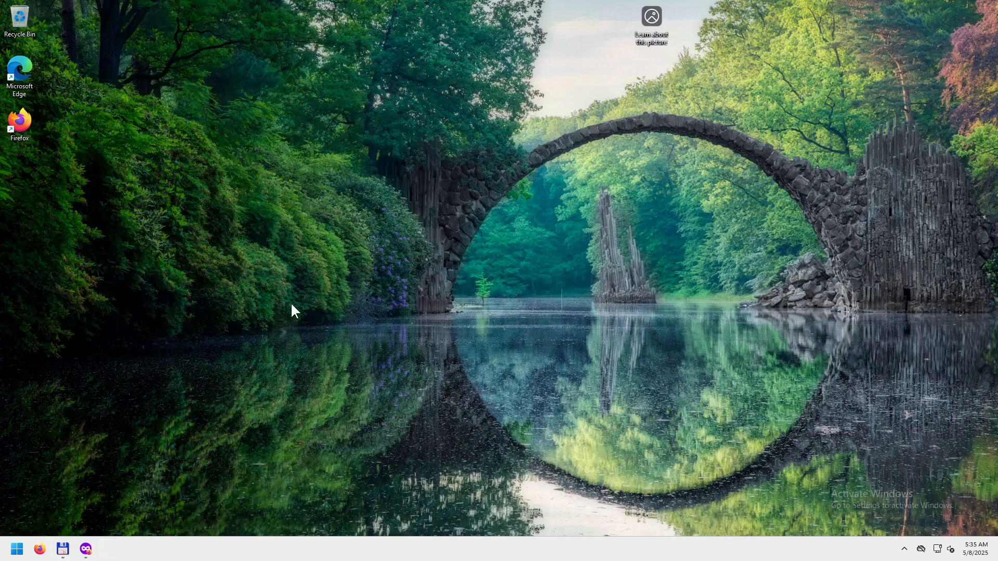
# - Launch Wireshark from the full list of Windows apps, move its window away from the screen edge and make it taller
pyautogui.click(19, 550)
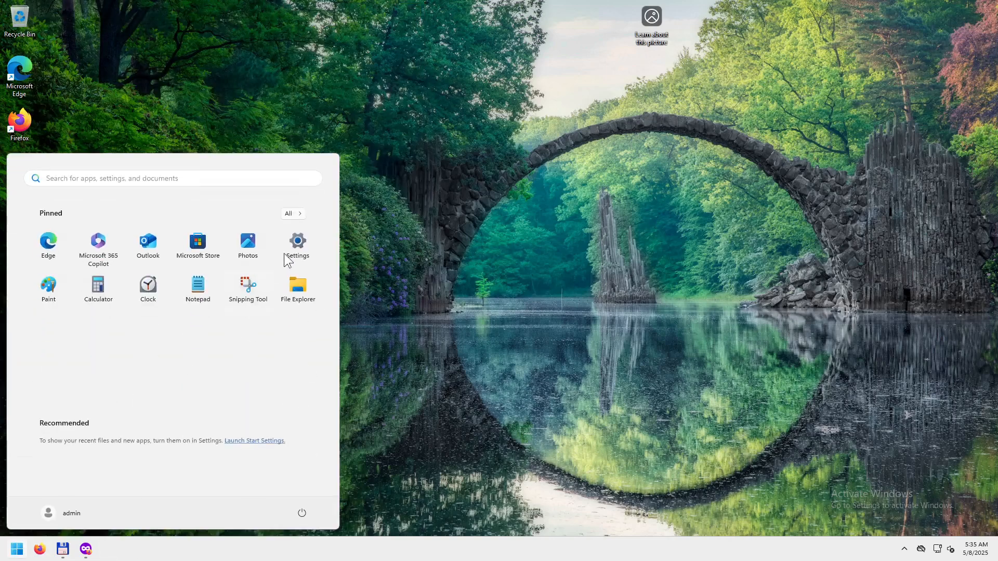
pyautogui.click(295, 215)
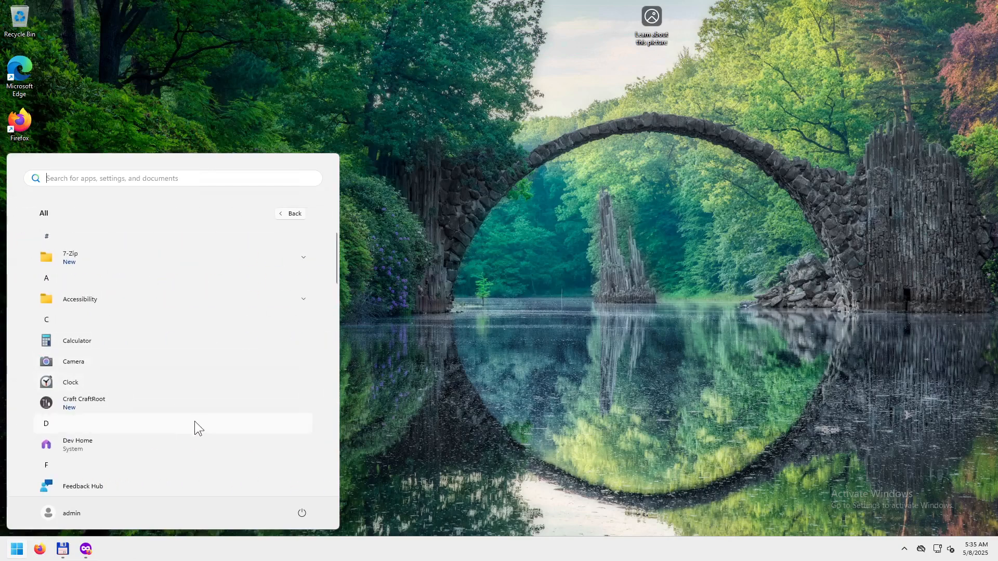
pyautogui.scroll(-4, 198, 422)
pyautogui.scroll(-5, 198, 423)
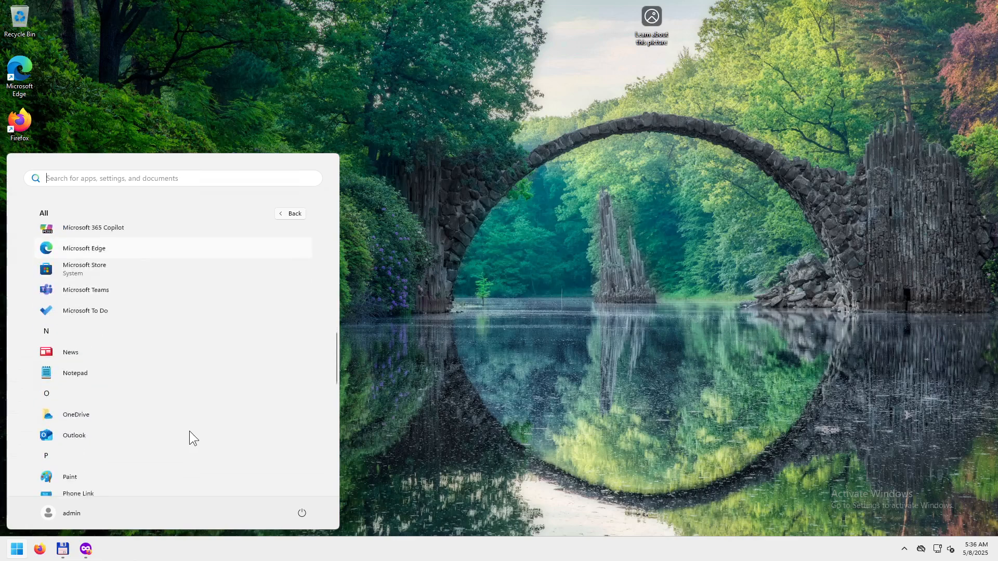
pyautogui.scroll(-7, 189, 432)
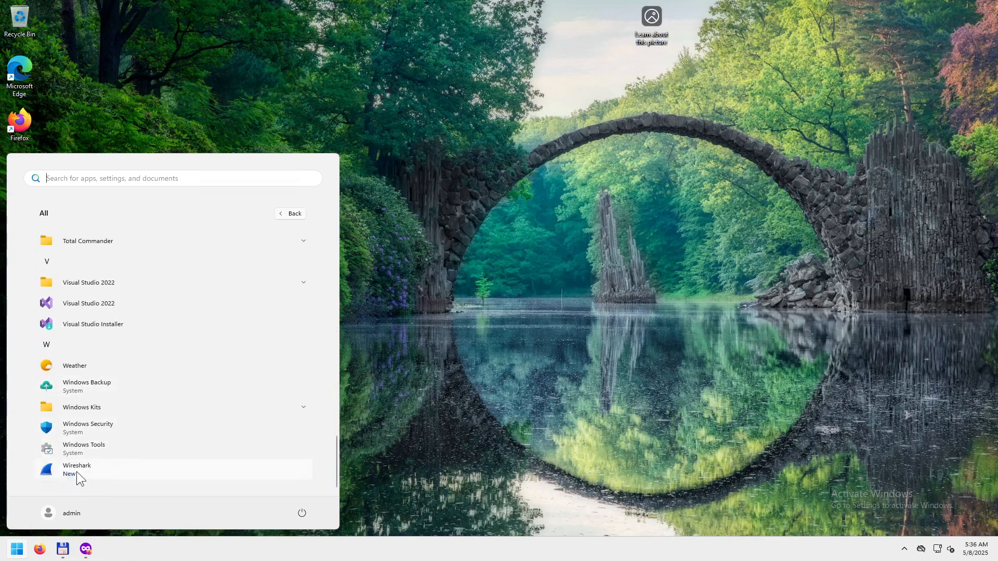
pyautogui.click(82, 471)
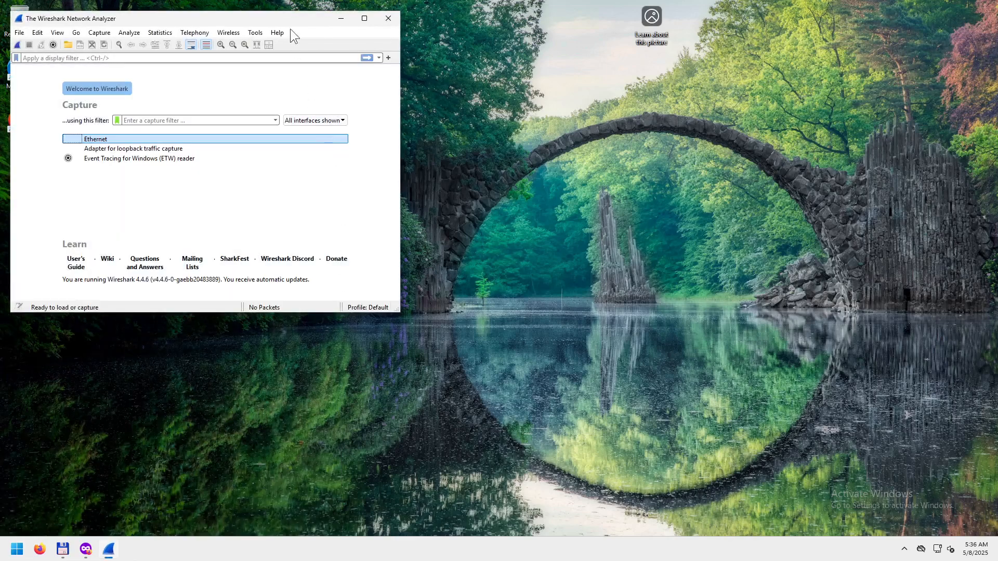
pyautogui.moveTo(286, 17); pyautogui.dragTo(344, 95)
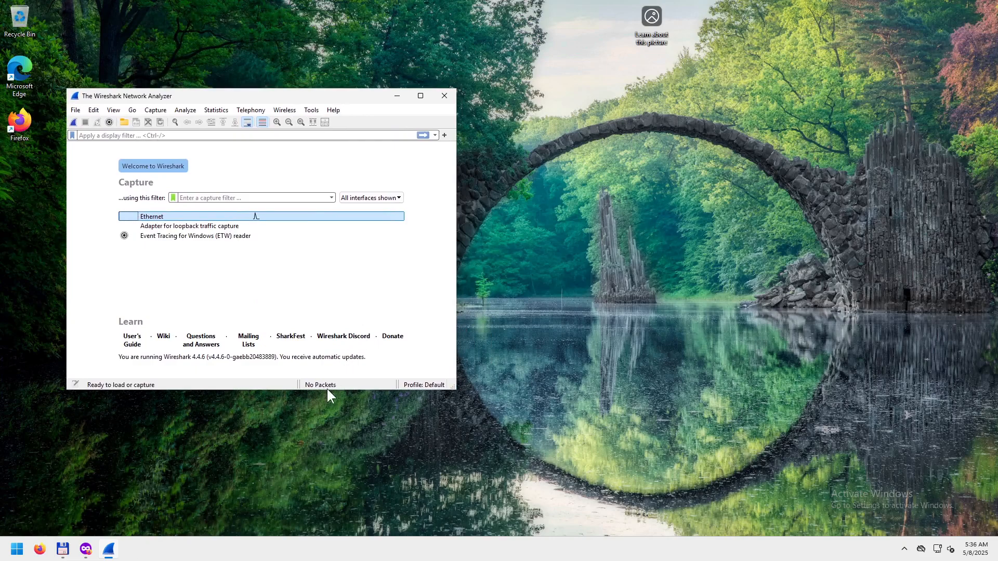
pyautogui.moveTo(307, 394); pyautogui.dragTo(292, 490)
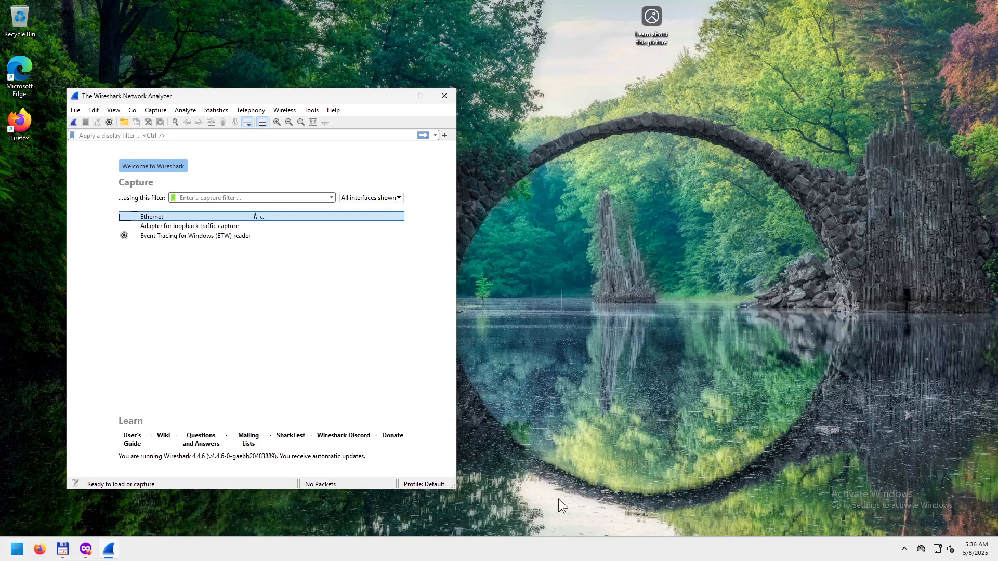
# - Open the Windows network and internet settings and examine the Ethernet connection's IP, DNS, adapter and MAC details
pyautogui.rightClick(939, 552)
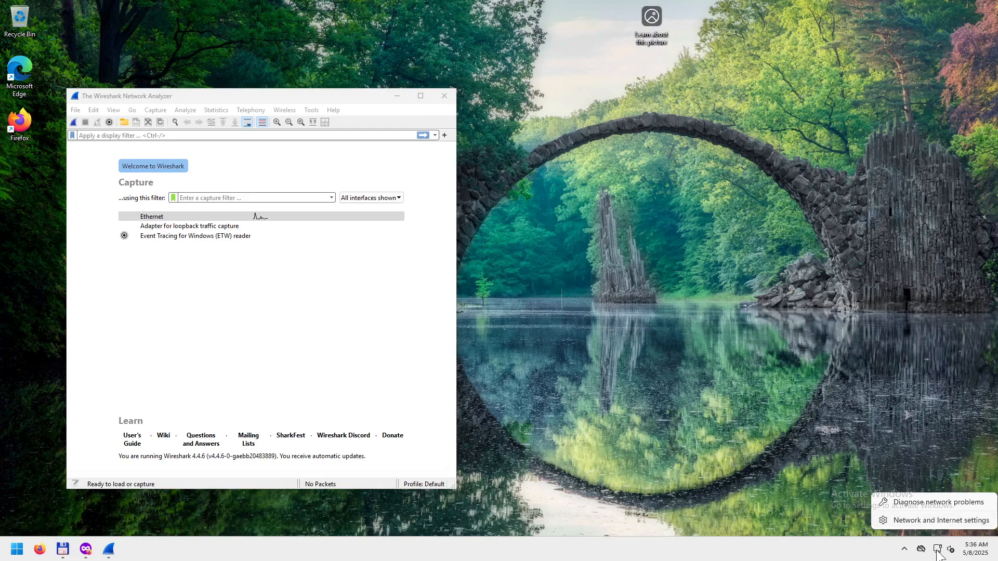
pyautogui.rightClick(939, 556)
pyautogui.click(919, 523)
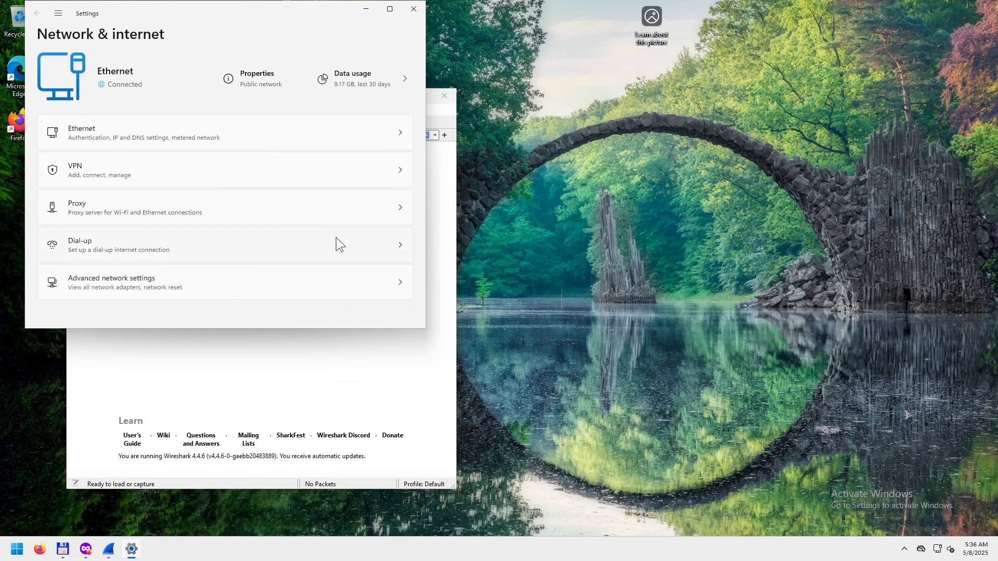
pyautogui.click(204, 130)
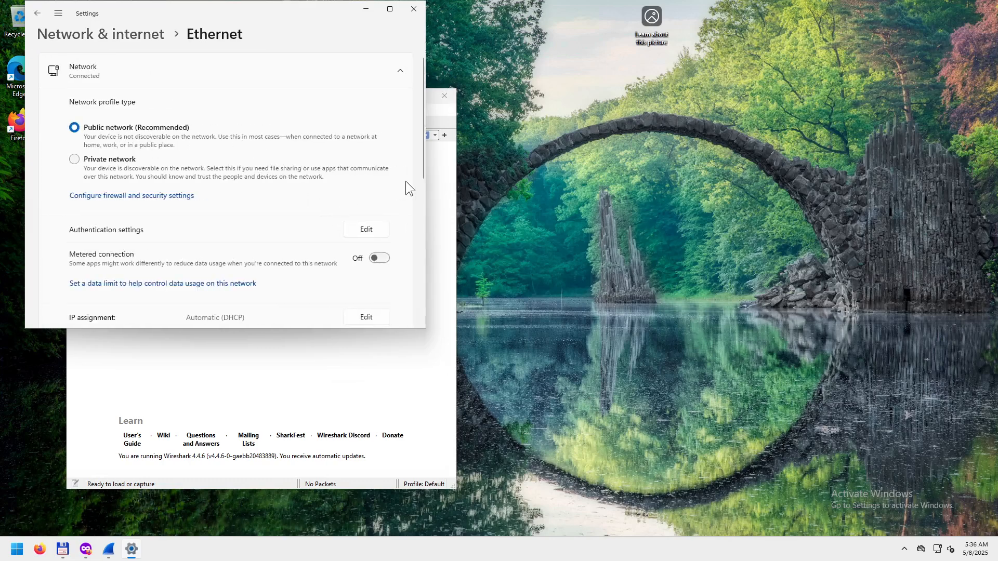
pyautogui.scroll(-3, 405, 181)
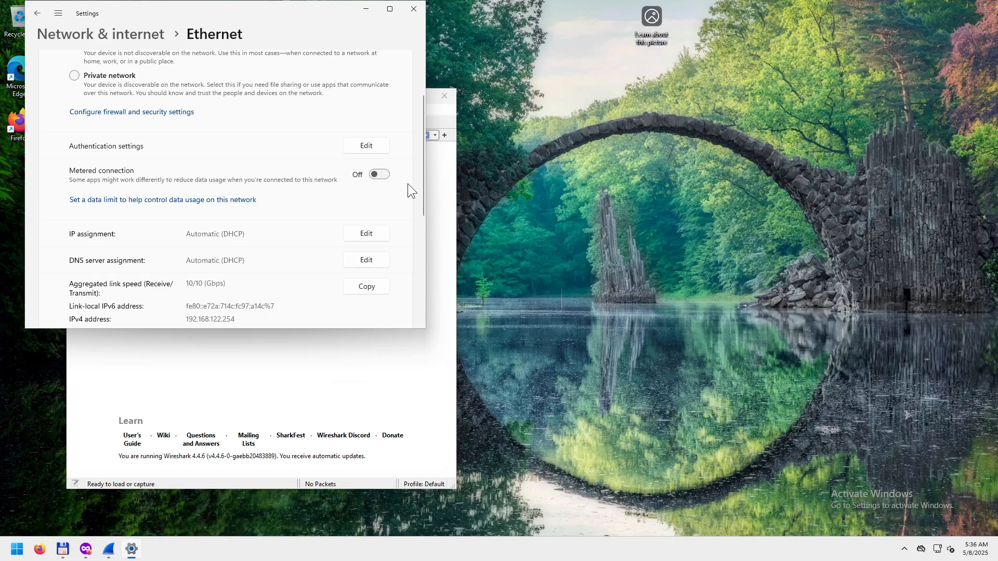
pyautogui.scroll(-5, 408, 185)
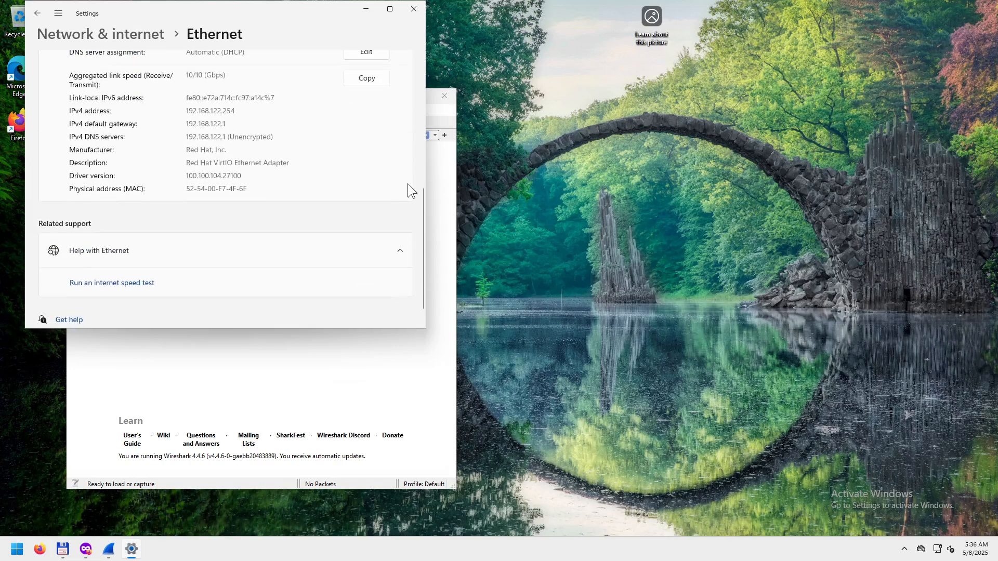
pyautogui.scroll(-1, 408, 183)
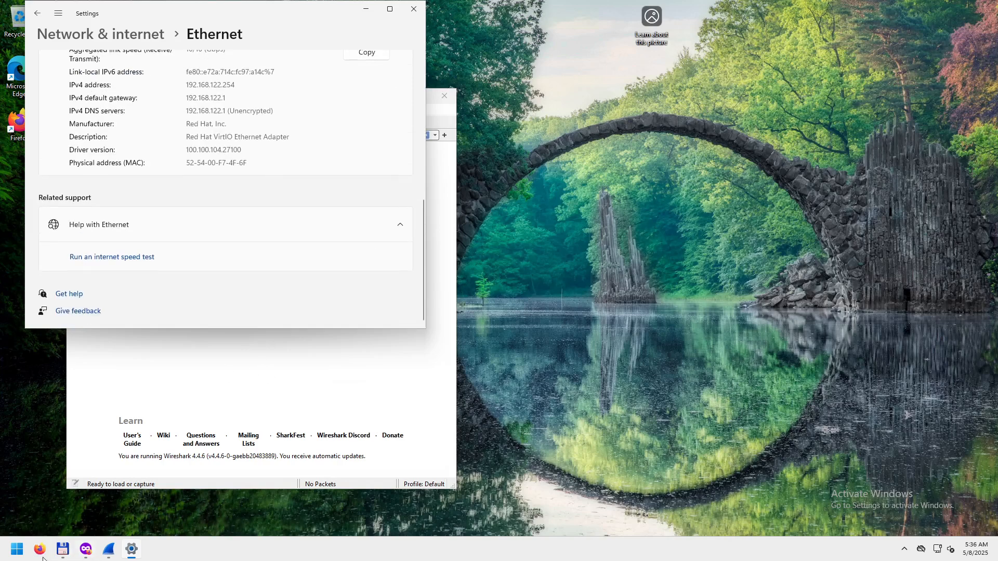
# - Open the adapter settings through Control Panel's Network and Sharing Center, and move the Network Connections window clear of the others
pyautogui.click(17, 551)
pyautogui.write('c')
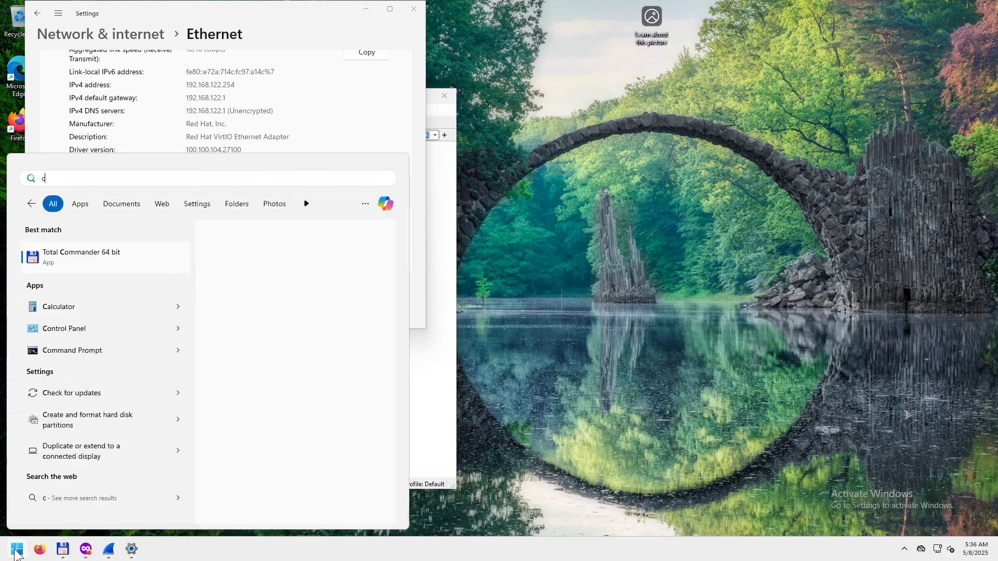
pyautogui.write('ontrol')
pyautogui.press('Return')
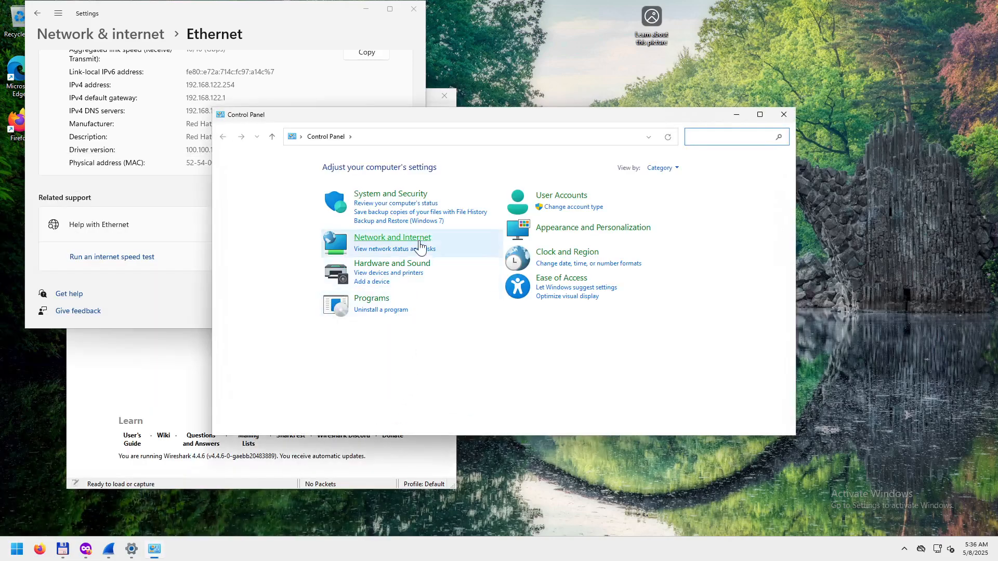
pyautogui.click(403, 239)
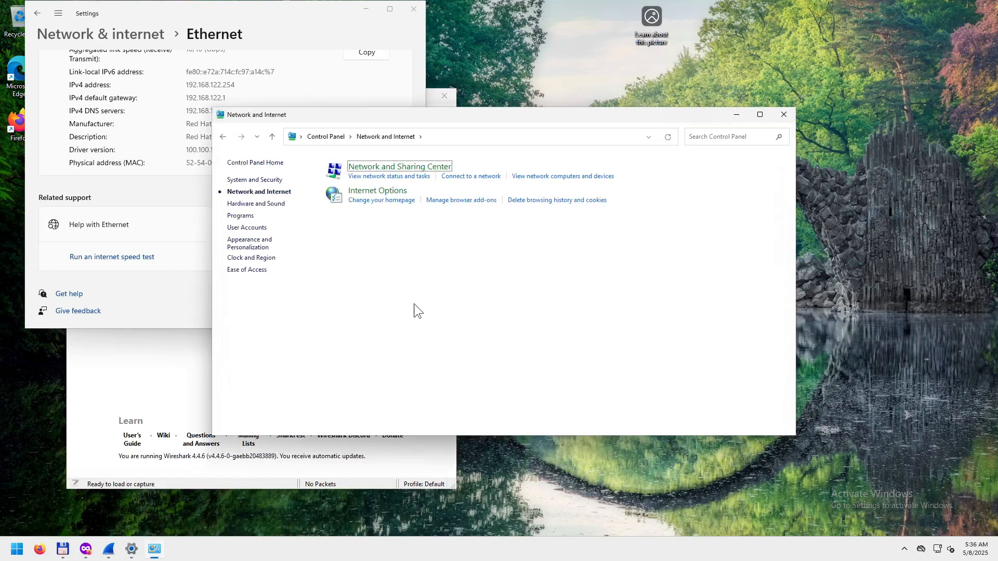
pyautogui.click(402, 177)
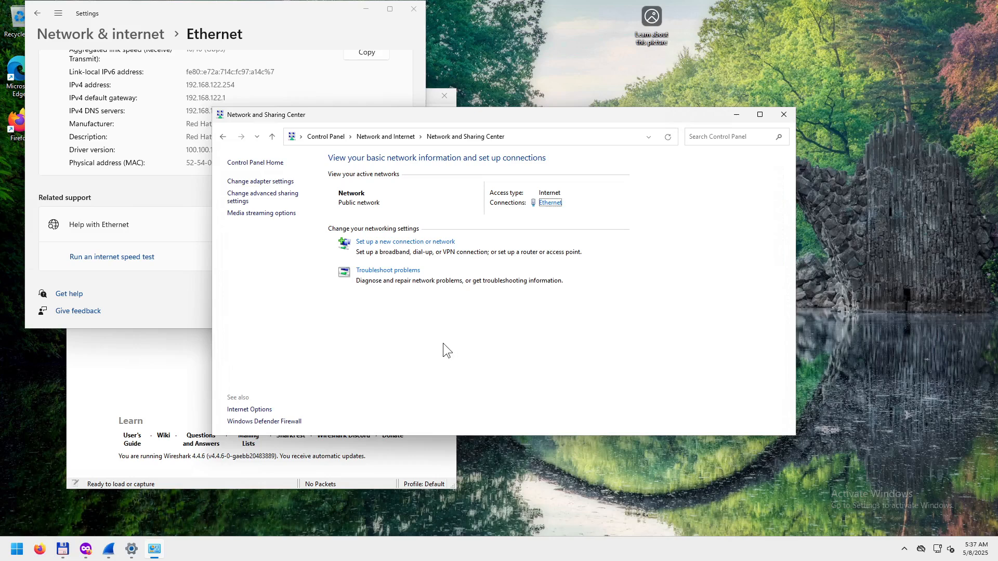
pyautogui.click(275, 183)
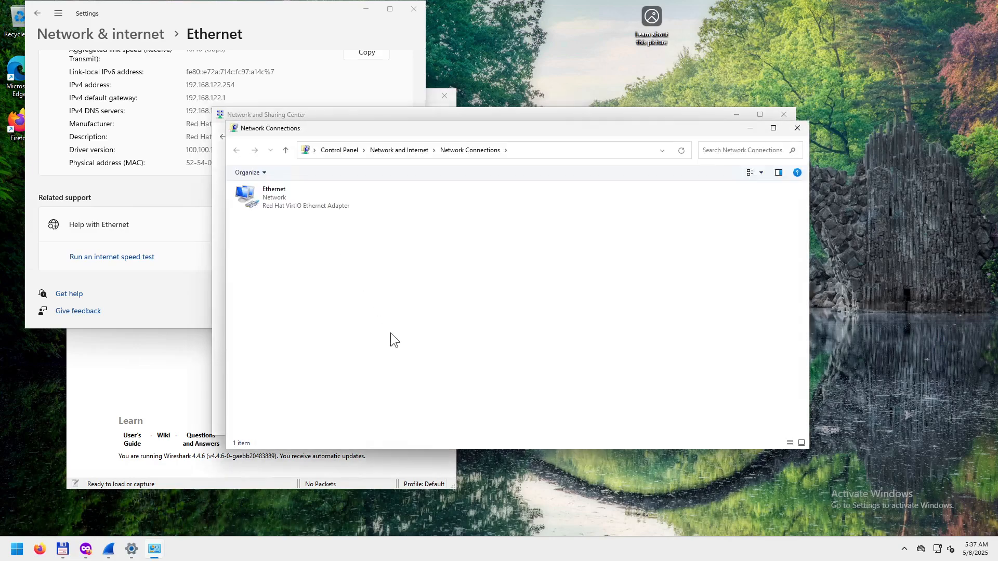
pyautogui.moveTo(477, 130); pyautogui.dragTo(641, 199)
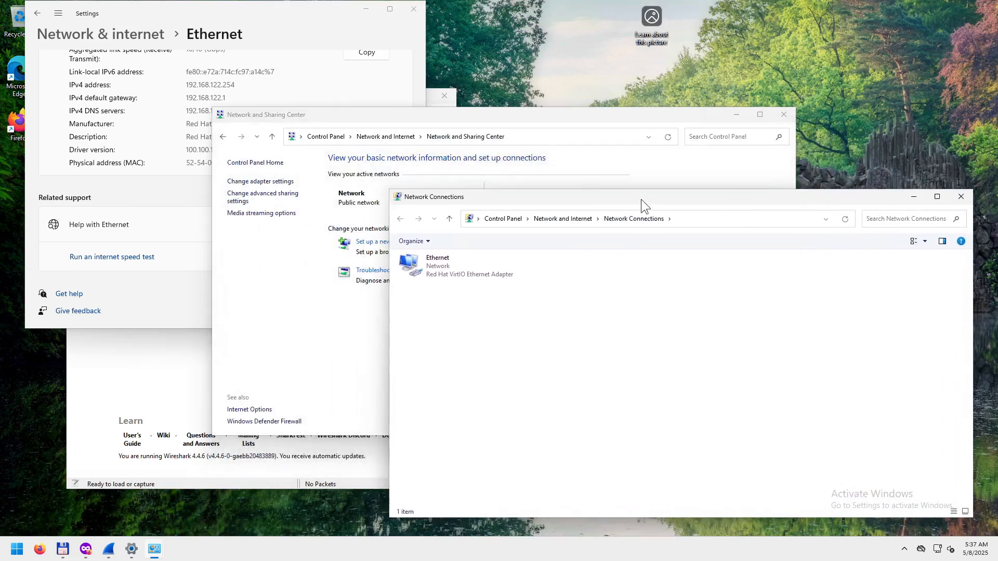
# - Open a second Control Panel window, go through network status to the adapter settings again, and select the Ethernet adapter
pyautogui.click(17, 550)
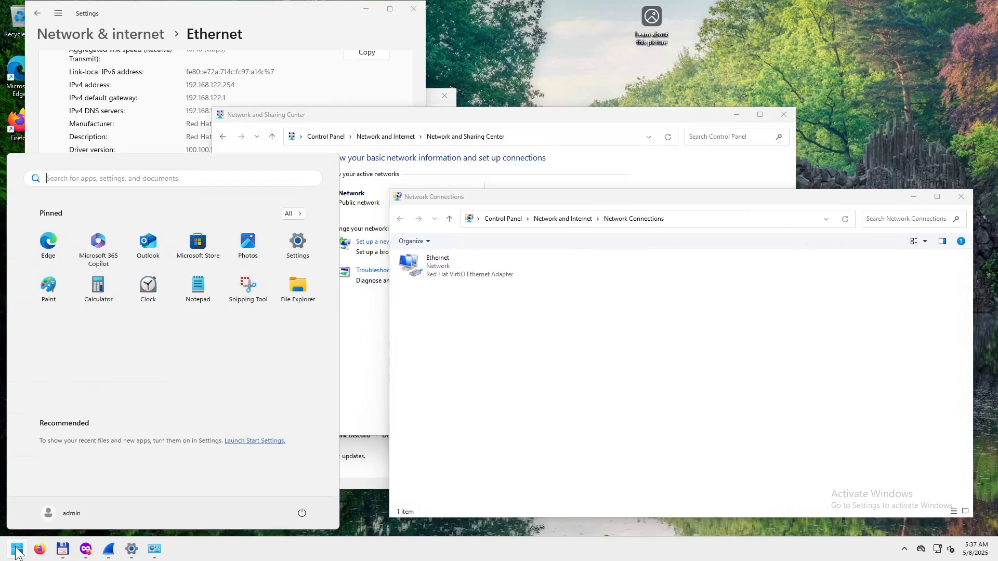
pyautogui.write('con')
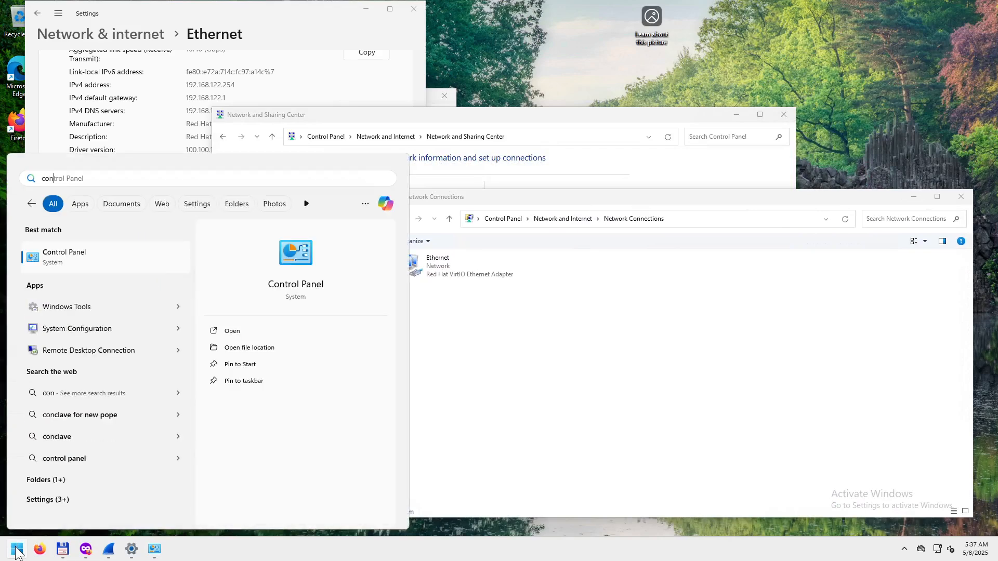
pyautogui.write('rol')
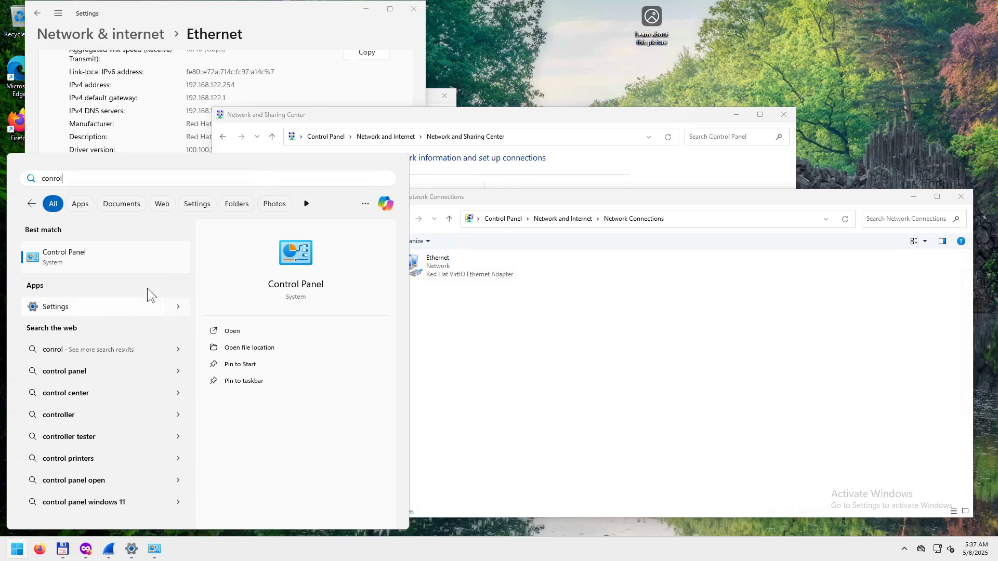
pyautogui.click(108, 255)
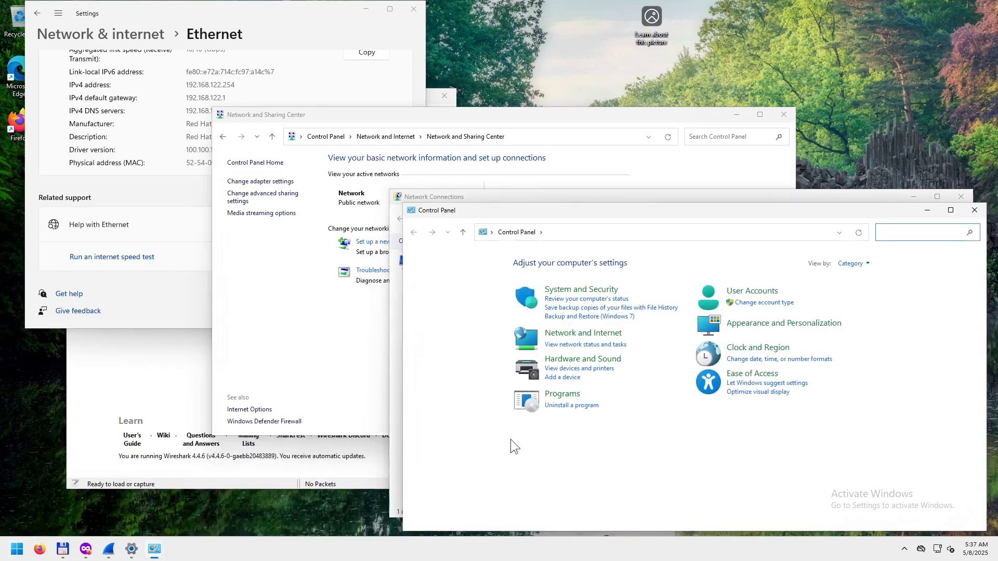
pyautogui.click(593, 333)
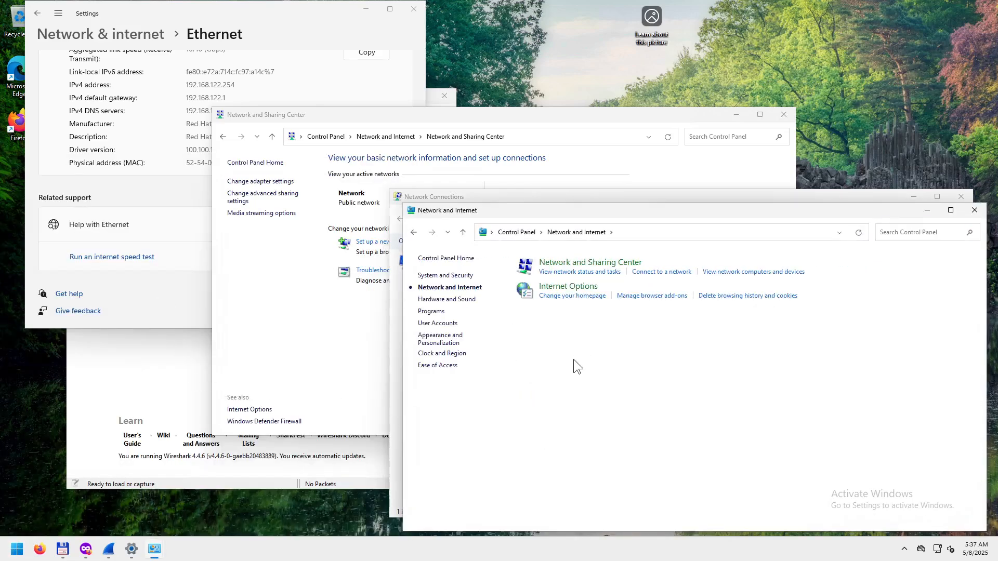
pyautogui.click(592, 271)
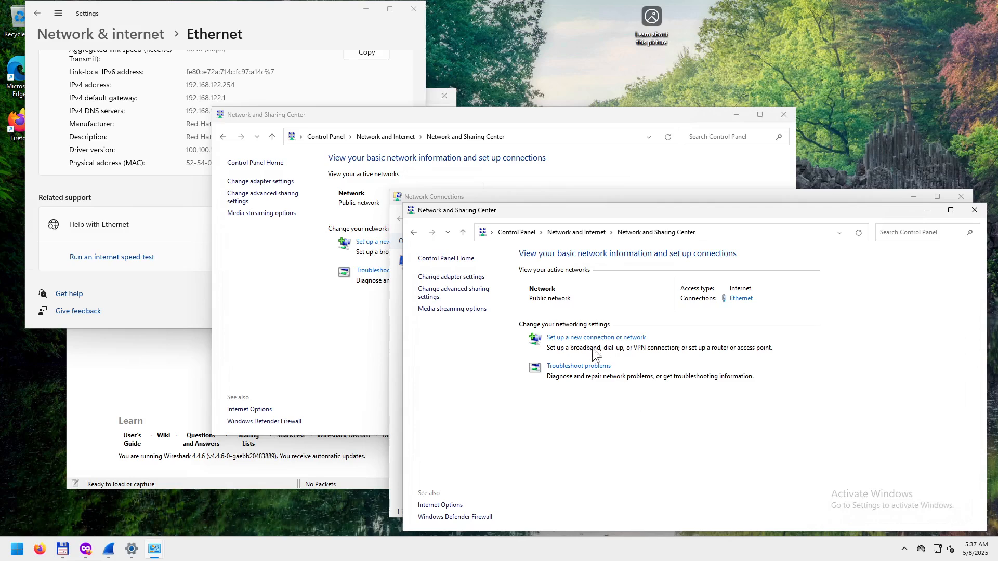
pyautogui.click(457, 278)
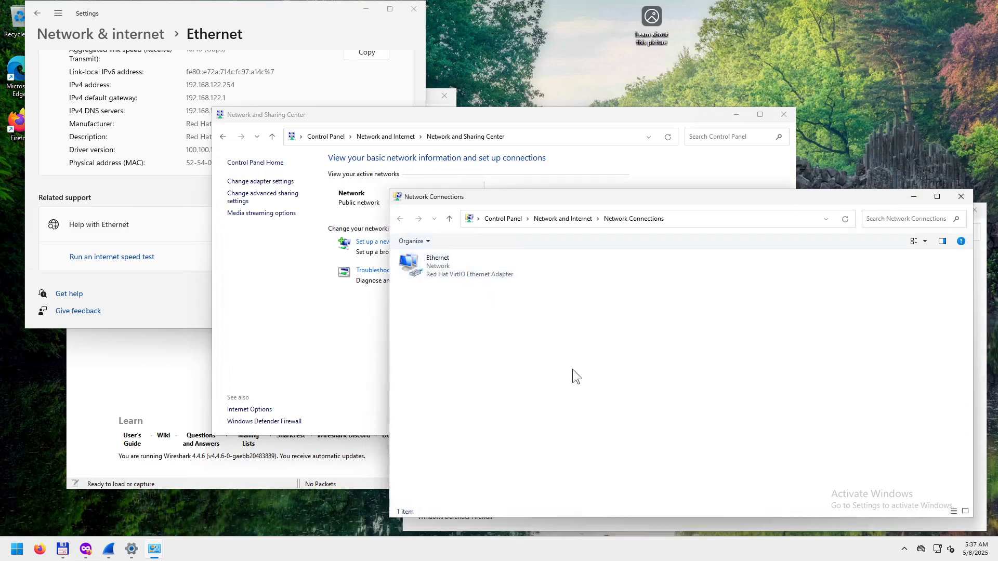
pyautogui.moveTo(818, 198); pyautogui.dragTo(733, 211)
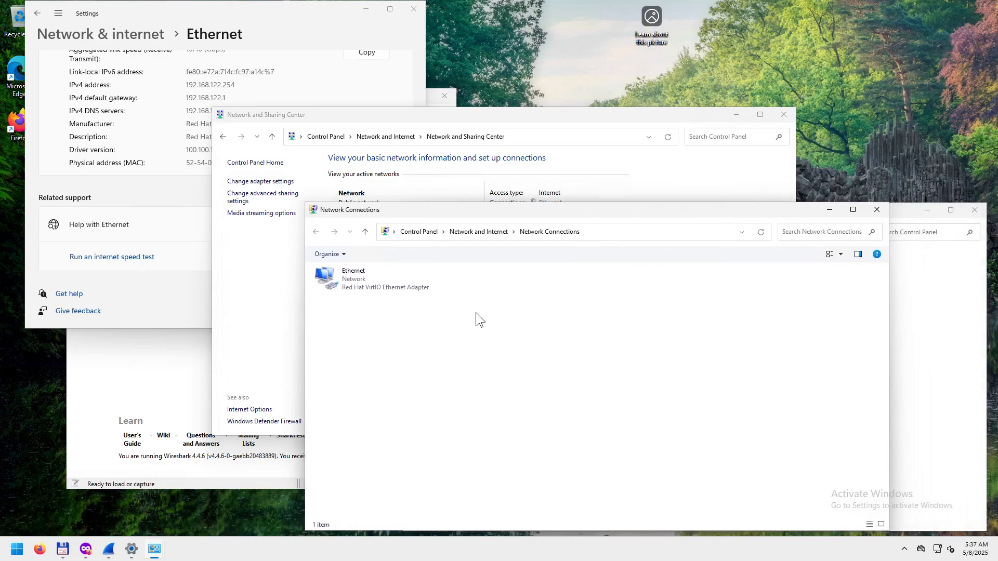
pyautogui.click(355, 280)
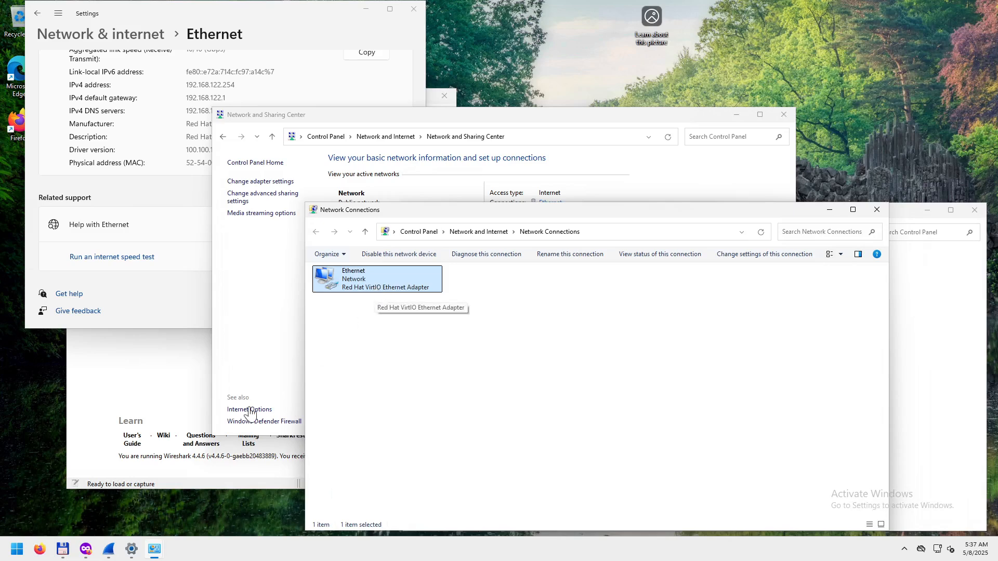
# - Open Device Manager and expand the network adapters category to examine the listed adapters
pyautogui.rightClick(6, 553)
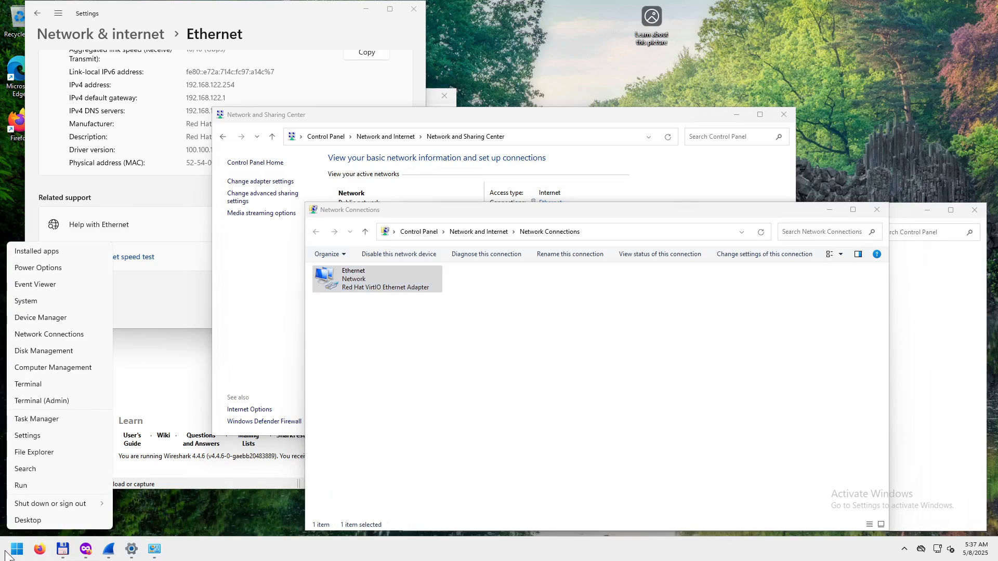
pyautogui.rightClick(18, 552)
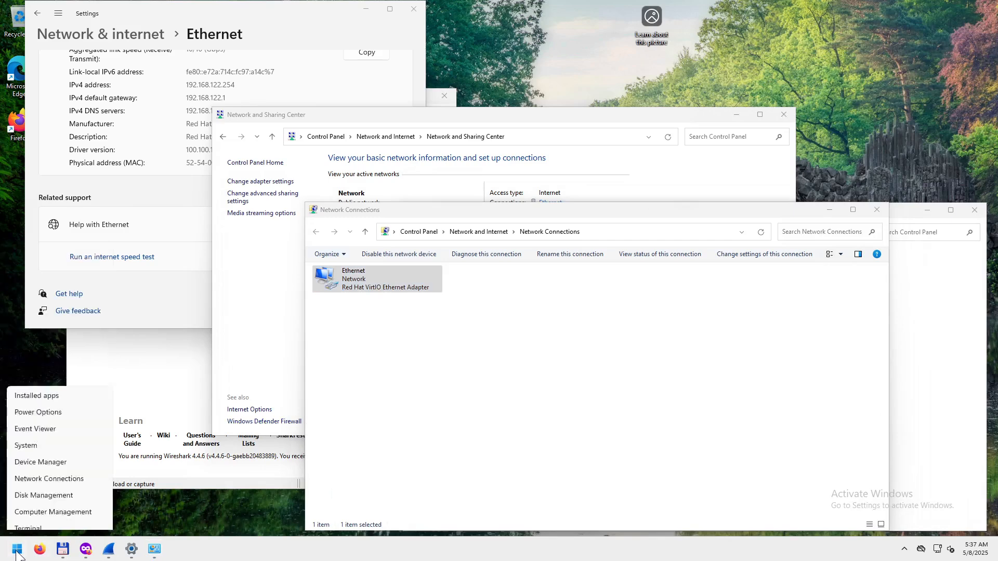
pyautogui.click(52, 318)
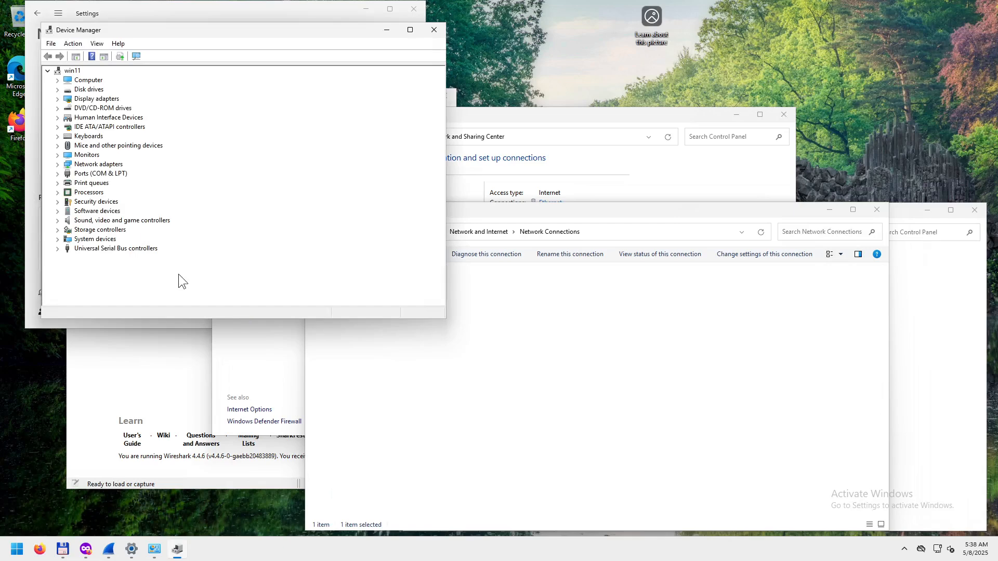
pyautogui.click(58, 165)
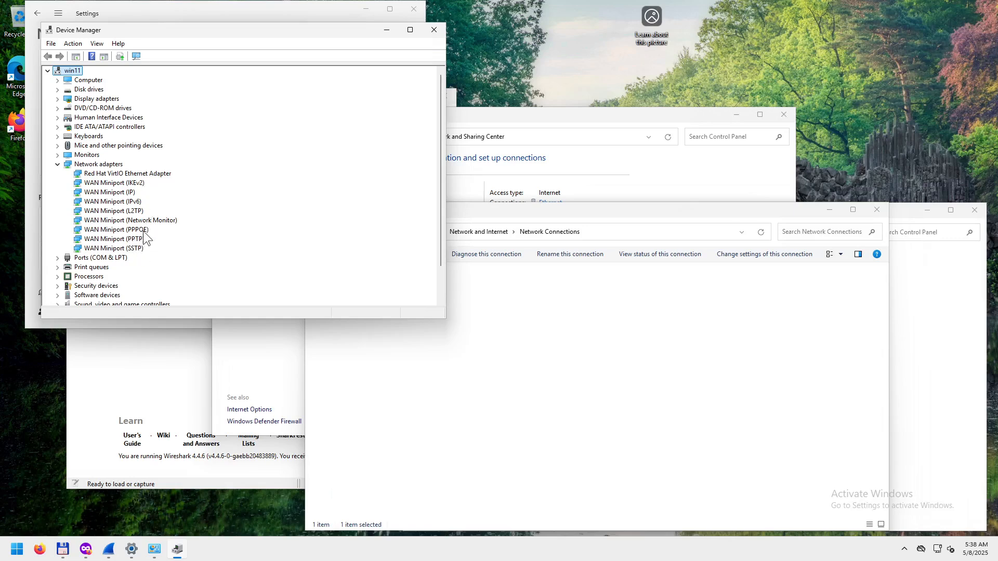
# - Select the Red Hat VirtIO Ethernet Adapter in Device Manager, and open the Ethernet connection's properties in Network Connections to examine its items
pyautogui.click(121, 173)
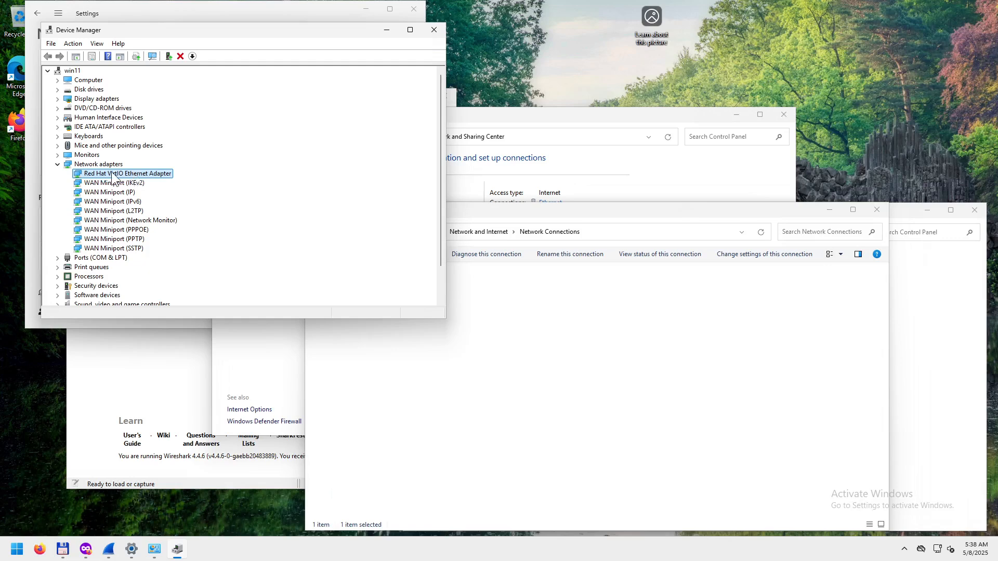
pyautogui.click(523, 356)
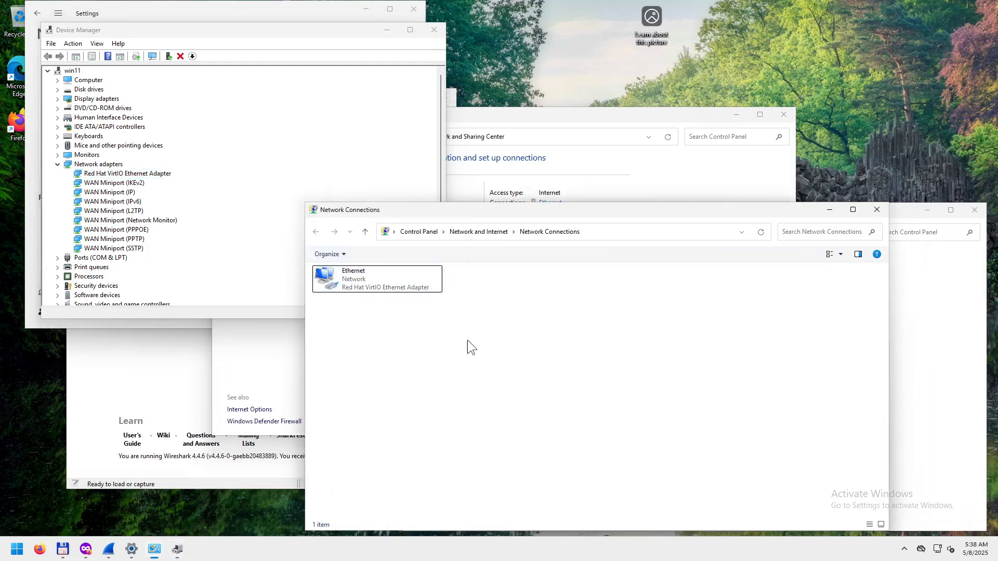
pyautogui.rightClick(358, 276)
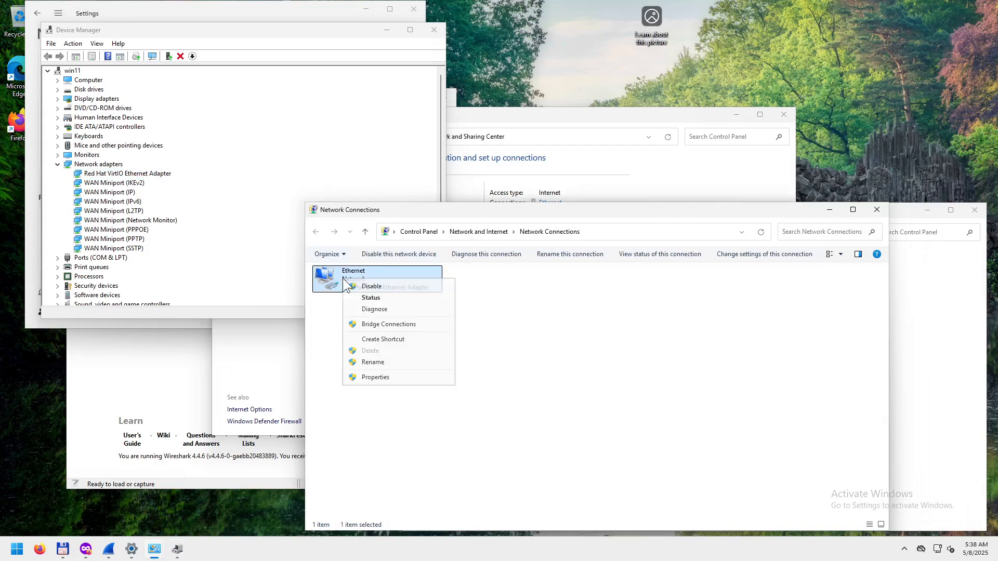
pyautogui.click(389, 374)
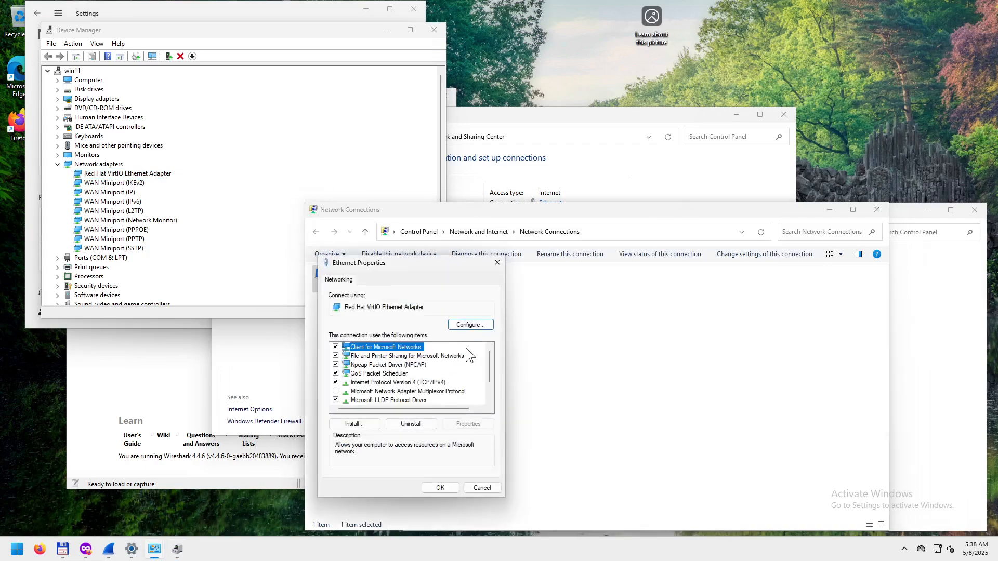
pyautogui.moveTo(435, 267); pyautogui.dragTo(633, 265)
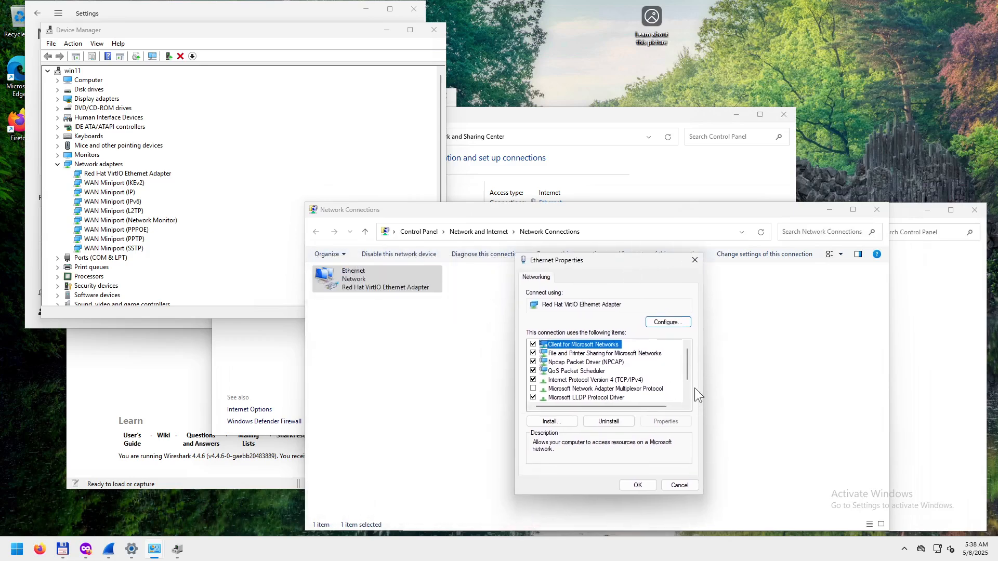
pyautogui.moveTo(687, 367); pyautogui.dragTo(687, 388)
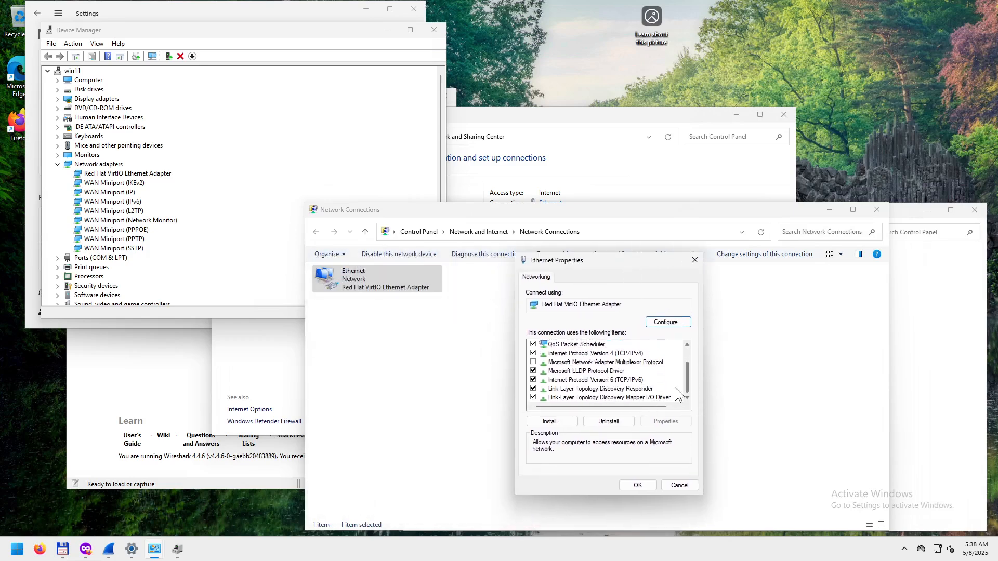
# - Examine the Ethernet connection's IPv6 and IPv4 properties, and close the properties dialogs without changing anything
pyautogui.doubleClick(618, 380)
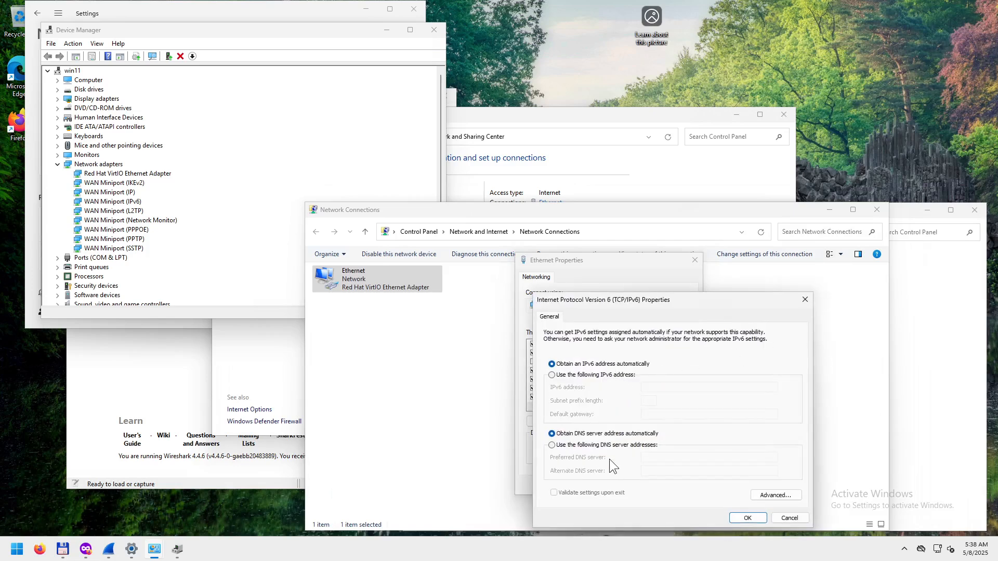
pyautogui.click(805, 300)
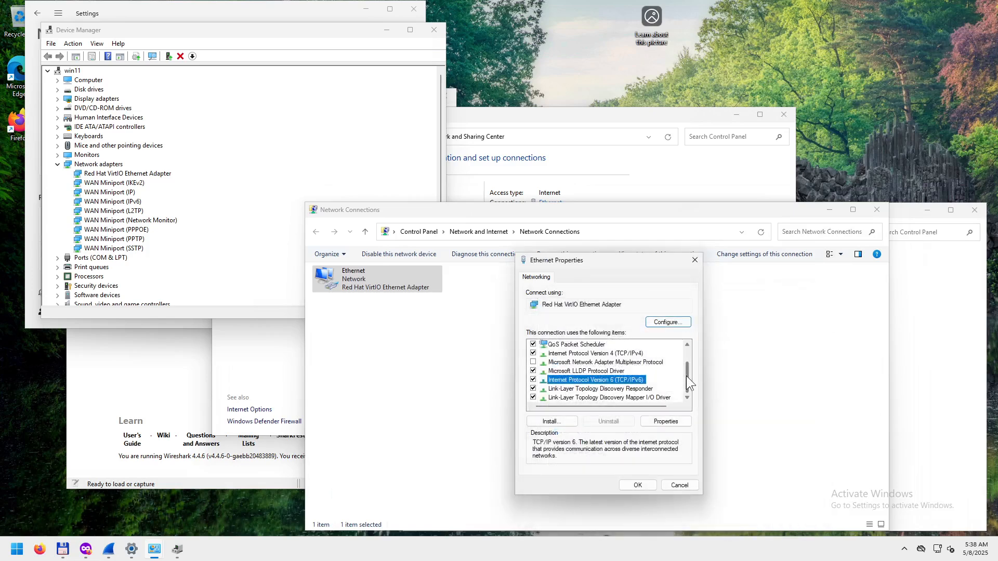
pyautogui.moveTo(686, 376); pyautogui.dragTo(686, 366)
pyautogui.doubleClick(601, 370)
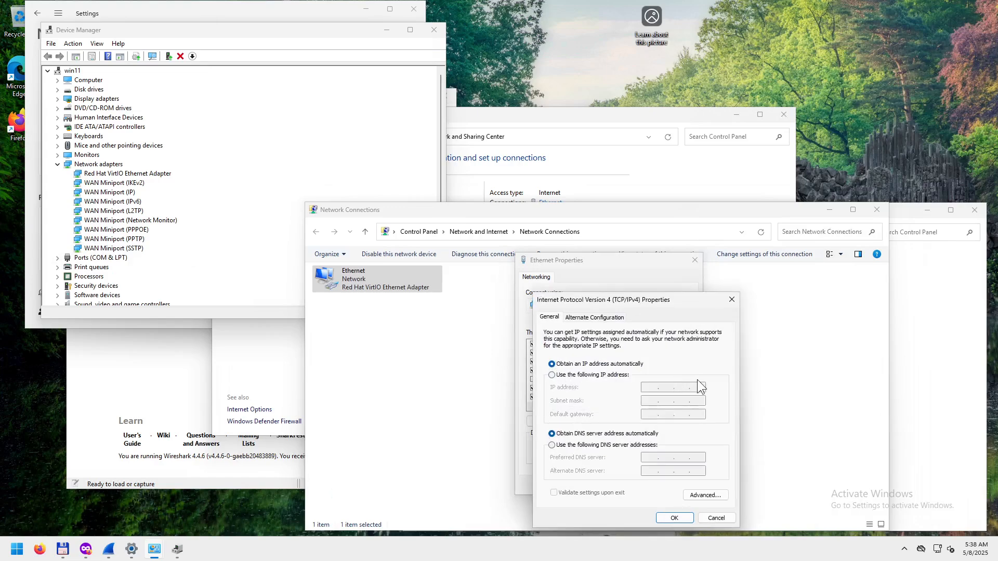
pyautogui.click(732, 300)
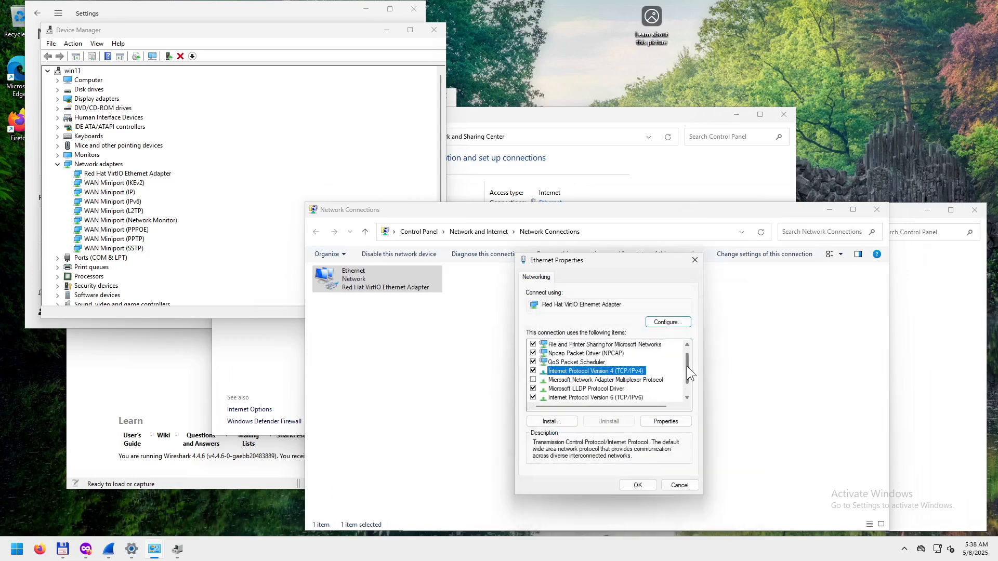
pyautogui.moveTo(687, 367)
pyautogui.mouseDown()
pyautogui.moveTo(688, 351)
pyautogui.moveTo(688, 376)
pyautogui.mouseUp()
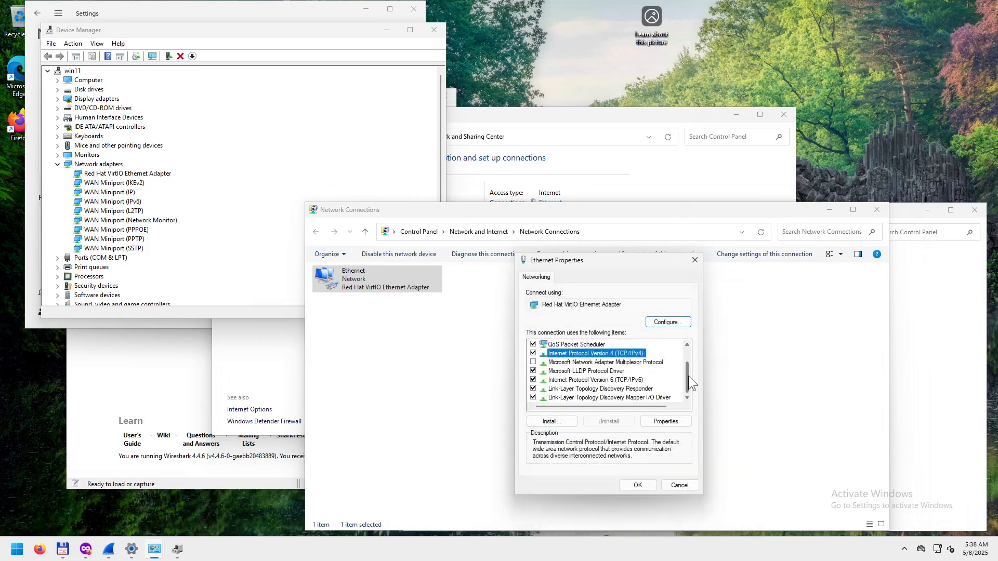
pyautogui.click(694, 260)
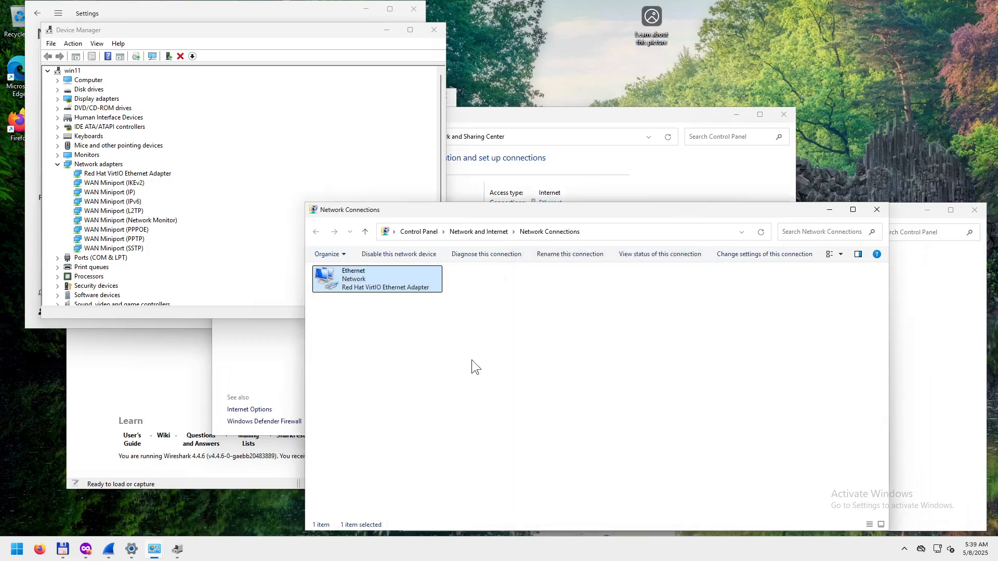
# - Open Command Prompt, snap it to half of the screen beside the network windows, and run ipconfig /all
pyautogui.click(16, 550)
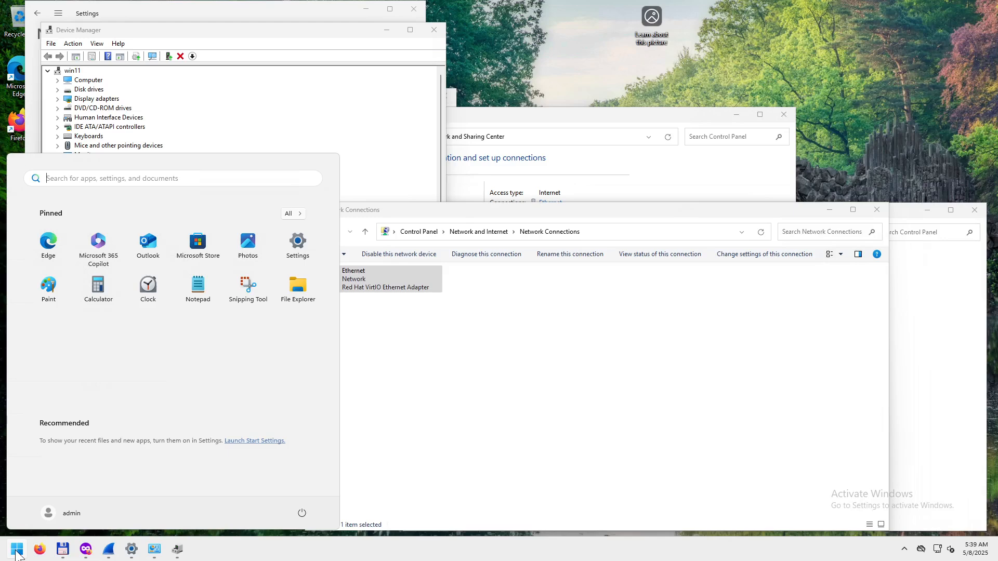
pyautogui.write('cmd')
pyautogui.press('Return')
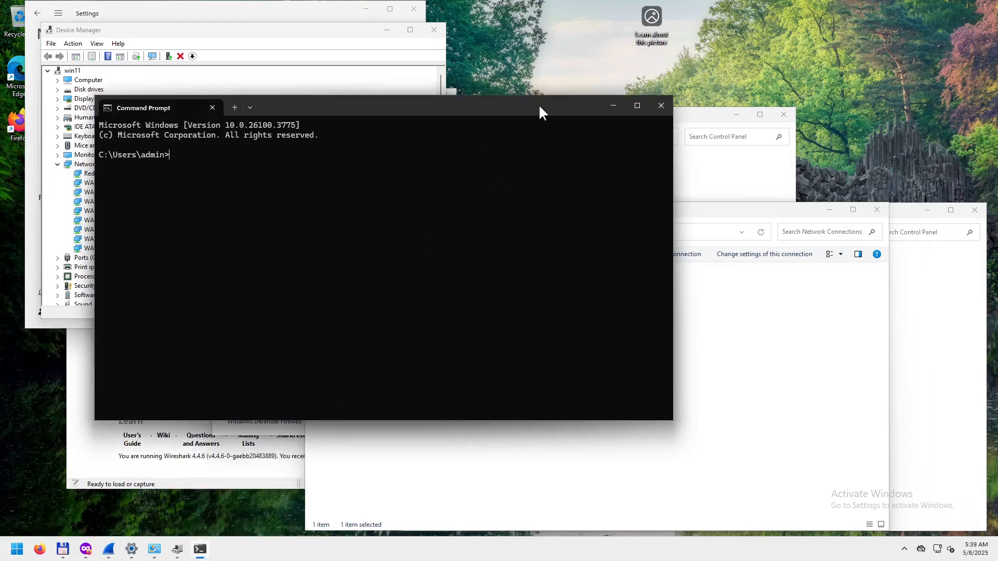
pyautogui.moveTo(540, 107); pyautogui.dragTo(994, 198)
pyautogui.click(737, 136)
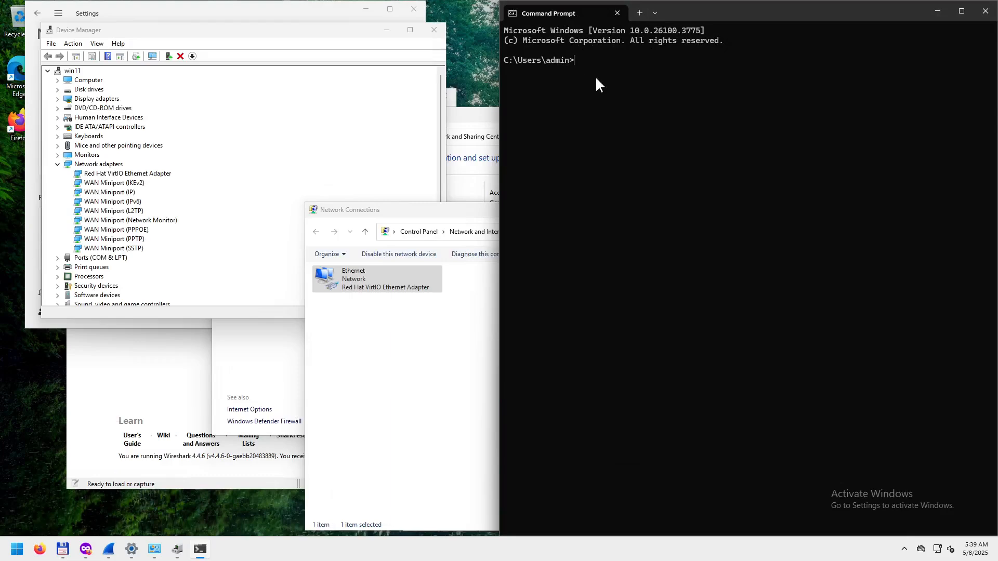
pyautogui.write('ipconfig /all')
pyautogui.press('Return')
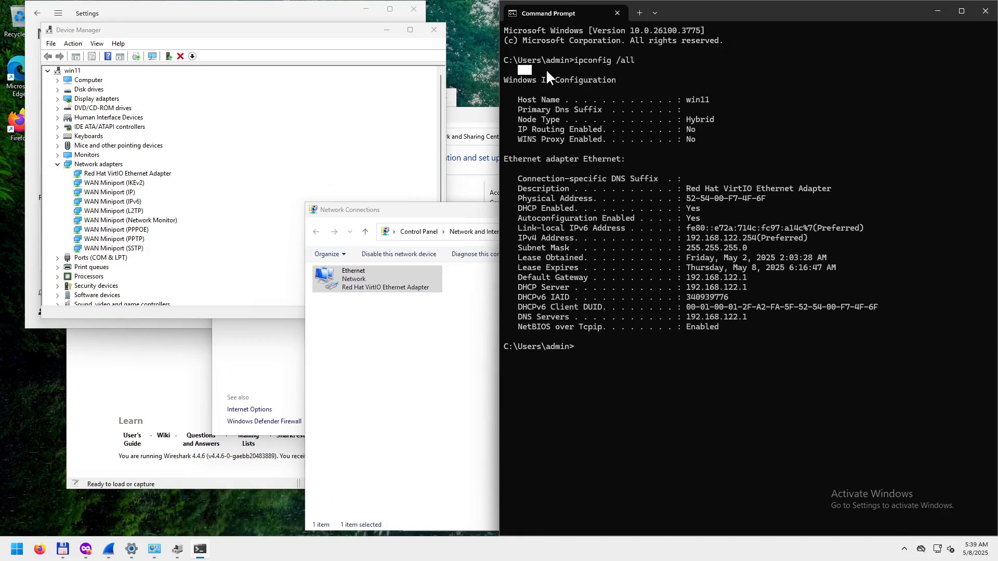
# - Examine the ipconfig output for the Ethernet adapter's name, IPv4 address, default gateway and physical address, comparing it with the Network Connections entry
pyautogui.moveTo(546, 71); pyautogui.dragTo(709, 140)
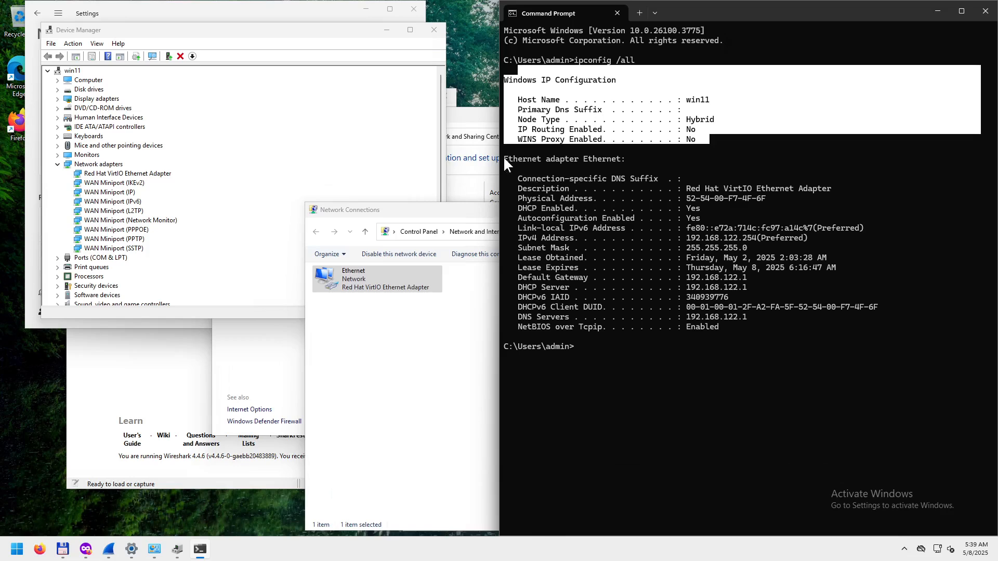
pyautogui.moveTo(503, 156); pyautogui.dragTo(745, 326)
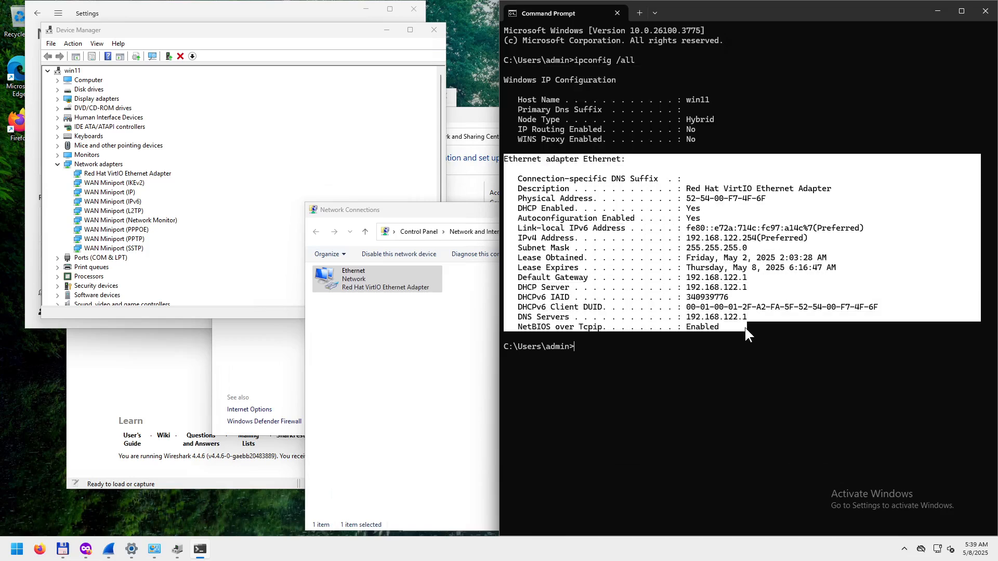
pyautogui.click(722, 290)
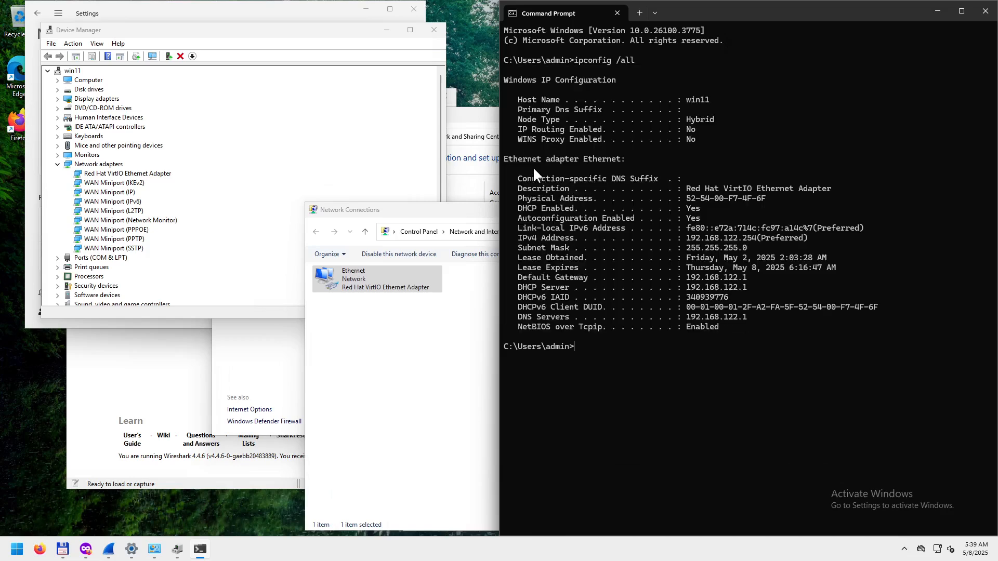
pyautogui.click(410, 287)
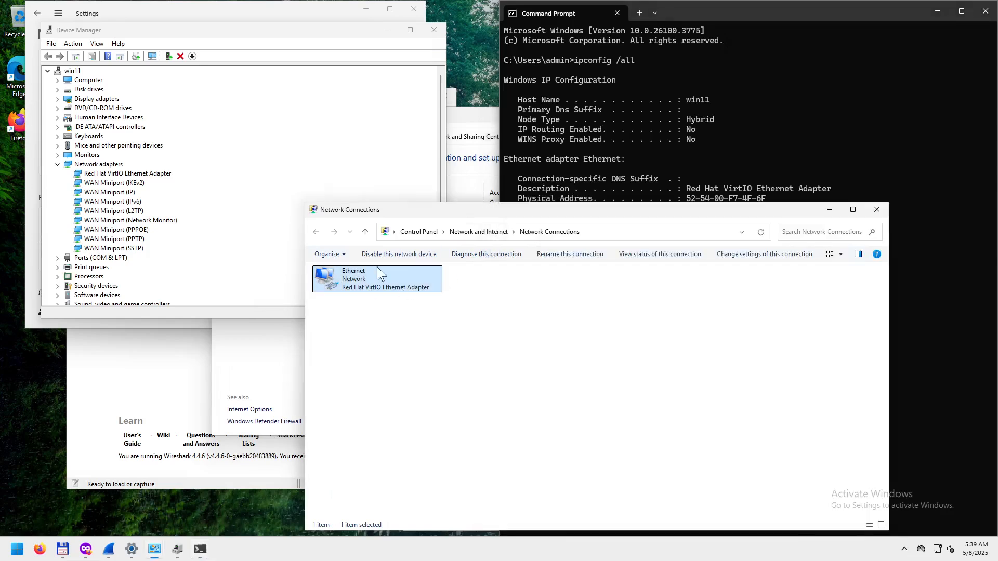
pyautogui.click(626, 174)
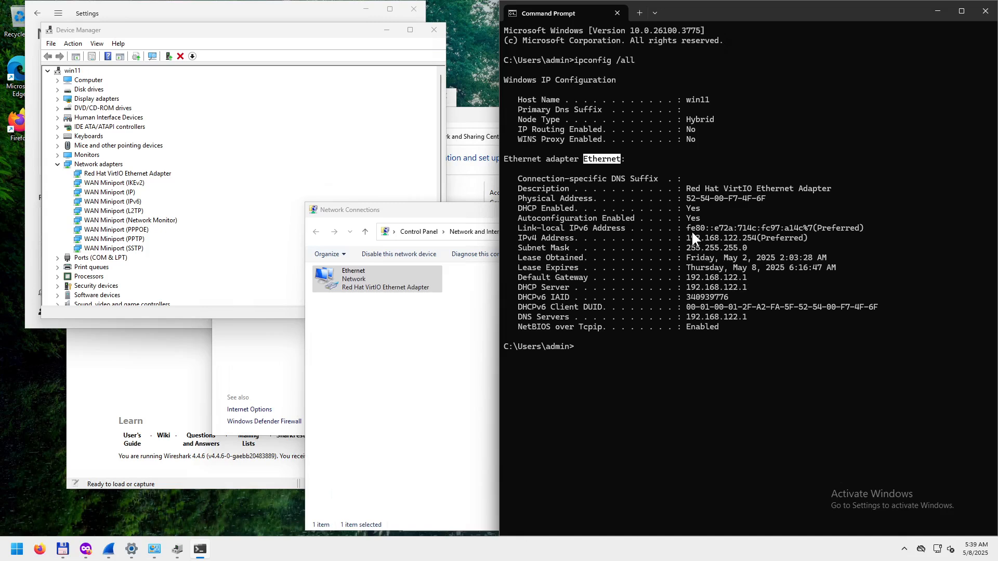
pyautogui.moveTo(687, 235); pyautogui.dragTo(691, 236)
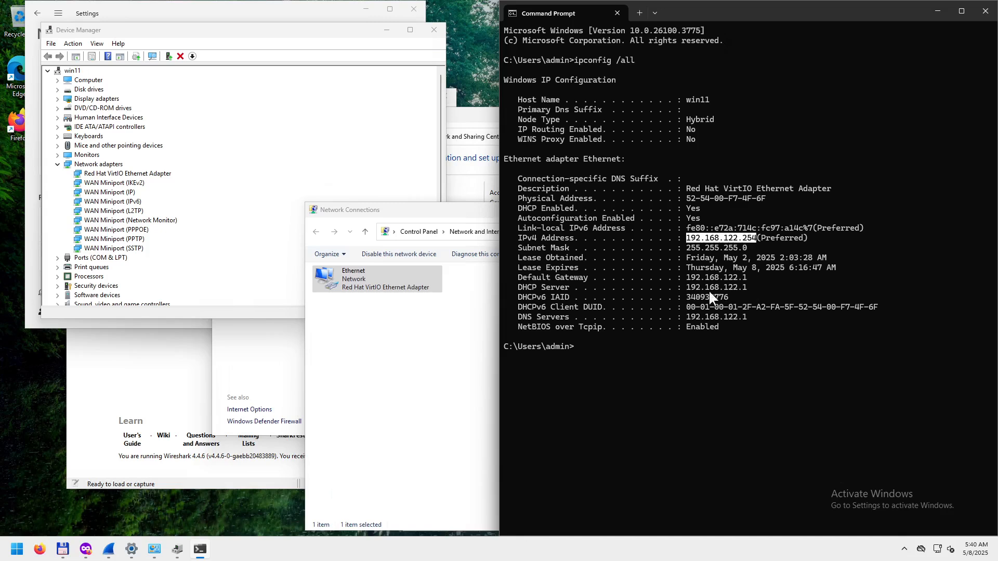
pyautogui.moveTo(687, 276); pyautogui.dragTo(709, 276)
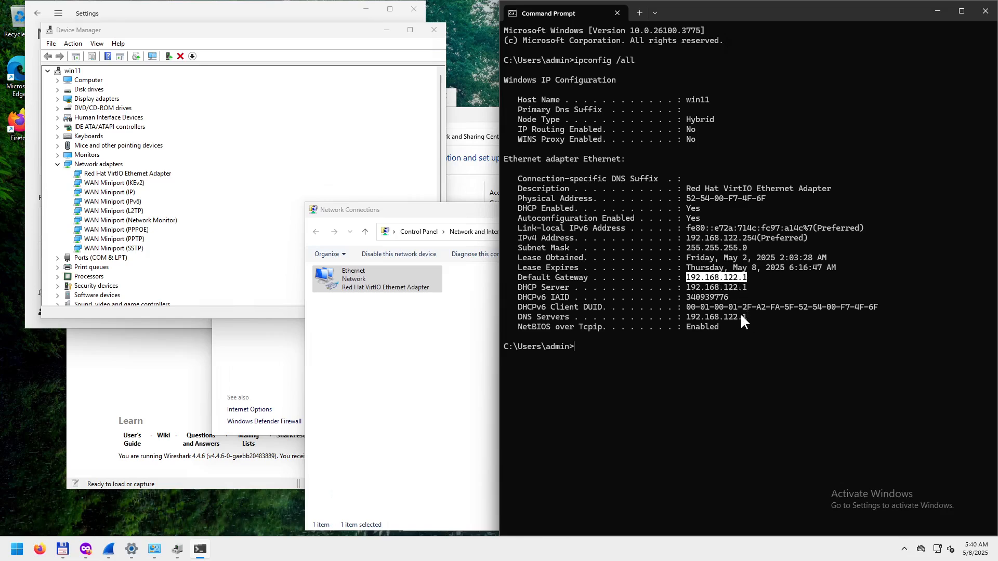
pyautogui.click(744, 280)
pyautogui.moveTo(738, 238); pyautogui.dragTo(749, 239)
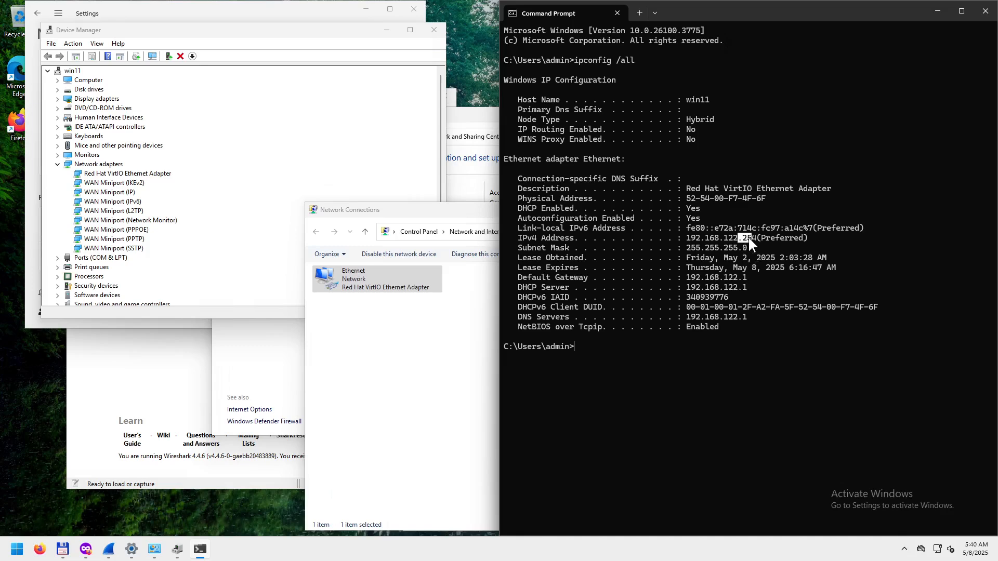
pyautogui.click(686, 239)
pyautogui.click(688, 199)
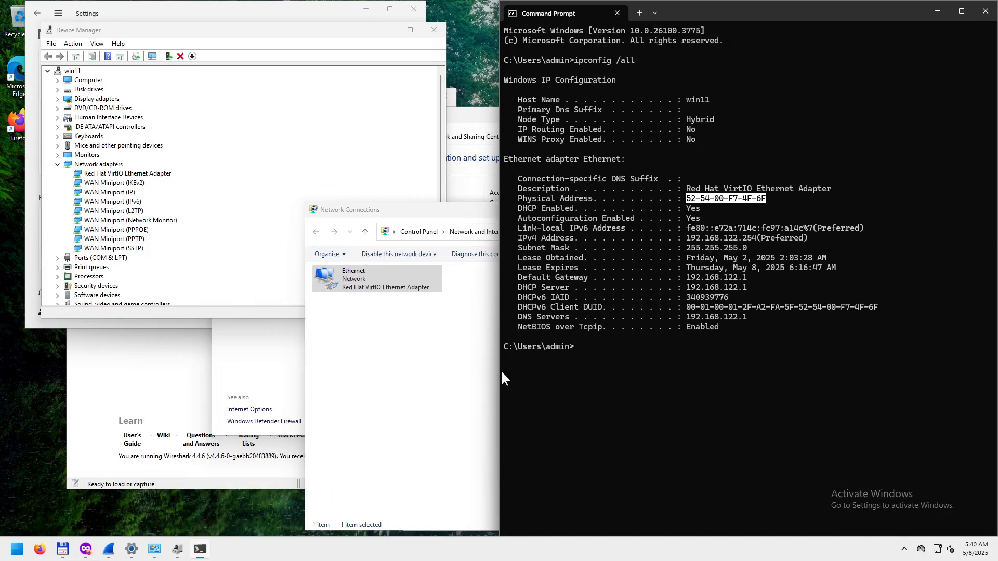
# - Switch to Wireshark and examine the Ethernet and loopback traffic capture interfaces
pyautogui.click(186, 373)
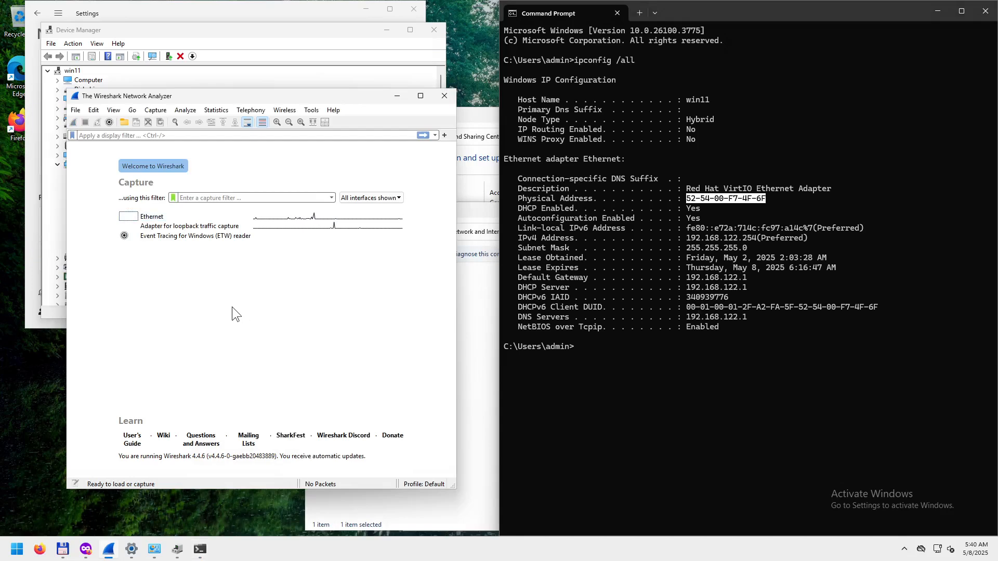
pyautogui.click(170, 217)
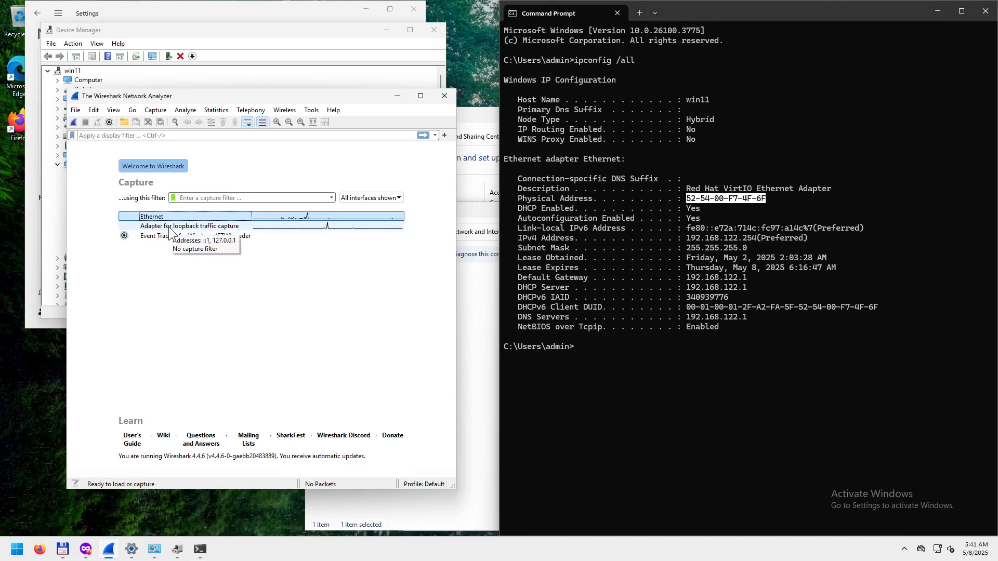
pyautogui.click(171, 232)
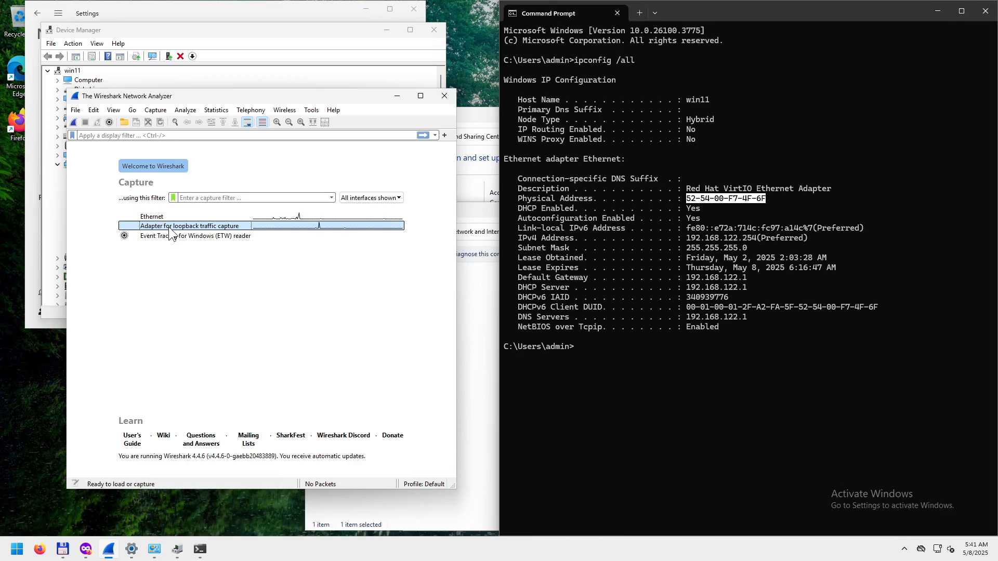
# - Ping the loopback address 127.0.0.1 in Command Prompt
pyautogui.click(635, 363)
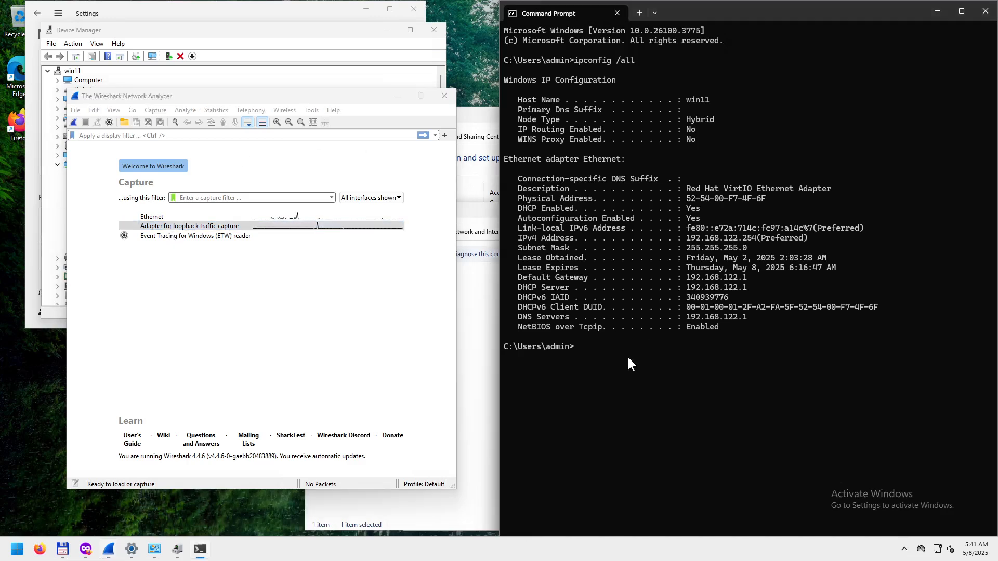
pyautogui.write('ping 127.0.0.1')
pyautogui.press('Return')
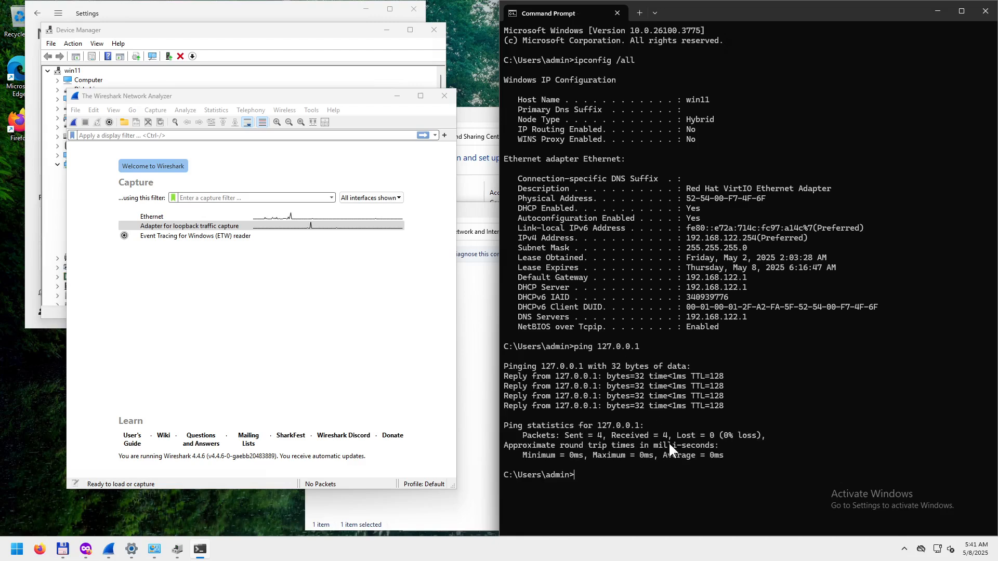
# - Ping the machine's own IPv4 address 192.168.122.254, copied from the ipconfig output, and stop the ping early
pyautogui.write('ping 127')
pyautogui.press('BackSpace')
pyautogui.press('BackSpace')
pyautogui.press('BackSpace')
pyautogui.moveTo(687, 238); pyautogui.dragTo(714, 237)
pyautogui.rightClick(749, 242)
pyautogui.rightClick(635, 471)
pyautogui.press('Return')
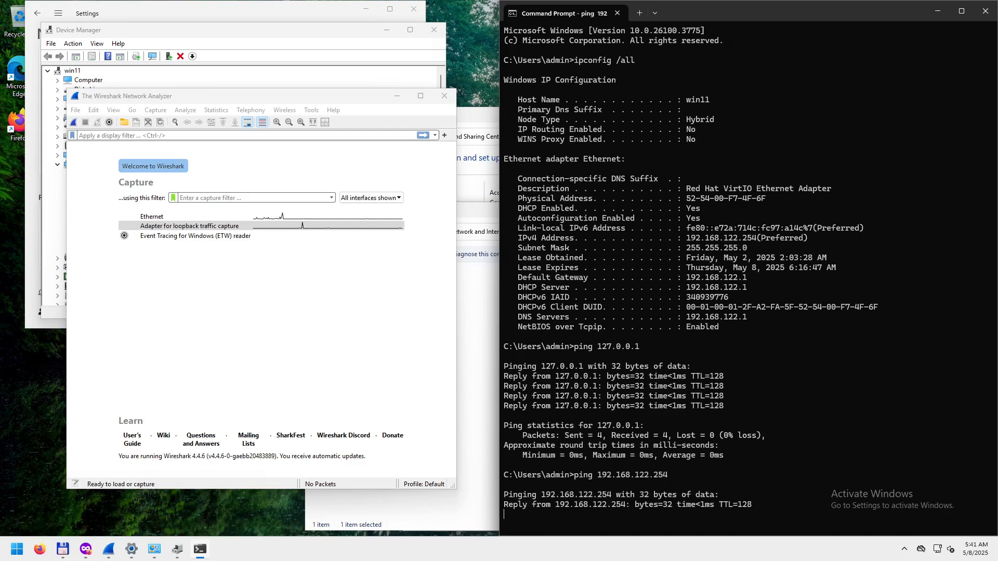
pyautogui.hotkey('ctrl', 'c')
# - Ping the default gateway 192.168.122.1 by editing the previous ping command, and stop the ping early
pyautogui.press('Up')
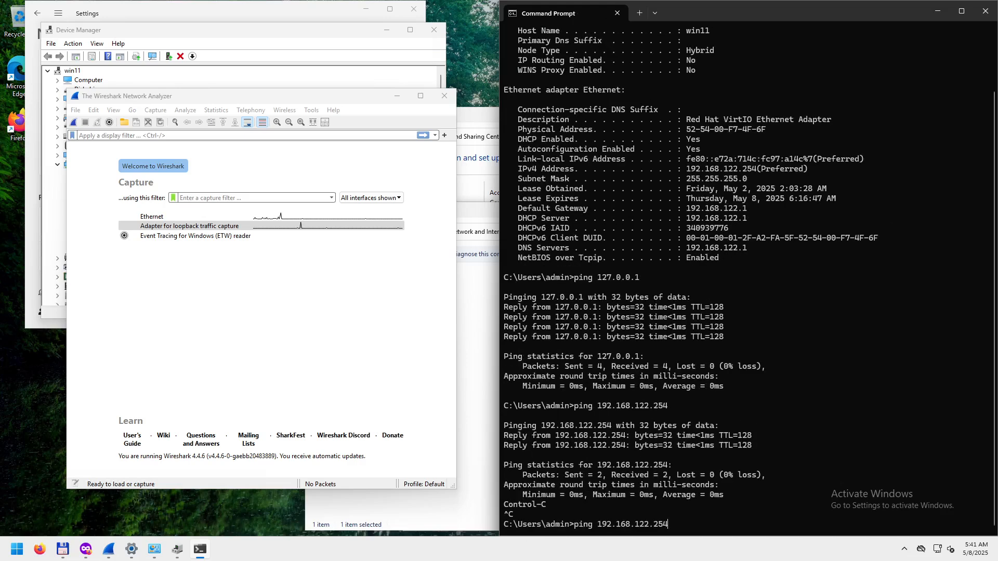
pyautogui.press('BackSpace')
pyautogui.press('BackSpace')
pyautogui.press('BackSpace')
pyautogui.write('1')
pyautogui.press('Return')
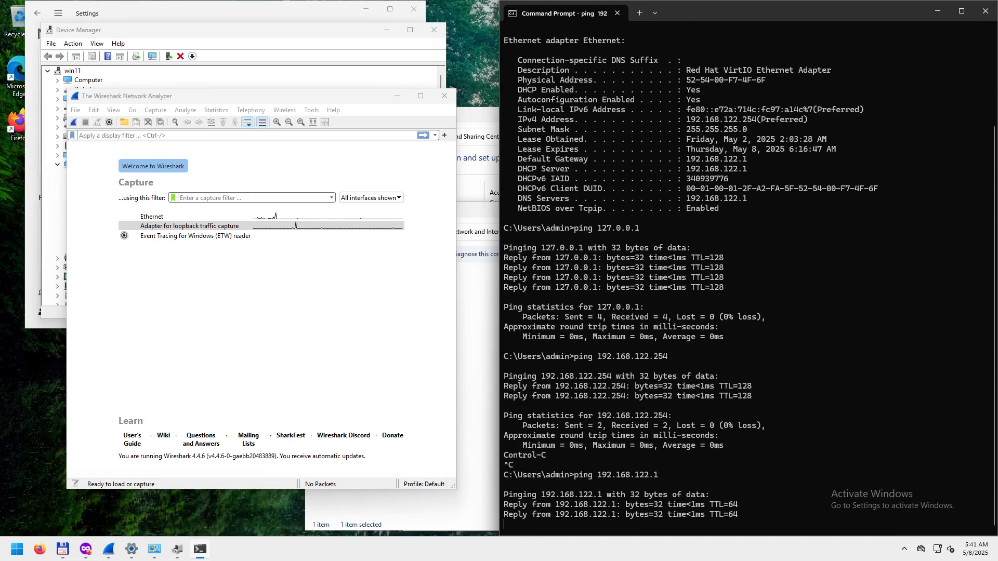
pyautogui.hotkey('ctrl', 'c')
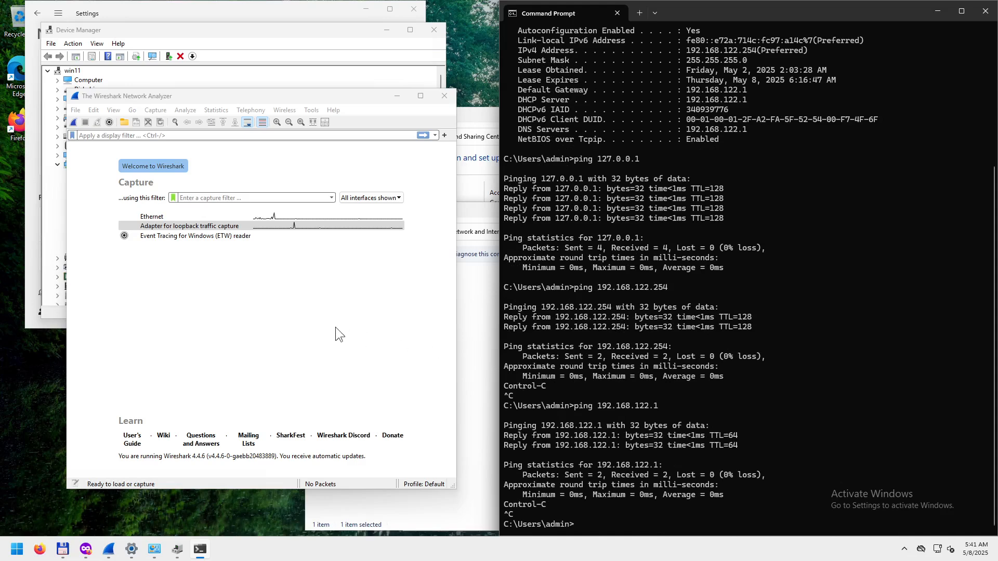
# - Select the Event Tracing for Windows (ETW) reader in Wireshark's interface list to examine its details
pyautogui.click(206, 237)
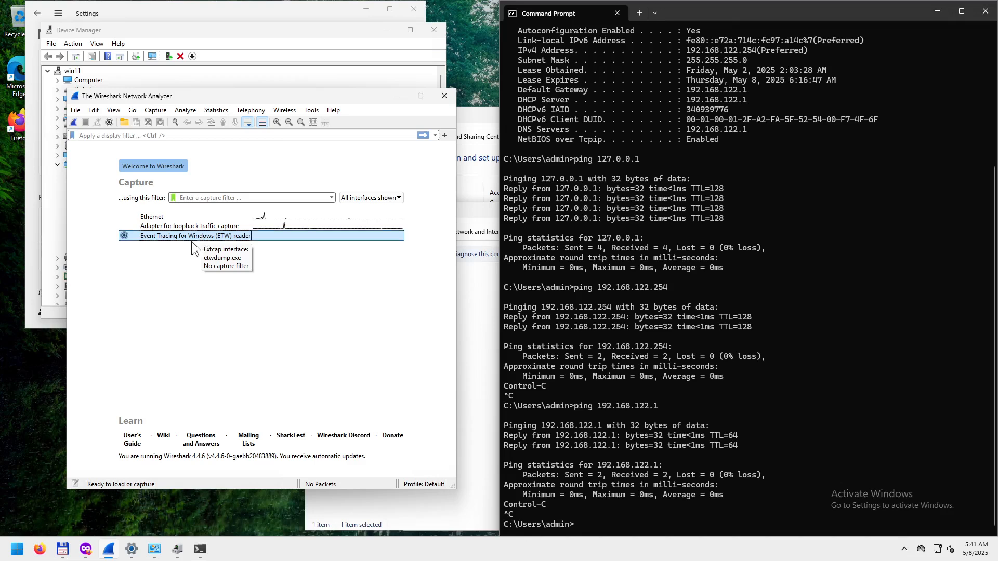
# - Start a live capture on the Ethernet interface, with Wireshark docked to the left half of the desktop and its packet list enlarged
pyautogui.click(165, 220)
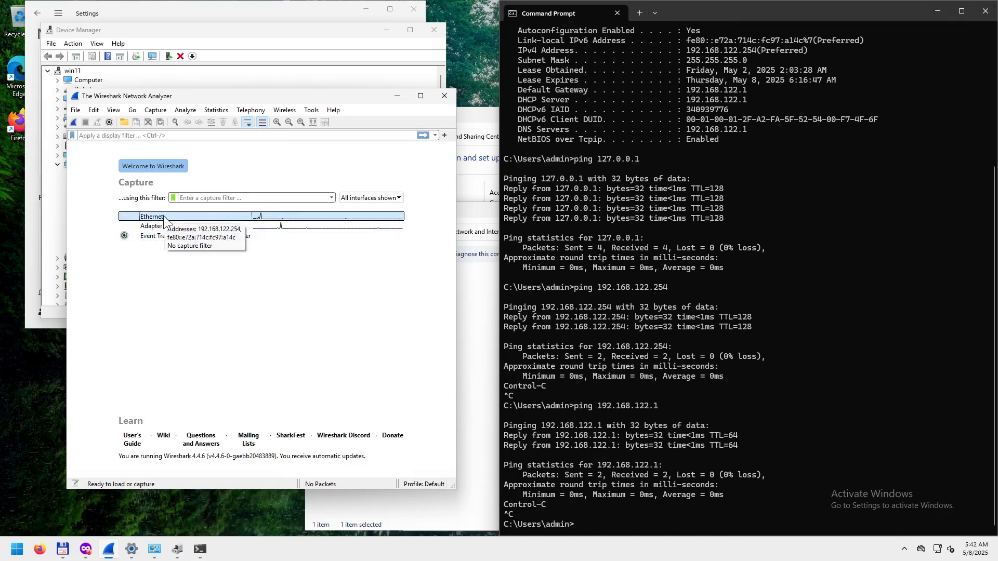
pyautogui.doubleClick(164, 219)
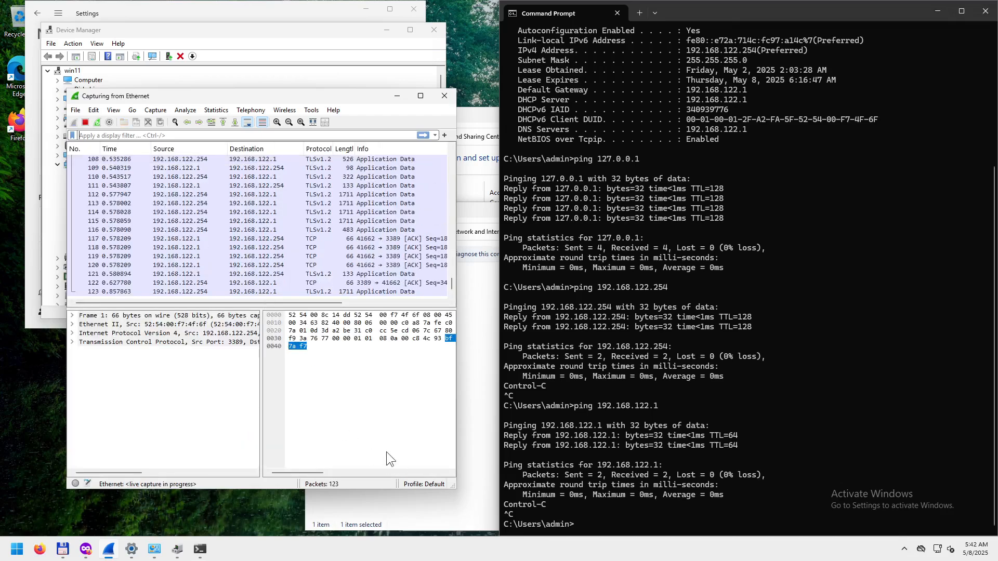
pyautogui.moveTo(358, 92); pyautogui.dragTo(1, 208)
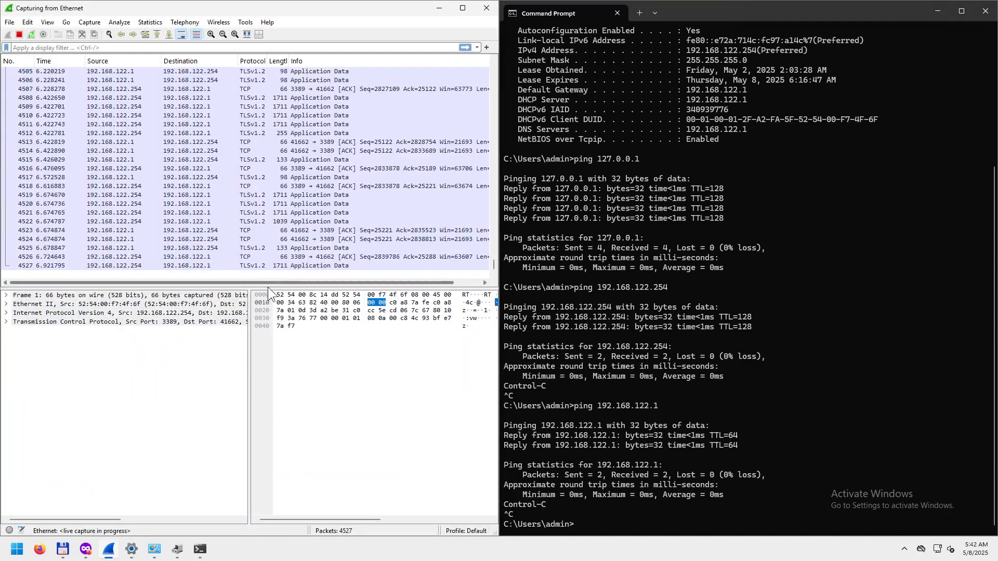
pyautogui.moveTo(267, 288); pyautogui.dragTo(250, 358)
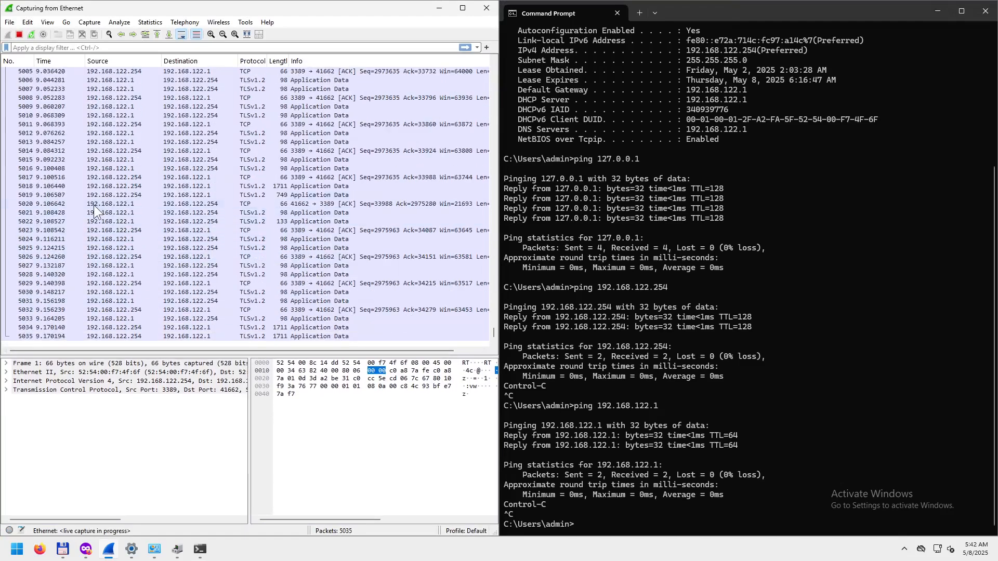
# - Stop the running capture on the Ethernet interface
pyautogui.click(10, 23)
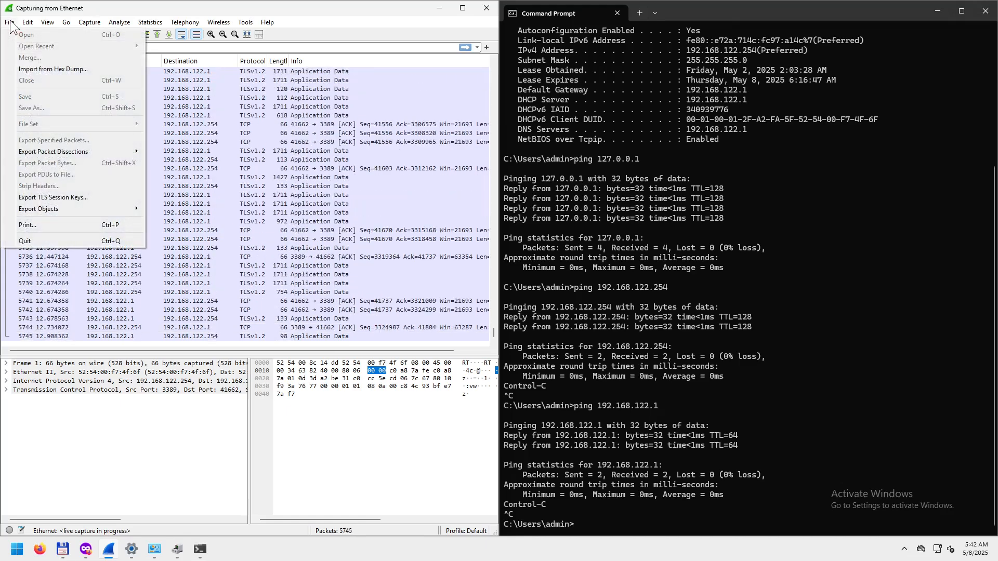
pyautogui.moveTo(89, 23)
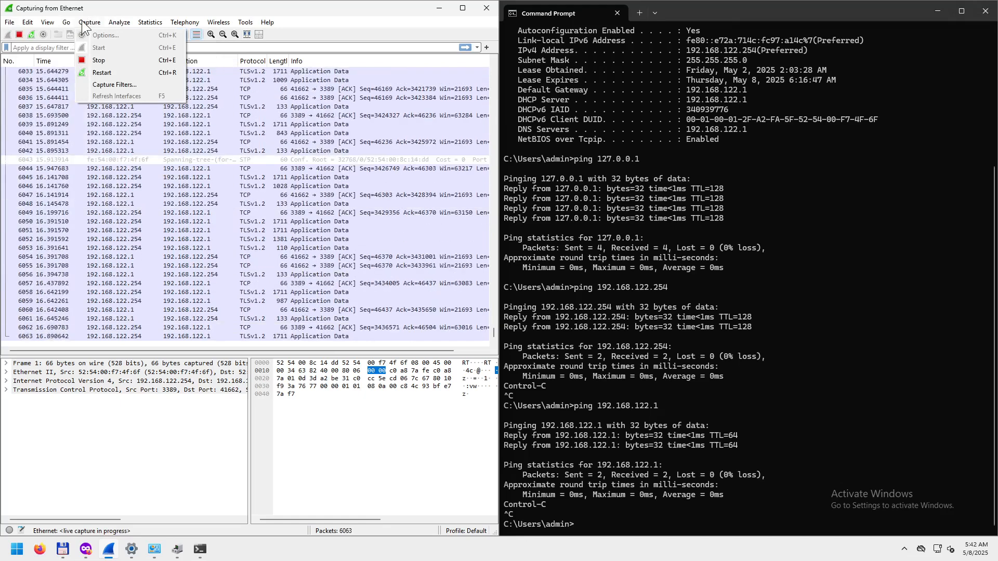
pyautogui.click(101, 60)
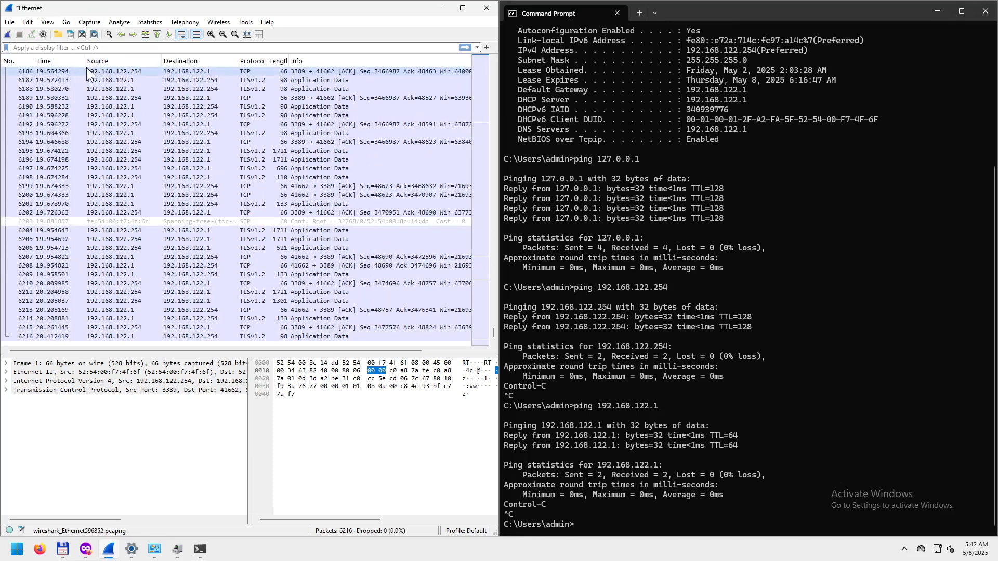
# - Start a new Ethernet capture without saving the first capture's packets, and stop it after some traffic is recorded
pyautogui.click(90, 23)
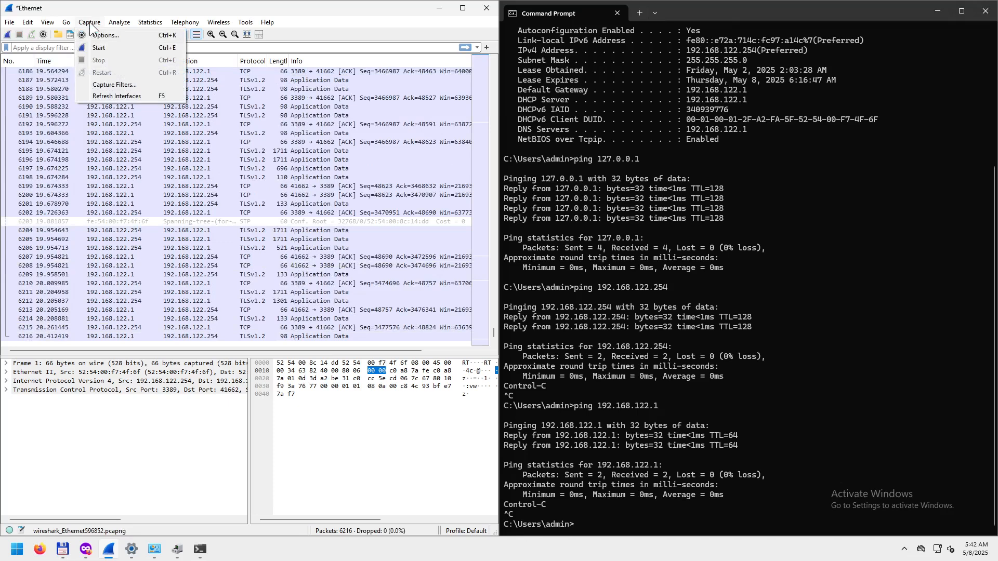
pyautogui.click(100, 47)
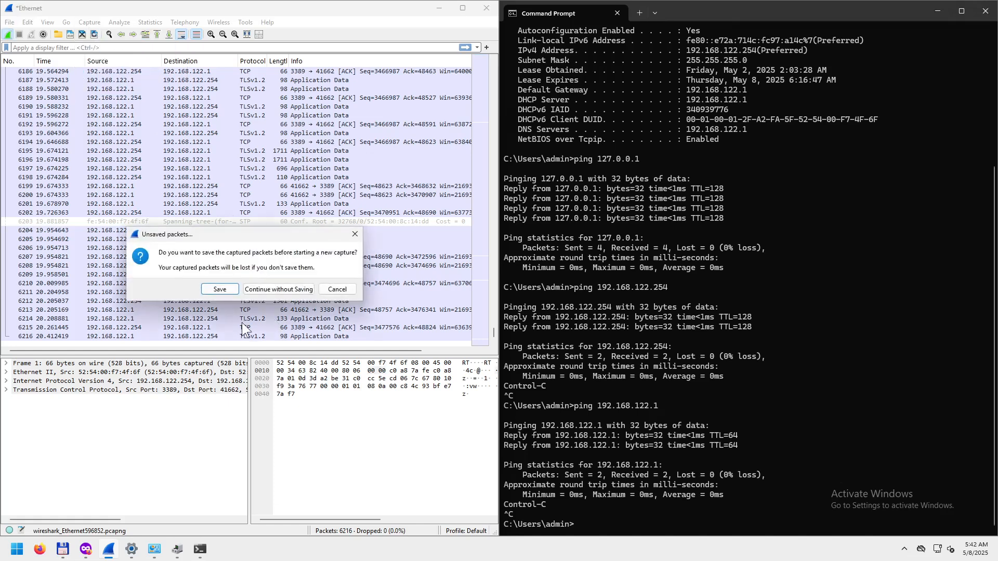
pyautogui.click(275, 287)
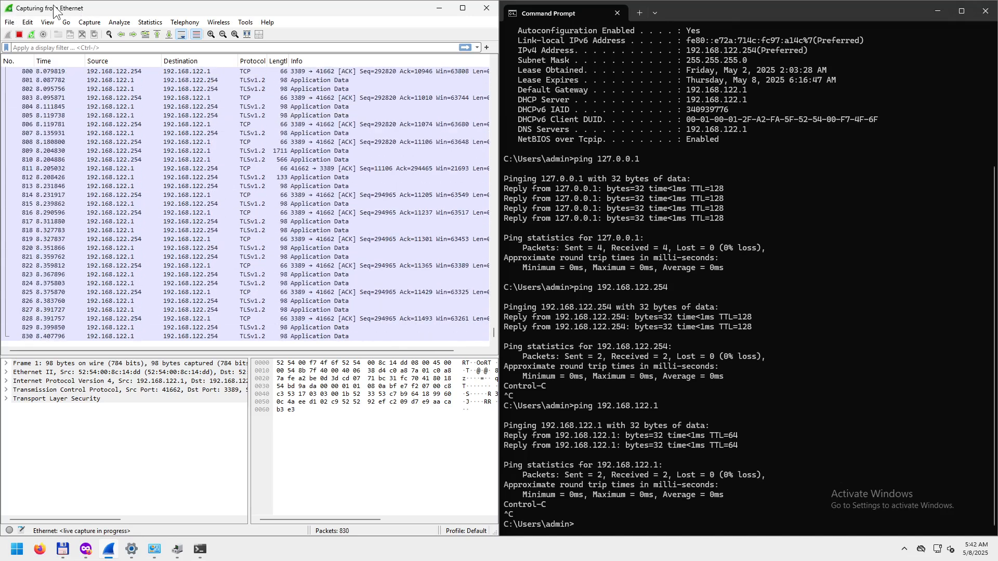
pyautogui.click(91, 23)
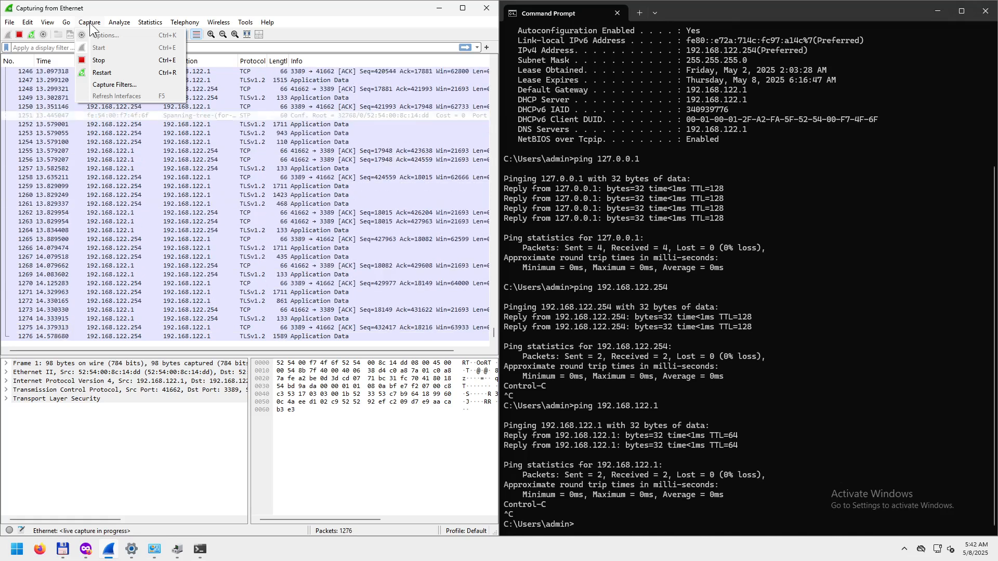
pyautogui.click(99, 59)
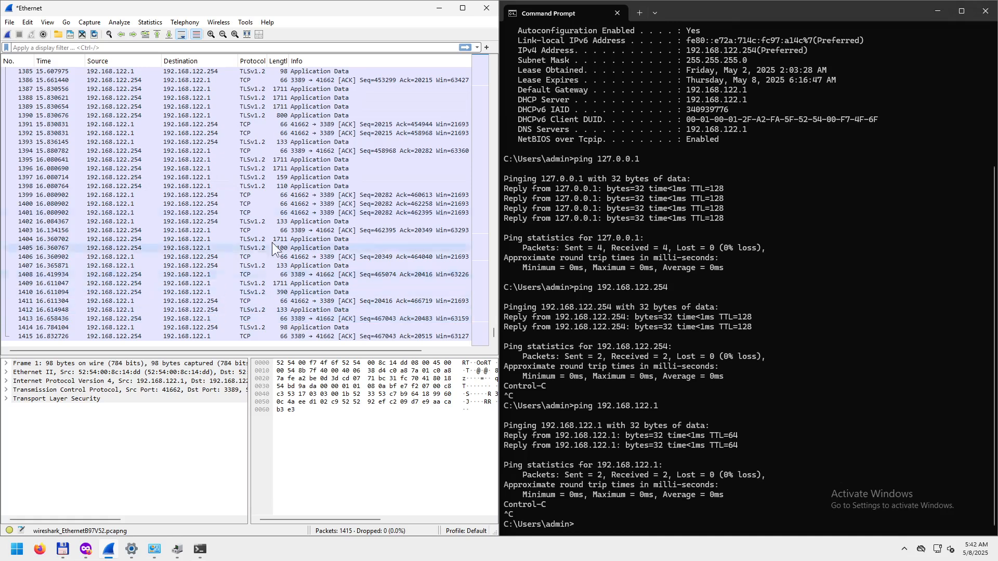
# - Record another Ethernet capture, discarding the previous unsaved packets, and stop it once packets have accumulated
pyautogui.click(92, 24)
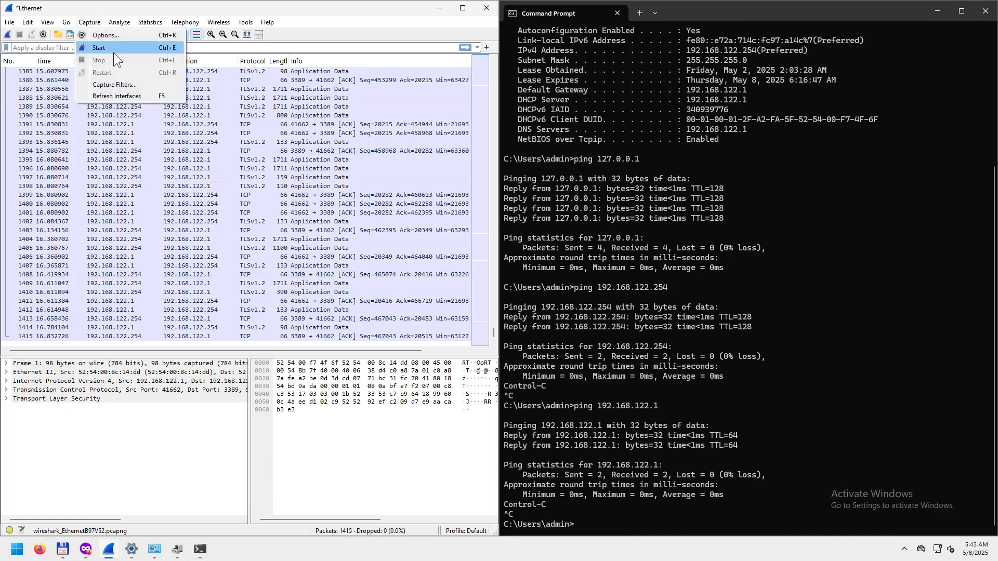
pyautogui.click(113, 49)
pyautogui.click(272, 291)
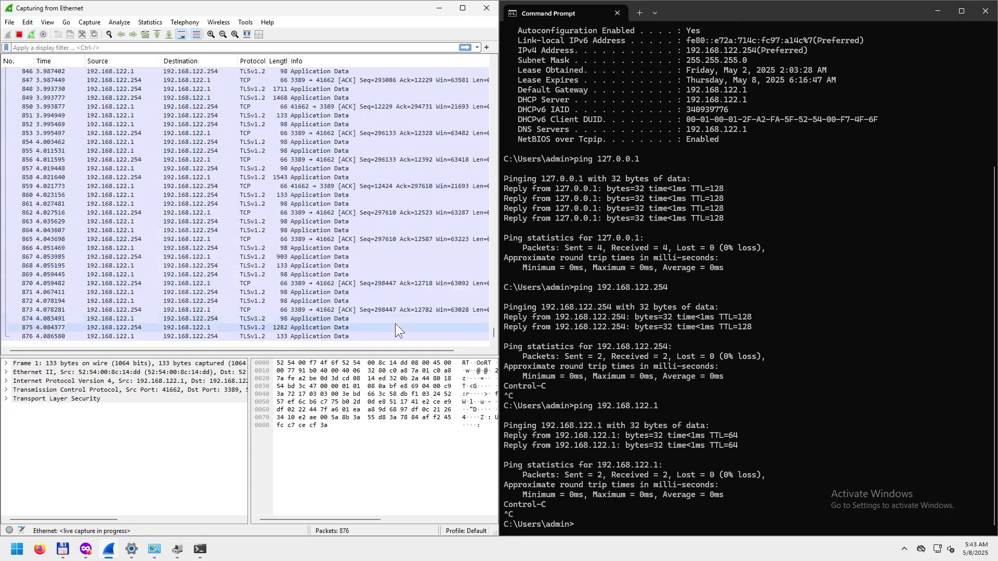
pyautogui.click(93, 22)
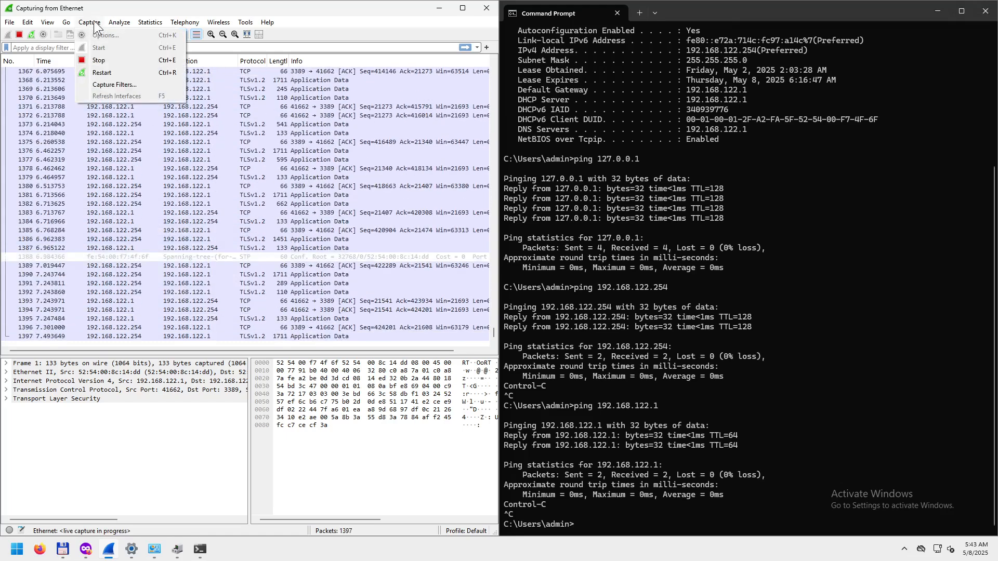
pyautogui.click(105, 59)
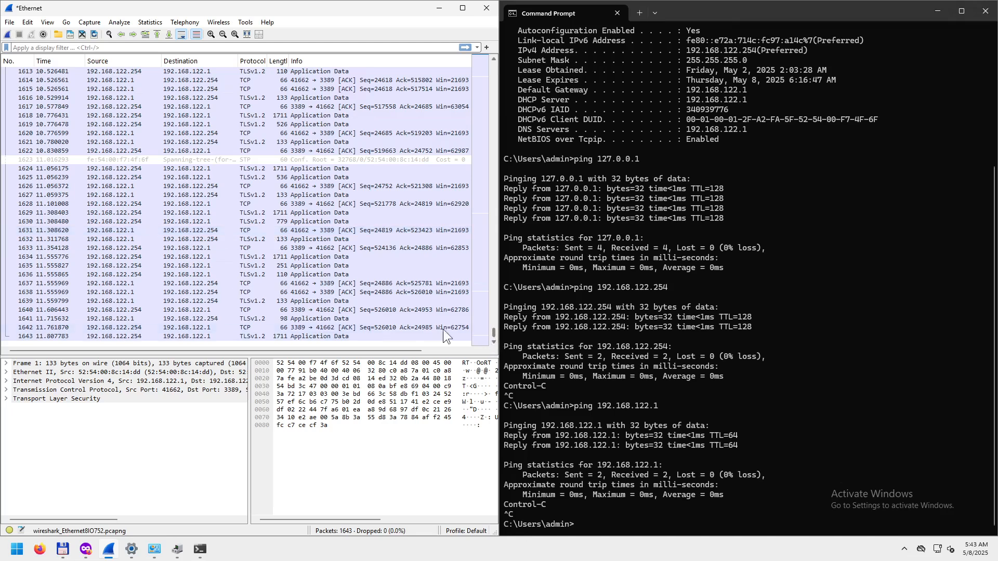
# - Select the last and the first captured packet to compare their numbers and times
pyautogui.click(143, 337)
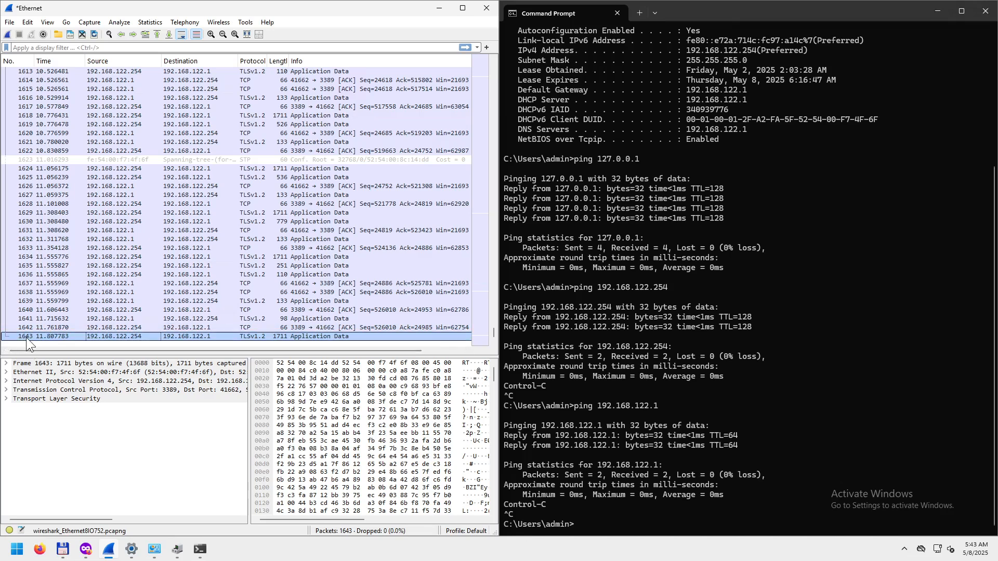
pyautogui.moveTo(494, 330); pyautogui.dragTo(488, 65)
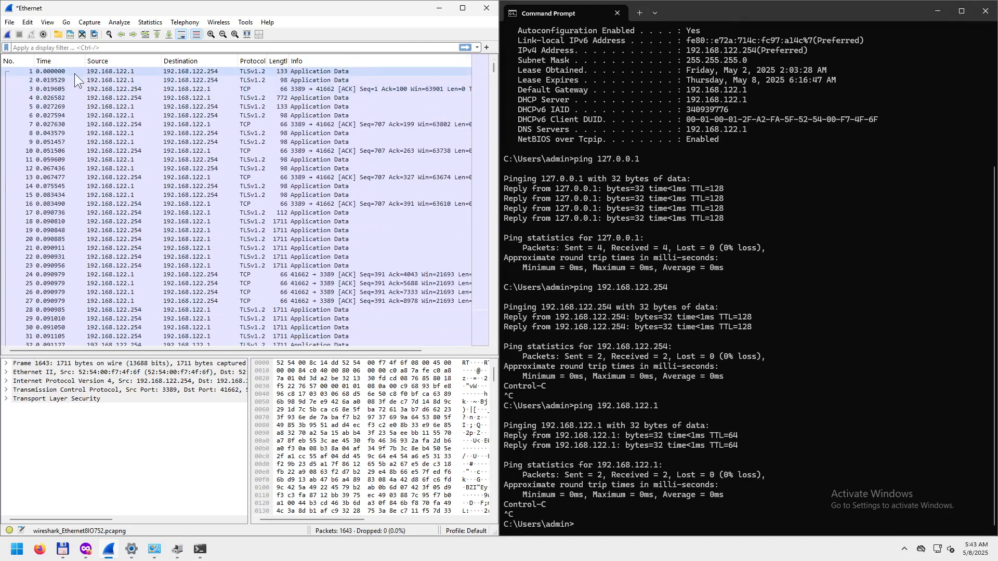
pyautogui.click(71, 71)
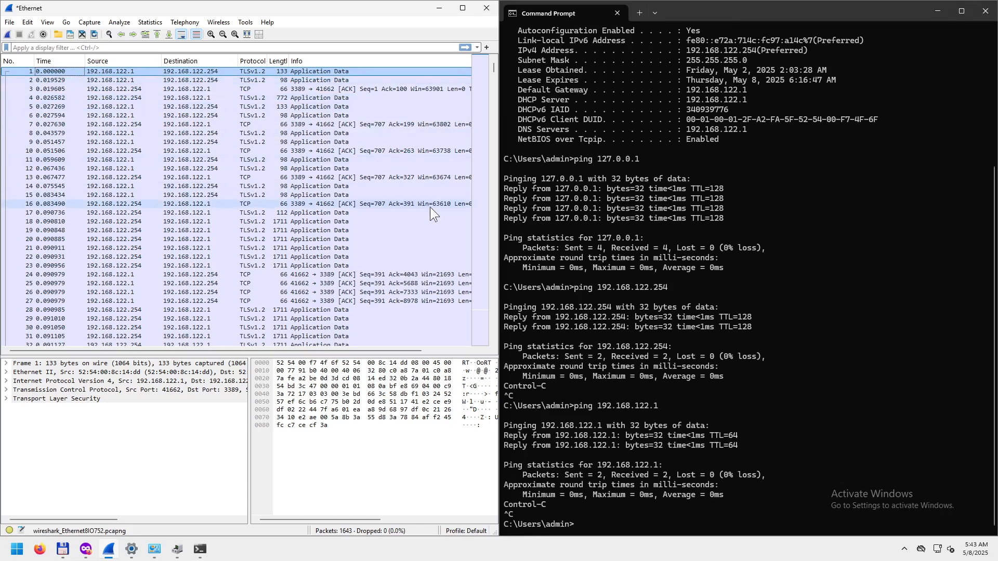
# - Maximize the Wireshark window and enlarge the packet list to review the capture from first to last packet
pyautogui.click(463, 8)
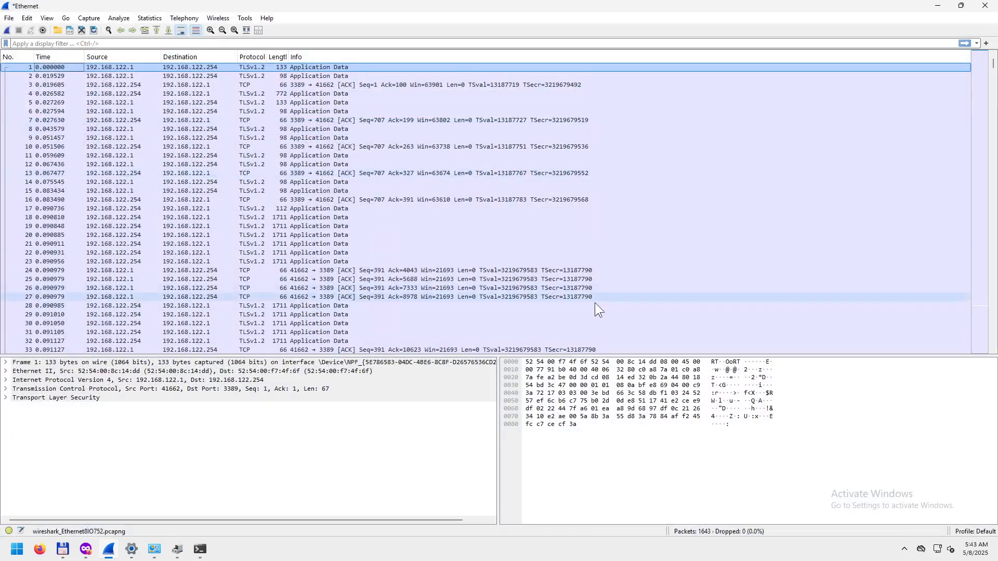
pyautogui.moveTo(581, 357); pyautogui.dragTo(575, 419)
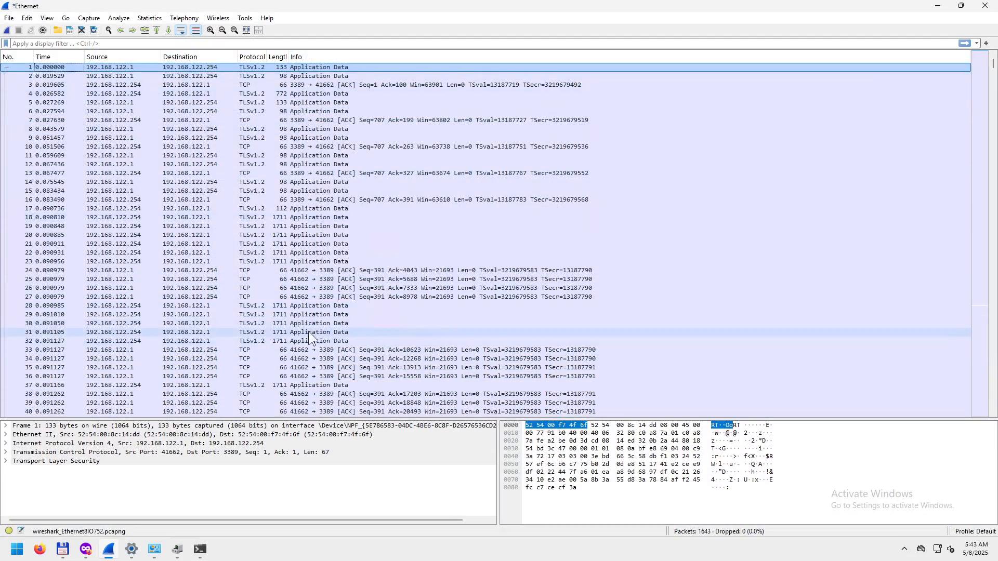
pyautogui.moveTo(994, 68); pyautogui.dragTo(951, 415)
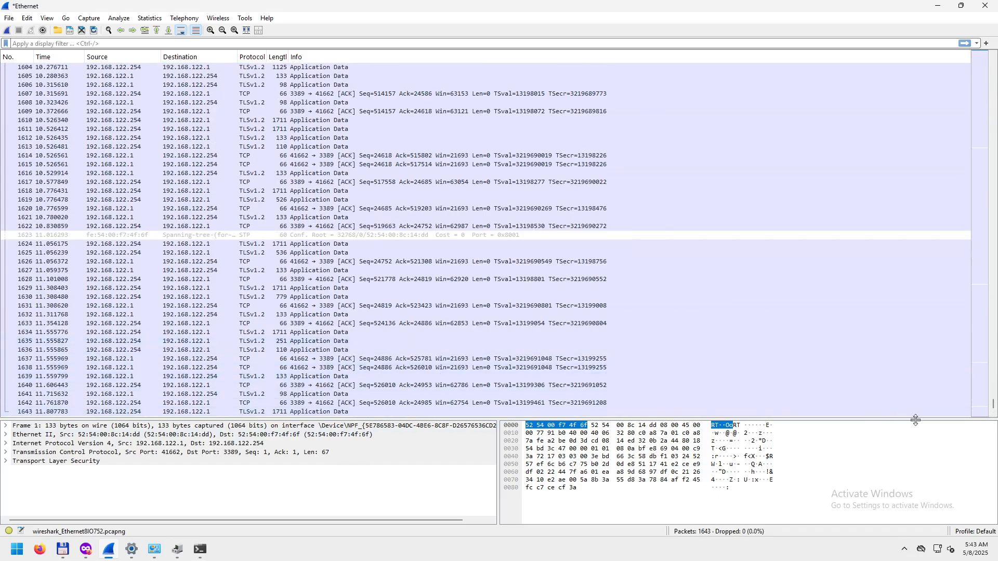
pyautogui.moveTo(994, 408); pyautogui.dragTo(994, 60)
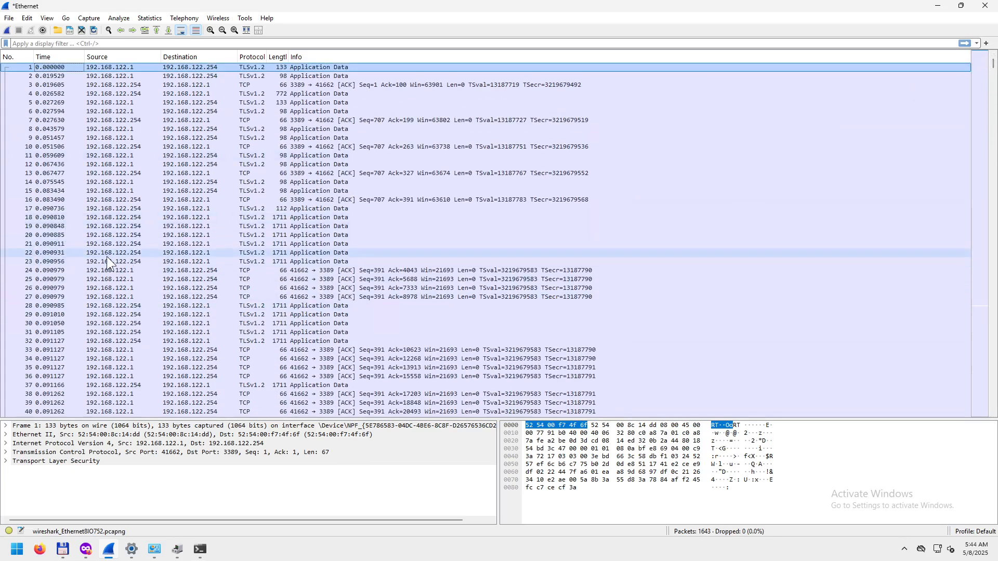
# - Select packet 15, give the packet details and bytes more height, and look at the commands available for the packet
pyautogui.click(58, 192)
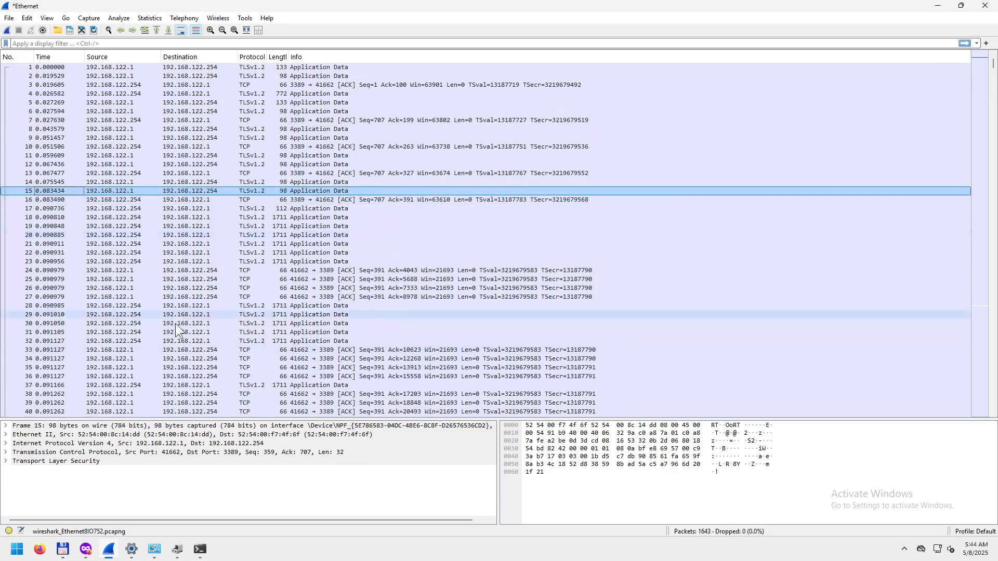
pyautogui.moveTo(309, 420); pyautogui.dragTo(302, 354)
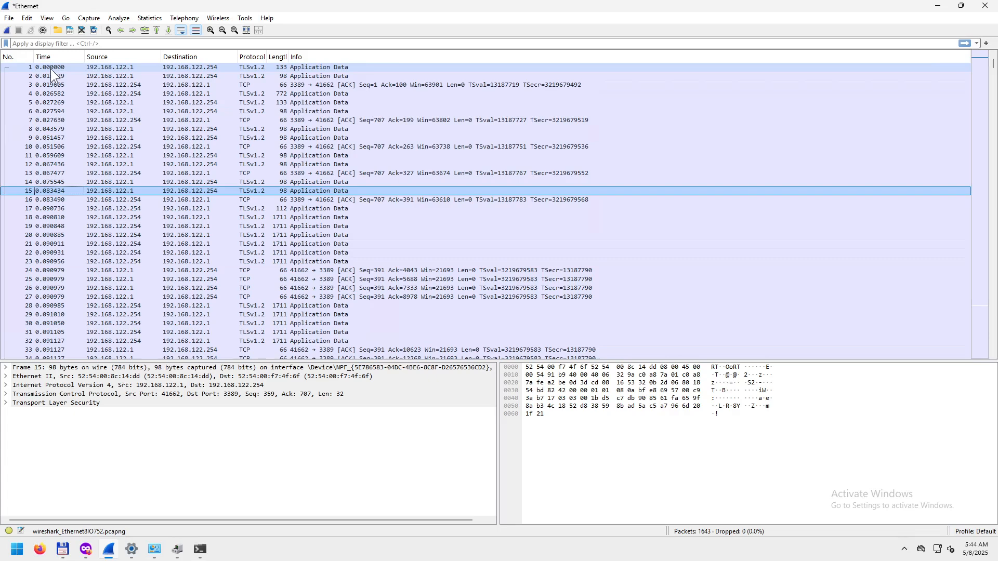
pyautogui.rightClick(51, 193)
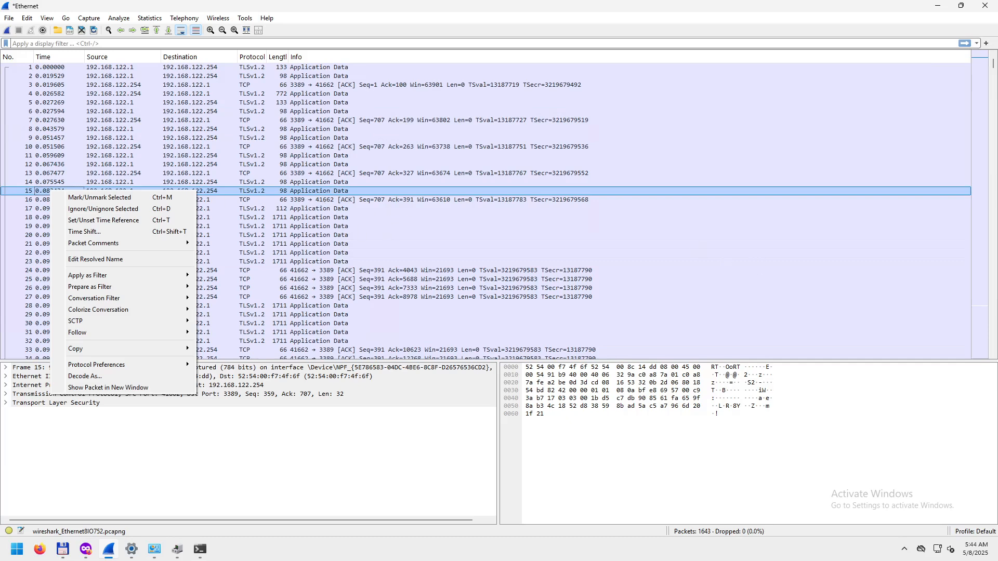
pyautogui.click(773, 411)
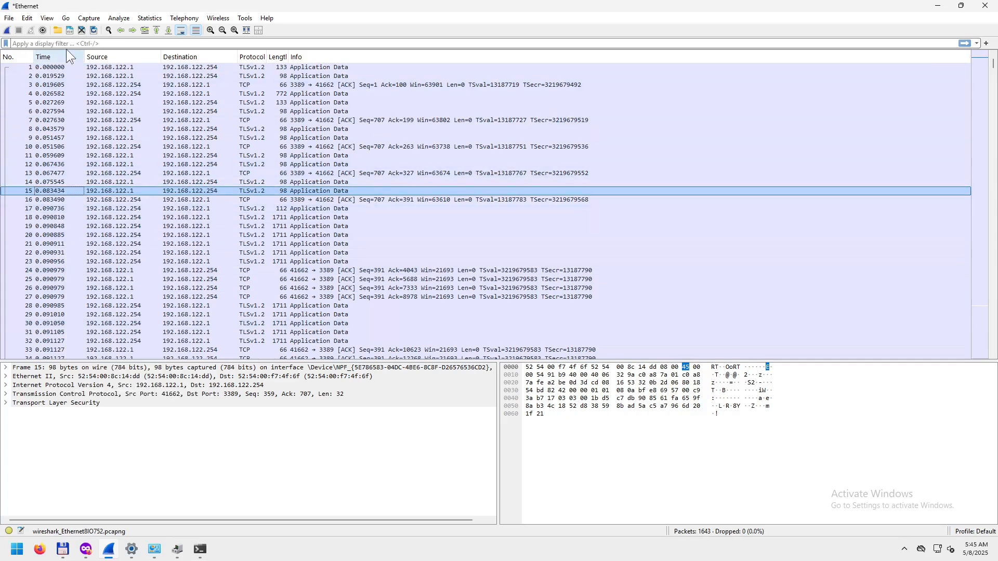
# - Set the packet list's time display format to Time of Day (01:02:03.123456)
pyautogui.click(48, 19)
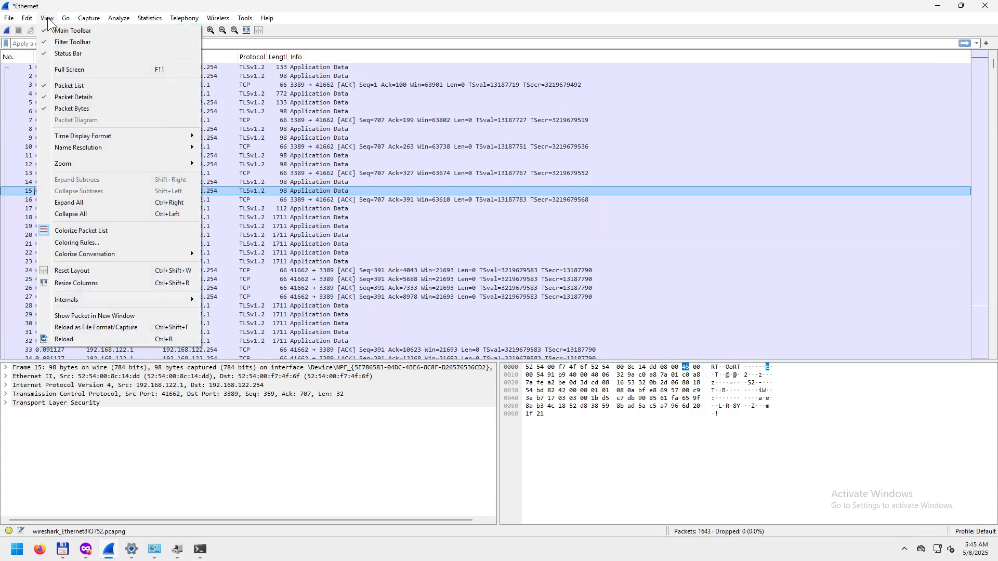
pyautogui.moveTo(103, 139)
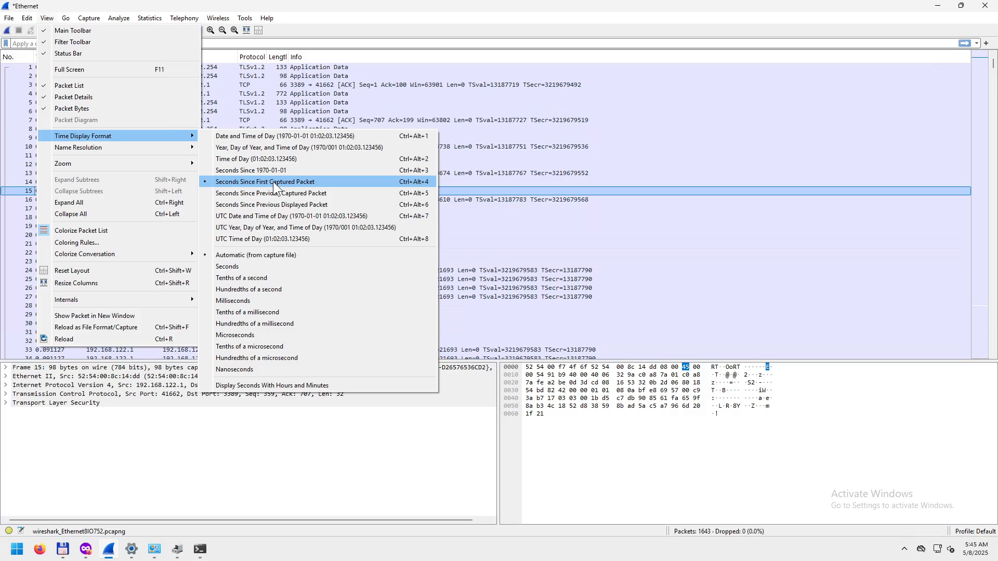
pyautogui.click(284, 159)
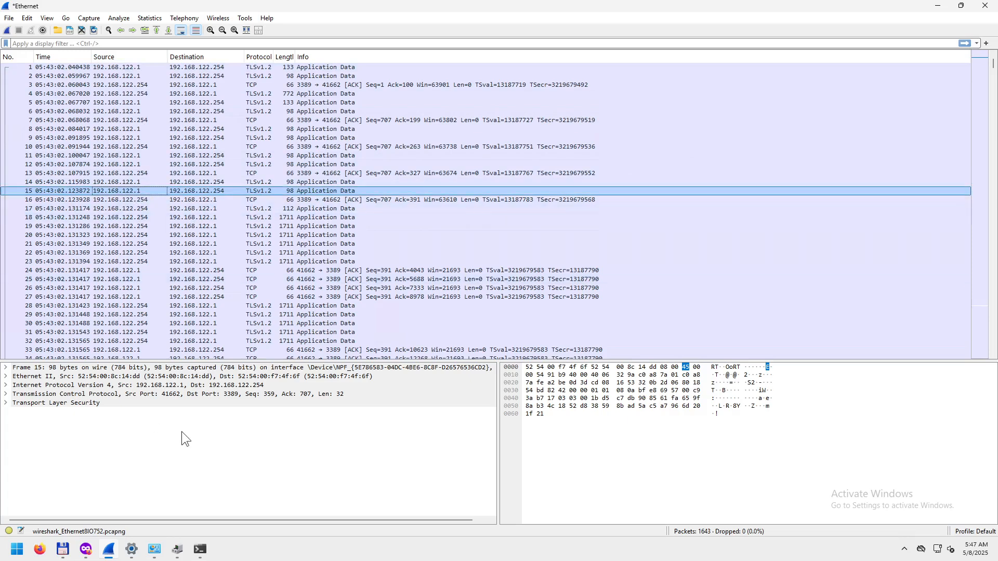
# - Switch to Total Commander, create the text file a.txt in c:\temp\bin, and dock its Kate editor window to the right half of the desktop
pyautogui.moveTo(142, 559)
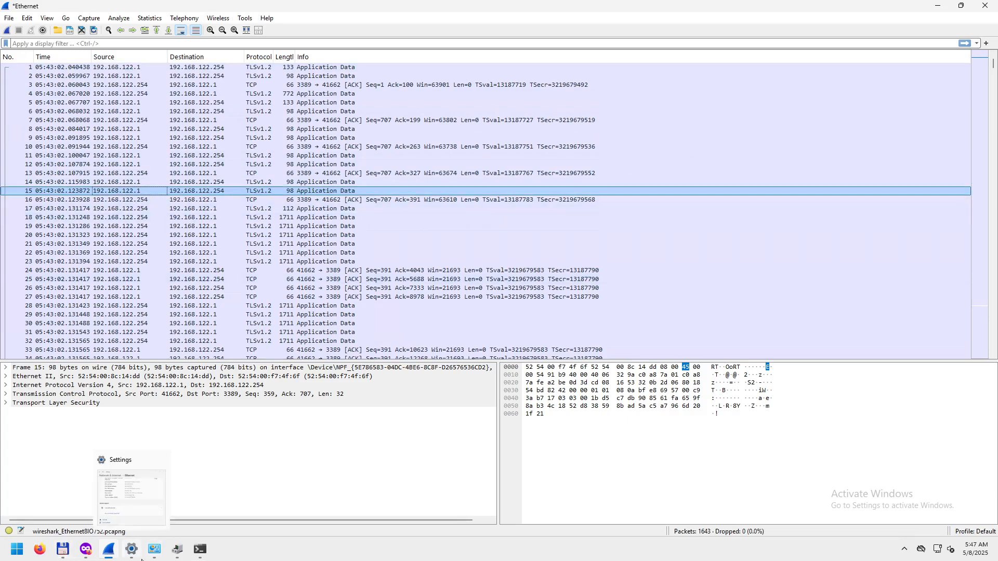
pyautogui.click(71, 555)
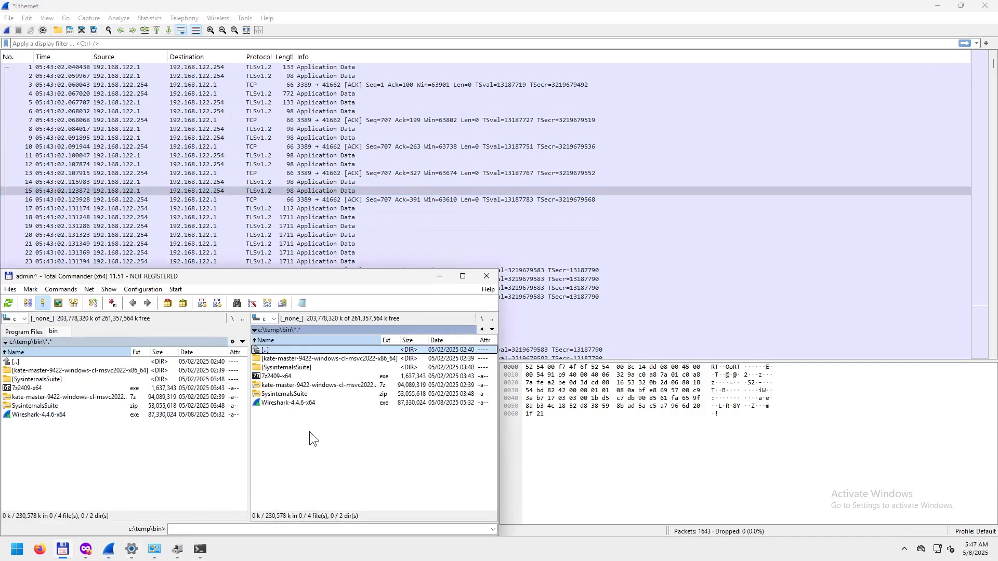
pyautogui.hotkey('shift', 'F4')
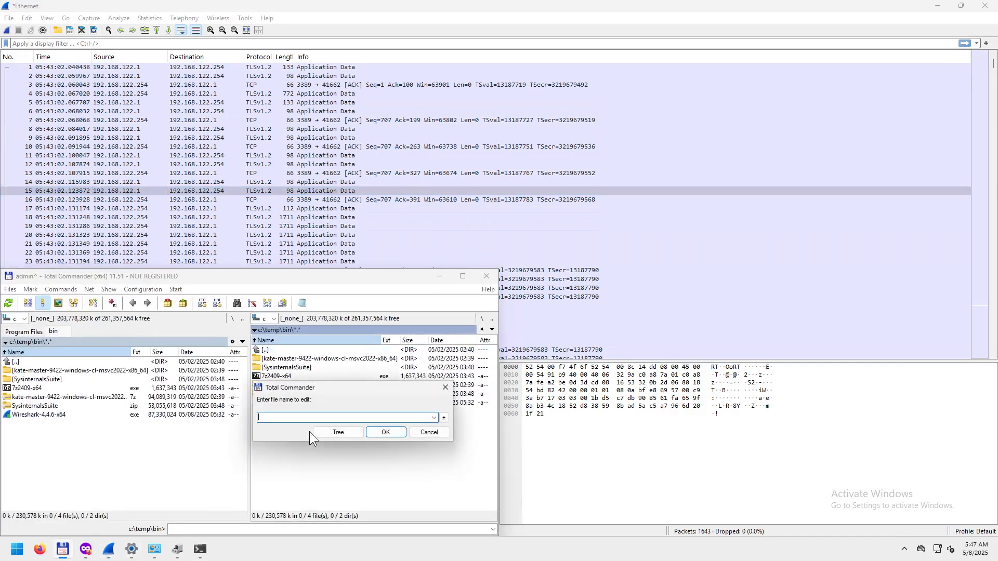
pyautogui.write('a.txt')
pyautogui.press('Return')
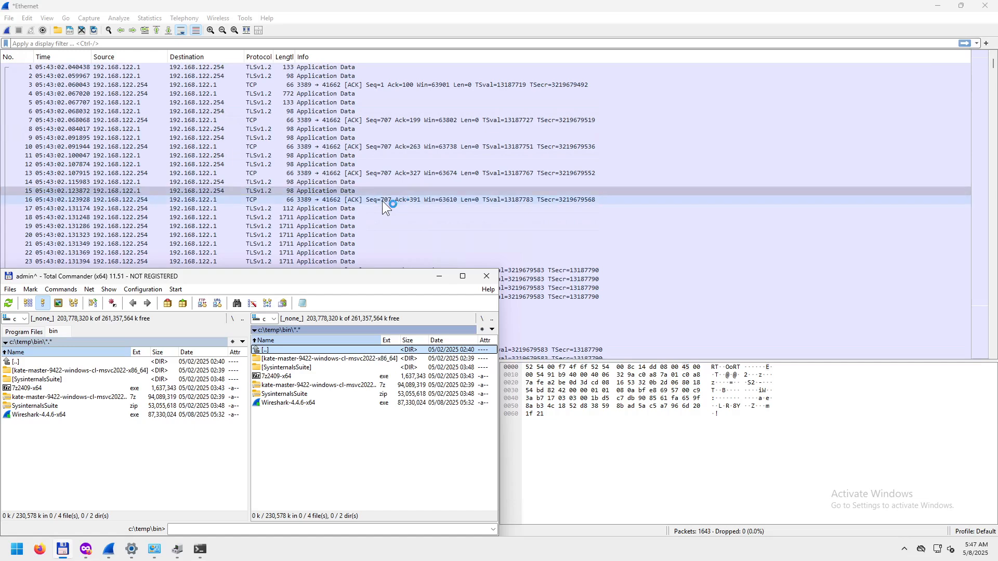
pyautogui.moveTo(997, 370); pyautogui.dragTo(997, 370)
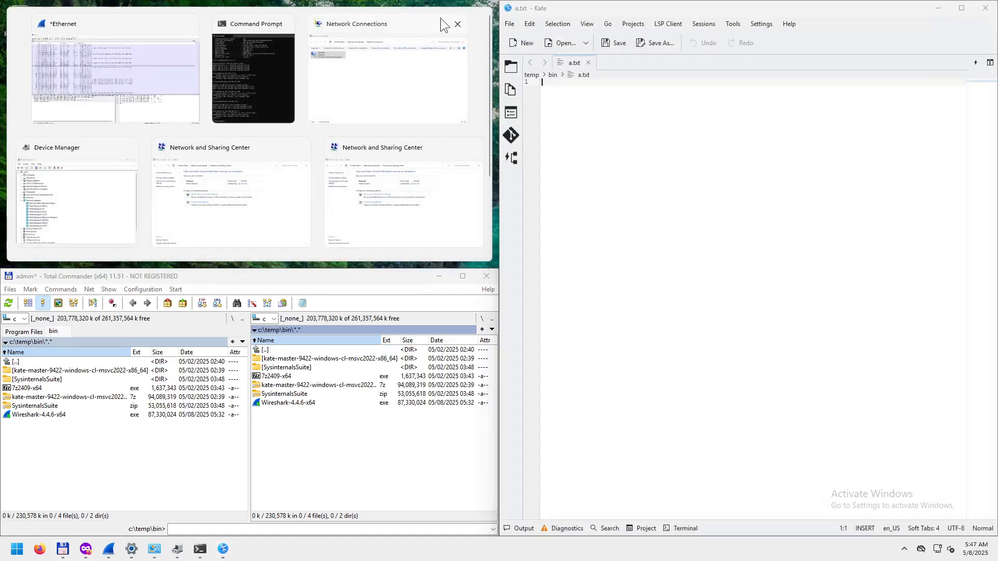
# - Dock the Wireshark capture window to the left half of the desktop and return to the empty a.txt in Kate
pyautogui.click(138, 43)
pyautogui.moveTo(286, 6); pyautogui.dragTo(1, 183)
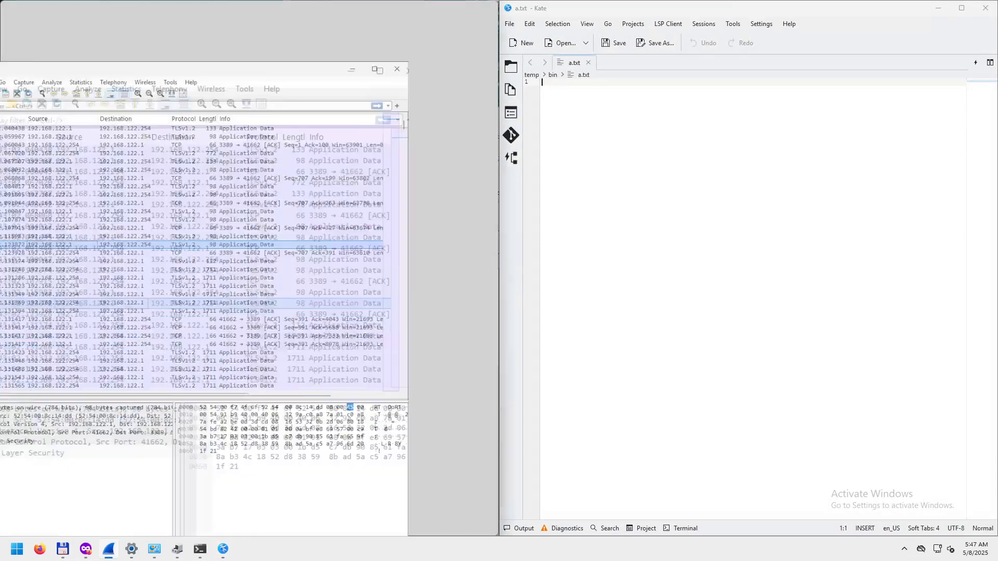
pyautogui.click(575, 101)
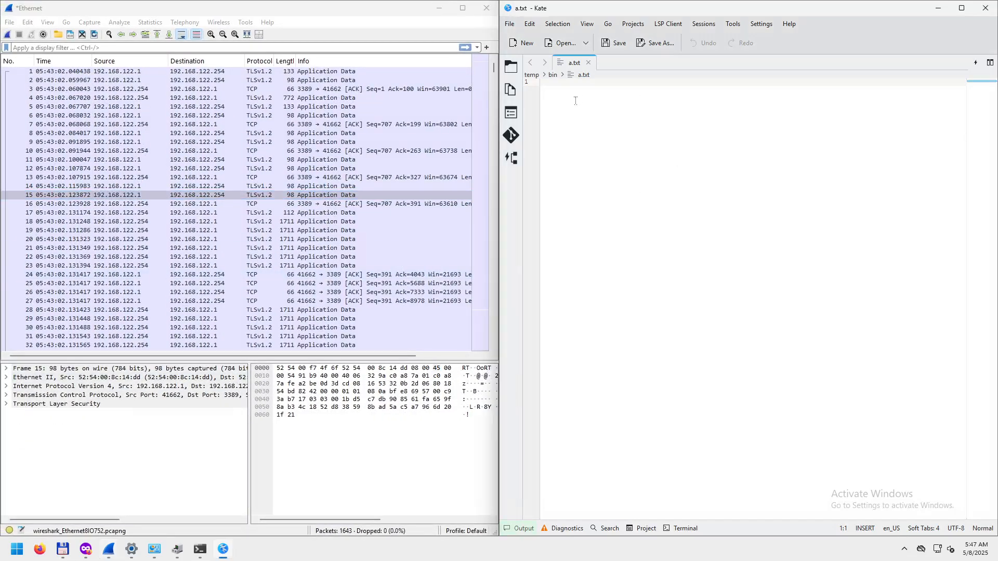
# - Begin the notes in a.txt with the lines "Packet No.15" and "timestamp"
pyautogui.write('Eacket No.15')
pyautogui.press('Return')
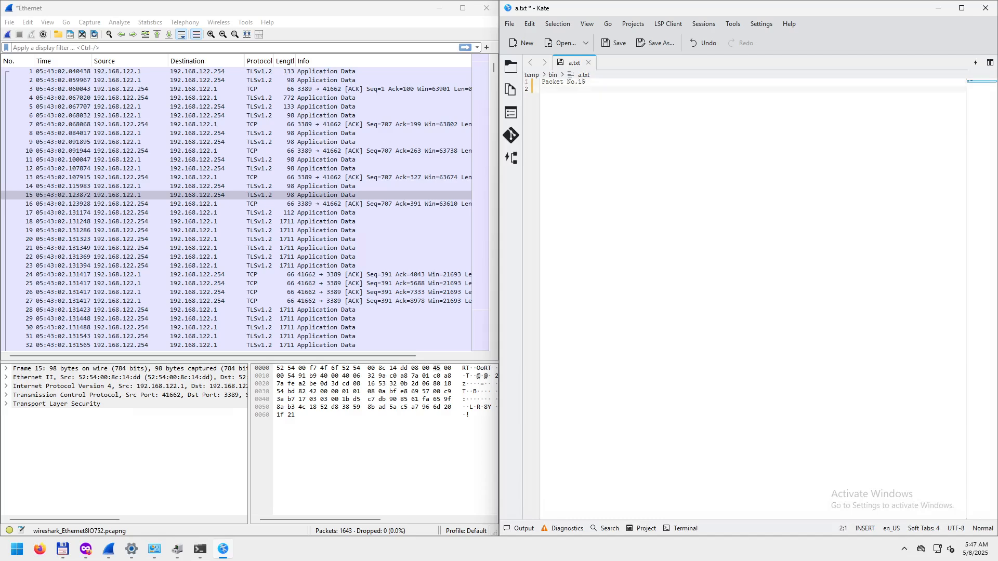
pyautogui.write('timestamp')
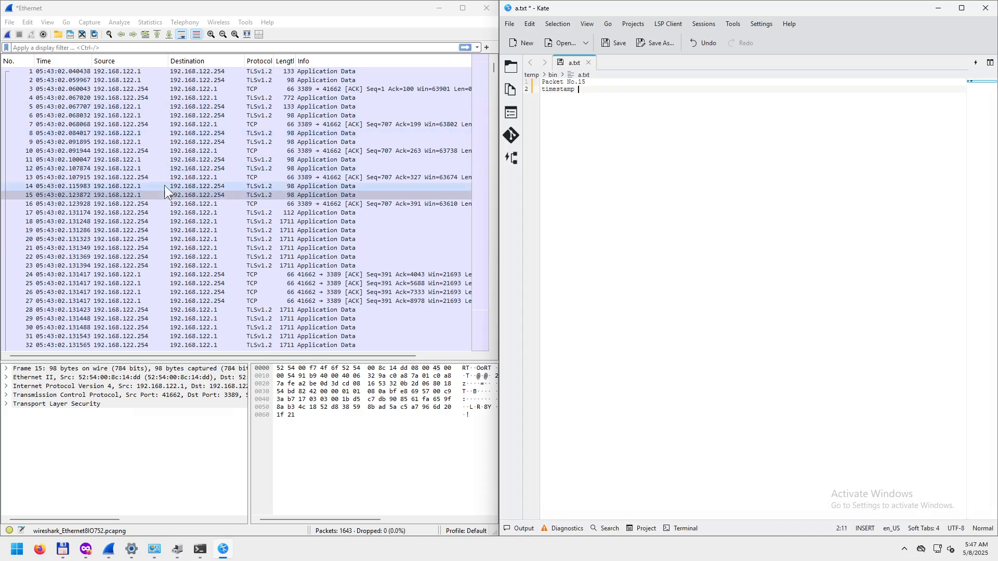
pyautogui.click(46, 197)
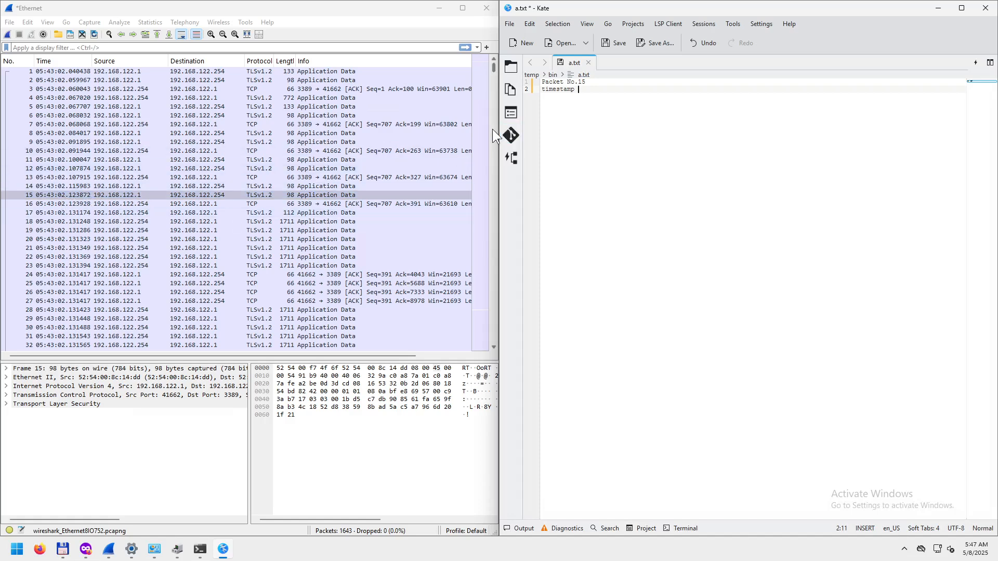
pyautogui.press('BackSpace')
pyautogui.press('Return')
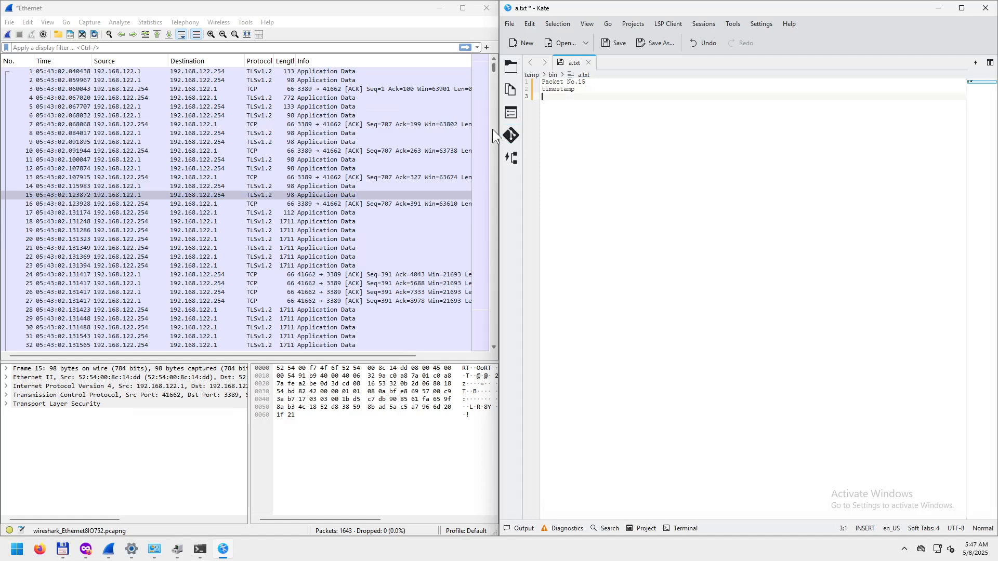
# - Add packet 15's source and destination to a.txt as the lines "src 192.168.122.1:" and "dst .254:"
pyautogui.write('src 192.168.122.1:')
pyautogui.press('Return')
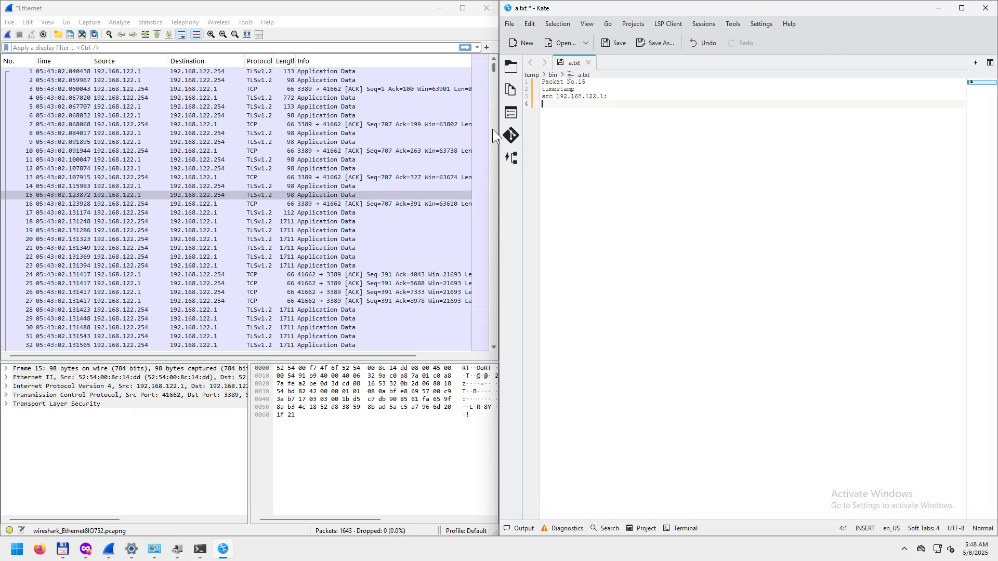
pyautogui.write('s')
pyautogui.press('BackSpace')
pyautogui.write('dst')
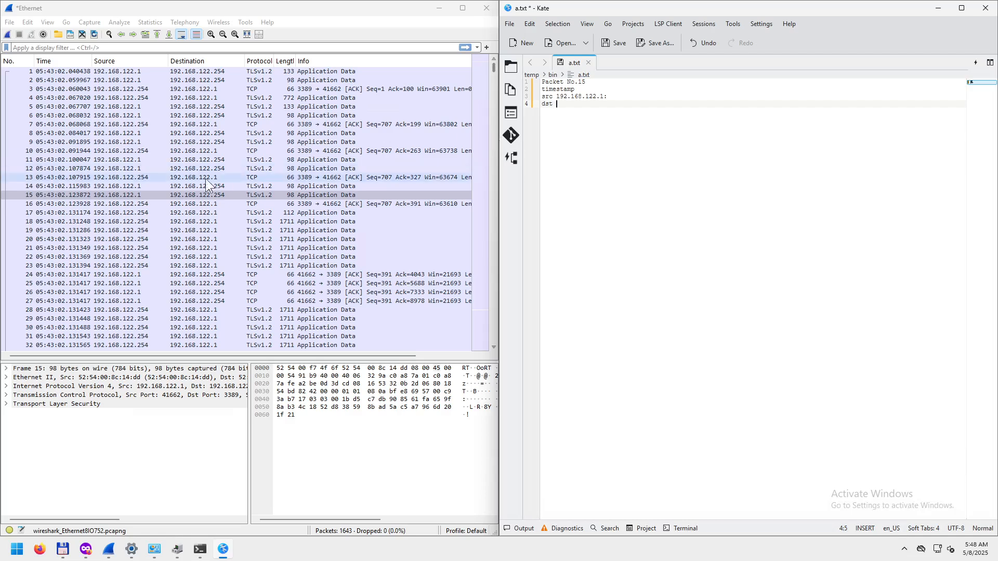
pyautogui.click(218, 195)
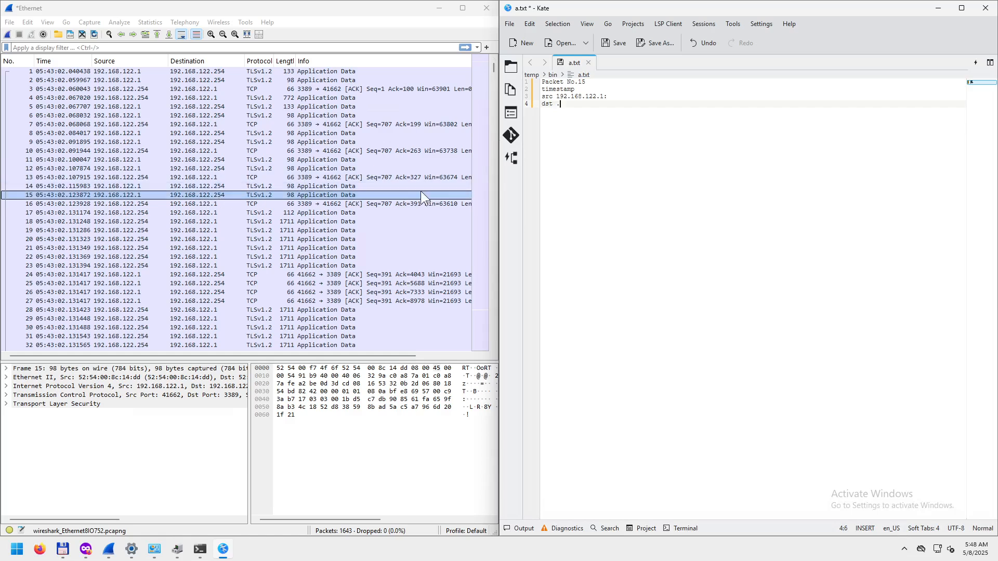
pyautogui.write('254:')
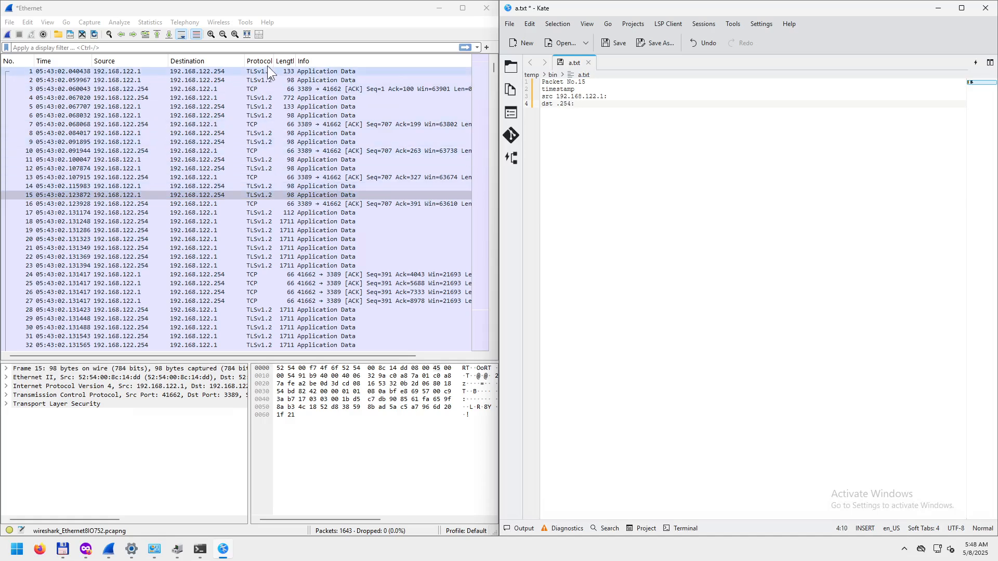
# - Add packet 15's protocol to the notes as the line "proto TLSv1.2"
pyautogui.click(267, 195)
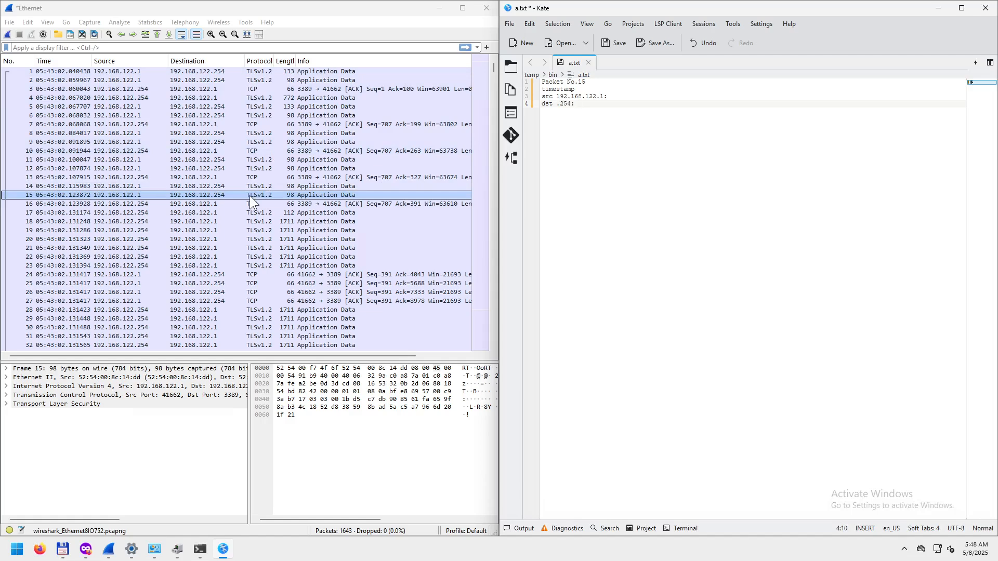
pyautogui.click(590, 129)
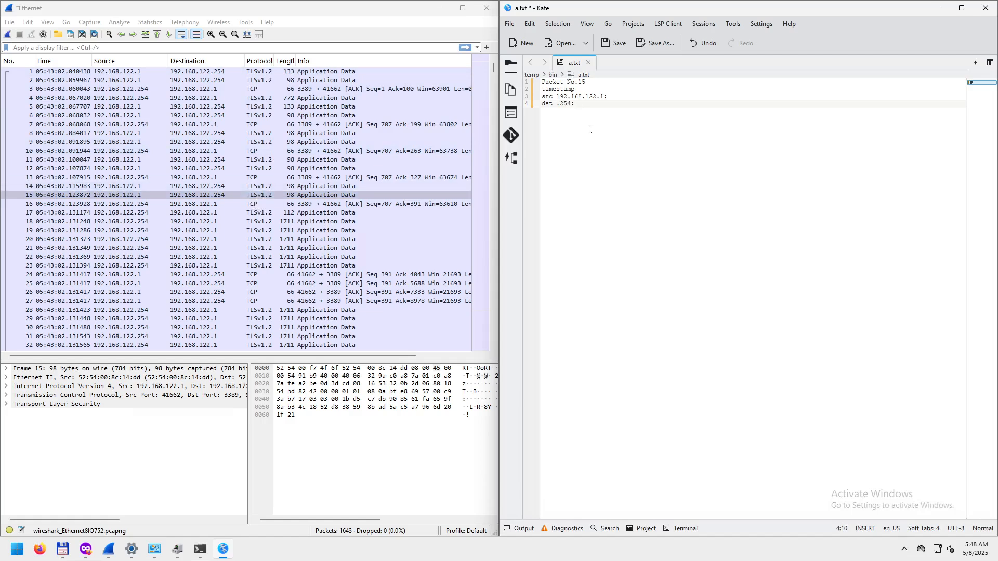
pyautogui.press('Return')
pyautogui.write('pr')
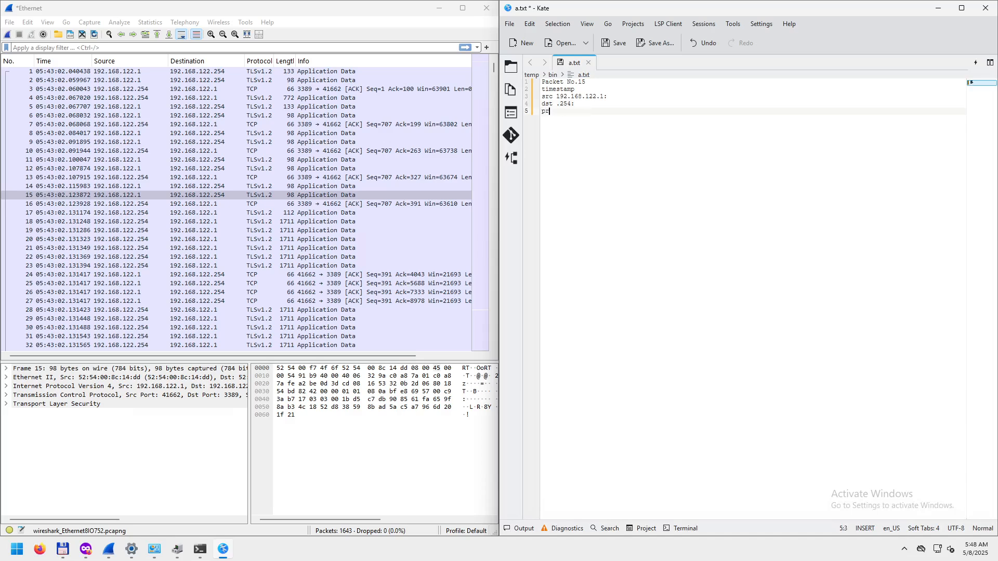
pyautogui.write('oto TLSv1.2')
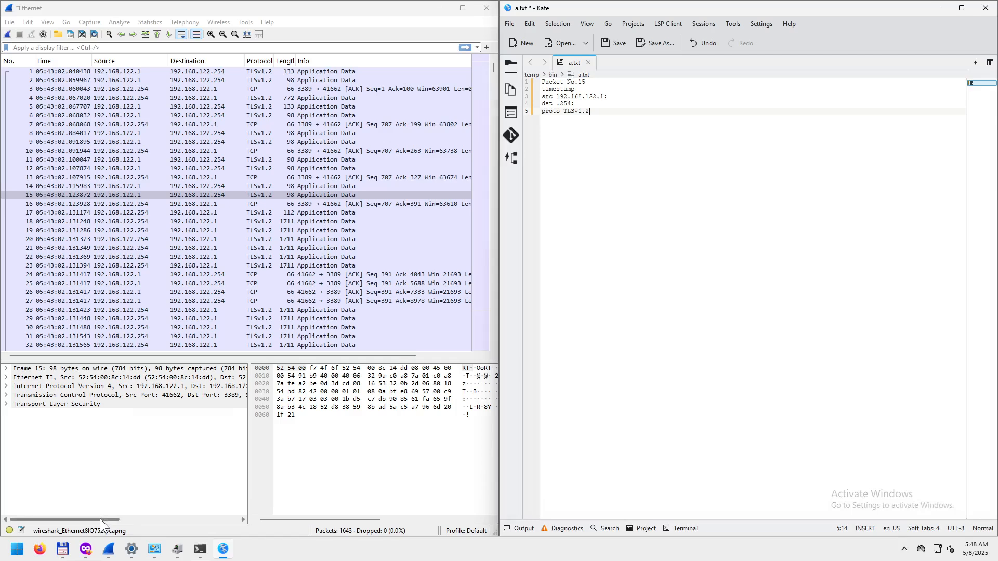
# - Make Wireshark's packet details area taller and wider so the layer summaries of packet 15 are readable
pyautogui.moveTo(100, 519); pyautogui.dragTo(70, 513)
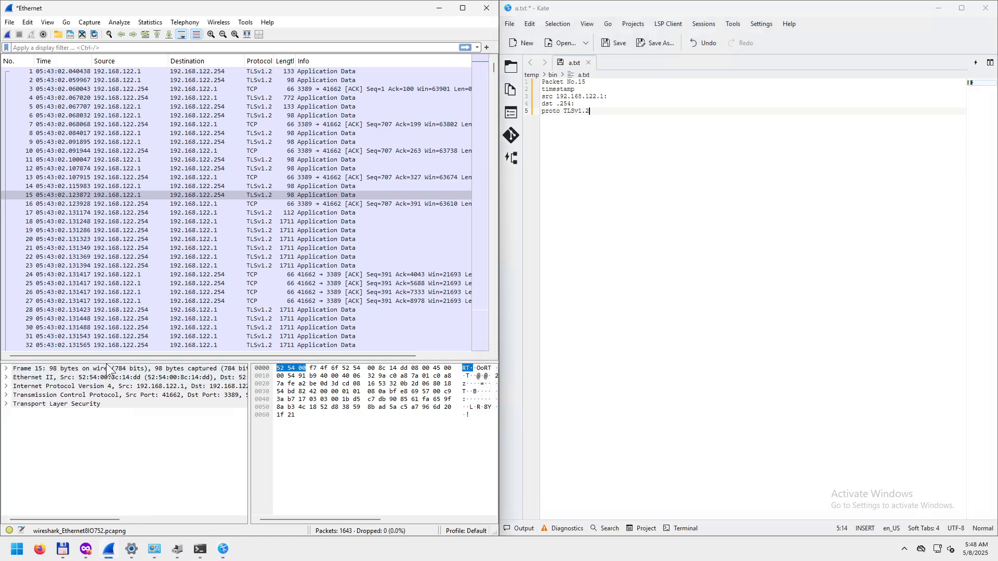
pyautogui.moveTo(111, 359); pyautogui.dragTo(124, 280)
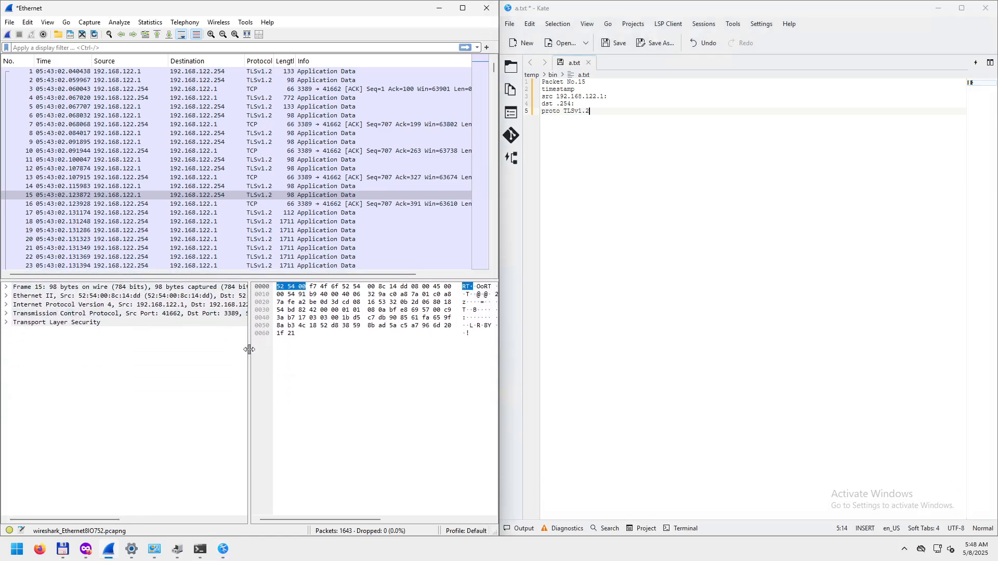
pyautogui.moveTo(250, 347); pyautogui.dragTo(380, 362)
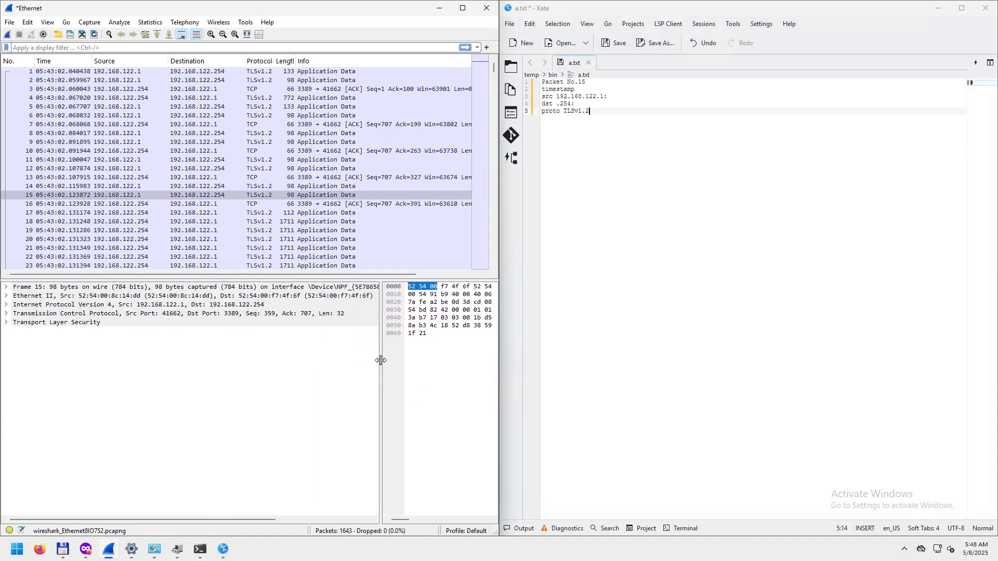
# - Select the Frame 15 layer and read its full summary through to the capture interface's device name and id
pyautogui.click(312, 287)
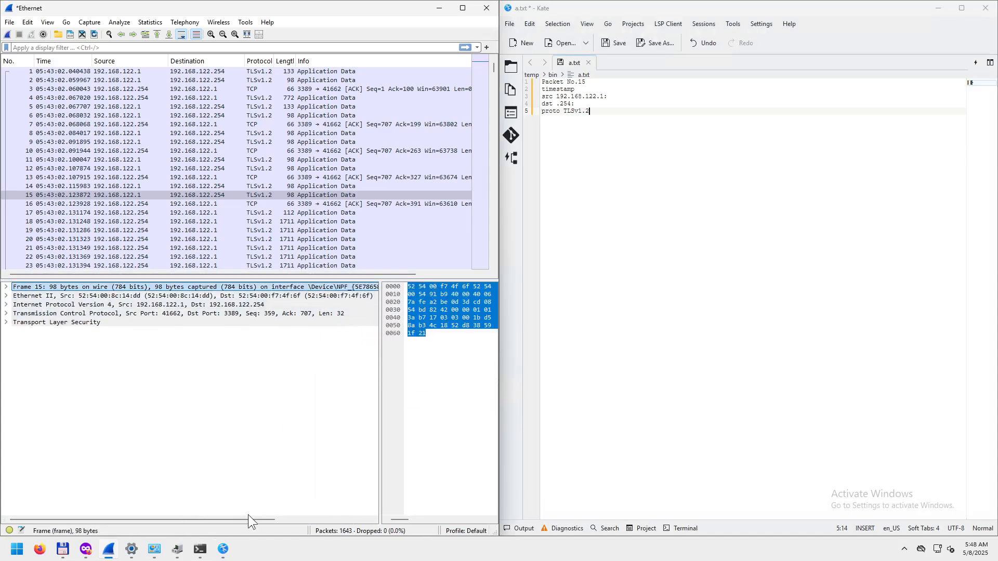
pyautogui.moveTo(248, 518); pyautogui.dragTo(344, 522)
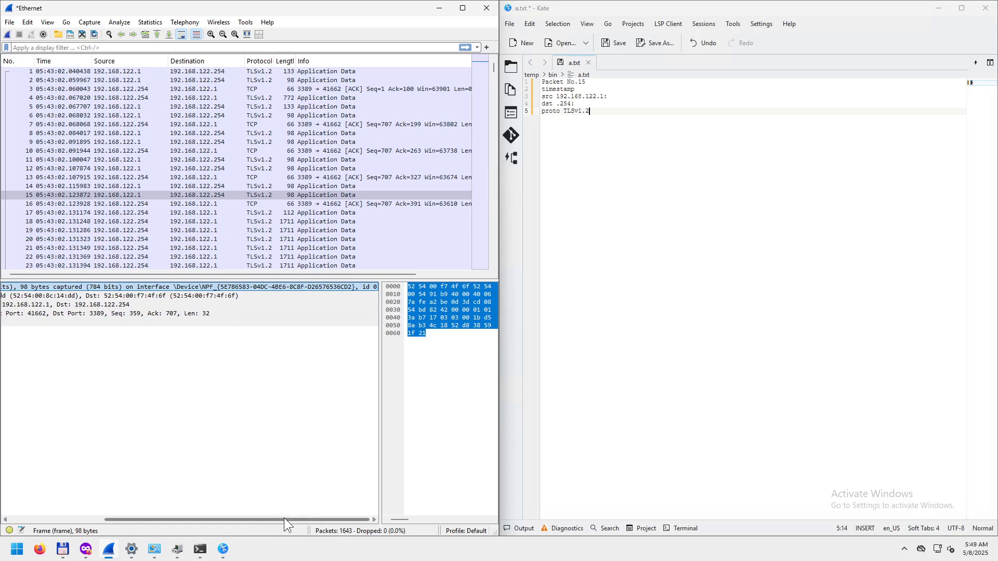
pyautogui.moveTo(285, 519); pyautogui.dragTo(177, 507)
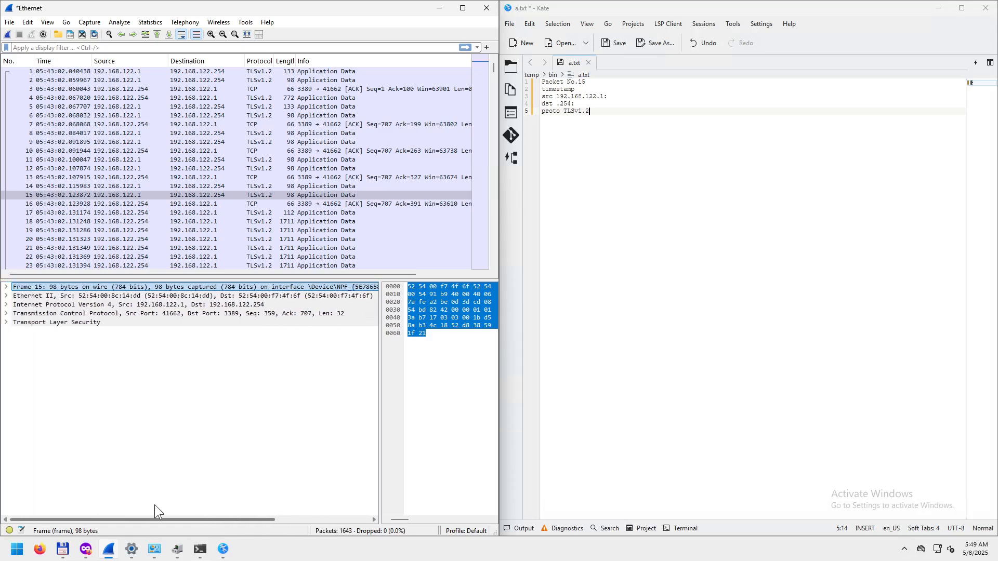
# - Compare the source and destination MAC addresses in packet 15's Ethernet II layer with the Ethernet adapter details in Command Prompt
pyautogui.click(42, 297)
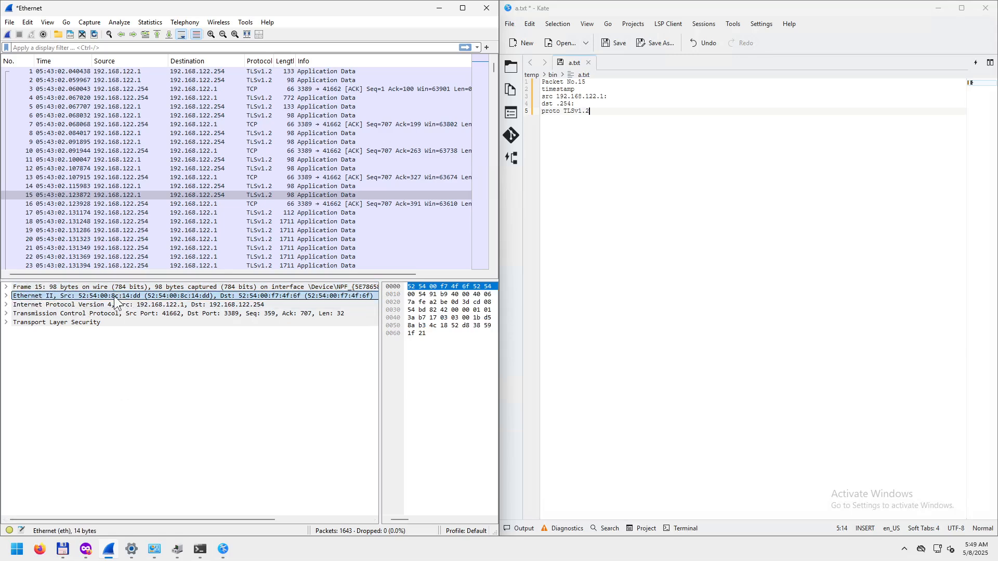
pyautogui.click(200, 550)
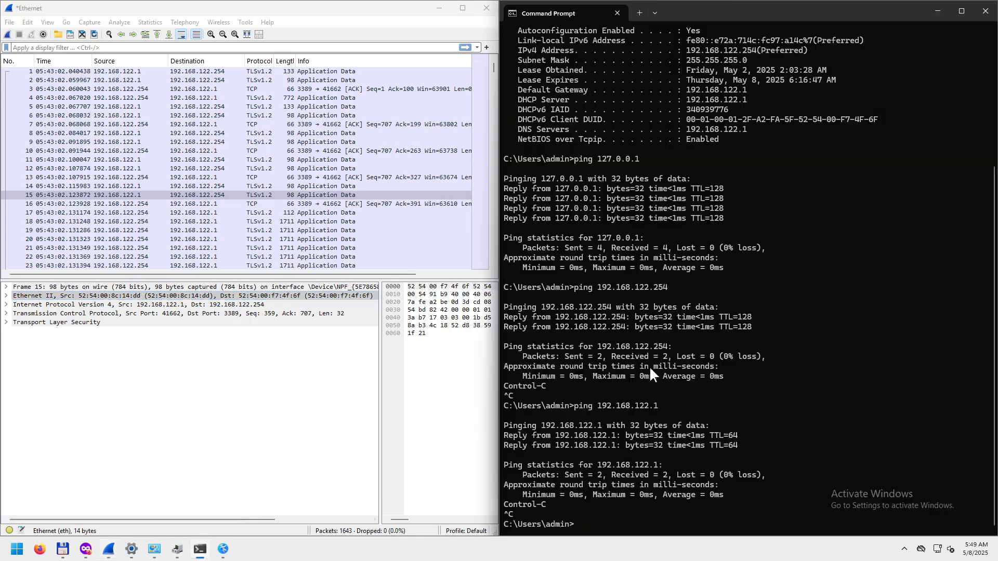
pyautogui.scroll(2, 664, 304)
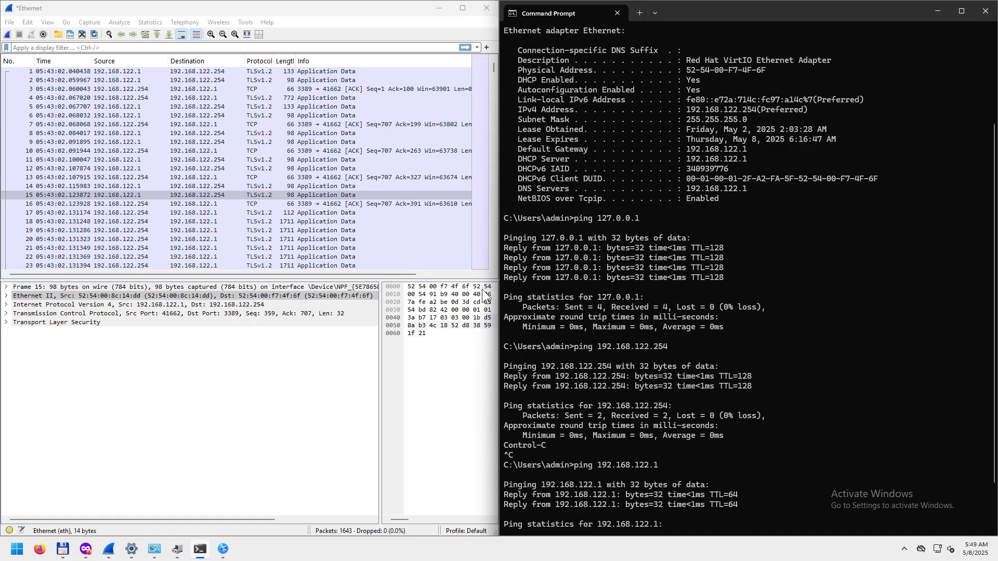
pyautogui.click(277, 297)
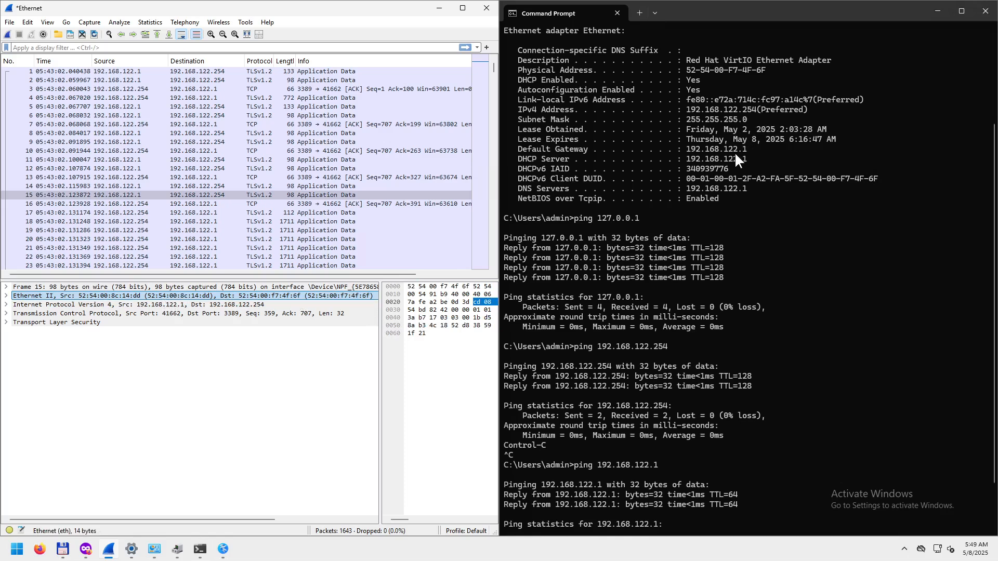
pyautogui.click(748, 149)
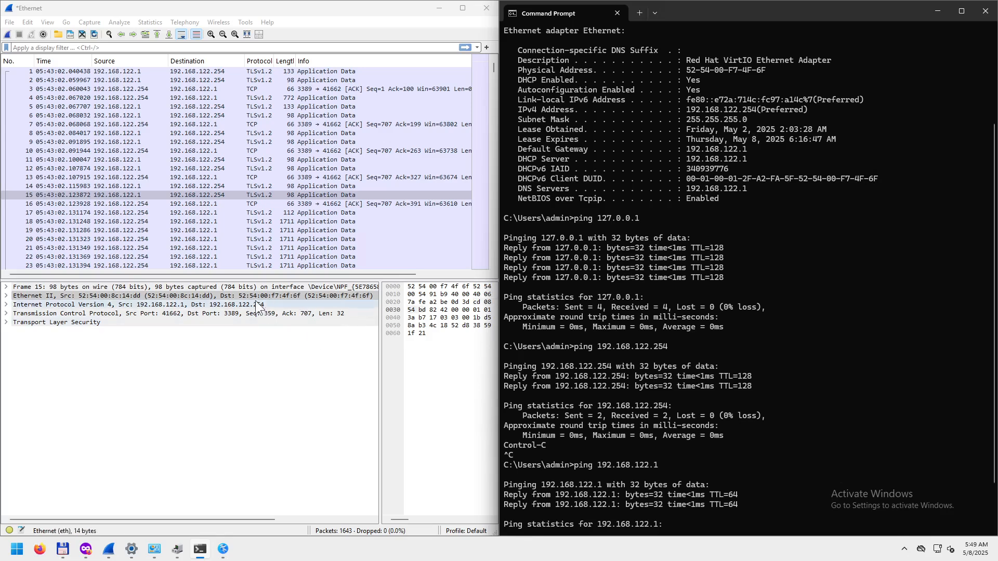
pyautogui.click(156, 297)
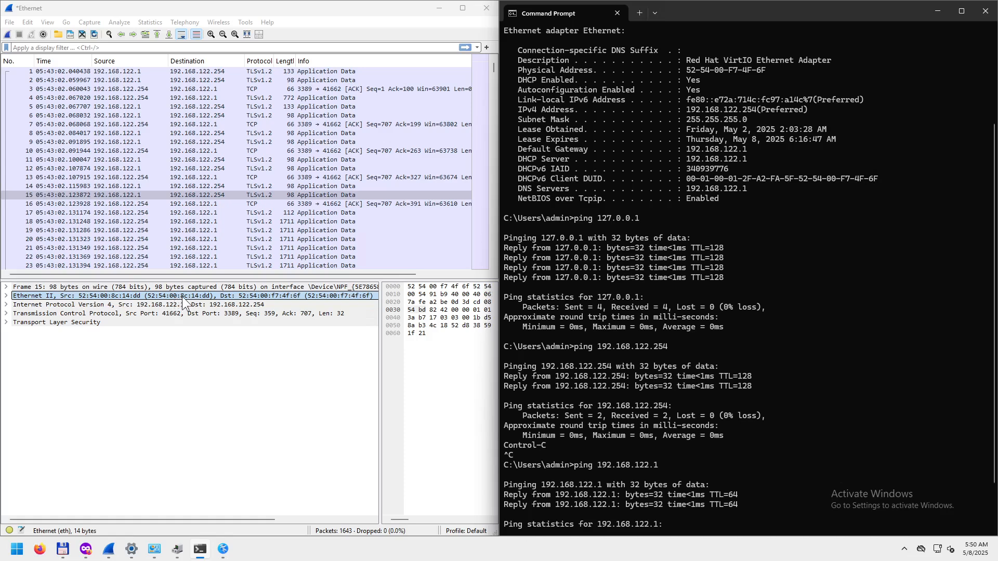
pyautogui.moveTo(187, 297)
pyautogui.mouseDown()
pyautogui.moveTo(207, 300)
pyautogui.moveTo(182, 296)
pyautogui.mouseUp()
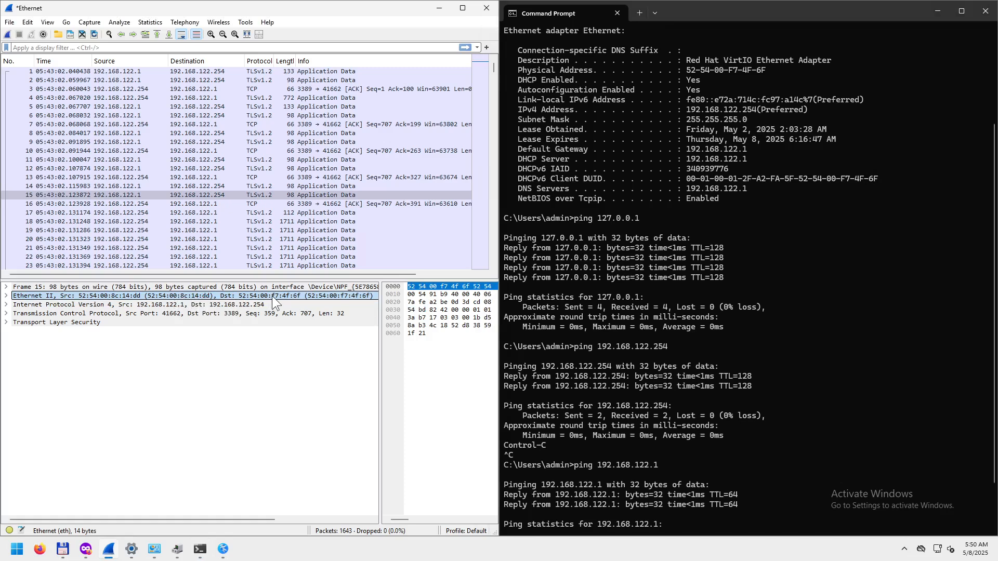
# - Examine packet 15's Internet Protocol Version 4 addresses and Transmission Control Protocol ports, with their corresponding bytes
pyautogui.click(120, 306)
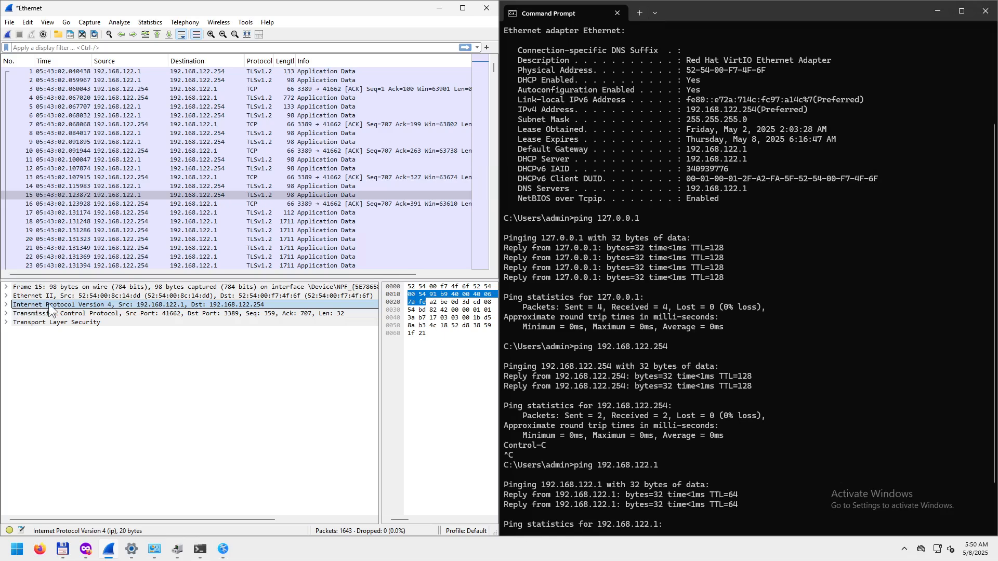
pyautogui.click(115, 313)
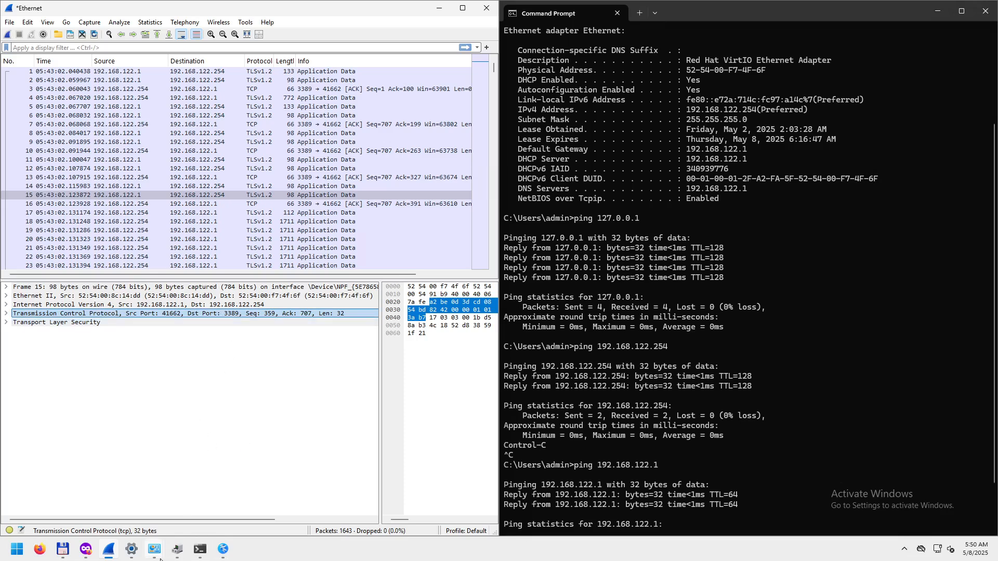
# - Switch to Kate and append source port 41662 to the src line and destination port 3389 to the dst line
pyautogui.click(223, 550)
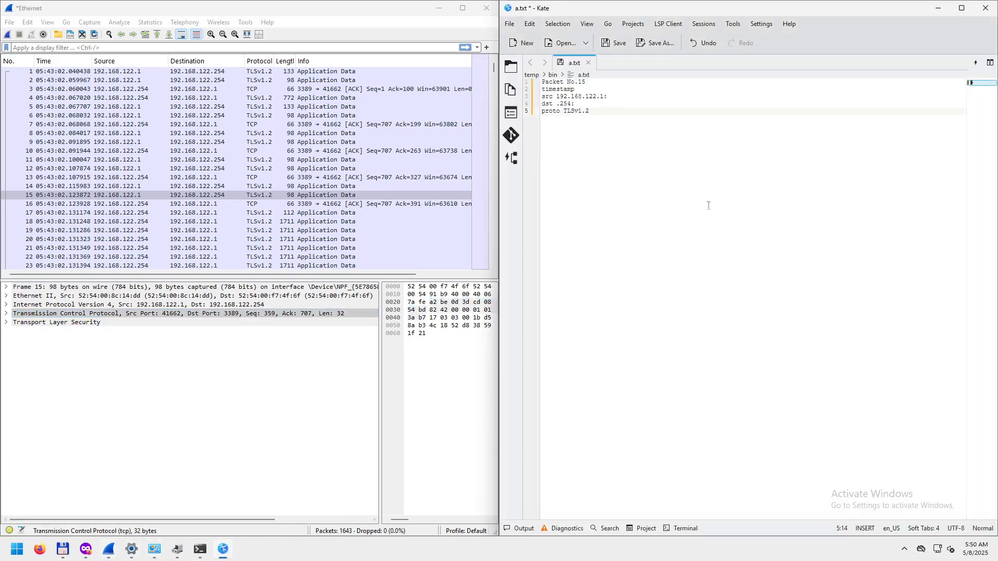
pyautogui.click(614, 97)
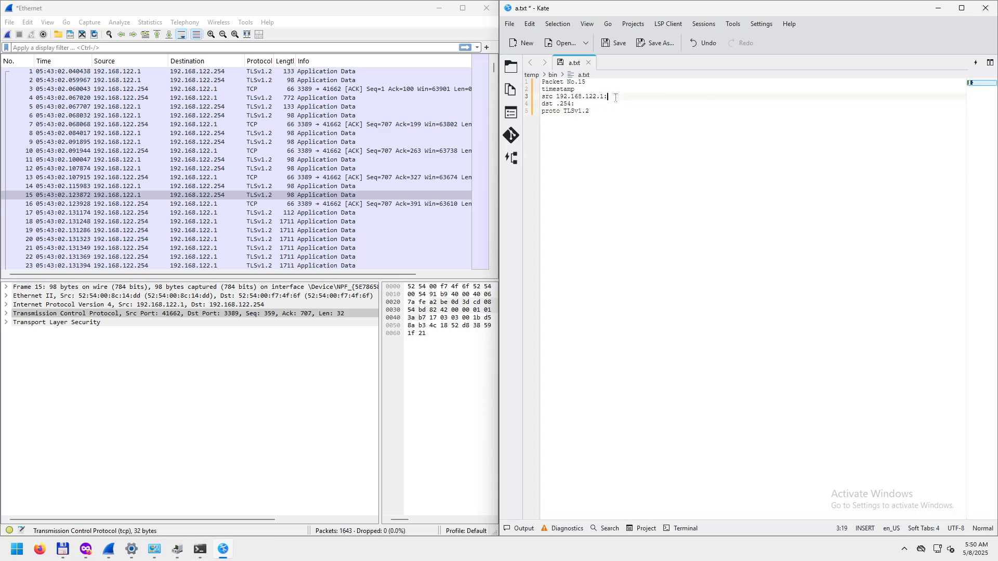
pyautogui.write('41662')
pyautogui.click(582, 103)
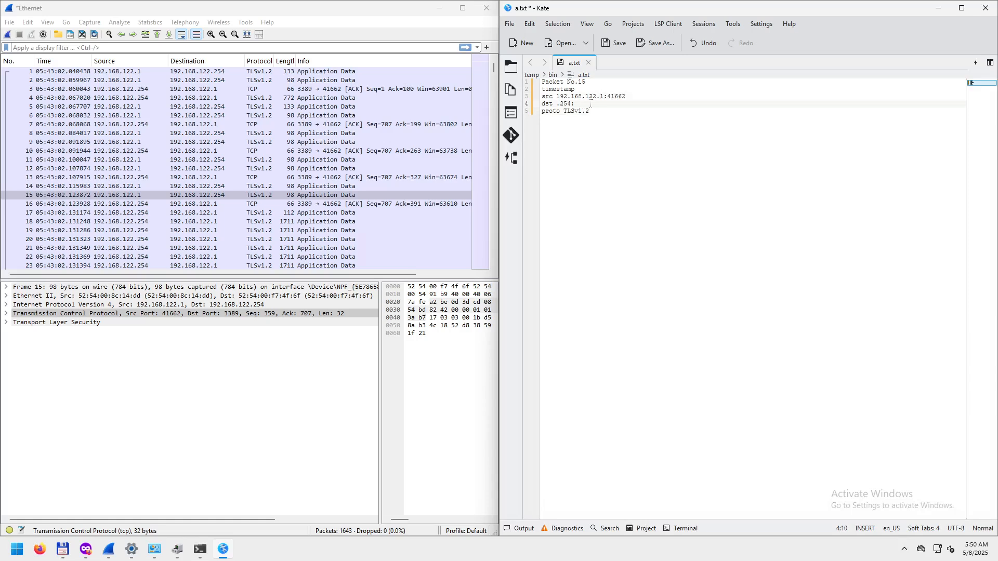
pyautogui.write('3389')
pyautogui.click(598, 108)
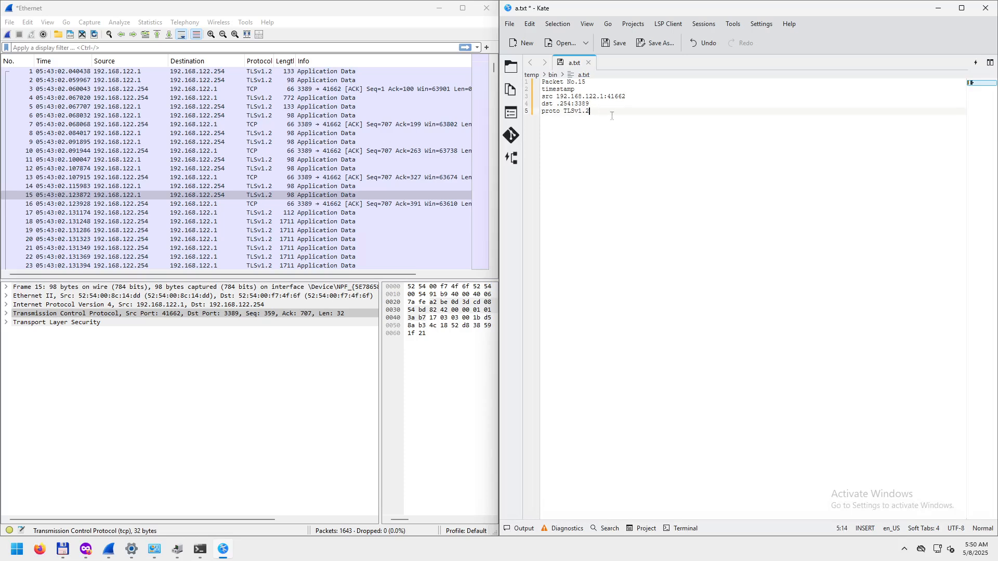
# - Expand packet 15's Transport Layer Security layer and its TLSv1.2 Record Layer to examine the record's fields
pyautogui.click(6, 323)
pyautogui.click(53, 332)
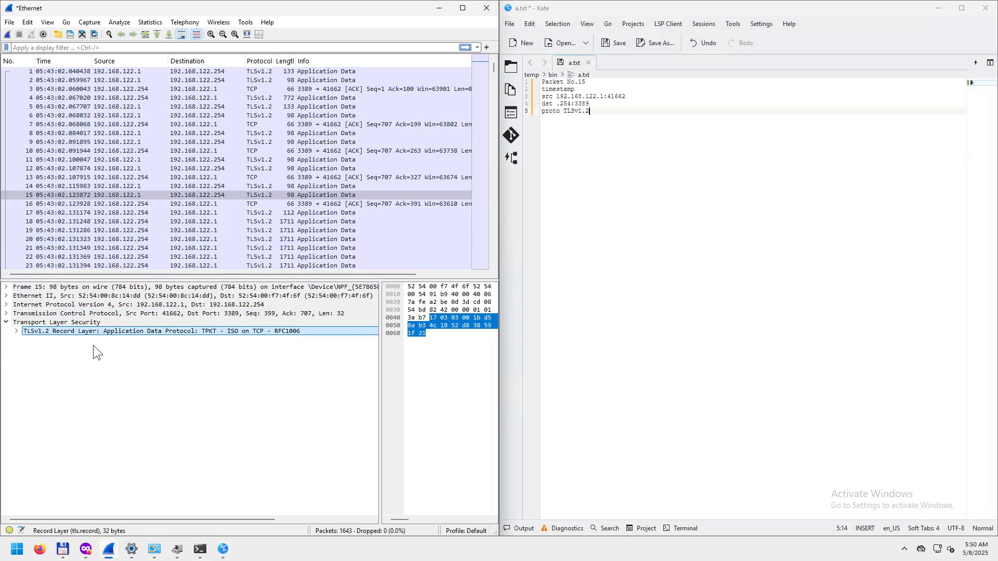
pyautogui.click(16, 332)
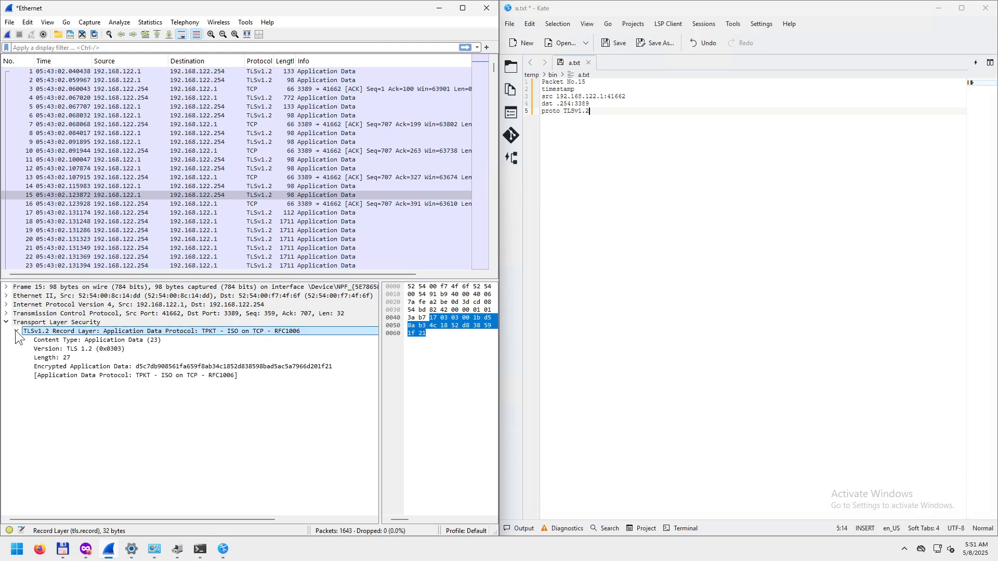
# - Collapse packet 15's TLSv1.2 Record Layer and save the a.txt packet notes in Kate
pyautogui.click(16, 331)
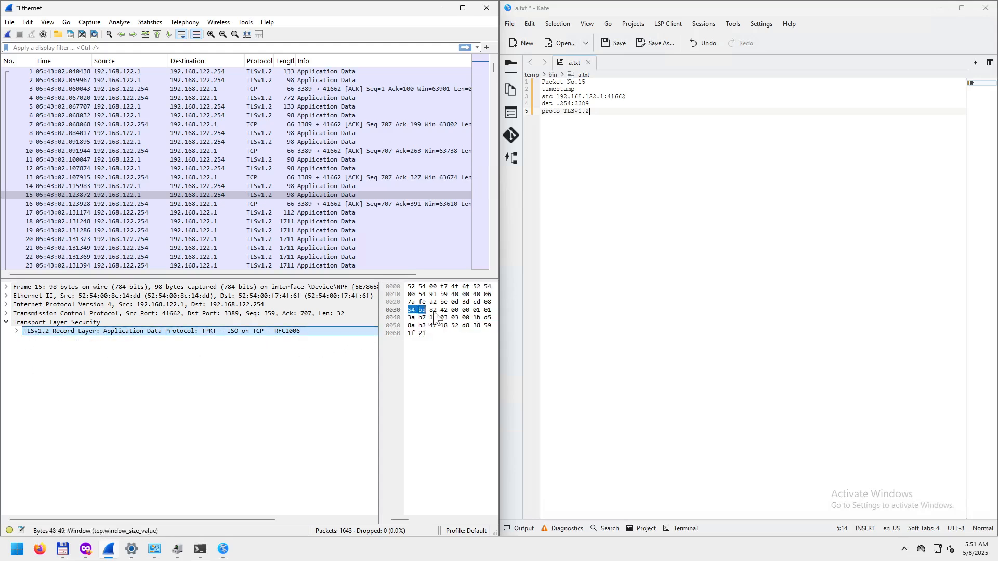
pyautogui.click(218, 197)
pyautogui.click(204, 195)
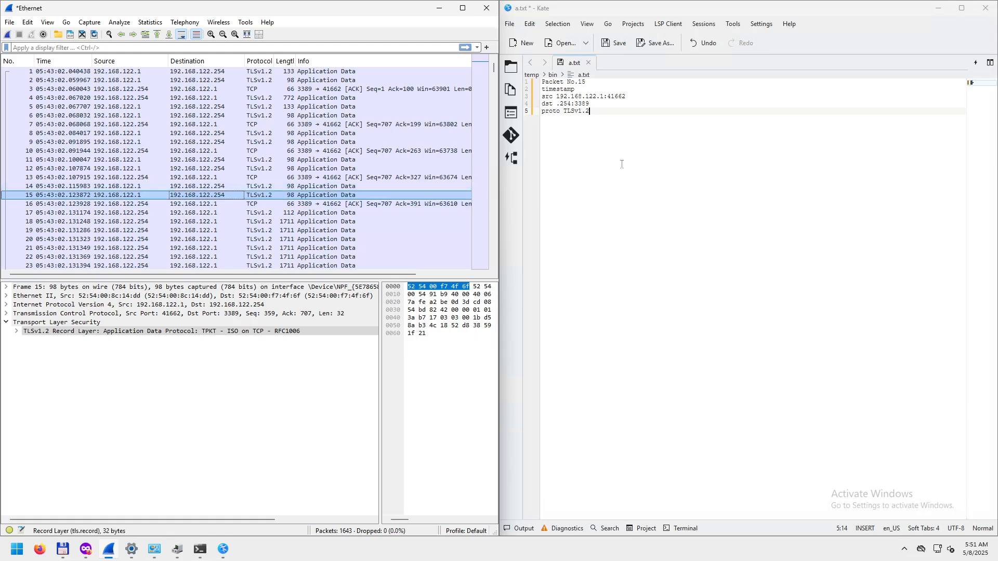
pyautogui.doubleClick(583, 104)
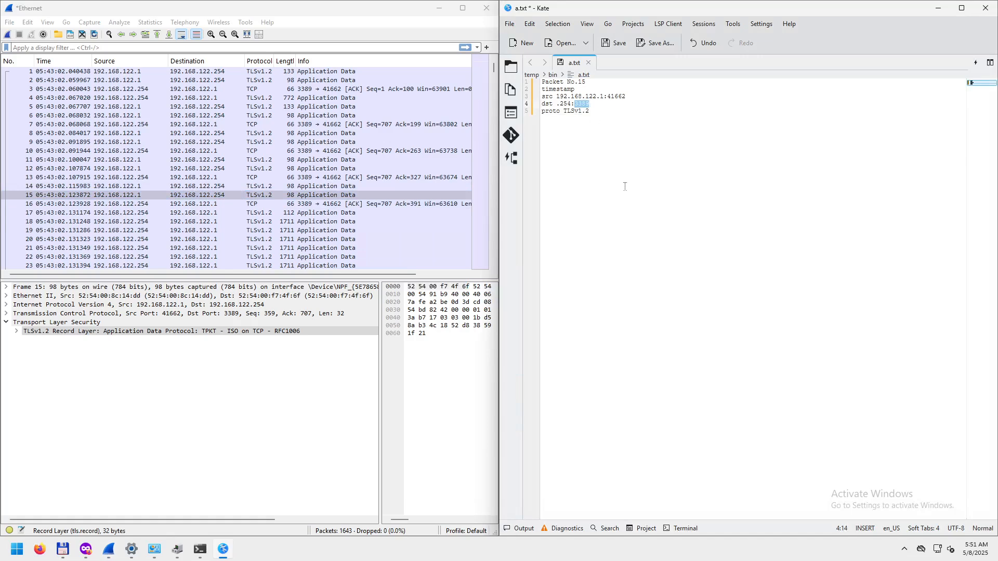
pyautogui.hotkey('ctrl', 's')
# - Enlarge the text of the packet notes, compare the two ports, and copy destination port 3389 from the dst line
pyautogui.doubleClick(618, 97)
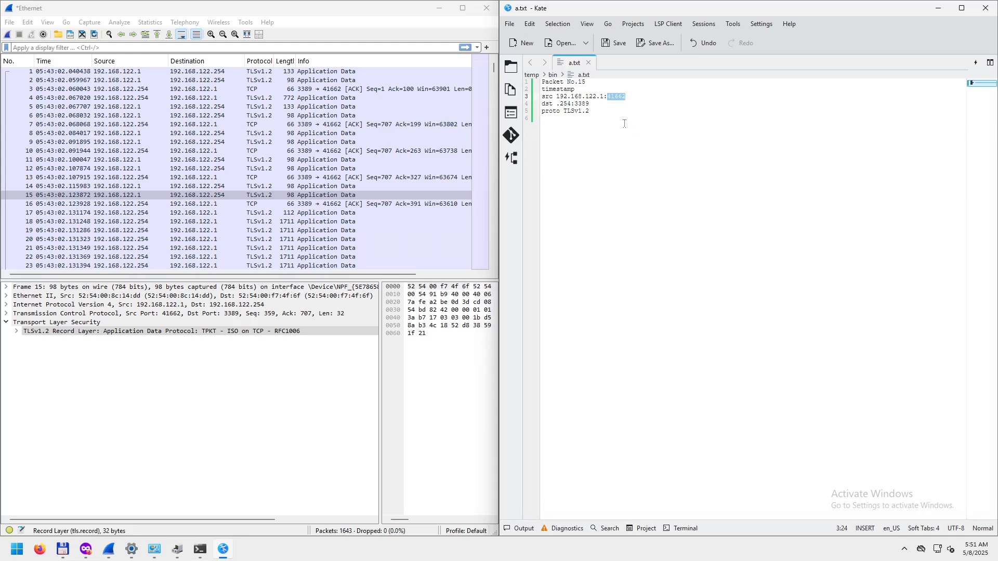
pyautogui.click(615, 97)
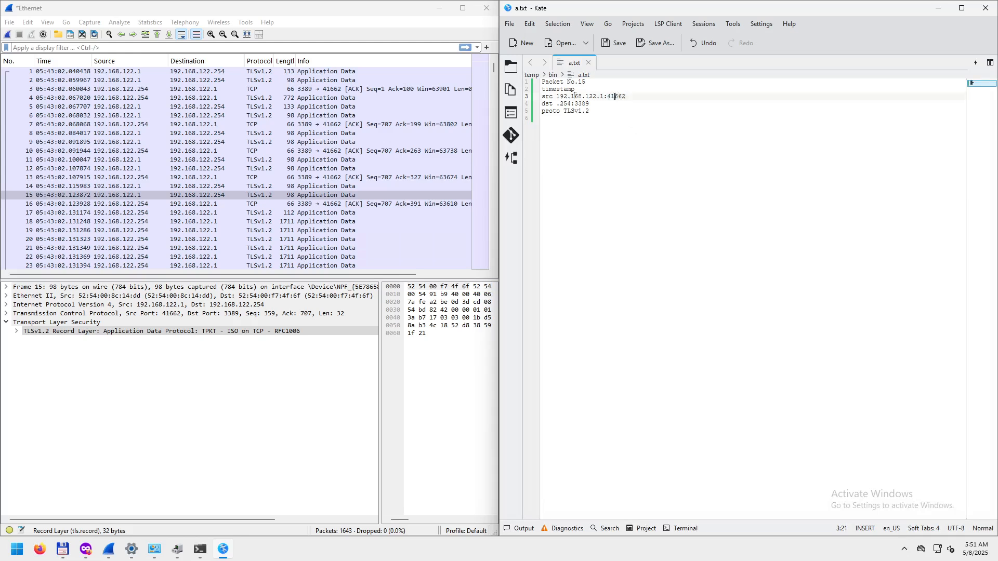
pyautogui.moveTo(542, 97); pyautogui.dragTo(630, 98)
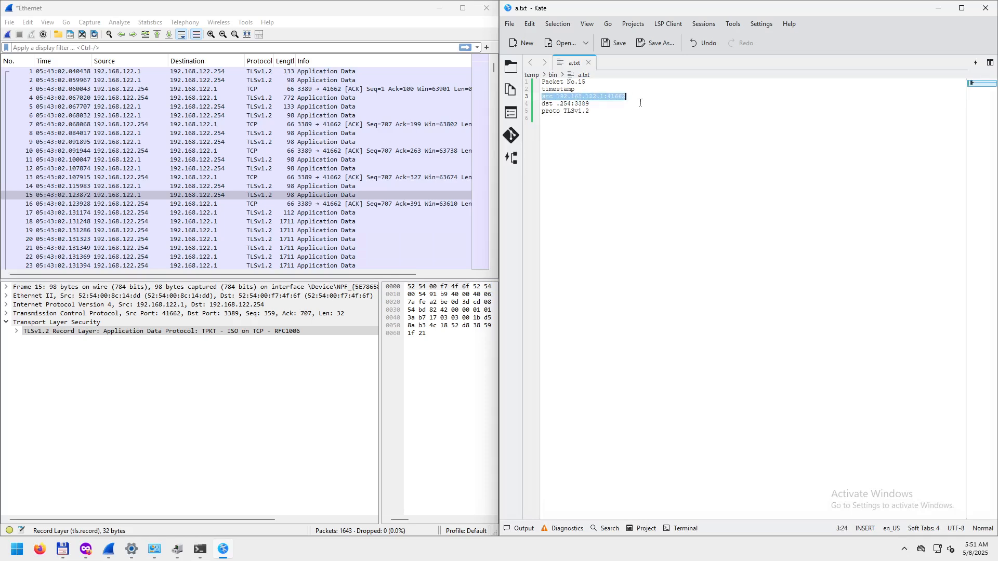
pyautogui.scroll(5, 647, 149)
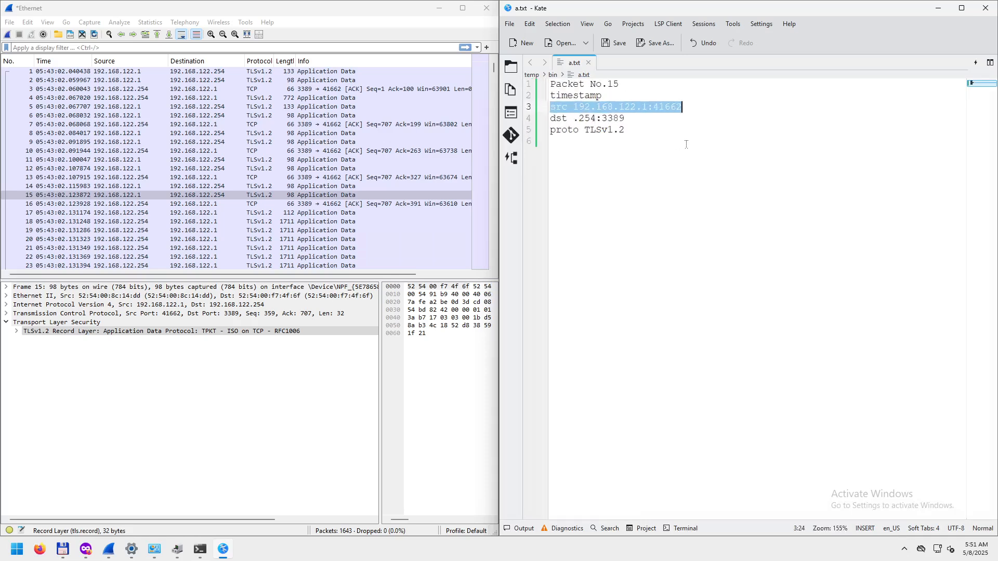
pyautogui.doubleClick(612, 118)
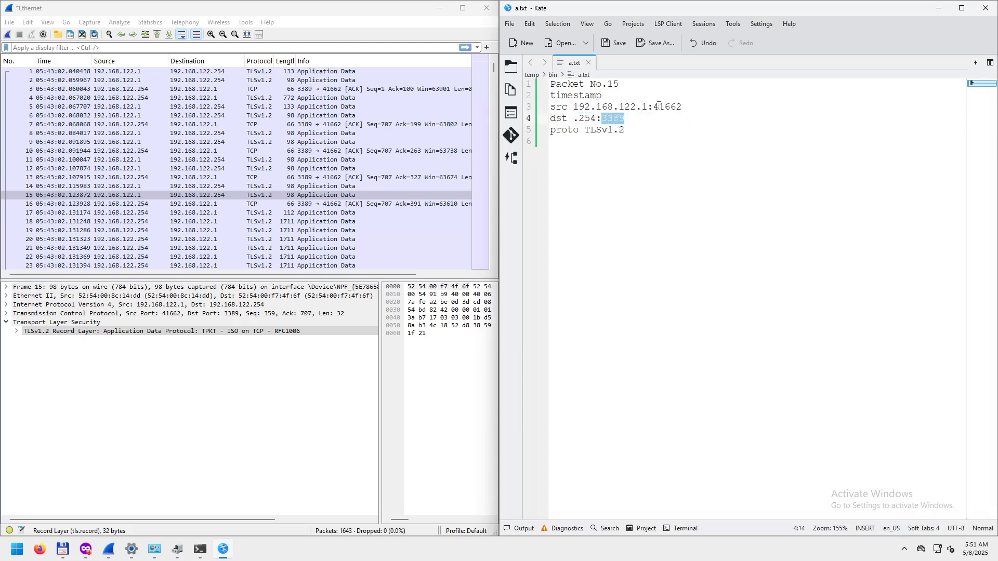
pyautogui.moveTo(653, 106); pyautogui.dragTo(681, 107)
pyautogui.moveTo(602, 119); pyautogui.dragTo(626, 118)
pyautogui.rightClick(615, 120)
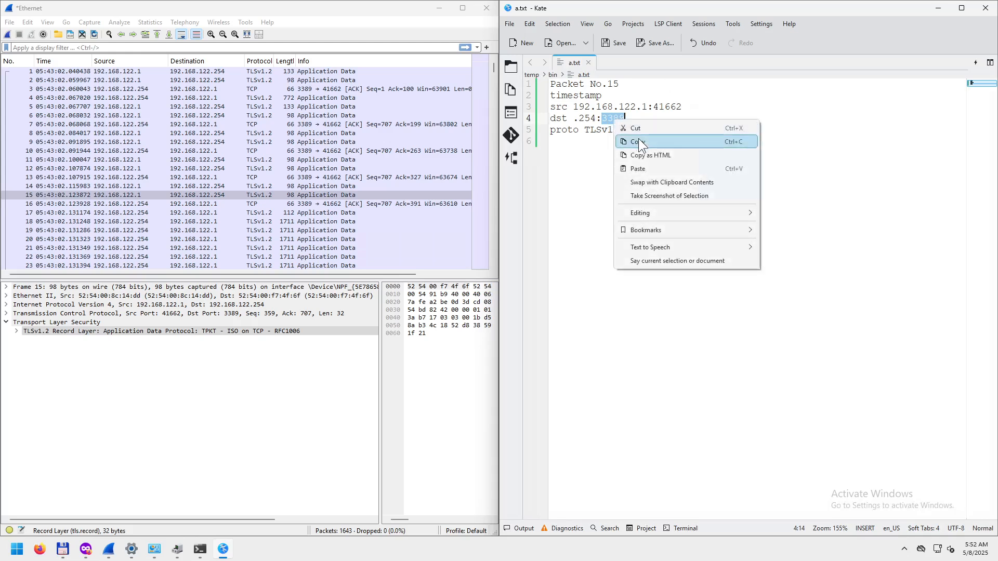
pyautogui.click(638, 138)
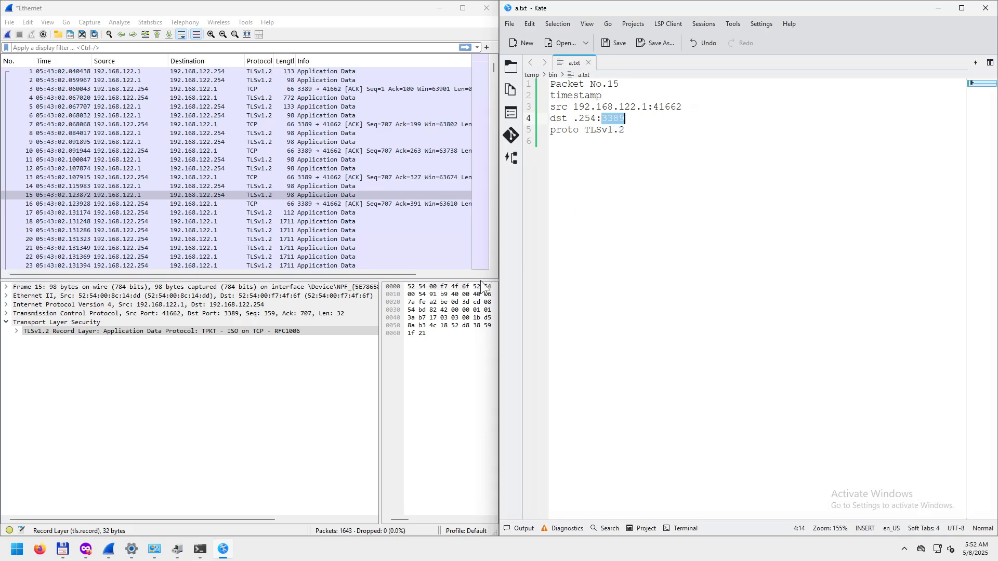
# - Switch to Firefox, search for "wiki tcp ports" and open Wikipedia's List of TCP and UDP port numbers in a new tab
pyautogui.click(85, 551)
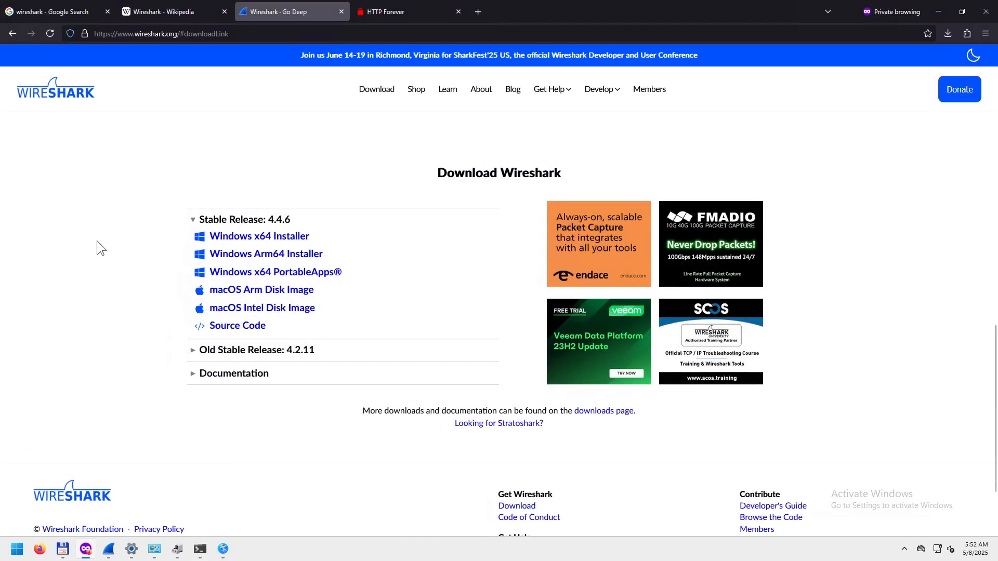
pyautogui.hotkey('ctrl', 't')
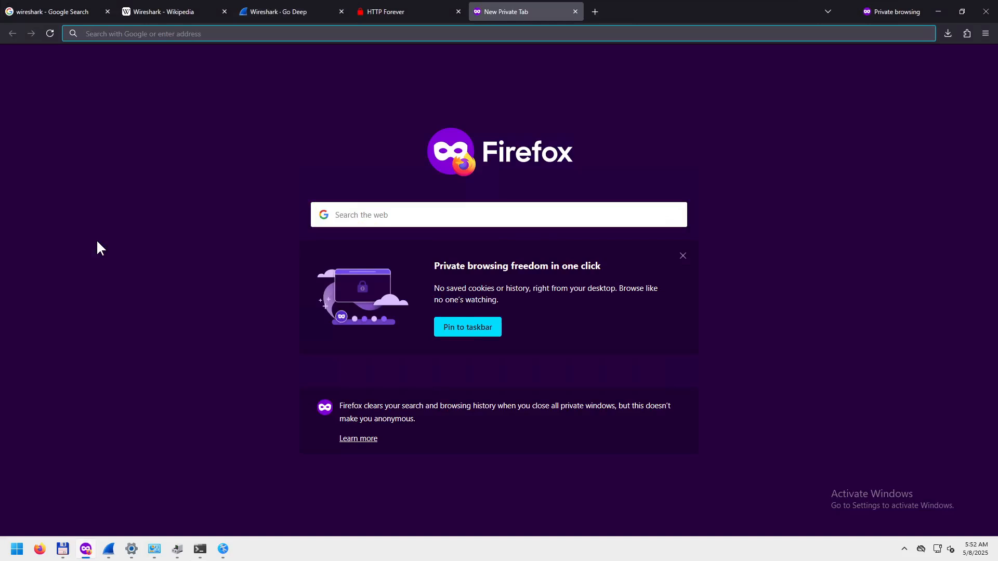
pyautogui.write('wiki')
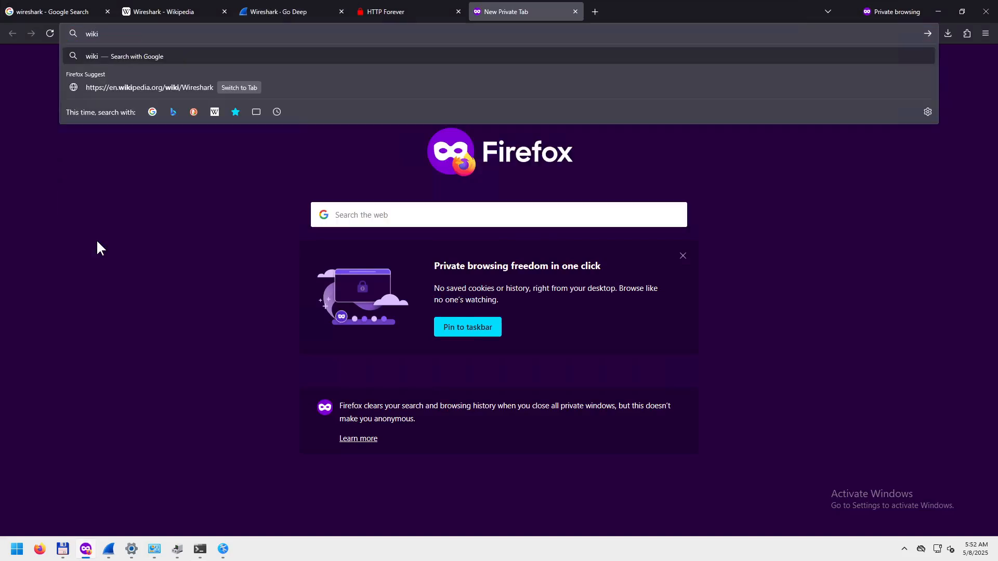
pyautogui.write(' tcp port')
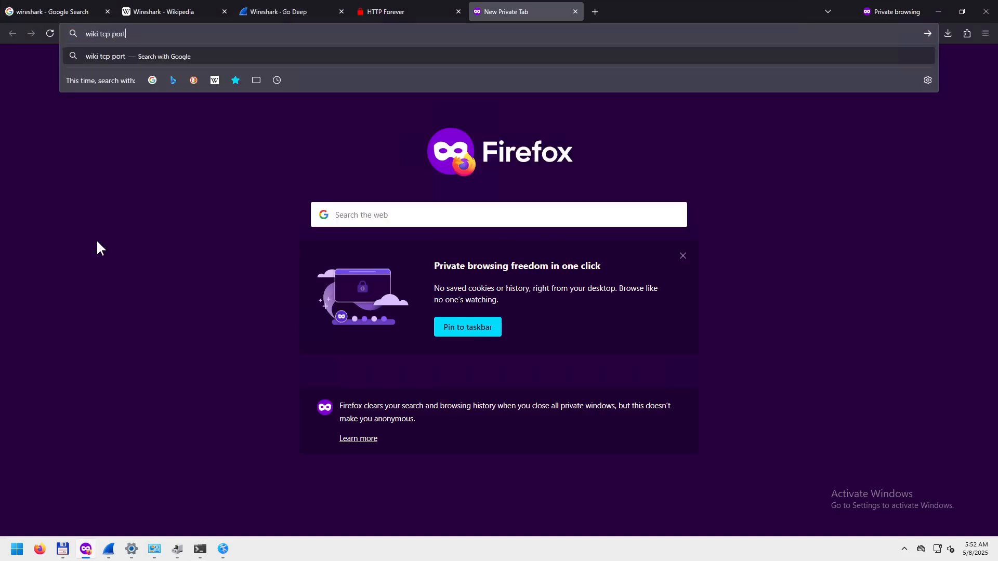
pyautogui.write('s')
pyautogui.press('Return')
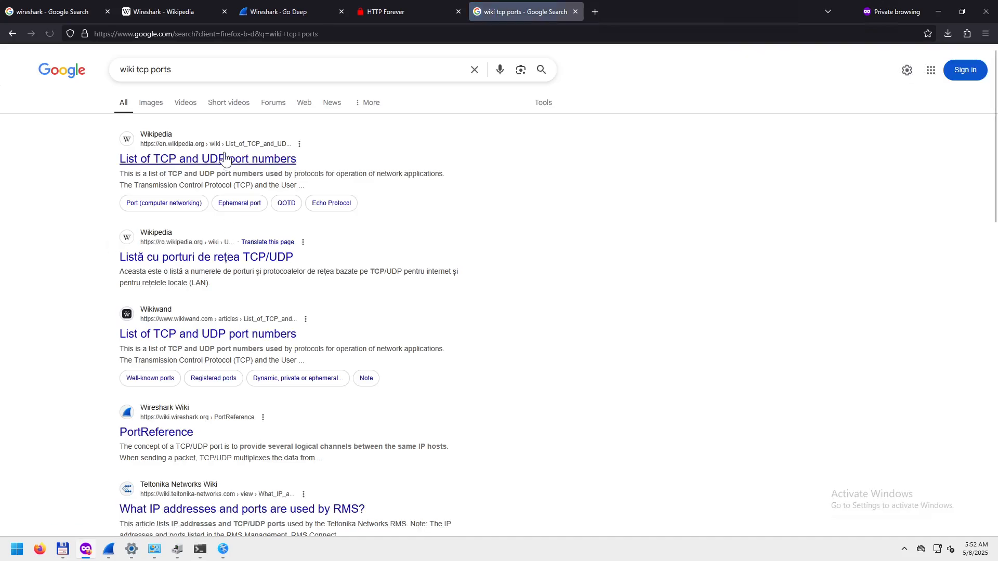
pyautogui.rightClick(193, 162)
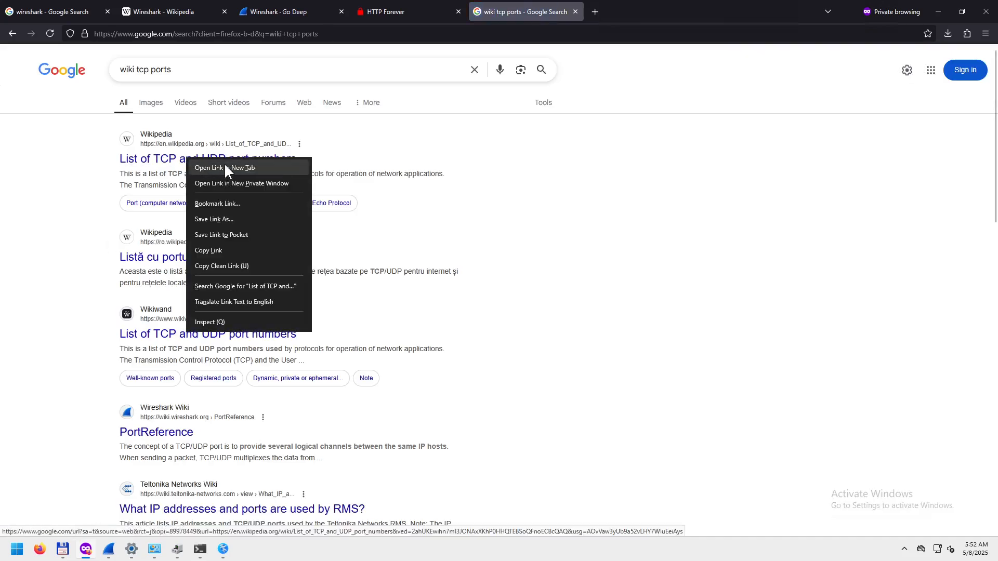
pyautogui.click(223, 163)
pyautogui.click(614, 11)
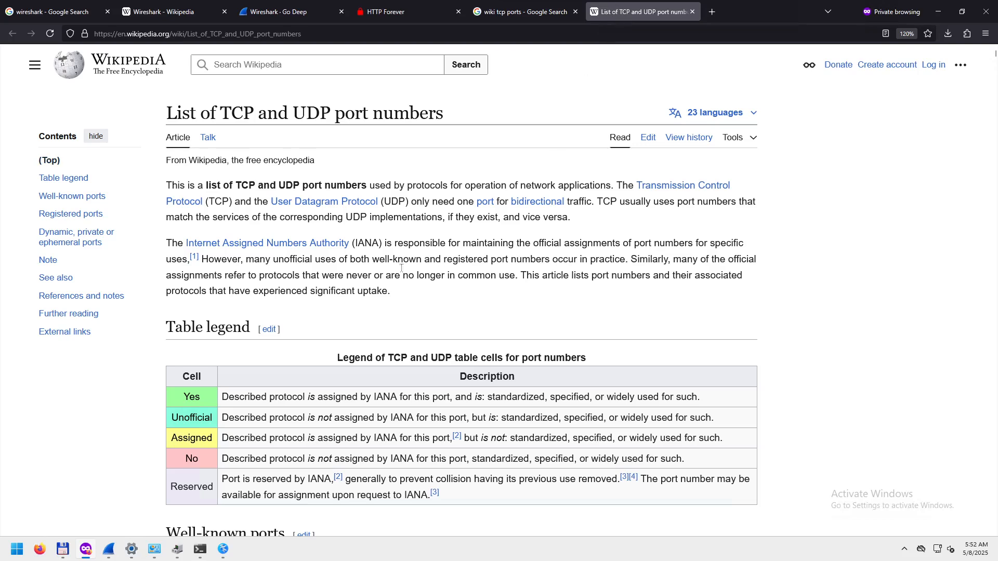
# - Find port 3389 in the port list and open its linked RDP article in a new tab
pyautogui.hotkey('ctrl', 'f')
pyautogui.write('3389')
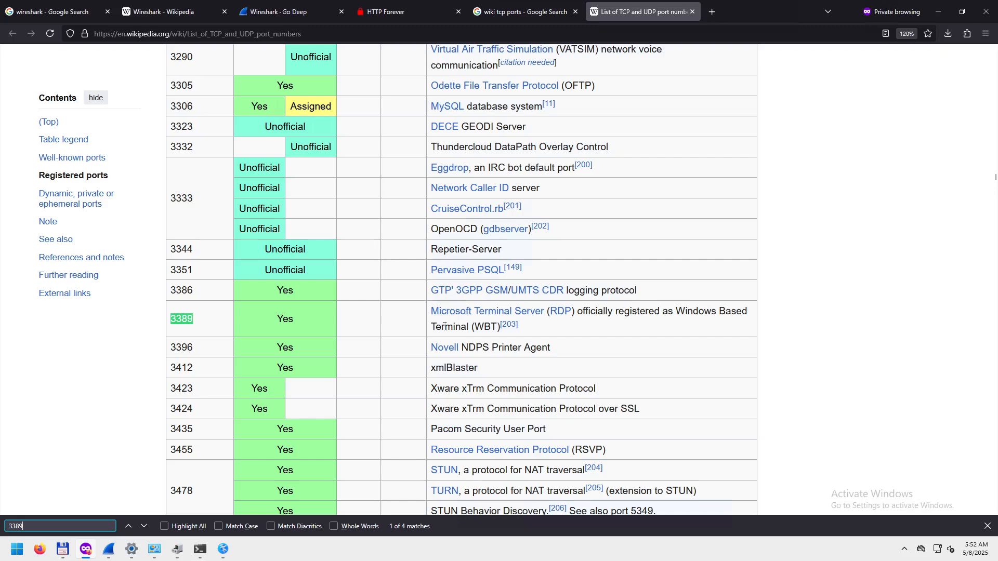
pyautogui.rightClick(559, 316)
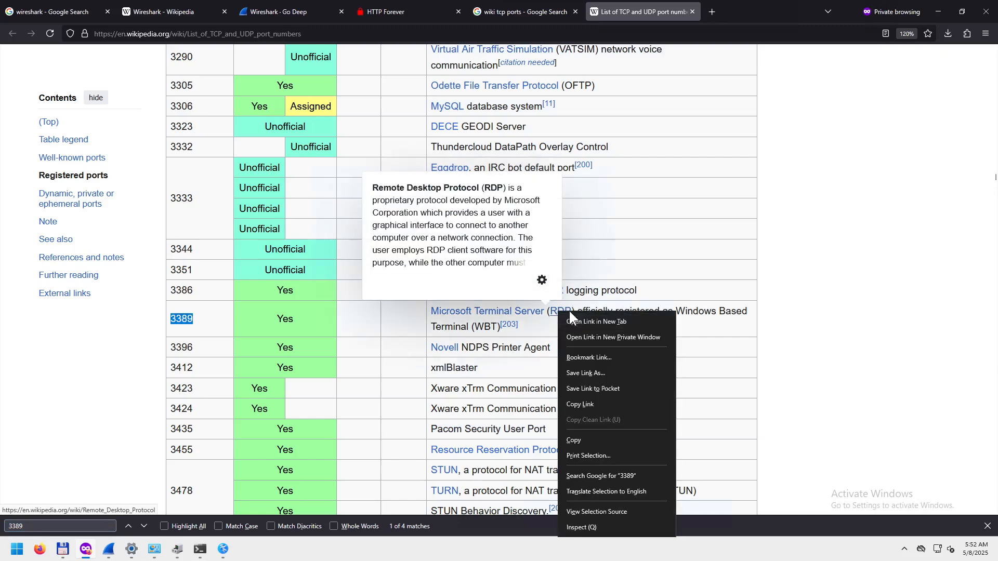
pyautogui.click(576, 319)
pyautogui.click(750, 11)
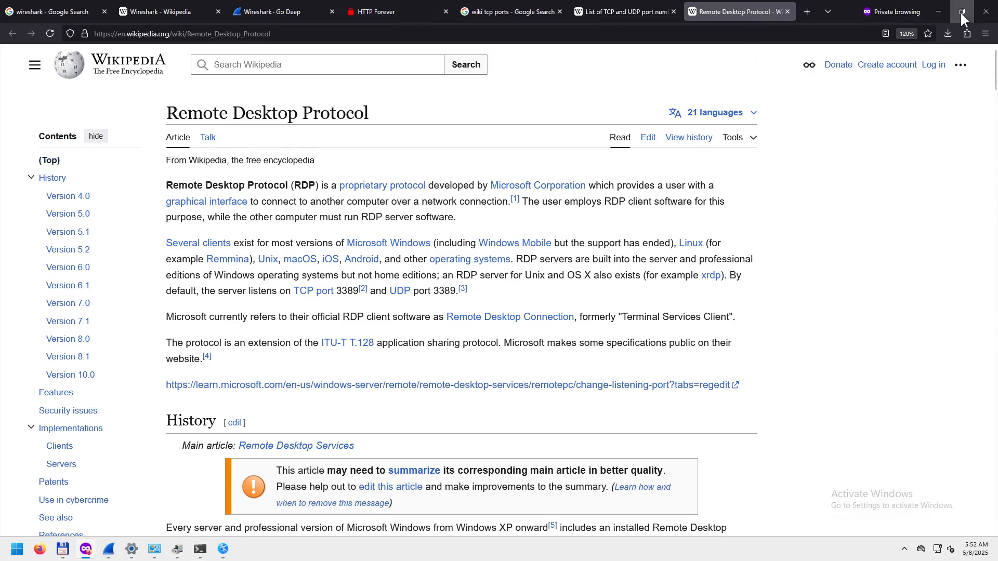
# - Return to the a.txt notes in Kate and review the destination address .254 and port 3389 on the dst line
pyautogui.click(940, 11)
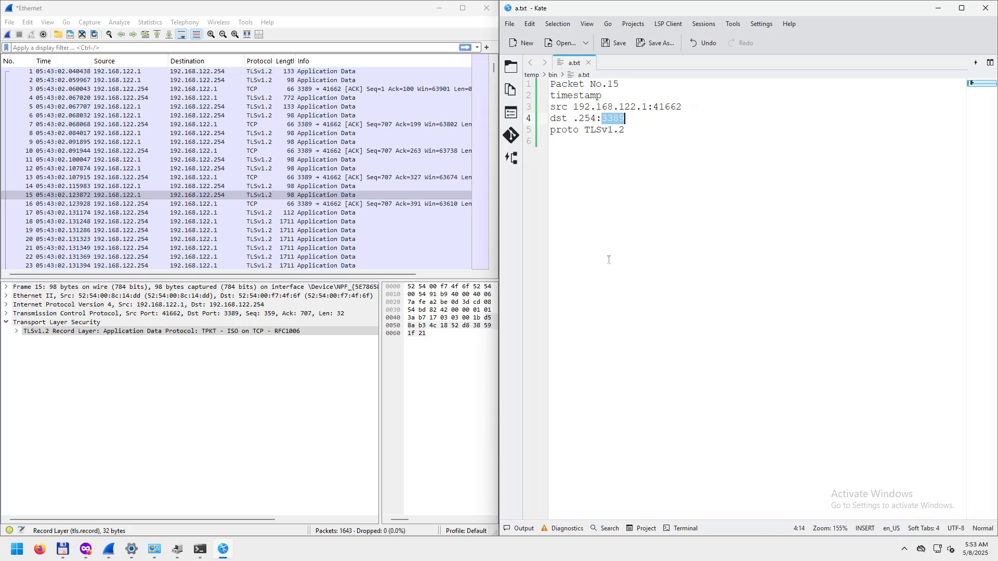
pyautogui.click(579, 119)
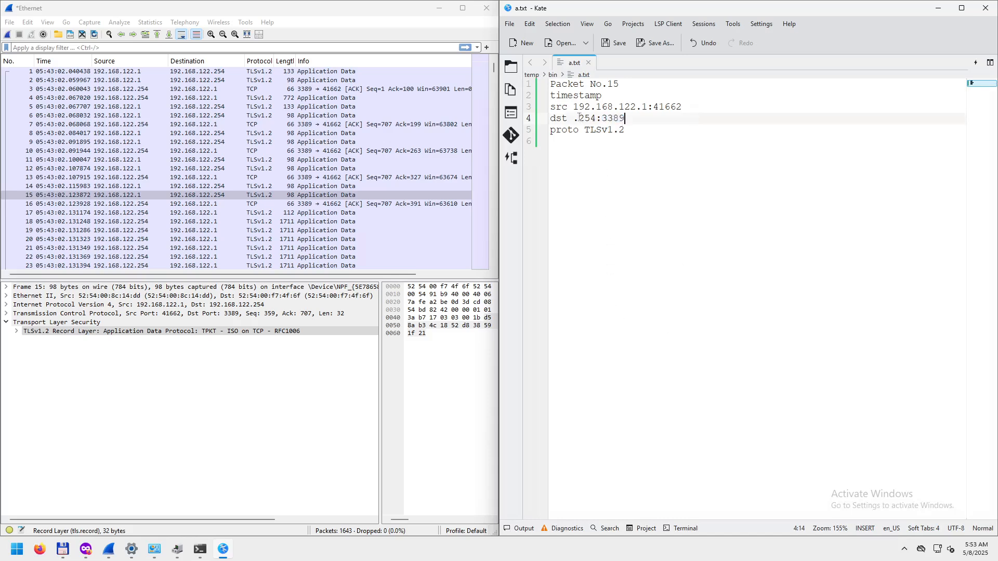
pyautogui.moveTo(580, 118); pyautogui.dragTo(625, 118)
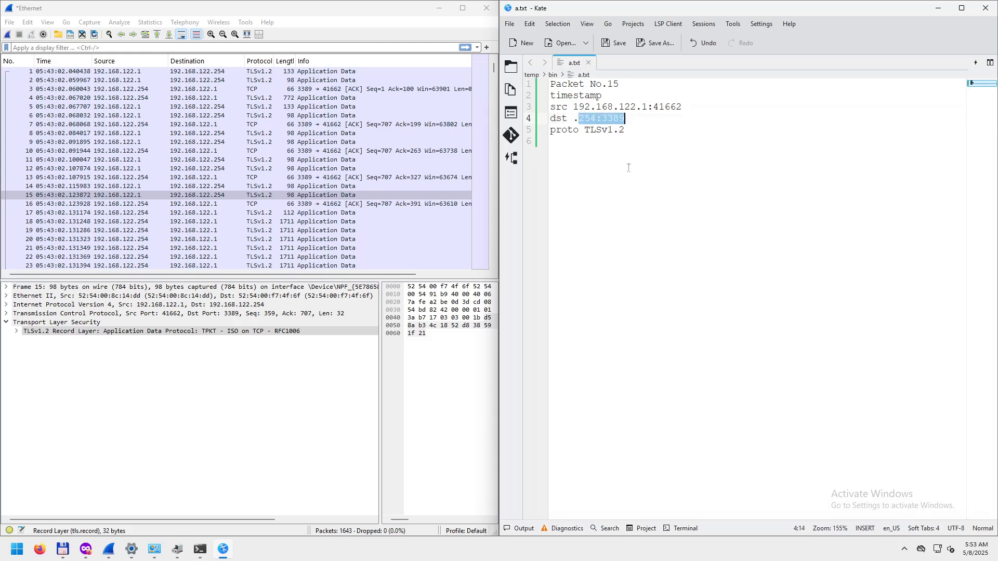
pyautogui.doubleClick(586, 117)
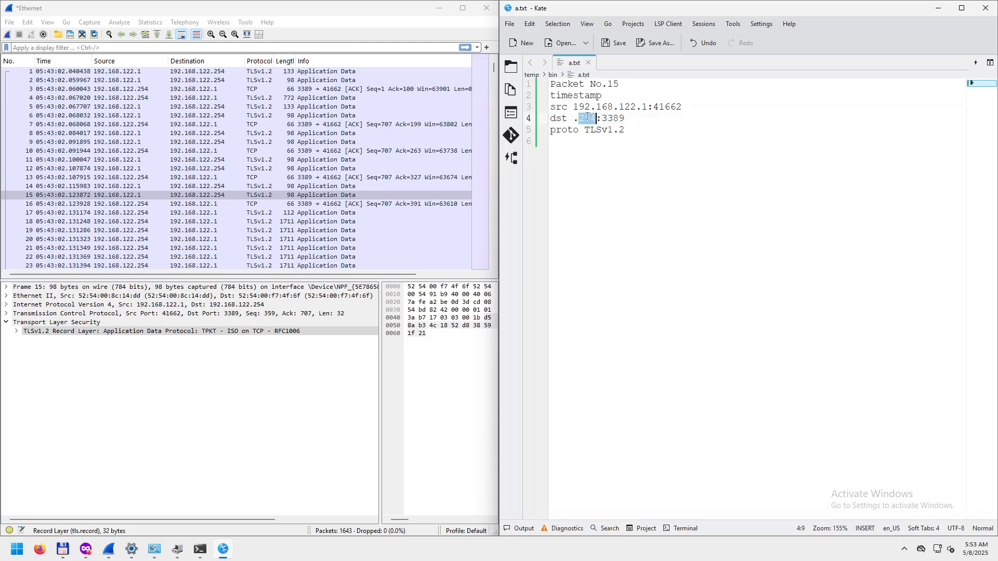
pyautogui.doubleClick(614, 117)
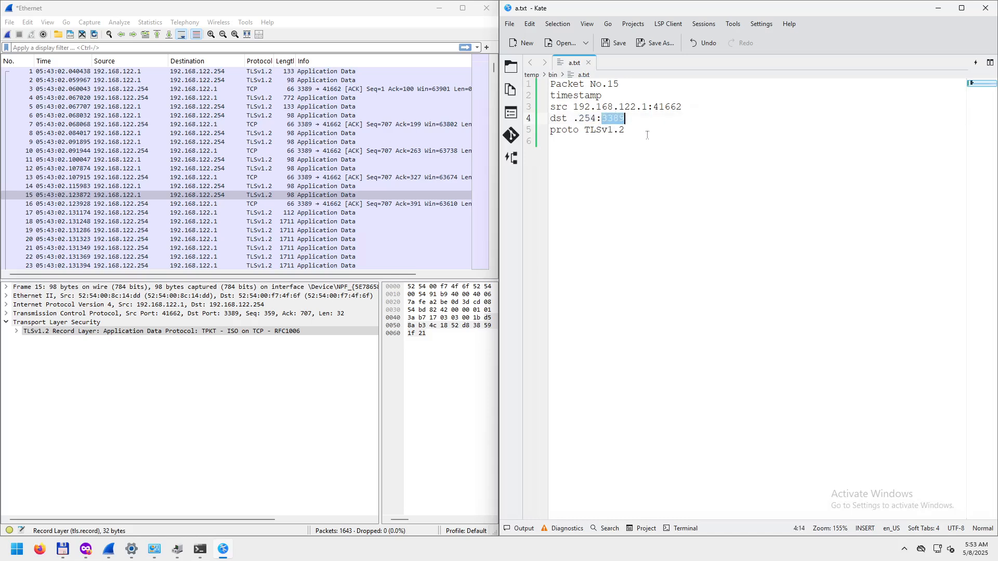
pyautogui.click(608, 119)
pyautogui.doubleClick(606, 118)
# - Switch to Command Prompt, try to list TCP connections with netstat -anobp TCP, and close the window
pyautogui.hotkey('alt', 'Tab')
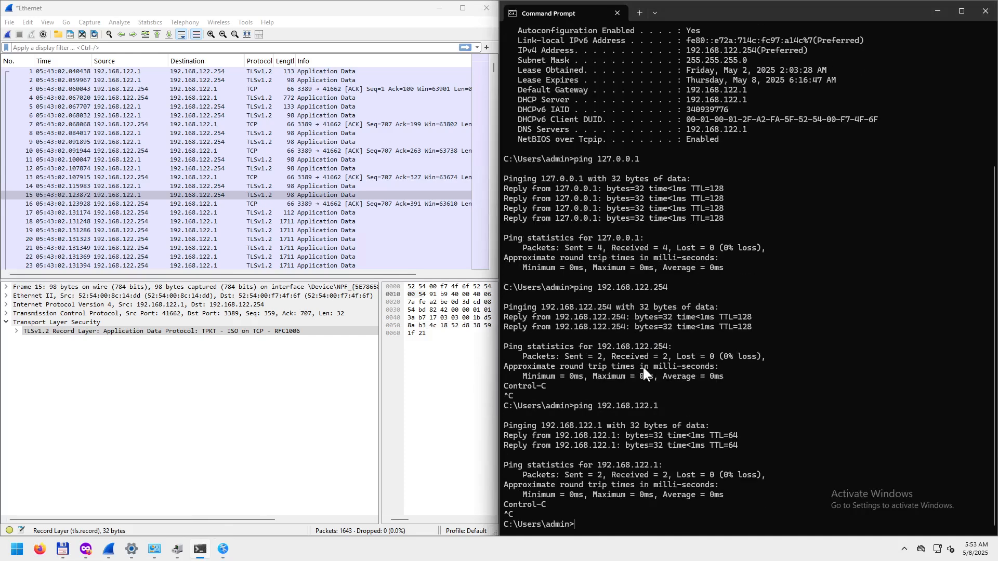
pyautogui.write('netstat -anobp TCP')
pyautogui.press('Return')
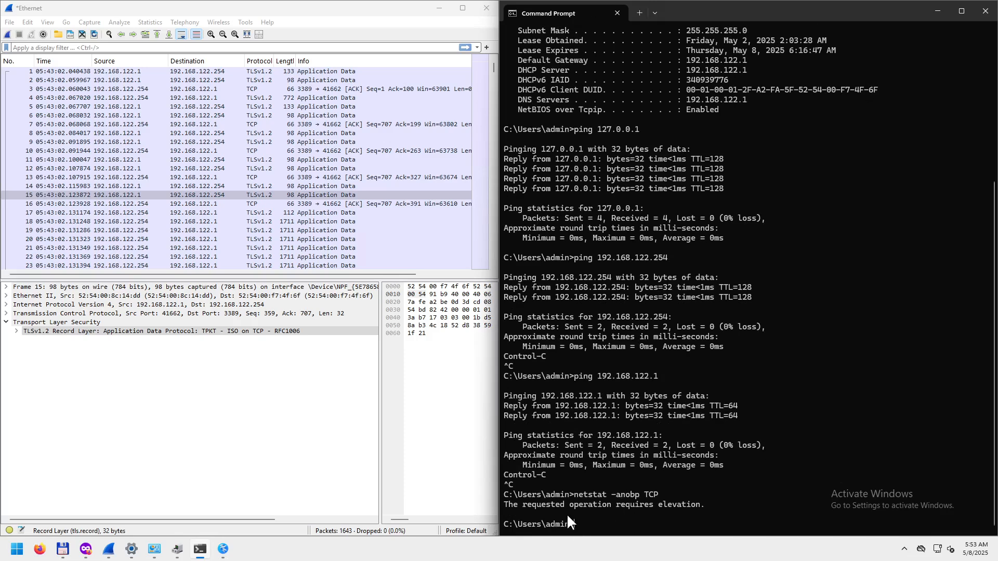
pyautogui.click(985, 10)
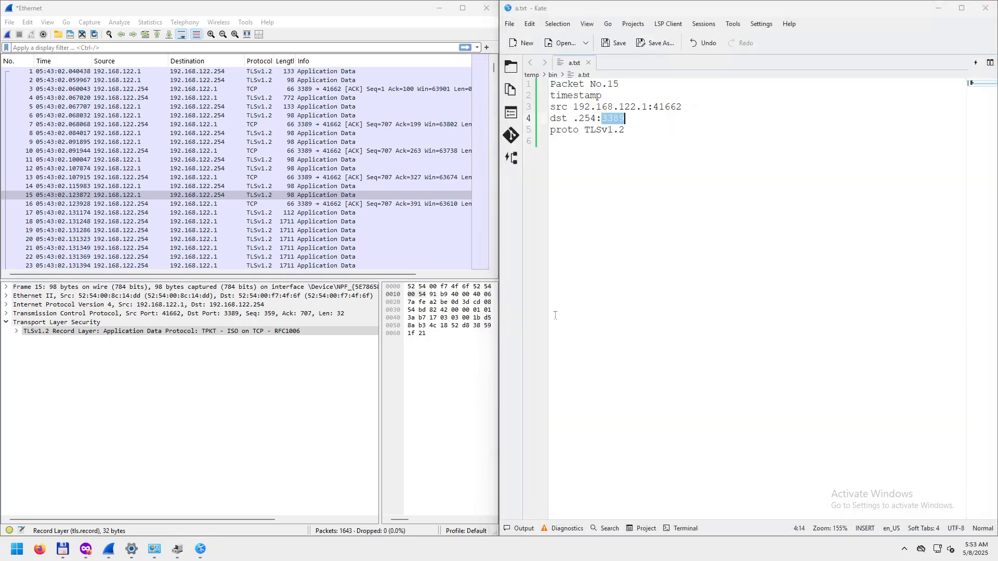
# - Open Command Prompt as administrator and place its window beside Wireshark, covering the Kate notes
pyautogui.click(17, 550)
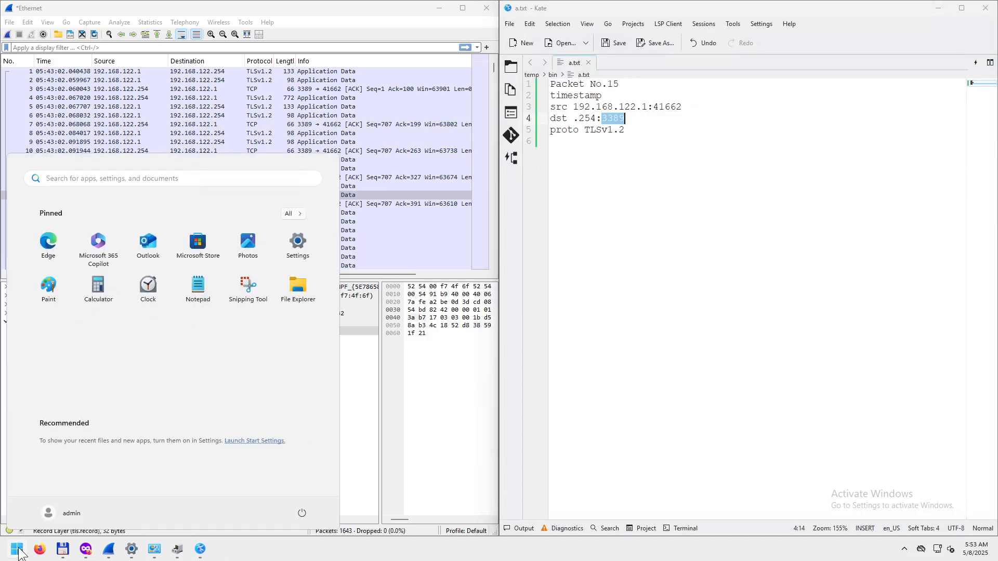
pyautogui.write('cmd')
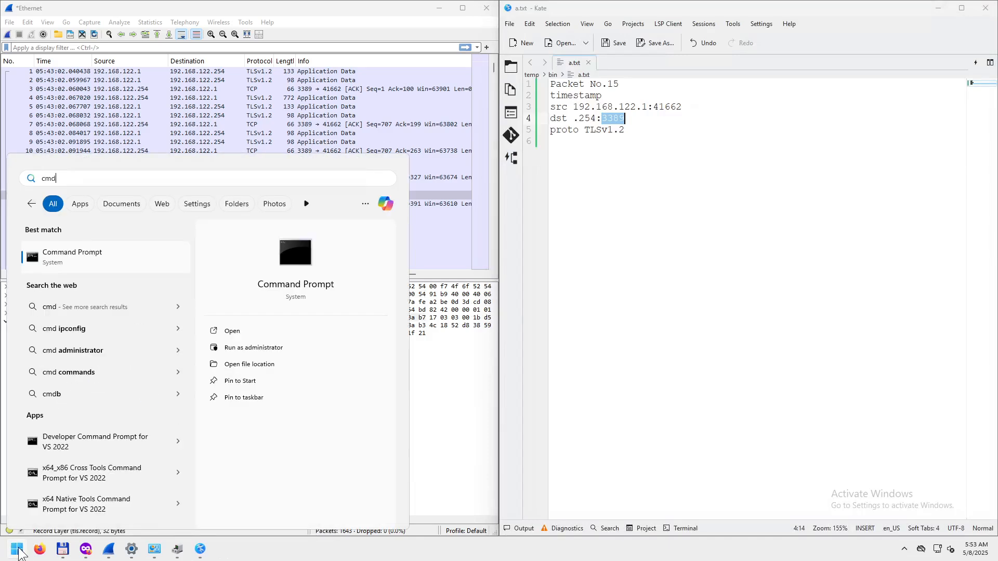
pyautogui.rightClick(110, 261)
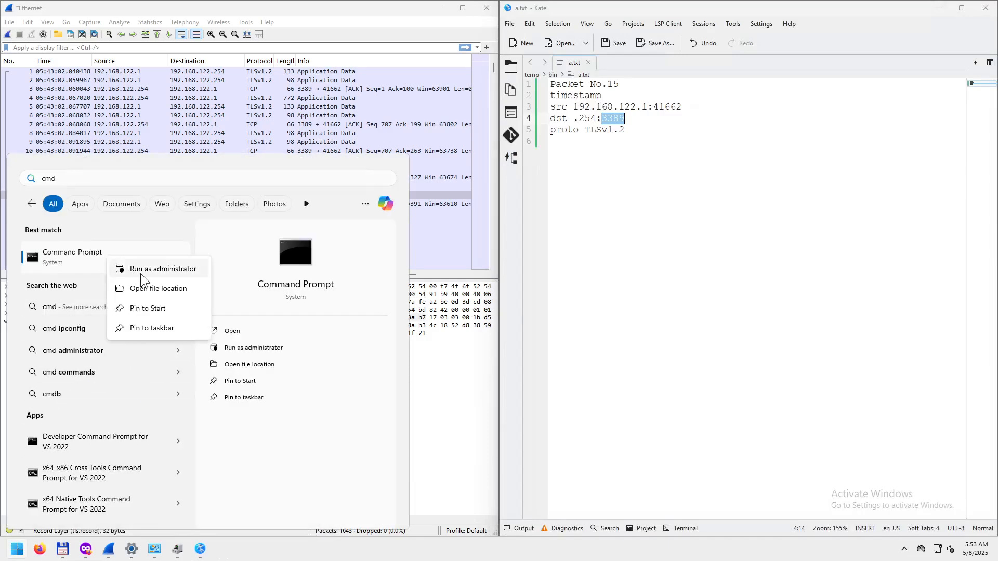
pyautogui.click(149, 270)
pyautogui.click(444, 361)
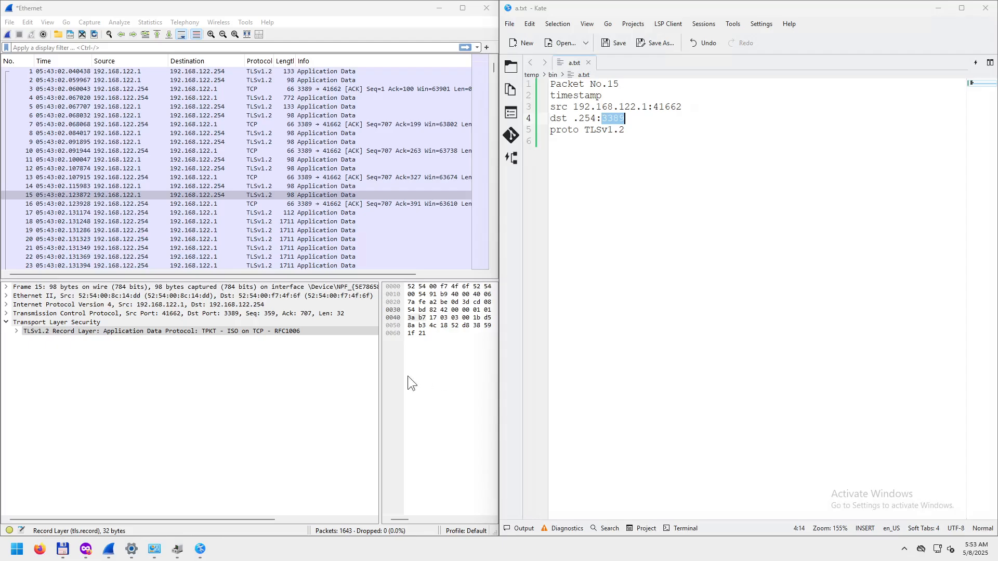
pyautogui.moveTo(353, 57); pyautogui.dragTo(996, 312)
pyautogui.click(739, 154)
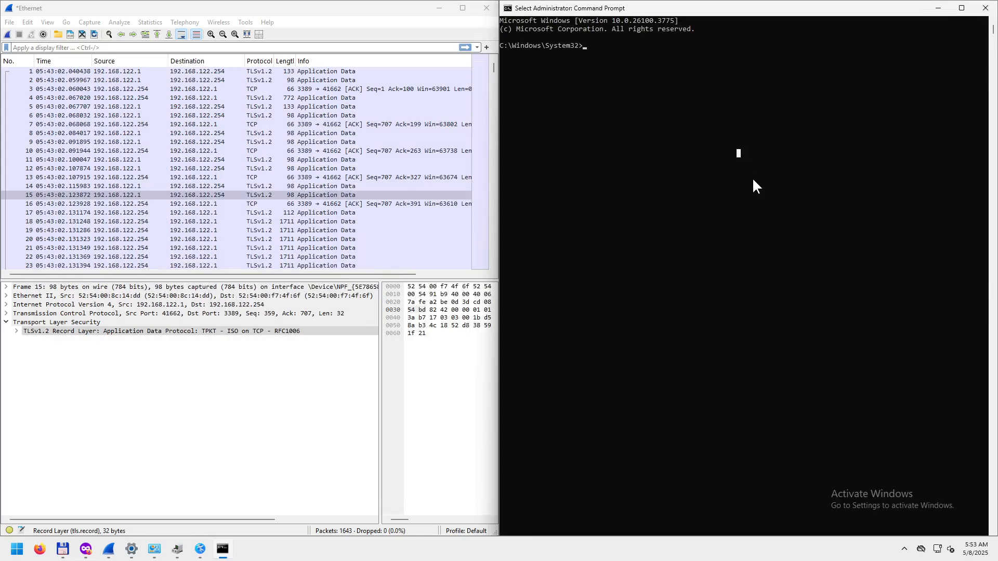
pyautogui.scroll(1, 721, 206)
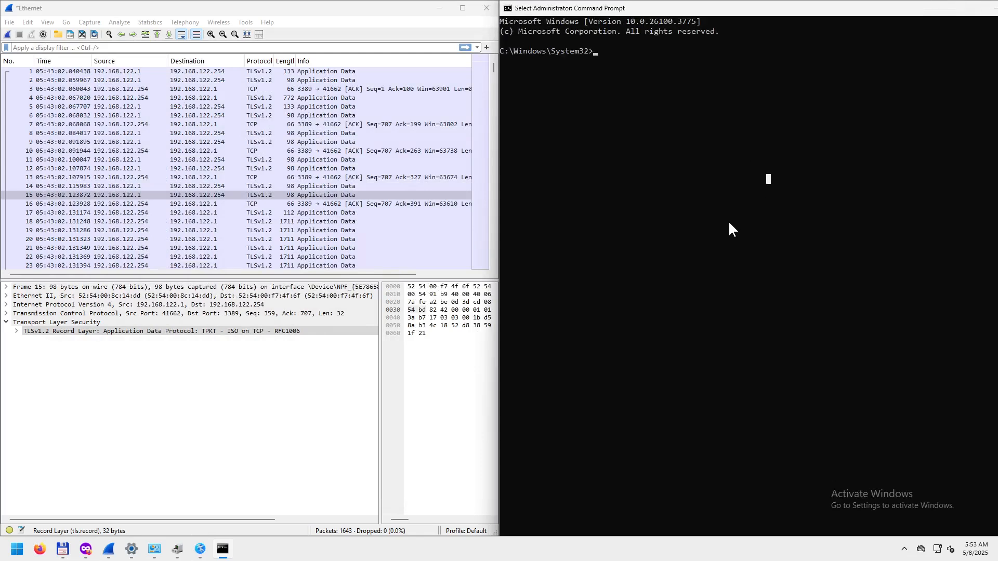
pyautogui.scroll(-1, 729, 224)
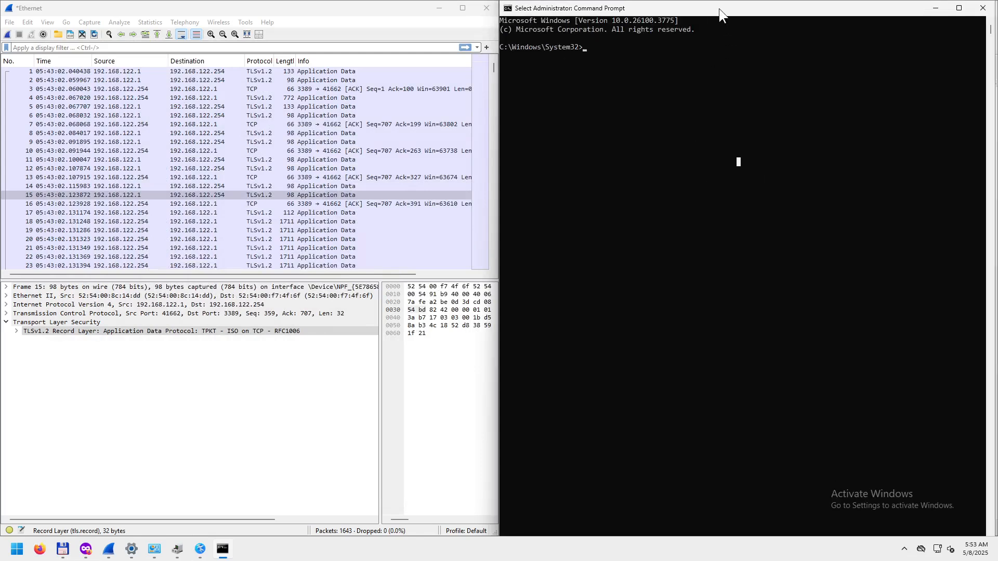
# - List the TCP connections with their owning processes by running netstat -anobp TCP in the administrator Command Prompt
pyautogui.write('n')
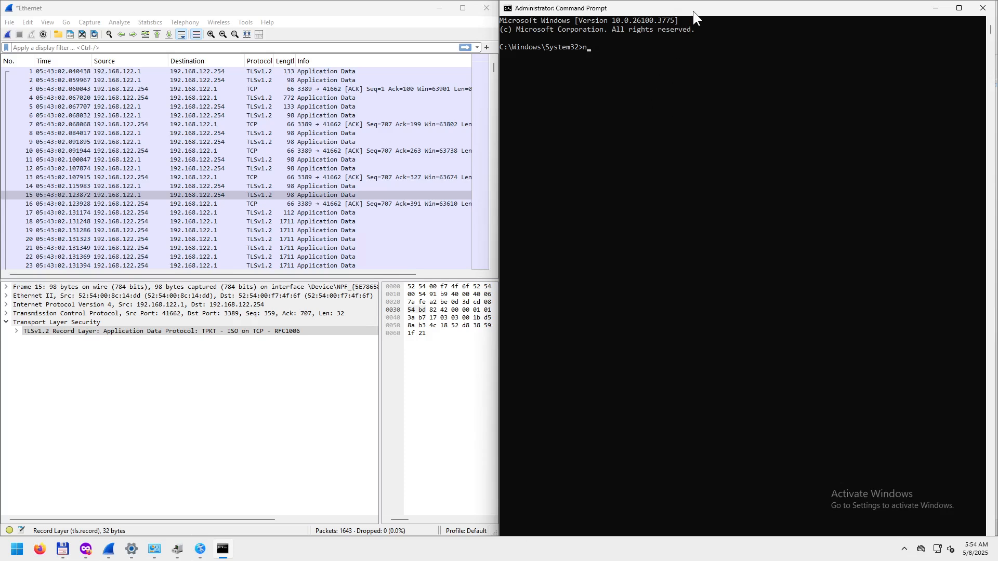
pyautogui.write('estat -anobp TCP')
pyautogui.press('Return')
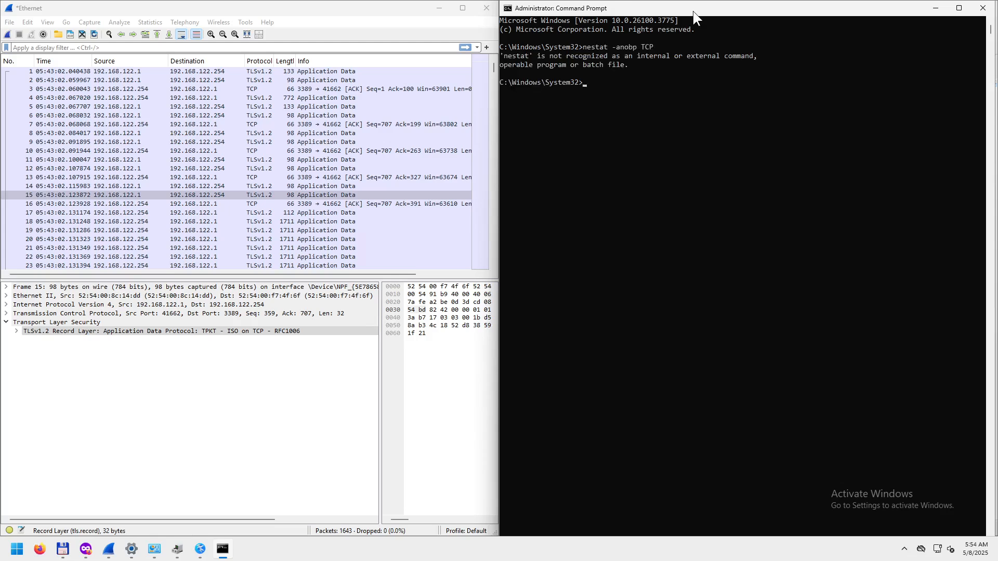
pyautogui.press('Up')
pyautogui.press('Right')
pyautogui.press('Right')
pyautogui.write('t')
pyautogui.press('Return')
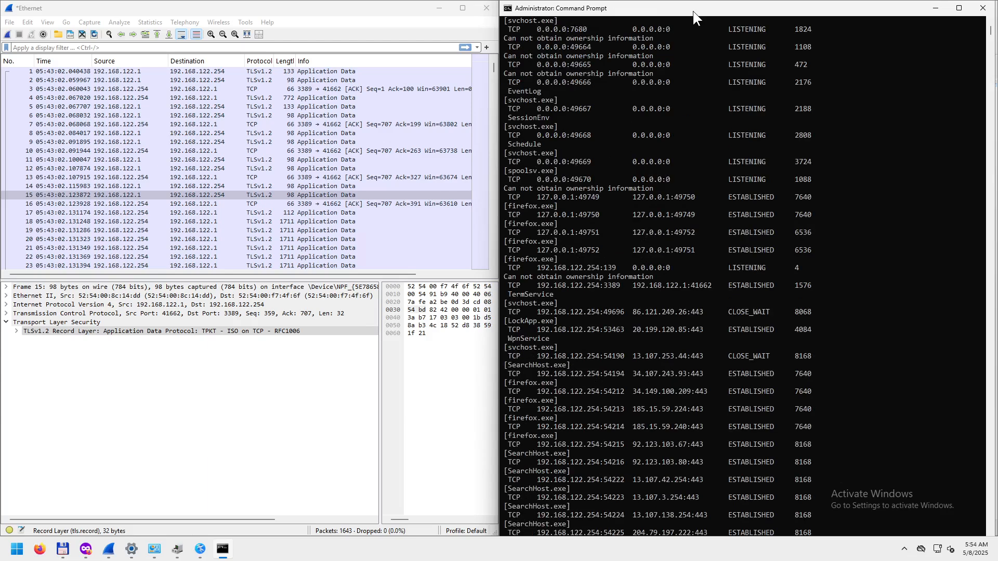
pyautogui.scroll(7, 697, 115)
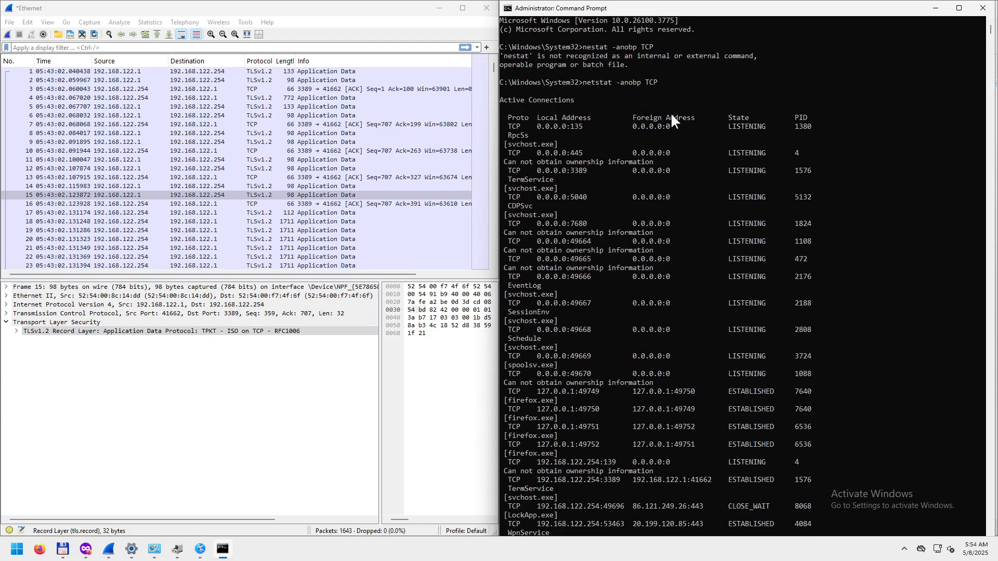
# - Examine the netstat command and the first entry's local address, port and state, and check the dst line in the Kate notes
pyautogui.click(647, 83)
pyautogui.click(620, 83)
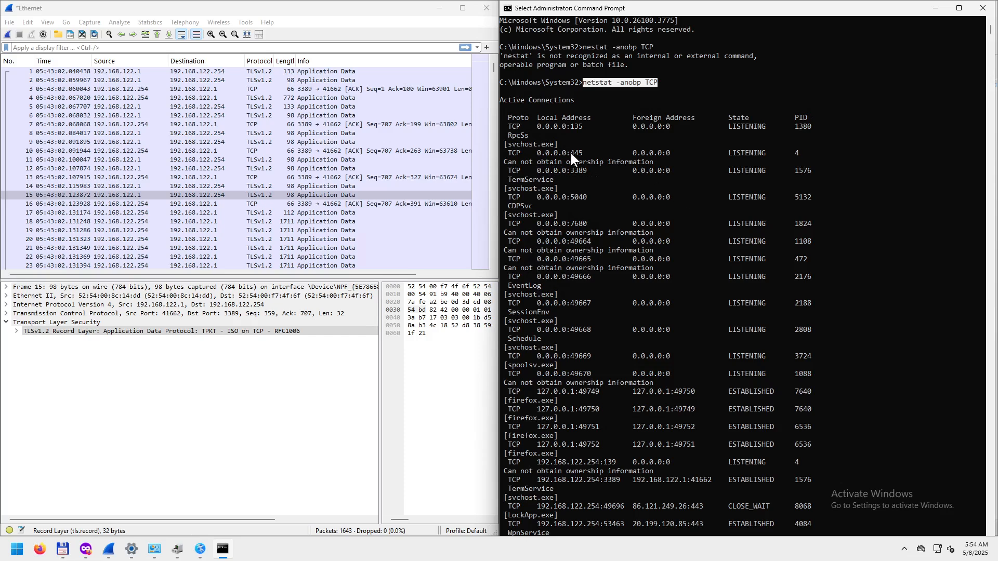
pyautogui.click(539, 127)
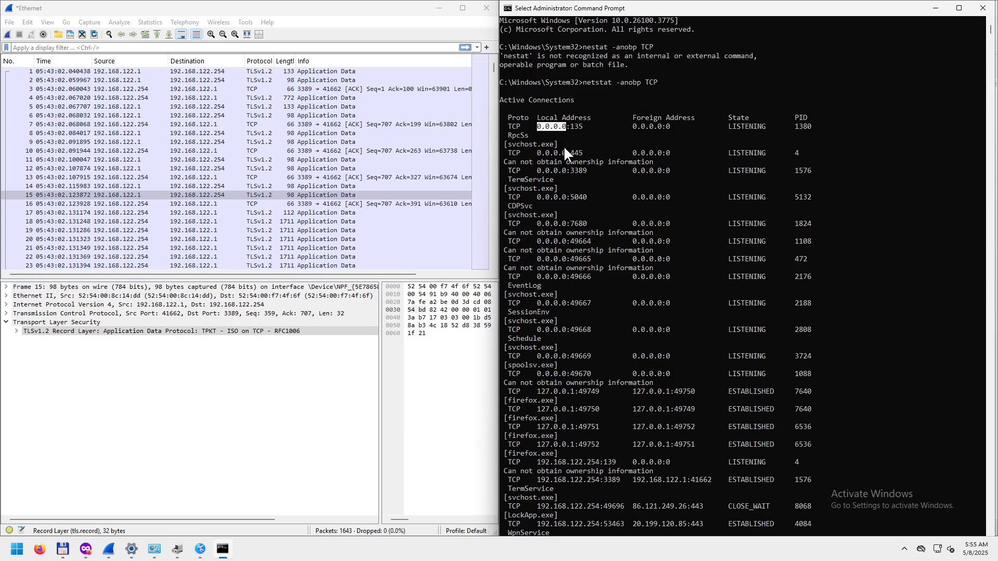
pyautogui.doubleClick(745, 128)
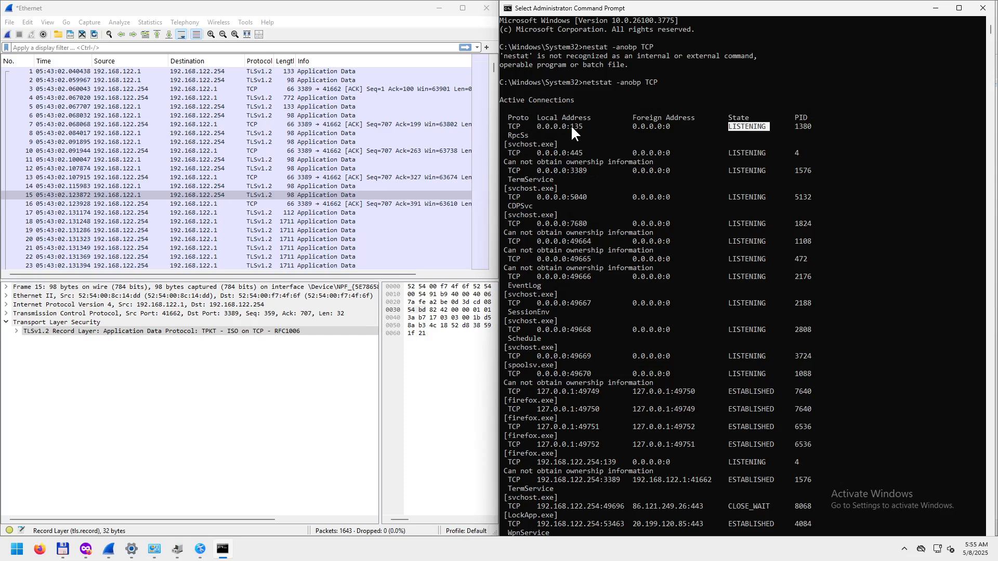
pyautogui.moveTo(571, 125); pyautogui.dragTo(580, 123)
pyautogui.click(539, 126)
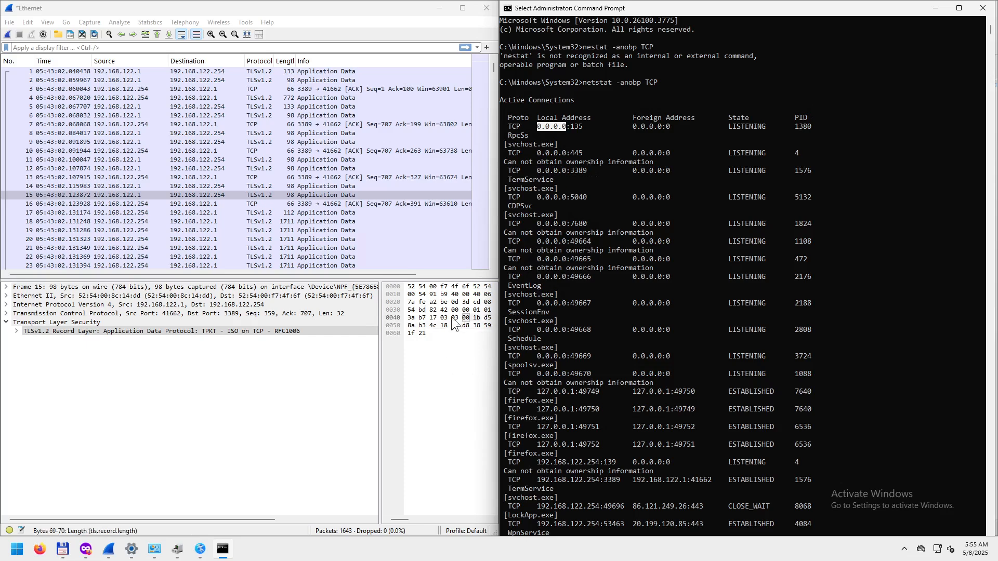
pyautogui.click(200, 549)
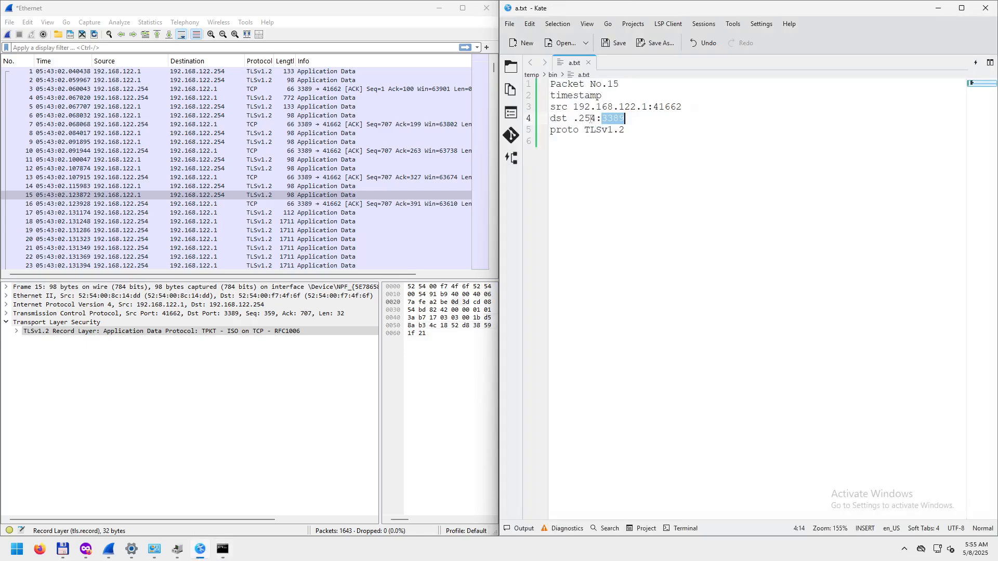
pyautogui.click(938, 8)
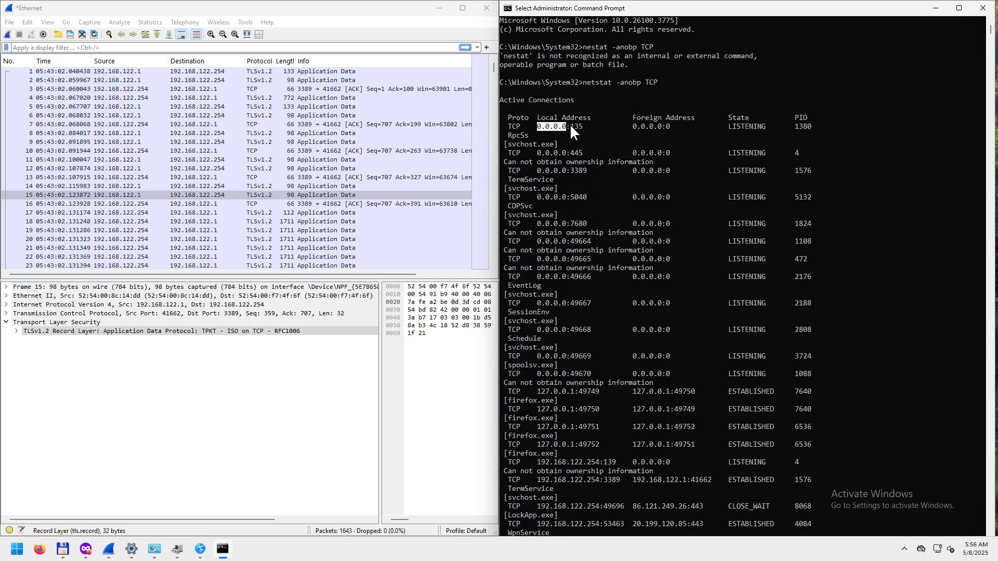
# - Examine the PID and state of the port 135 entry, and the listening entry for port 3389
pyautogui.moveTo(795, 126); pyautogui.dragTo(800, 127)
pyautogui.moveTo(729, 126); pyautogui.dragTo(747, 126)
pyautogui.moveTo(571, 172); pyautogui.dragTo(578, 173)
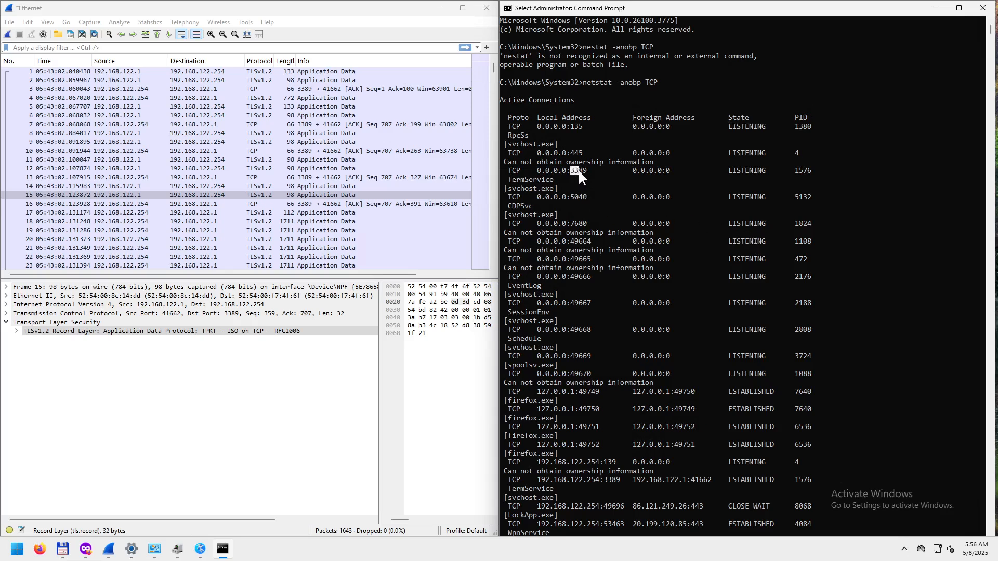
pyautogui.click(728, 170)
pyautogui.moveTo(573, 171); pyautogui.dragTo(579, 172)
pyautogui.scroll(-6, 622, 411)
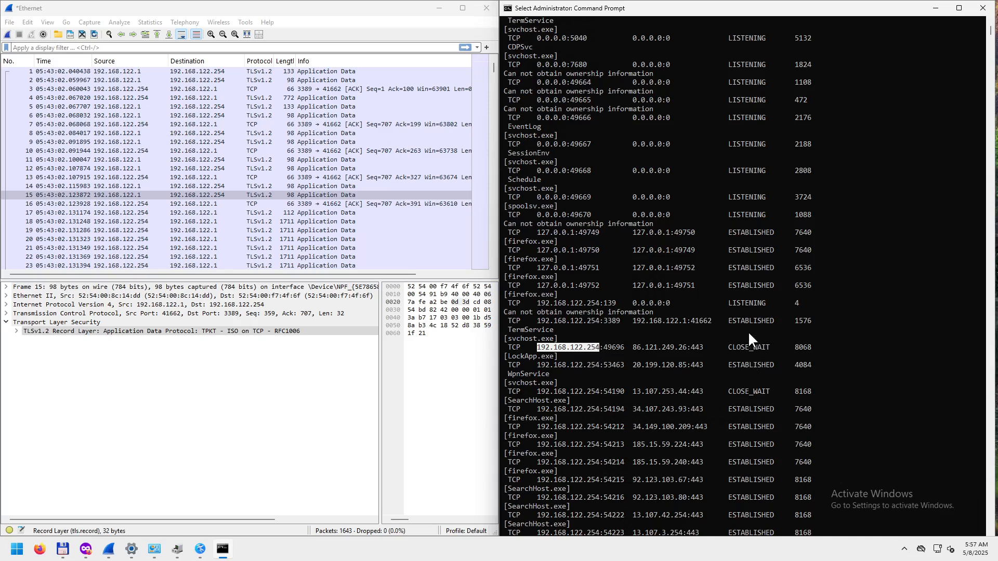
# - Examine the state, PID and local address of the 192.168.122.254:139 entry in the netstat output
pyautogui.click(730, 304)
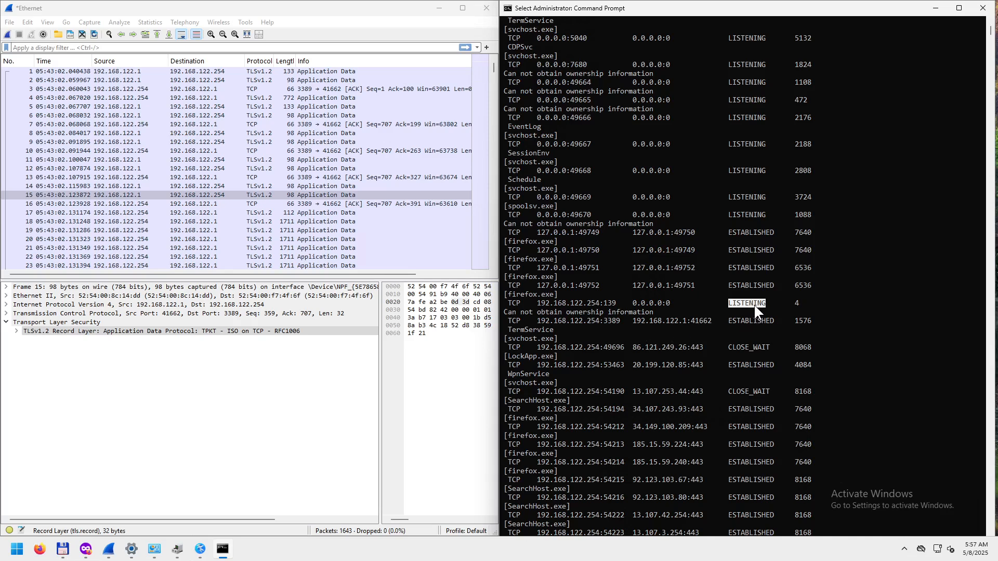
pyautogui.click(796, 303)
pyautogui.click(606, 303)
pyautogui.scroll(4, 622, 363)
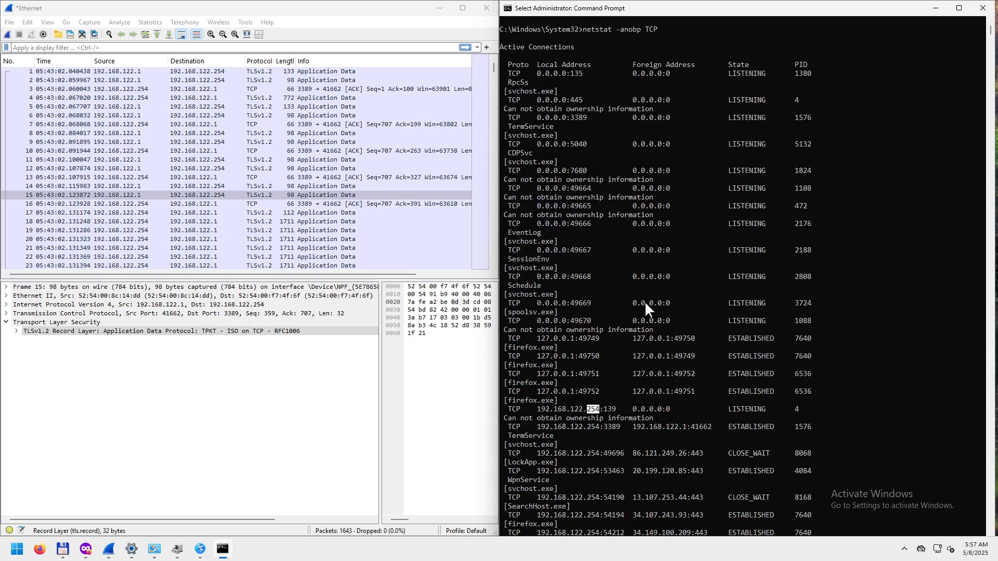
pyautogui.scroll(-10, 644, 302)
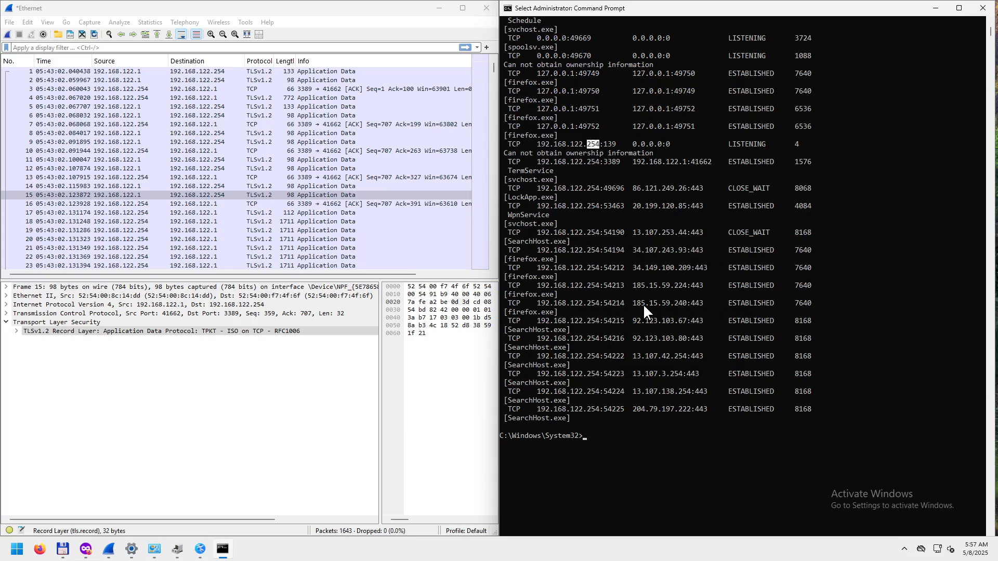
# - Rerun netstat -anobp TCP filtered through findstr LIST and highlight the port 3389 row through its PID
pyautogui.press('Up')
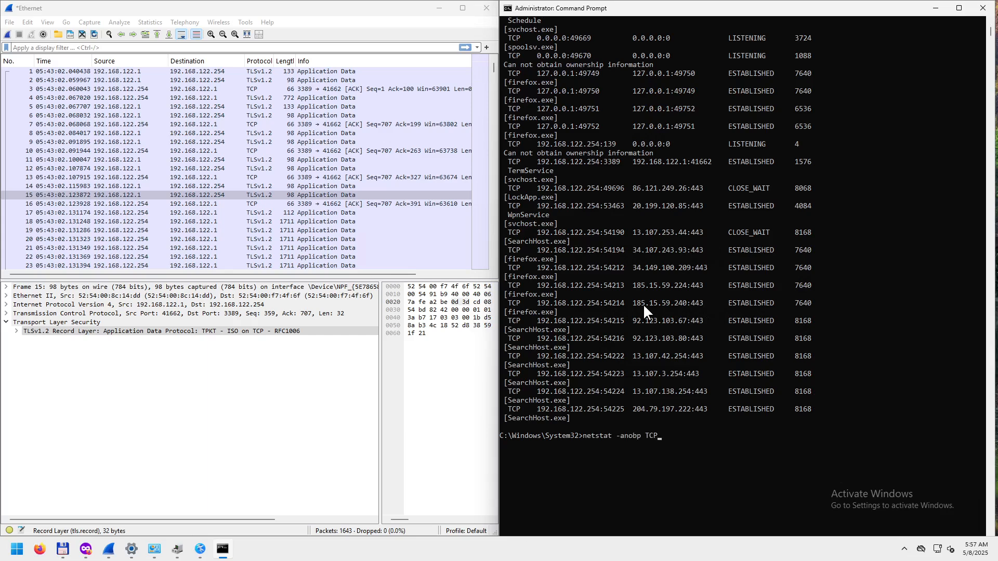
pyautogui.write('| findstr LIST')
pyautogui.press('Return')
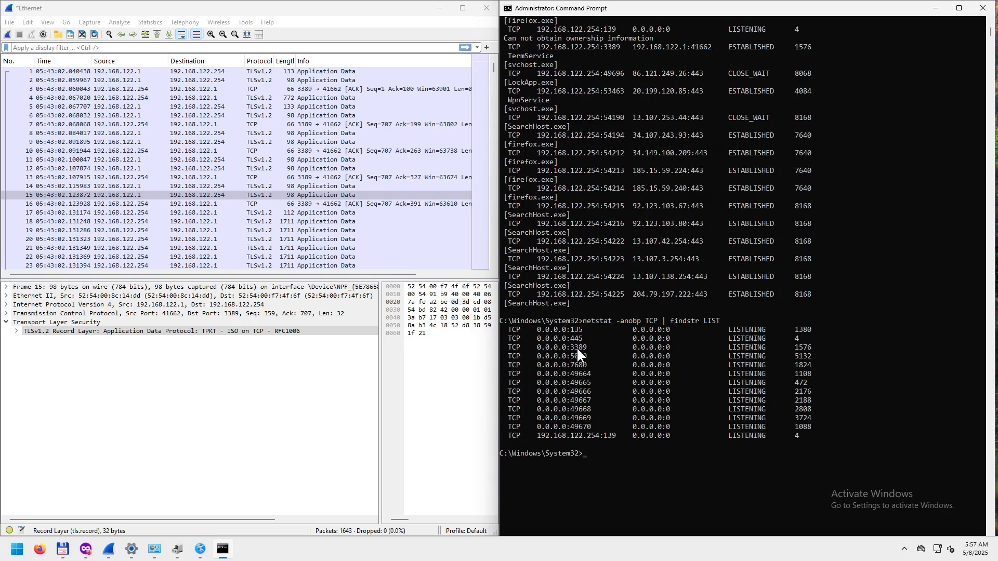
pyautogui.moveTo(549, 346); pyautogui.dragTo(602, 349)
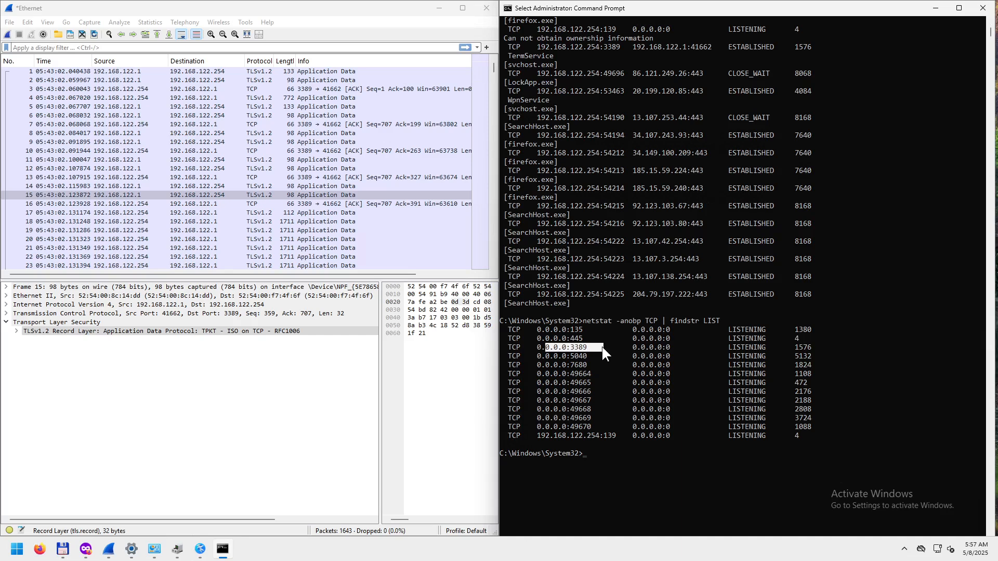
pyautogui.moveTo(538, 435); pyautogui.dragTo(809, 435)
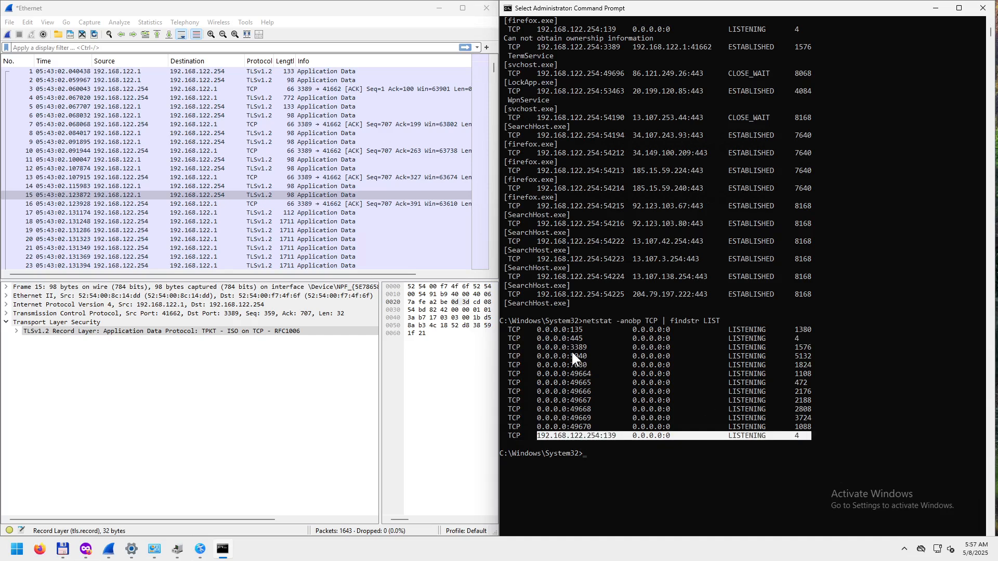
pyautogui.moveTo(536, 345); pyautogui.dragTo(809, 348)
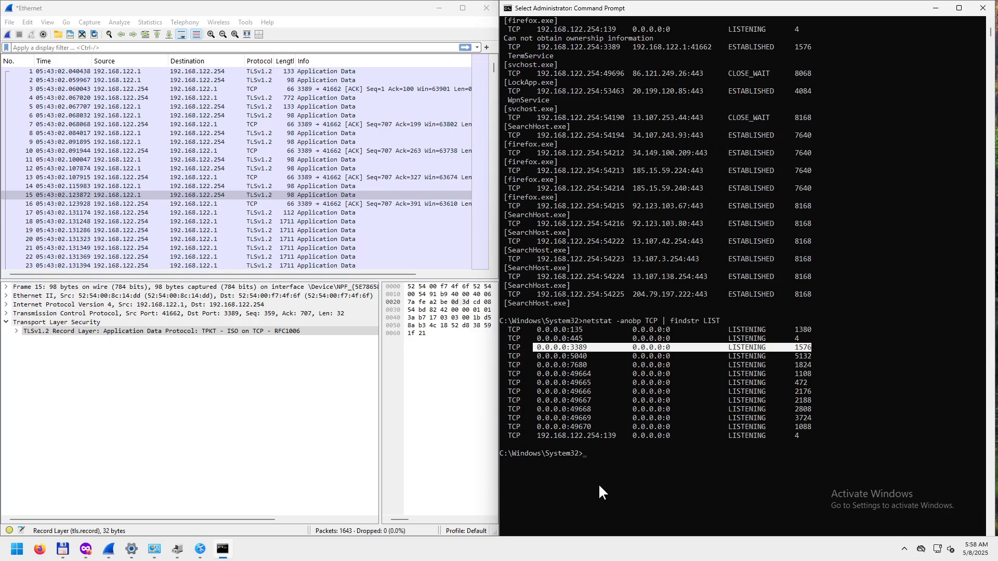
# - Open Task Manager beside Command Prompt, covering Wireshark, and display its process details list
pyautogui.rightClick(278, 552)
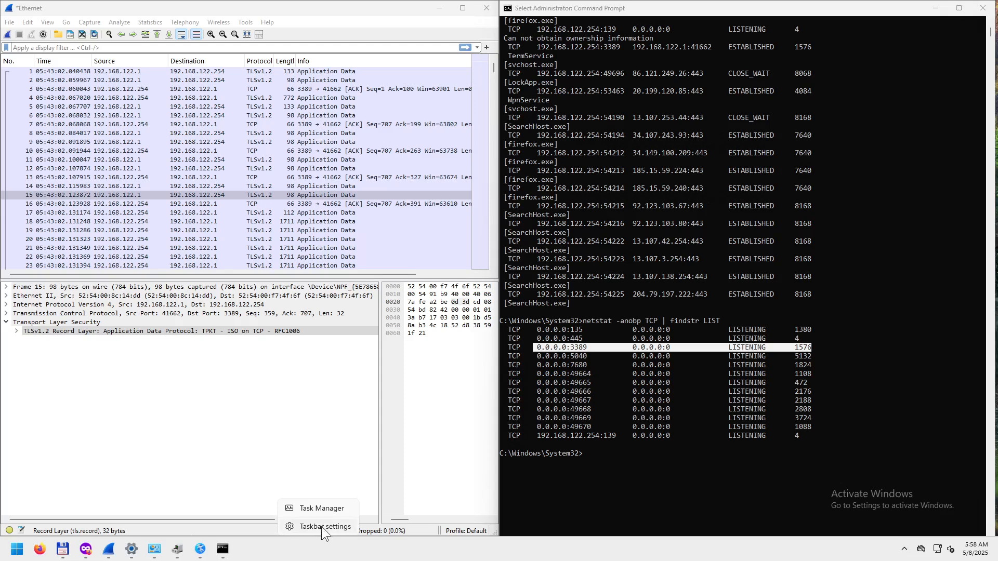
pyautogui.click(320, 507)
pyautogui.moveTo(279, 79); pyautogui.dragTo(1, 234)
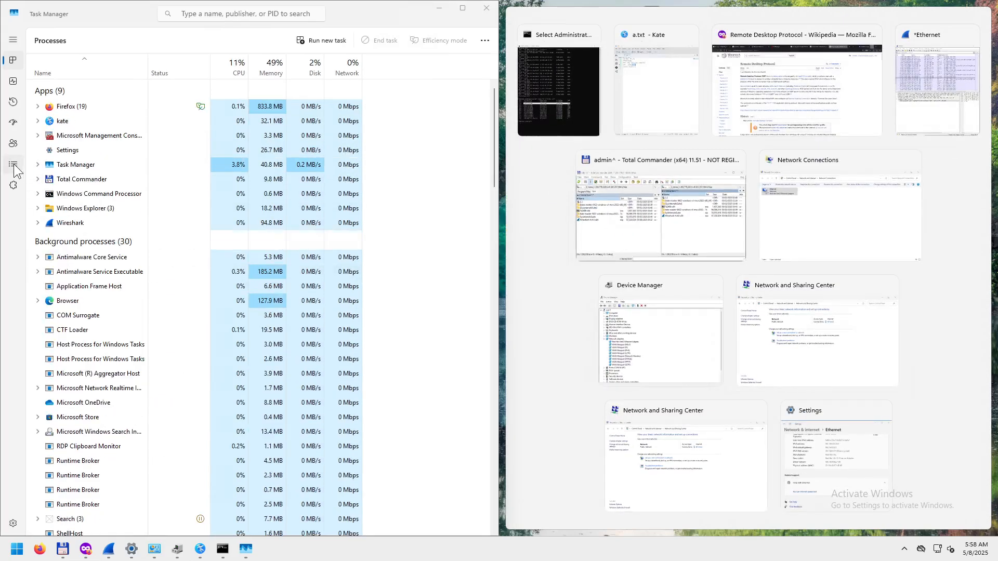
pyautogui.click(14, 165)
pyautogui.click(14, 165)
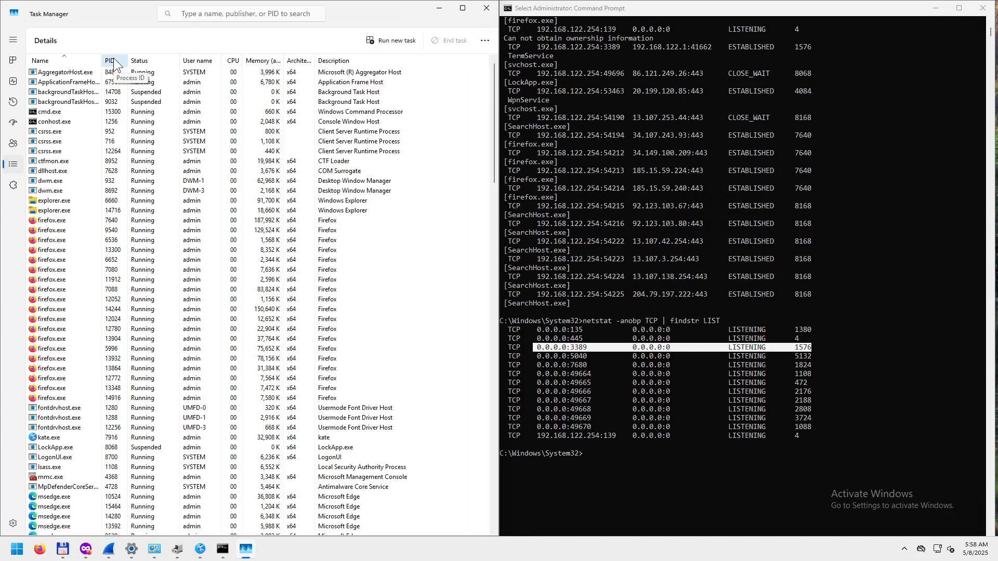
# - Move the PID column in front of the names, sort the processes by ascending PID, and select process 1576
pyautogui.moveTo(116, 63); pyautogui.dragTo(38, 59)
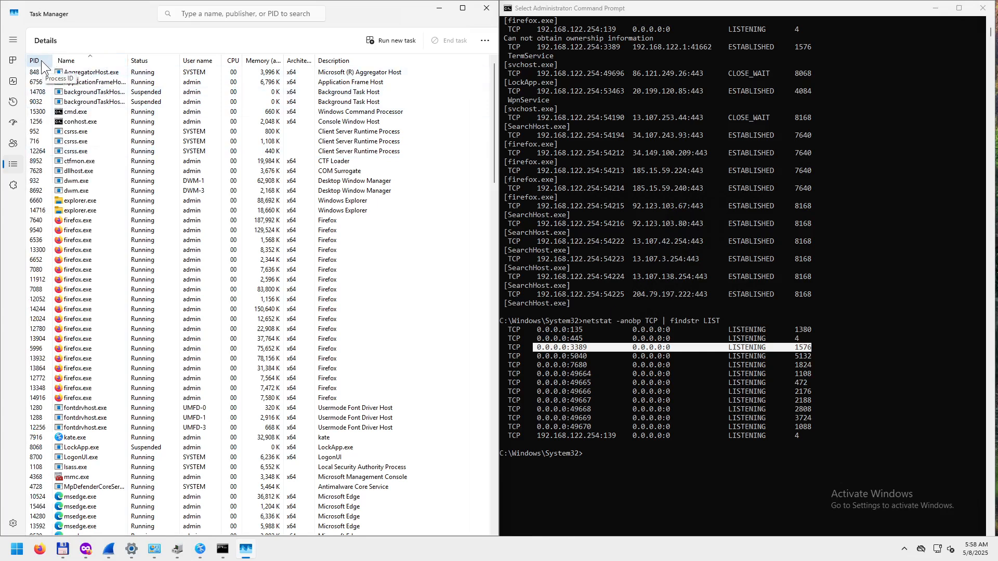
pyautogui.click(42, 60)
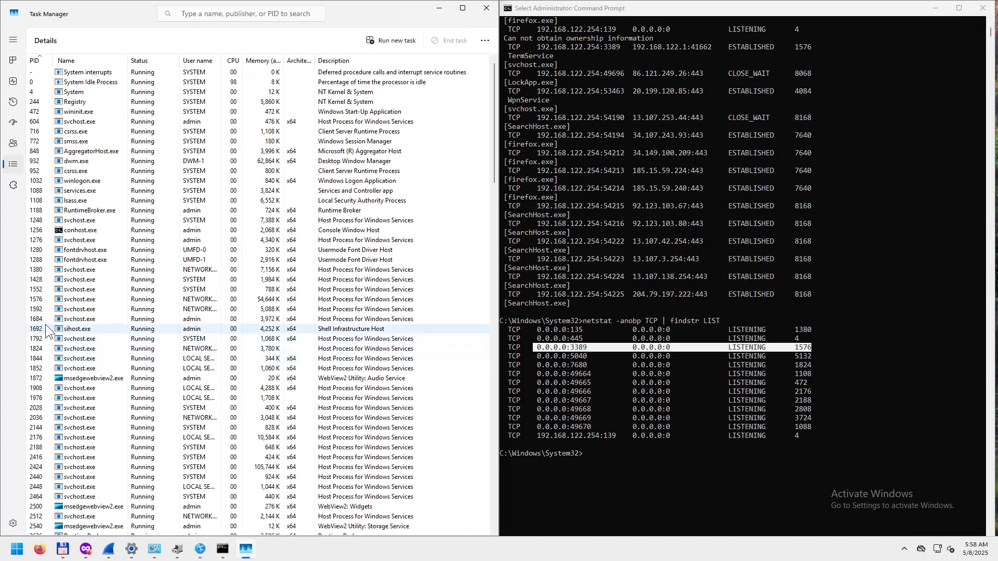
pyautogui.click(39, 298)
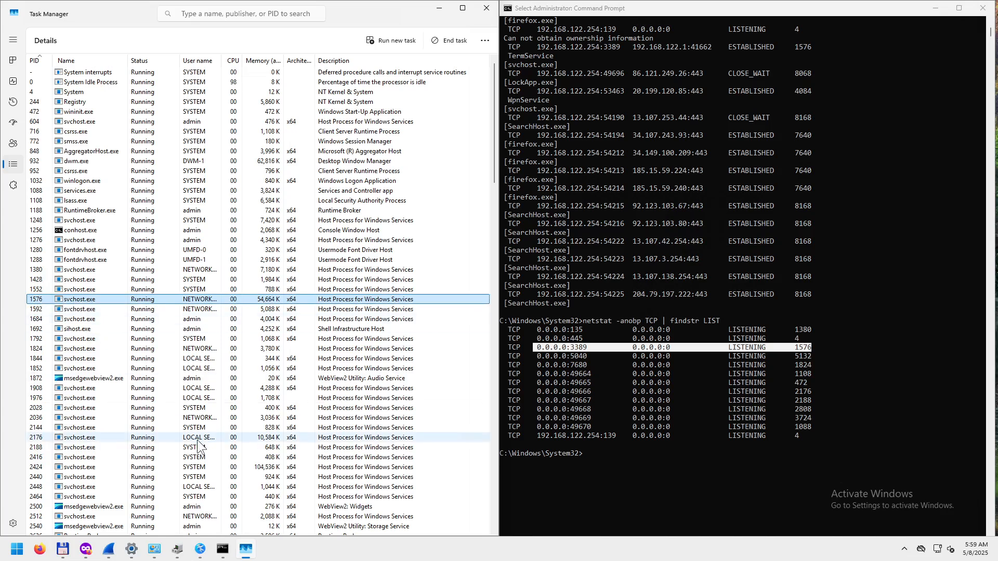
# - Switch to Total Commander, look inside the SysinternalsSuite folder in c:\temp\bin, and return to select the SysinternalsSuite zip
pyautogui.click(63, 550)
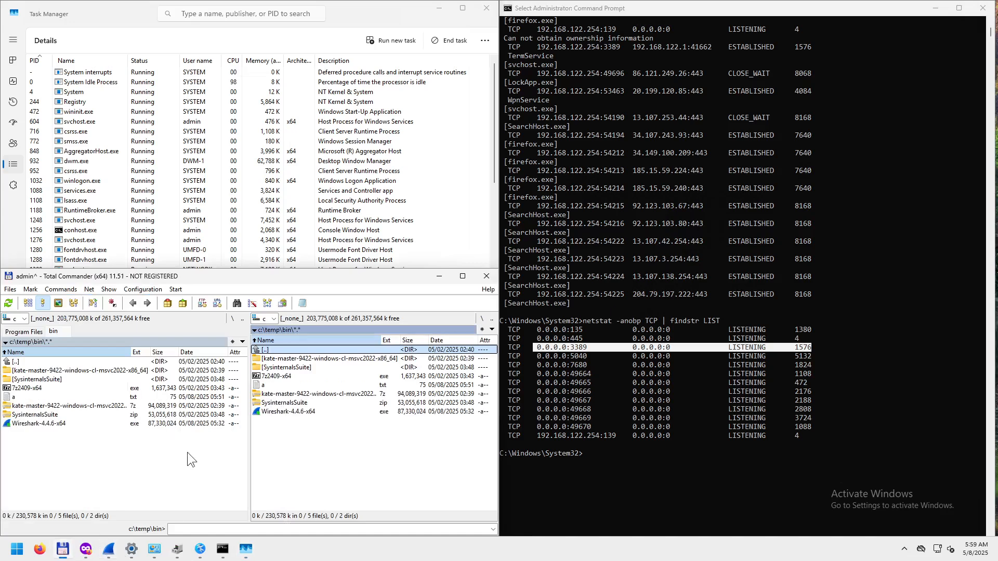
pyautogui.doubleClick(40, 381)
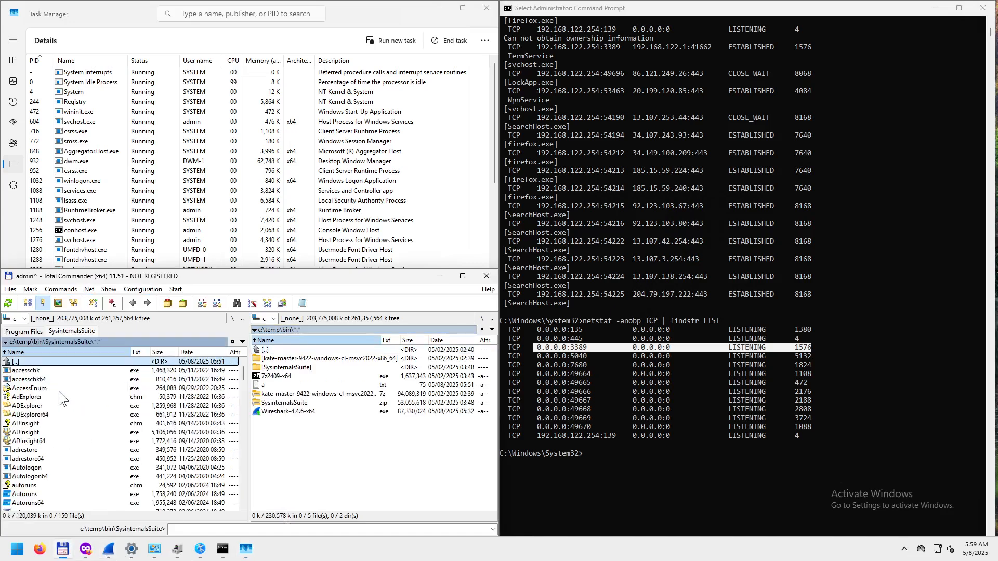
pyautogui.doubleClick(26, 361)
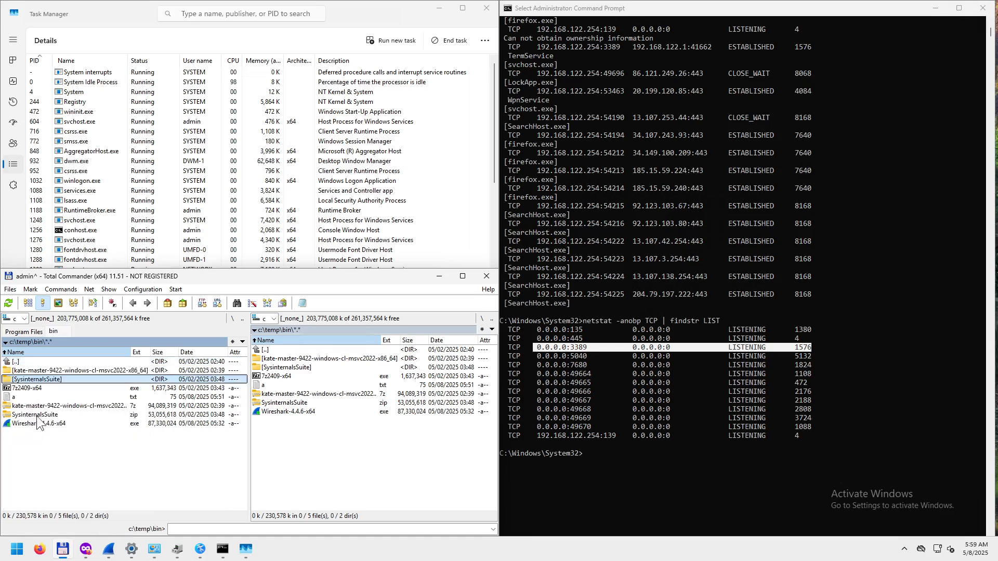
pyautogui.click(41, 416)
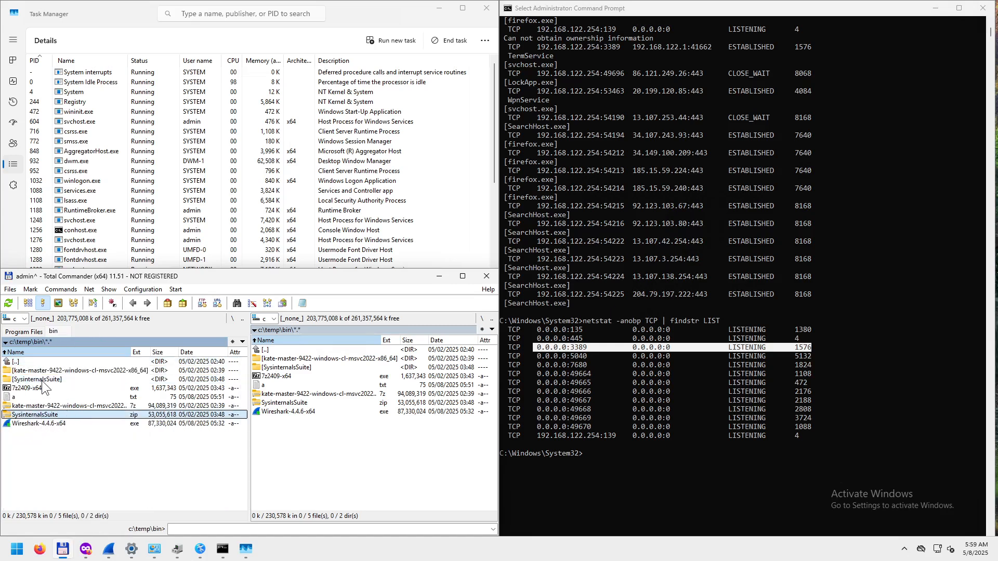
# - Switch to Firefox, search for sysinternals suite in a new tab, and open Microsoft's Sysinternals Suite page
pyautogui.click(86, 549)
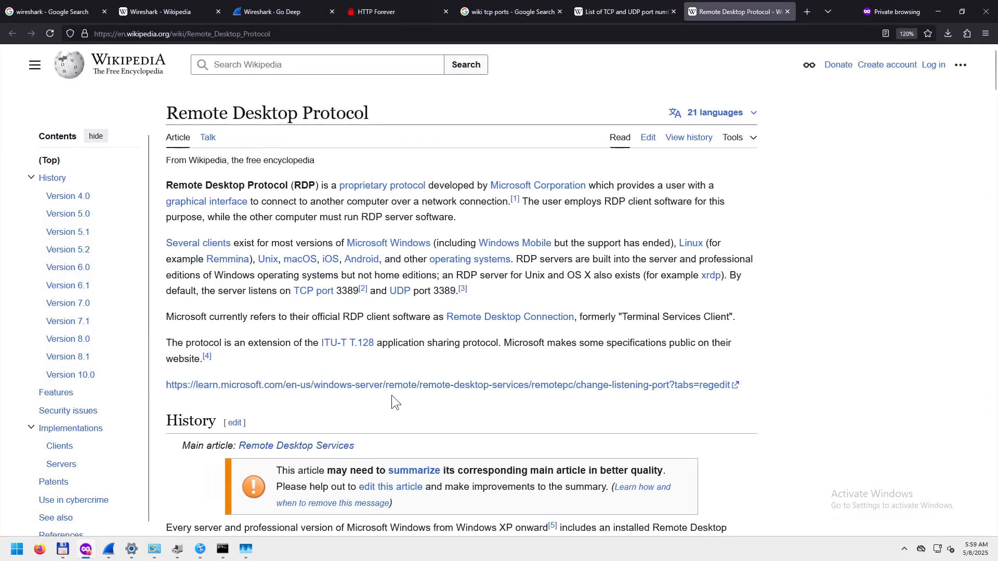
pyautogui.hotkey('ctrl', 't')
pyautogui.write('s')
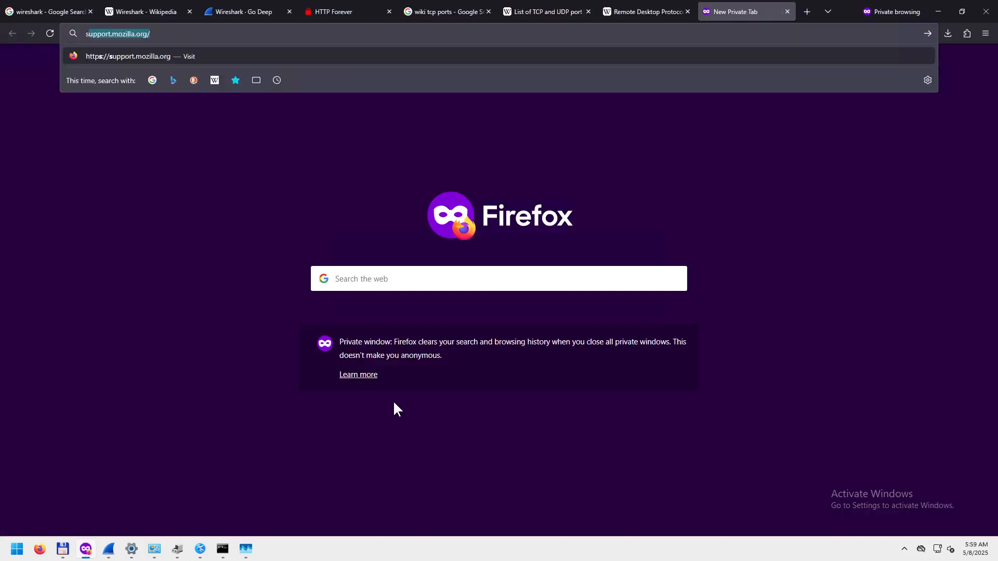
pyautogui.write('ysinternal')
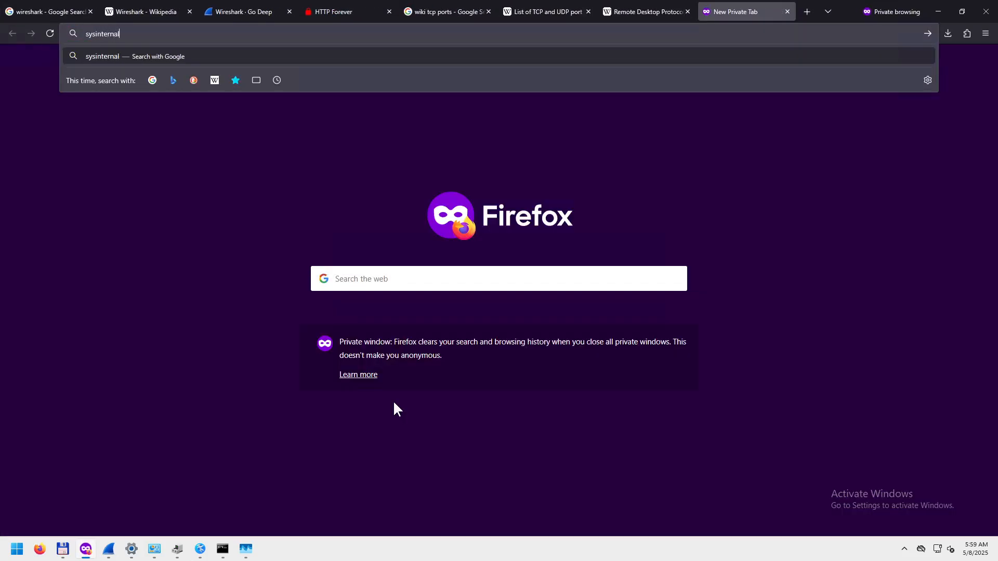
pyautogui.write('s suite')
pyautogui.press('Return')
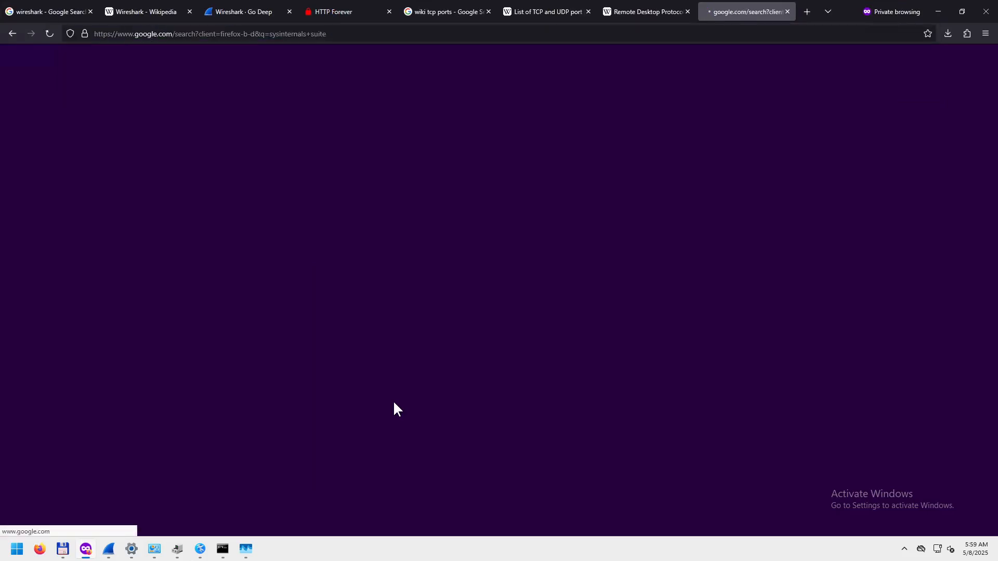
pyautogui.click(196, 160)
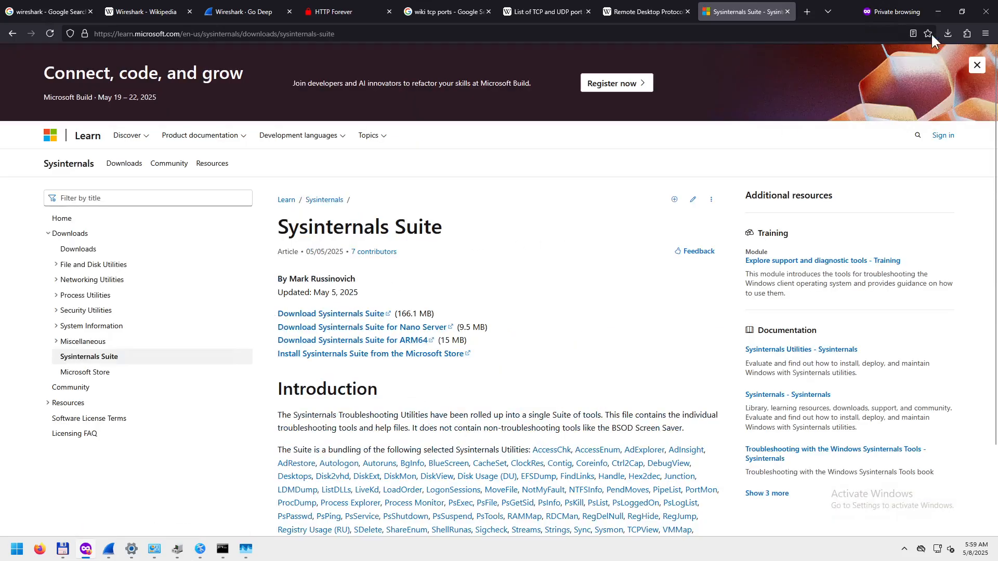
# - Leave Firefox for Total Commander, open the extracted SysinternalsSuite folder, and launch procexp.exe
pyautogui.click(930, 18)
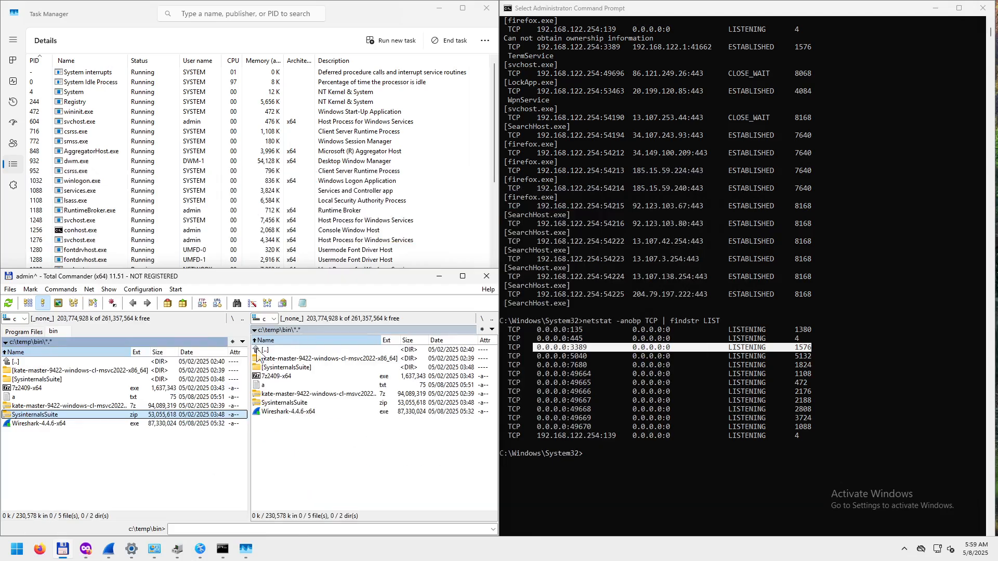
pyautogui.doubleClick(56, 380)
pyautogui.click(71, 397)
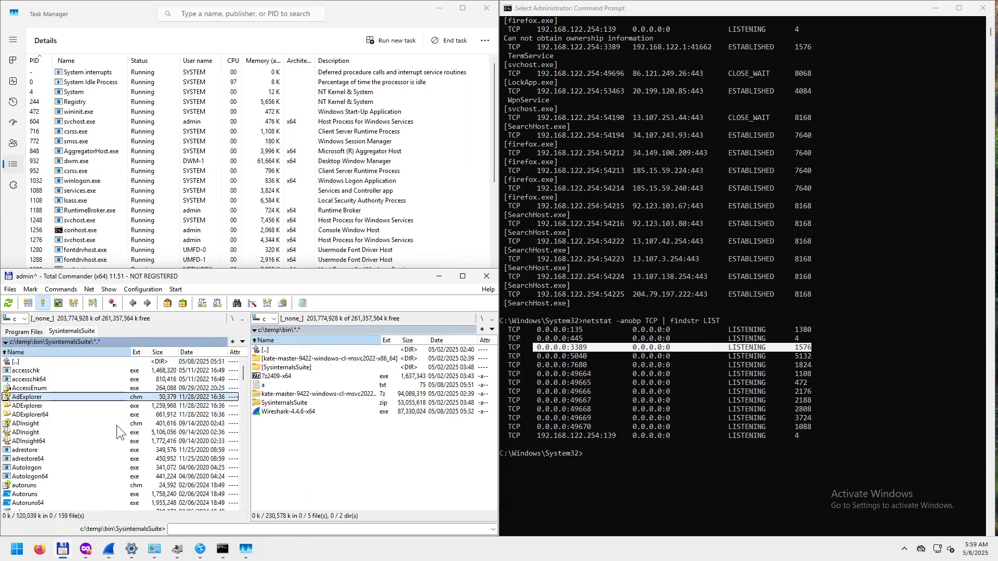
pyautogui.write('proce')
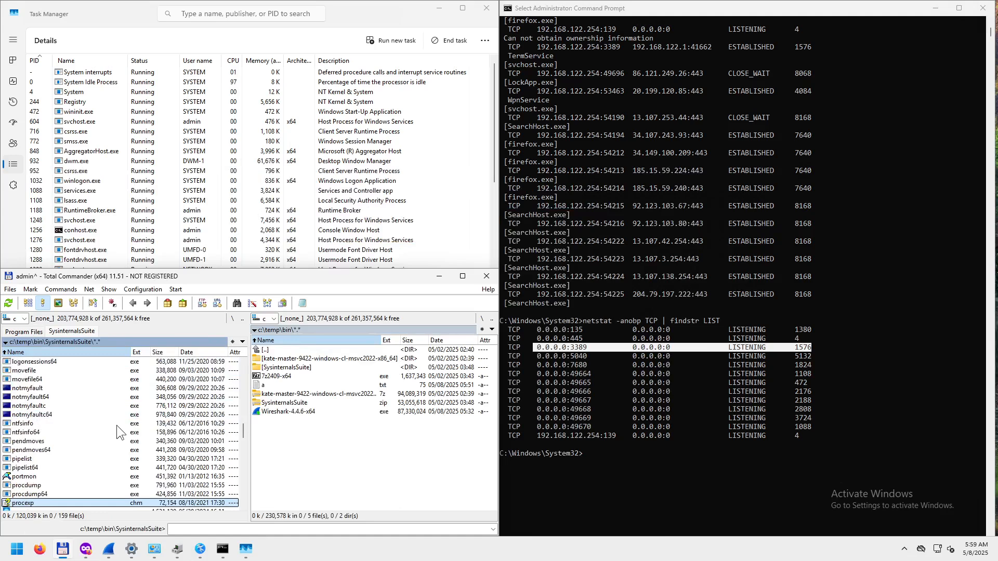
pyautogui.scroll(-3, 120, 444)
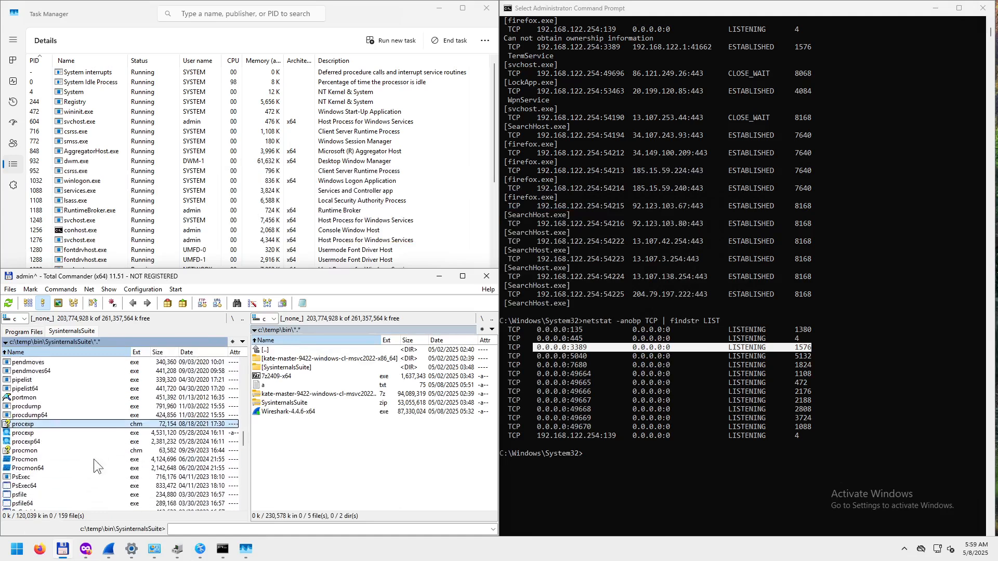
pyautogui.doubleClick(25, 434)
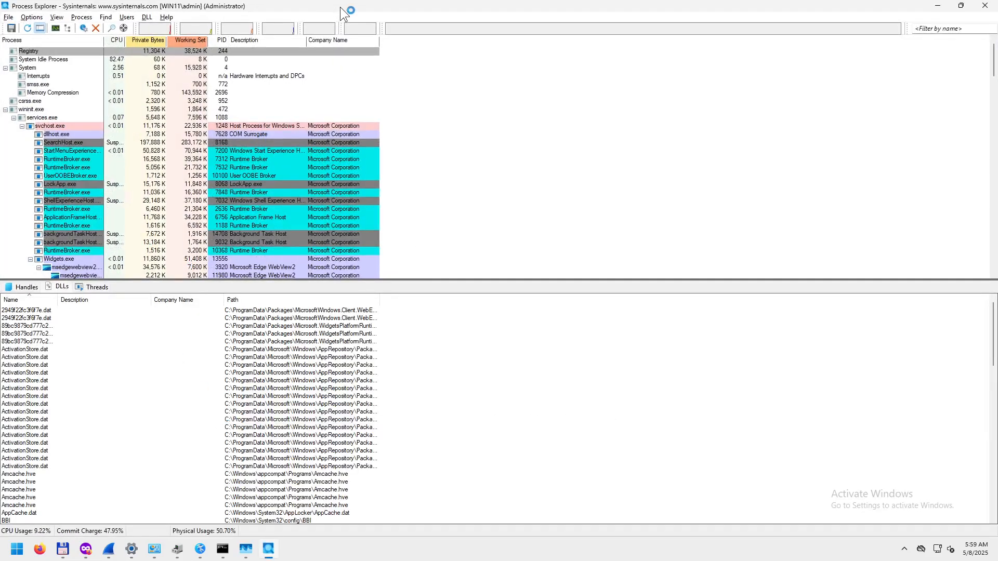
# - Place Process Explorer beside Command Prompt, sort its processes by ascending PID, and select process 1576
pyautogui.moveTo(320, 11); pyautogui.dragTo(3, 244)
pyautogui.click(248, 9)
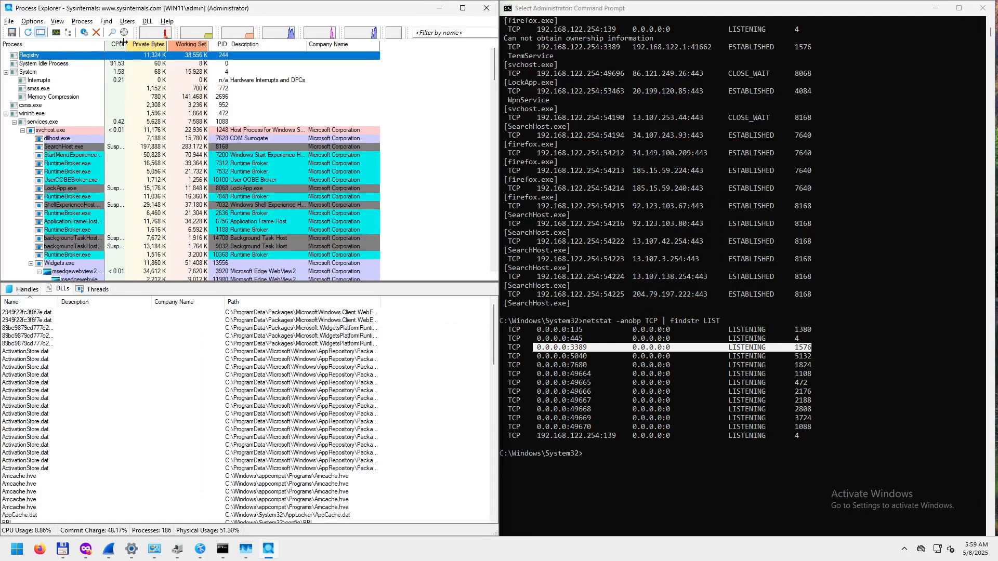
pyautogui.click(220, 44)
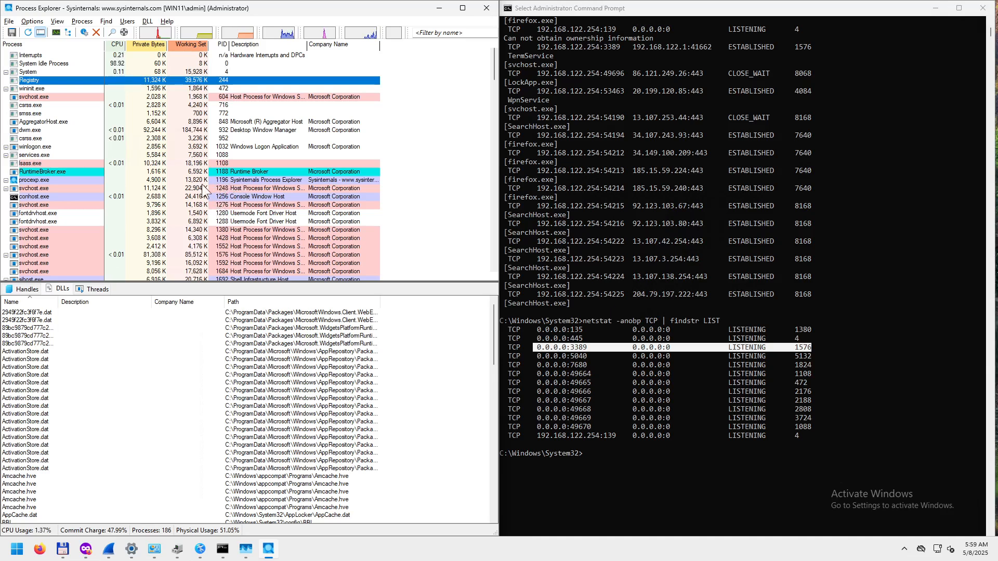
pyautogui.click(224, 254)
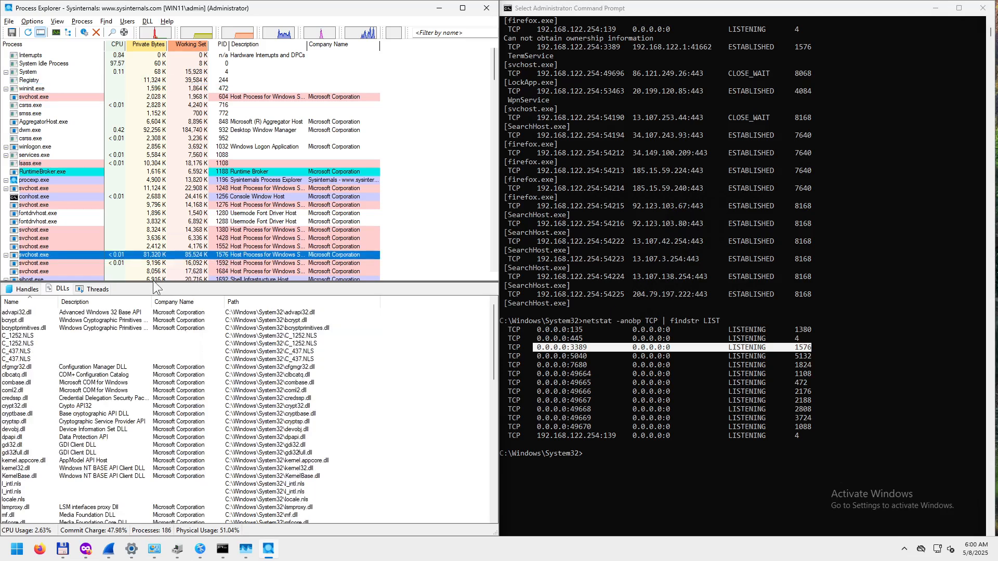
# - Examine the command line, path and hosted services of the svchost.exe processes with PIDs 1576 and 1380
pyautogui.moveTo(33, 257)
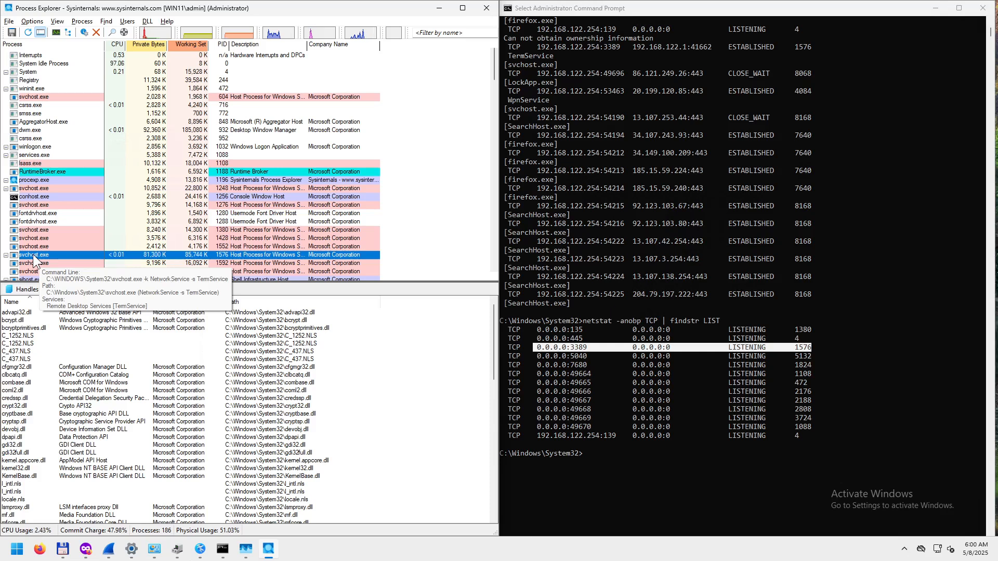
pyautogui.moveTo(36, 235)
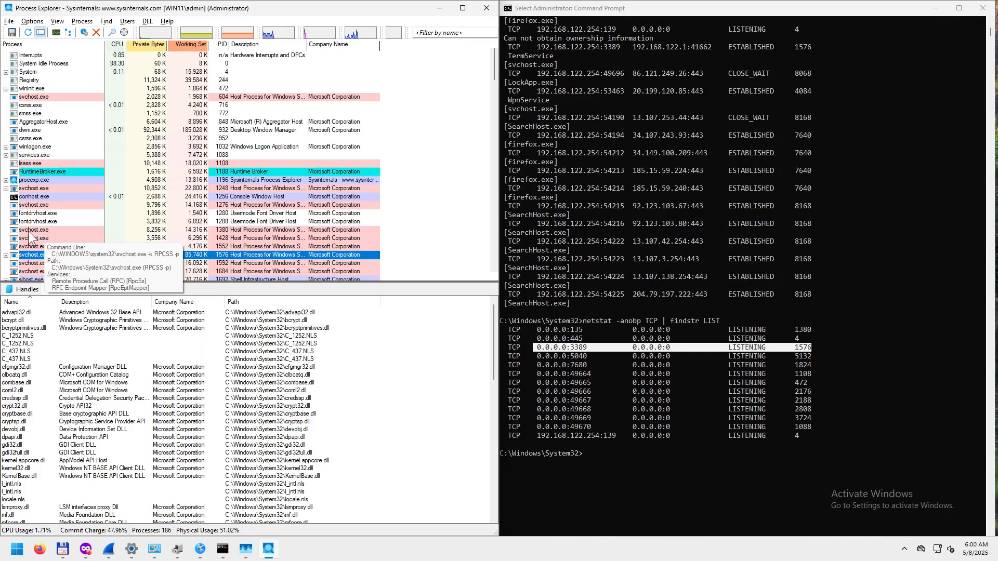
pyautogui.click(25, 229)
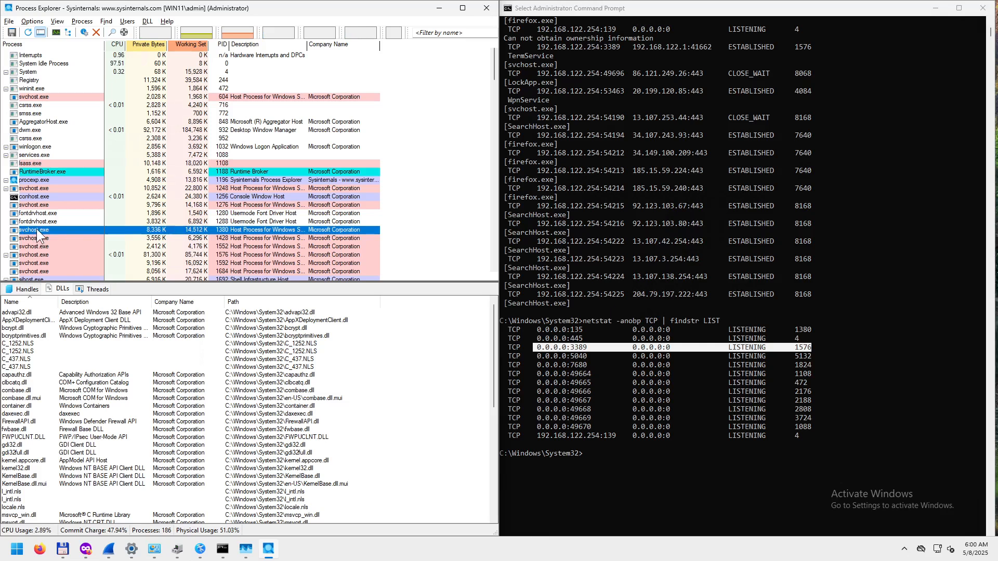
pyautogui.moveTo(42, 234)
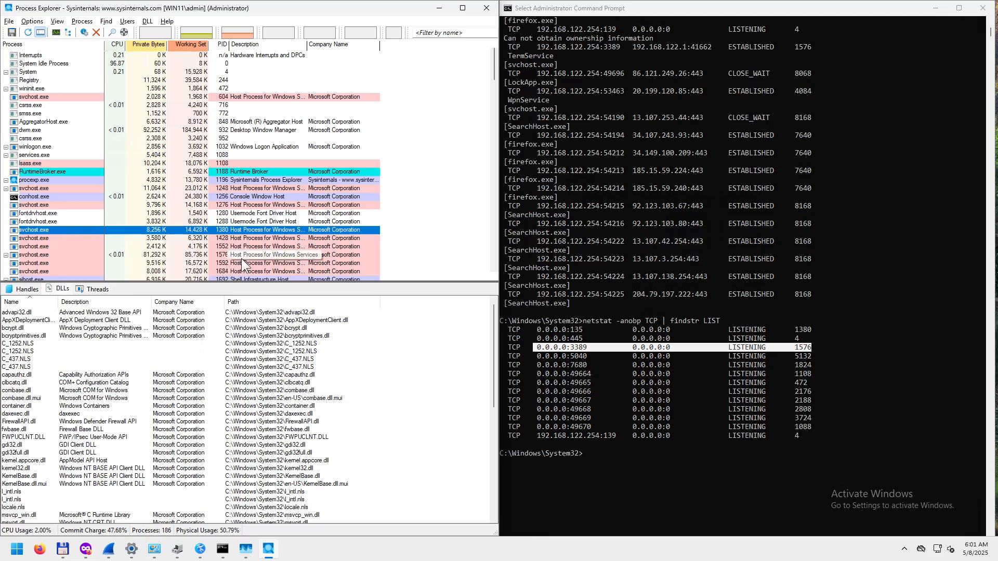
pyautogui.click(222, 257)
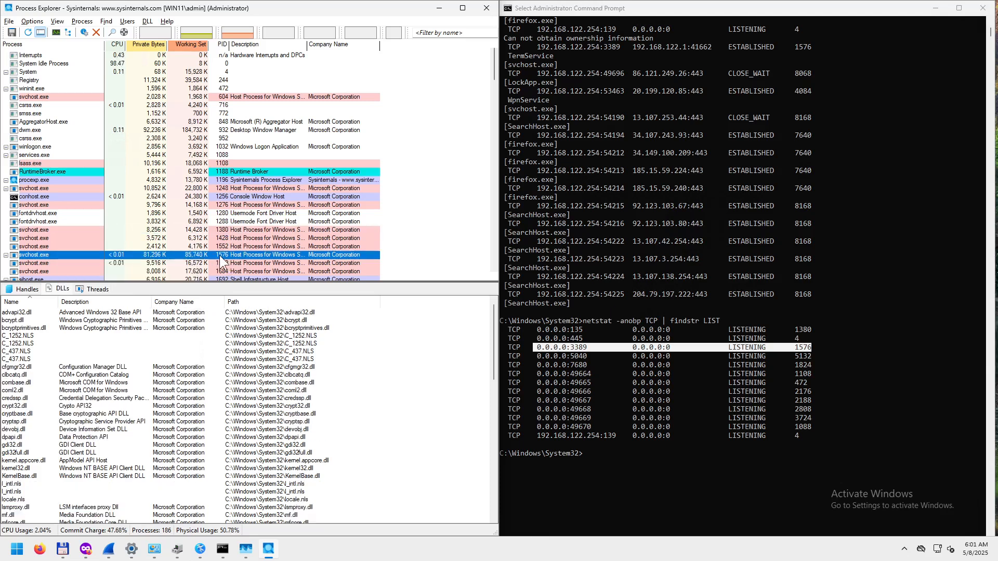
pyautogui.moveTo(85, 257)
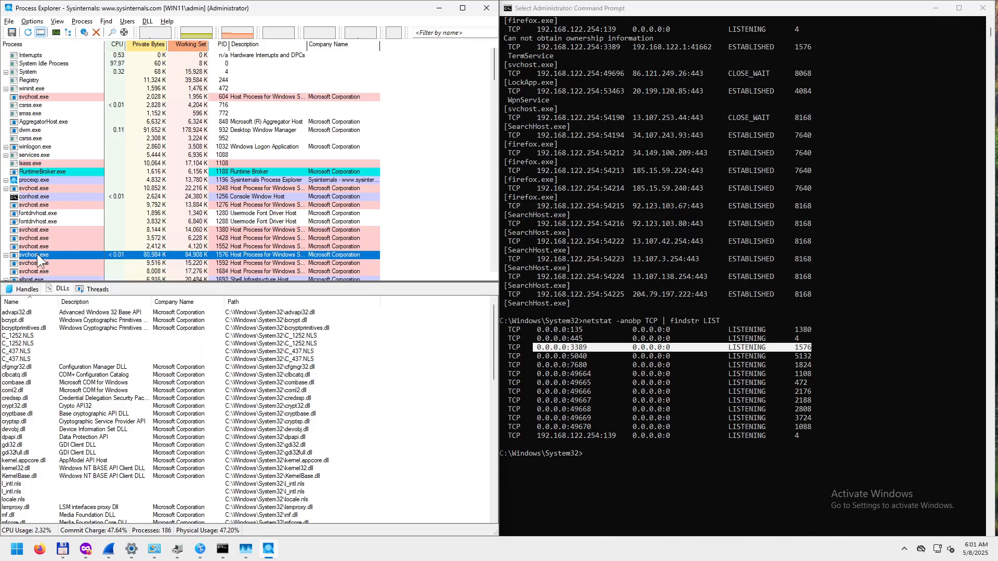
pyautogui.moveTo(47, 257)
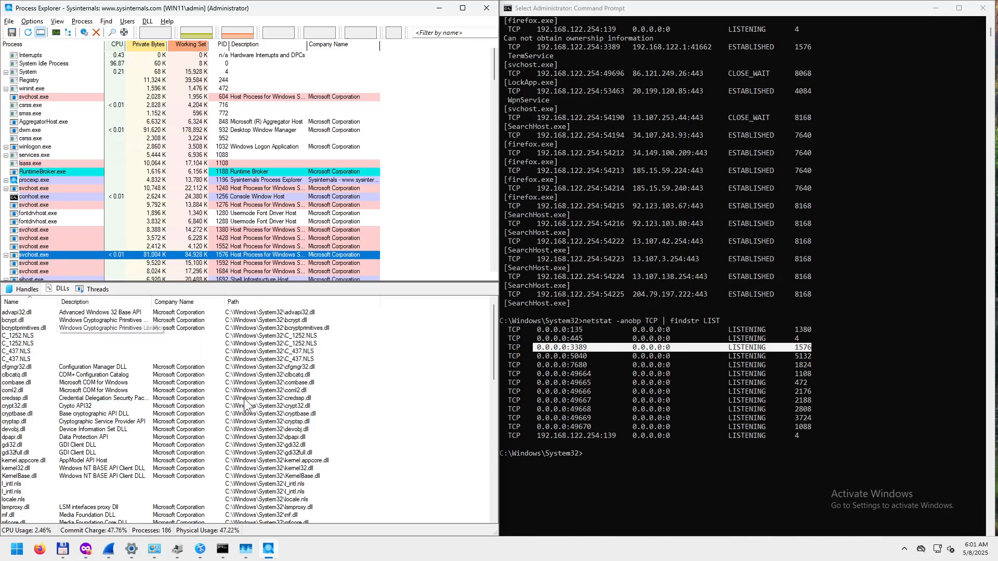
# - Minimize Process Explorer, Total Commander and Task Manager to return to Wireshark, and select packet 15
pyautogui.click(440, 8)
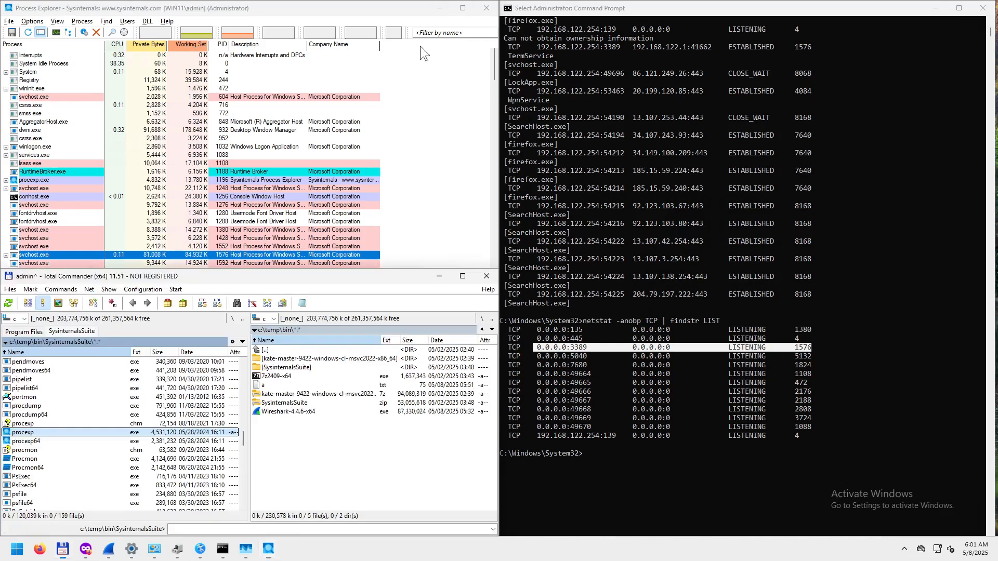
pyautogui.click(446, 280)
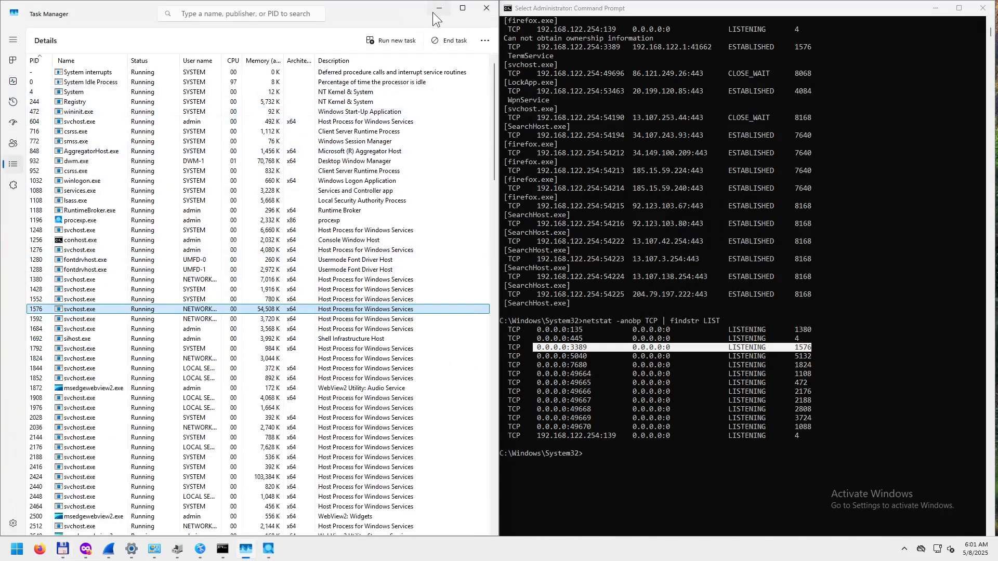
pyautogui.click(435, 10)
pyautogui.click(89, 195)
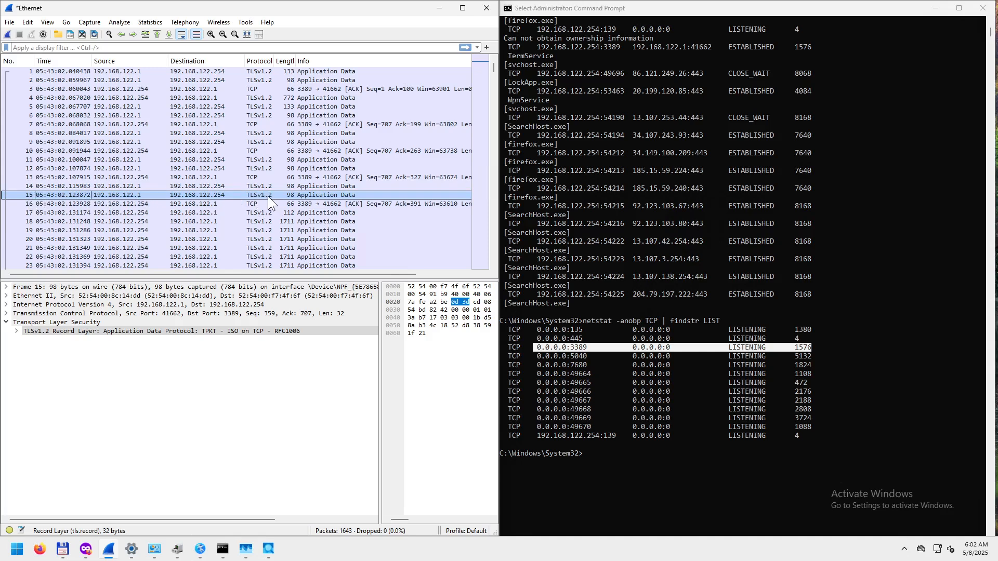
# - Switch to Firefox, show the Remote Desktop Protocol Wikipedia article, and highlight its default TCP port number while reading the introduction
pyautogui.click(86, 549)
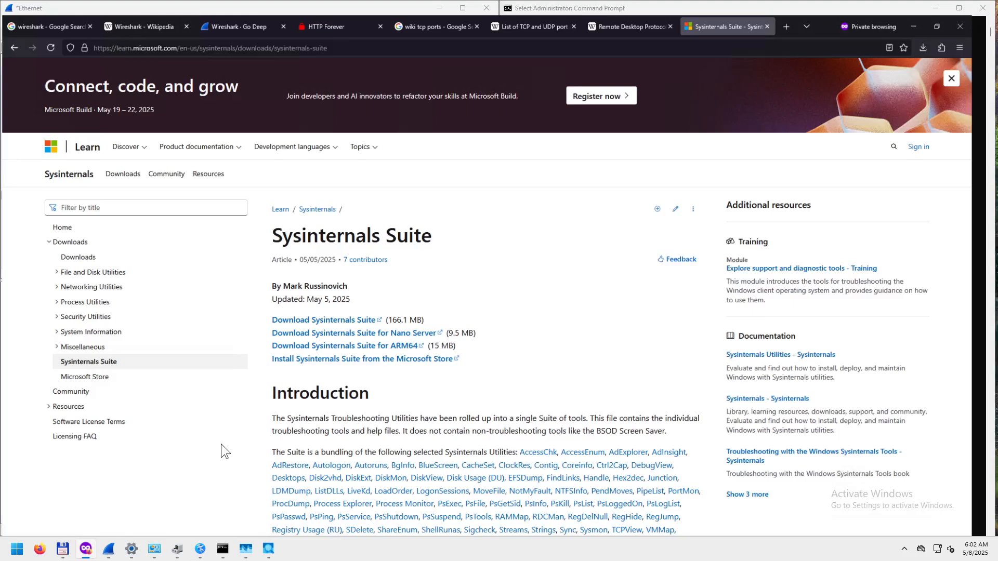
pyautogui.click(625, 14)
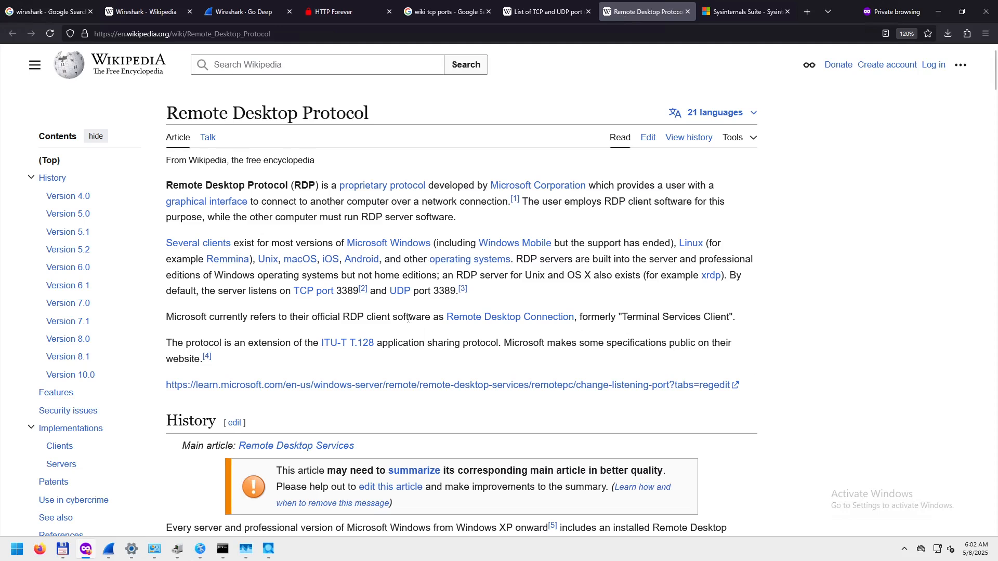
pyautogui.doubleClick(343, 289)
pyautogui.scroll(-3, 819, 304)
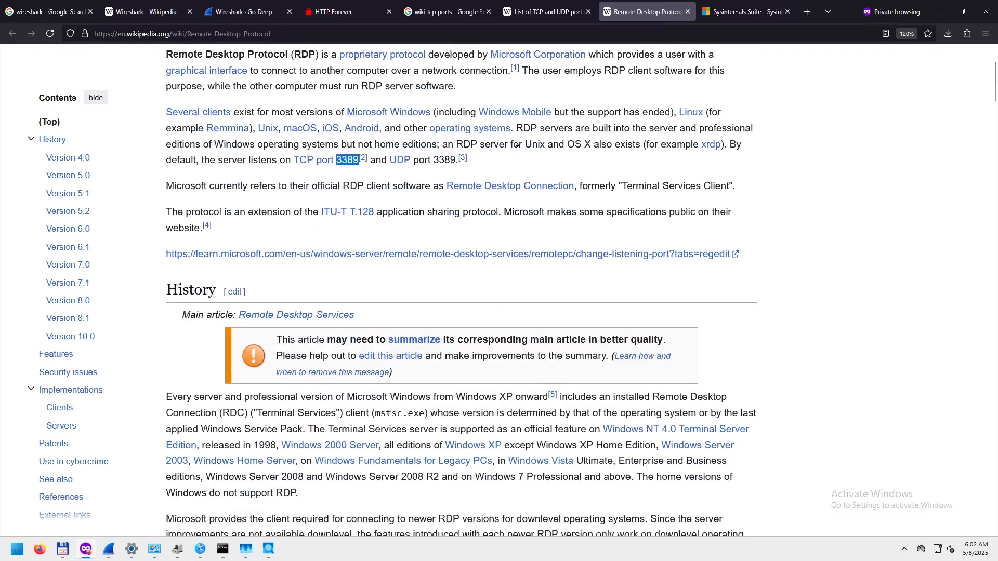
pyautogui.scroll(2, 518, 151)
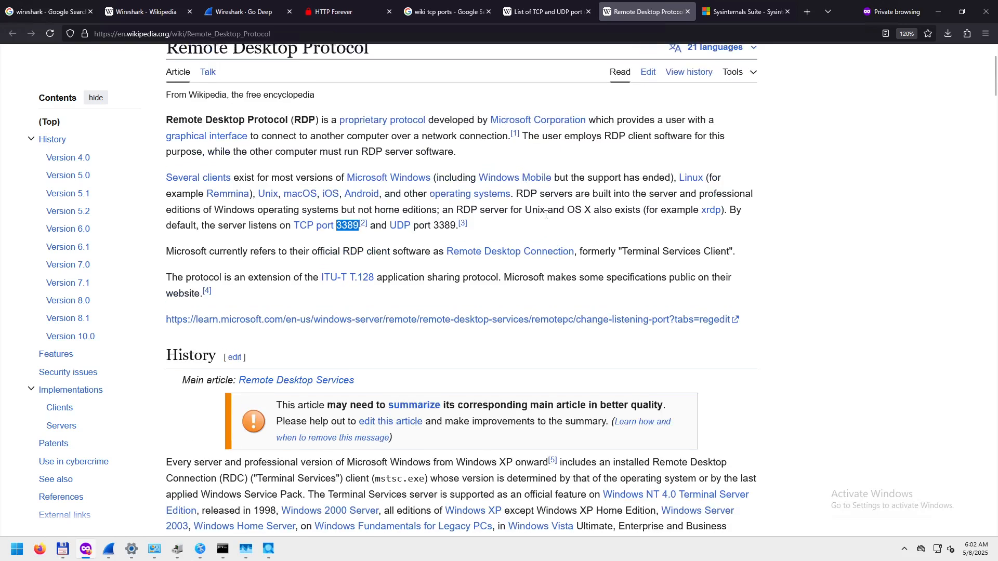
pyautogui.scroll(2, 538, 221)
pyautogui.moveTo(713, 283)
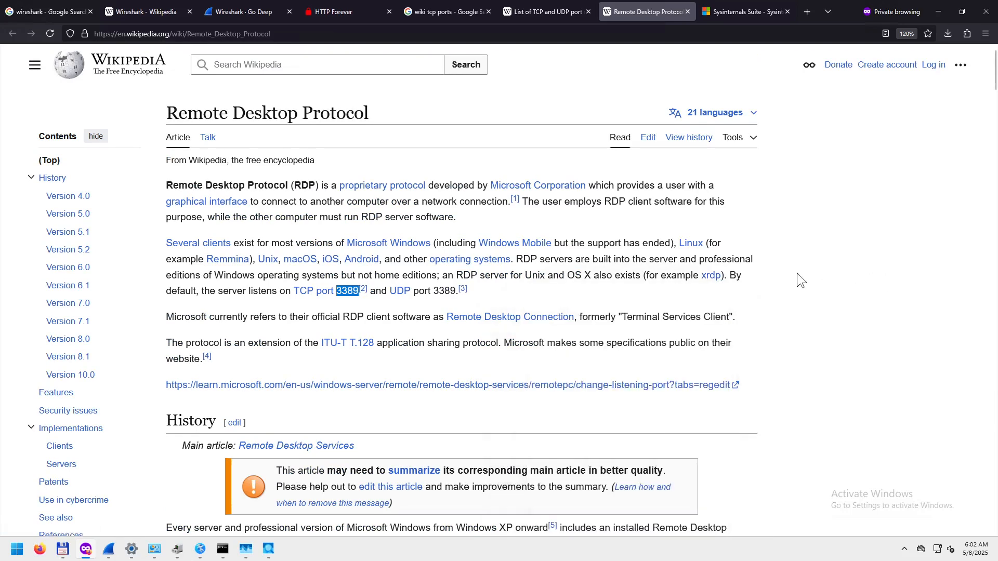
# - Return to Wireshark, maximize its window, and widen the packet bytes pane to show the full hex and ASCII columns
pyautogui.click(938, 11)
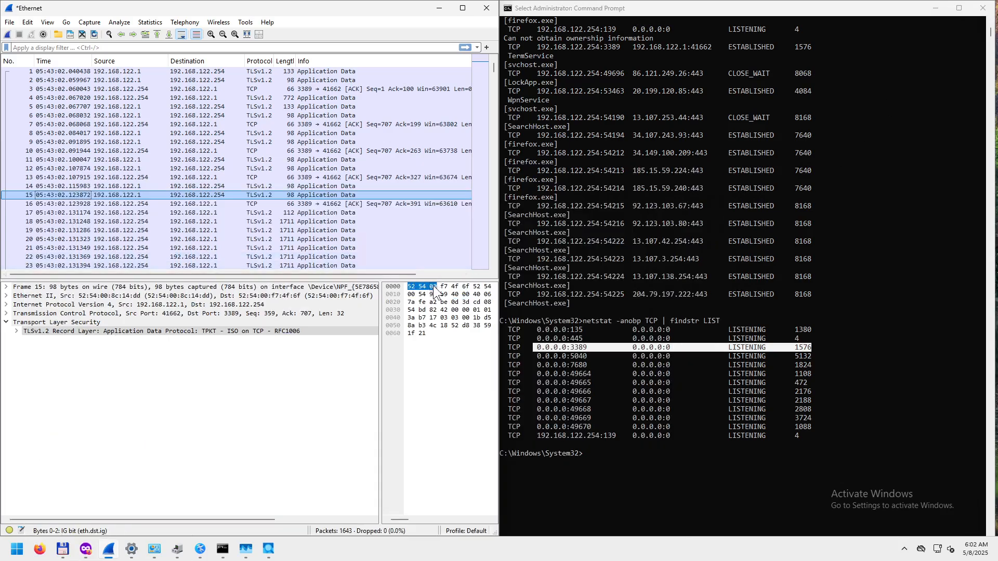
pyautogui.click(462, 8)
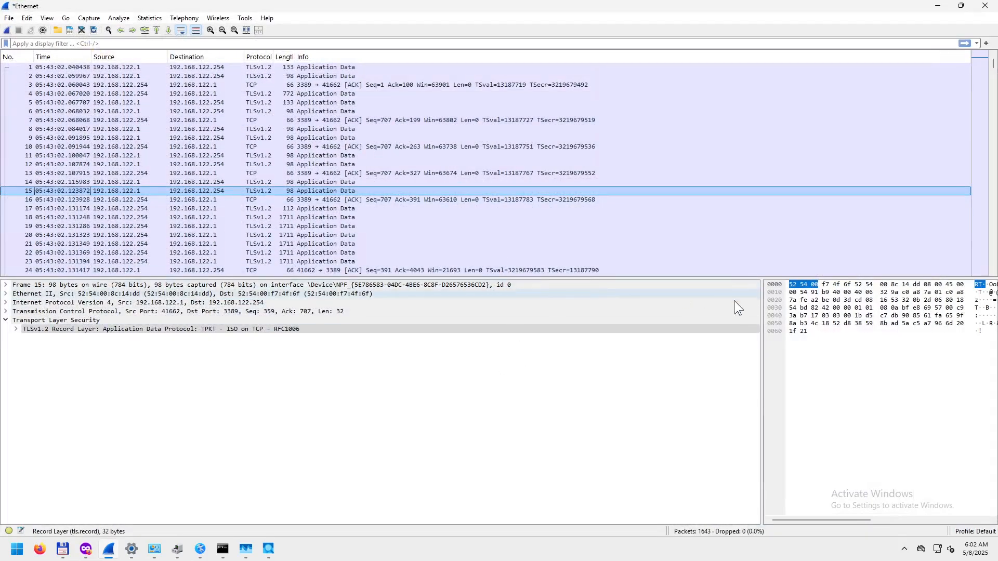
pyautogui.moveTo(762, 338); pyautogui.dragTo(525, 341)
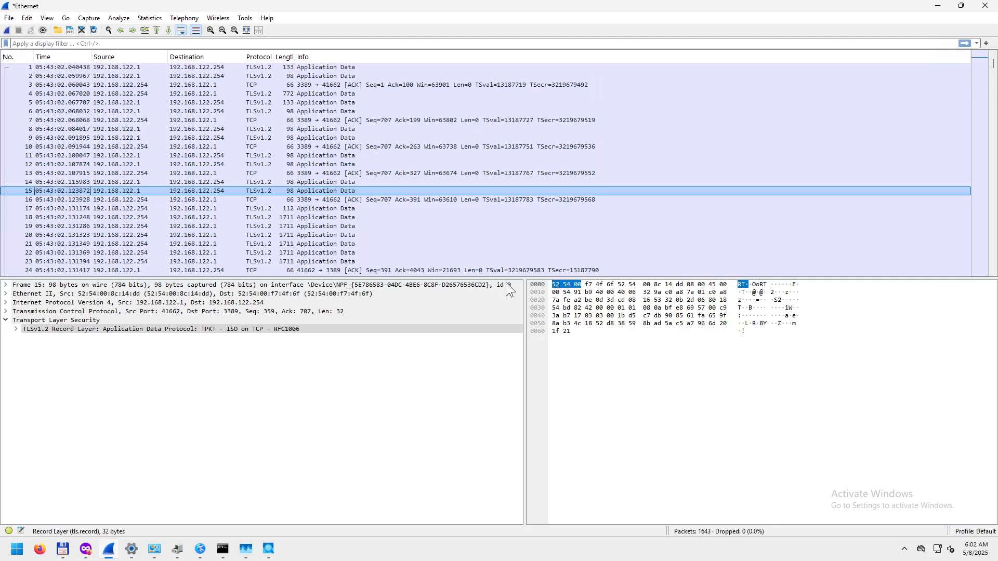
# - Highlight all bytes of frame 15, and inspect which protocol fields its first and last bytes belong to
pyautogui.click(447, 286)
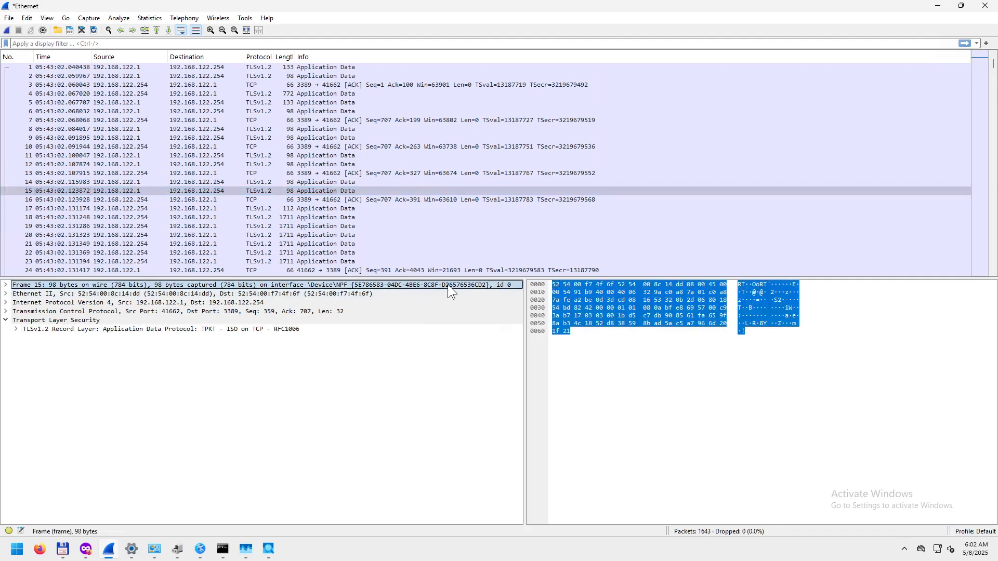
pyautogui.click(558, 286)
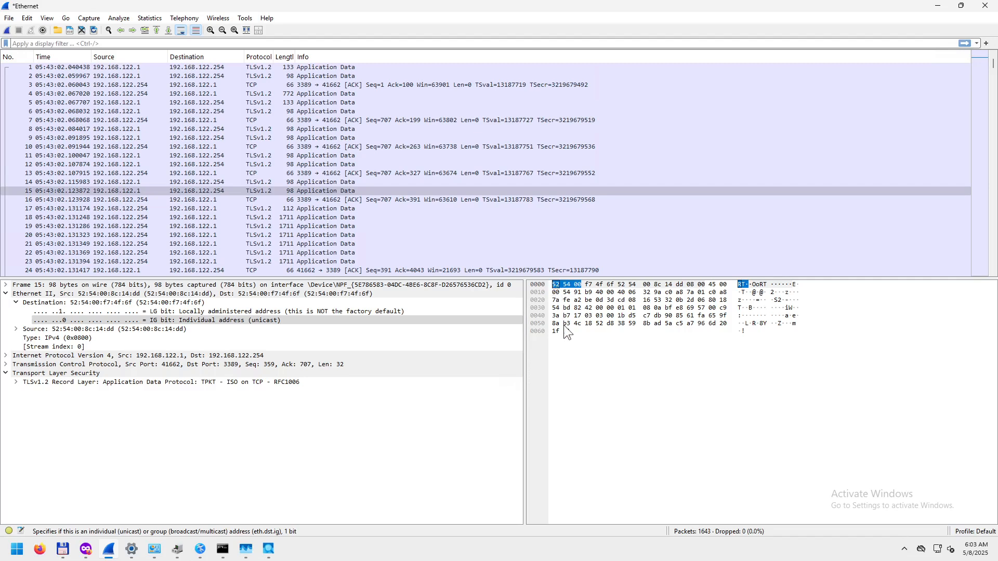
pyautogui.click(567, 332)
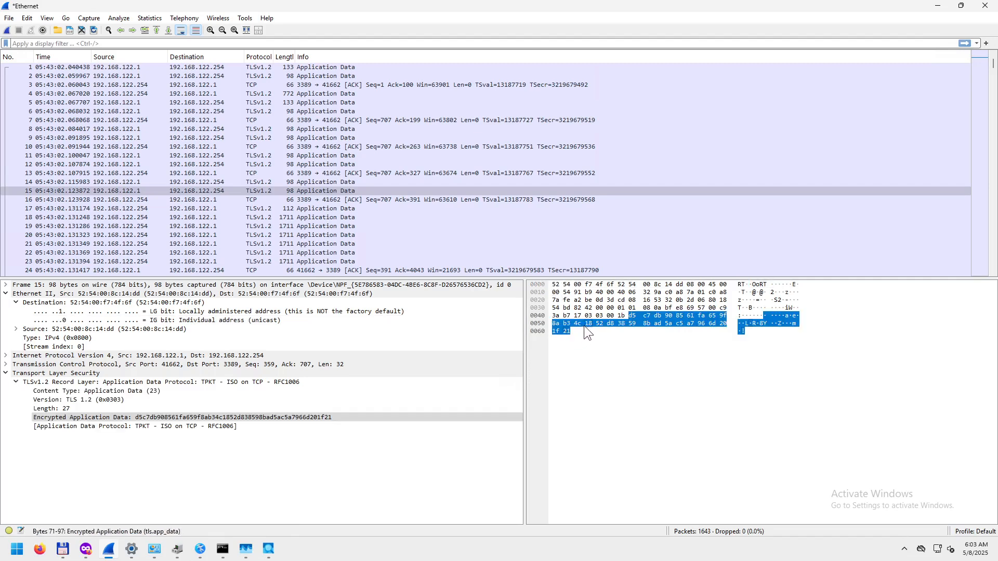
pyautogui.click(558, 288)
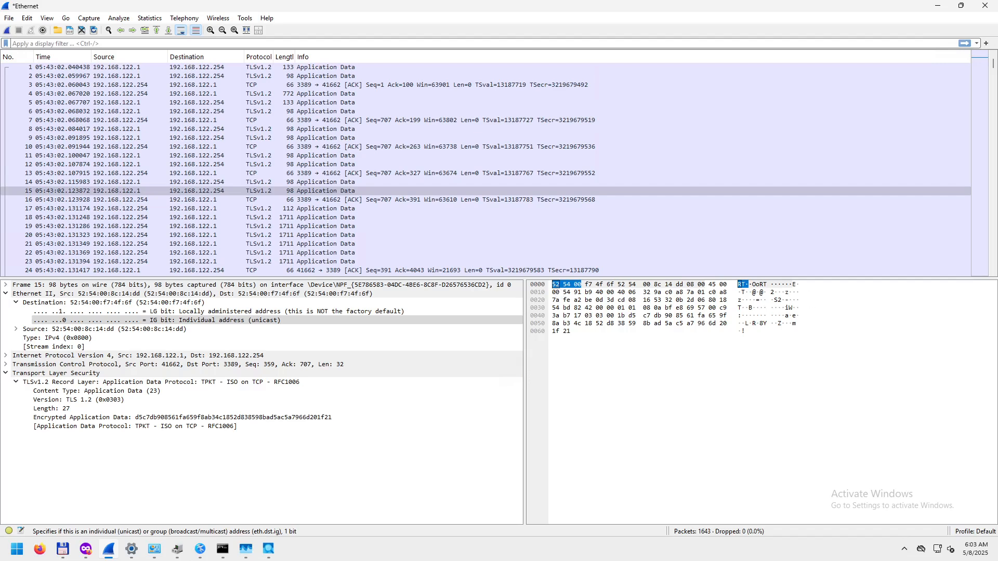
# - Open Calculator in Programmer mode and enter the hexadecimal value 52, the first byte of packet 15
pyautogui.click(17, 552)
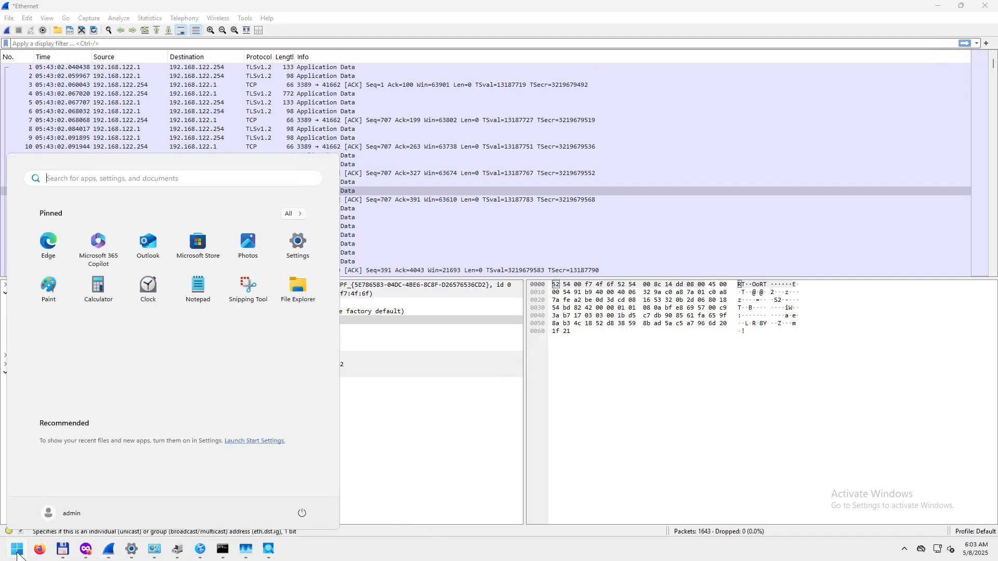
pyautogui.click(99, 286)
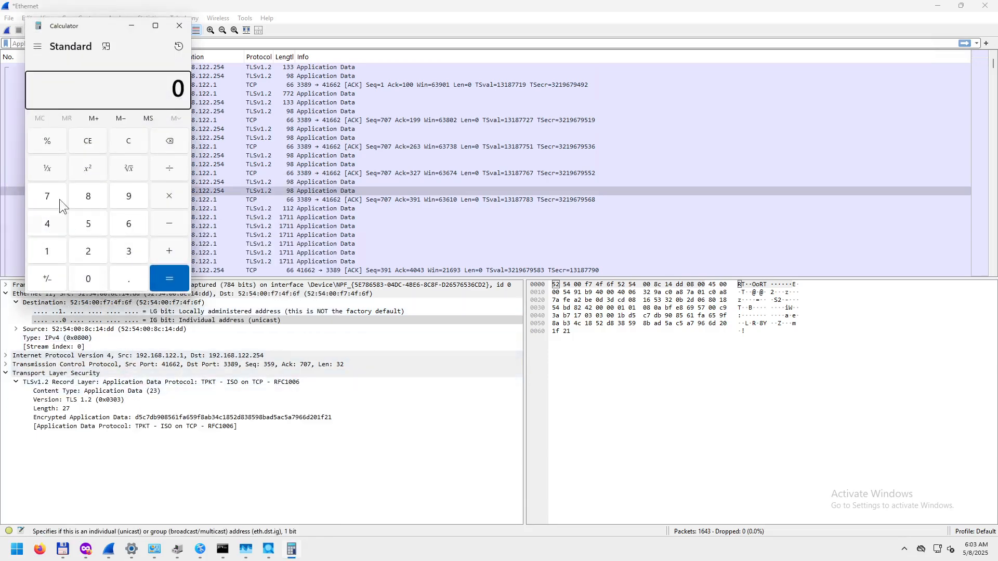
pyautogui.click(38, 46)
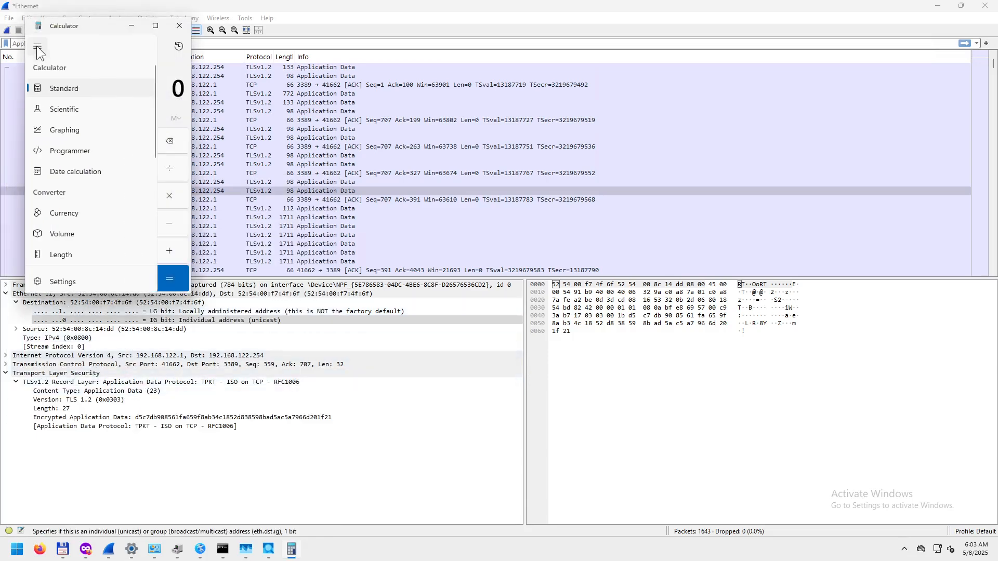
pyautogui.click(37, 48)
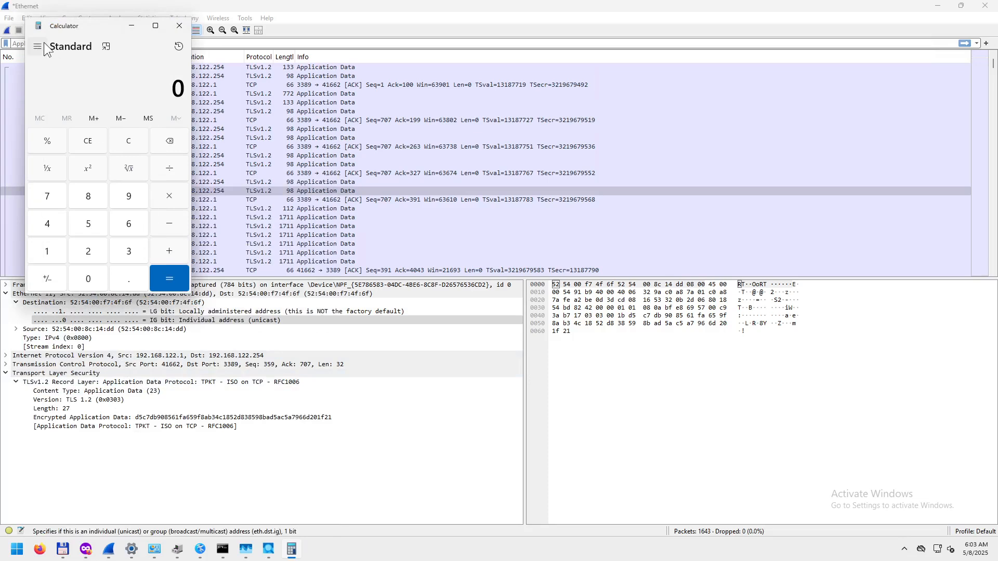
pyautogui.click(34, 47)
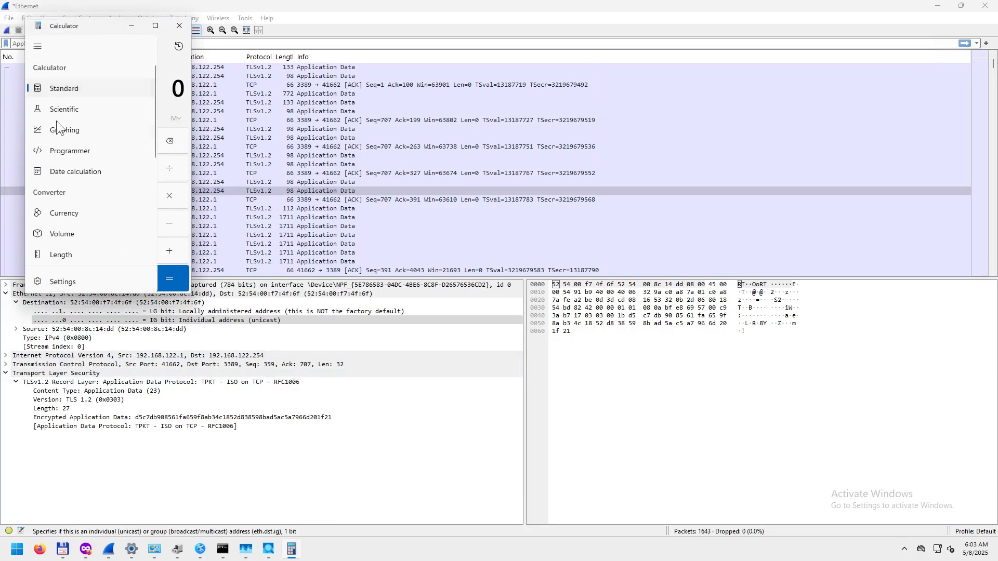
pyautogui.click(77, 152)
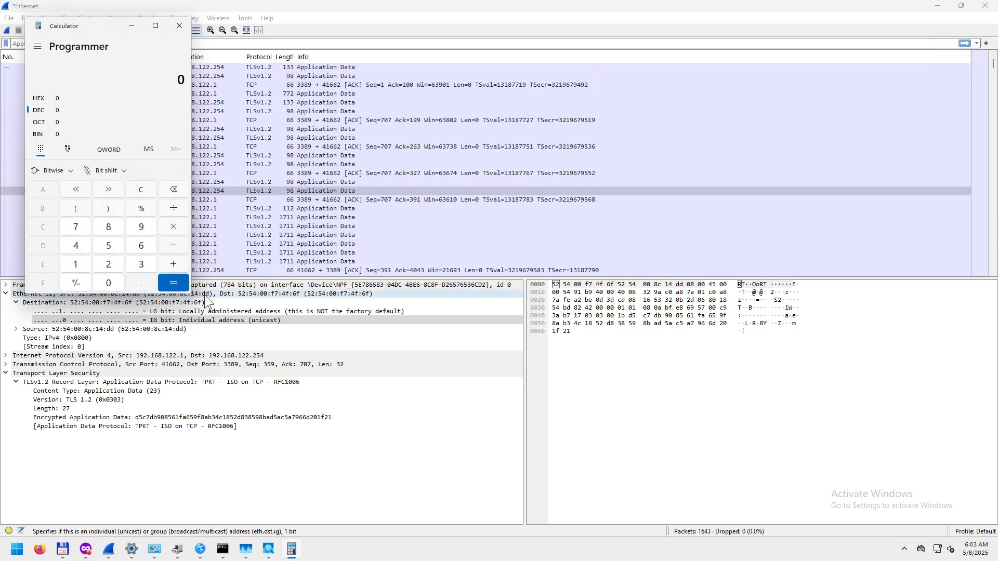
pyautogui.click(36, 98)
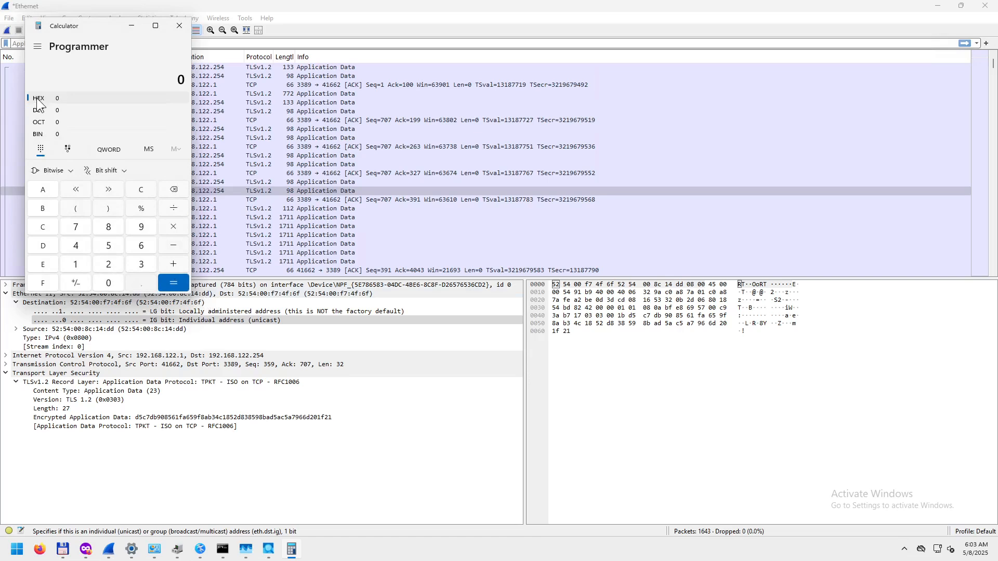
pyautogui.write('52')
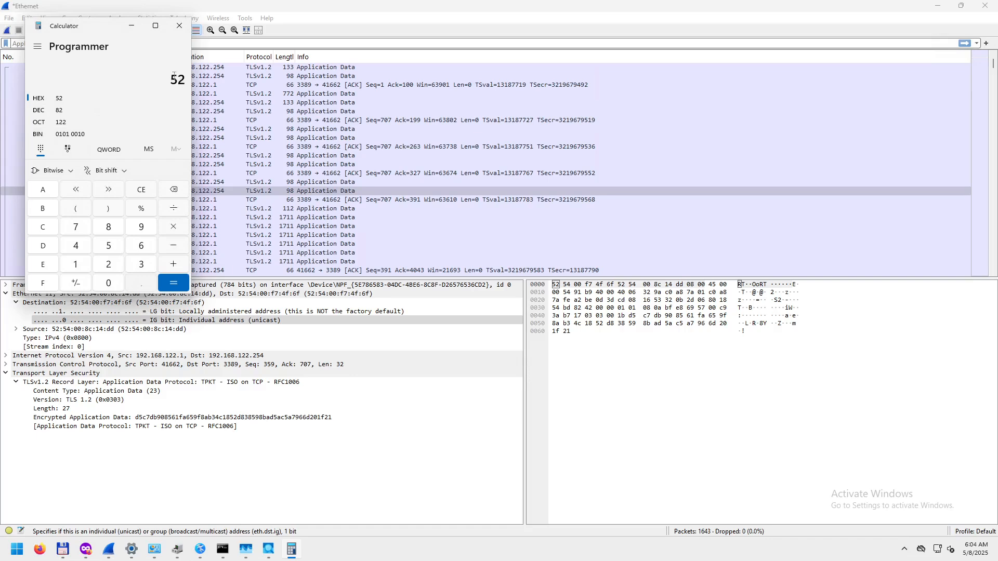
# - View the value 52 in binary and decimal, and return the display to hexadecimal
pyautogui.moveTo(170, 78); pyautogui.dragTo(182, 78)
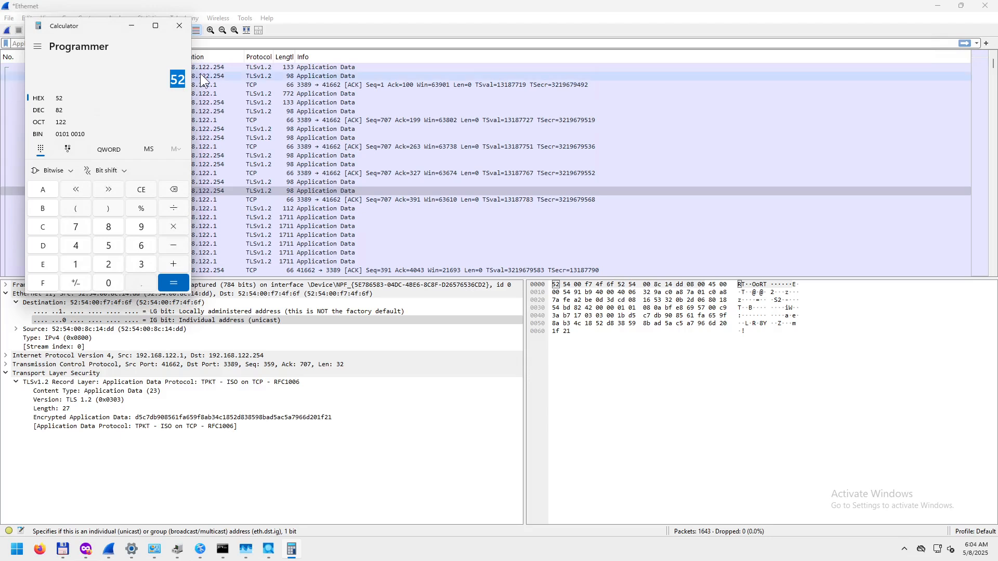
pyautogui.click(57, 134)
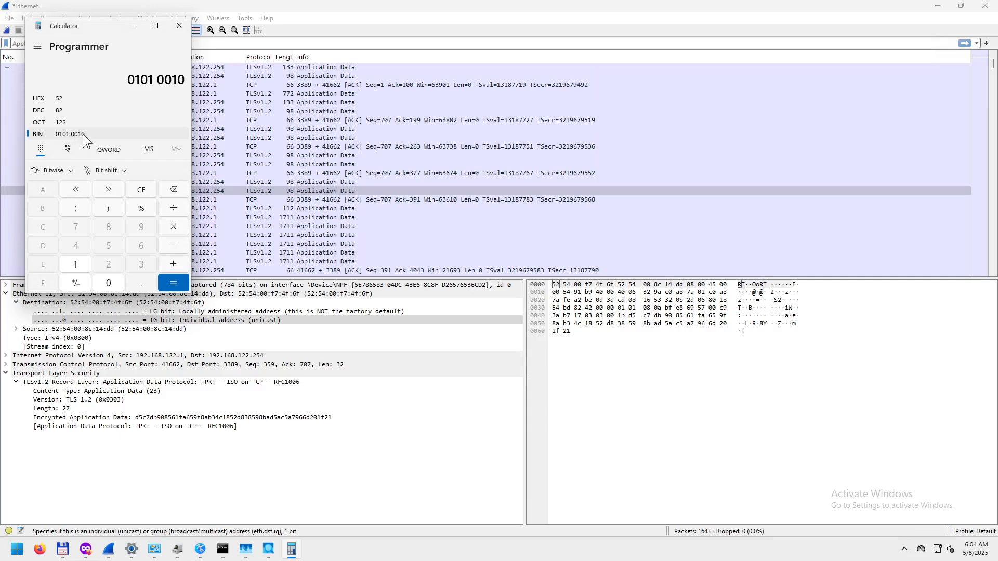
pyautogui.click(42, 99)
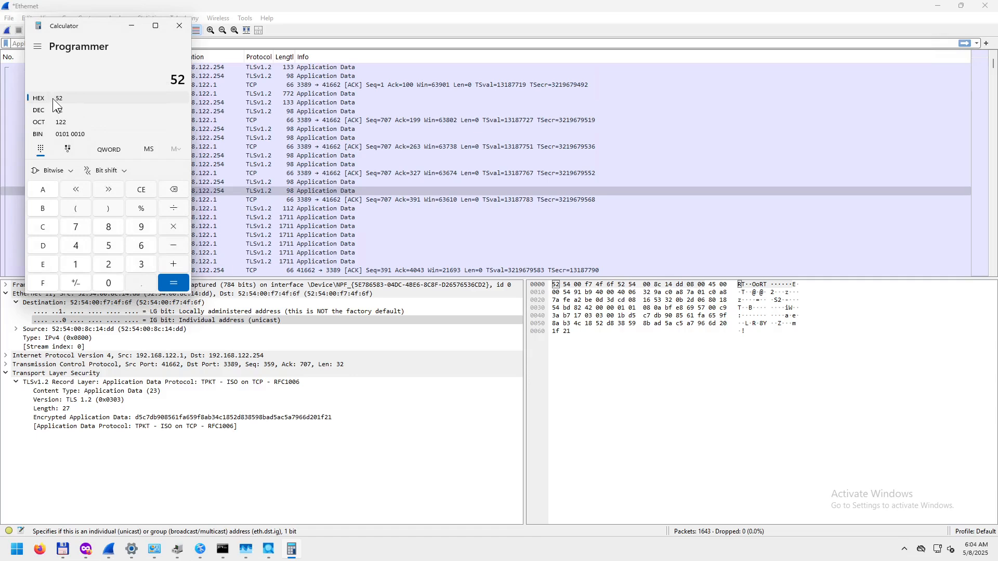
pyautogui.click(45, 114)
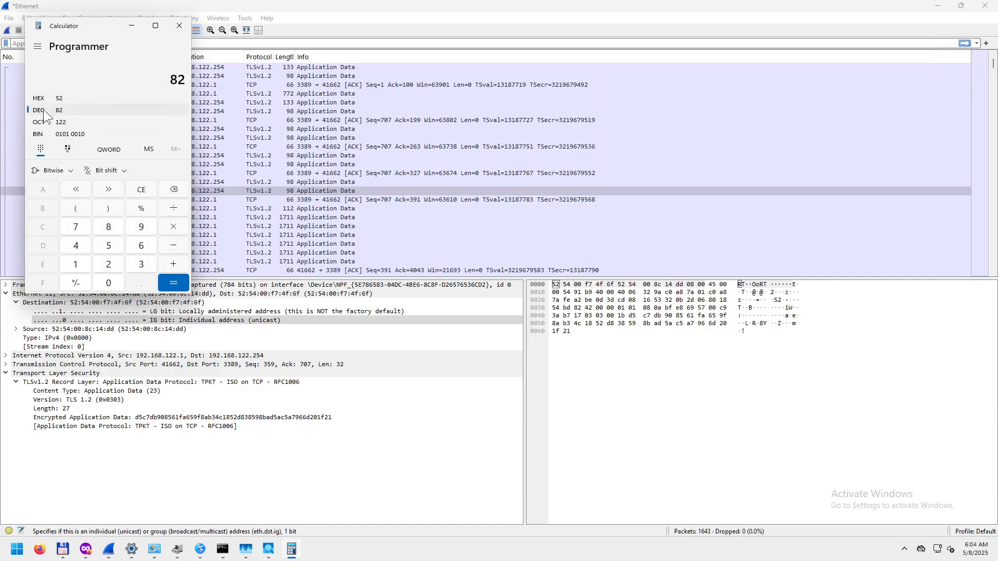
pyautogui.click(48, 99)
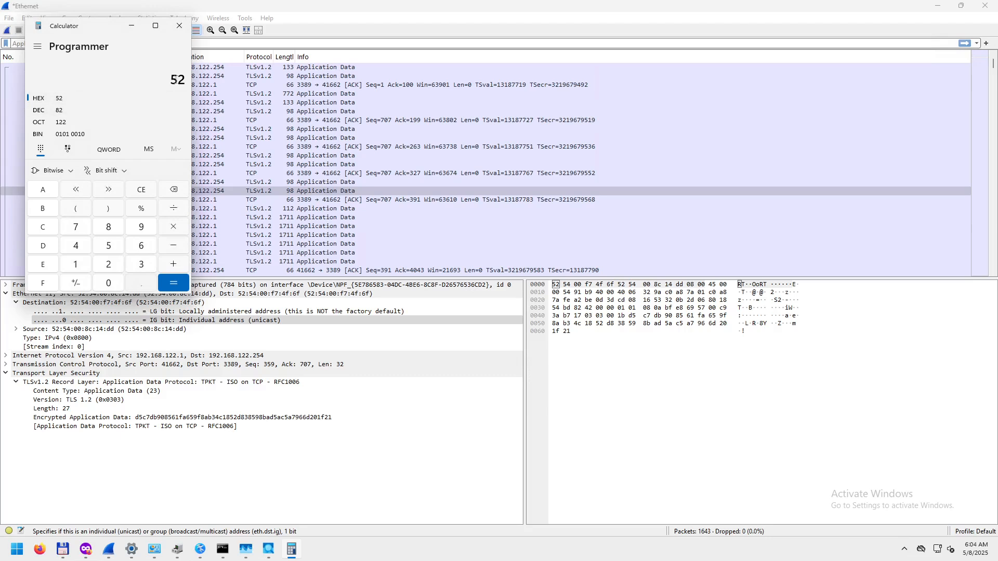
# - Highlight each hexadecimal digit of 52 separately to examine the byte's two halves, and close Calculator
pyautogui.moveTo(171, 79); pyautogui.dragTo(176, 79)
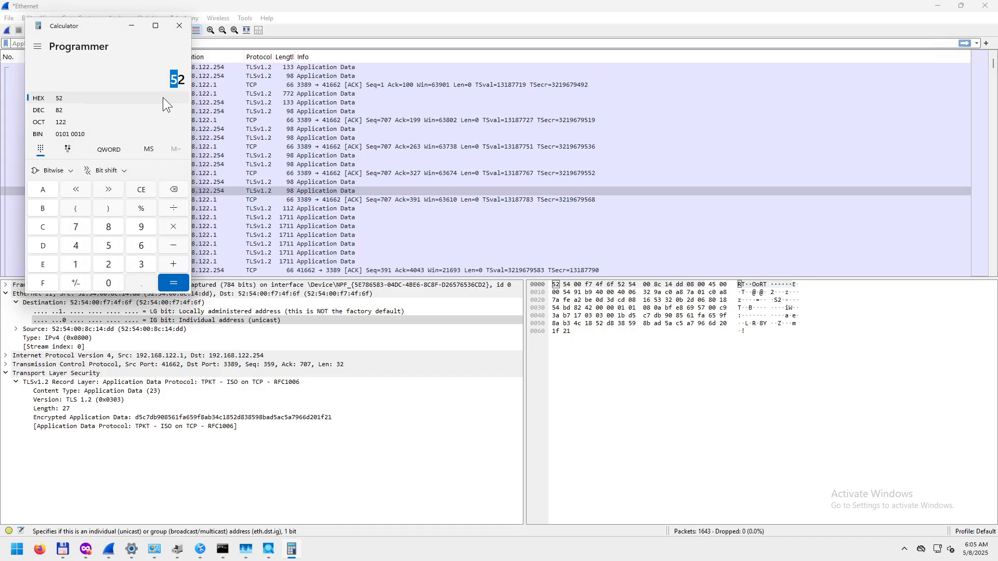
pyautogui.click(179, 79)
pyautogui.doubleClick(180, 77)
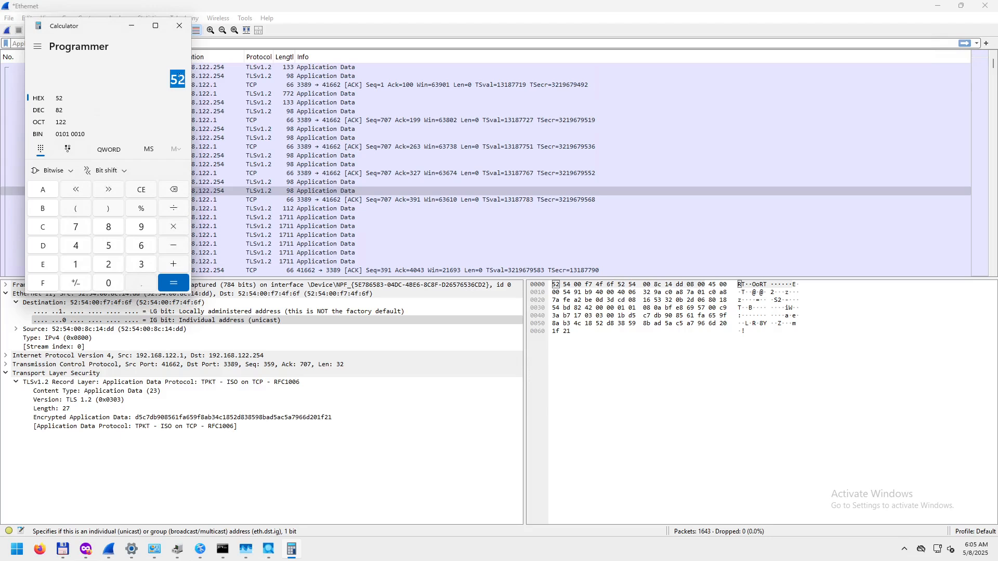
pyautogui.click(176, 80)
pyautogui.moveTo(178, 79); pyautogui.dragTo(168, 81)
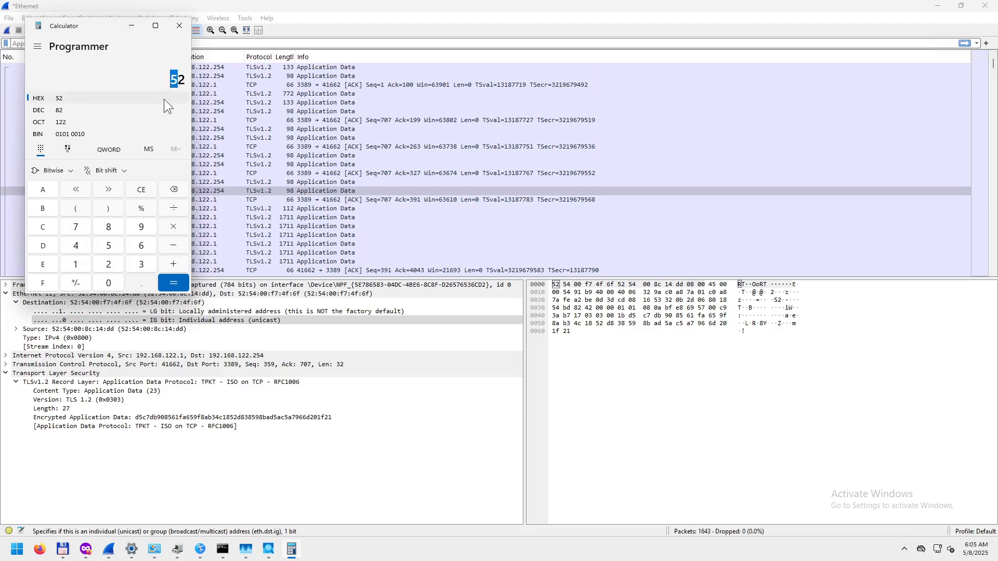
pyautogui.click(185, 83)
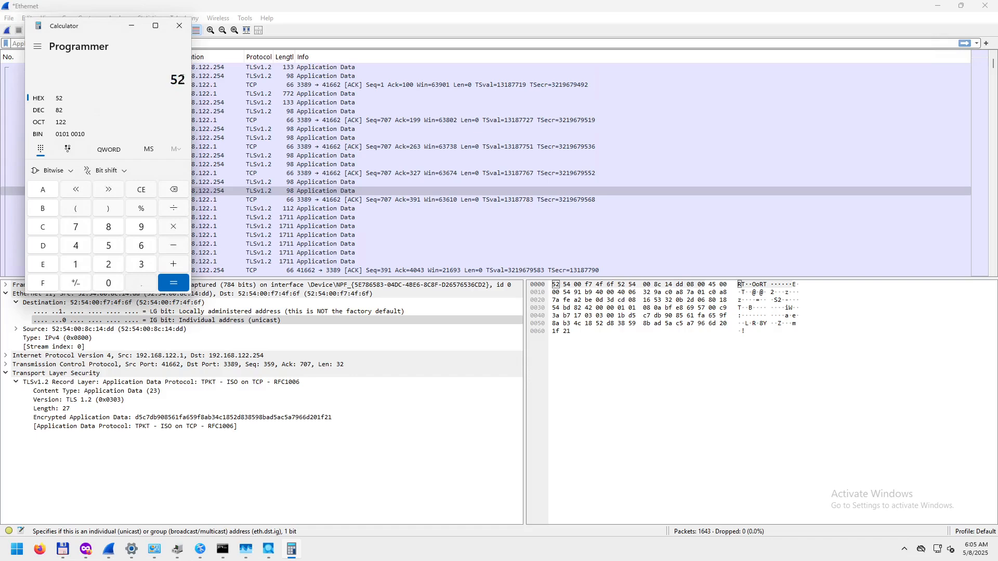
pyautogui.moveTo(183, 79); pyautogui.dragTo(176, 82)
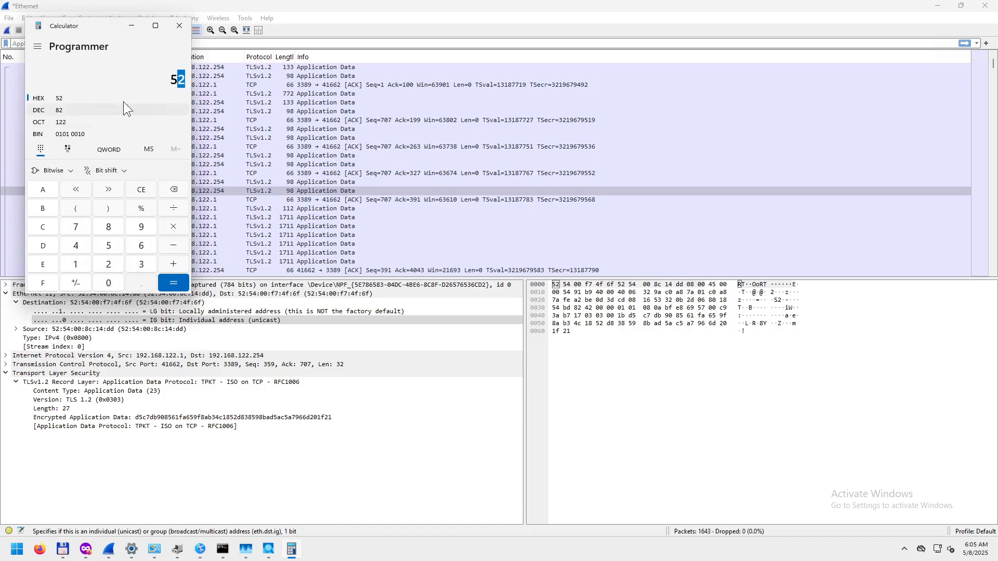
pyautogui.click(180, 26)
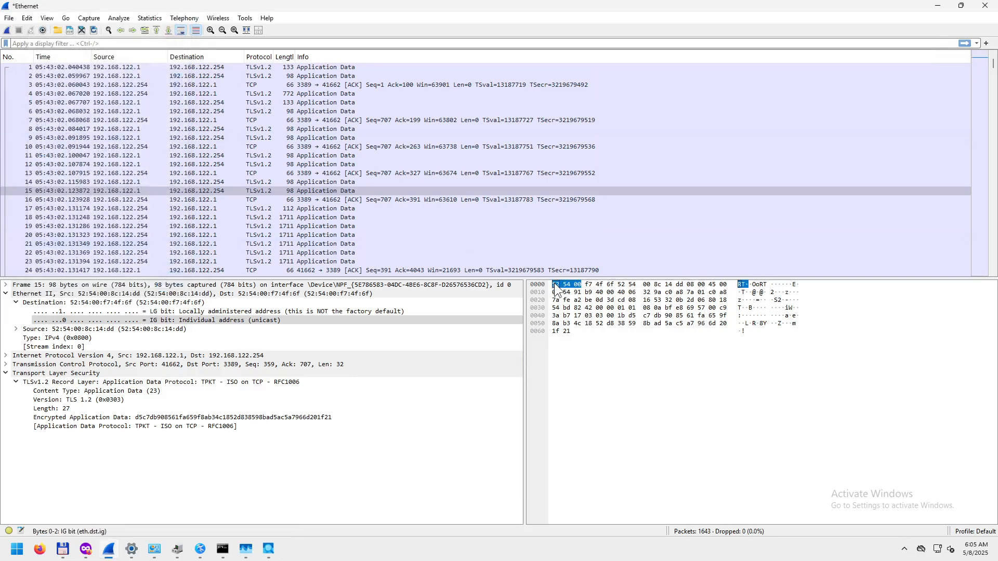
# - Inspect which protocol fields several bytes in row 0000 and the final byte of packet 15 belong to
pyautogui.click(590, 287)
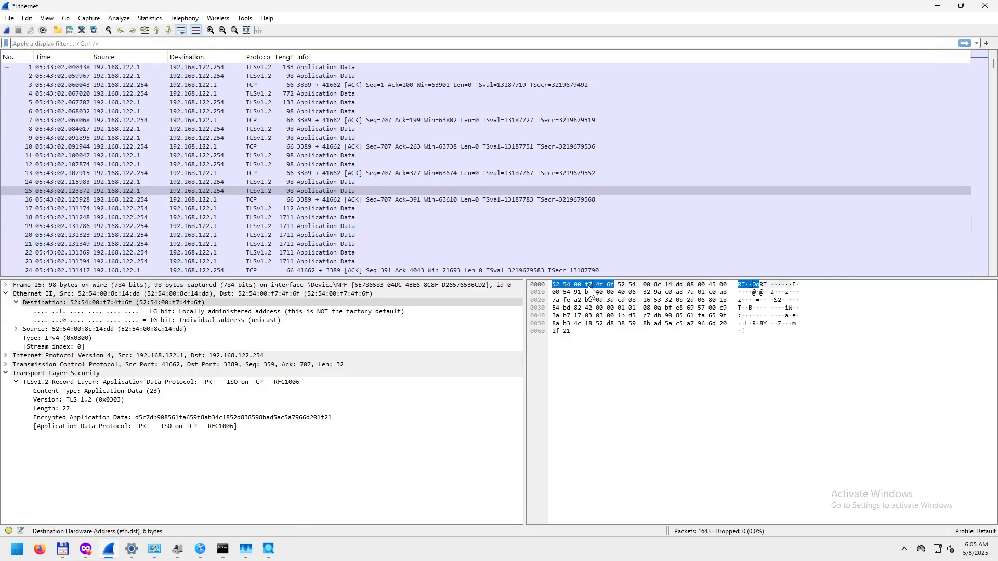
pyautogui.click(620, 285)
pyautogui.click(566, 329)
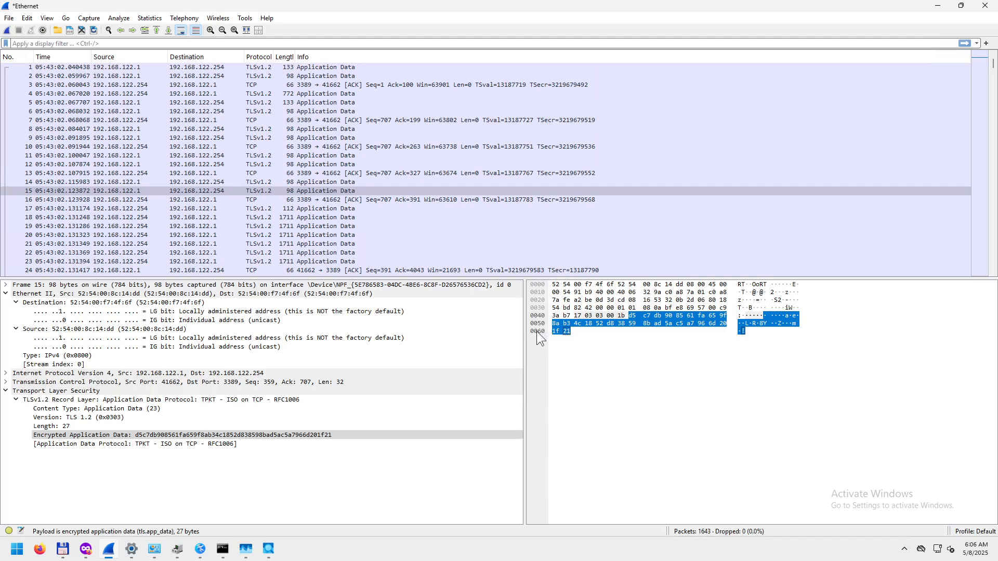
pyautogui.click(558, 287)
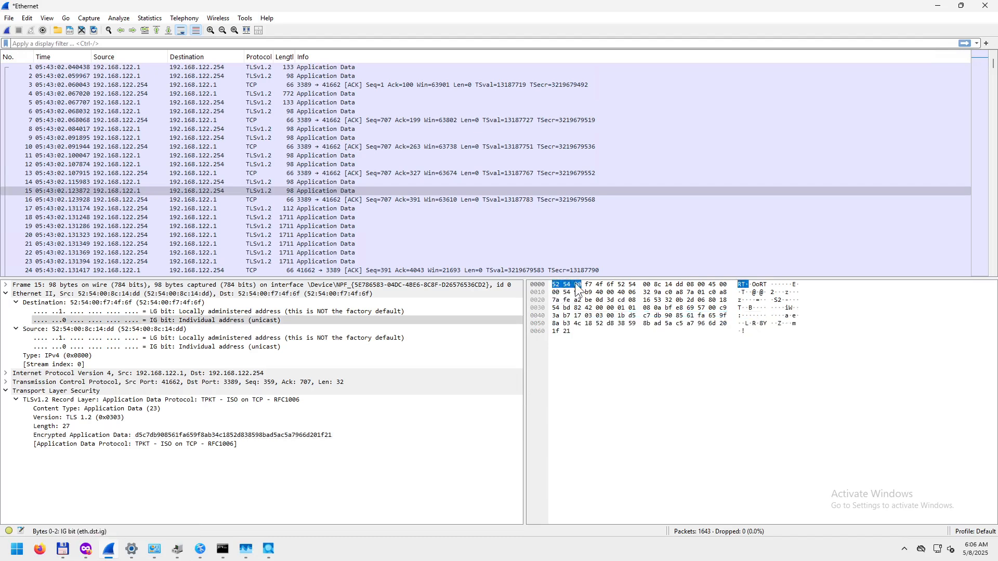
pyautogui.click(598, 287)
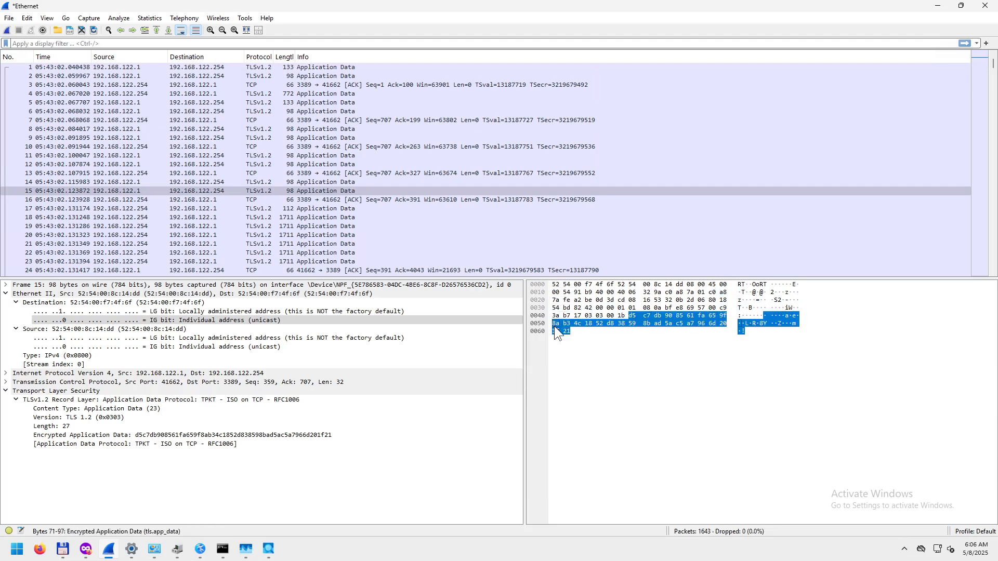
# - Open Calculator in Standard mode and multiply 16 by 6 to count the bytes in the full hex rows
pyautogui.click(17, 549)
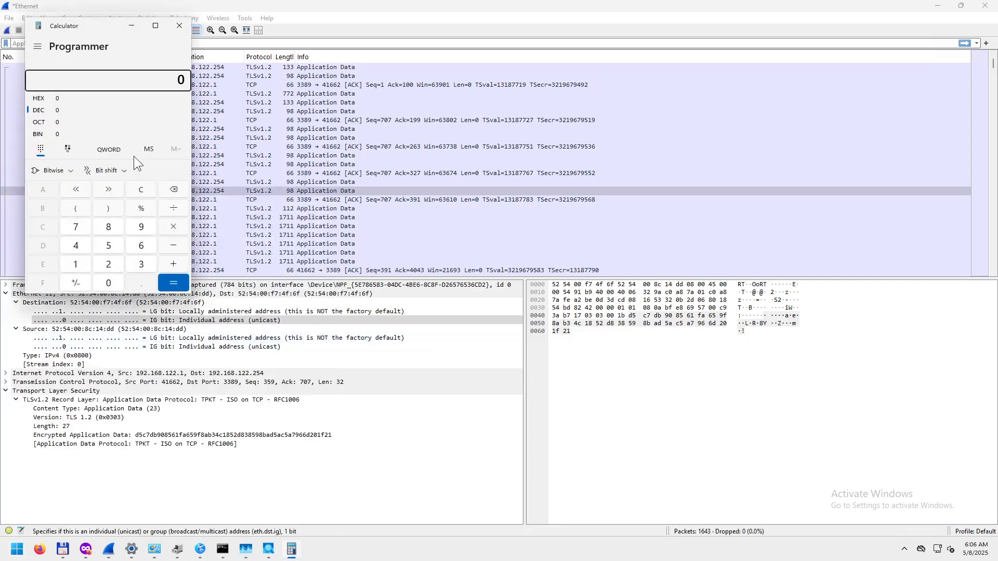
pyautogui.click(35, 44)
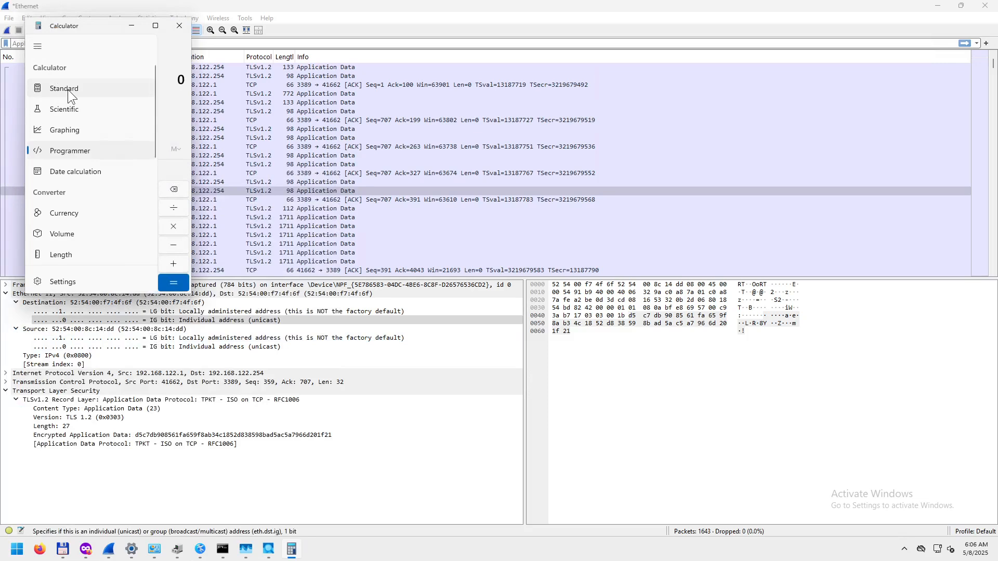
pyautogui.click(67, 89)
pyautogui.write('1')
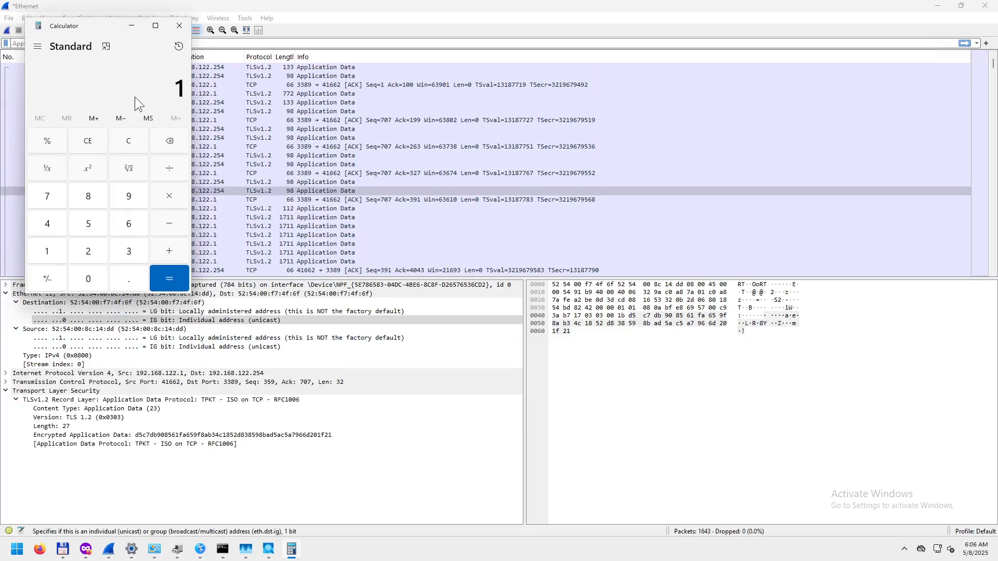
pyautogui.write('66')
pyautogui.press('BackSpace')
pyautogui.press('BackSpace')
pyautogui.write('6')
pyautogui.press('*')
pyautogui.write('6')
pyautogui.click(167, 281)
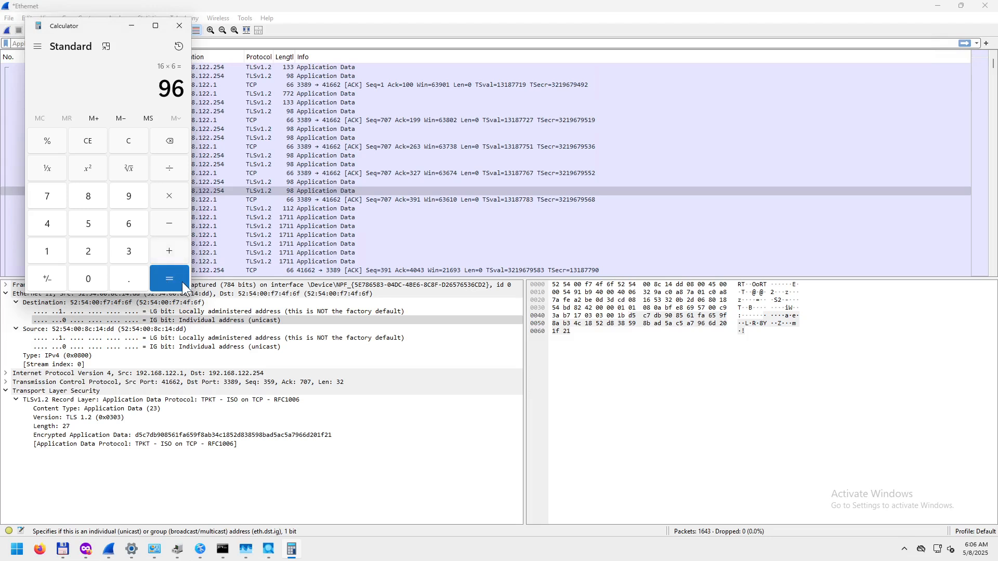
# - Return to Wireshark and match the final byte, the Transmission Control Protocol line, and the first row's hex and ASCII characters to their fields and bytes
pyautogui.click(568, 333)
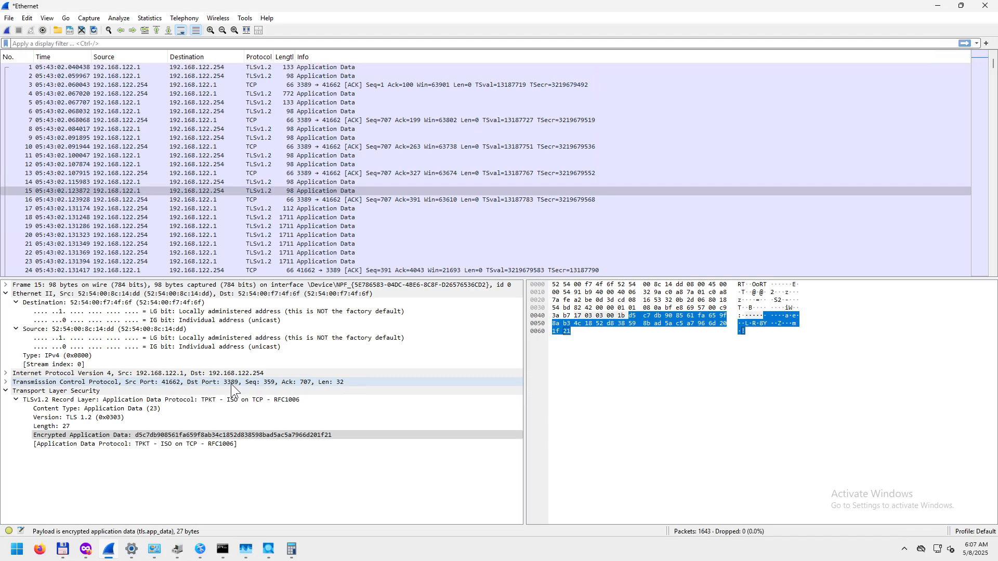
pyautogui.click(175, 385)
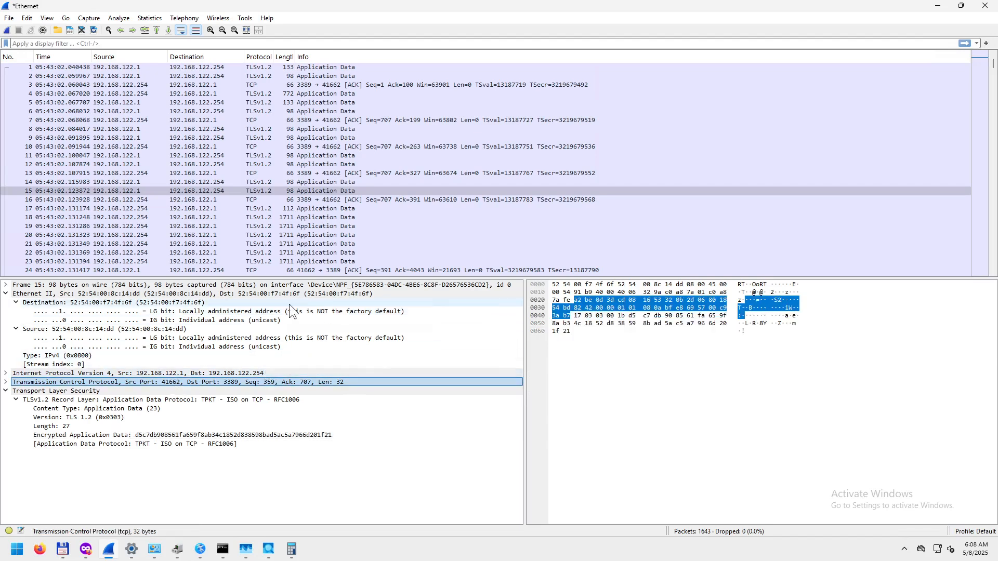
pyautogui.click(557, 286)
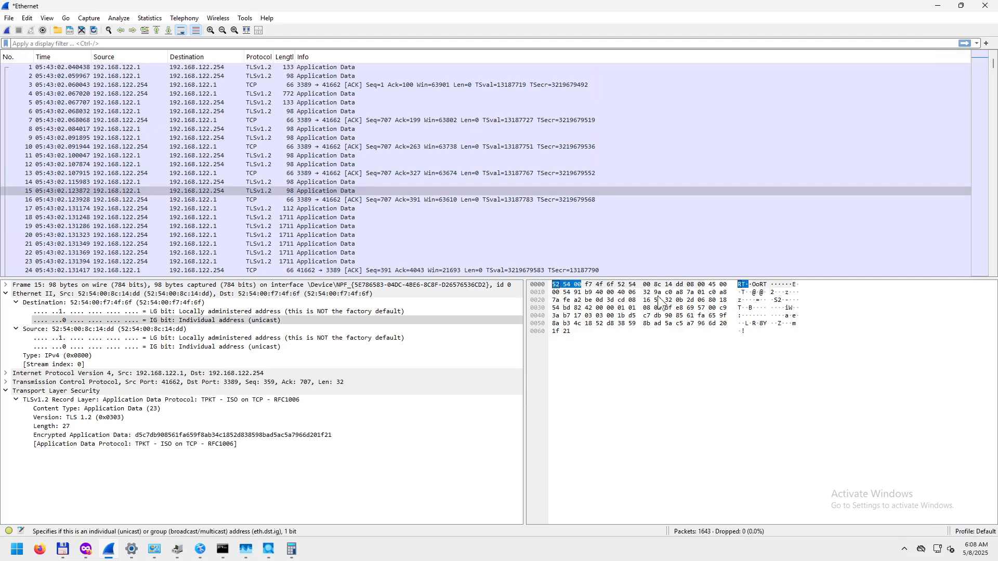
pyautogui.click(762, 285)
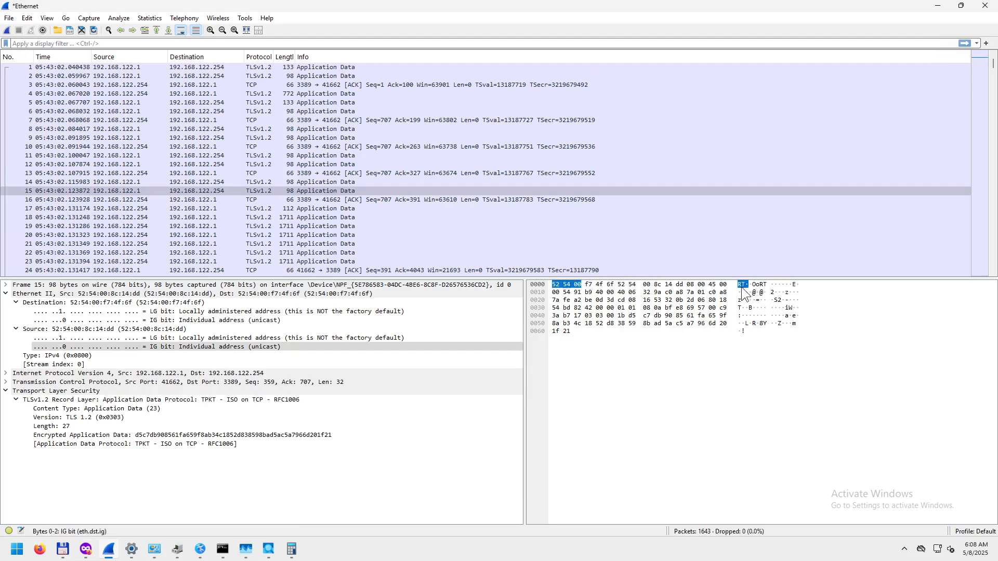
pyautogui.click(741, 286)
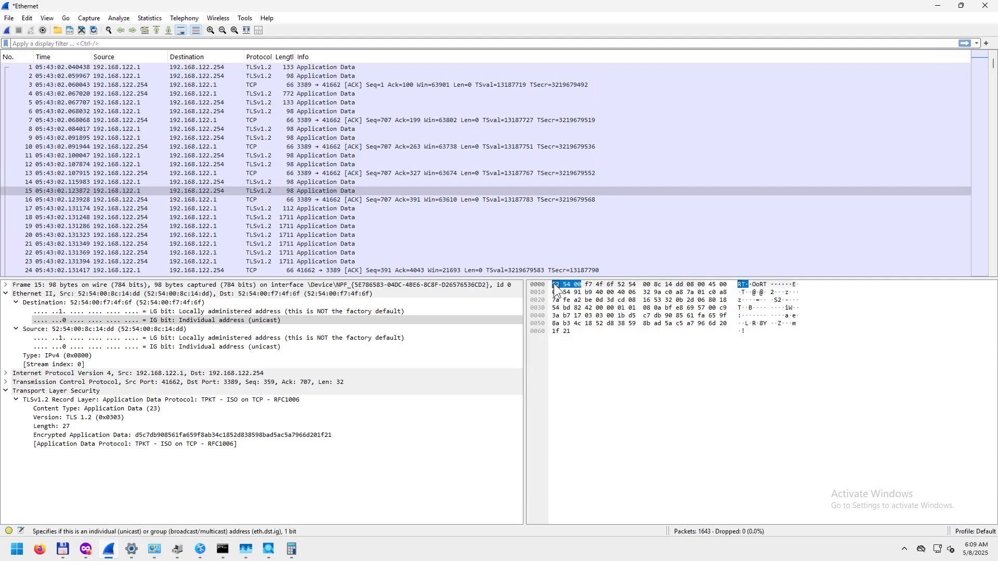
# - Compare the protocol fields behind bytes in rows 0020 and 0050 with the field of the frame's first bytes
pyautogui.click(565, 301)
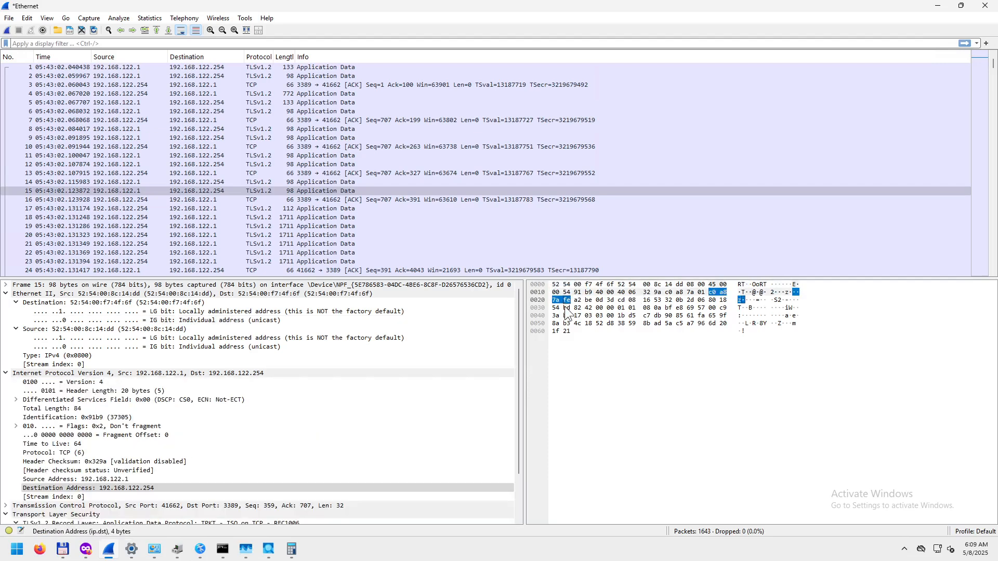
pyautogui.click(562, 286)
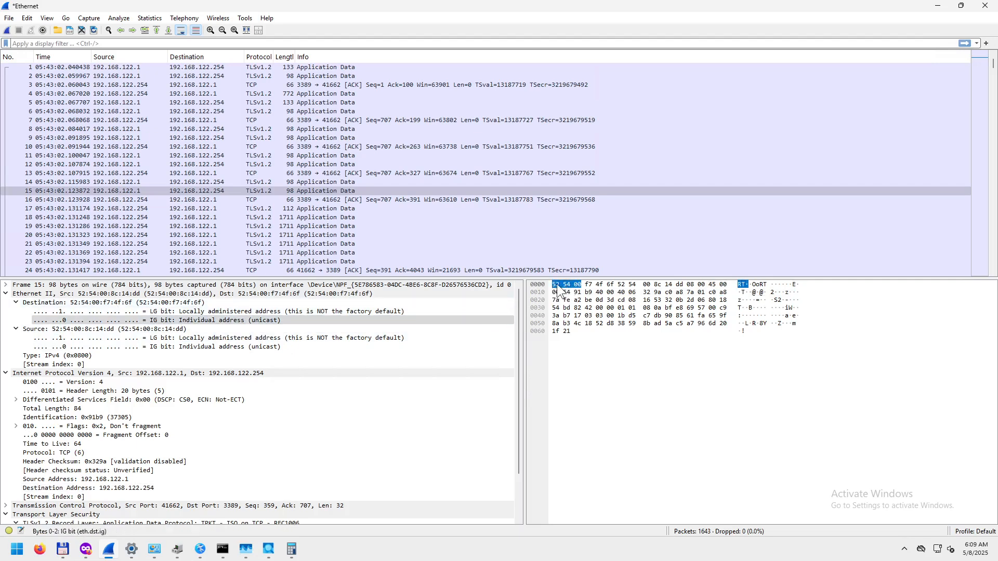
pyautogui.click(566, 323)
pyautogui.click(557, 286)
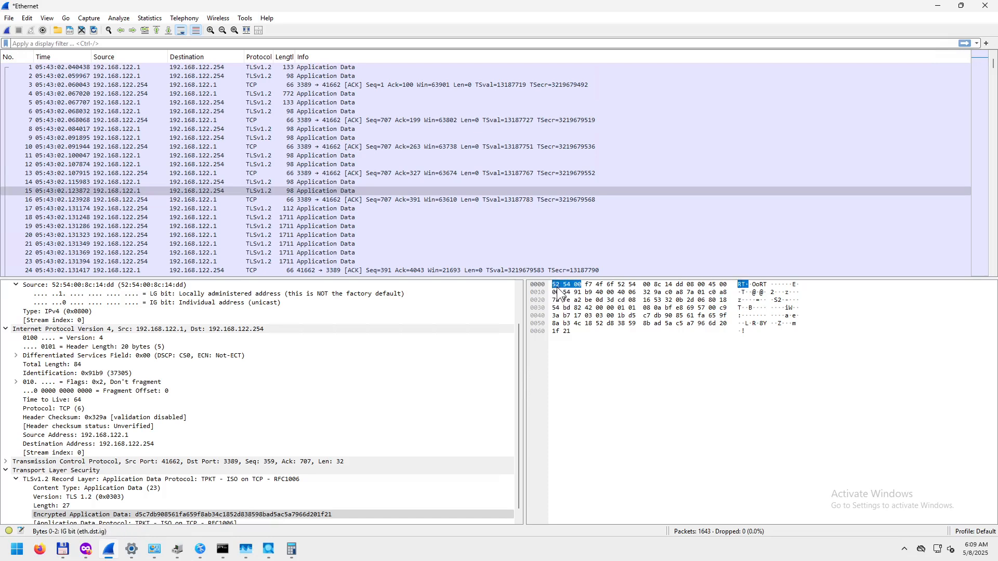
# - Check the first bytes of row 0010, then expand the Frame 15 section and highlight the bytes of the whole frame and its Ethernet II header
pyautogui.click(555, 292)
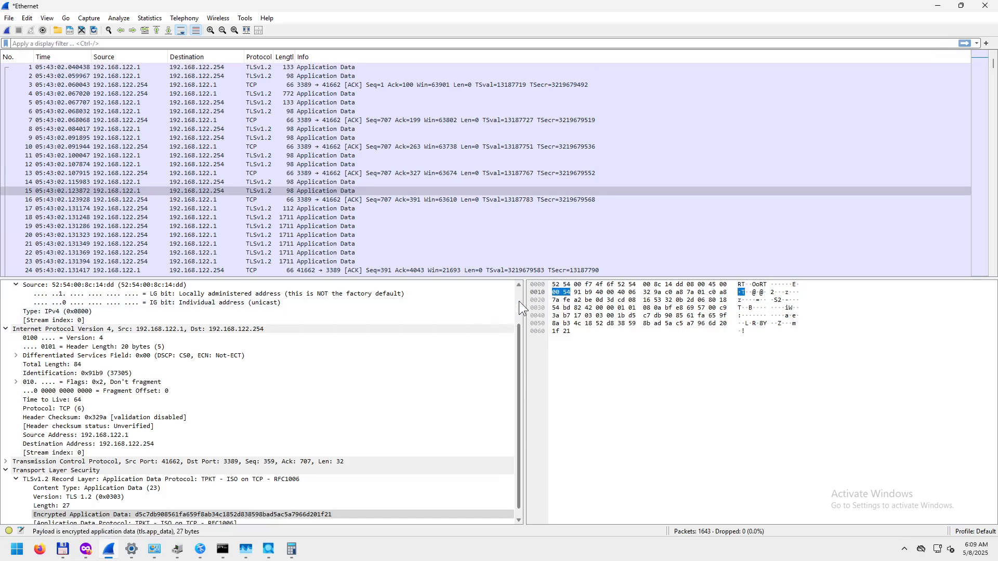
pyautogui.scroll(2, 512, 303)
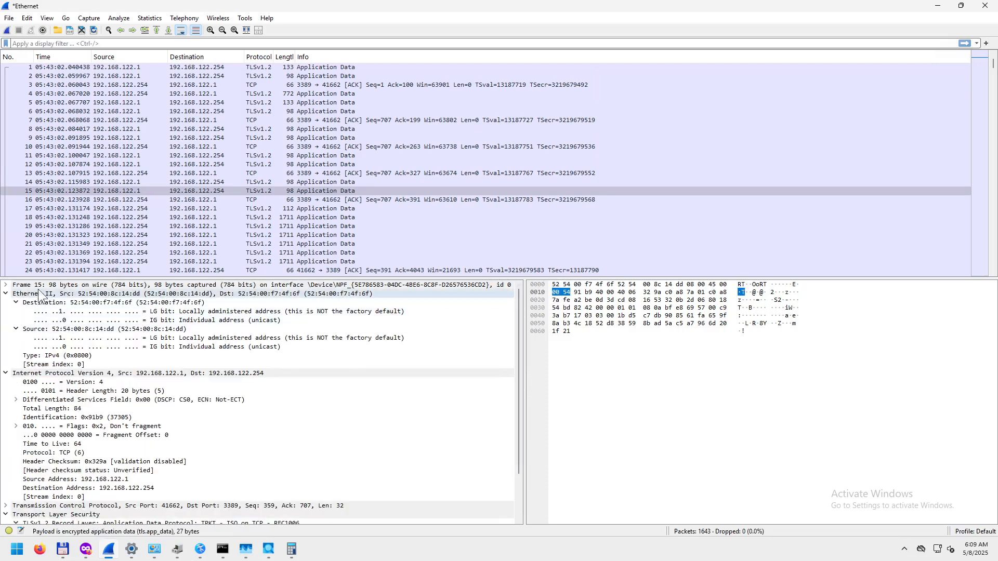
pyautogui.click(7, 284)
pyautogui.click(122, 286)
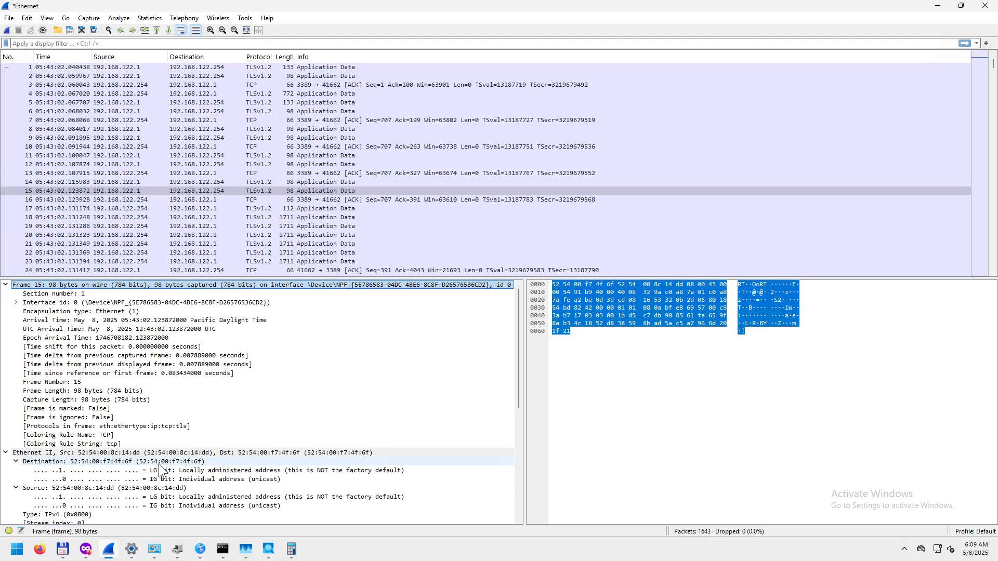
pyautogui.click(130, 453)
pyautogui.scroll(-3, 175, 454)
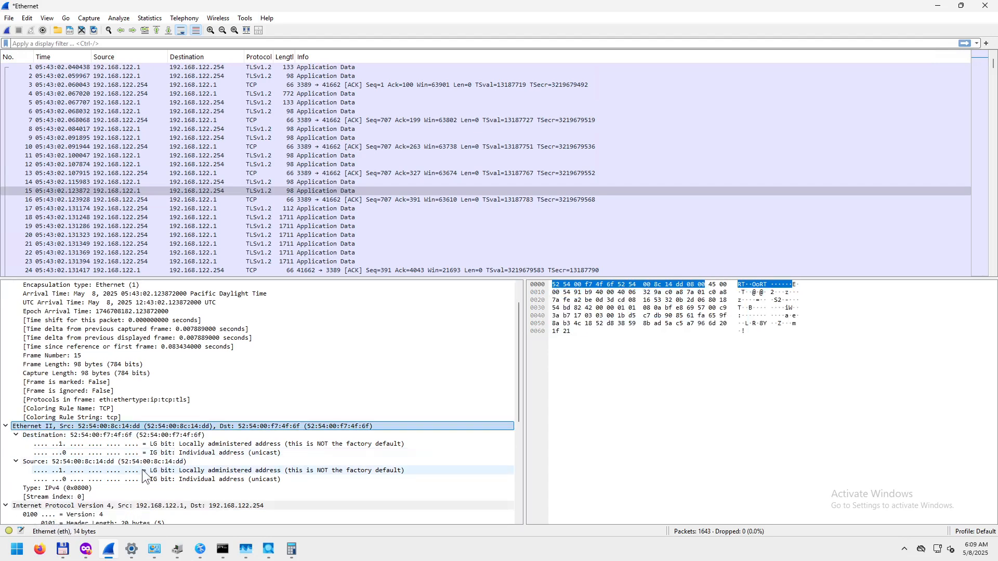
# - Expand the Transmission Control Protocol section and highlight the bytes belonging to it and to Transport Layer Security
pyautogui.click(105, 453)
pyautogui.scroll(-5, 133, 465)
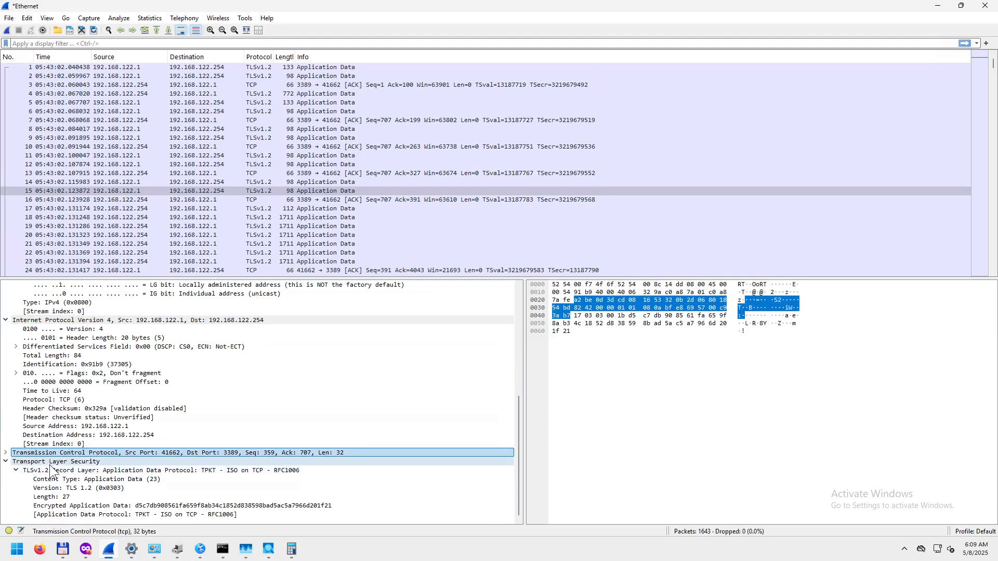
pyautogui.click(5, 453)
pyautogui.scroll(-3, 81, 501)
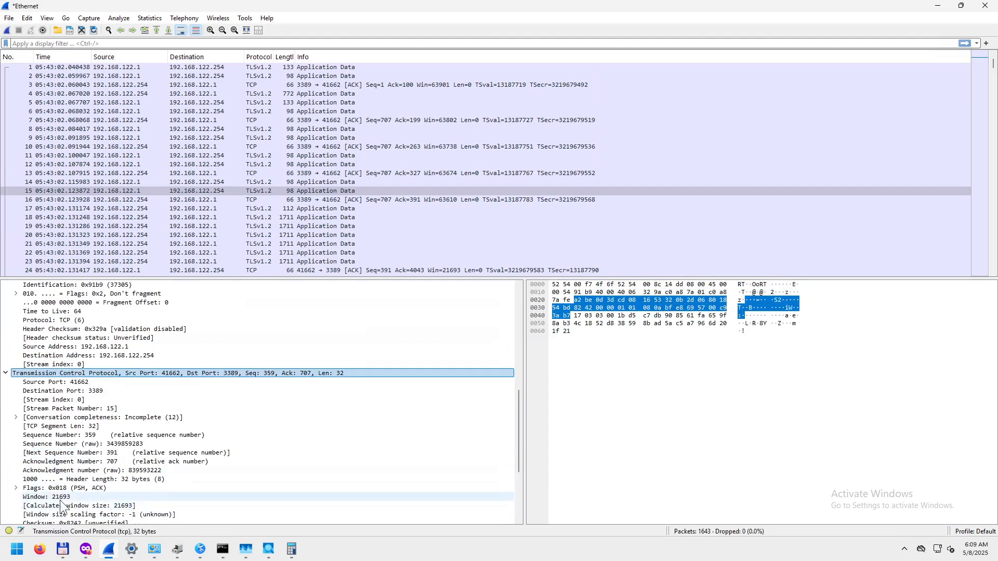
pyautogui.scroll(-5, 75, 500)
pyautogui.click(57, 463)
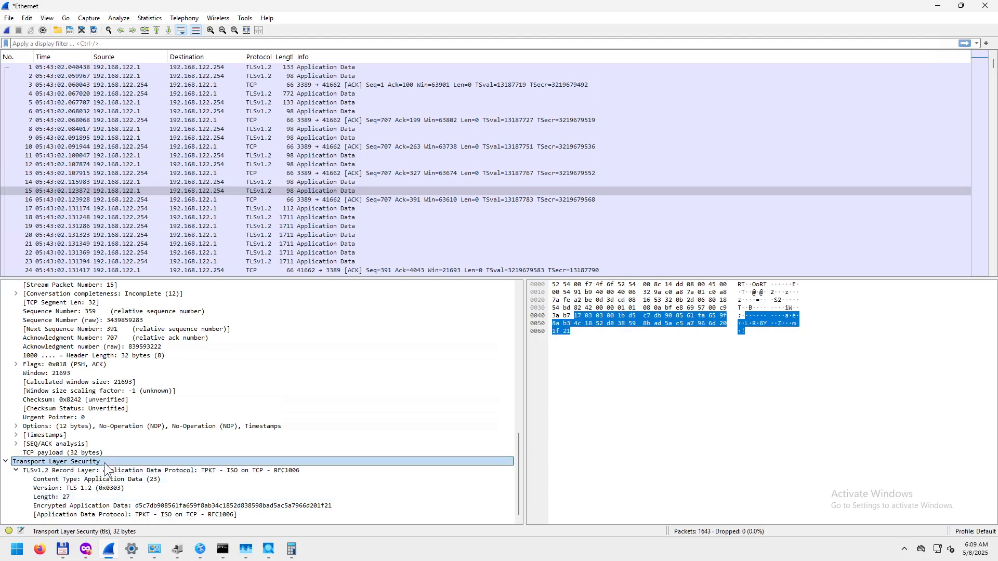
# - Compare the hex bytes covered by the Frame 15, Ethernet II and Internet Protocol Version 4 sections one after another
pyautogui.scroll(20, 104, 463)
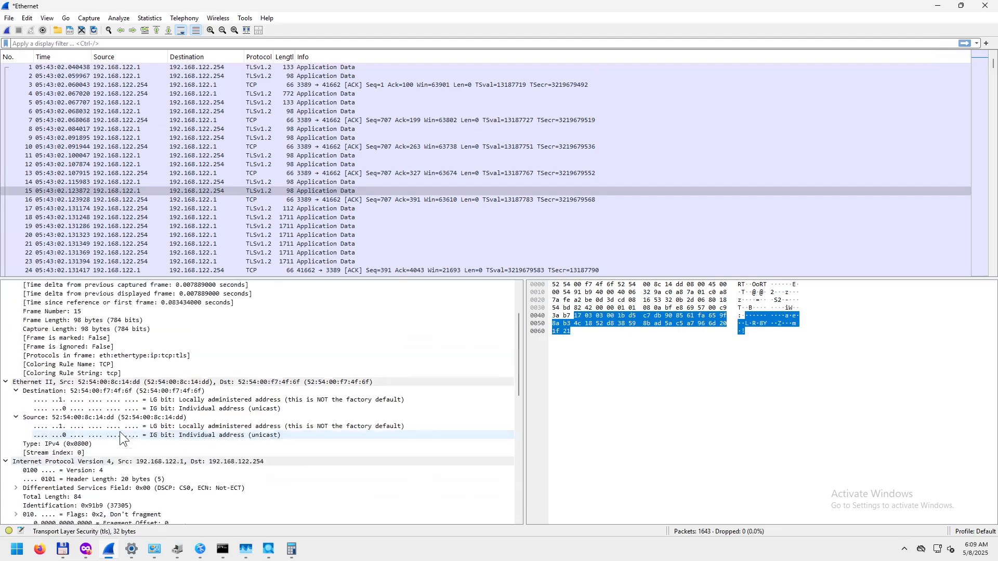
pyautogui.click(99, 285)
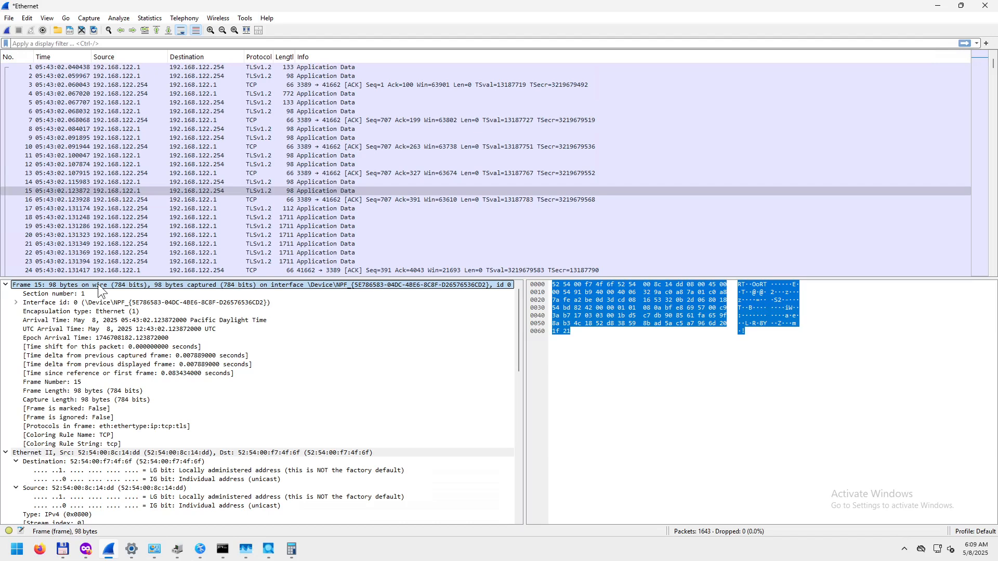
pyautogui.click(99, 454)
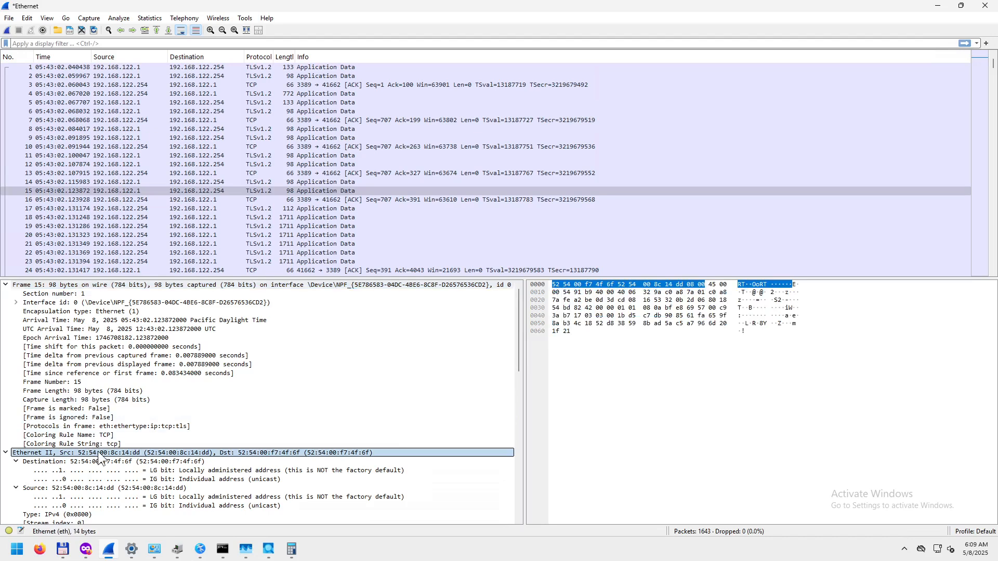
pyautogui.scroll(-3, 100, 459)
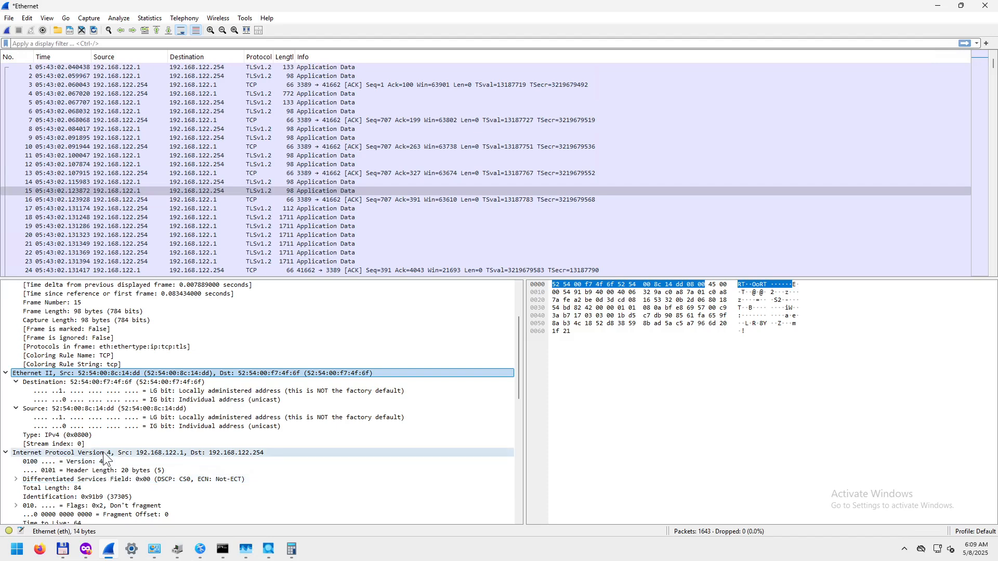
pyautogui.click(104, 453)
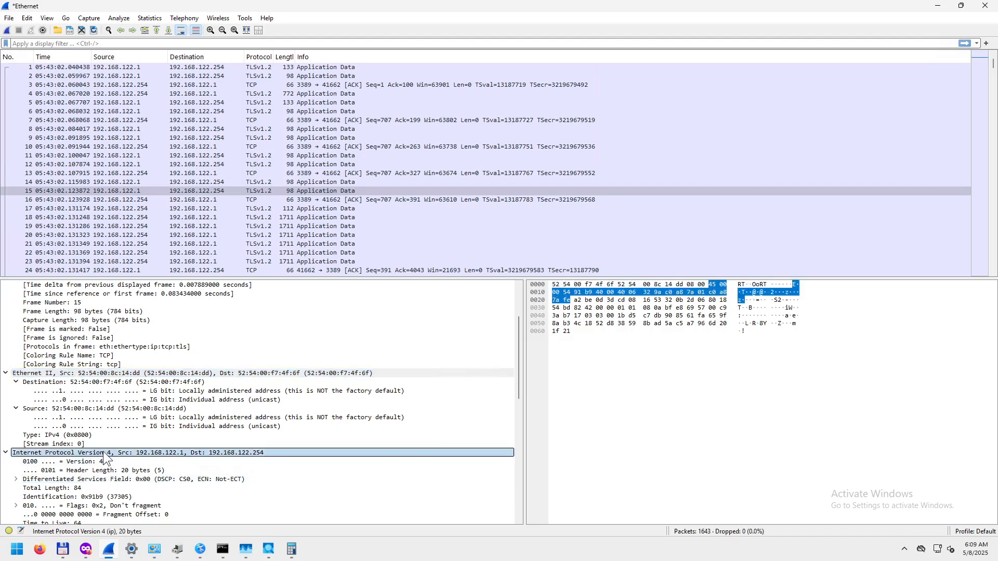
pyautogui.scroll(-5, 104, 453)
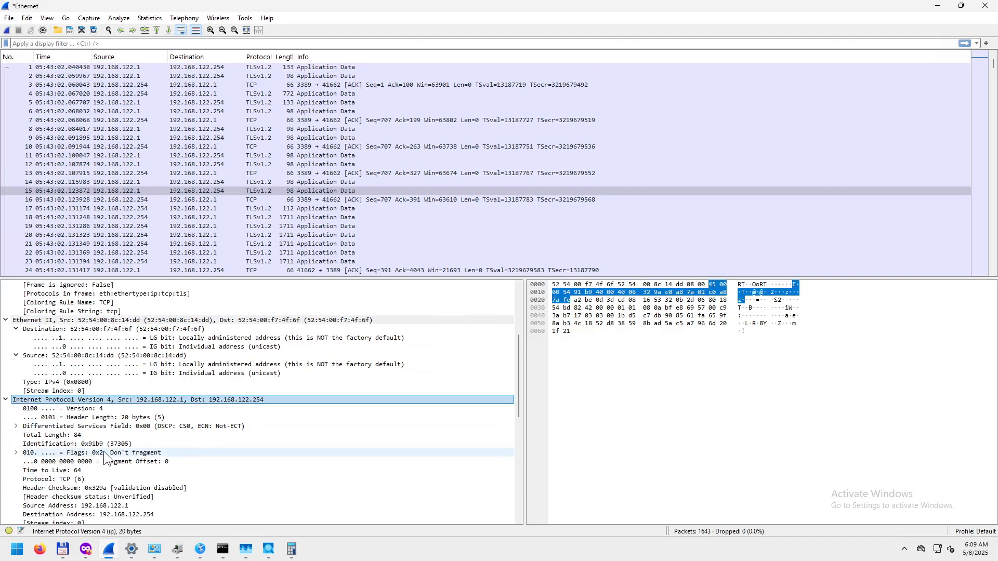
# - Examine the Transmission Control Protocol and Transport Layer Security details of packet 15, and collapse the TLS section
pyautogui.click(104, 453)
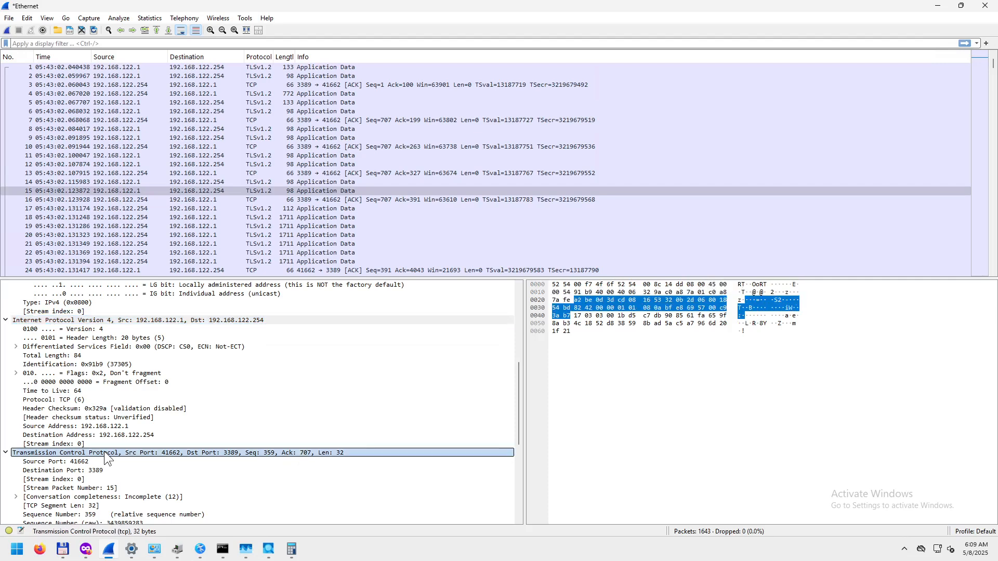
pyautogui.scroll(-3, 104, 451)
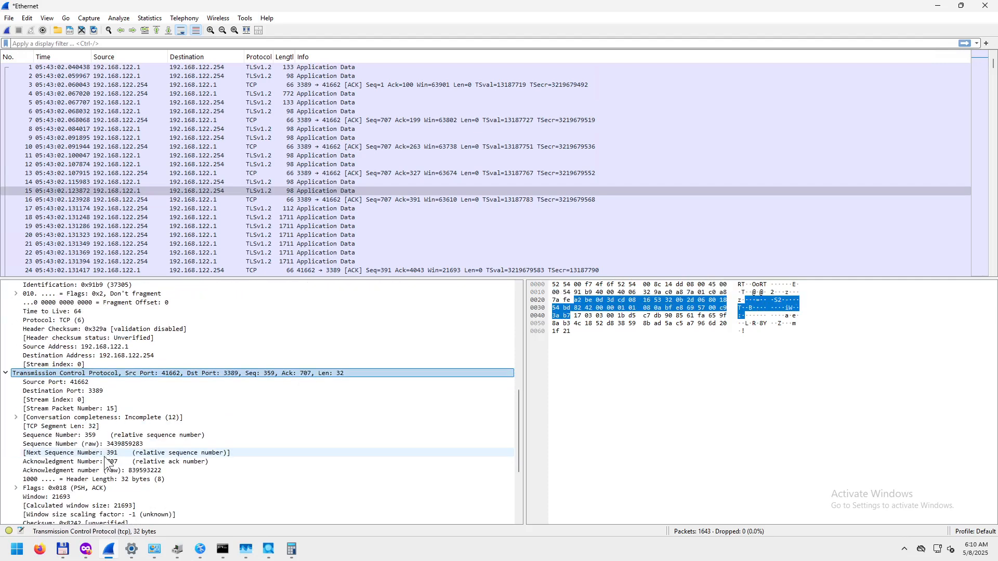
pyautogui.scroll(-3, 96, 509)
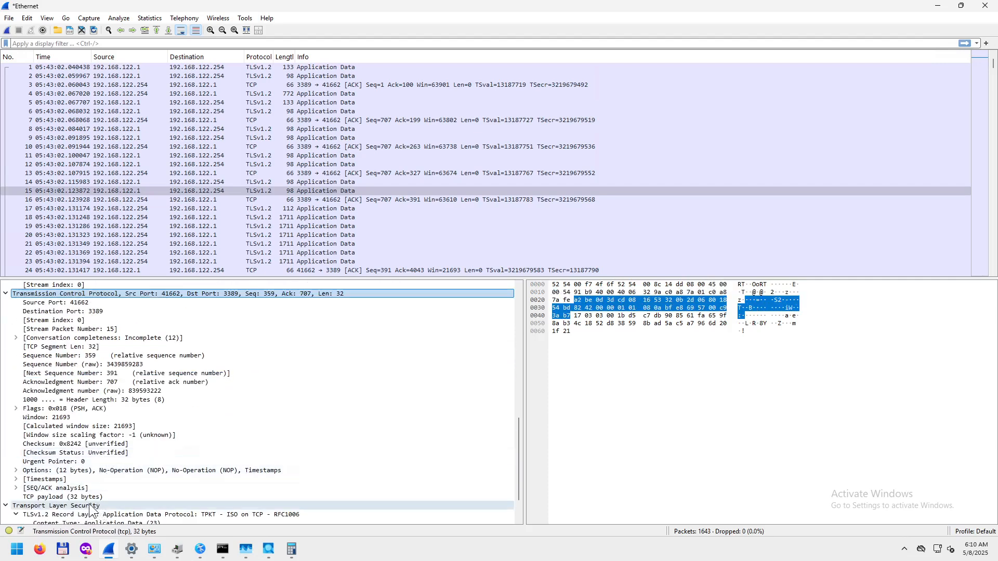
pyautogui.click(90, 506)
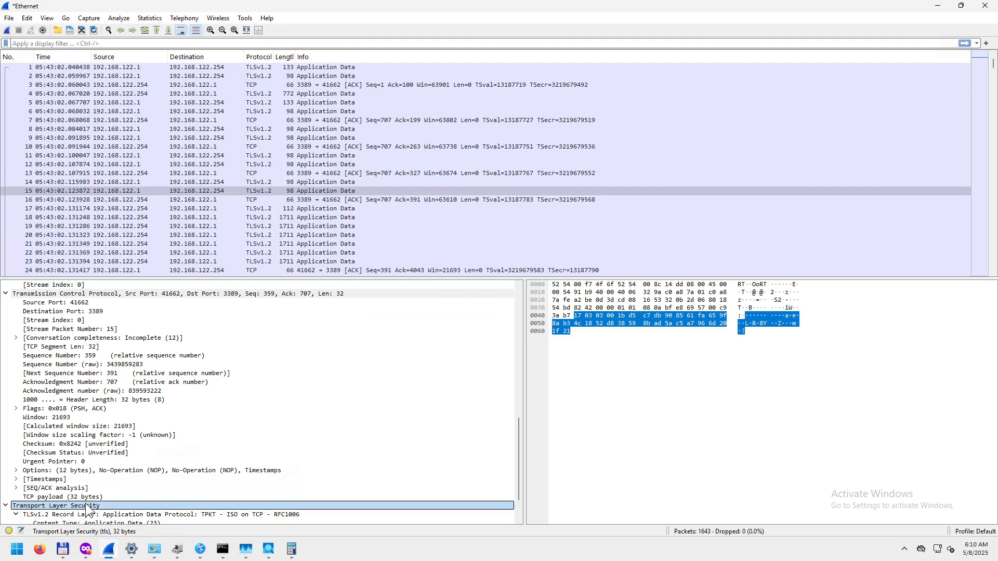
pyautogui.click(78, 294)
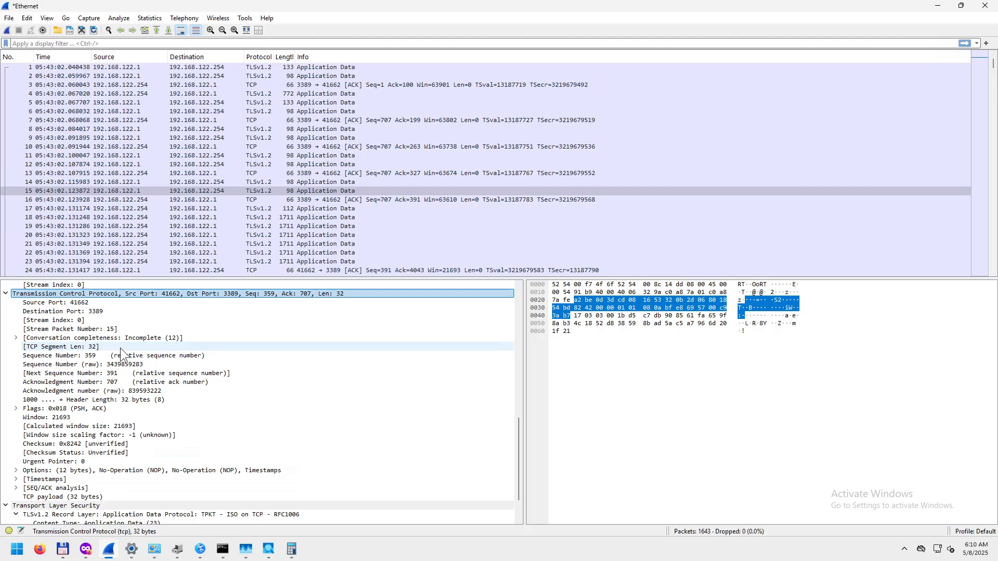
pyautogui.click(87, 507)
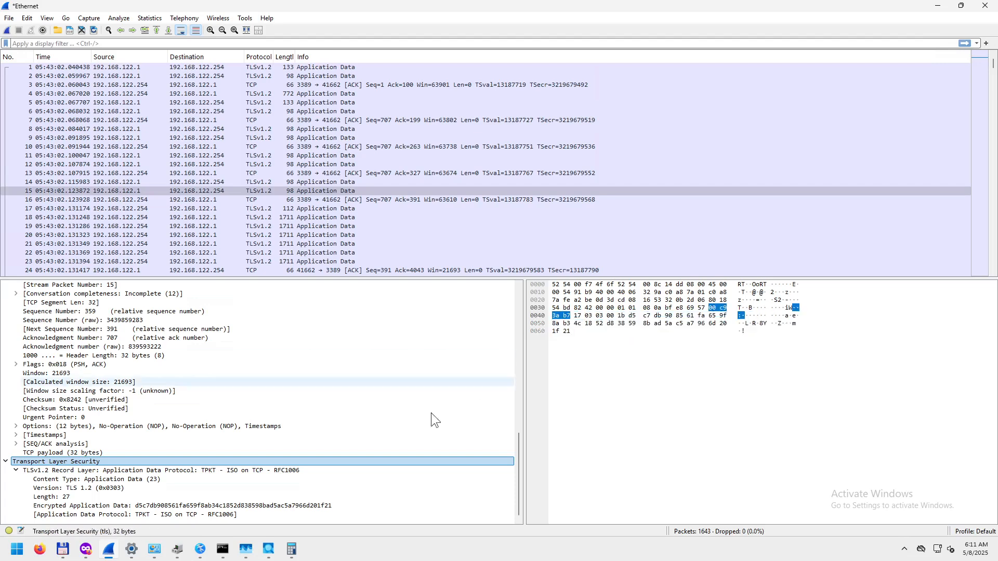
pyautogui.click(6, 462)
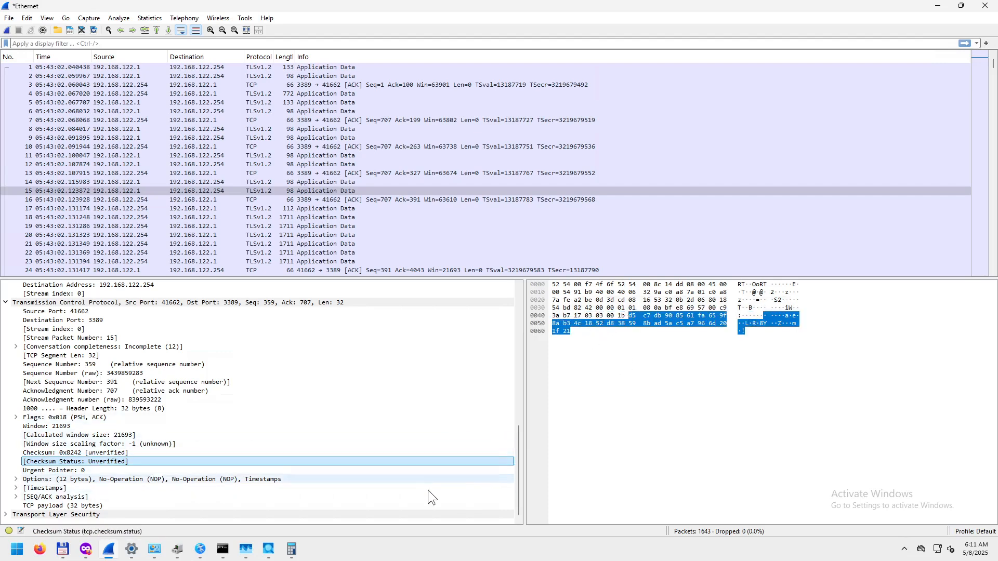
# - Switch to the Firefox browser and compare the address of the Wireshark Wikipedia article with that of the HTTP Forever page
pyautogui.click(87, 550)
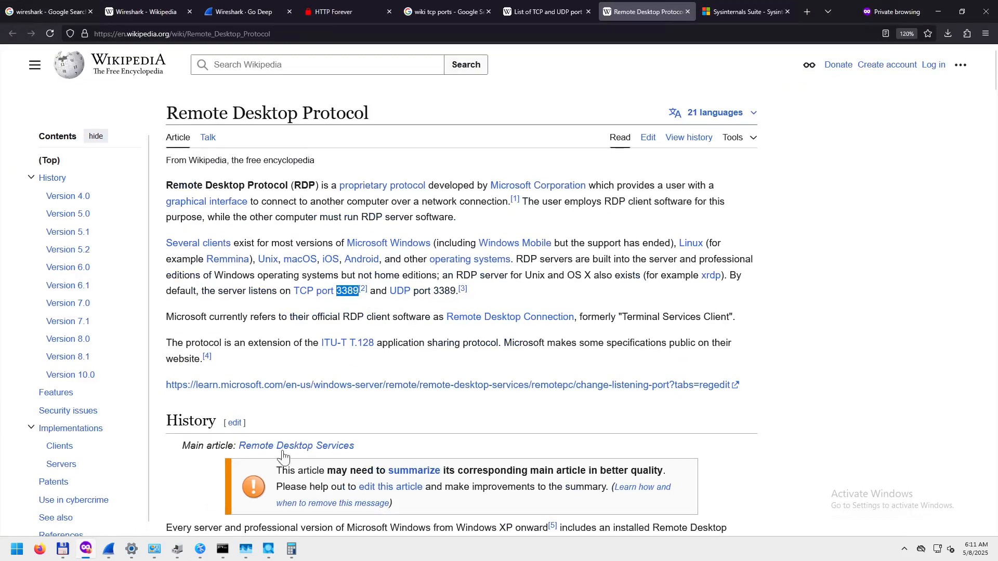
pyautogui.click(331, 12)
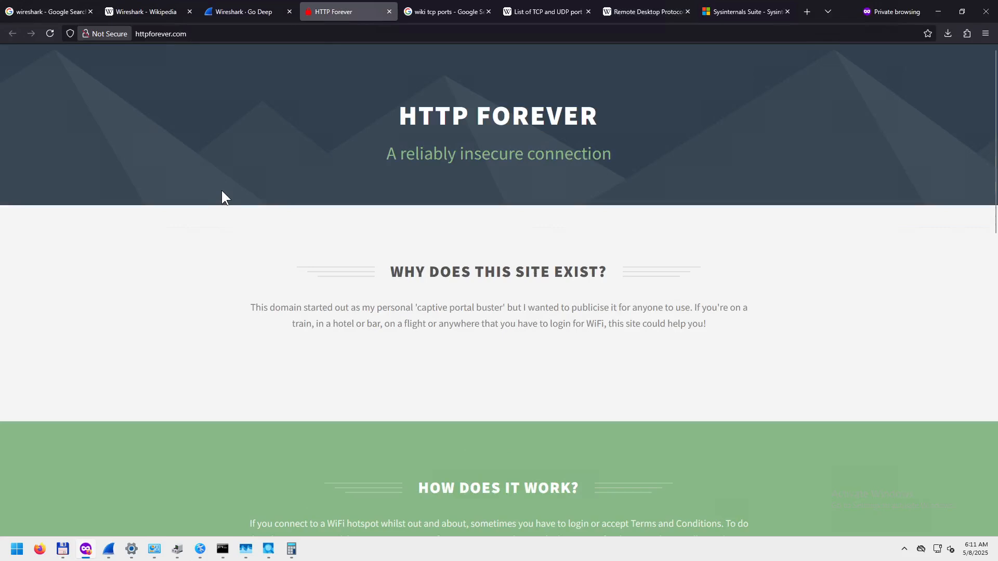
pyautogui.click(152, 11)
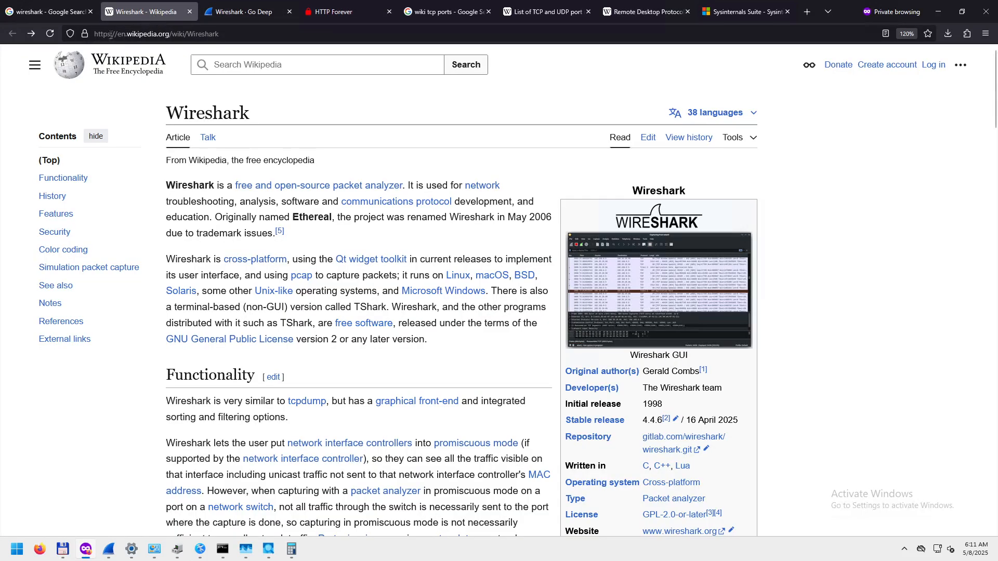
pyautogui.moveTo(110, 34); pyautogui.dragTo(95, 35)
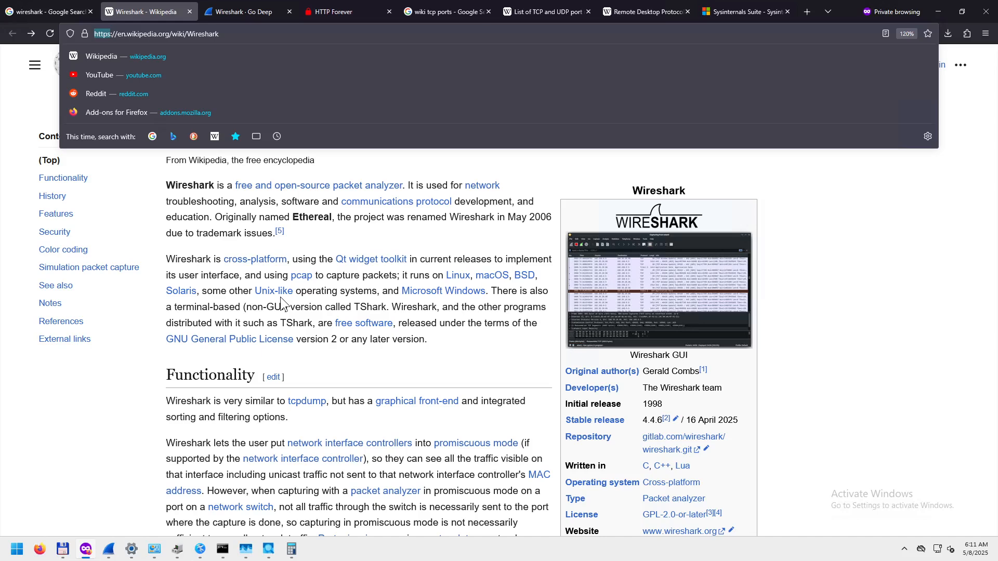
pyautogui.click(332, 11)
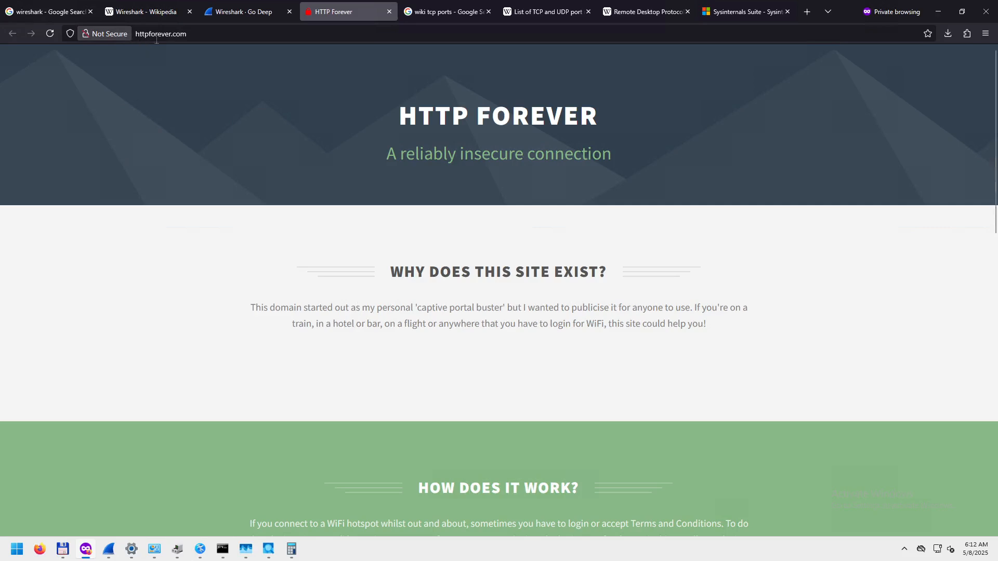
# - Review the connection security of httpforever.com and its page information on general details, security, permissions and media, and close the window
pyautogui.click(83, 33)
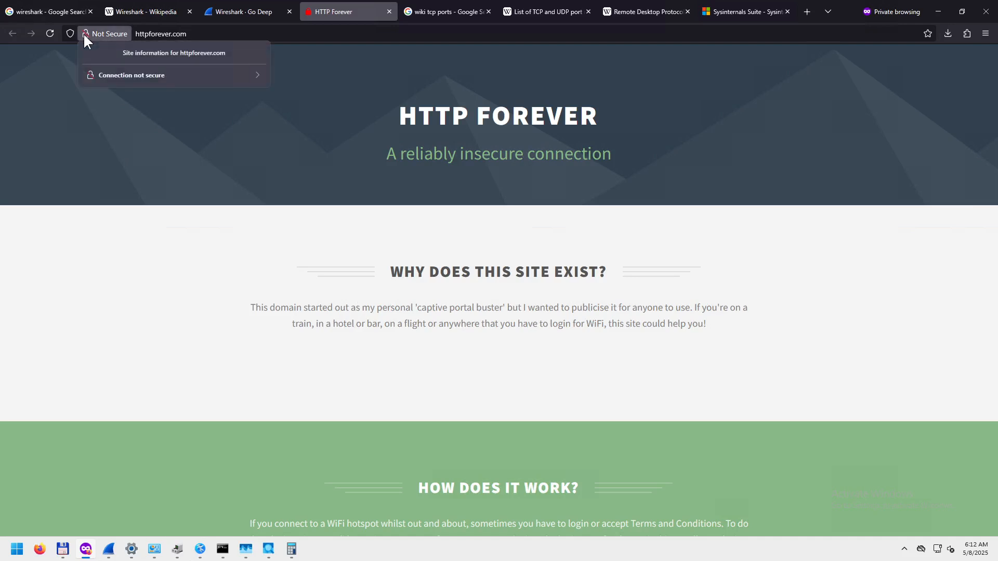
pyautogui.click(254, 74)
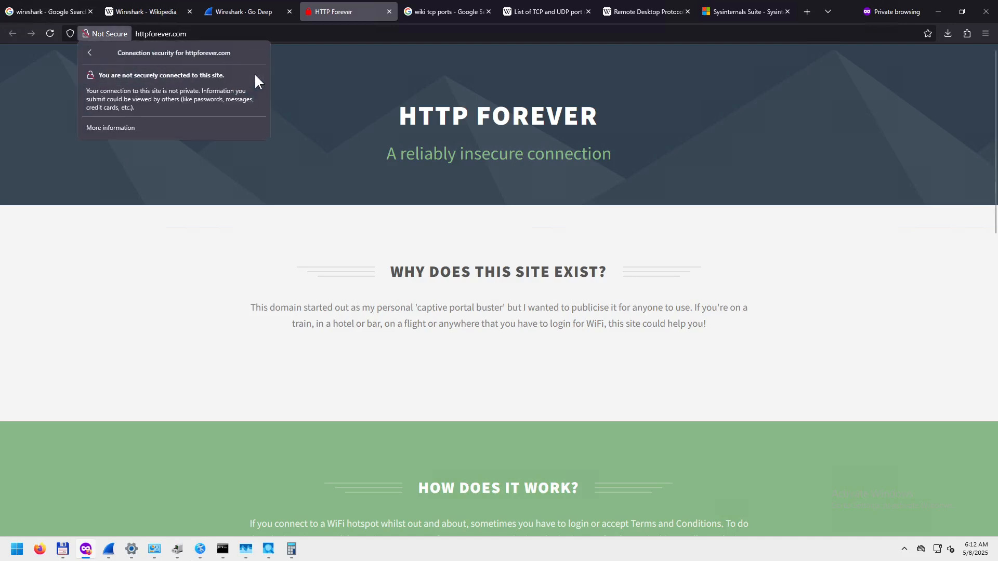
pyautogui.click(167, 130)
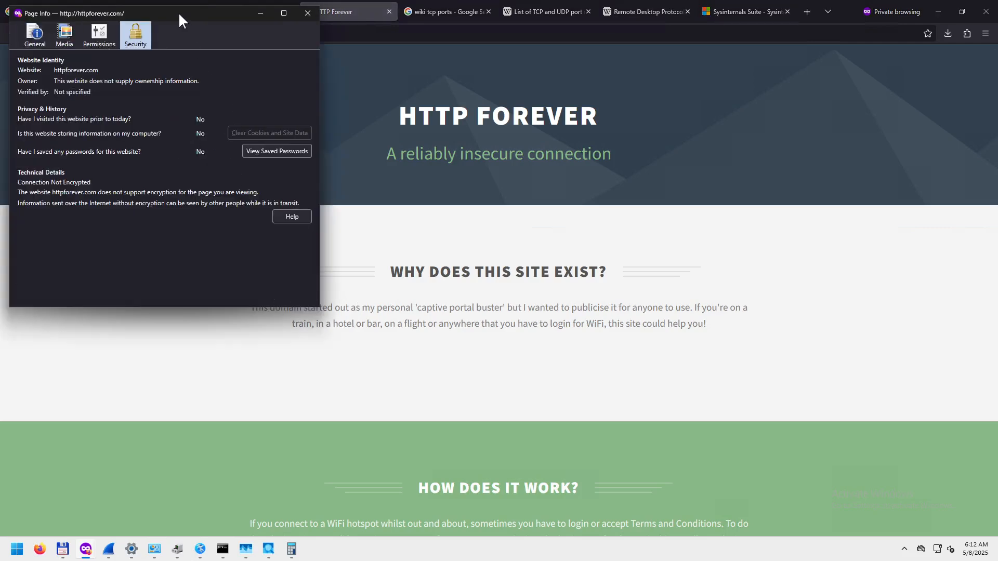
pyautogui.moveTo(178, 11); pyautogui.dragTo(326, 141)
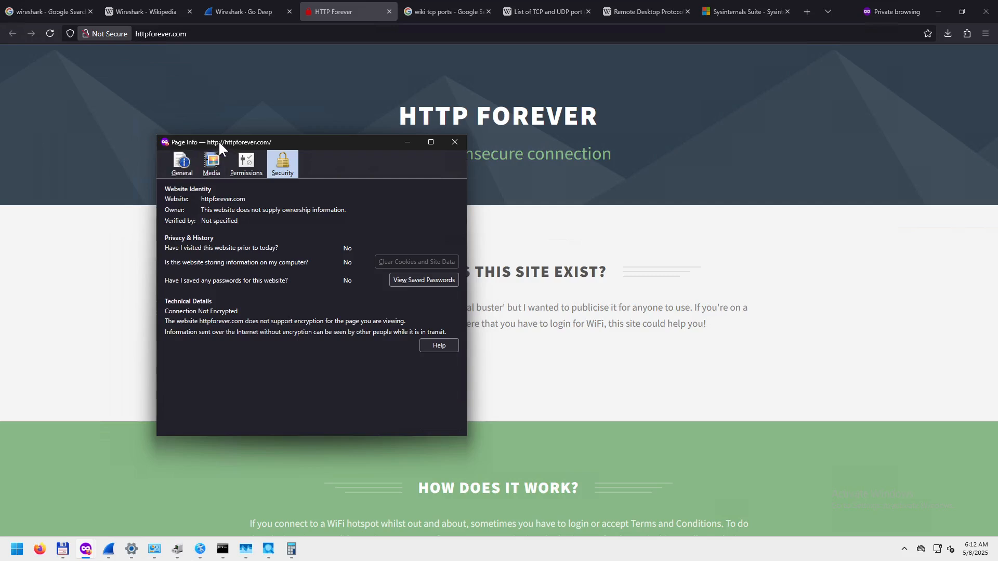
pyautogui.click(184, 174)
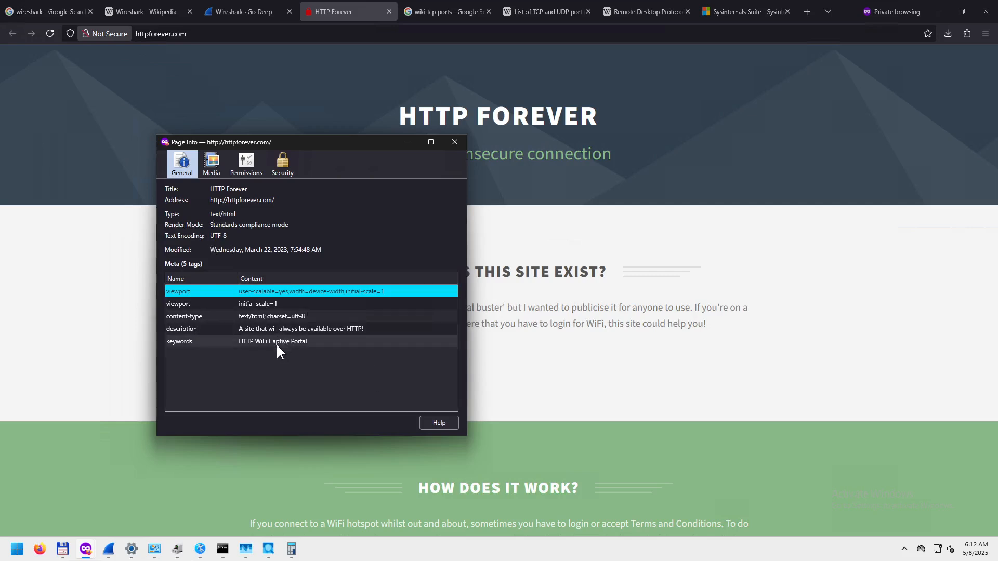
pyautogui.click(280, 171)
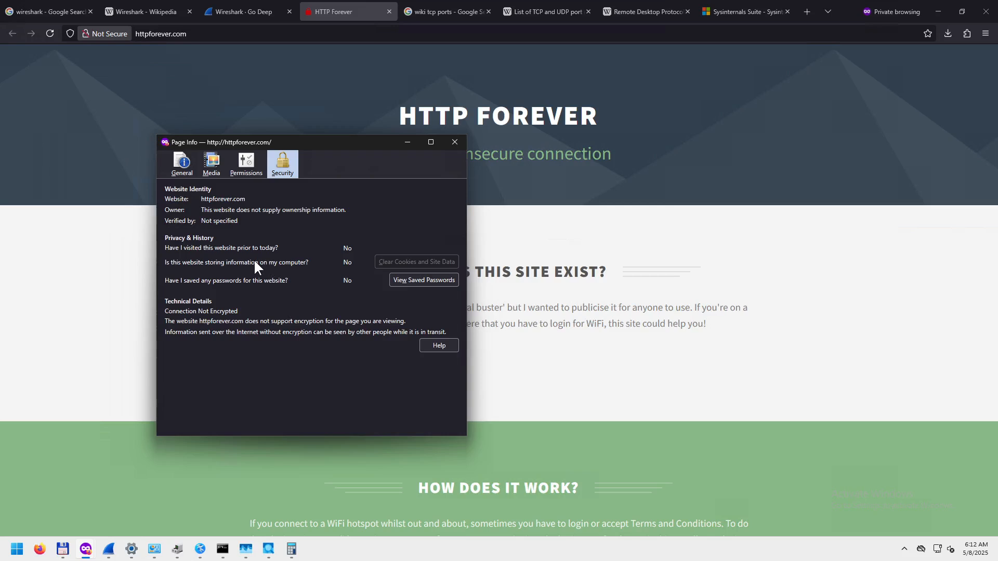
pyautogui.click(242, 167)
pyautogui.click(215, 171)
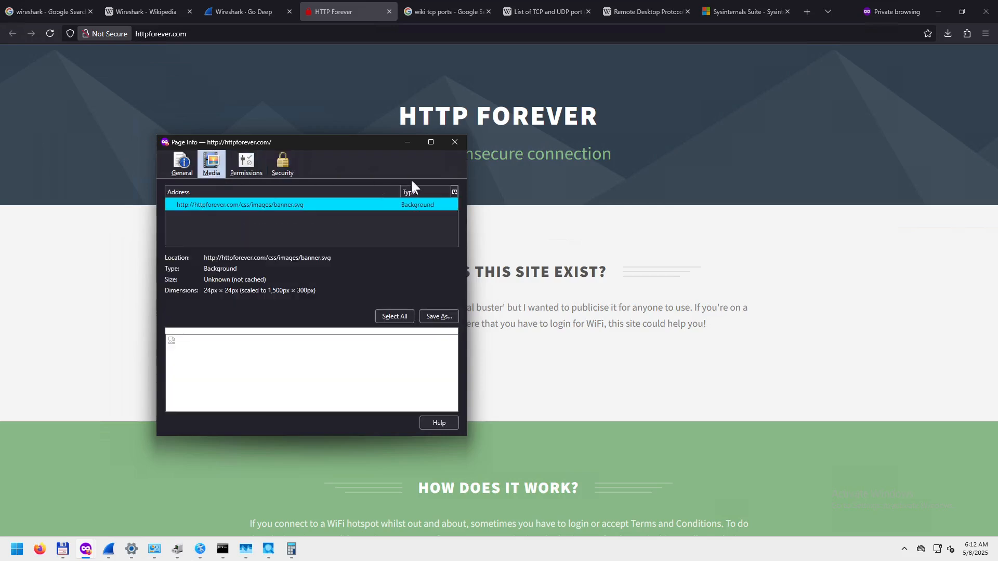
pyautogui.click(455, 138)
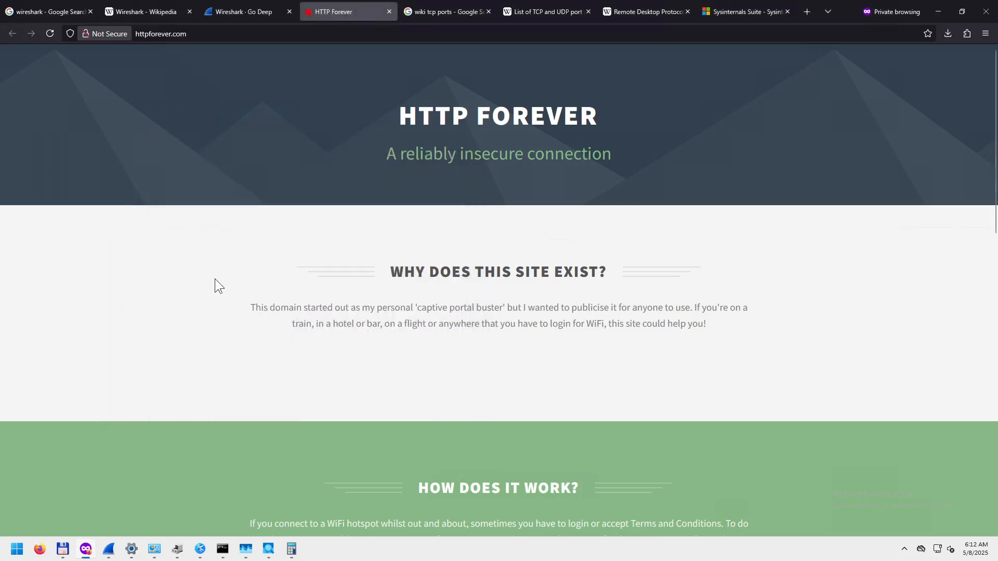
# - Open the element inspector for the HTTP Forever page and enlarge it, widening the styles and layout panes
pyautogui.rightClick(216, 256)
pyautogui.click(257, 377)
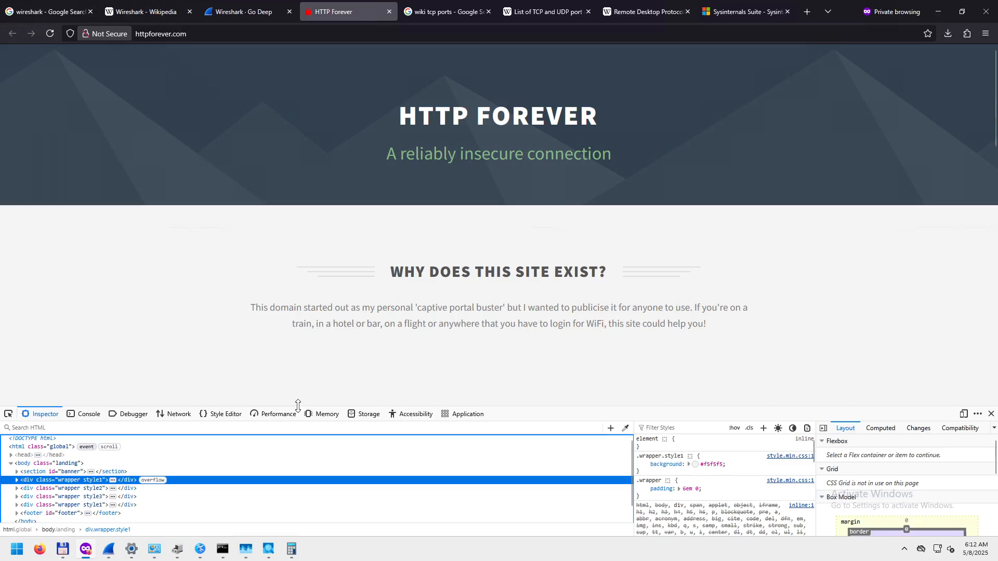
pyautogui.moveTo(297, 407); pyautogui.dragTo(304, 242)
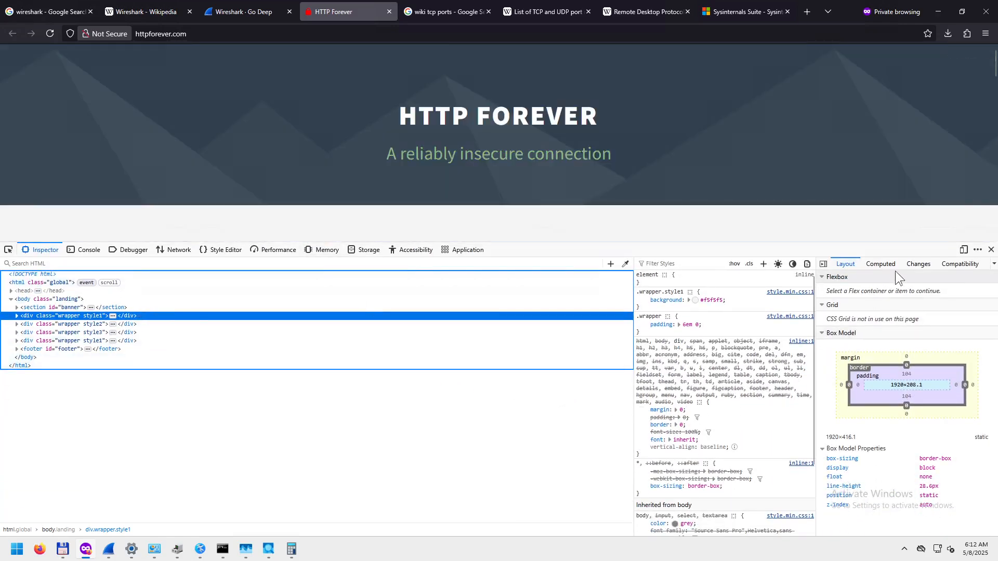
pyautogui.moveTo(633, 317); pyautogui.dragTo(419, 317)
pyautogui.moveTo(813, 335); pyautogui.dragTo(617, 332)
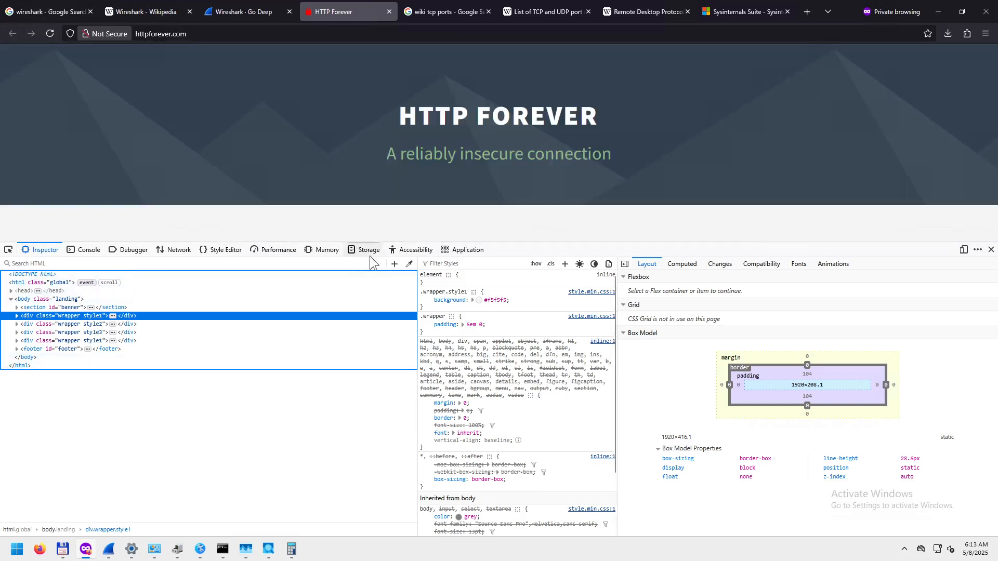
# - Capture the network requests of httpforever.com by reloading the page with network monitoring active
pyautogui.click(176, 251)
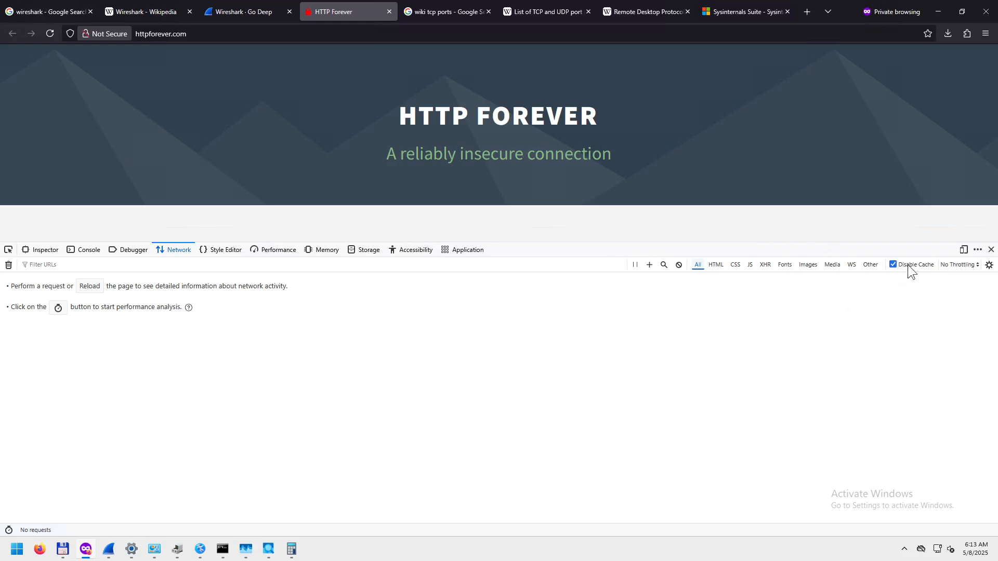
pyautogui.click(49, 34)
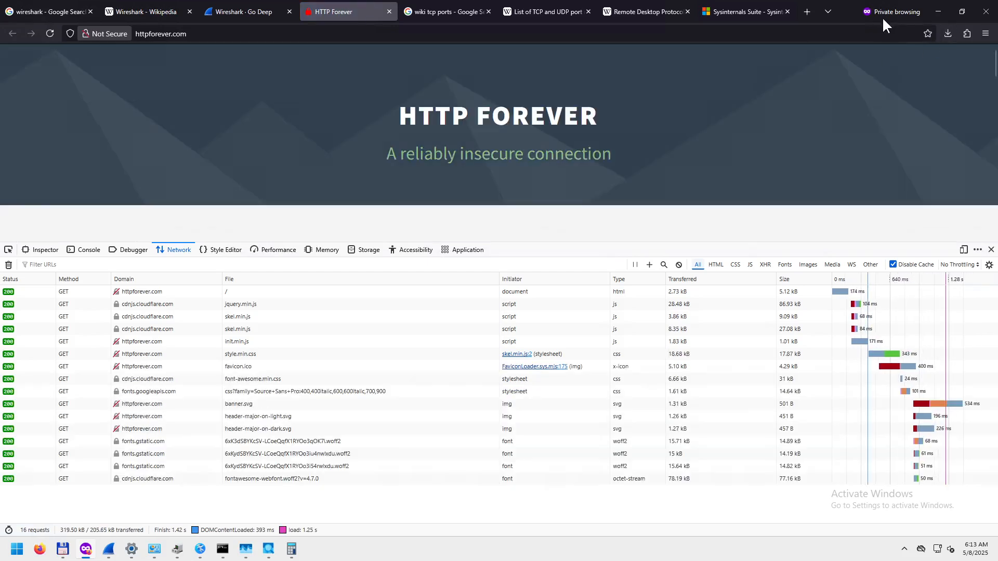
pyautogui.click(986, 33)
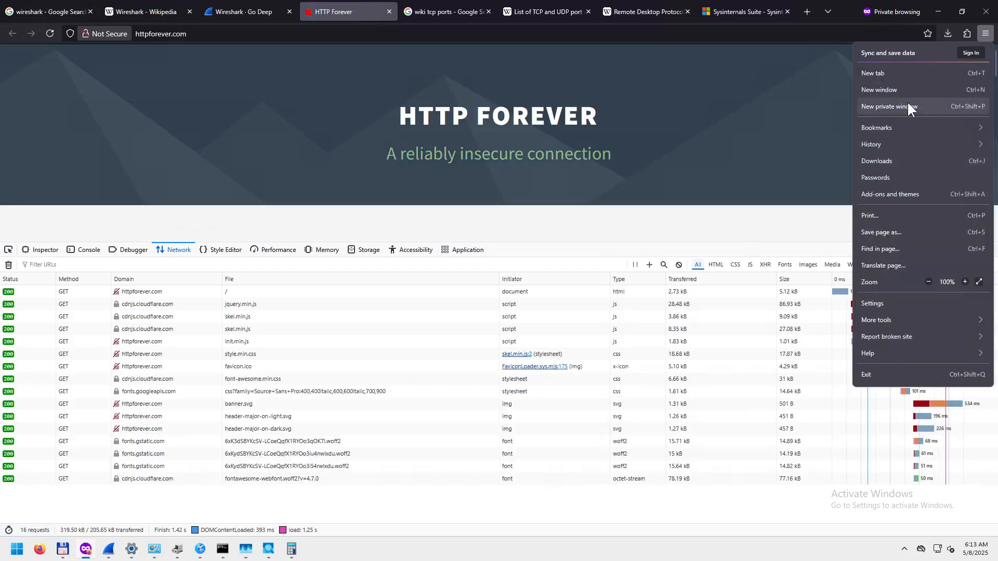
pyautogui.click(764, 103)
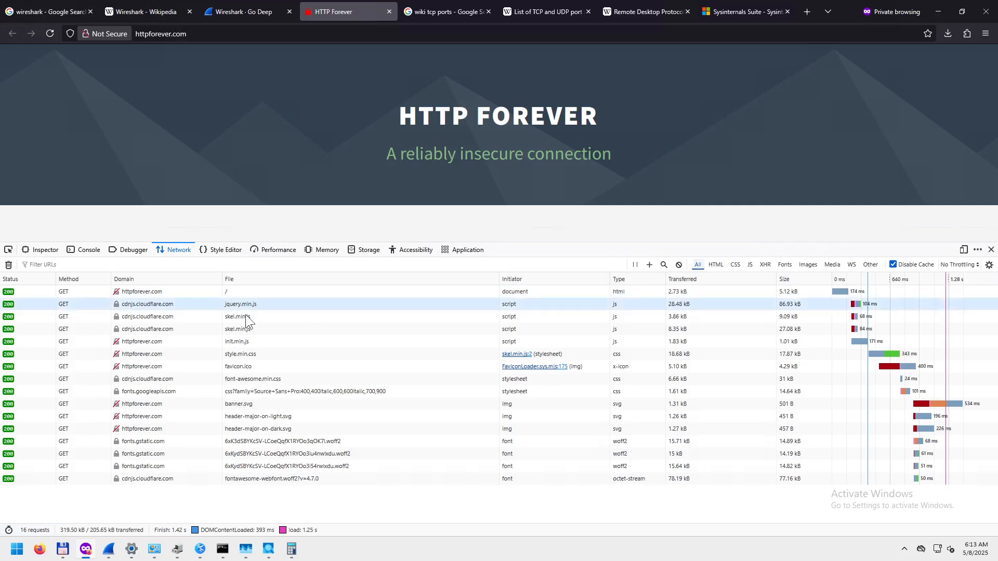
# - Inspect the request URL and HTTP version of the httpforever.com root document request
pyautogui.click(158, 292)
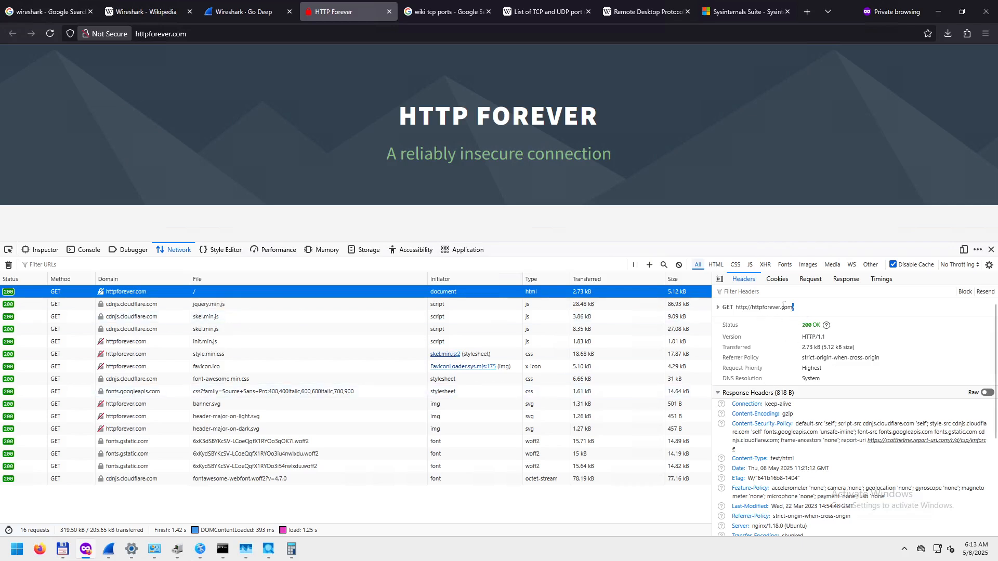
pyautogui.moveTo(798, 308); pyautogui.dragTo(734, 309)
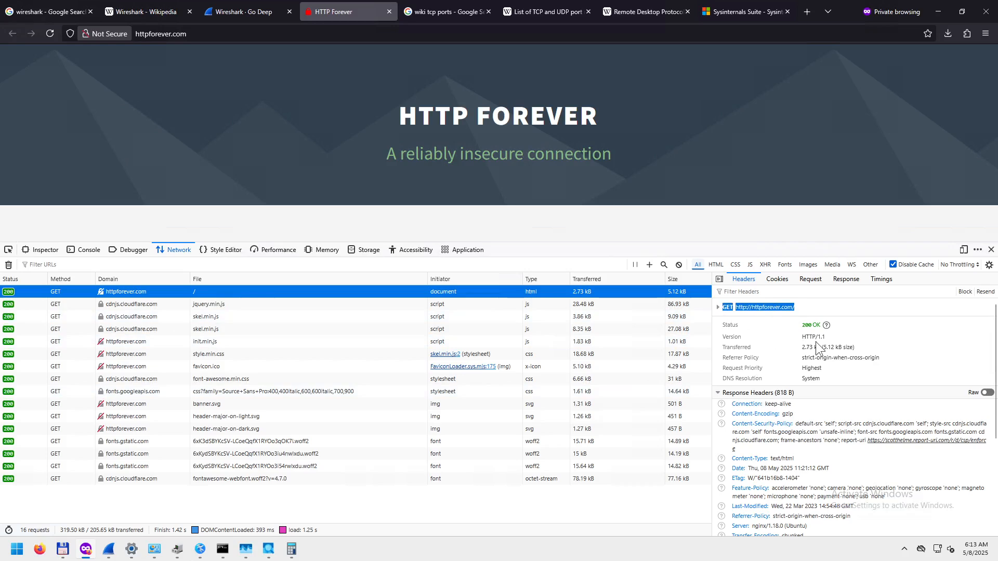
pyautogui.moveTo(802, 336); pyautogui.dragTo(827, 338)
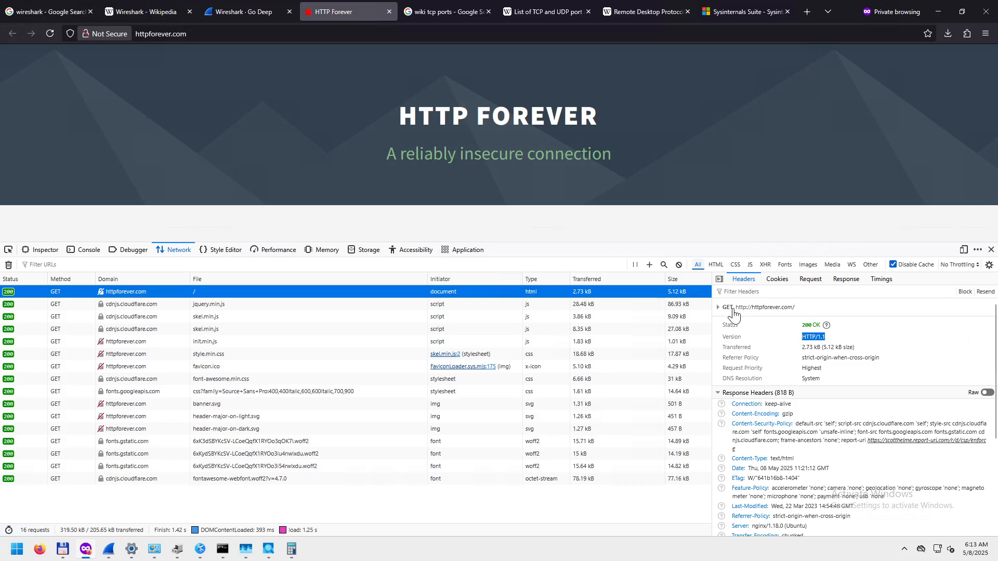
pyautogui.moveTo(809, 307); pyautogui.dragTo(744, 307)
pyautogui.click(795, 307)
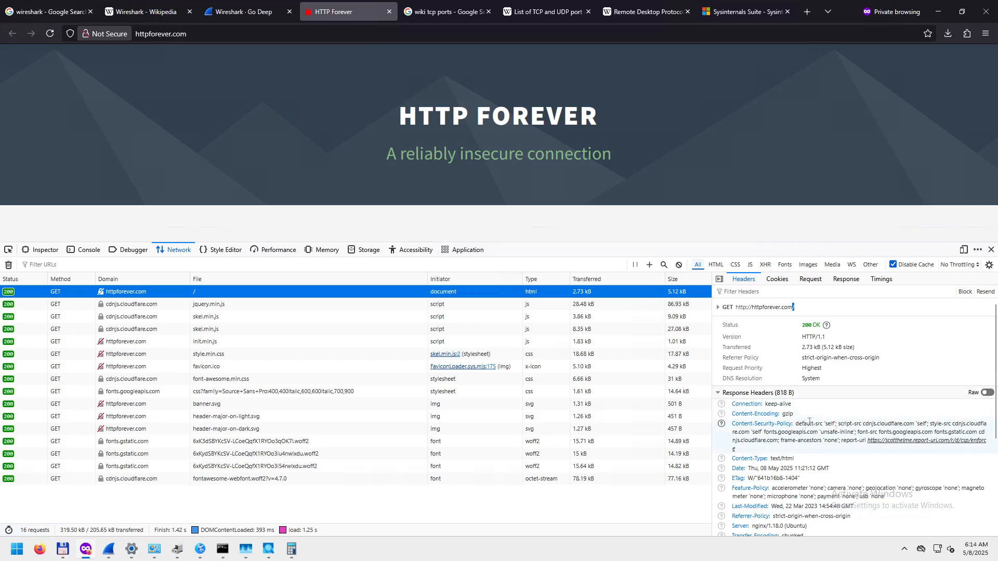
# - Review the root document's response headers, highlighting the Content-Encoding and Content-Type values
pyautogui.doubleClick(788, 414)
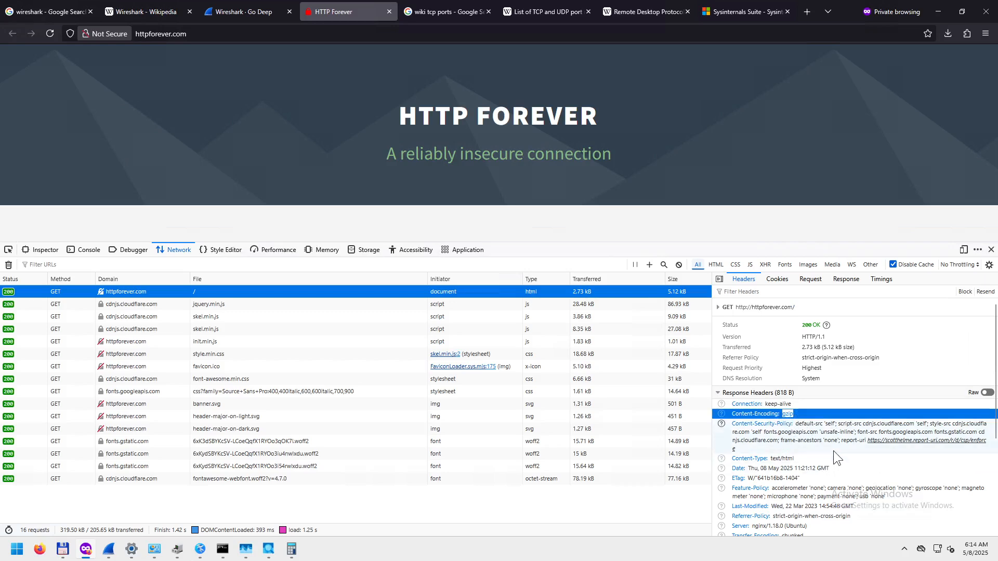
pyautogui.scroll(-2, 834, 451)
pyautogui.click(791, 412)
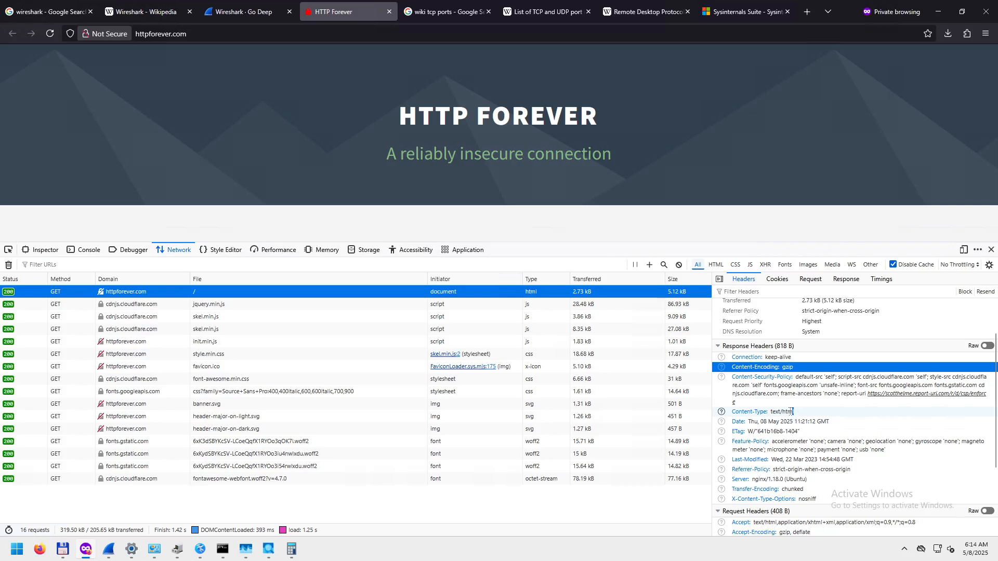
pyautogui.moveTo(791, 412); pyautogui.dragTo(769, 413)
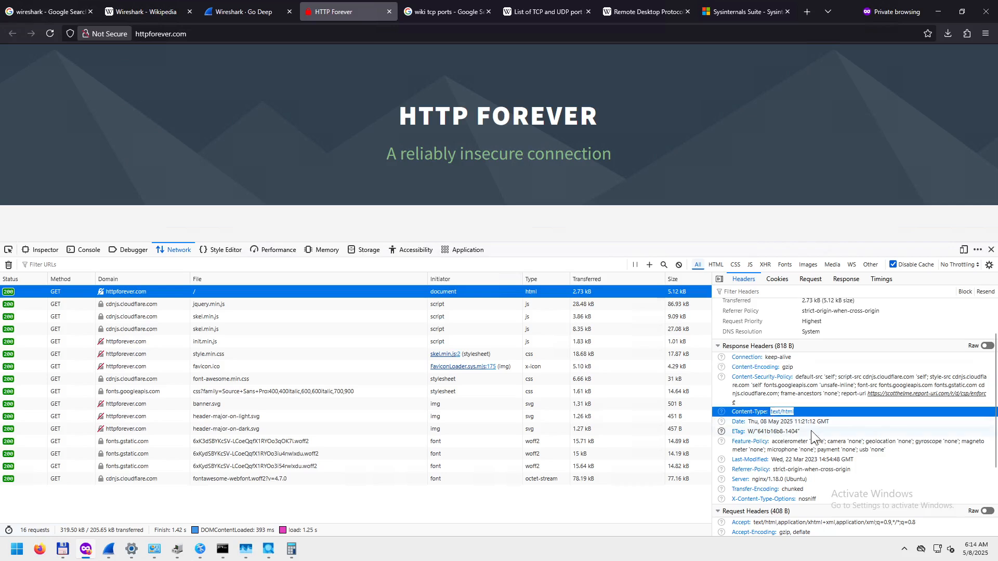
pyautogui.scroll(-4, 853, 432)
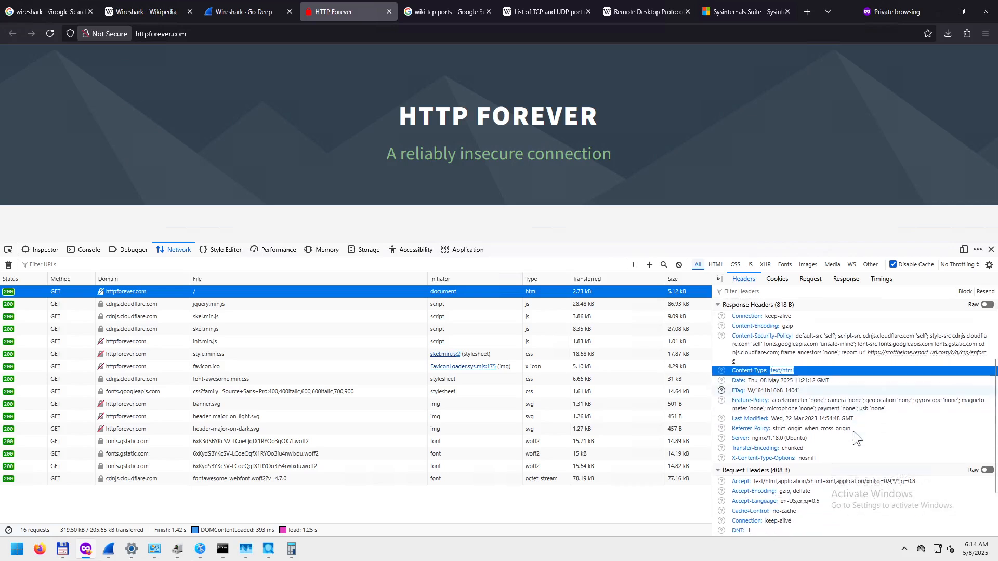
# - Display the root document's request headers in raw form and highlight the Host and User-Agent lines
pyautogui.scroll(-1, 854, 431)
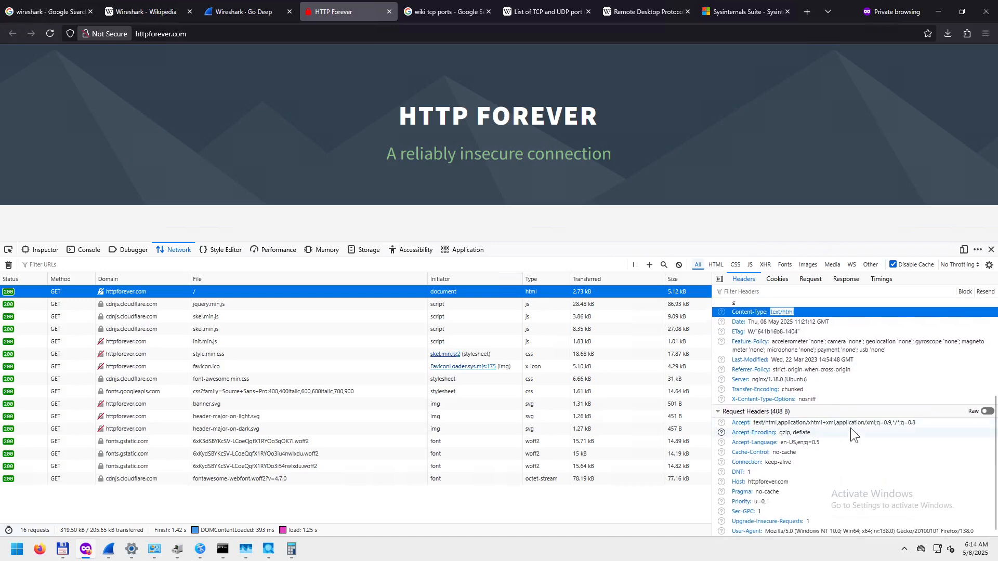
pyautogui.scroll(6, 850, 428)
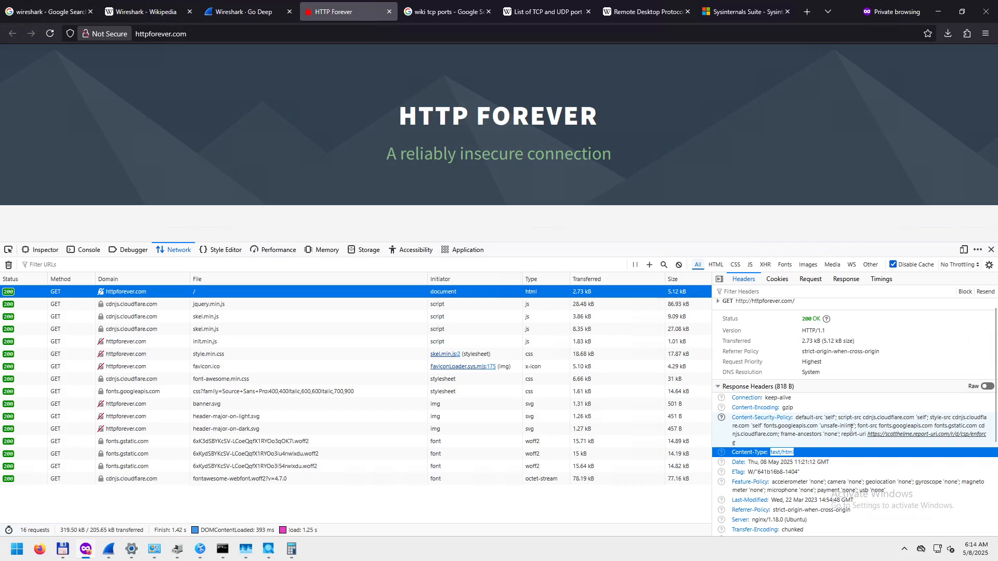
pyautogui.scroll(-6, 851, 427)
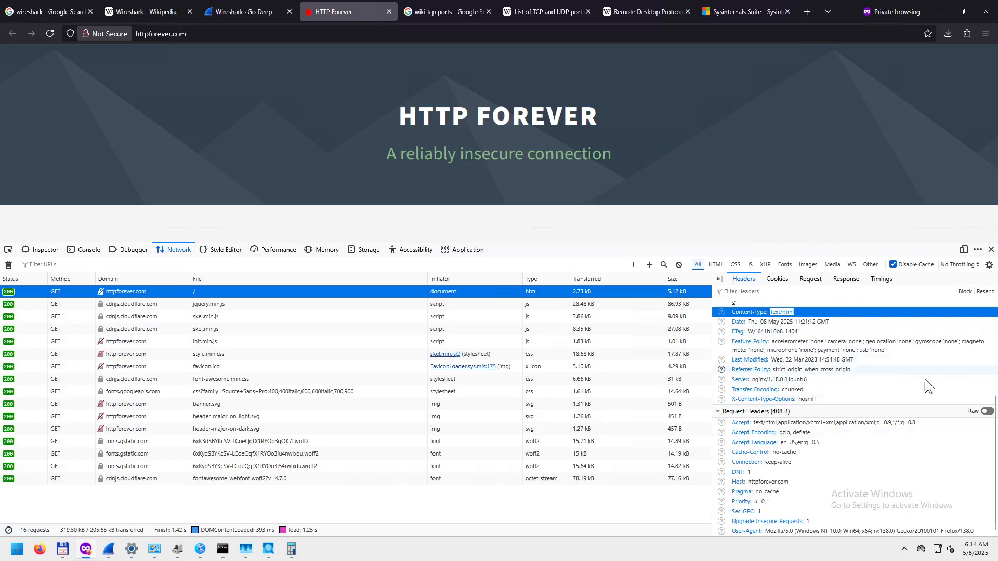
pyautogui.click(986, 411)
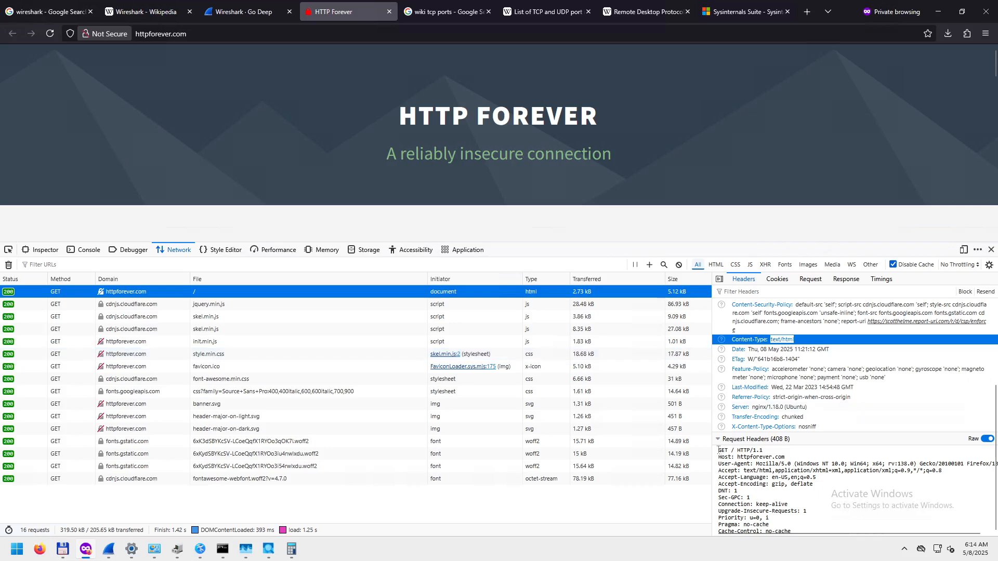
pyautogui.moveTo(718, 450); pyautogui.dragTo(786, 458)
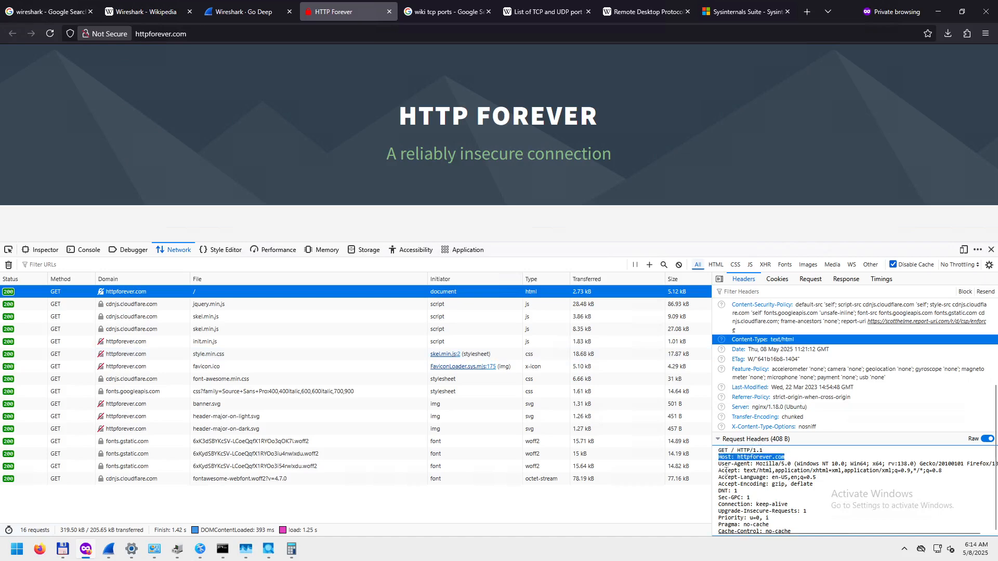
pyautogui.moveTo(719, 463); pyautogui.dragTo(935, 463)
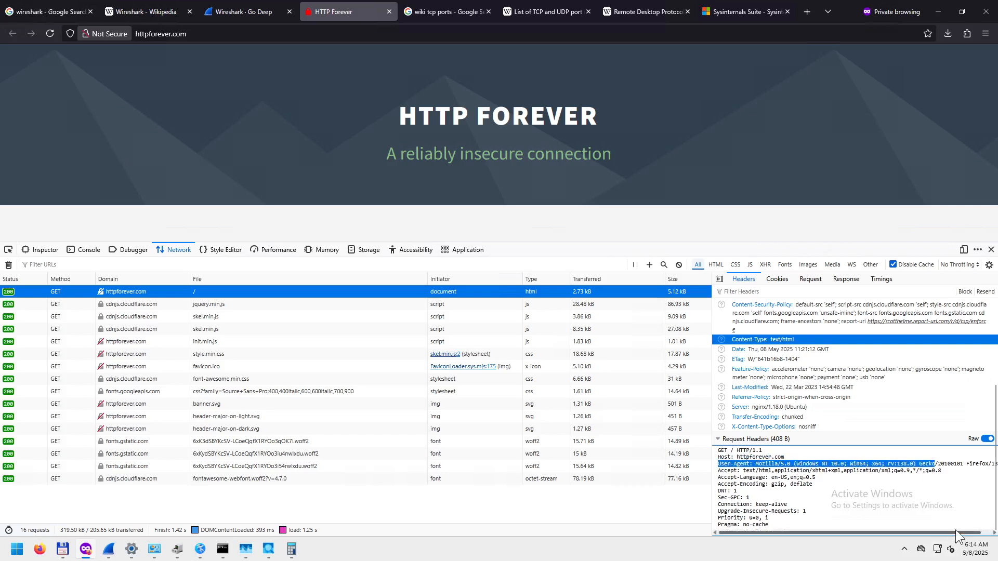
pyautogui.moveTo(961, 533); pyautogui.dragTo(939, 529)
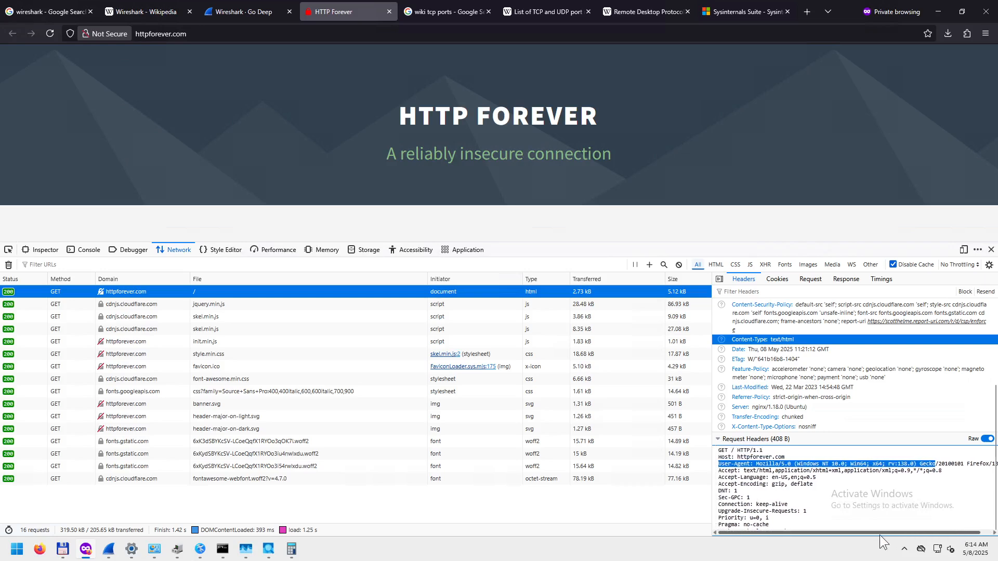
# - Review the remaining raw request headers, highlighting the Accept, Accept-Language, Accept-Encoding, DNT, Sec-GPC, Pragma and Cache-Control lines
pyautogui.moveTo(721, 471); pyautogui.dragTo(861, 474)
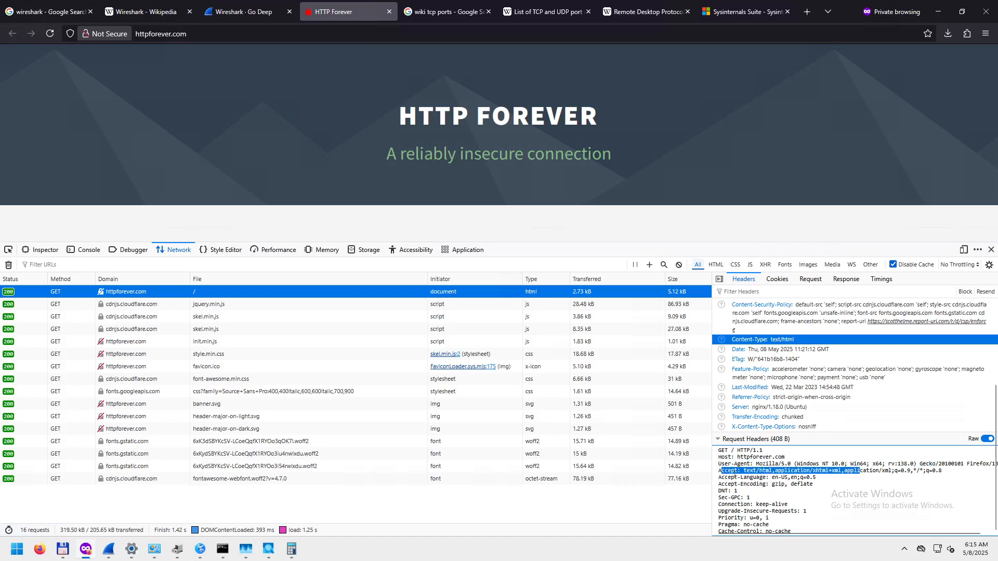
pyautogui.moveTo(735, 477); pyautogui.dragTo(824, 476)
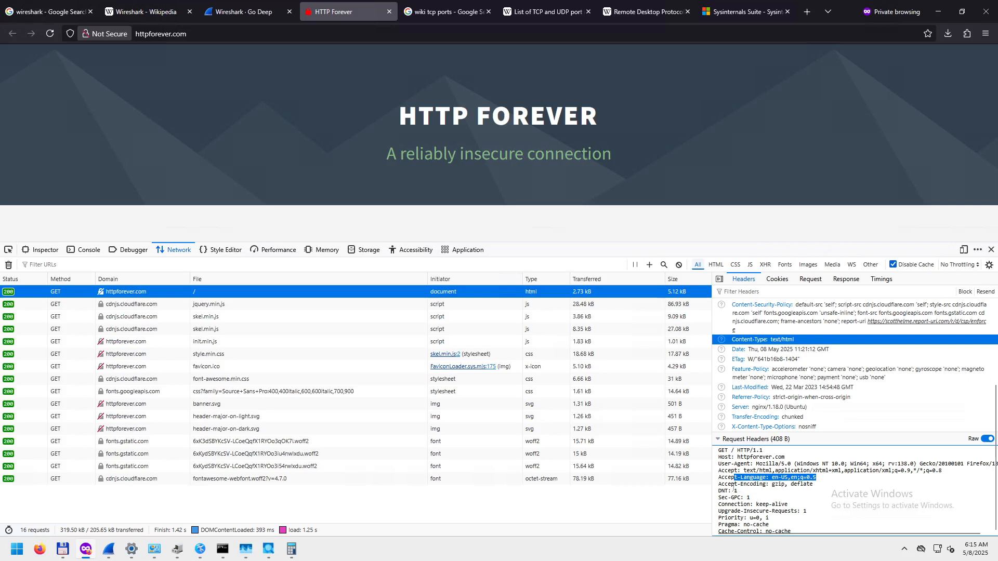
pyautogui.moveTo(732, 485); pyautogui.dragTo(815, 485)
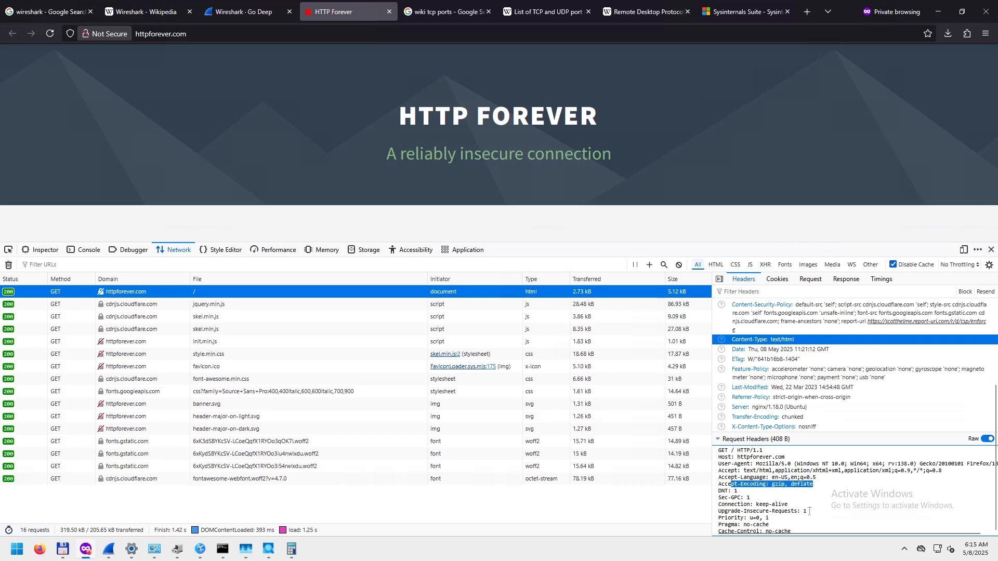
pyautogui.doubleClick(802, 484)
pyautogui.doubleClick(778, 484)
pyautogui.doubleClick(802, 485)
pyautogui.moveTo(719, 491); pyautogui.dragTo(747, 498)
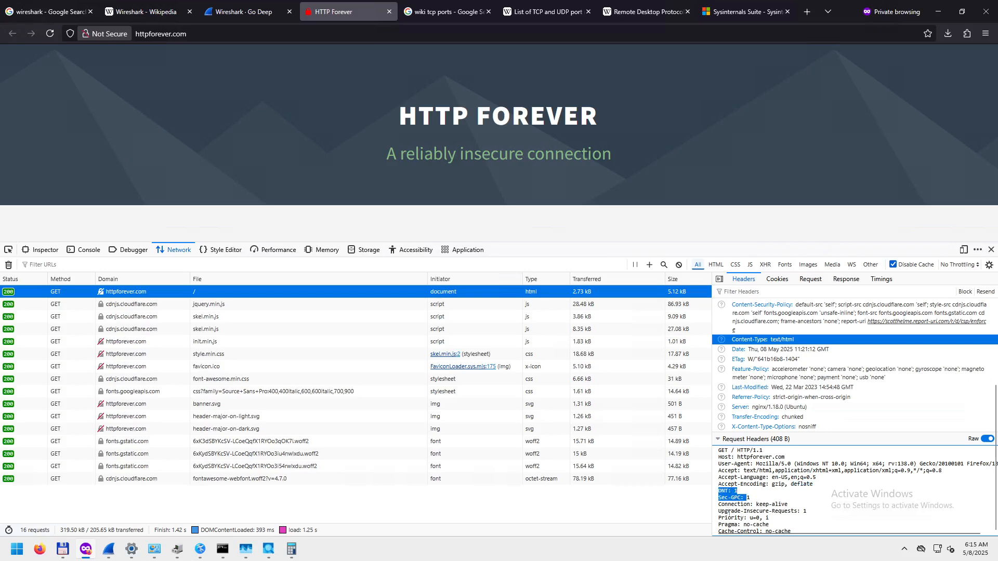
pyautogui.moveTo(729, 525); pyautogui.dragTo(787, 531)
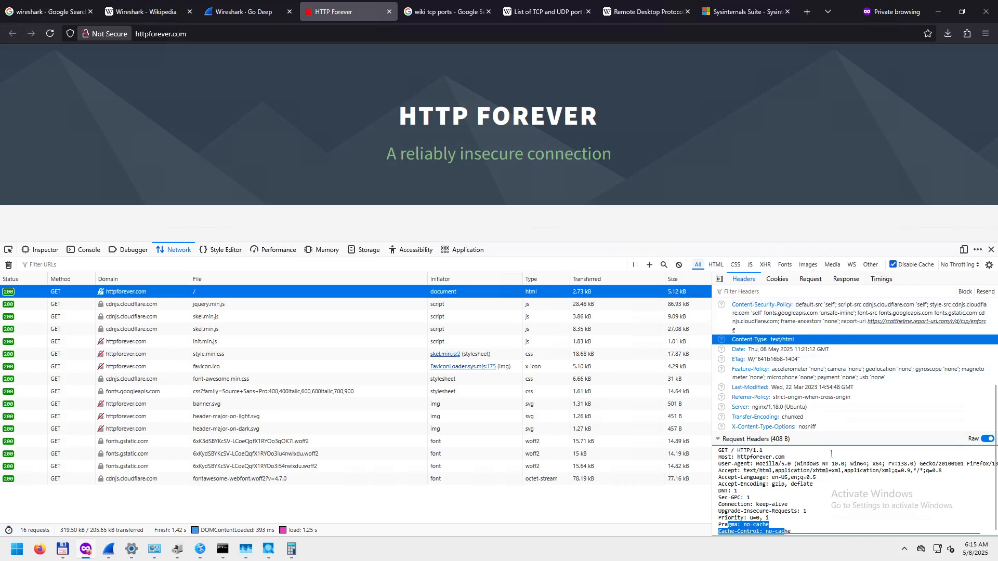
# - Check the root document request's cookies and request data, and highlight the text of its rendered response
pyautogui.click(776, 279)
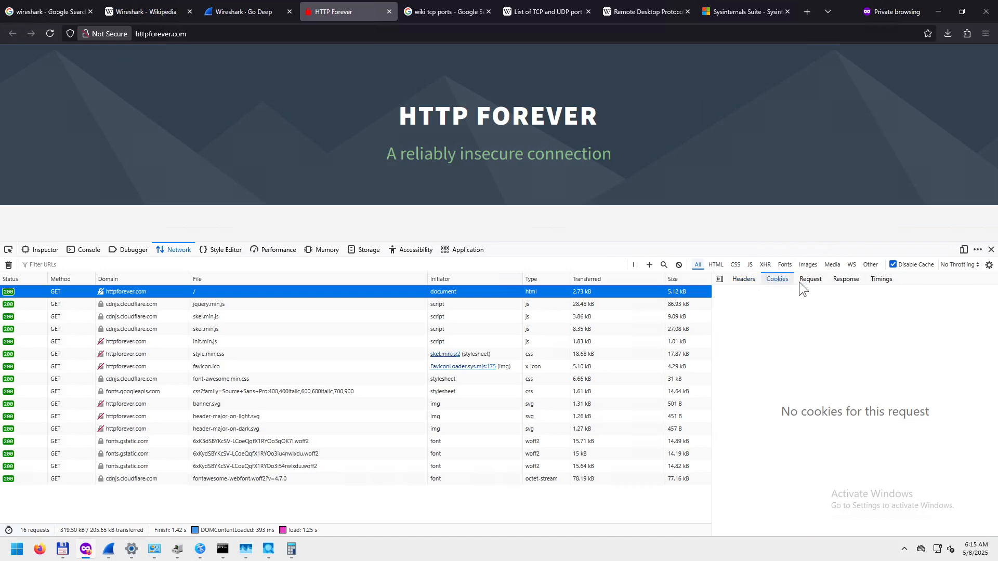
pyautogui.click(811, 281)
pyautogui.click(845, 281)
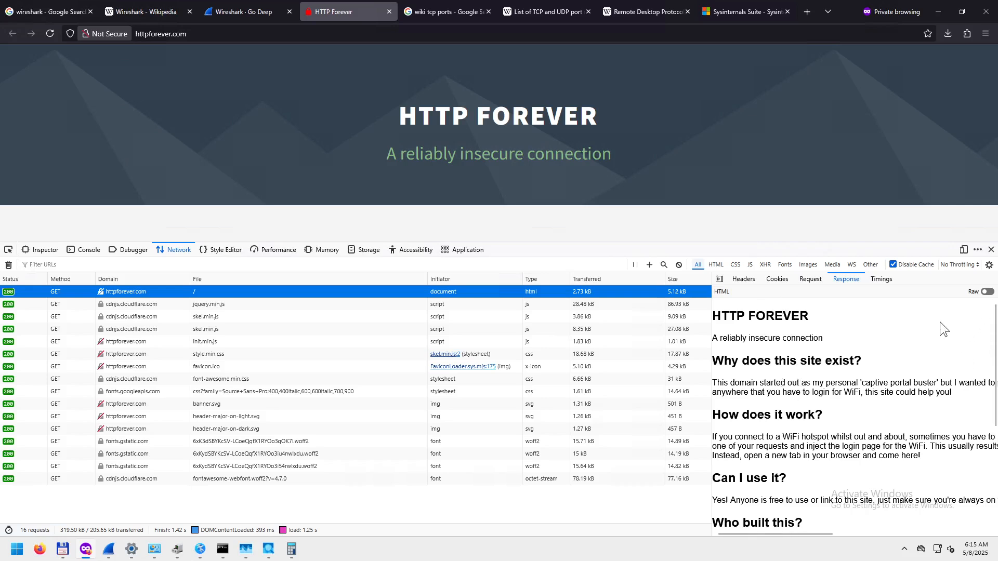
pyautogui.moveTo(738, 316); pyautogui.dragTo(804, 523)
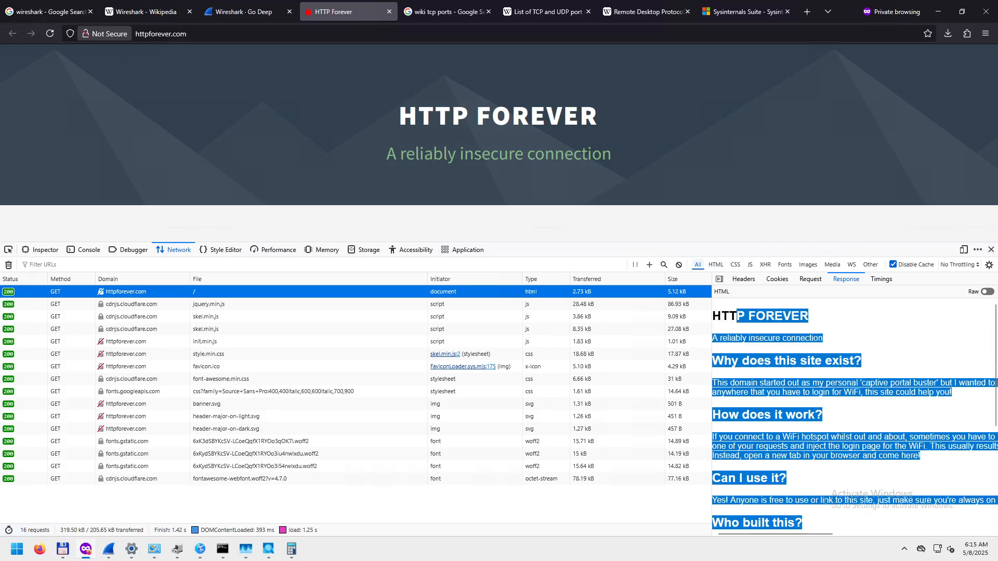
# - Compare the root document's raw HTML response with its rendered preview, highlighting the HTML source code
pyautogui.click(988, 292)
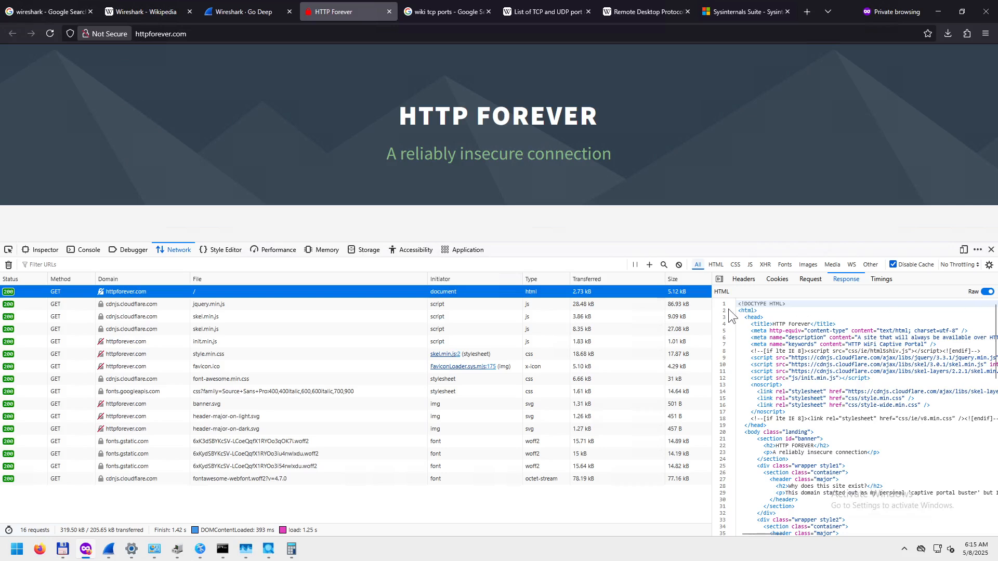
pyautogui.moveTo(739, 303); pyautogui.dragTo(826, 520)
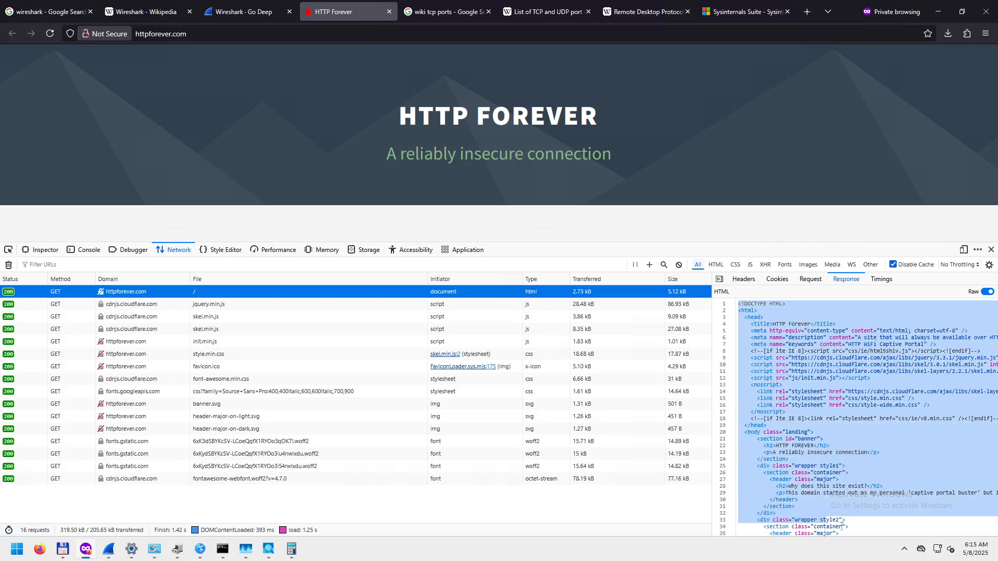
pyautogui.click(987, 292)
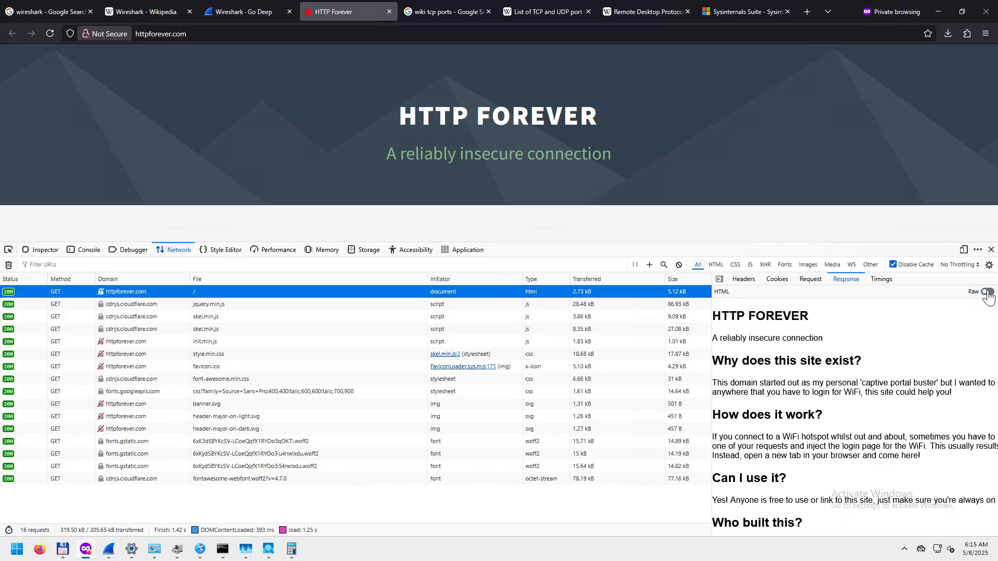
pyautogui.click(988, 292)
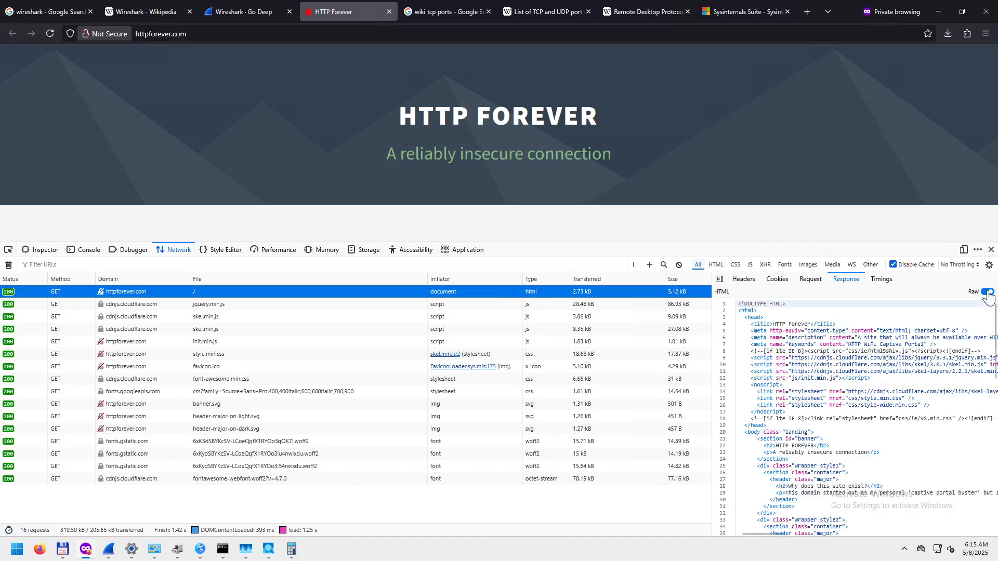
pyautogui.moveTo(738, 304); pyautogui.dragTo(825, 526)
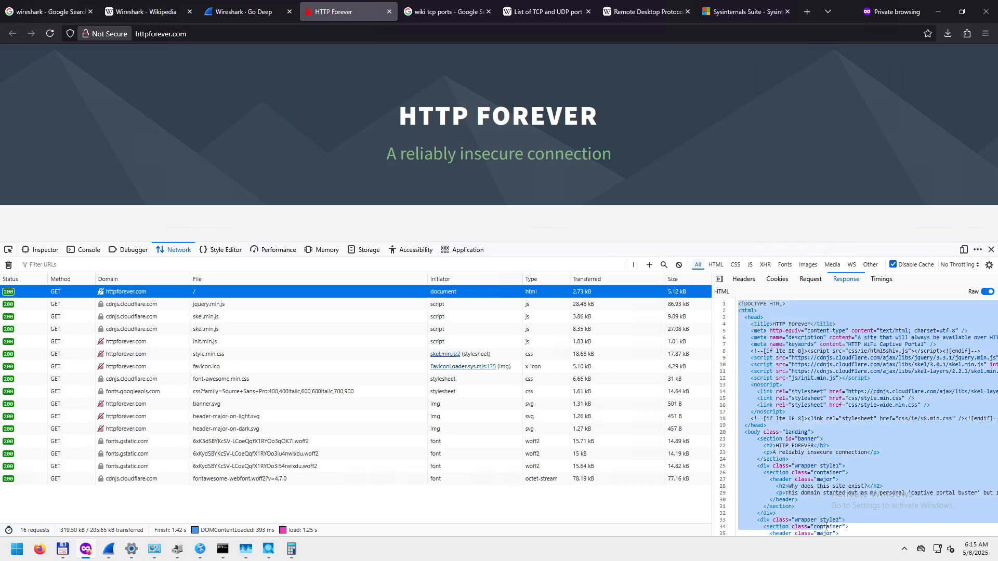
pyautogui.click(988, 293)
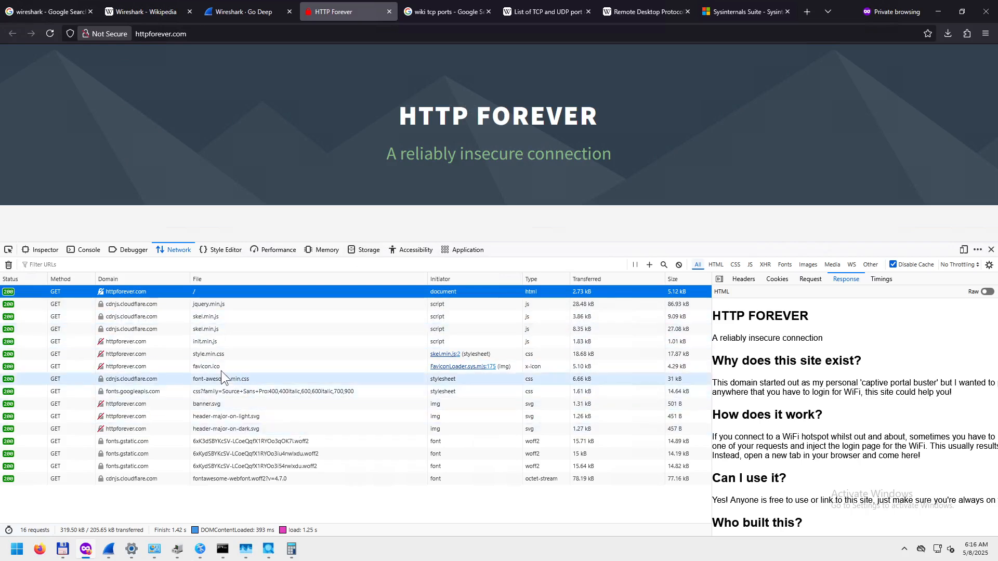
# - Examine the responses for favicon.ico, the fonts.googleapis.com stylesheet, banner.svg and the two header-major SVG images
pyautogui.moveTo(217, 369)
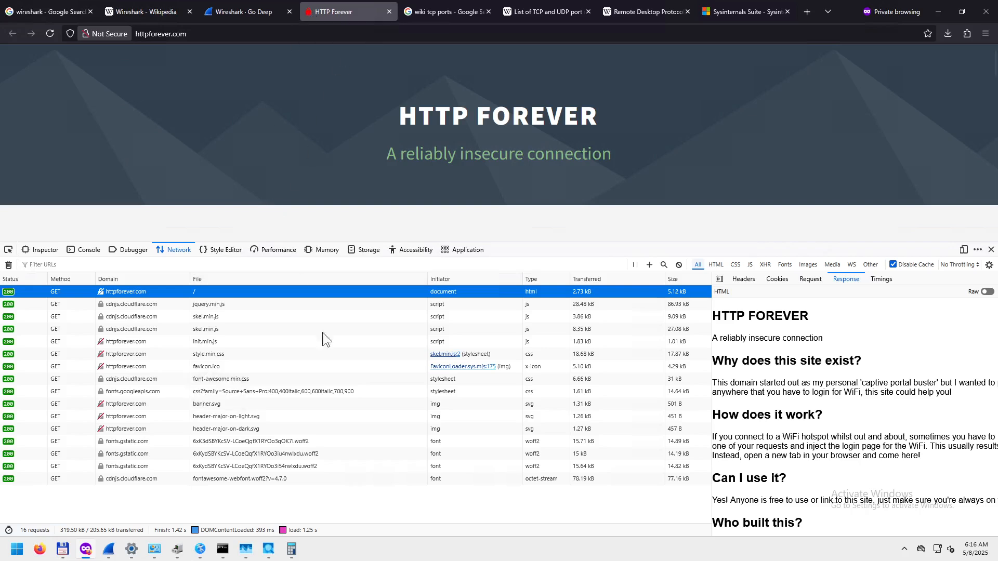
pyautogui.click(283, 369)
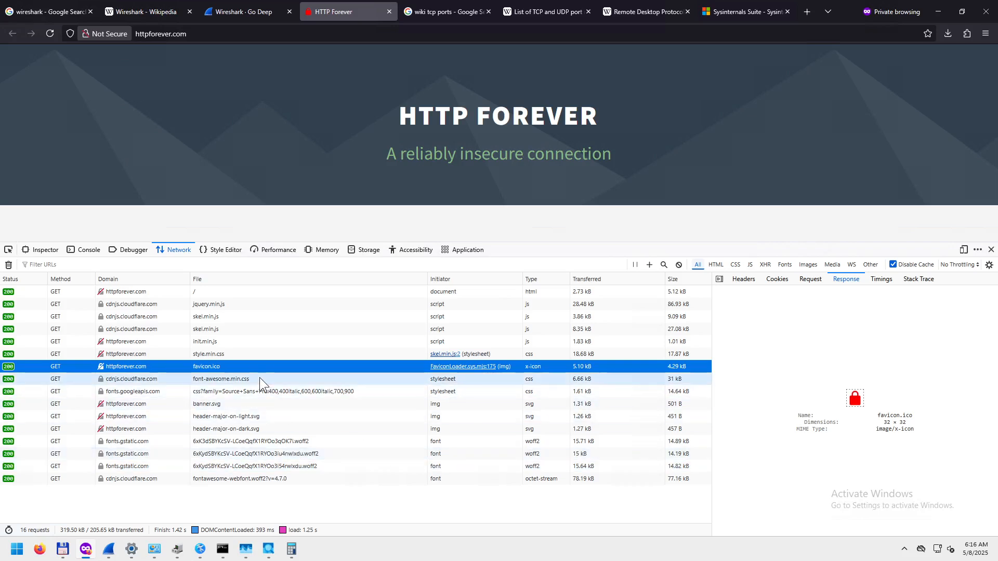
pyautogui.click(283, 393)
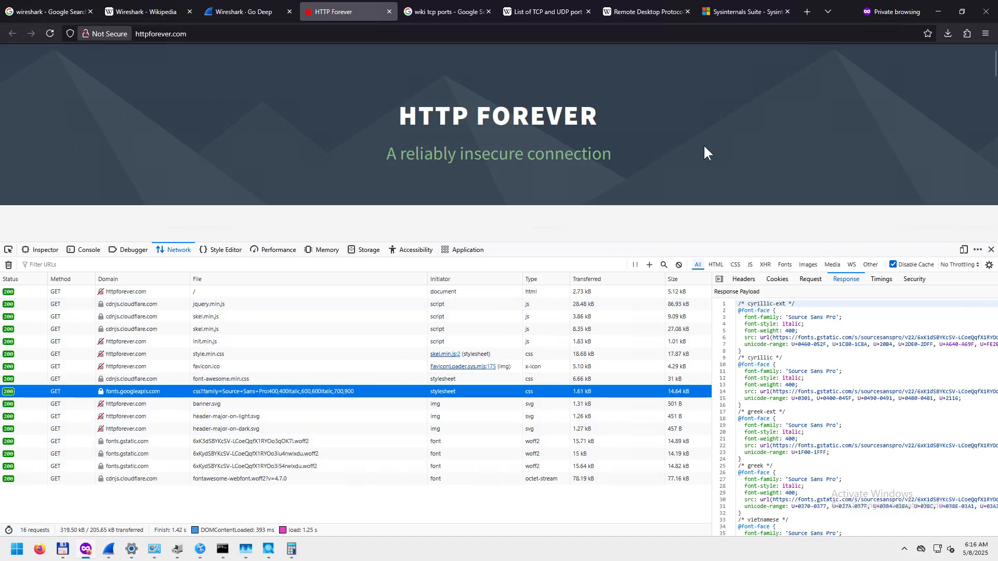
pyautogui.click(291, 405)
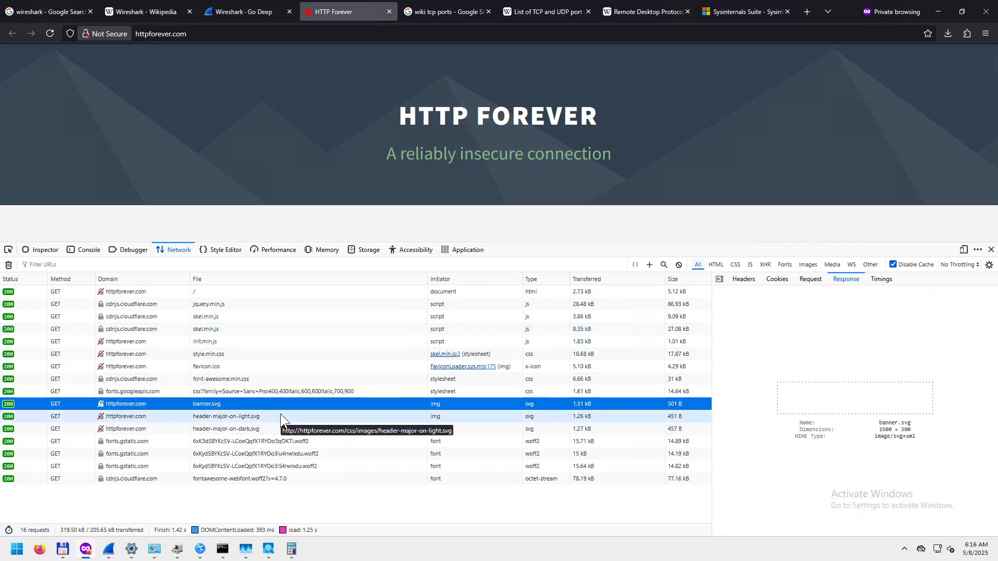
pyautogui.click(280, 413)
pyautogui.click(285, 426)
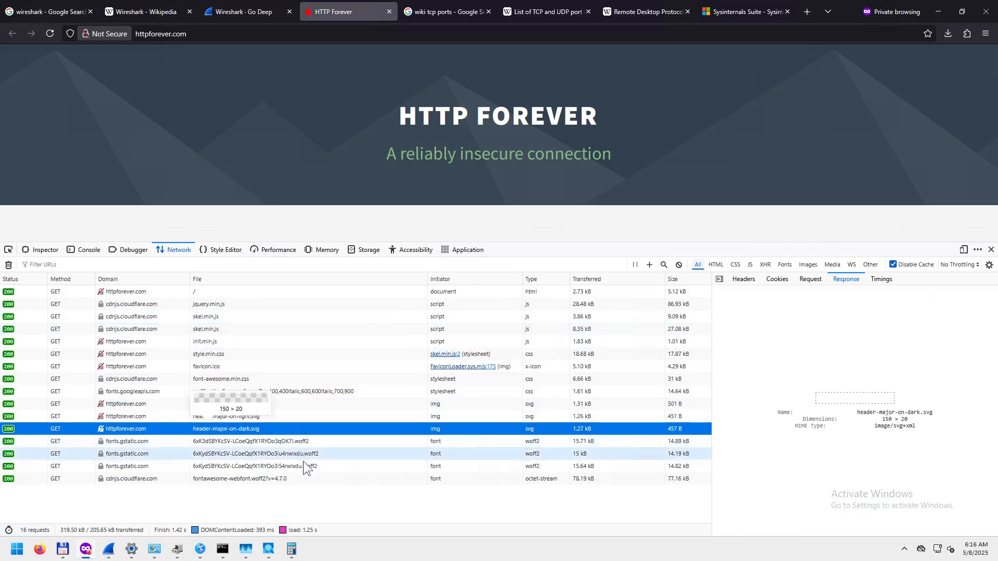
# - Preview the font responses from fonts.gstatic.com and the fontawesome-webfont file from cdnjs.cloudflare.com
pyautogui.click(317, 442)
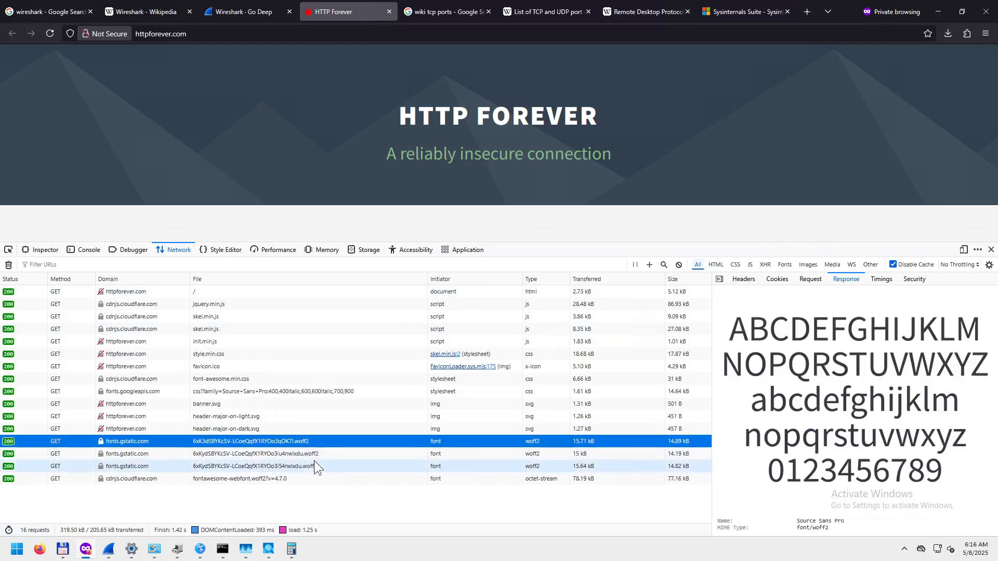
pyautogui.click(319, 454)
pyautogui.click(315, 467)
pyautogui.click(309, 477)
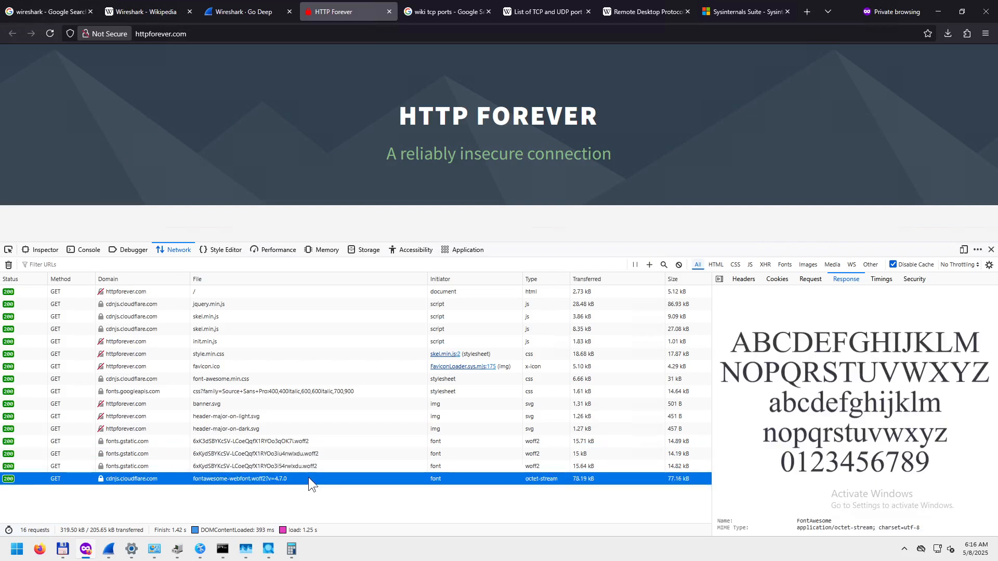
pyautogui.click(324, 451)
pyautogui.click(326, 439)
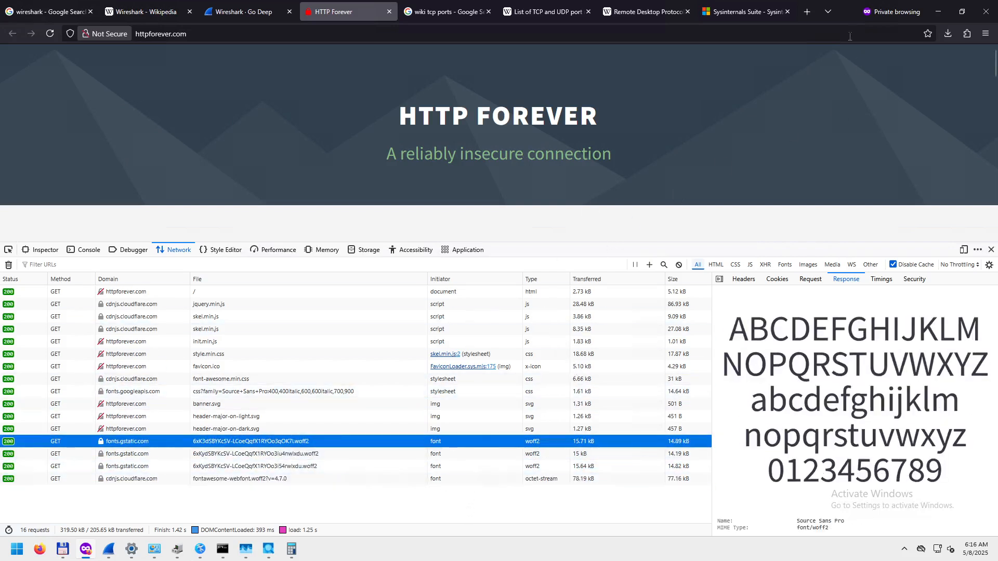
# - Arrange the Wireshark Ethernet capture and the browser side by side, with Wireshark filling the left half of the desktop
pyautogui.press('super+Right')
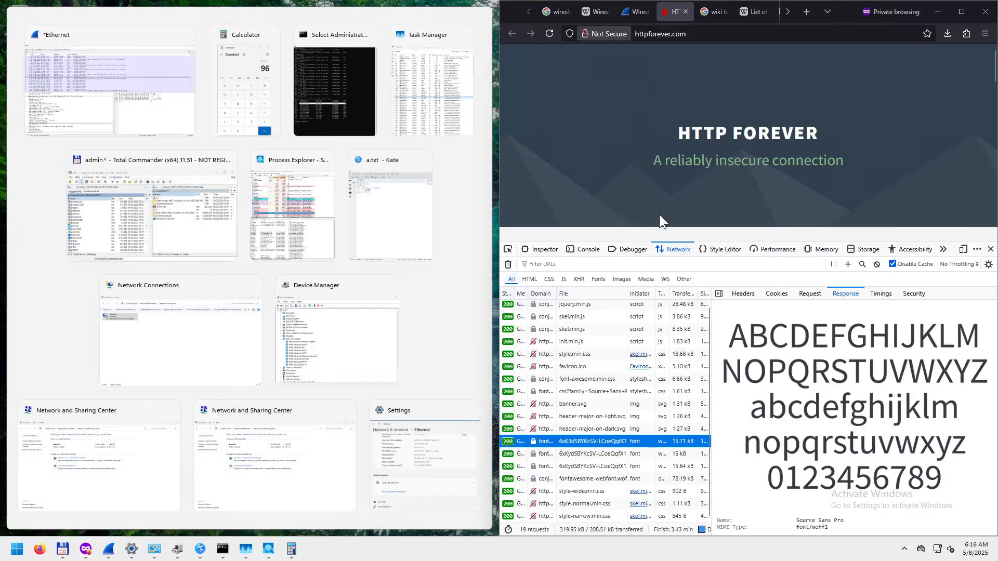
pyautogui.press('Return')
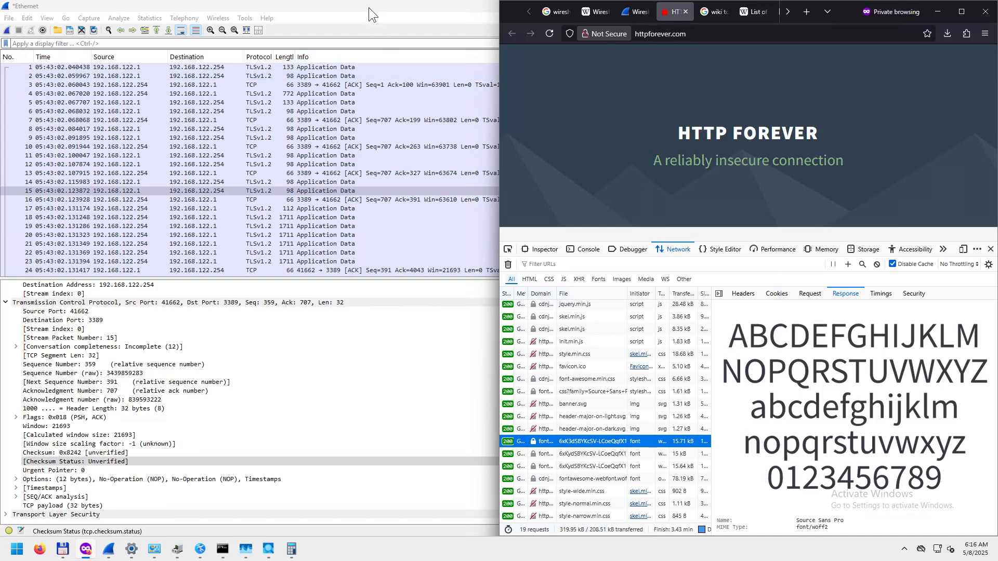
pyautogui.moveTo(370, 7); pyautogui.dragTo(4, 215)
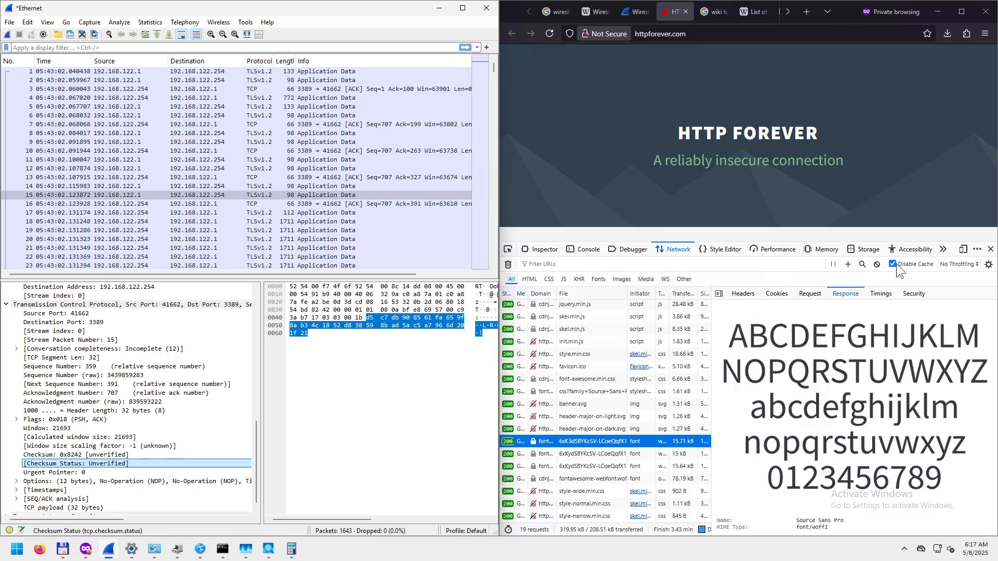
pyautogui.rightClick(743, 171)
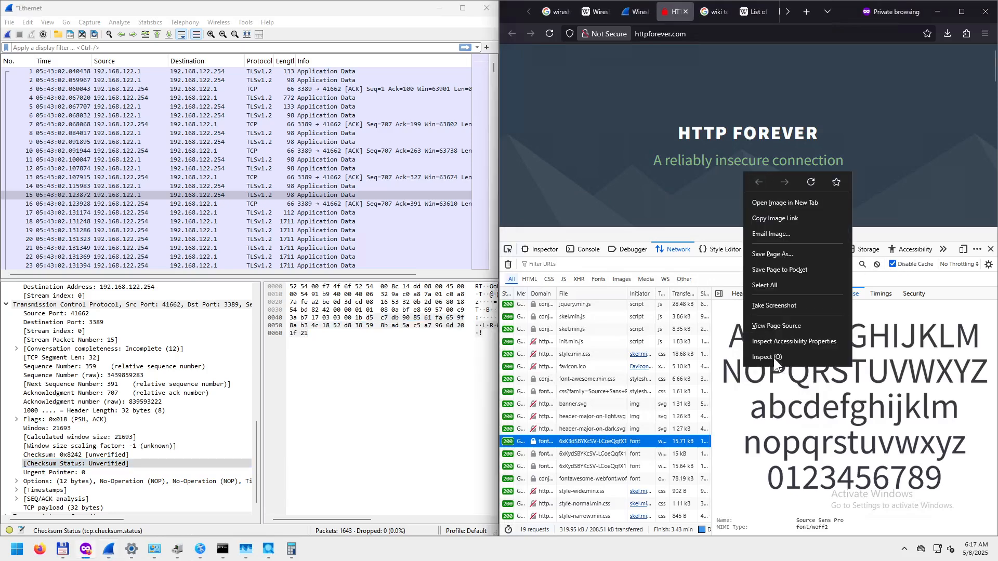
pyautogui.click(670, 183)
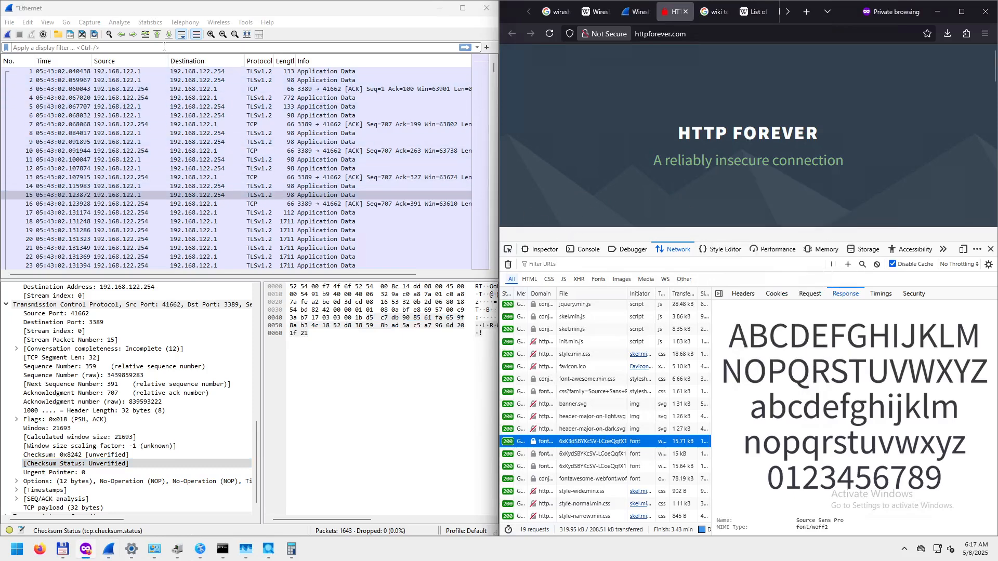
# - Start a new Ethernet capture in Wireshark without saving the previously captured packets
pyautogui.click(84, 22)
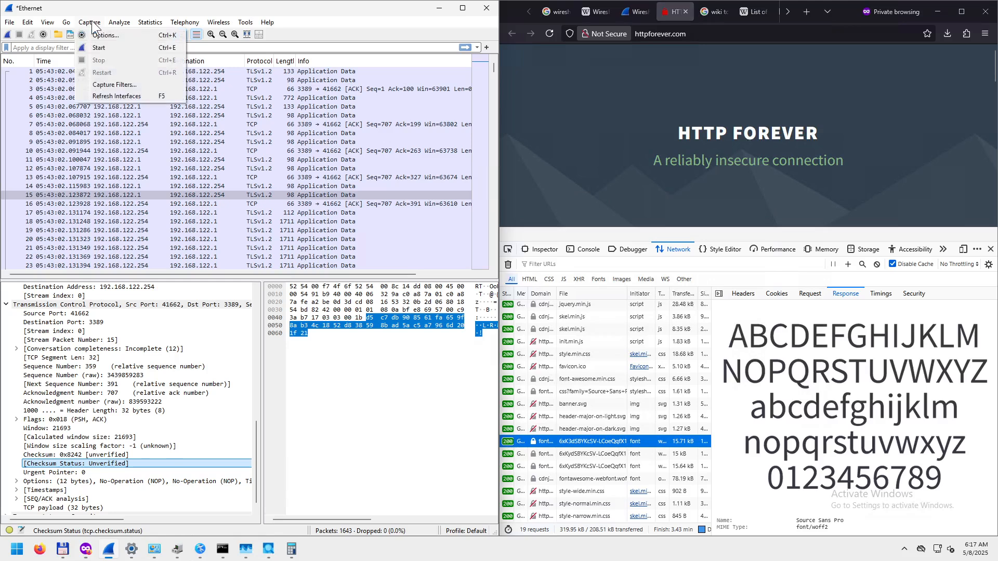
pyautogui.click(109, 47)
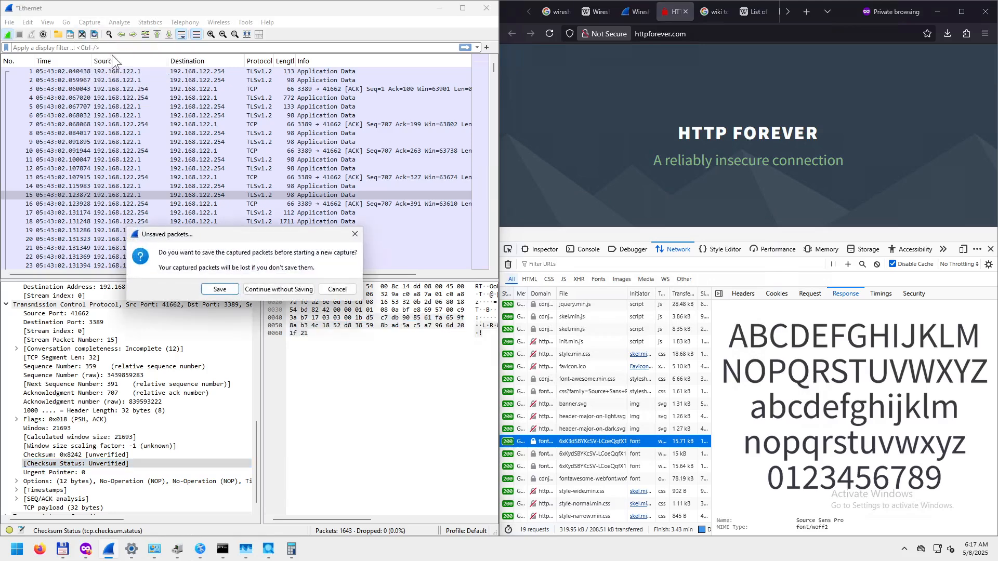
pyautogui.click(268, 289)
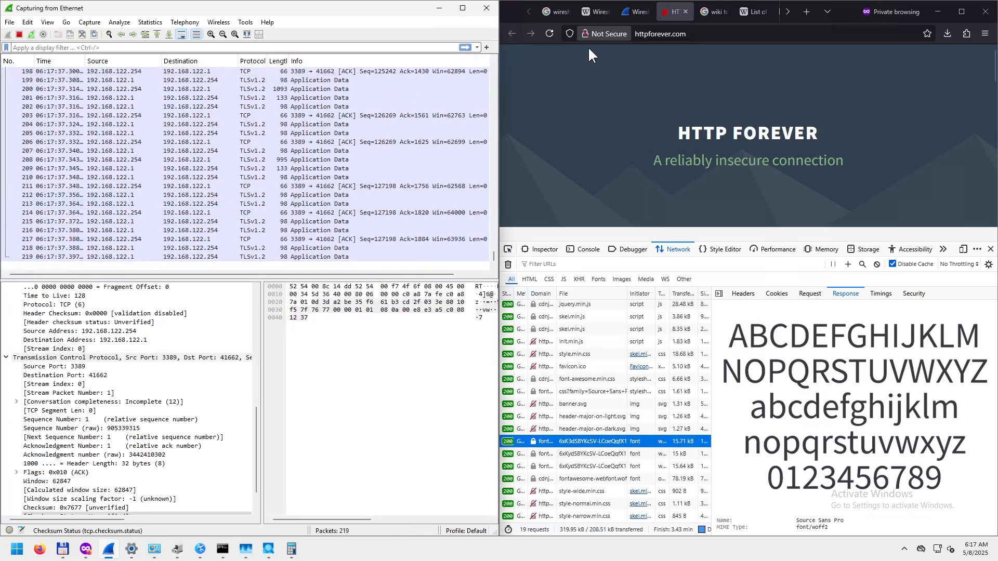
# - Reload httpforever.com during the capture, select its root document request, and stop the Wireshark capture
pyautogui.click(550, 35)
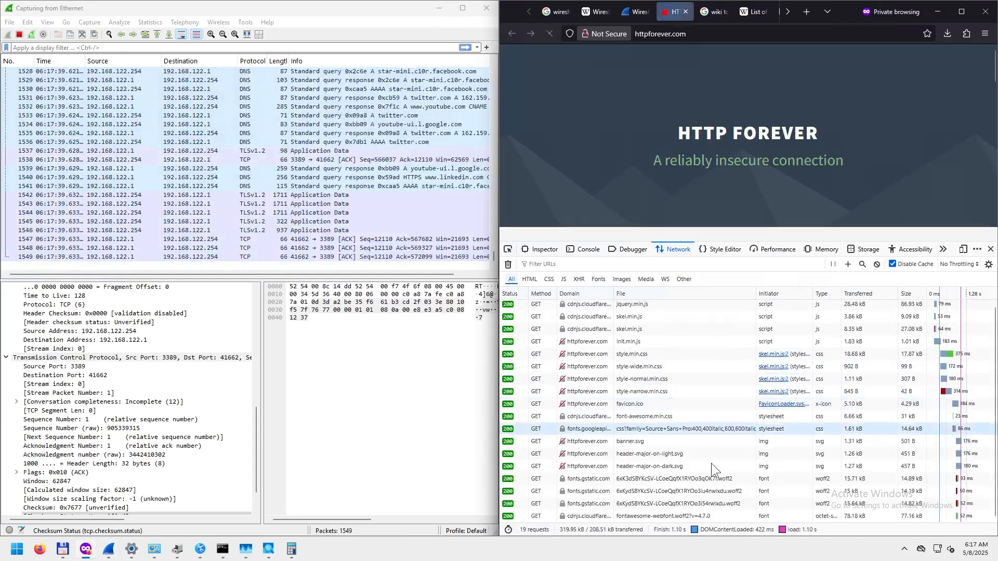
pyautogui.scroll(2, 693, 424)
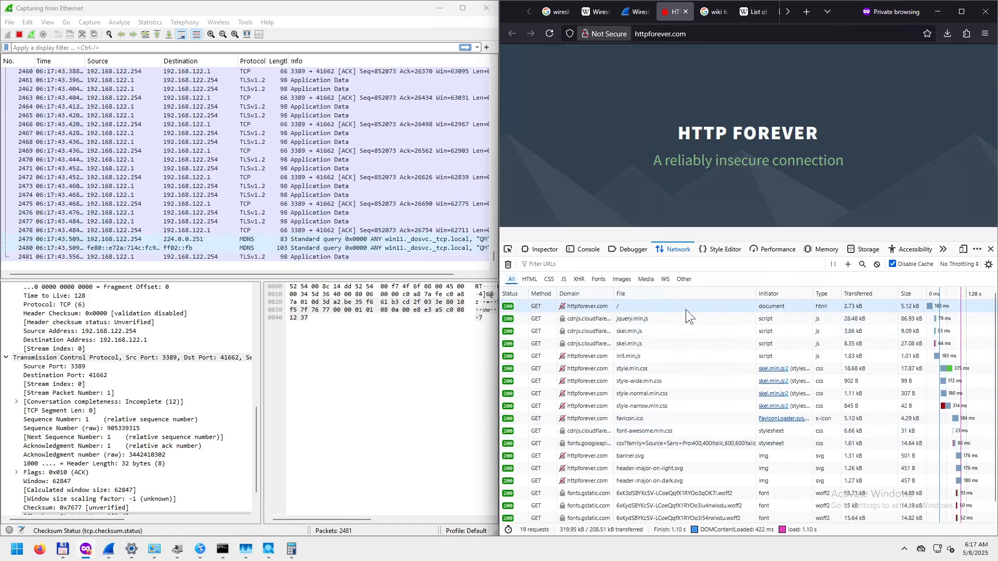
pyautogui.click(647, 306)
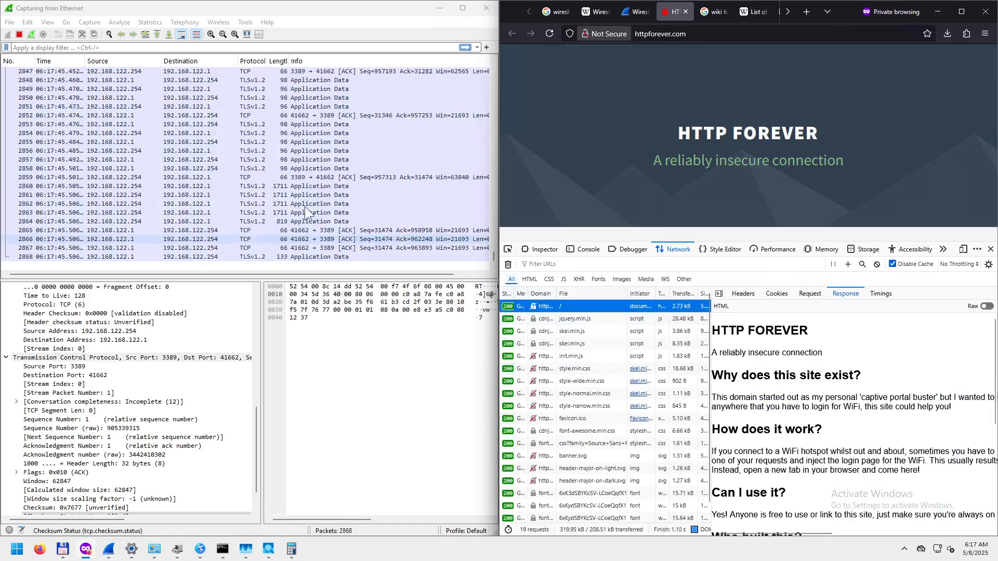
pyautogui.click(19, 34)
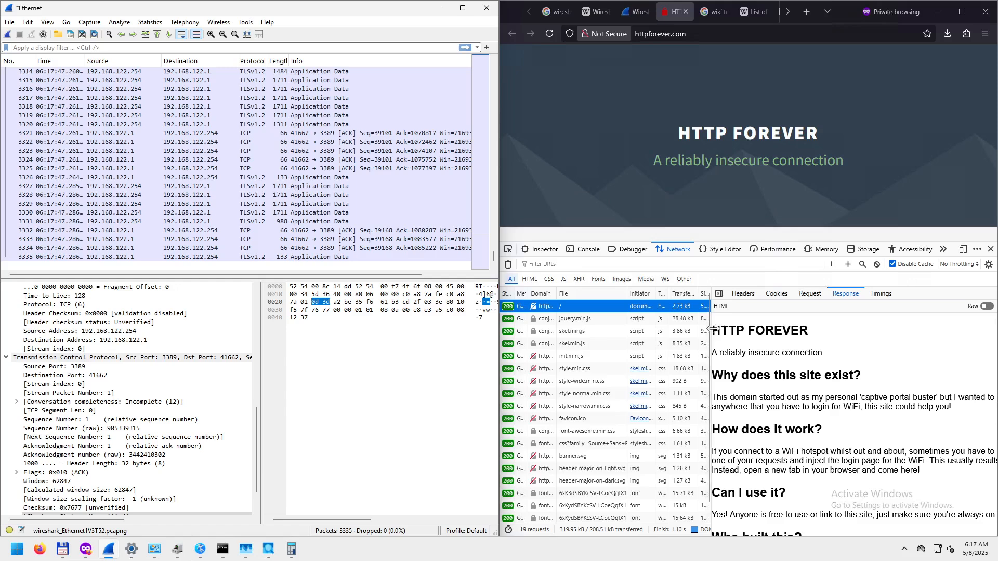
# - Widen the browser's network request list and bring the start of the Wireshark packet list into view
pyautogui.moveTo(712, 330); pyautogui.dragTo(786, 330)
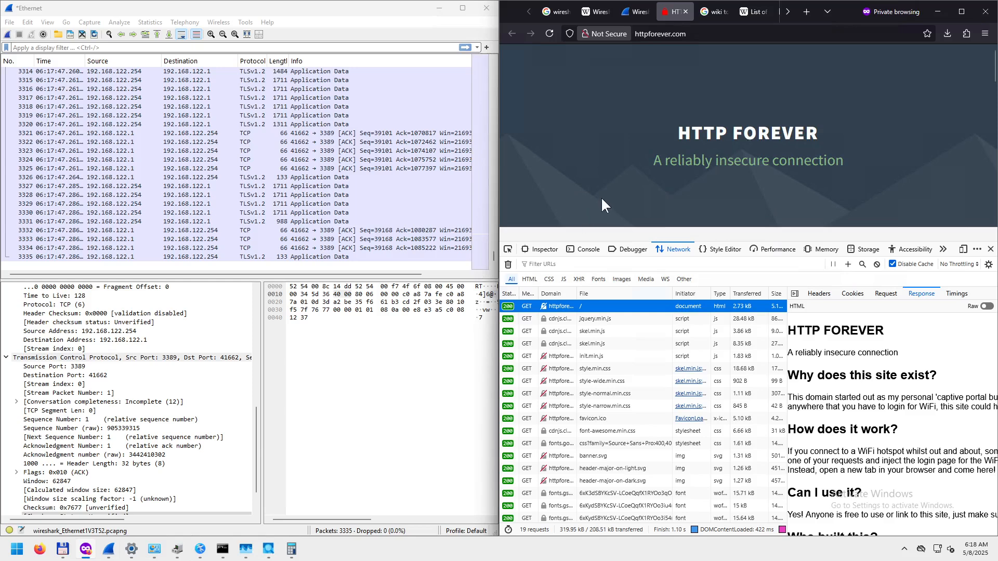
pyautogui.click(128, 71)
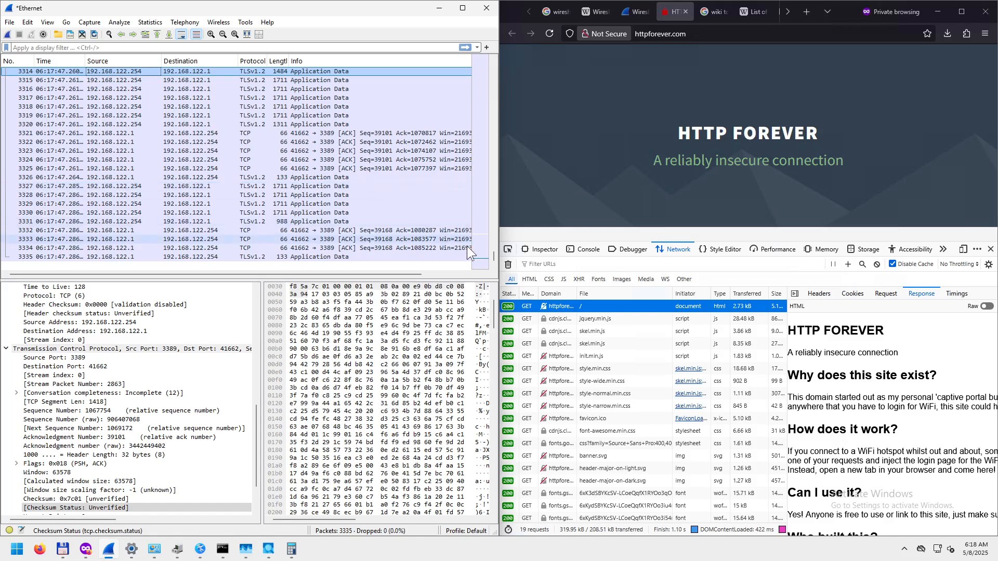
pyautogui.moveTo(495, 255); pyautogui.dragTo(493, 57)
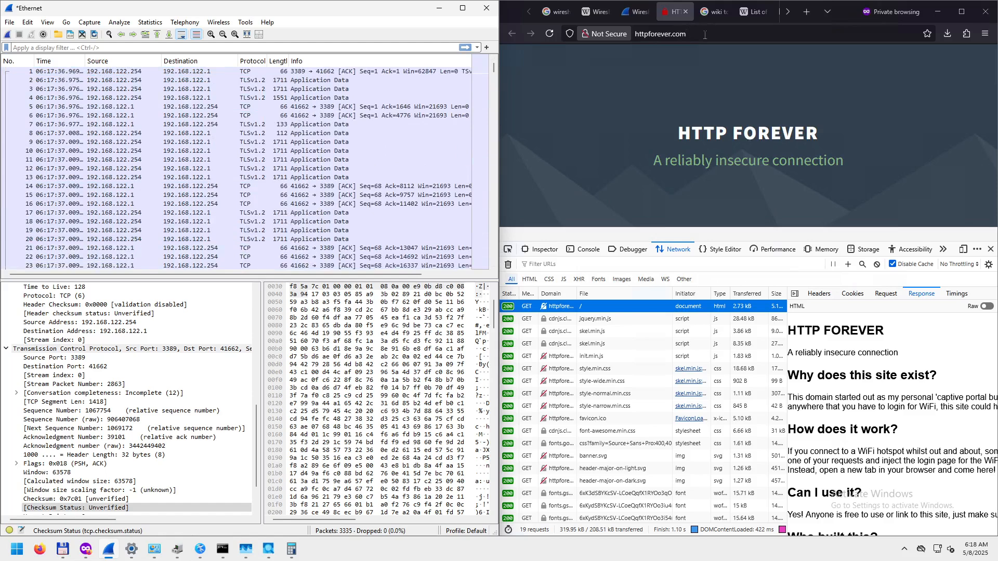
# - Switch to Command Prompt, ping httpforever.com to resolve its IP address, and interrupt the ping after a few replies
pyautogui.click(223, 551)
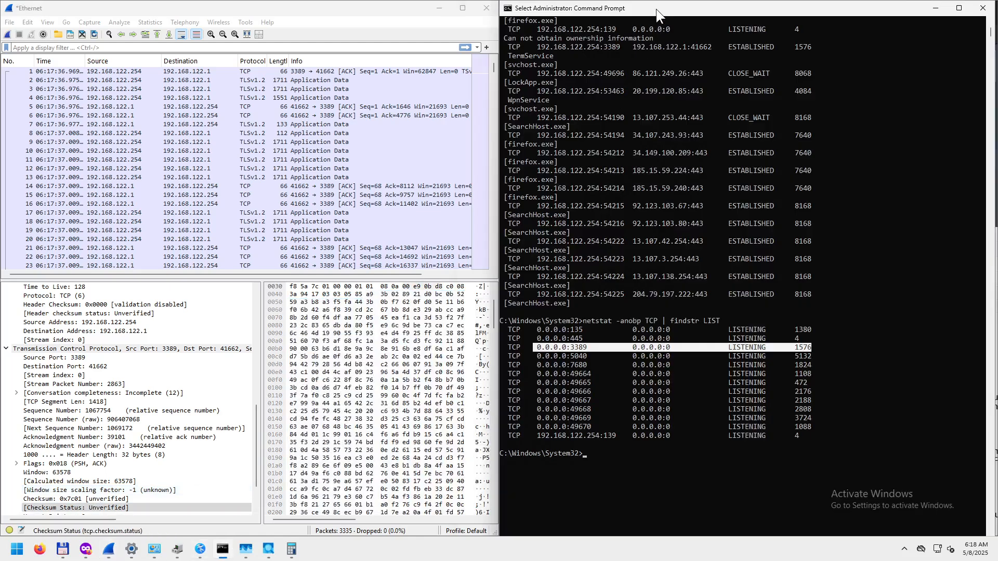
pyautogui.moveTo(656, 8); pyautogui.dragTo(174, 164)
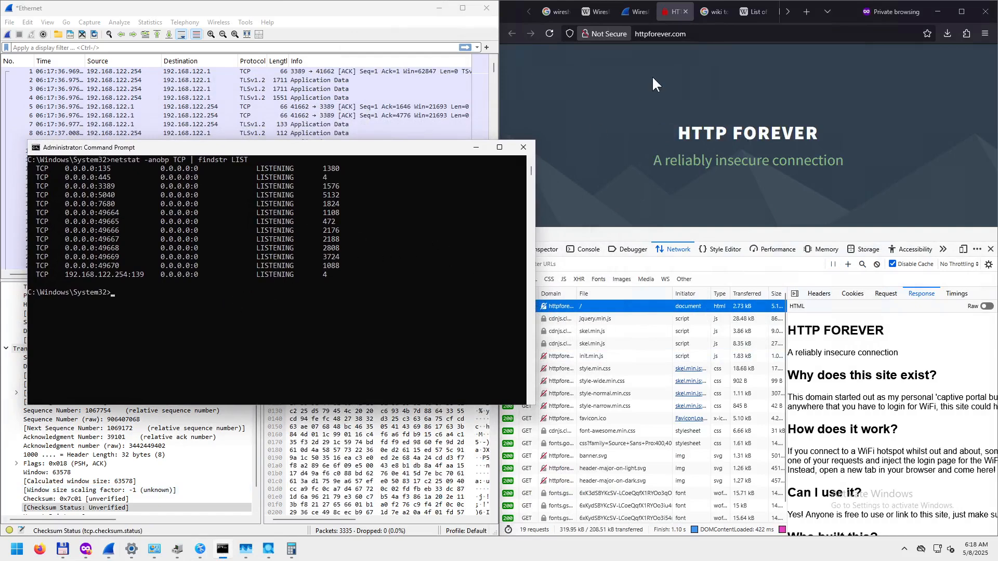
pyautogui.click(199, 300)
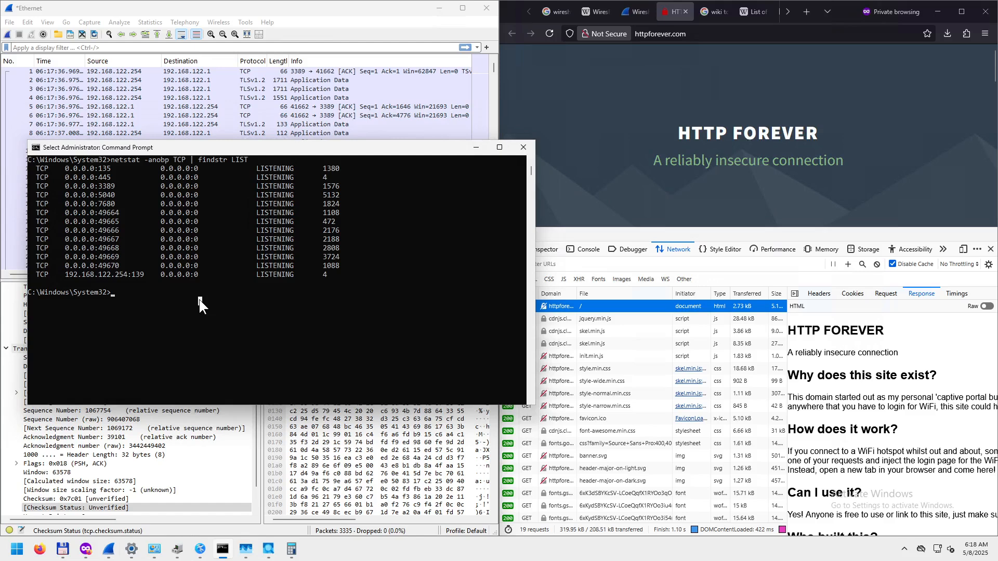
pyautogui.write('ping httpfo')
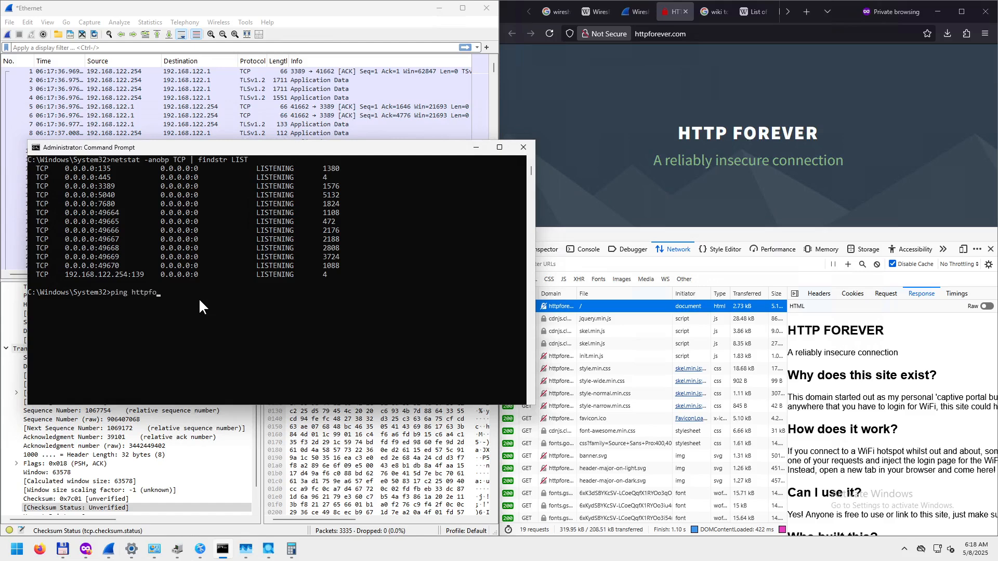
pyautogui.write('rever.com')
pyautogui.press('Return')
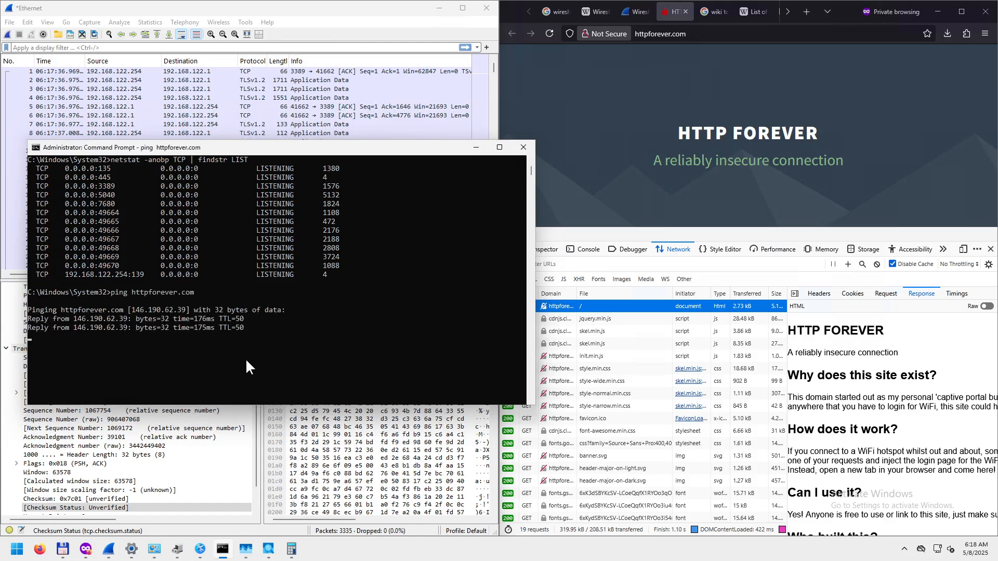
pyautogui.hotkey('ctrl', 'c')
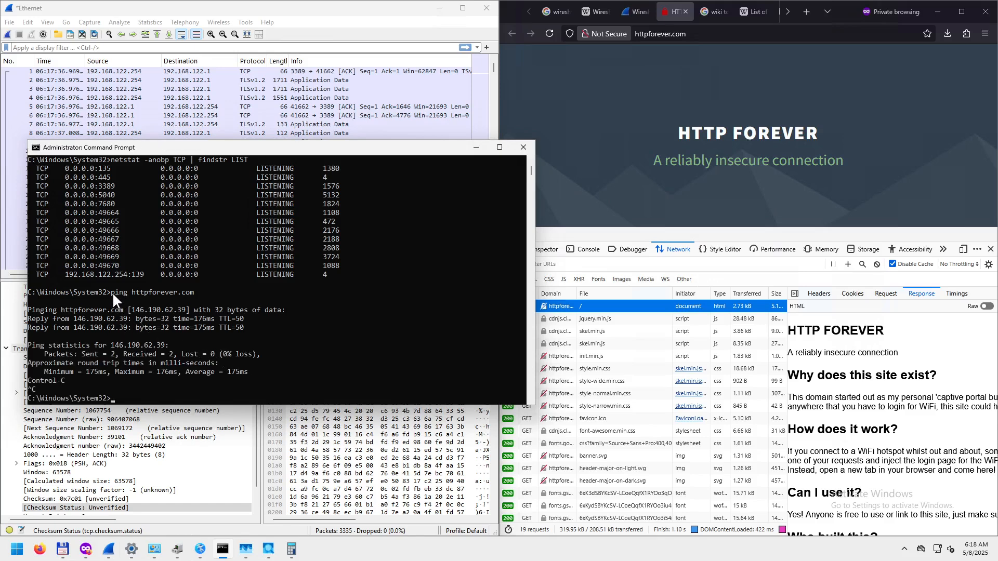
# - Replace the notes in a.txt in Kate with the ping command and its httpforever.com address line, and minimize Kate and Command Prompt
pyautogui.moveTo(111, 292); pyautogui.dragTo(186, 307)
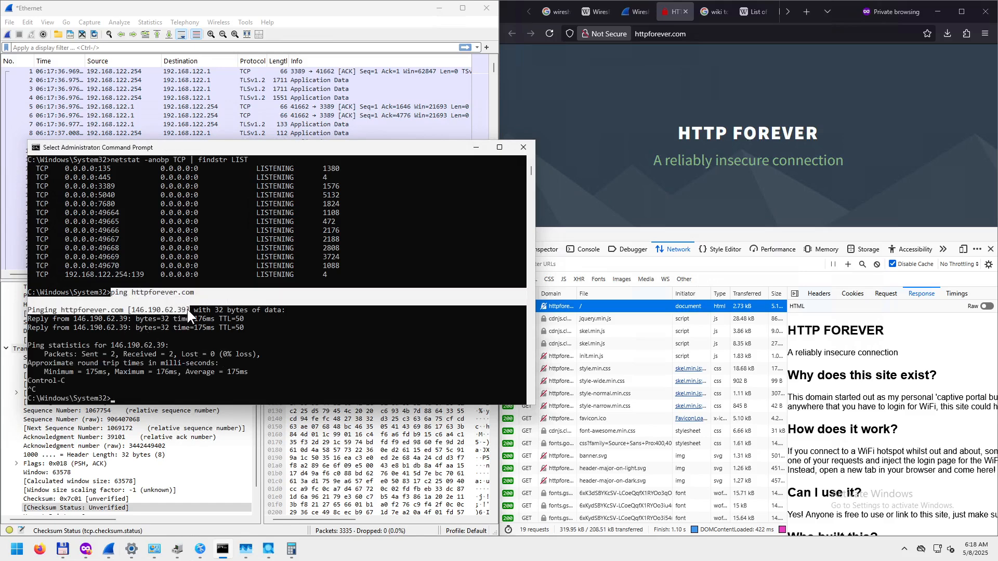
pyautogui.rightClick(184, 307)
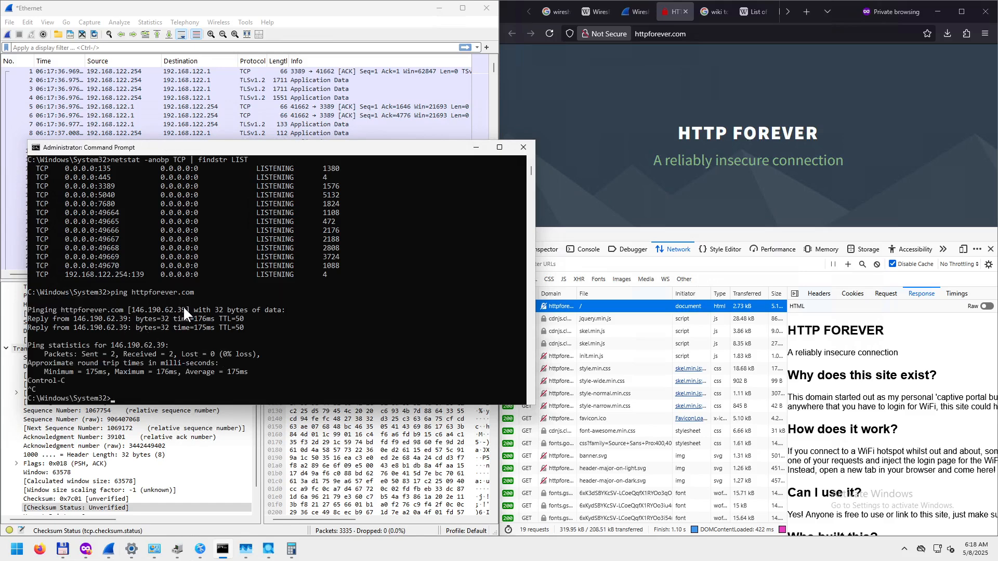
pyautogui.click(200, 549)
pyautogui.click(626, 134)
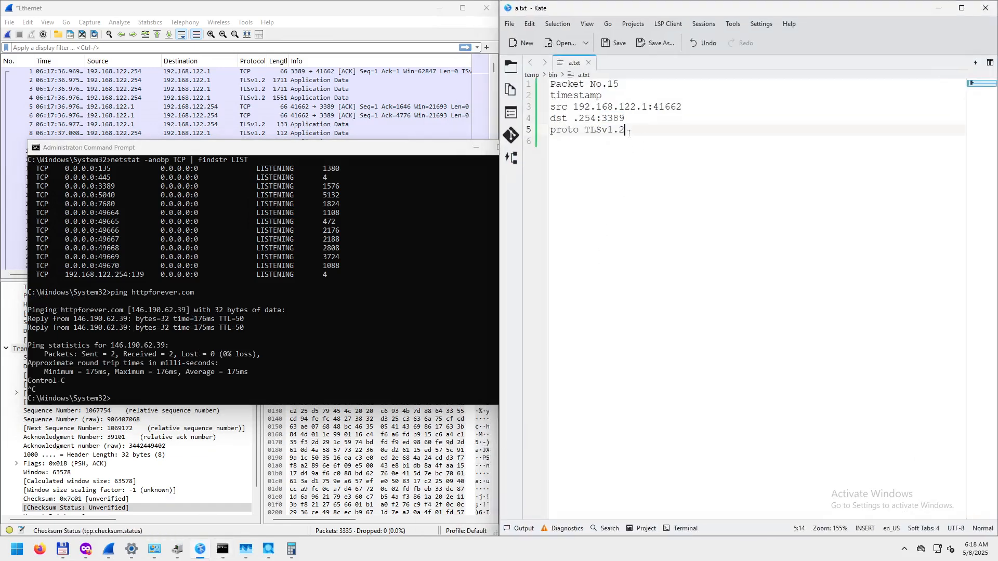
pyautogui.hotkey('ctrl', 'a')
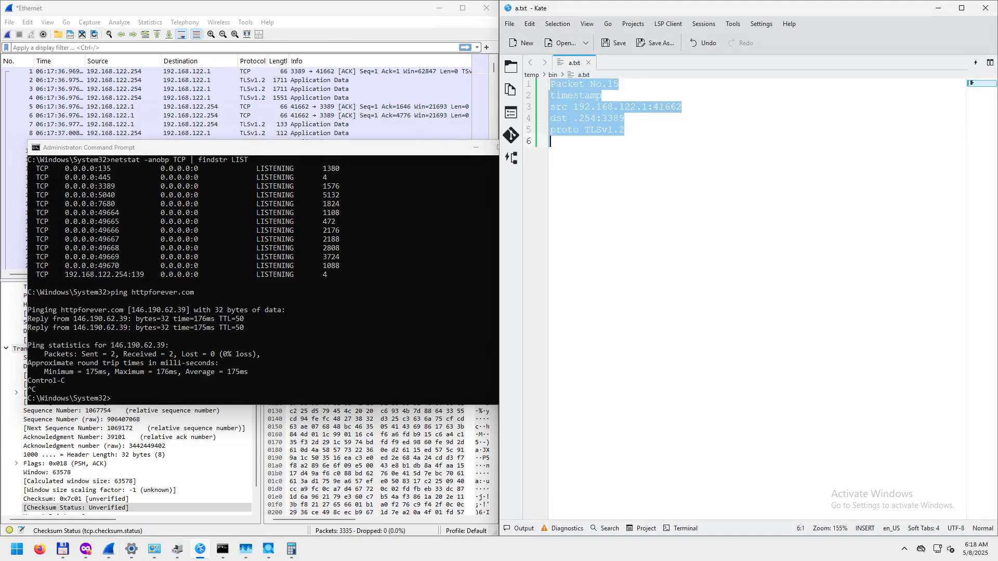
pyautogui.hotkey('ctrl', 'v')
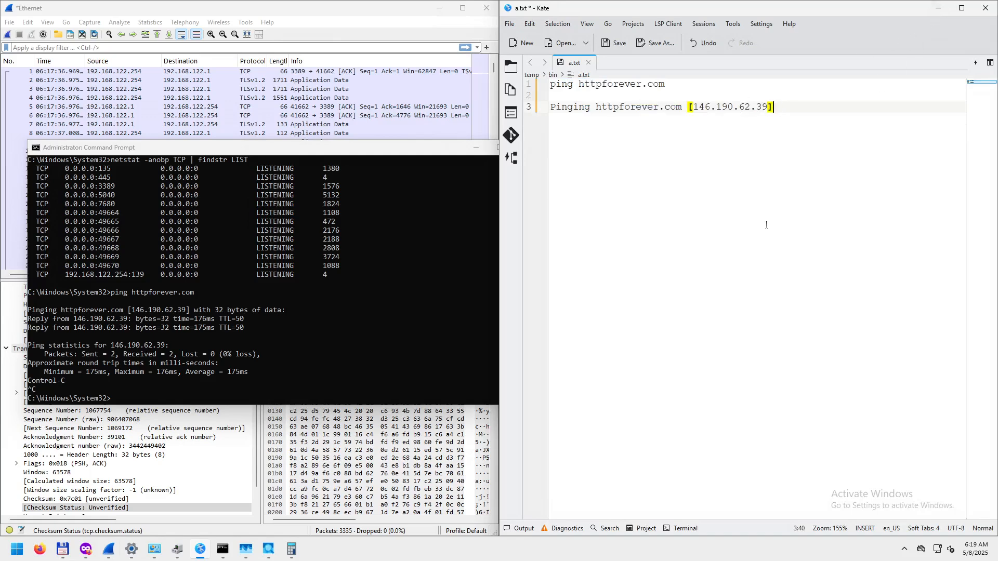
pyautogui.press('Return')
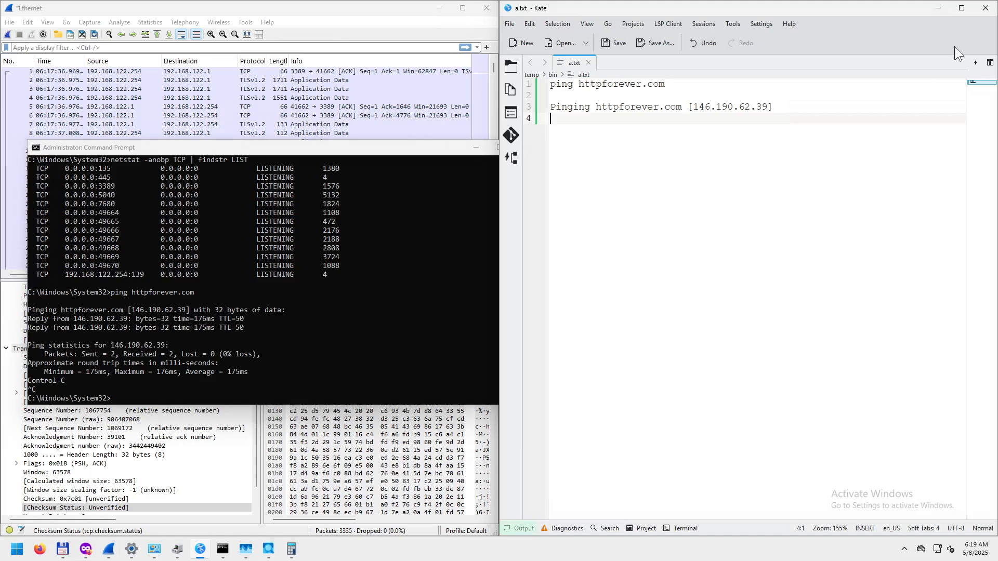
pyautogui.click(939, 8)
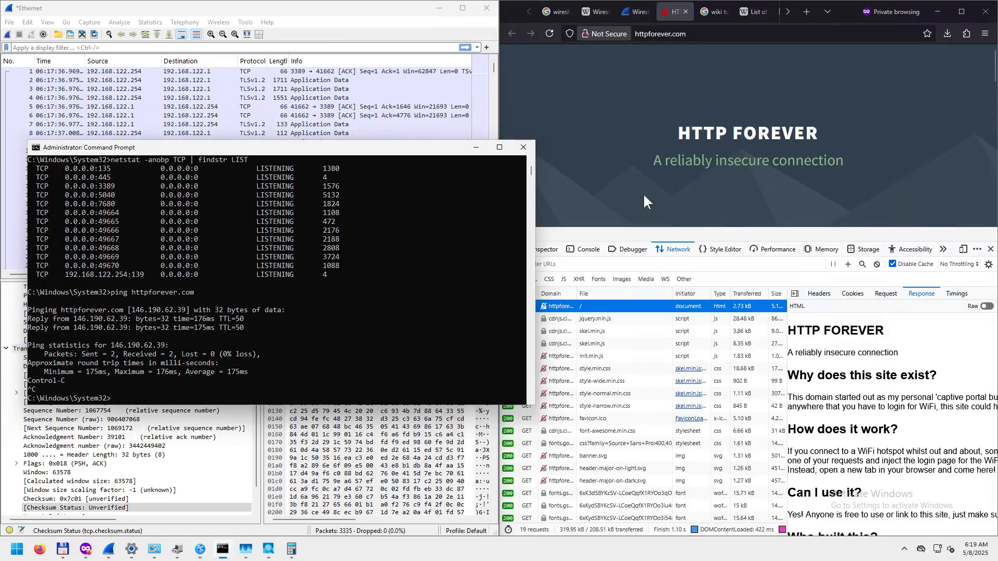
pyautogui.click(476, 148)
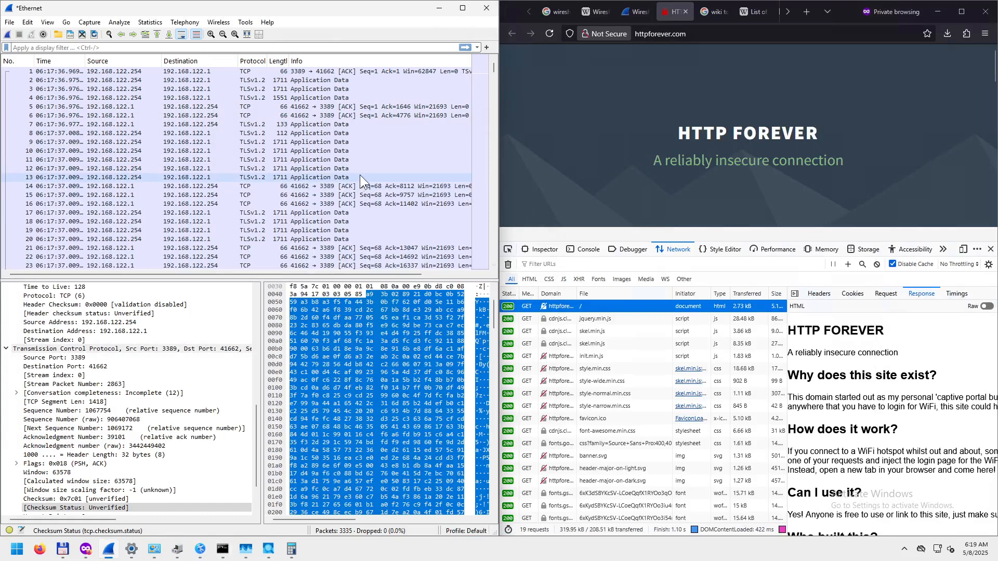
# - Sort the Wireshark packet list by protocol and go to the first DNS packets
pyautogui.scroll(-7, 360, 175)
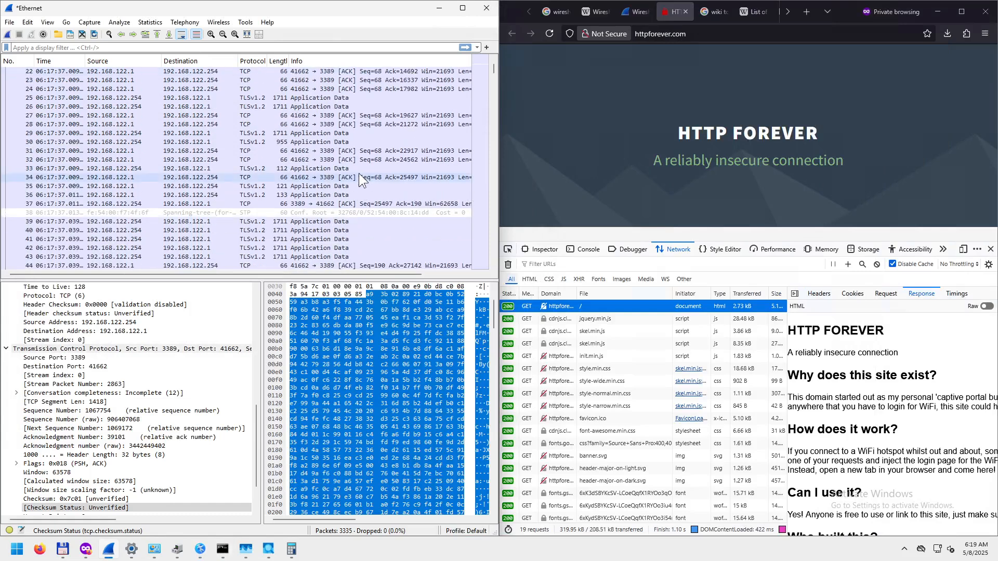
pyautogui.scroll(-7, 389, 119)
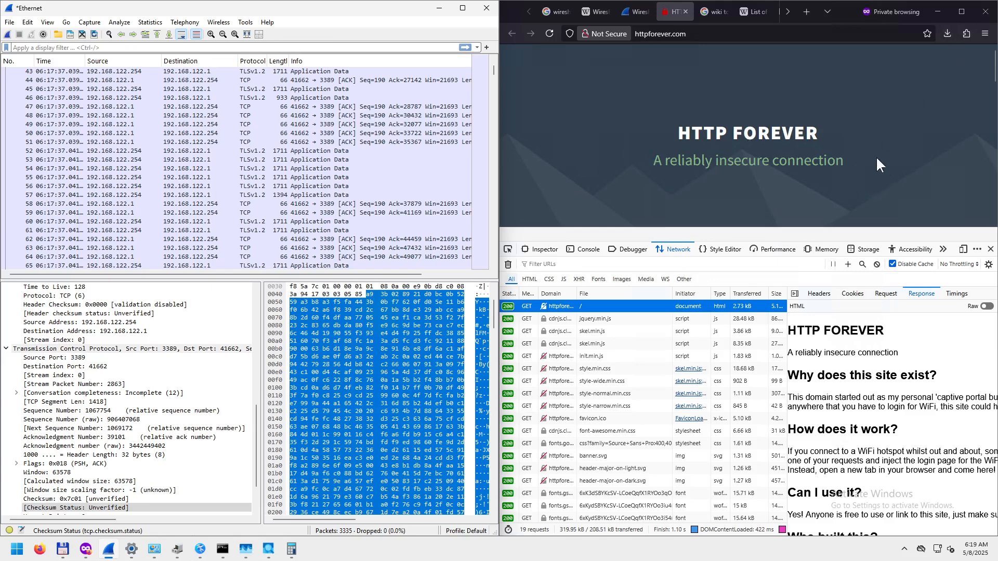
pyautogui.scroll(14, 297, 113)
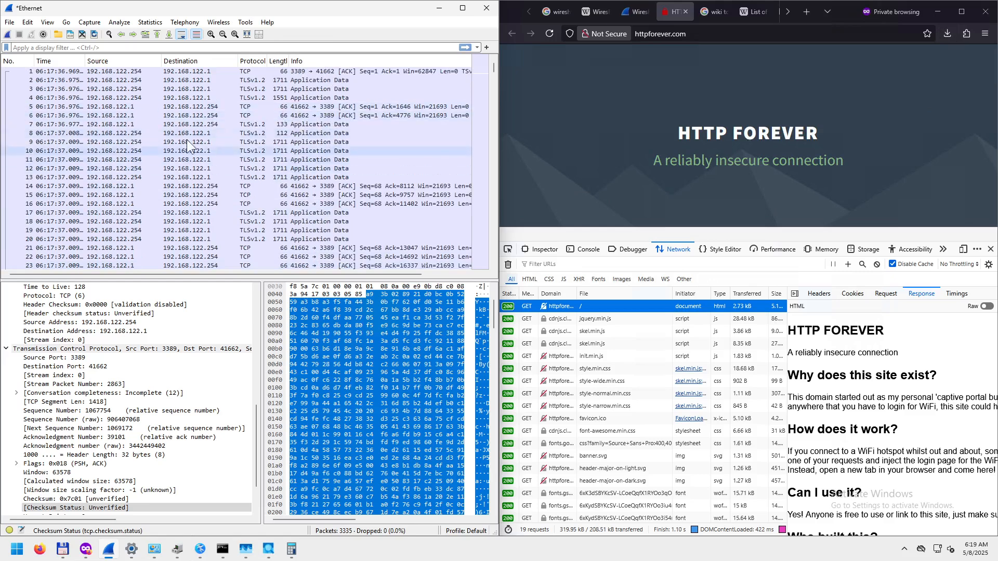
pyautogui.click(254, 62)
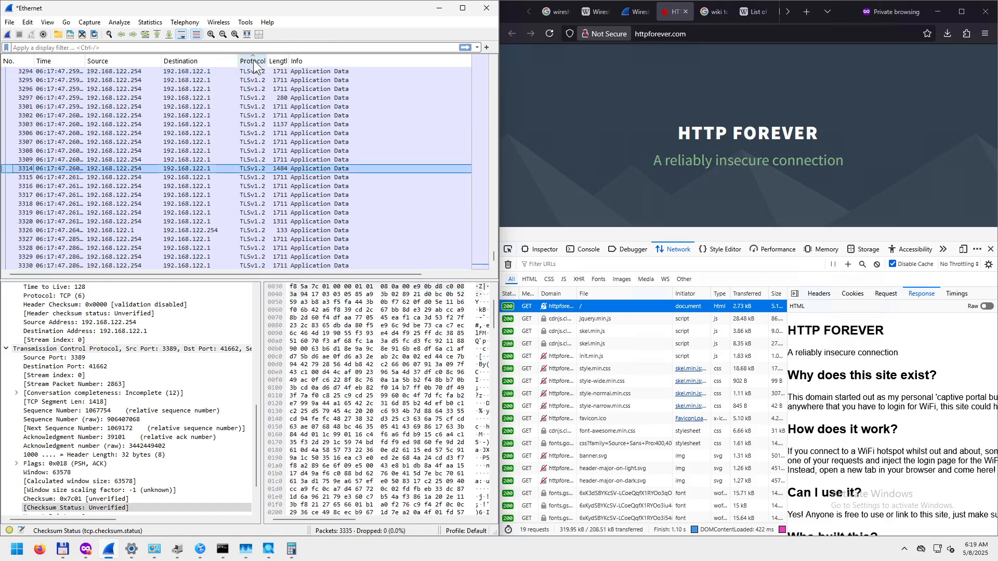
pyautogui.moveTo(495, 257); pyautogui.dragTo(494, 64)
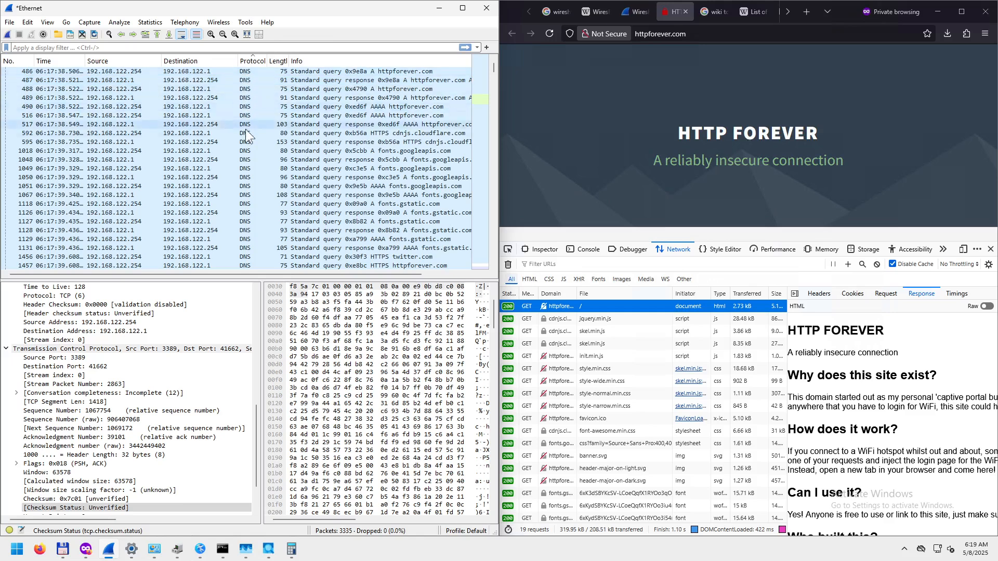
# - Find the HTTP packets exchanged with 146.190.62.39, select the GET / HTTP/1.1 request, and review the requests and responses
pyautogui.scroll(-8, 258, 156)
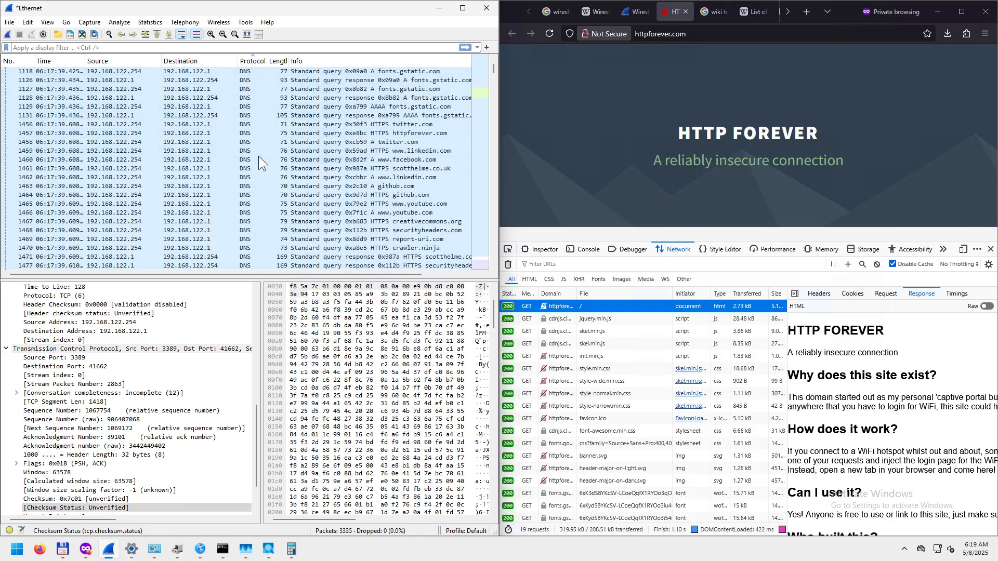
pyautogui.scroll(-10, 256, 154)
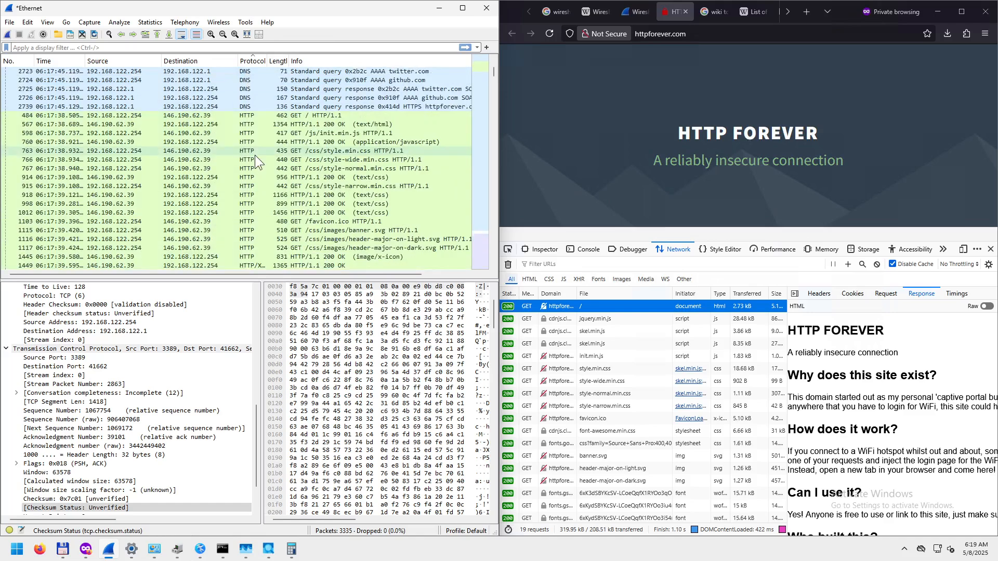
pyautogui.click(251, 114)
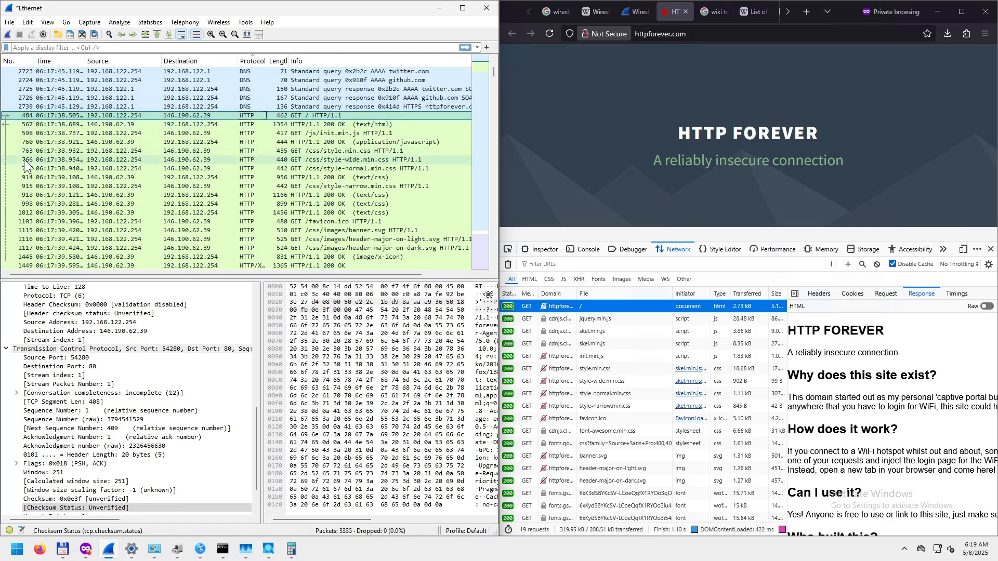
pyautogui.scroll(-2, 30, 123)
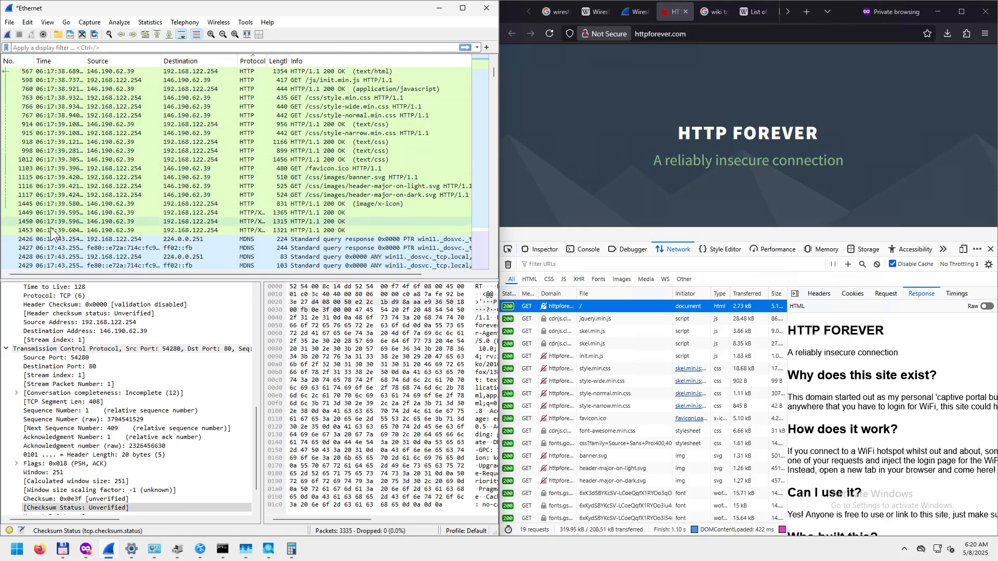
# - Follow the TCP stream of the GET / HTTP/1.1 packet and move the stream window clear of the packet list's first columns
pyautogui.scroll(3, 211, 232)
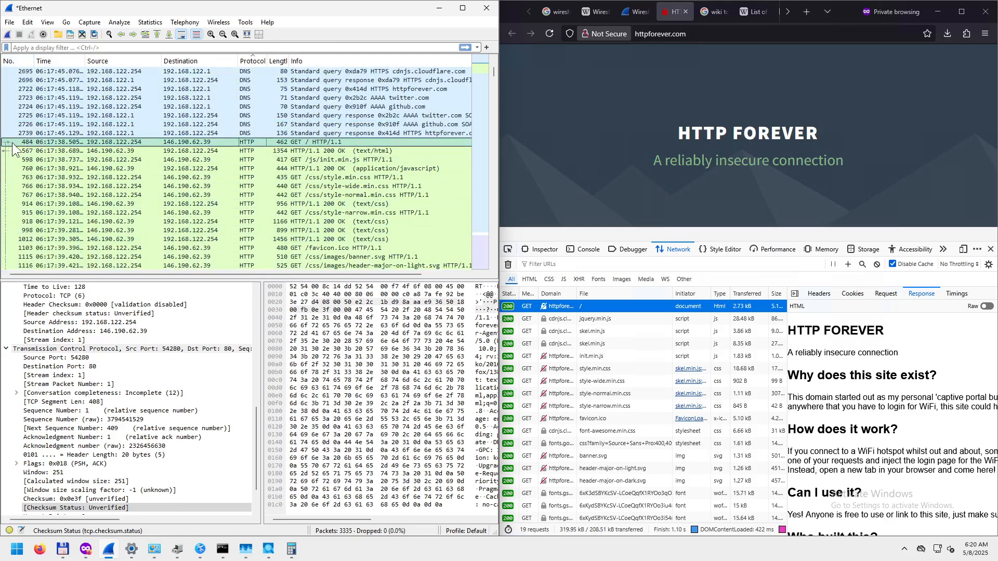
pyautogui.rightClick(65, 141)
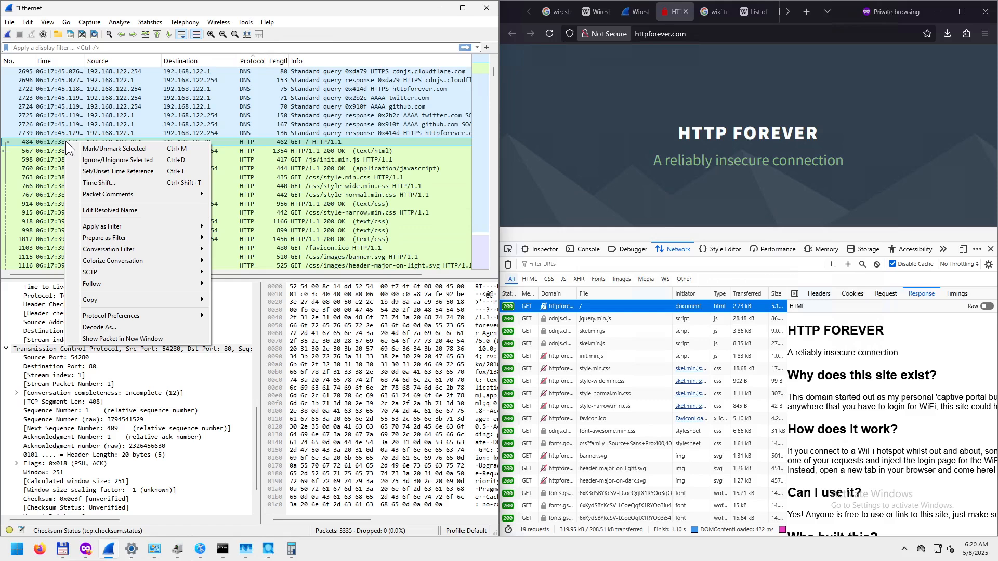
pyautogui.moveTo(122, 286)
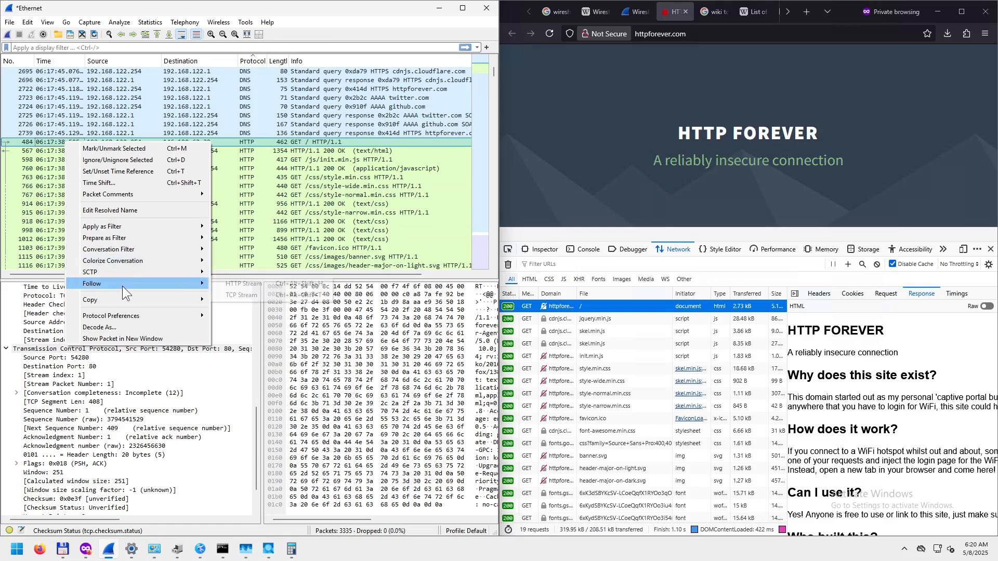
pyautogui.click(253, 296)
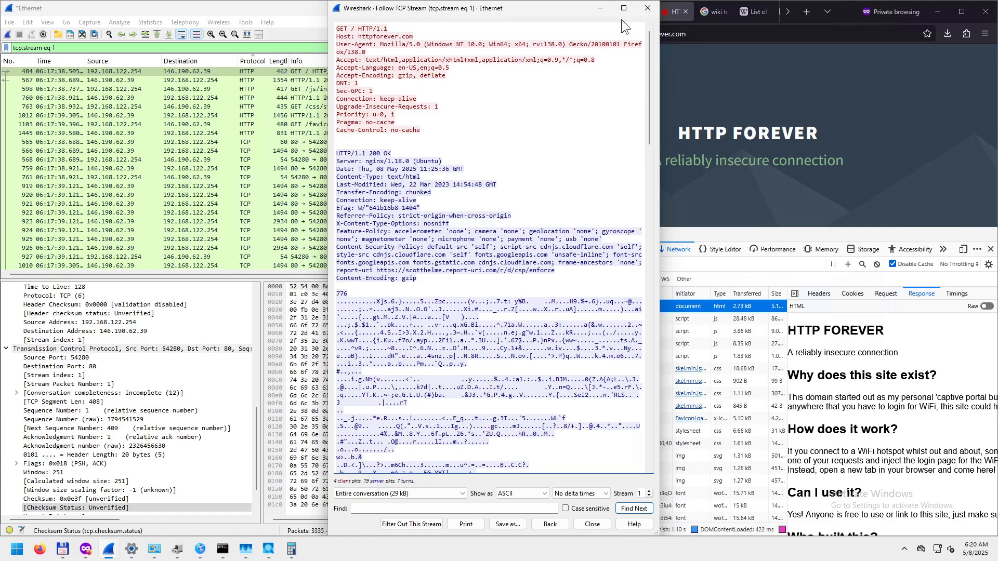
pyautogui.moveTo(549, 11); pyautogui.dragTo(1, 219)
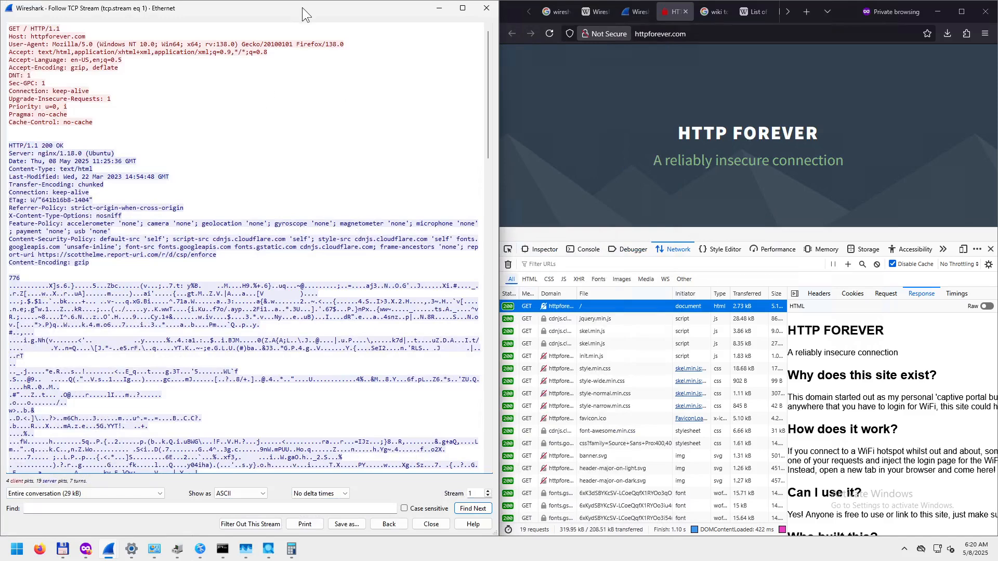
pyautogui.moveTo(301, 7); pyautogui.dragTo(576, 46)
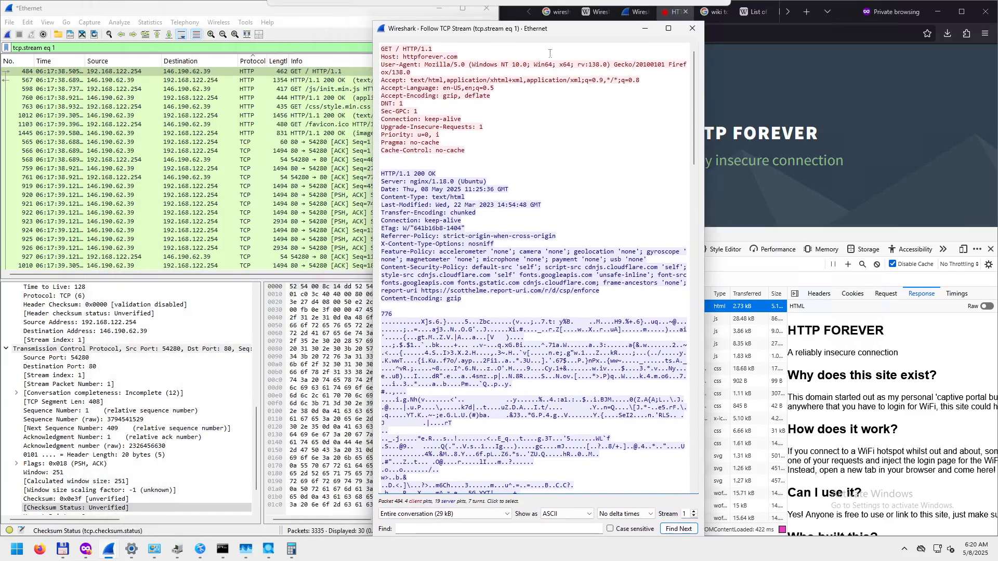
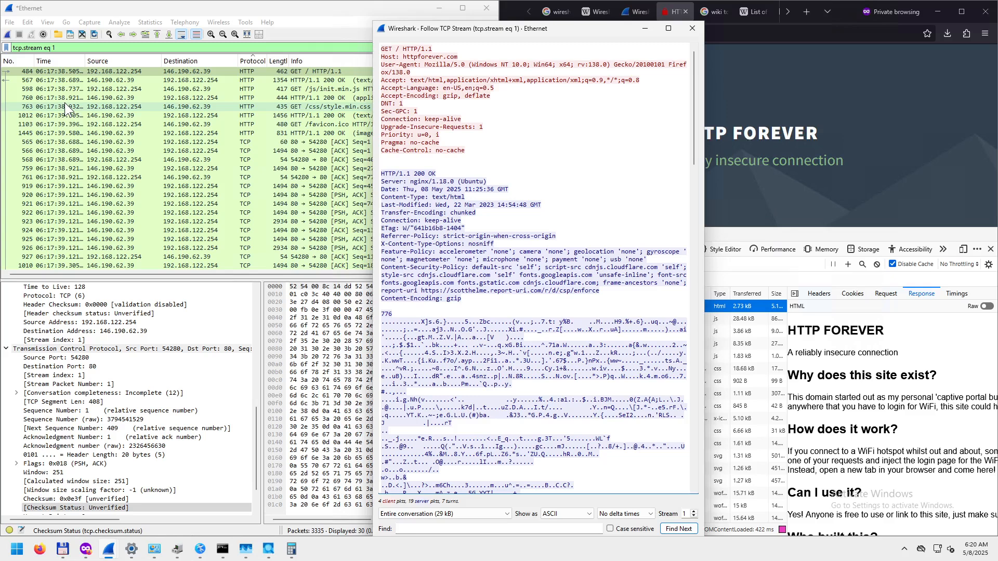
# - Review the packets filtered by tcp.stream eq 1 and clear the display filter
pyautogui.click(80, 47)
pyautogui.hotkey('ctrl', 'a')
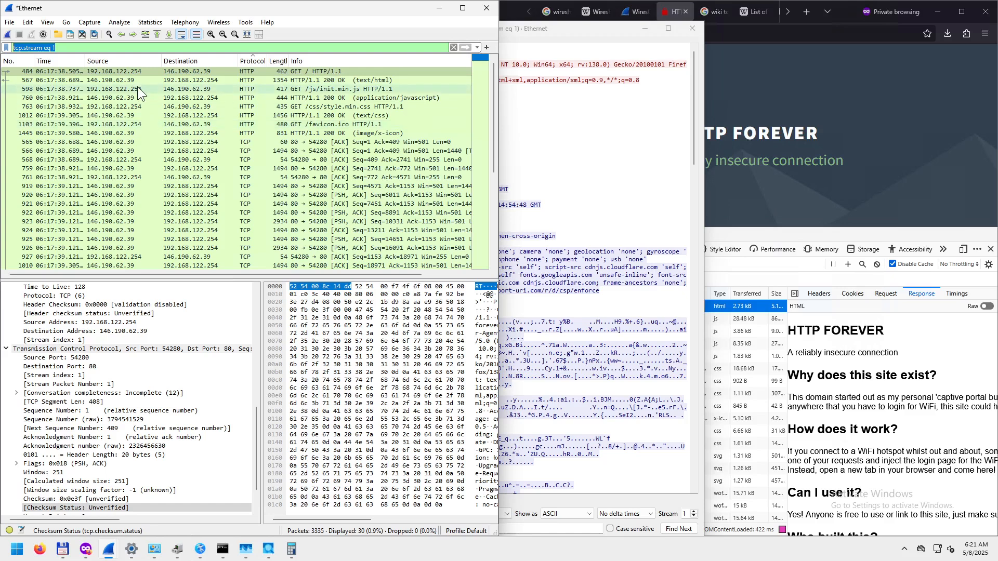
pyautogui.moveTo(492, 124); pyautogui.dragTo(496, 213)
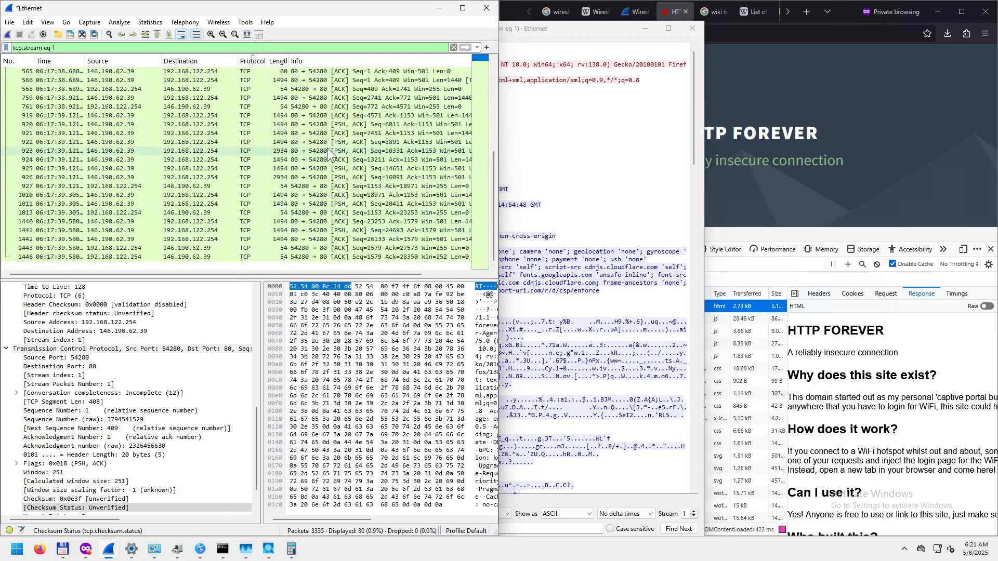
pyautogui.click(454, 48)
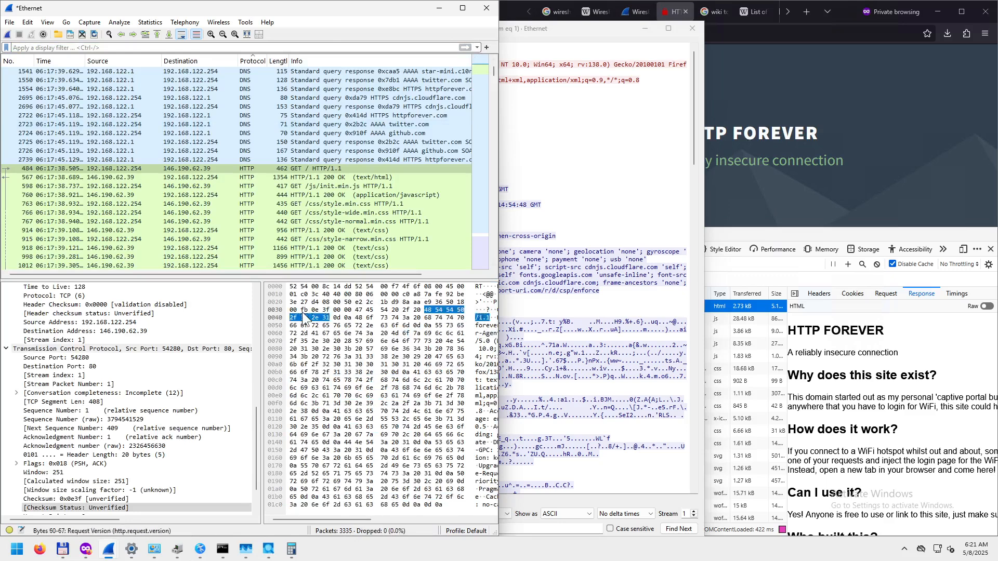
pyautogui.click(477, 48)
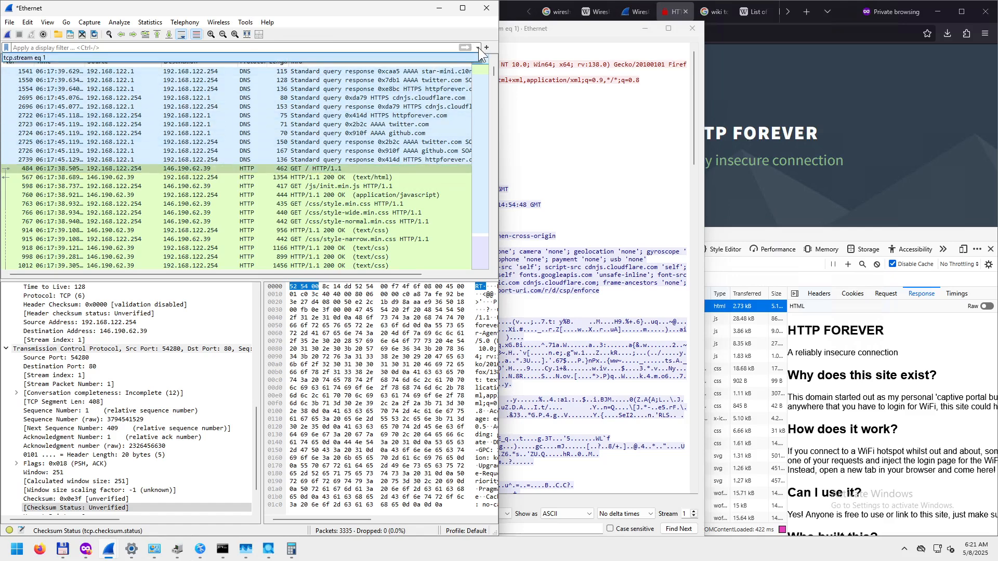
pyautogui.click(472, 34)
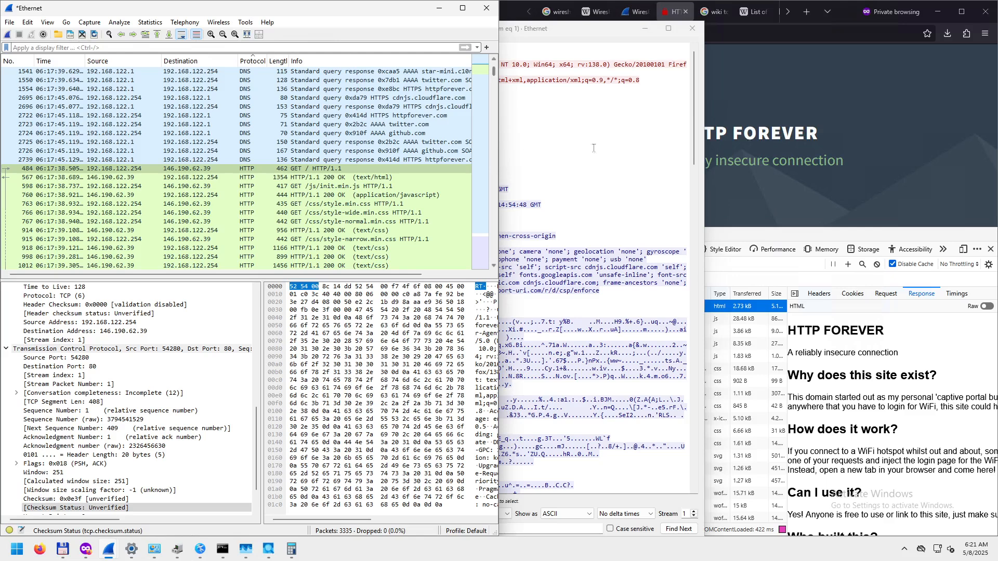
pyautogui.click(865, 83)
pyautogui.click(691, 33)
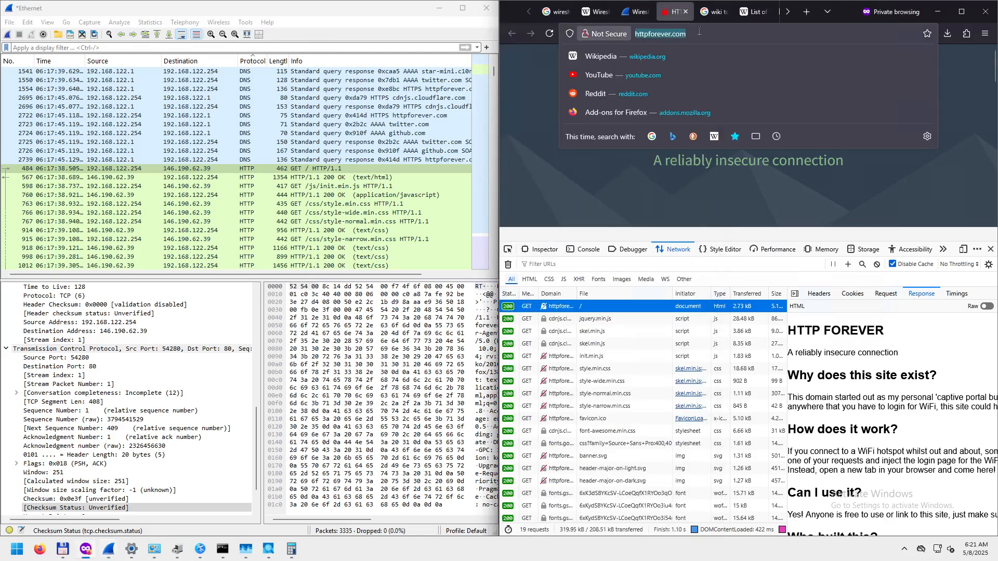
pyautogui.click(511, 89)
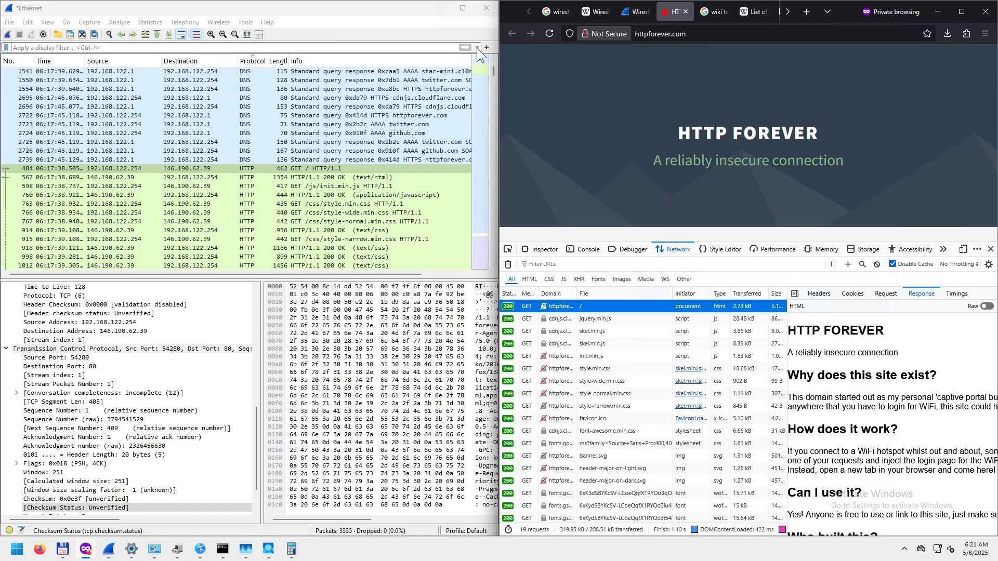
pyautogui.click(263, 49)
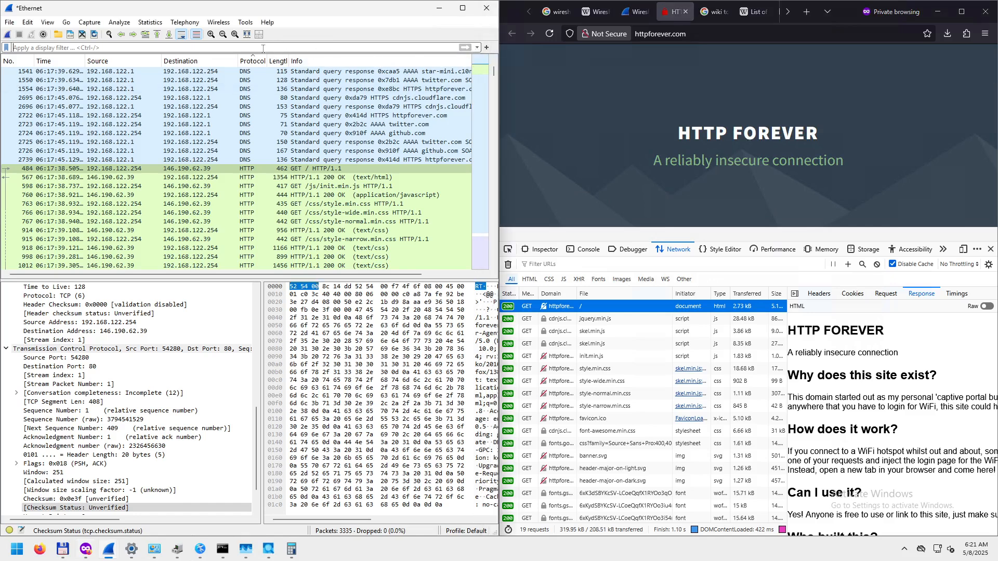
pyautogui.click(477, 48)
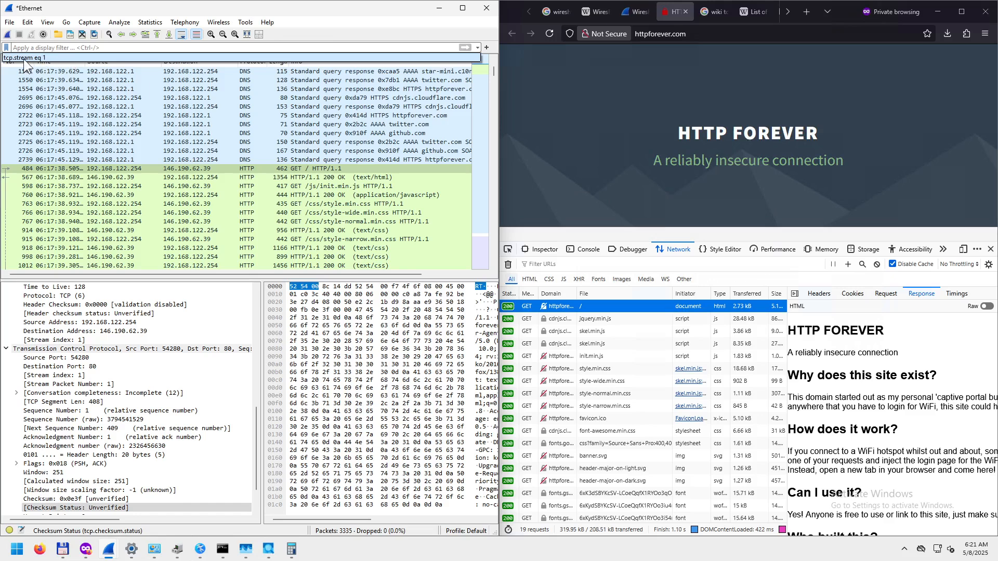
# - Filter the packet list with the display filter tcp.stream eq 1, taking tcp.stream from the suggested field names
pyautogui.click(39, 47)
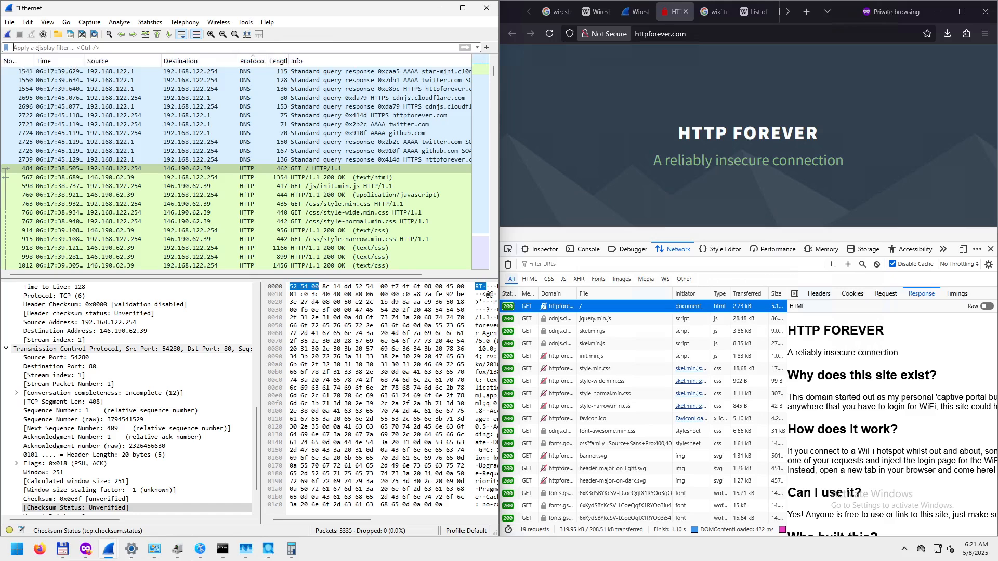
pyautogui.write('tcp')
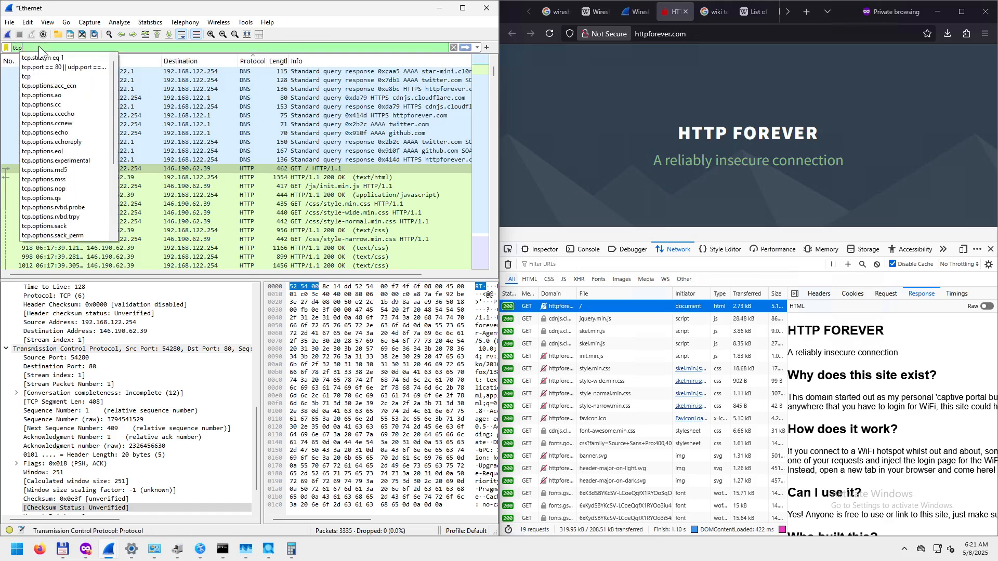
pyautogui.write('.')
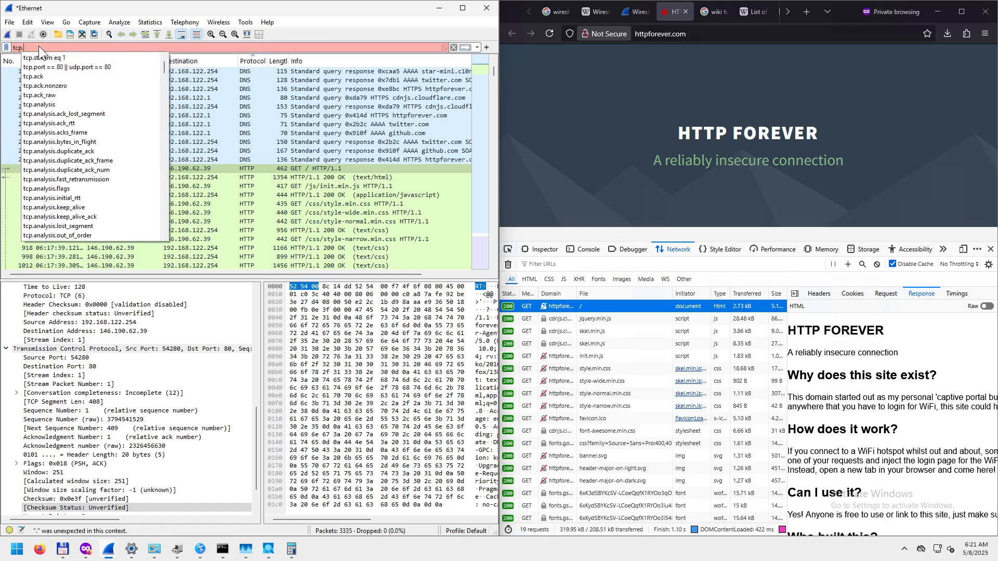
pyautogui.write('str')
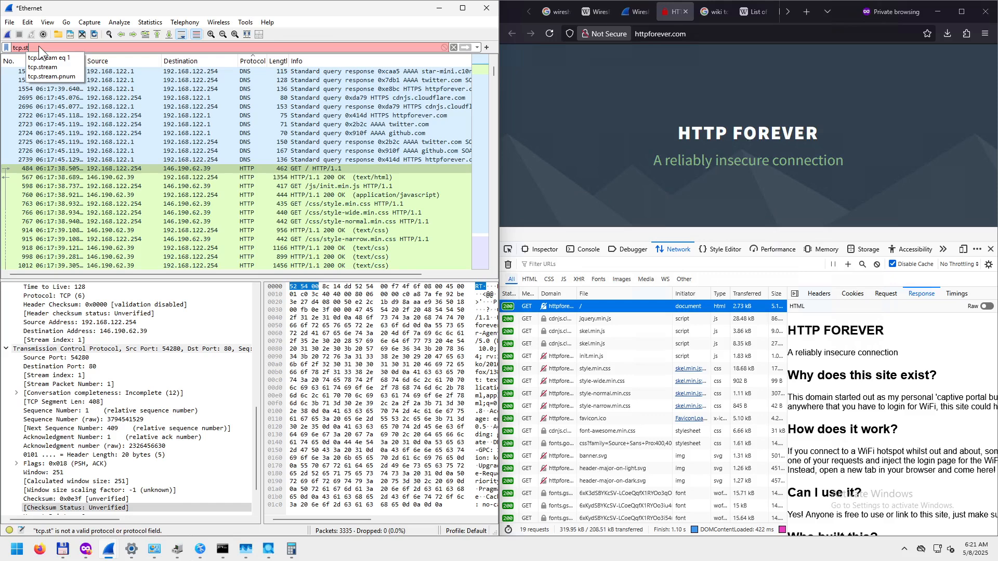
pyautogui.press('Down')
pyautogui.press('Down')
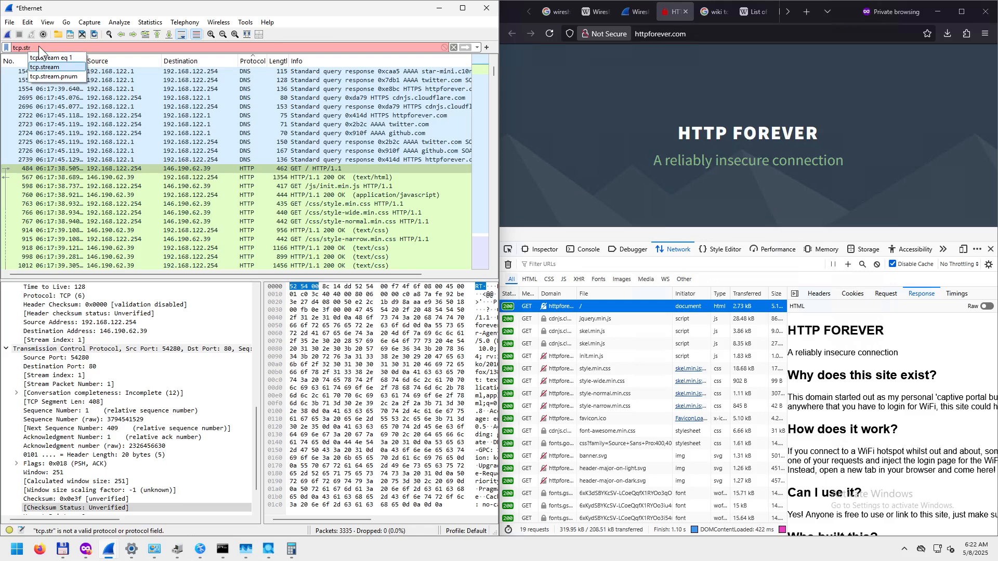
pyautogui.press('Return')
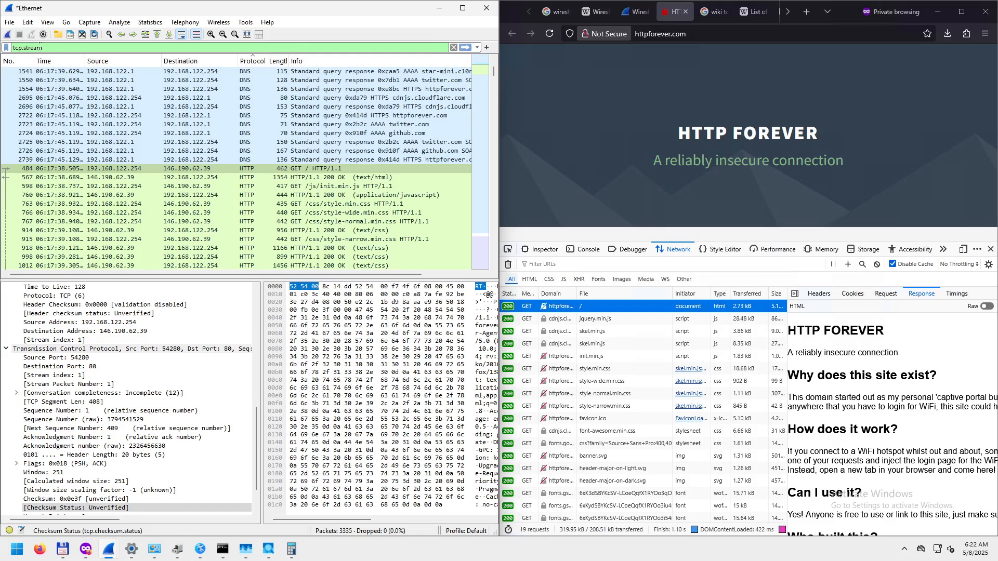
pyautogui.write('eq ')
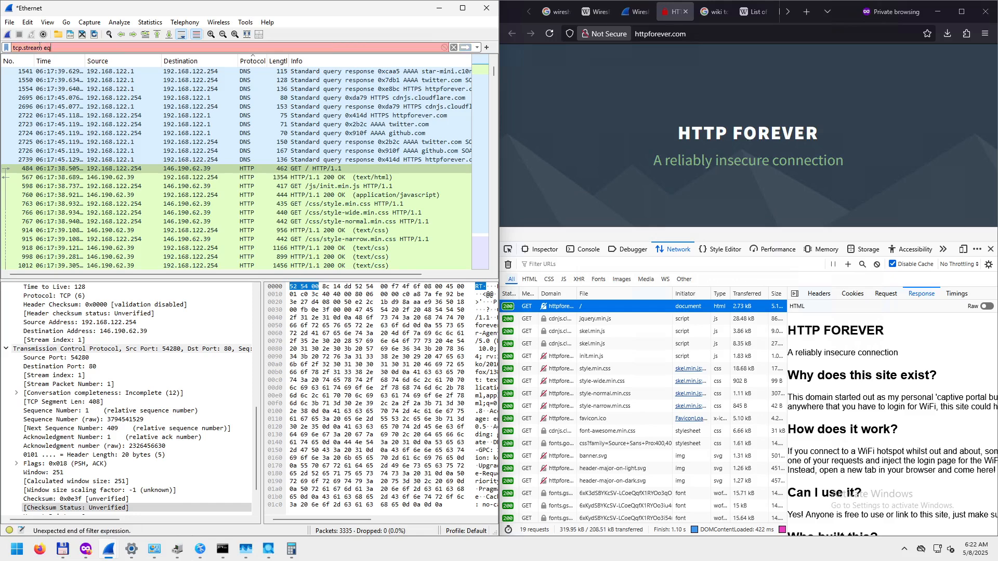
pyautogui.write('1')
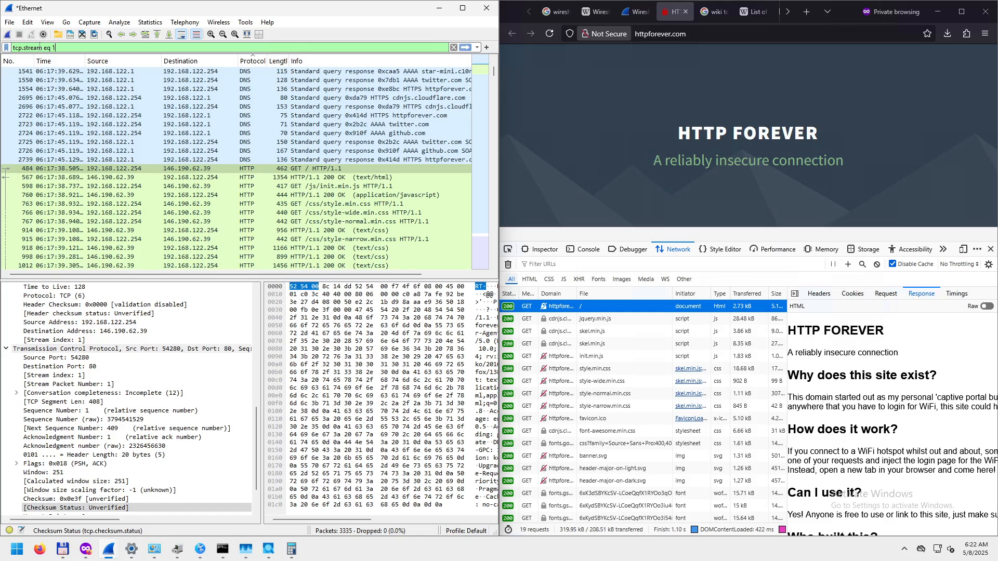
pyautogui.press('Return')
# - Replace the eq operator in the display filter with == and apply tcp.stream == 1
pyautogui.press('BackSpace')
pyautogui.press('BackSpace')
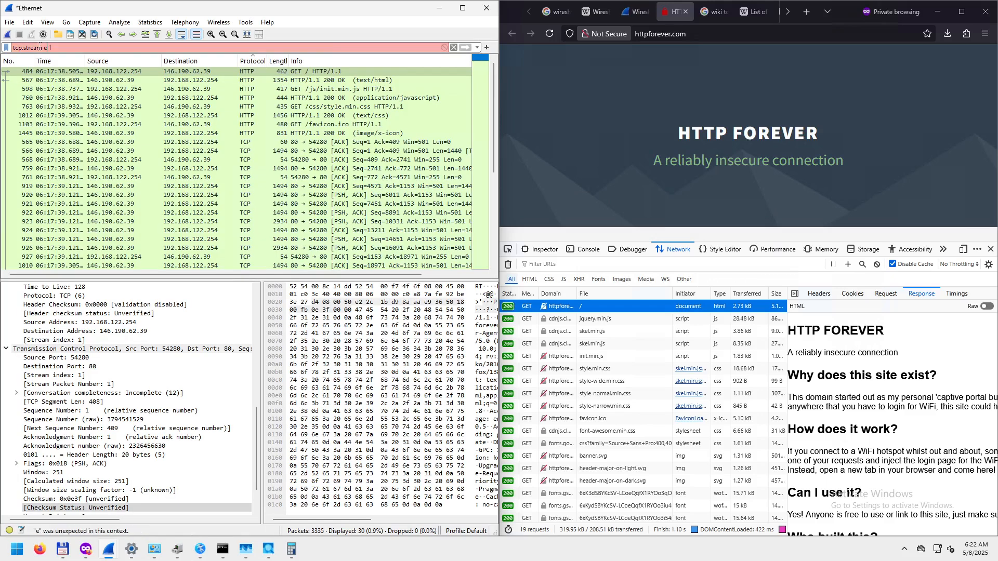
pyautogui.write('==')
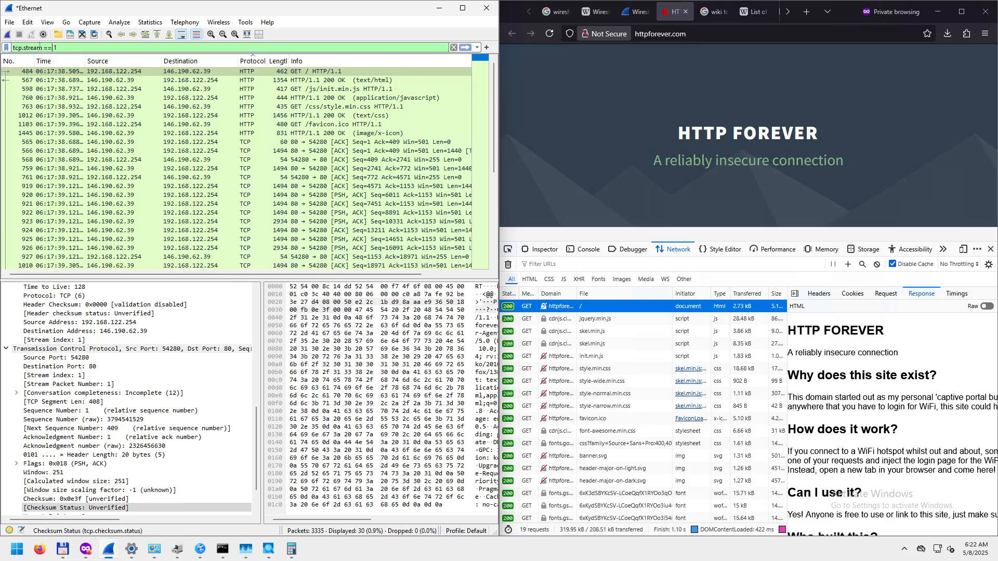
pyautogui.press('Return')
# - Try a single = as the display filter's operator, and restore and reapply ==
pyautogui.press('BackSpace')
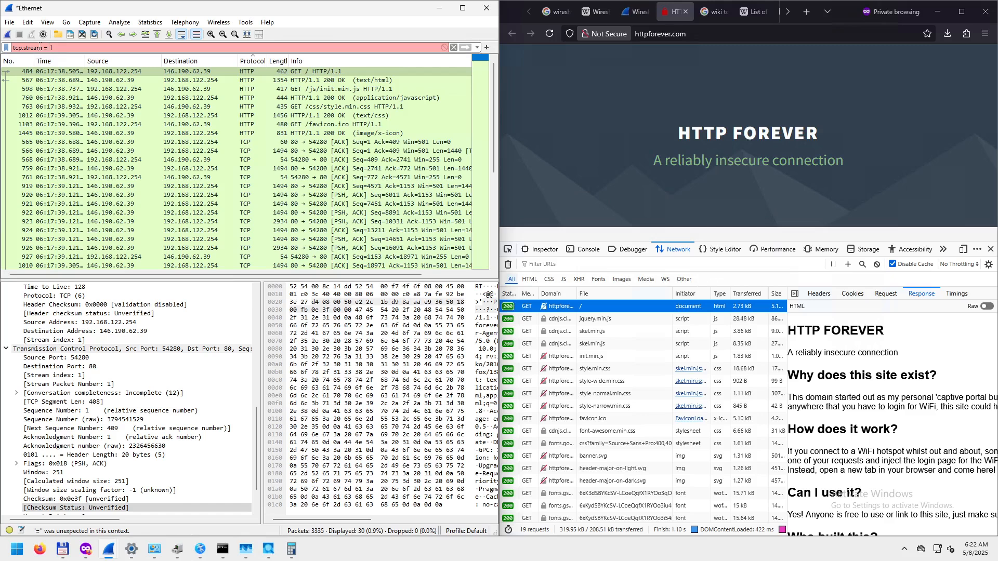
pyautogui.write('=')
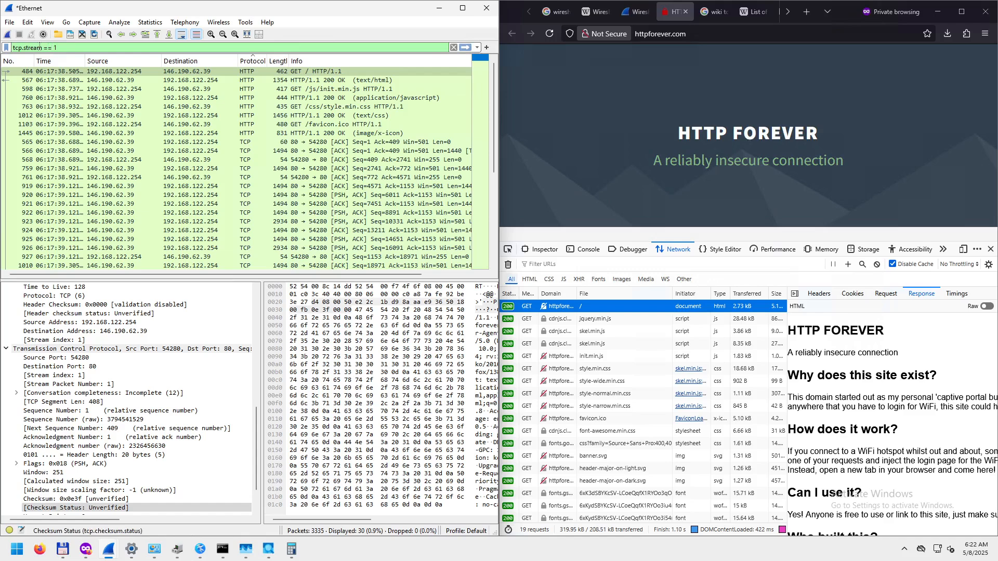
pyautogui.press('Return')
# - Switch the display filter's operator to eq and apply it, and change it back to == and reapply tcp.stream == 1
pyautogui.press('BackSpace')
pyautogui.press('BackSpace')
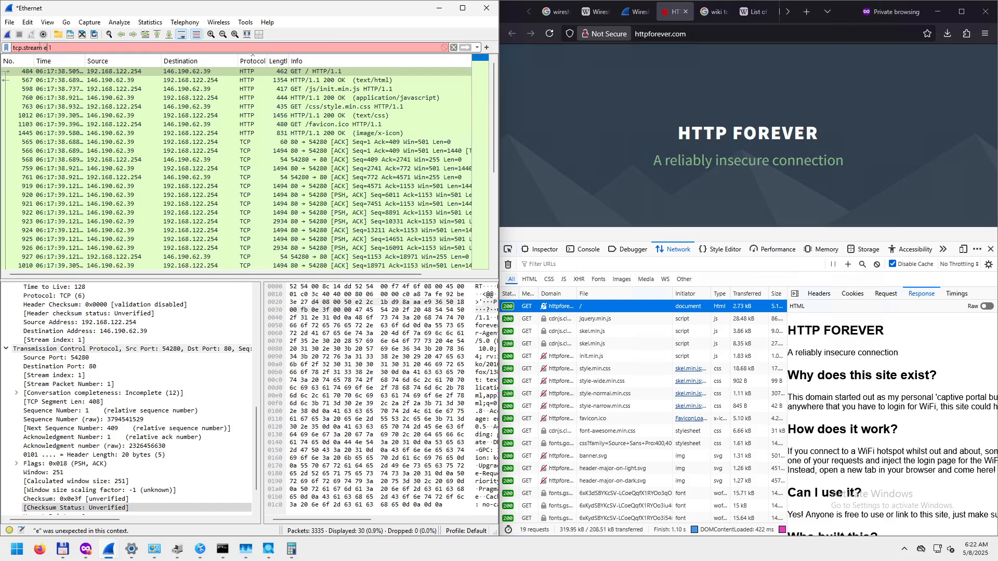
pyautogui.write('eq')
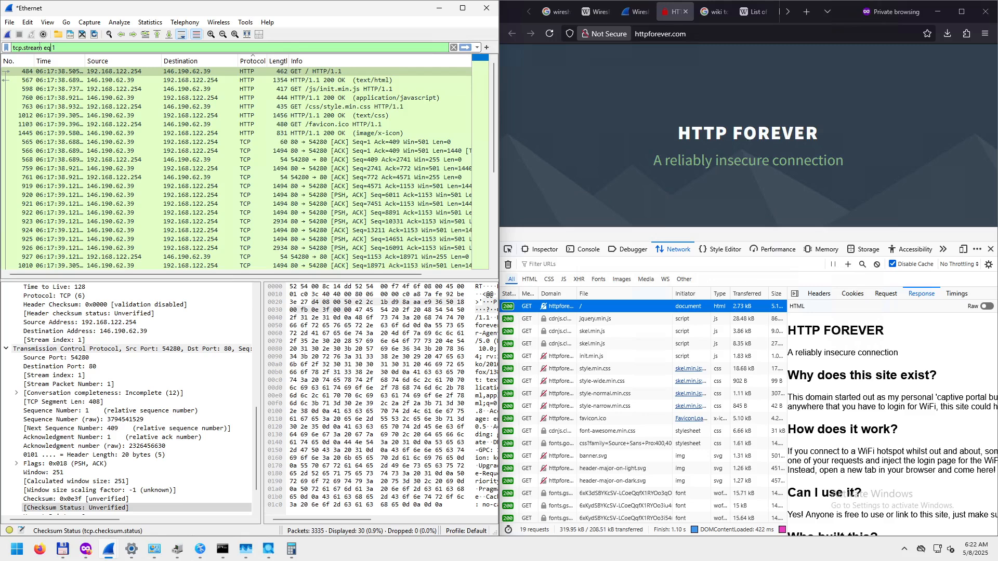
pyautogui.press('Return')
pyautogui.press('BackSpace')
pyautogui.press('BackSpace')
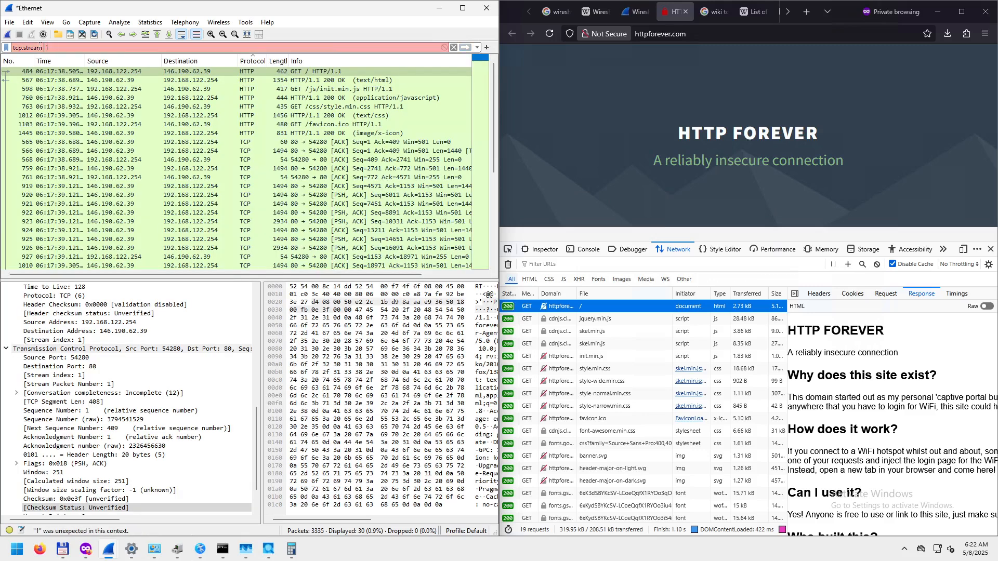
pyautogui.write('==')
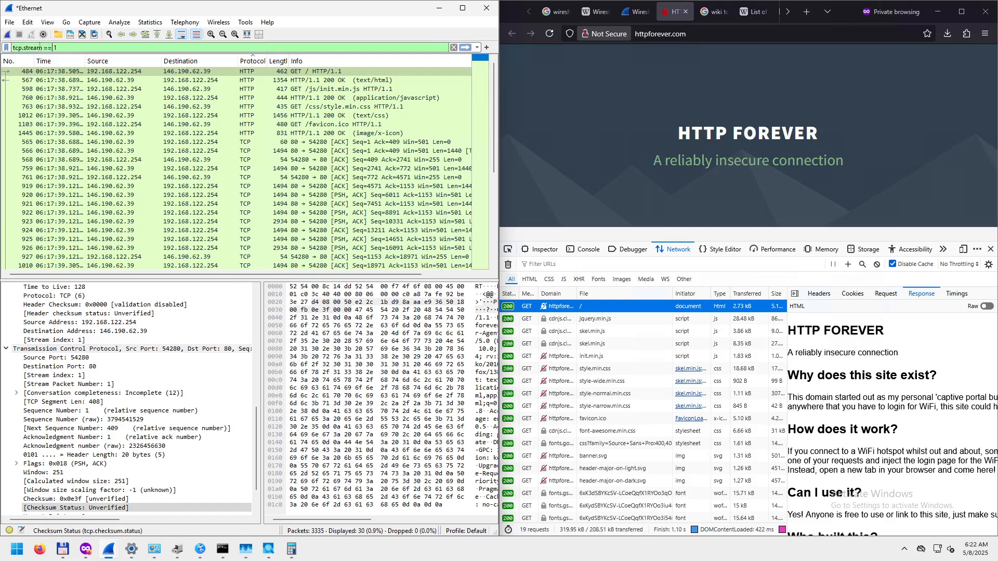
pyautogui.press('Return')
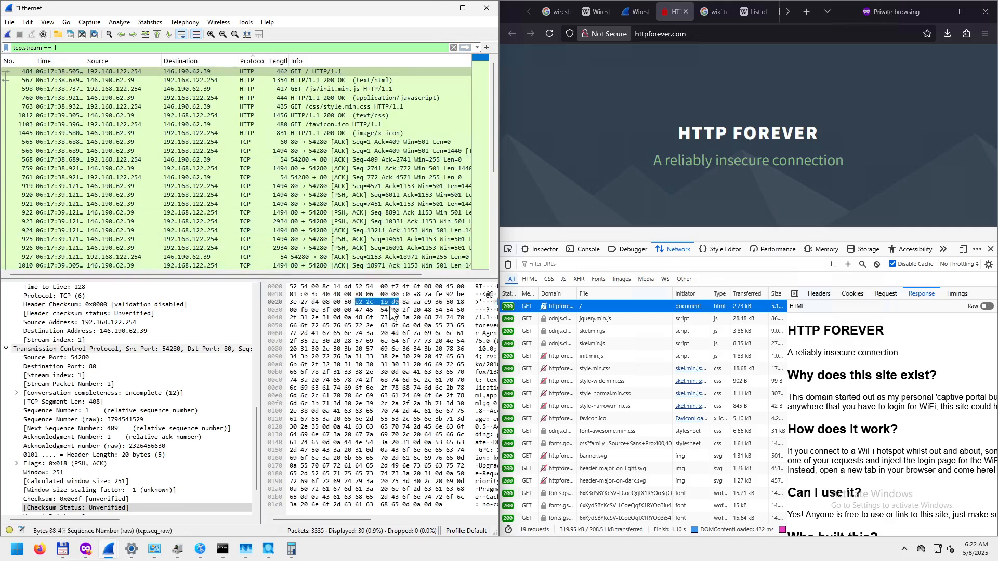
# - Close Calculator and the other background application next to it on the taskbar
pyautogui.rightClick(292, 549)
pyautogui.click(257, 521)
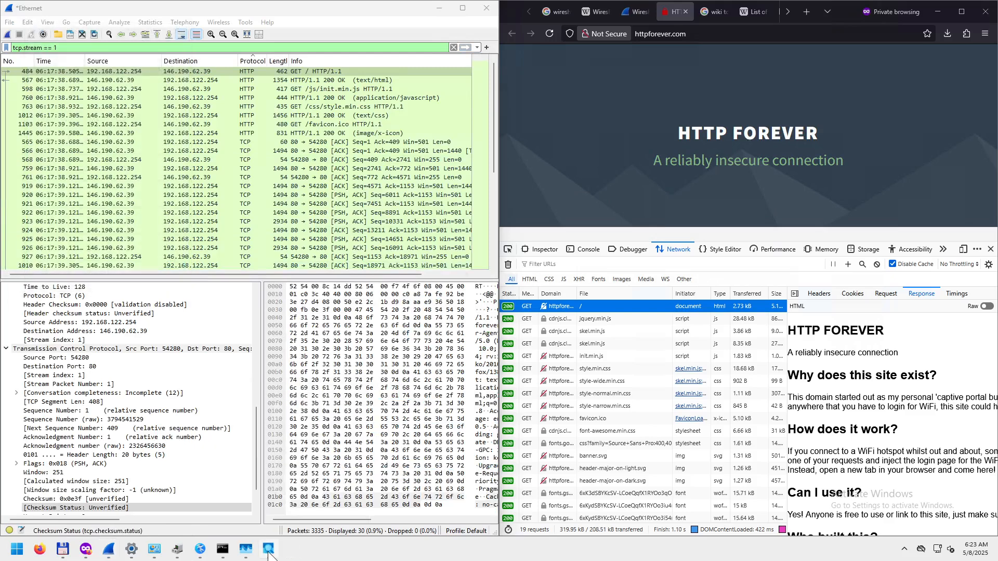
pyautogui.rightClick(268, 548)
pyautogui.click(260, 521)
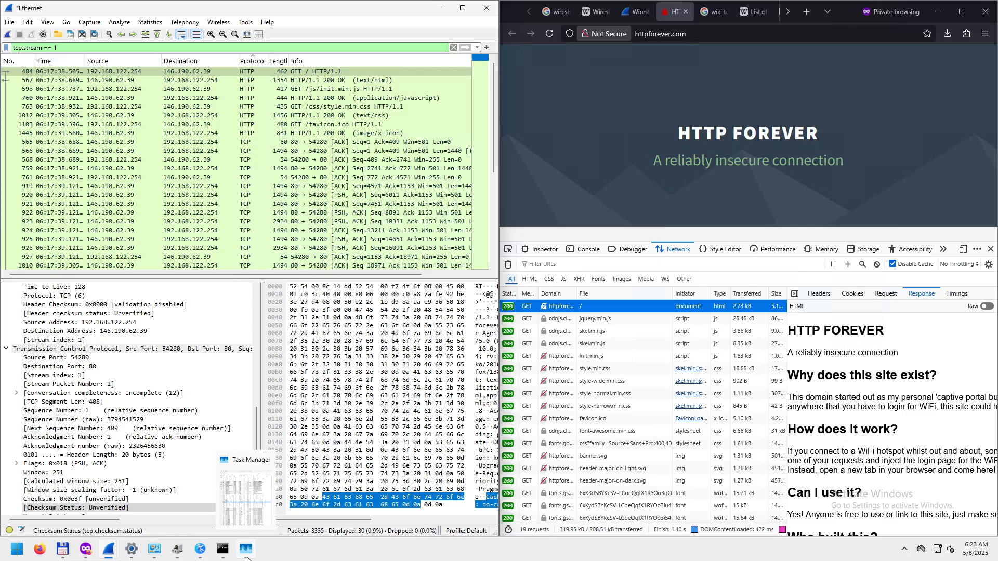
# - Close Task Manager, and bring up the Follow TCP Stream window and place it beside the packet capture window
pyautogui.rightClick(246, 549)
pyautogui.click(240, 519)
pyautogui.moveTo(109, 554)
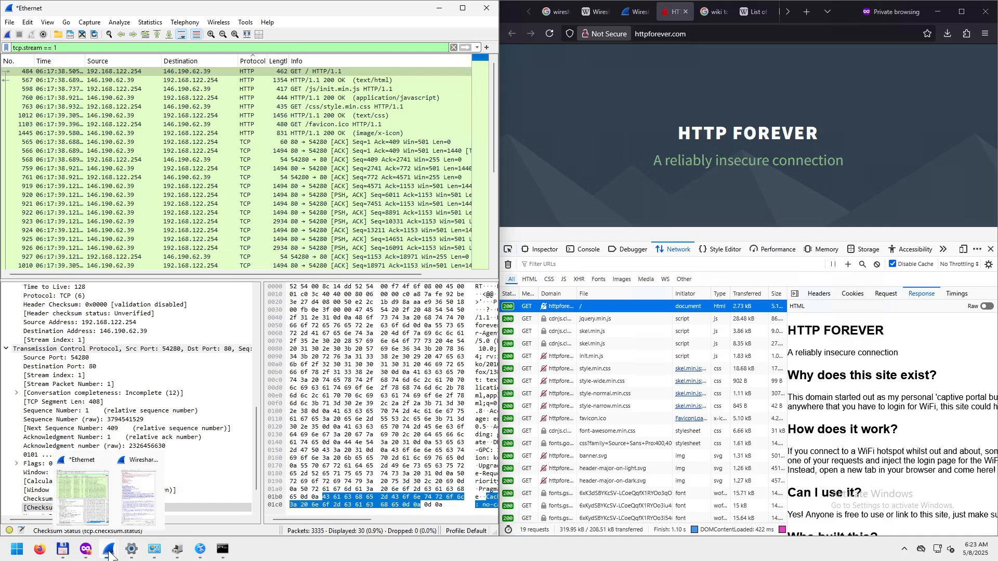
pyautogui.click(137, 496)
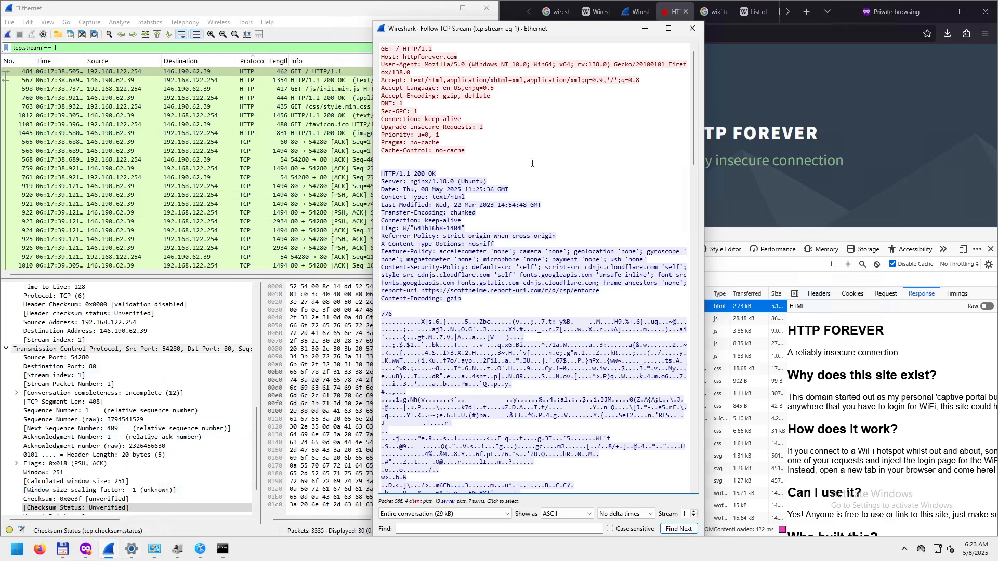
pyautogui.moveTo(528, 32); pyautogui.dragTo(638, 26)
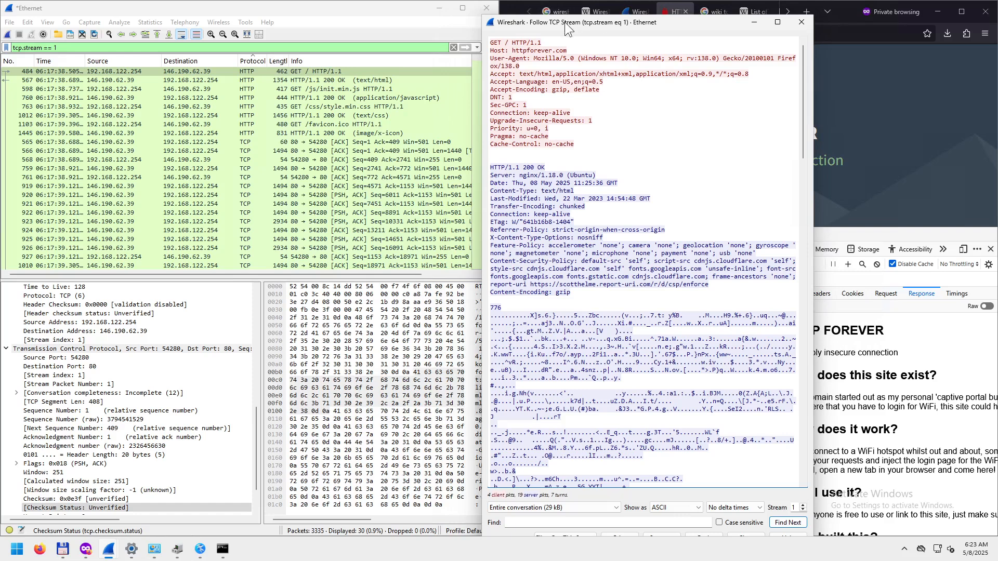
pyautogui.click(284, 10)
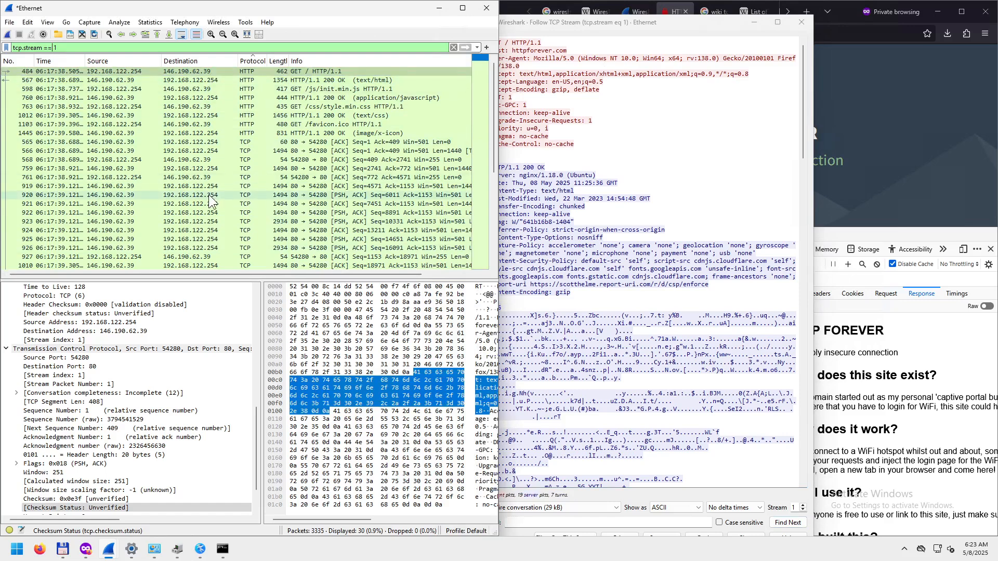
pyautogui.click(541, 148)
pyautogui.moveTo(554, 23); pyautogui.dragTo(596, 25)
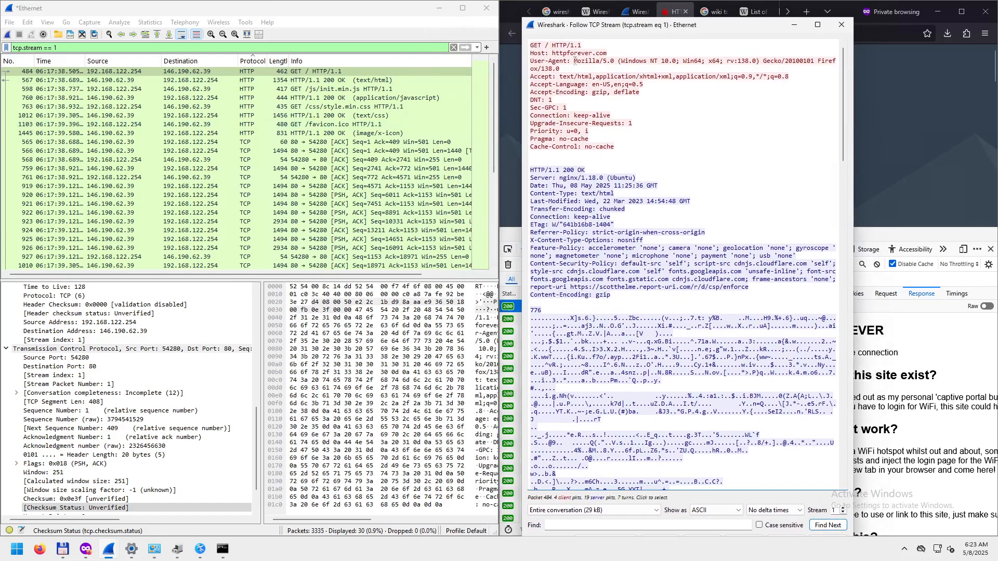
pyautogui.moveTo(576, 26); pyautogui.dragTo(568, 21)
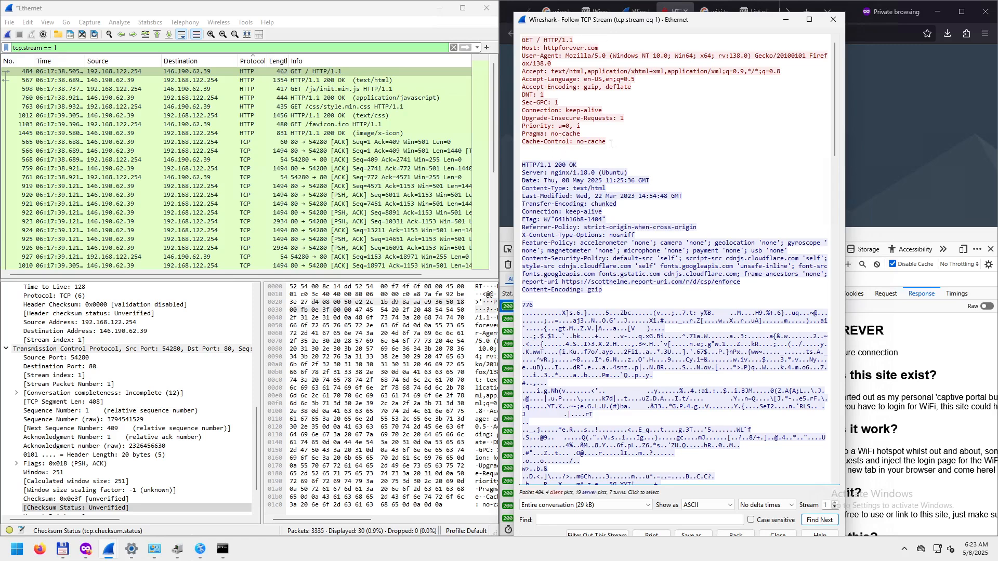
# - Highlight the full GET request in the followed stream, and widen the packet bytes pane to show the GET / packet's ASCII text
pyautogui.moveTo(610, 144); pyautogui.dragTo(522, 39)
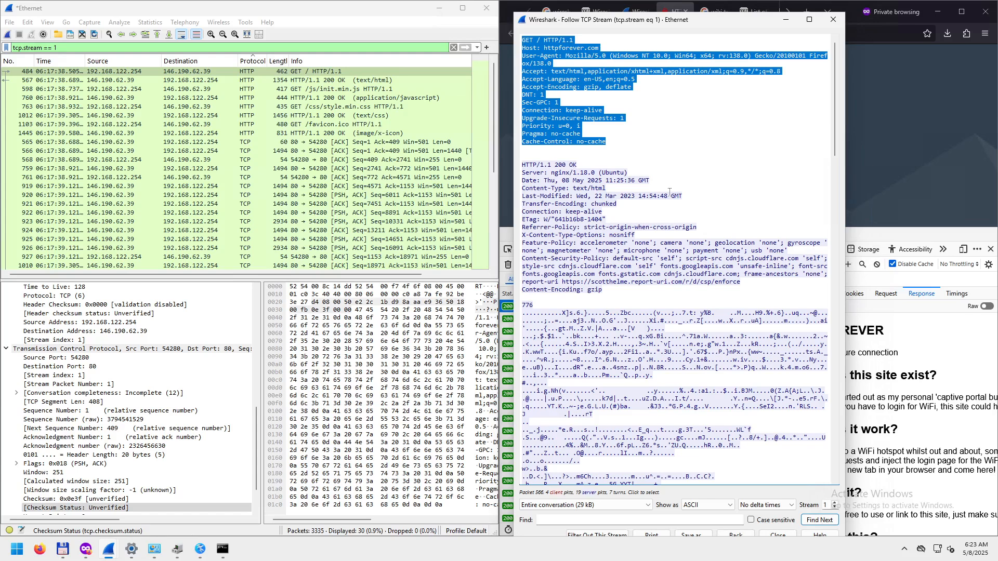
pyautogui.click(252, 71)
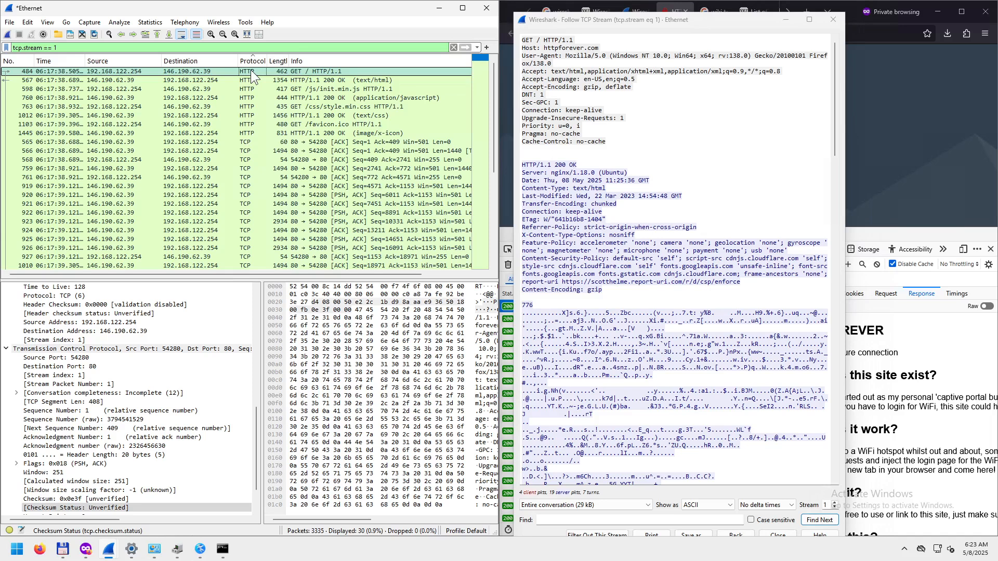
pyautogui.moveTo(608, 142); pyautogui.dragTo(520, 37)
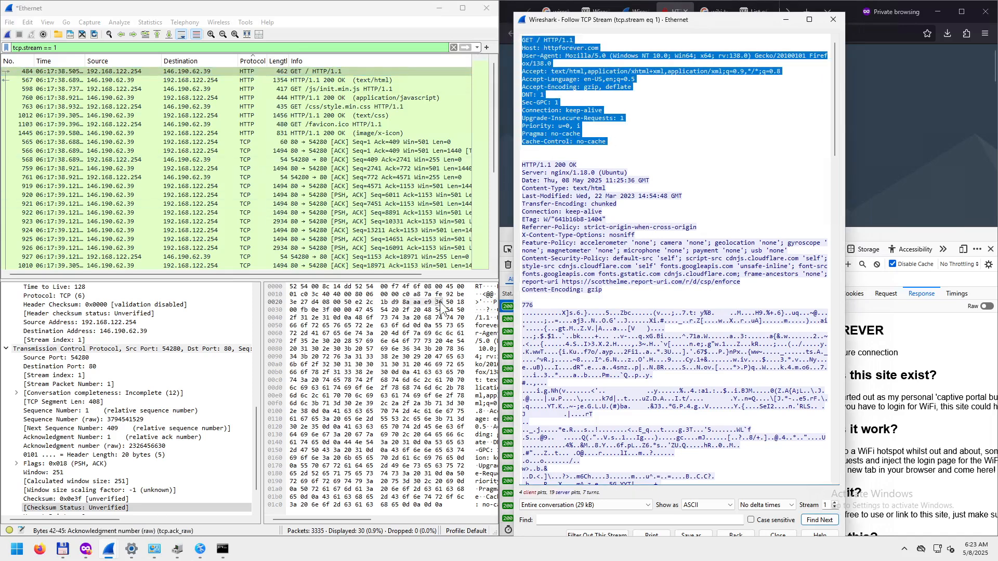
pyautogui.moveTo(260, 391); pyautogui.dragTo(117, 390)
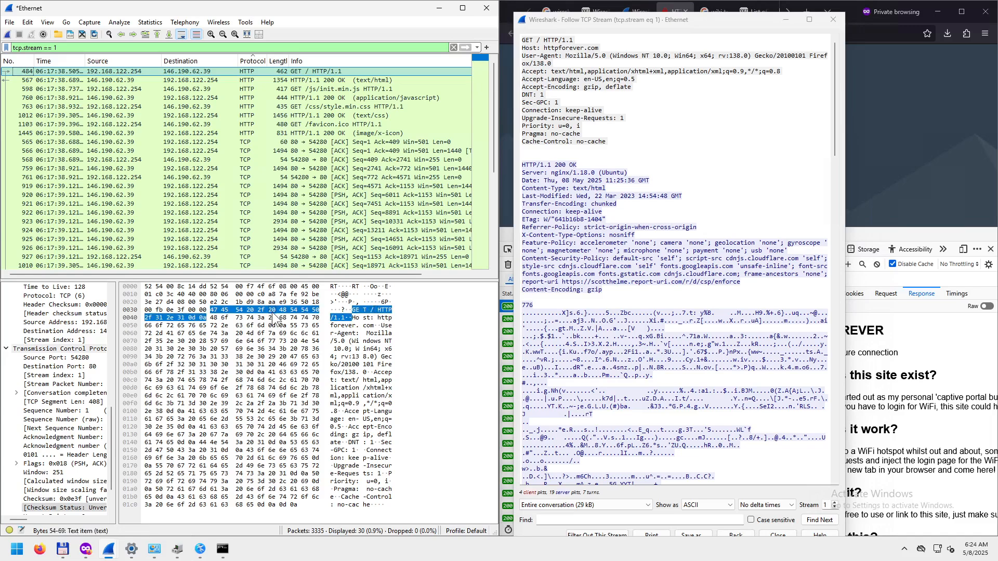
# - Switch to Firefox and search the web for "ascii table" in a new tab
pyautogui.click(85, 549)
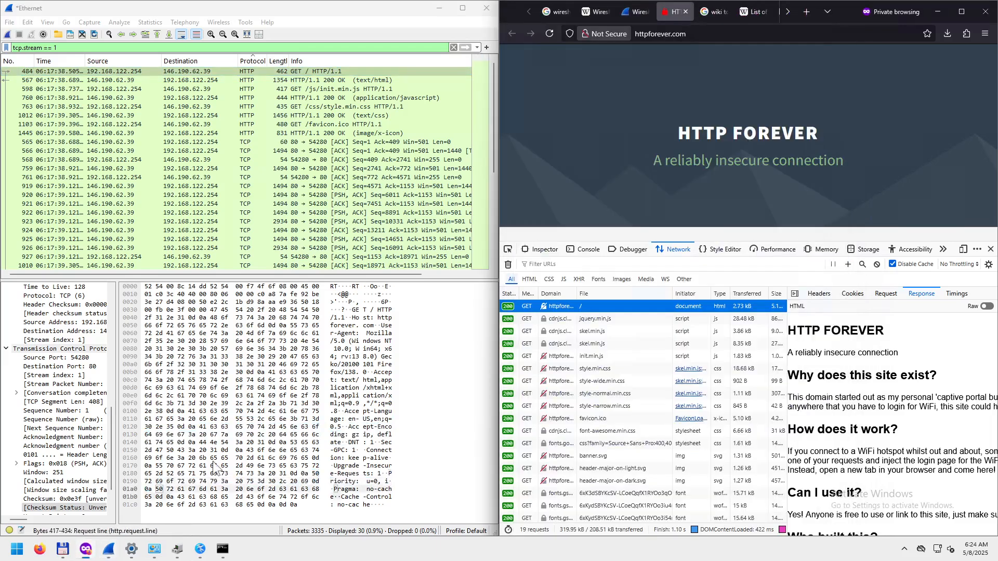
pyautogui.hotkey('ctrl', 't')
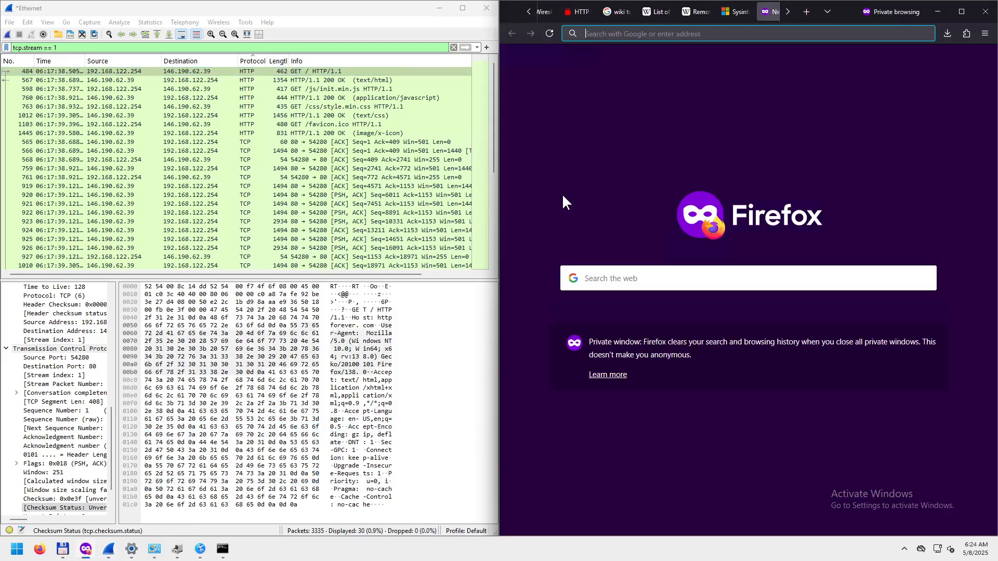
pyautogui.write('ascii table')
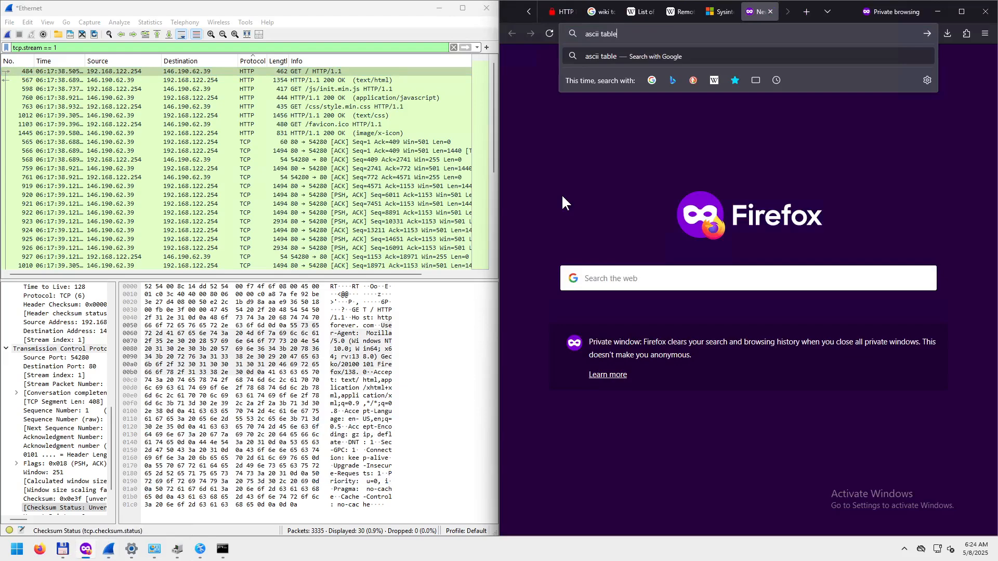
pyautogui.press('Return')
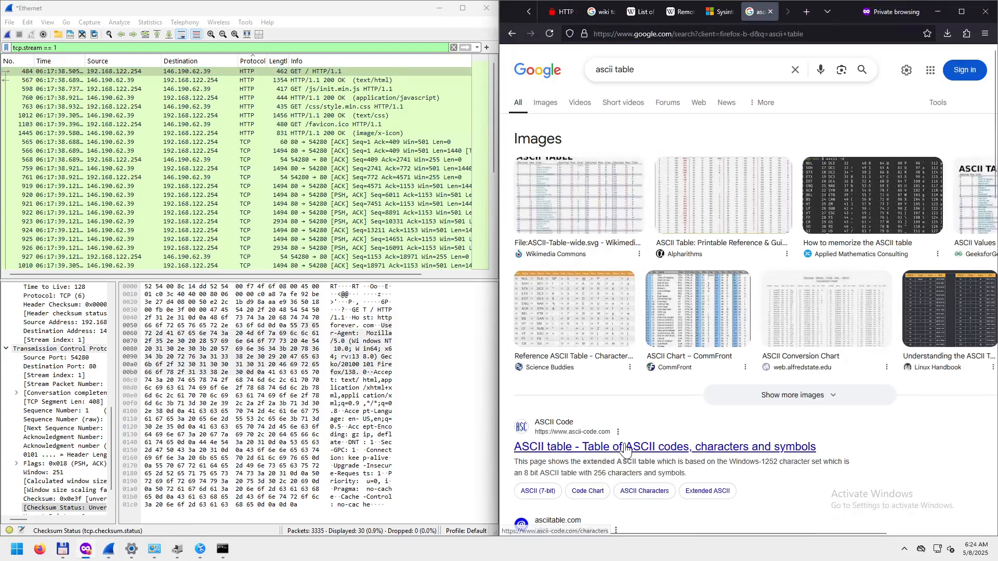
# - Open the asciitable.com result in a new tab and continue with the recommended cookies
pyautogui.scroll(-2, 650, 482)
pyautogui.rightClick(592, 448)
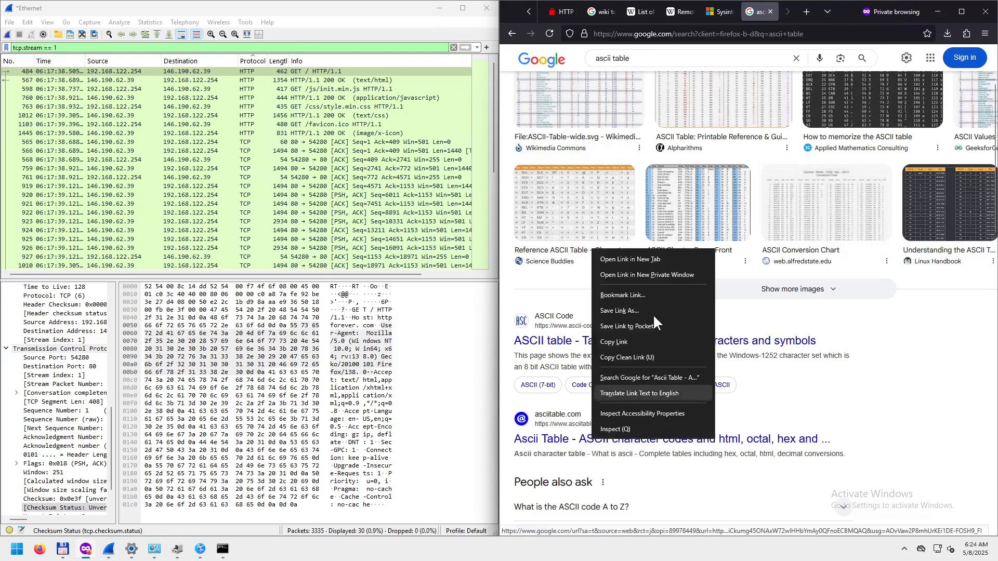
pyautogui.click(638, 252)
pyautogui.click(759, 12)
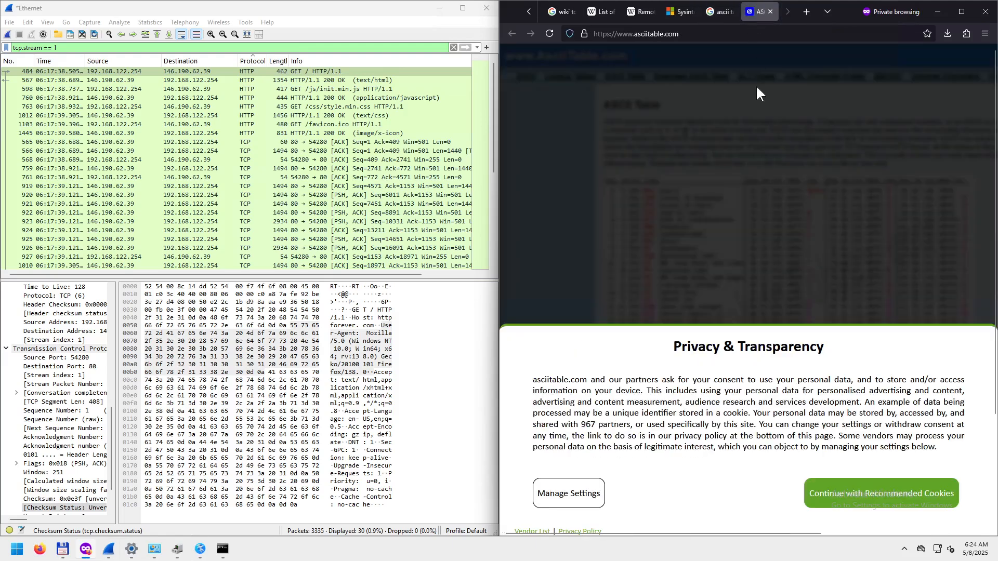
pyautogui.click(817, 495)
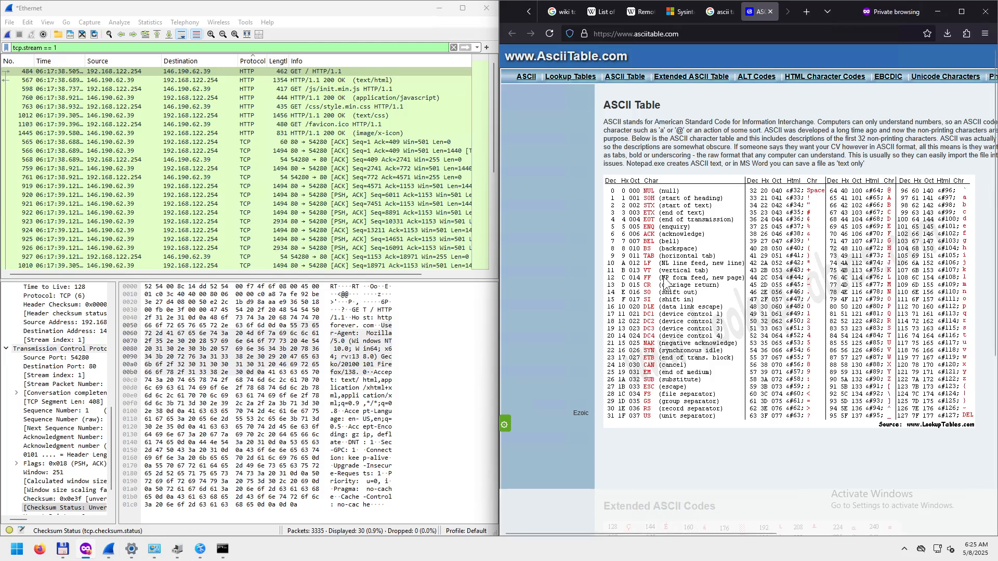
# - Select the GET request method in the packet bytes and look up its hex codes 47, 45 and 54 in the ASCII table
pyautogui.click(370, 311)
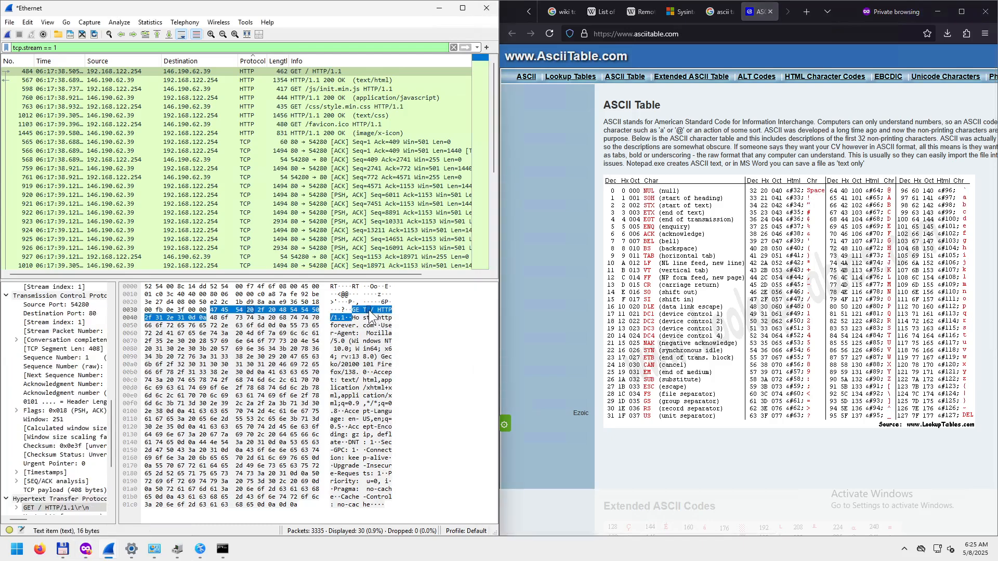
pyautogui.click(353, 312)
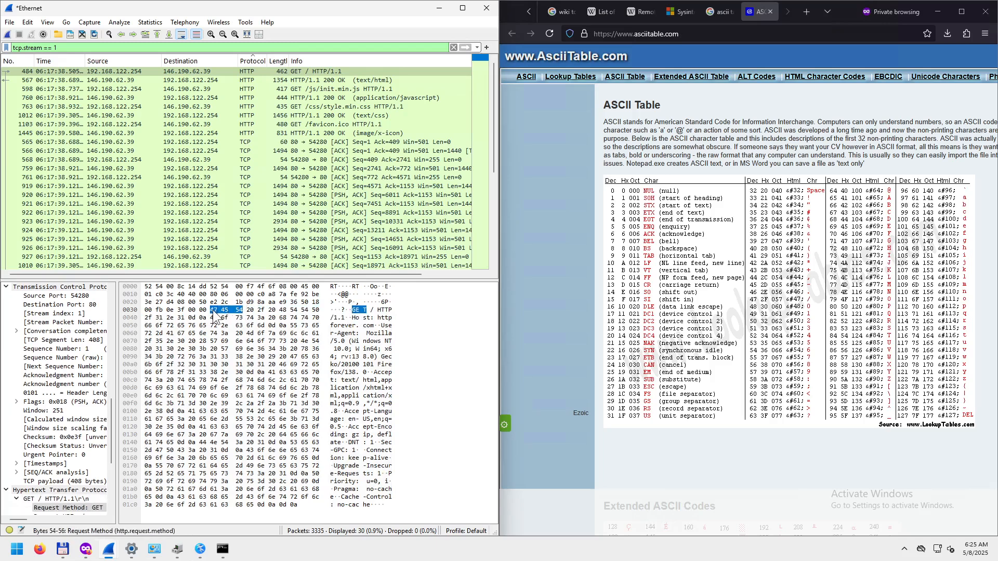
pyautogui.click(266, 310)
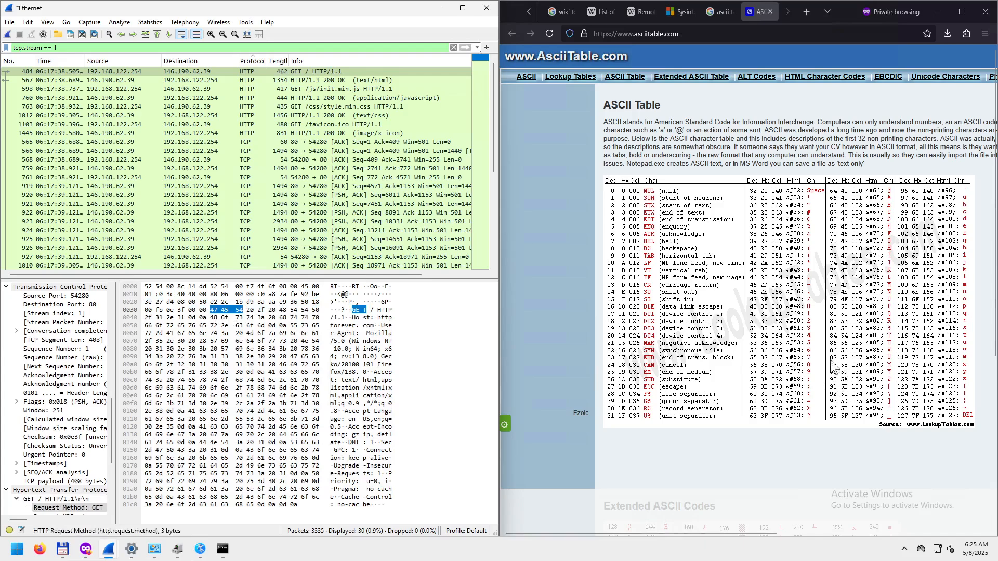
pyautogui.click(757, 306)
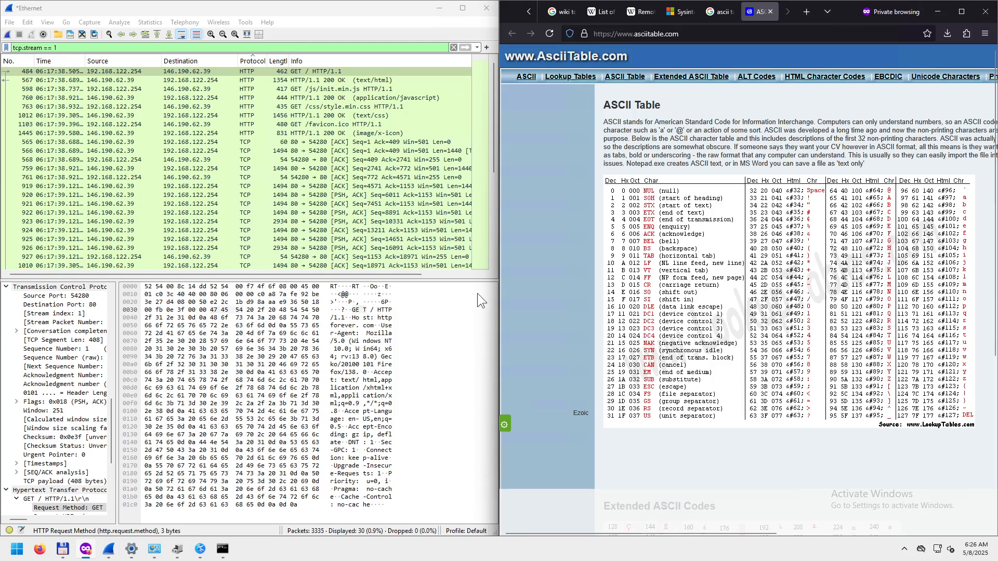
pyautogui.click(321, 314)
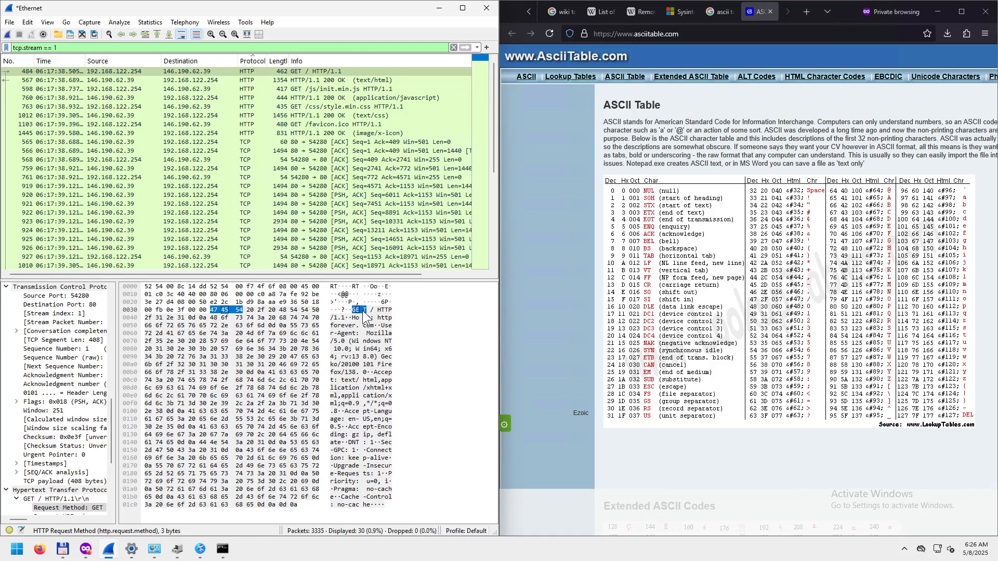
pyautogui.click(366, 317)
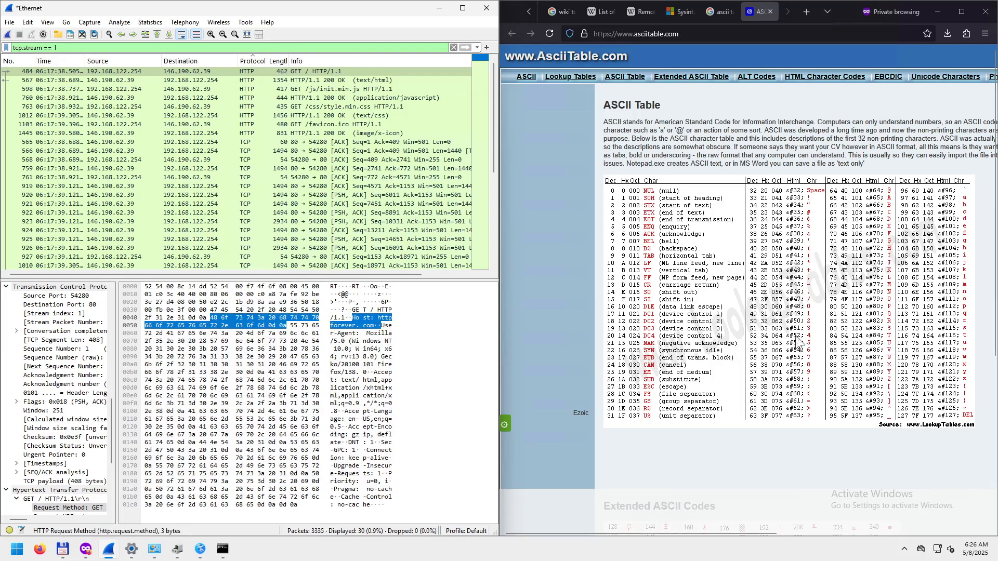
pyautogui.click(365, 310)
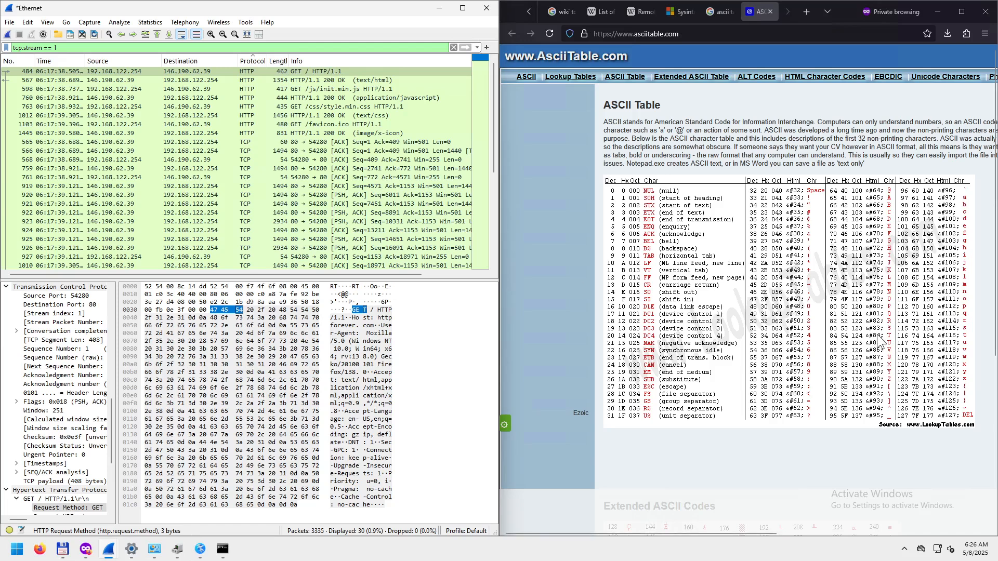
# - Look up the space and slash bytes after GET in the ASCII table, and examine the request URI and HTTP version bytes
pyautogui.click(773, 200)
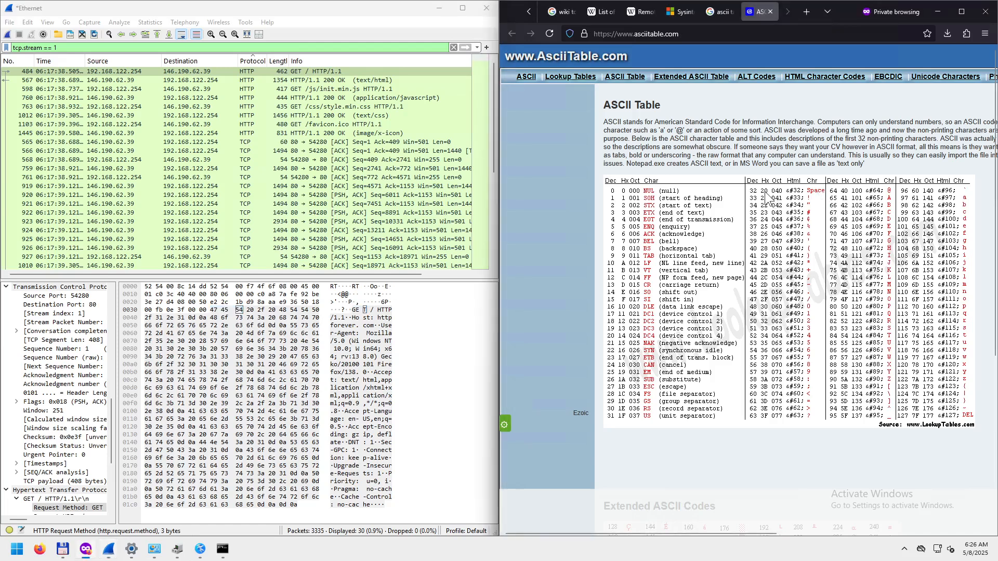
pyautogui.click(370, 311)
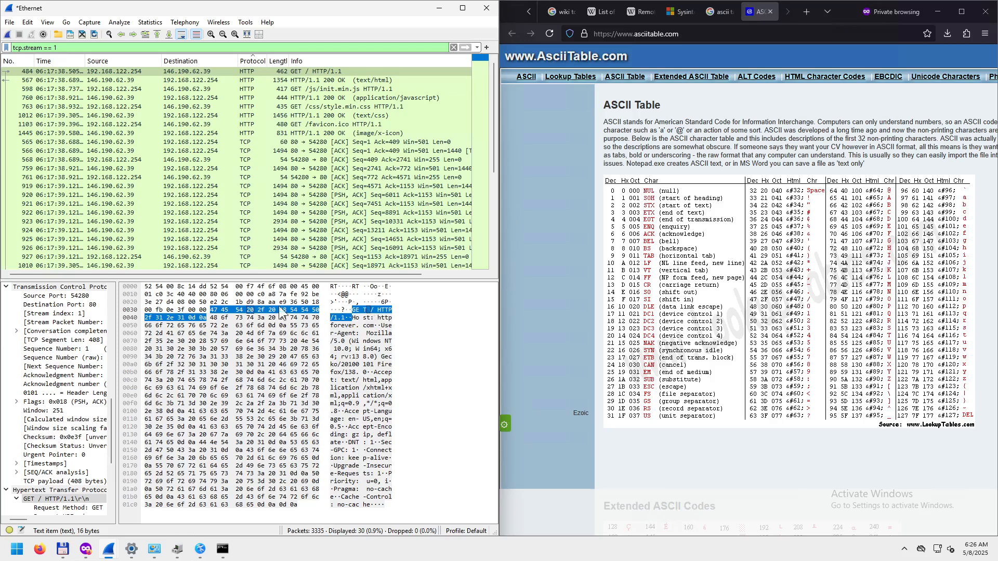
pyautogui.click(372, 309)
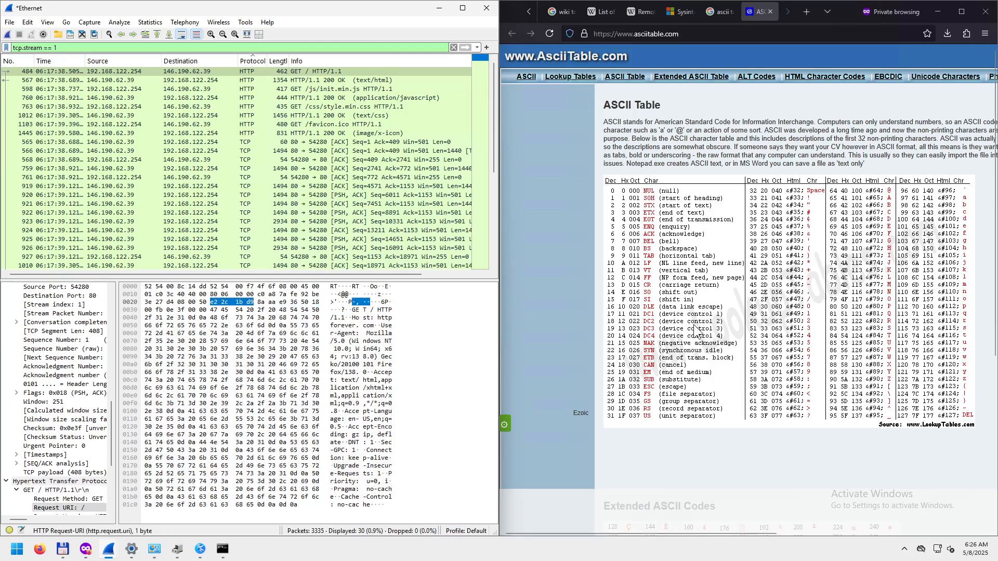
pyautogui.click(769, 307)
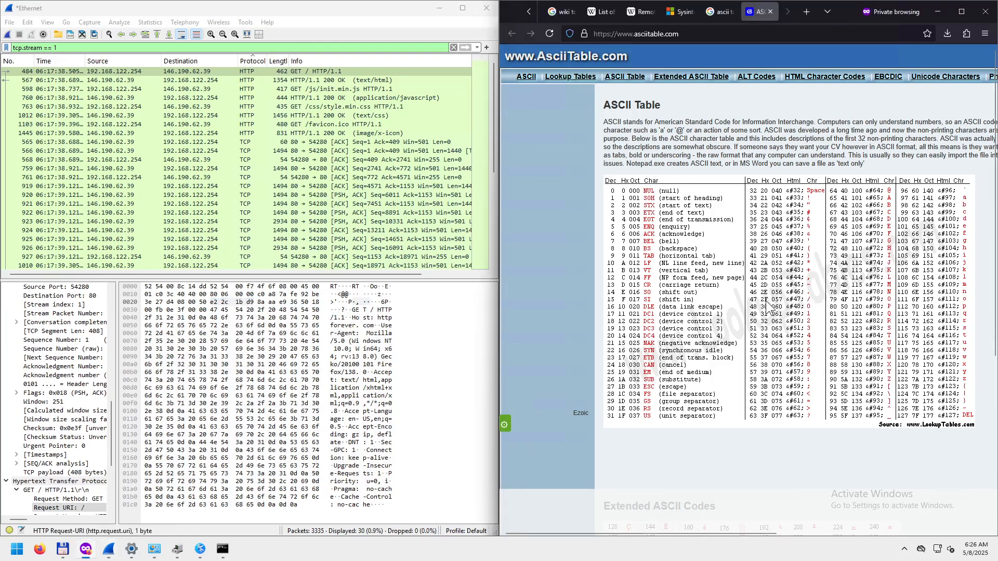
pyautogui.click(376, 312)
pyautogui.click(381, 312)
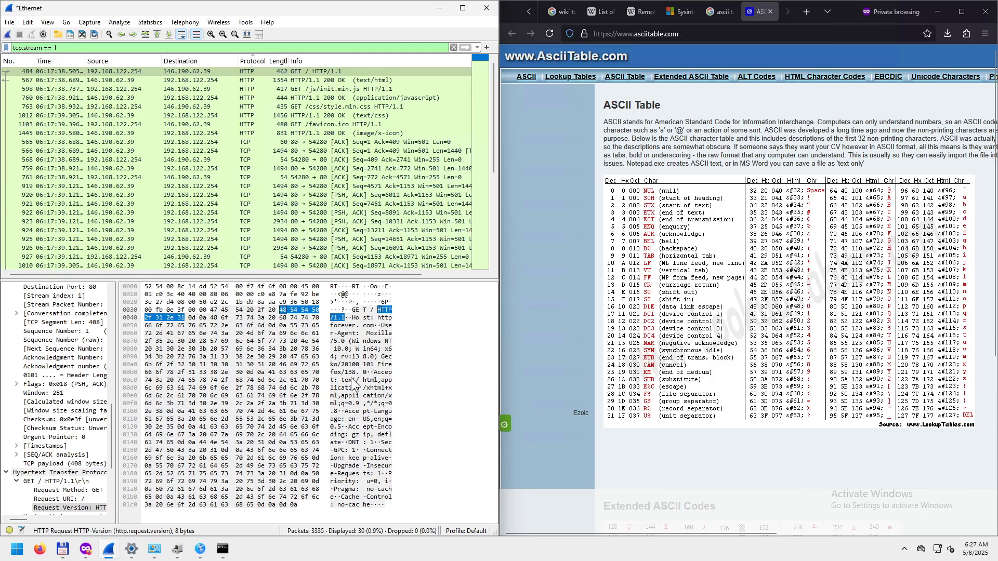
pyautogui.click(355, 310)
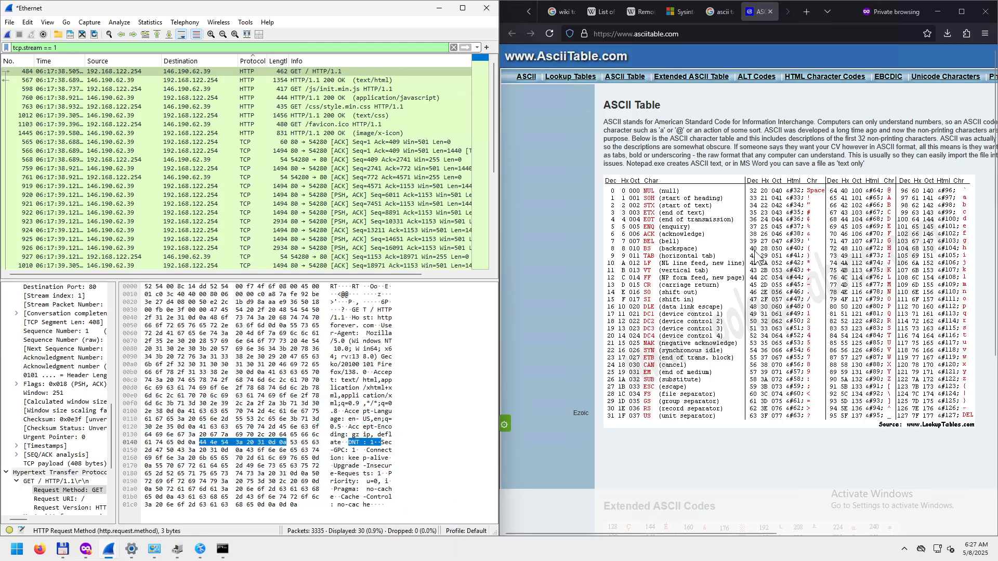
# - Tile the Follow TCP Stream window beside the capture in place of the browser, and select the GET / packet
pyautogui.click(938, 11)
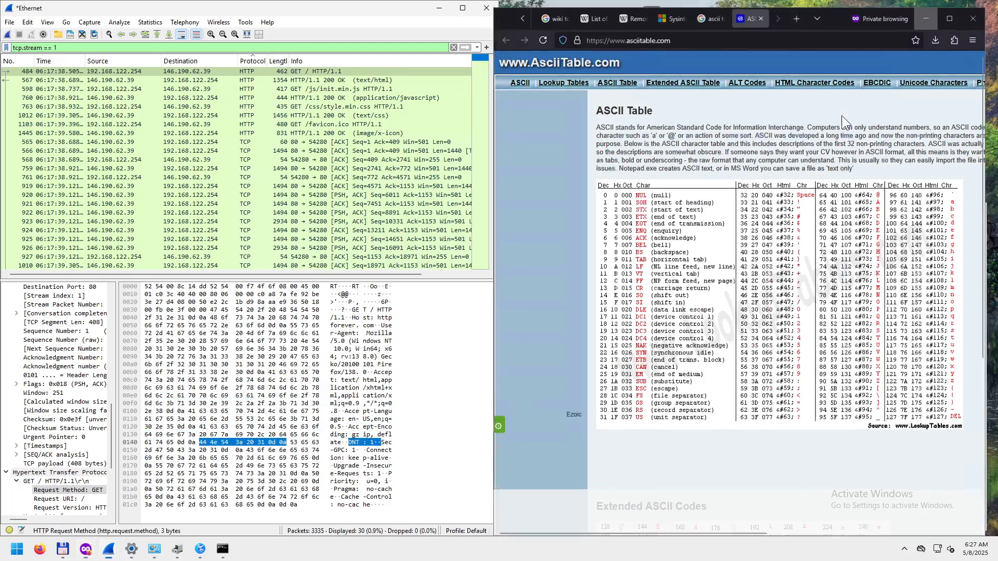
pyautogui.click(645, 26)
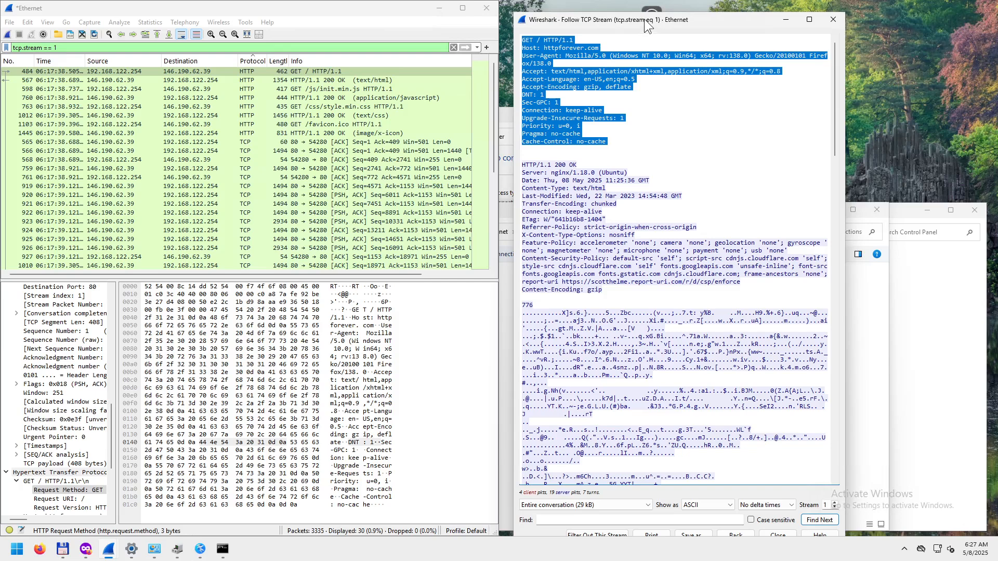
pyautogui.doubleClick(649, 19)
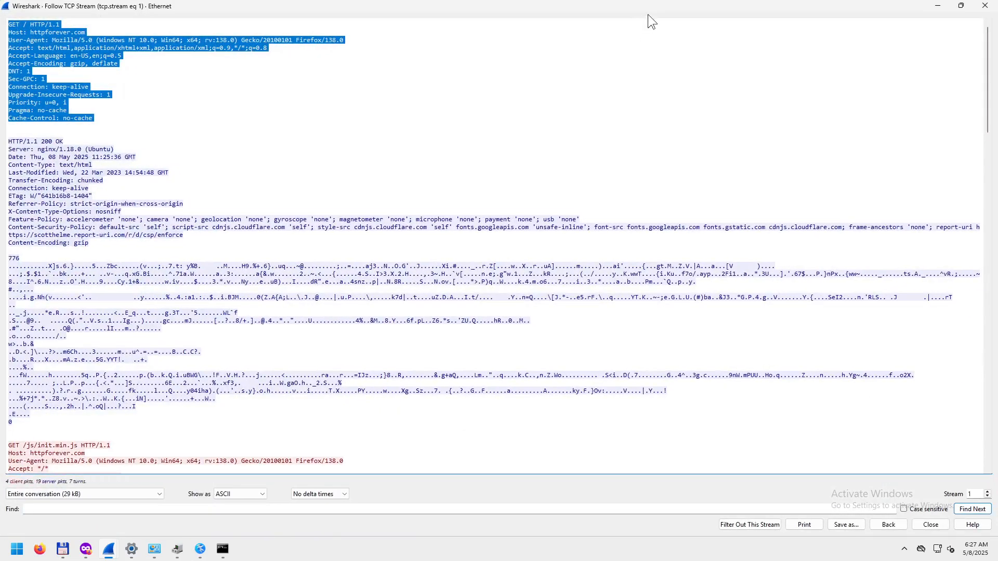
pyautogui.doubleClick(648, 14)
pyautogui.press('super+Right')
pyautogui.click(719, 204)
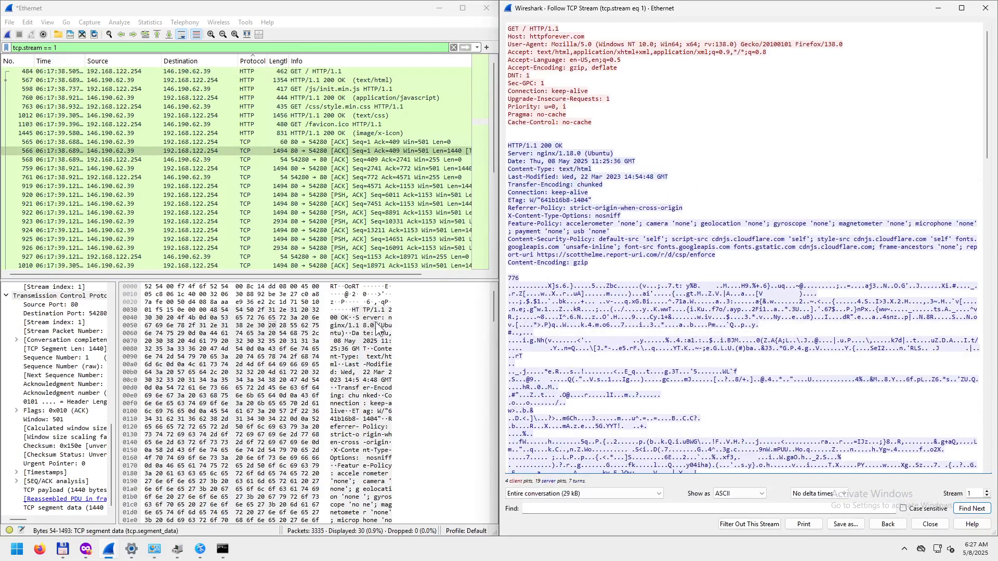
pyautogui.click(230, 73)
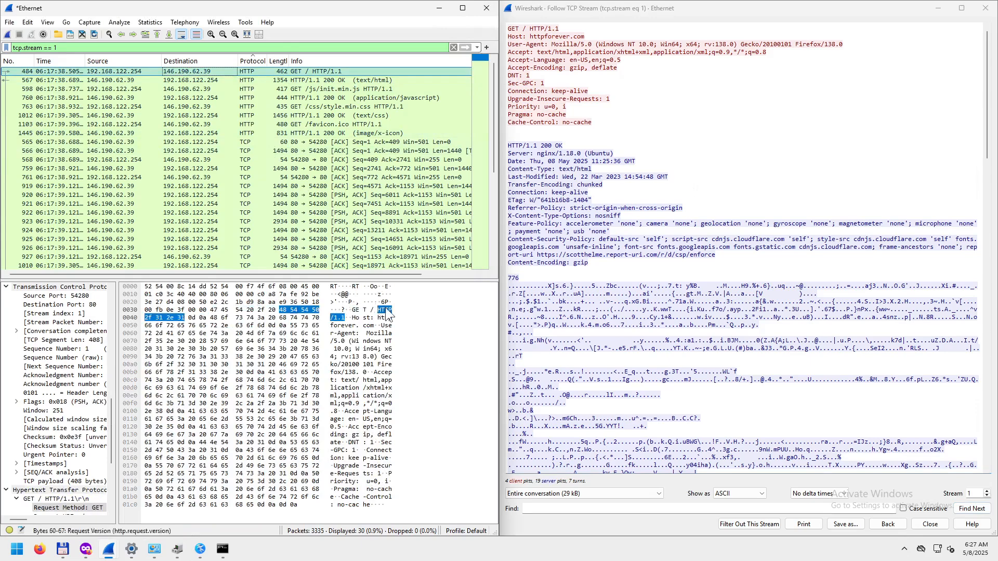
# - Highlight the GET / HTTP/1.1 line in the followed stream, and select its HTTP version and line-ending bytes in the packet bytes
pyautogui.moveTo(508, 29); pyautogui.dragTo(560, 29)
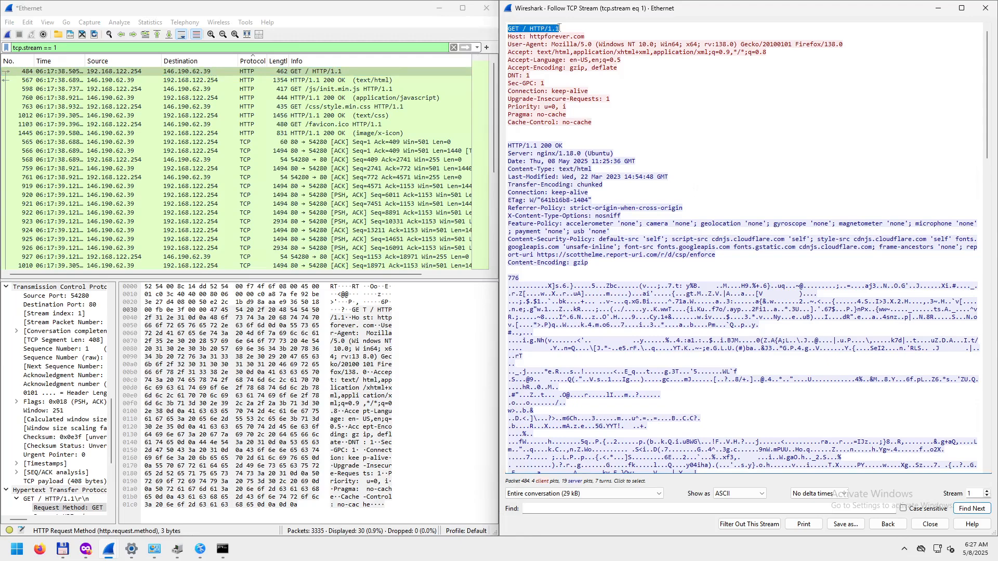
pyautogui.click(336, 318)
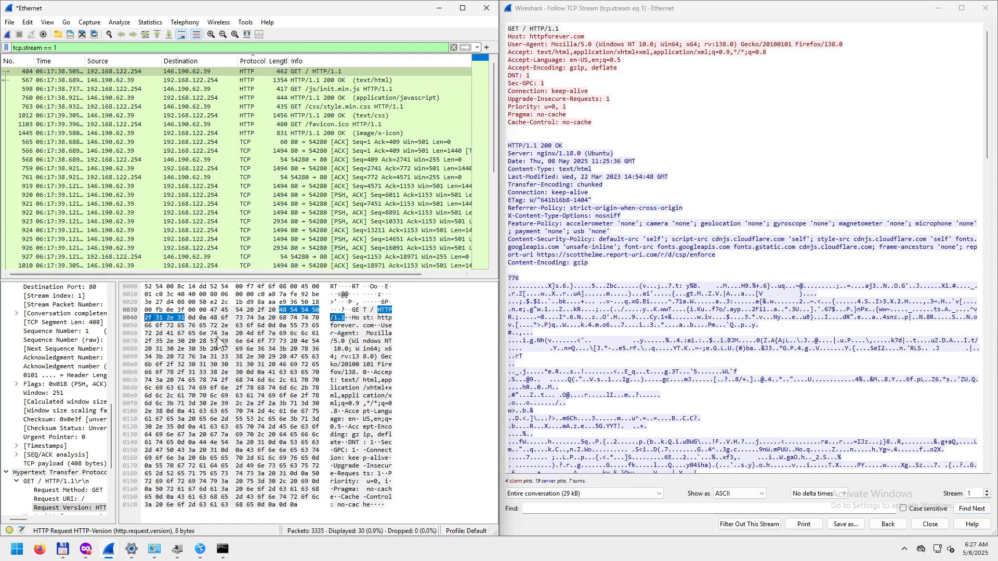
pyautogui.click(196, 318)
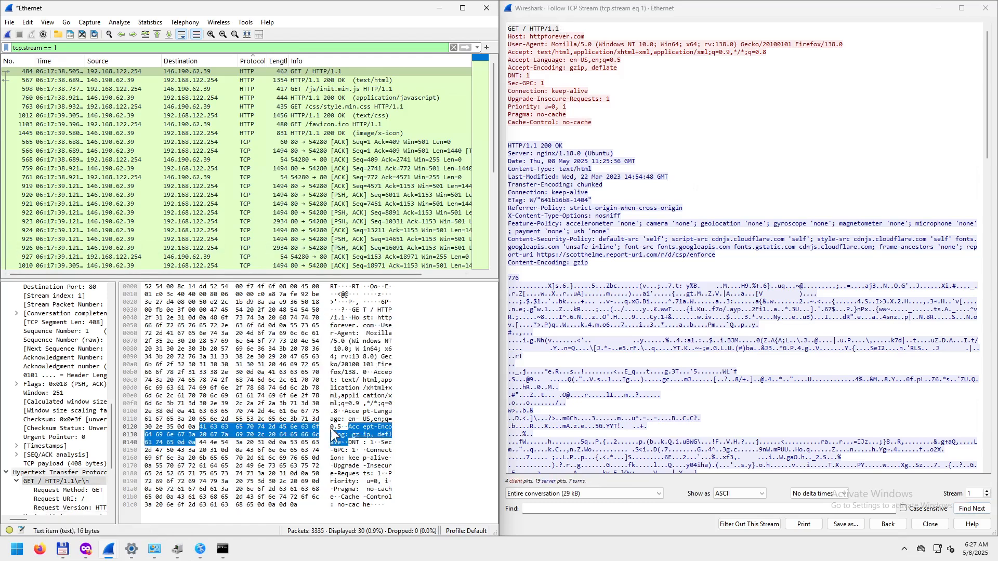
# - Bring the browser's ASCII table back beside the capture and look up the 0d and 0a bytes ending the GET request line
pyautogui.click(78, 555)
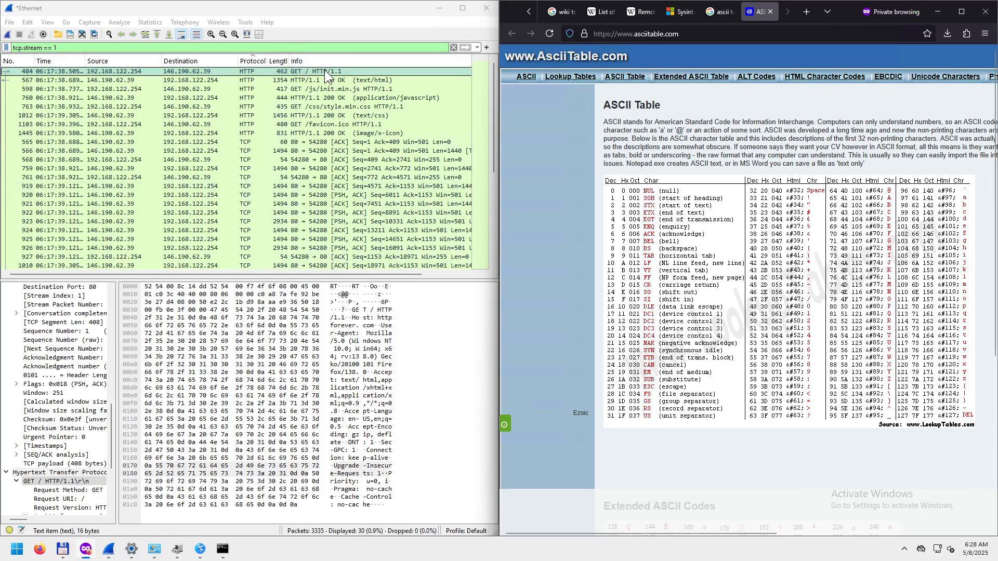
pyautogui.moveTo(333, 72); pyautogui.dragTo(419, 368)
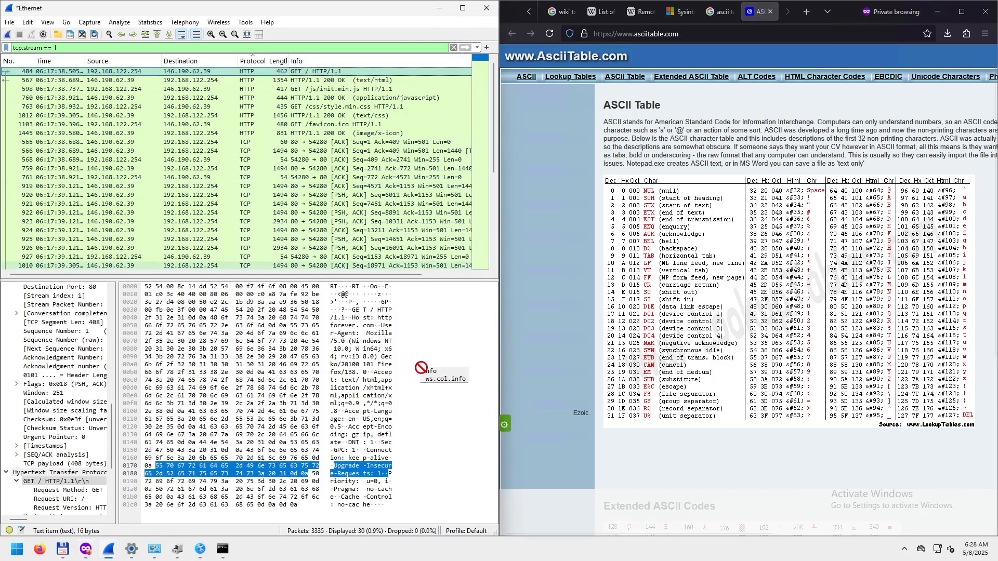
pyautogui.click(373, 367)
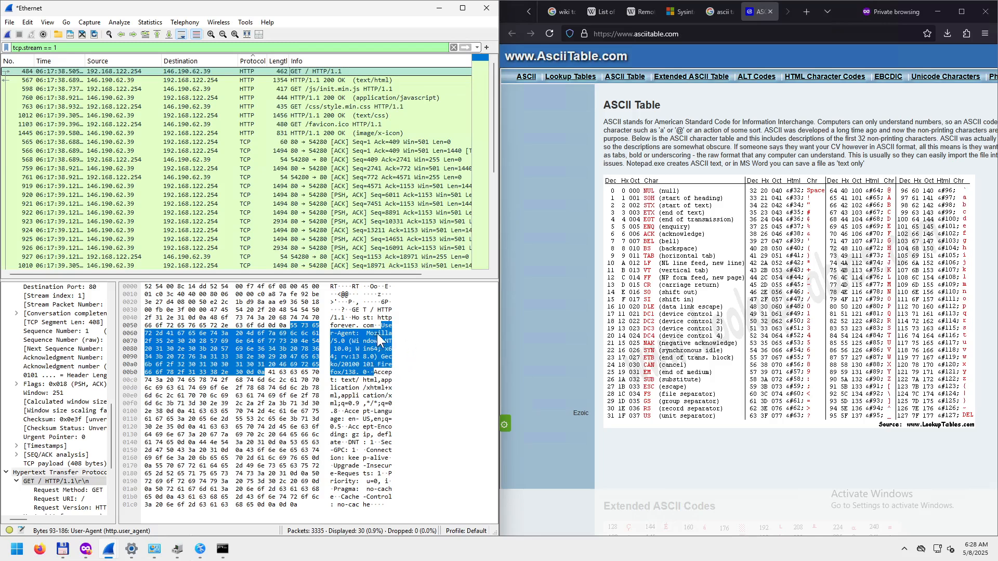
pyautogui.click(377, 327)
pyautogui.click(352, 314)
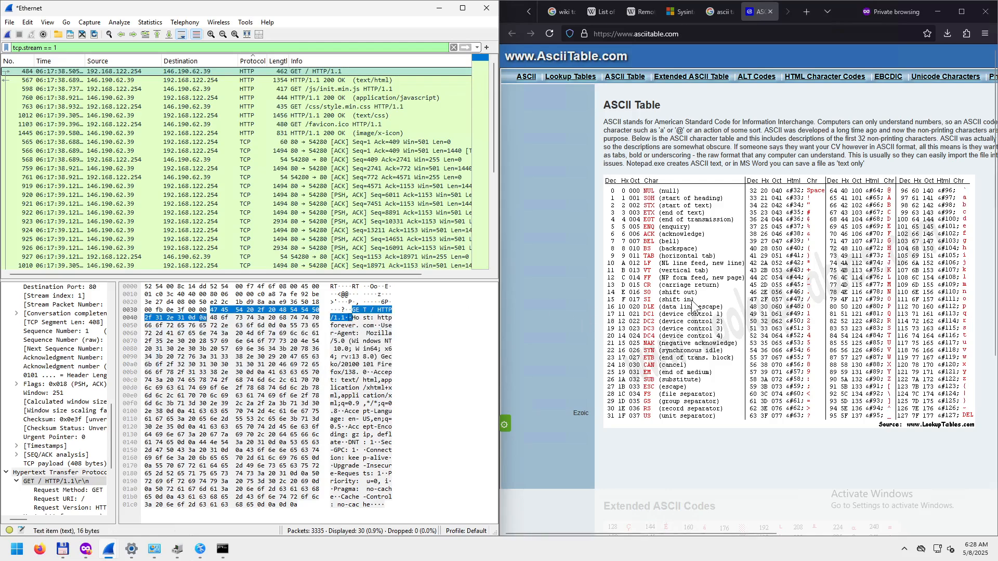
pyautogui.click(627, 268)
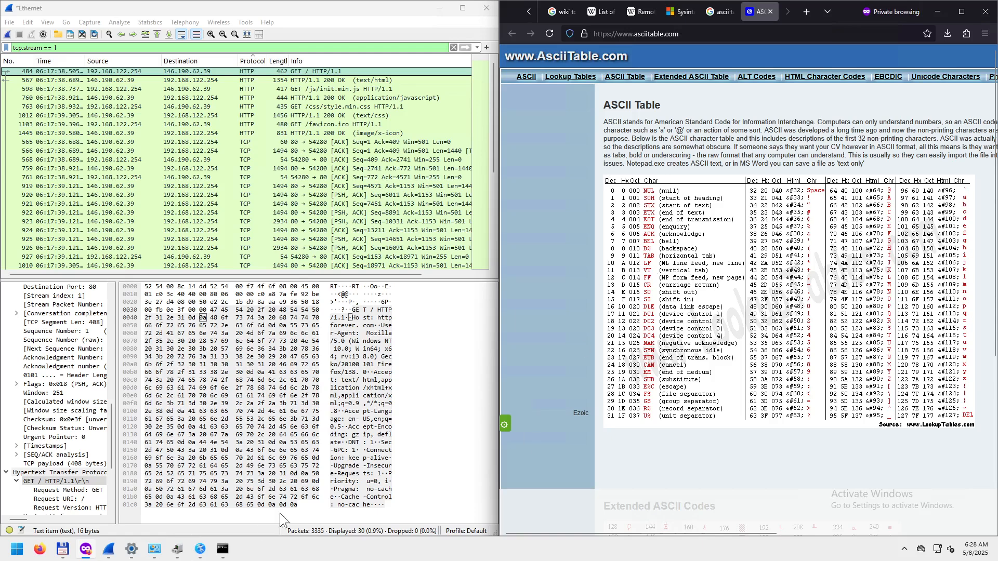
# - Switch to Kate, tile it below the ASCII table, and add the line "\r\n - Windows EOL" to a.txt
pyautogui.click(200, 549)
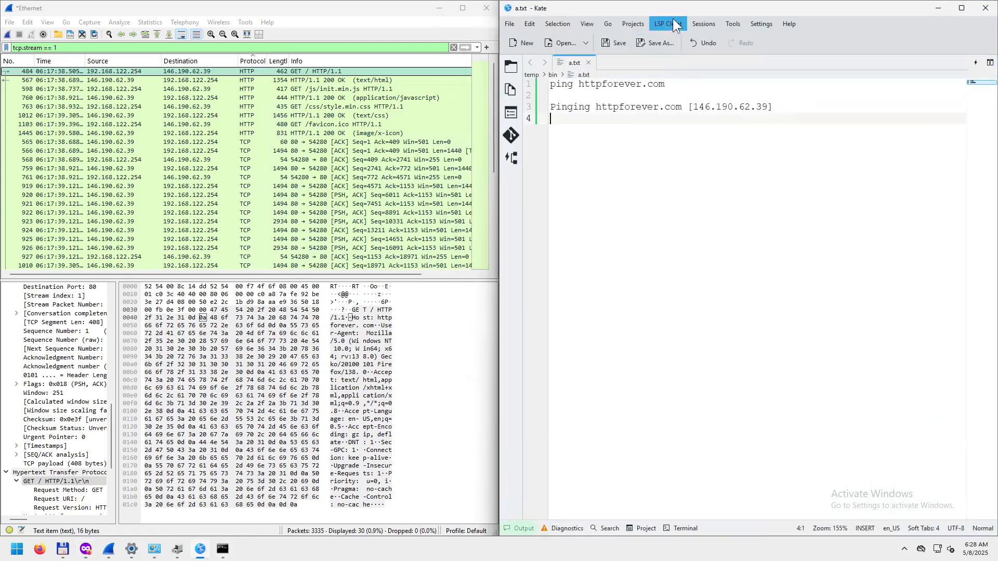
pyautogui.press('super+Down')
pyautogui.press('Return')
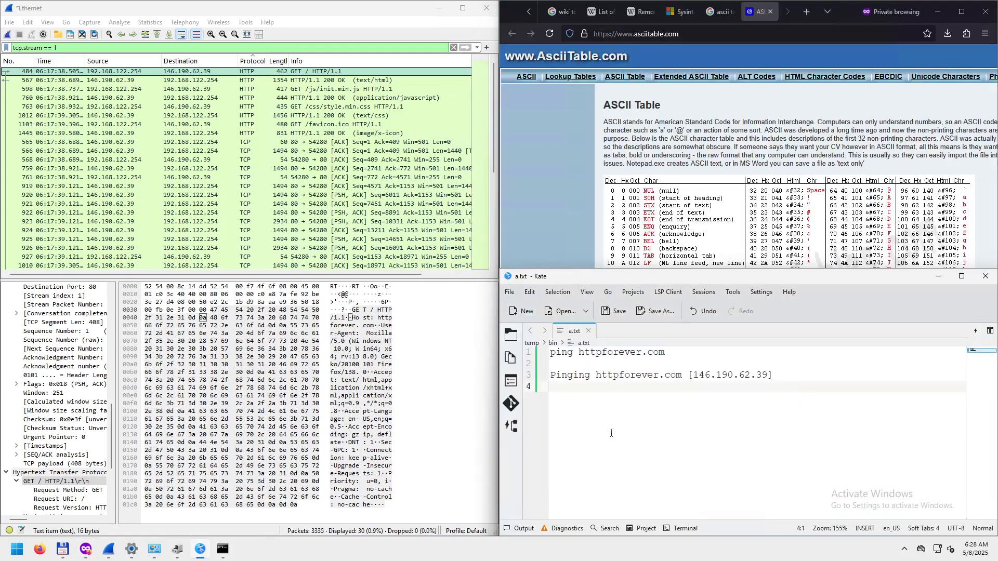
pyautogui.write('m')
pyautogui.write(' Windows')
pyautogui.write(' EOL')
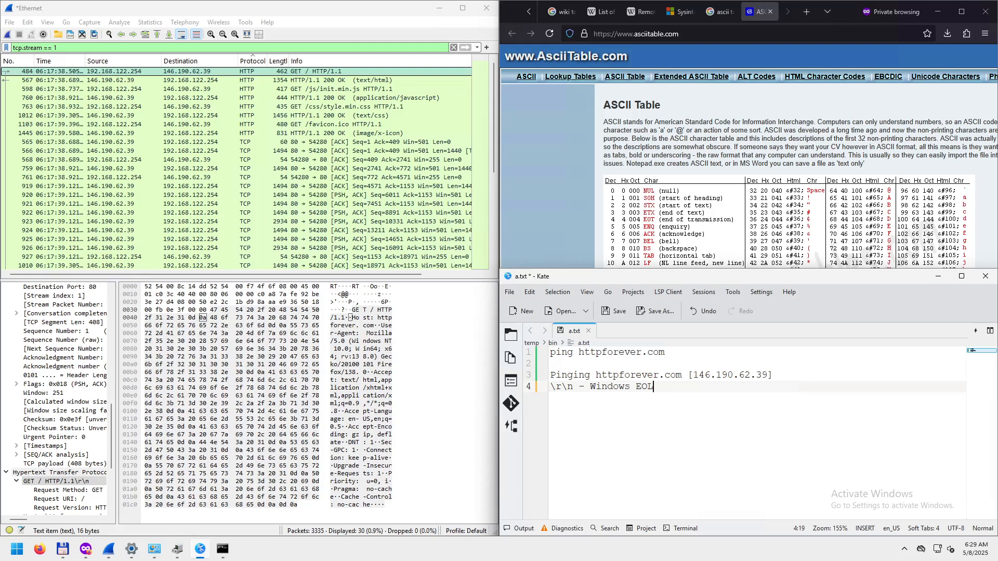
# - Add the line "\n - Unix/Linux/macOS/Android etc EOL" below the Windows one
pyautogui.press('Return')
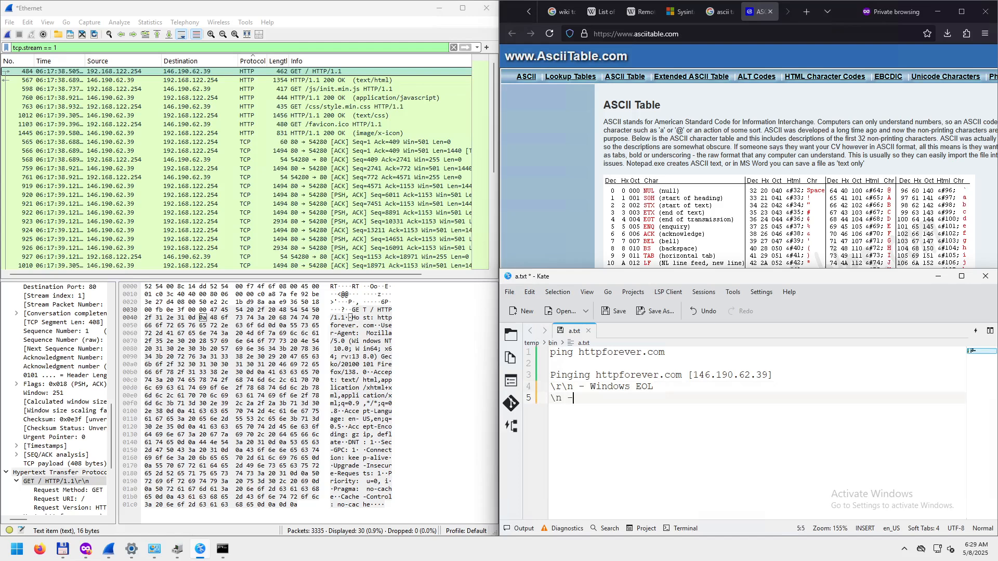
pyautogui.write('\\n - Unix/Linux/macOS/An')
pyautogui.write('dr')
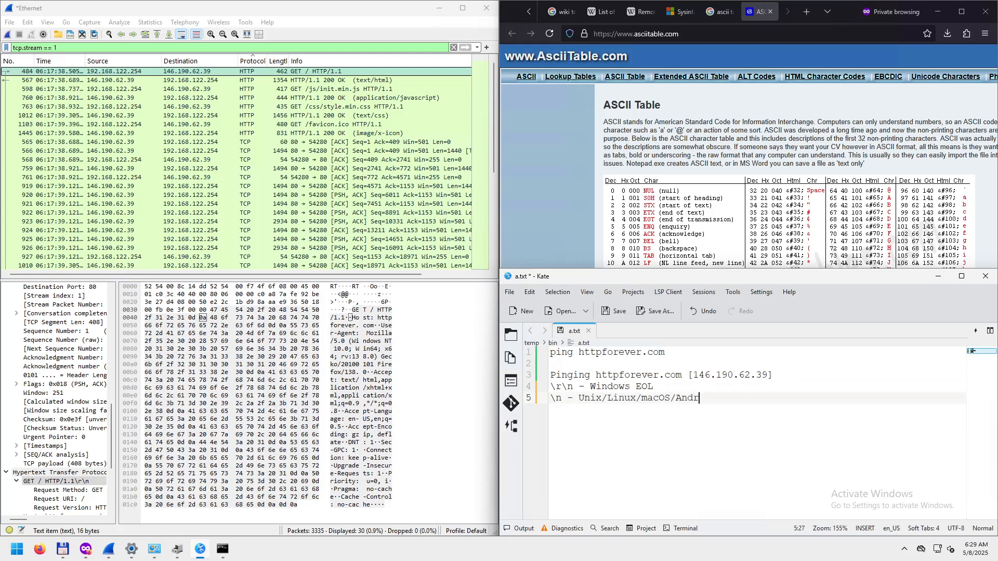
pyautogui.write('oid etc EOL')
# - Insert the character codes #13#10 after \r\n and #10 after \n in the two EOL notes
pyautogui.click(574, 386)
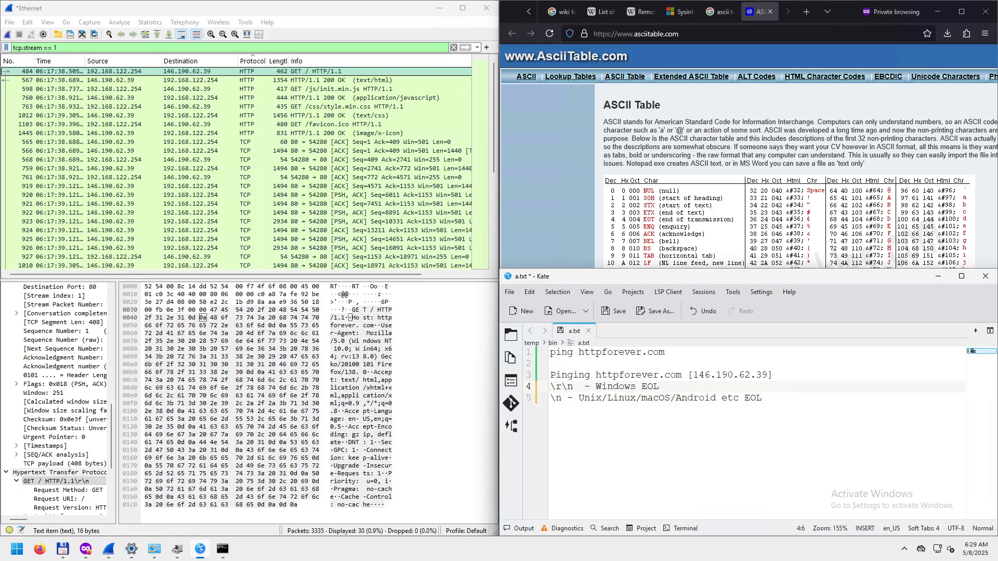
pyautogui.write('#13#10')
pyautogui.click(567, 399)
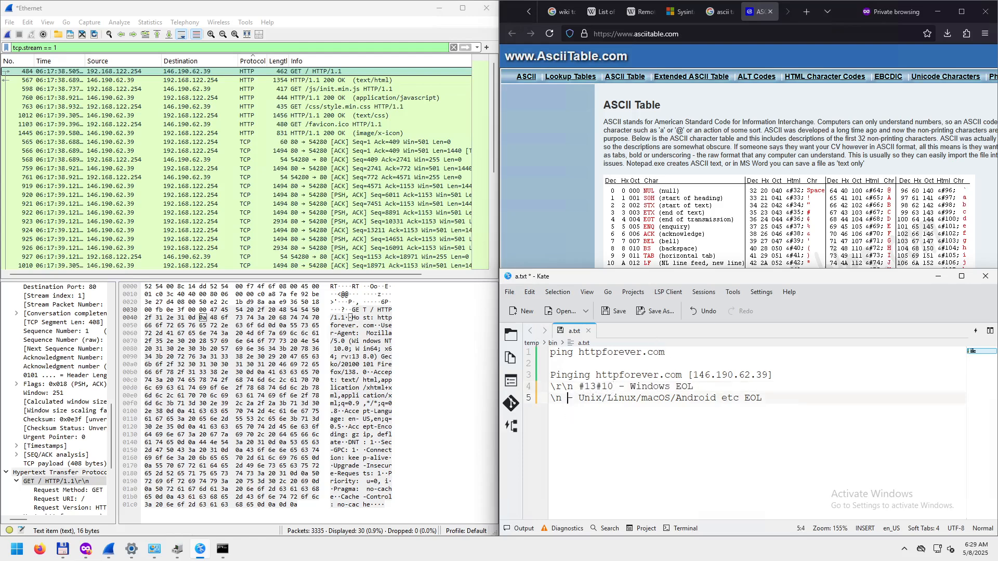
pyautogui.write('#10')
pyautogui.press('End')
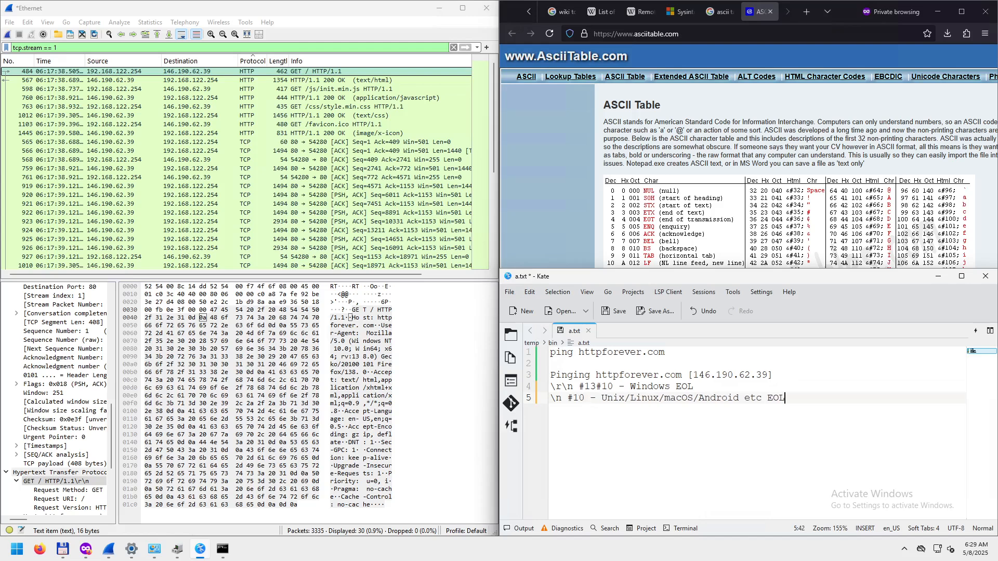
# - Check the ASCII table, minimize the browser, and examine the end of the GET line and the Host header in the stream and packet bytes
pyautogui.click(618, 265)
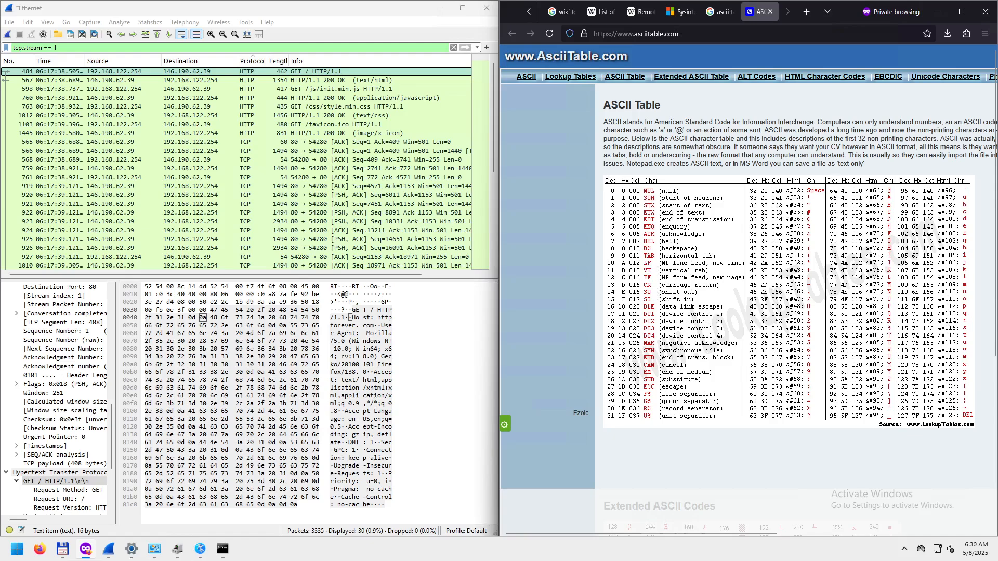
pyautogui.click(939, 11)
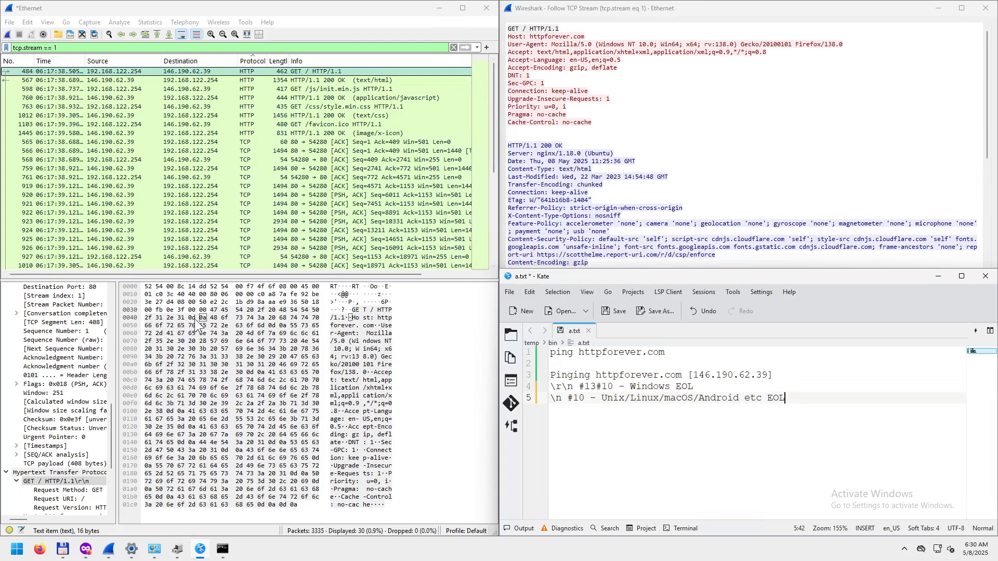
pyautogui.click(568, 29)
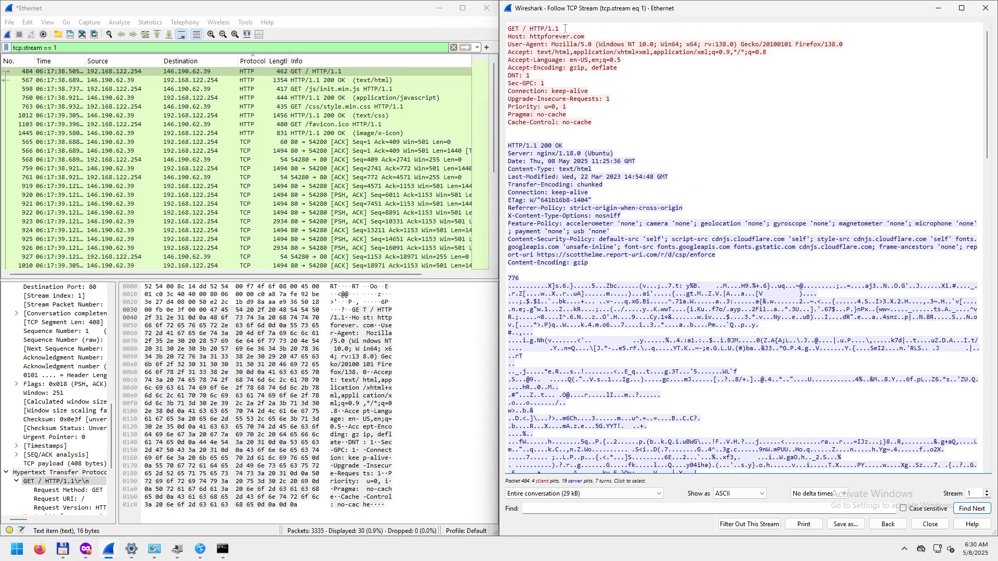
pyautogui.moveTo(567, 30); pyautogui.dragTo(568, 37)
pyautogui.click(598, 45)
pyautogui.moveTo(553, 30); pyautogui.dragTo(567, 27)
pyautogui.moveTo(508, 36); pyautogui.dragTo(529, 36)
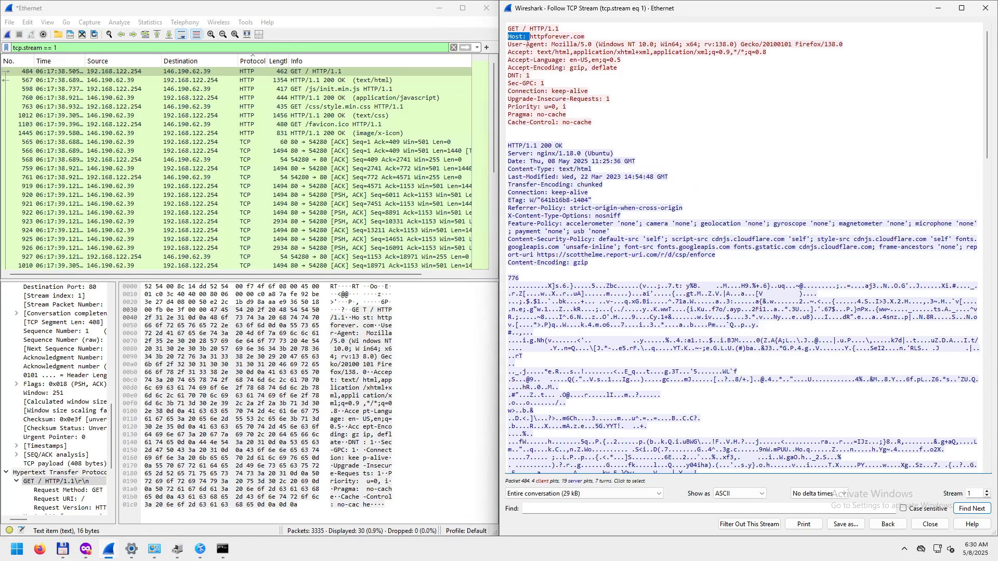
pyautogui.click(357, 317)
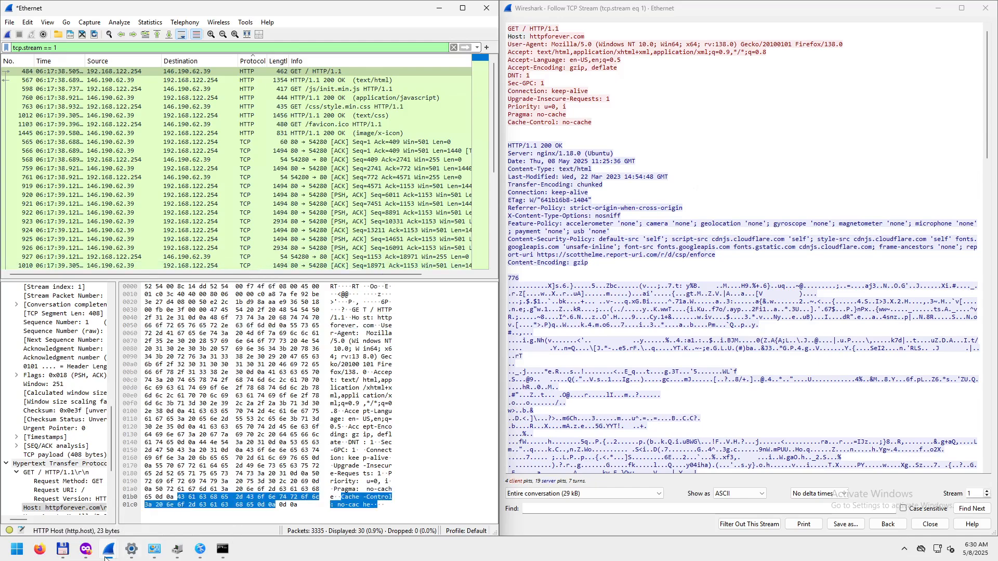
# - Switch to the browser's httpforever.com tab and show the headers of the / document request in the network tools
pyautogui.click(86, 550)
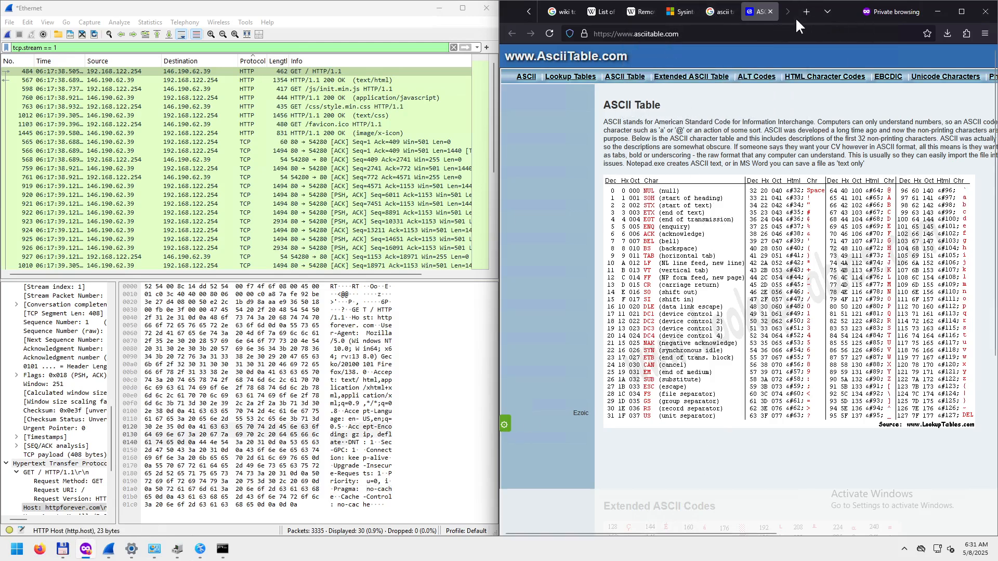
pyautogui.click(827, 11)
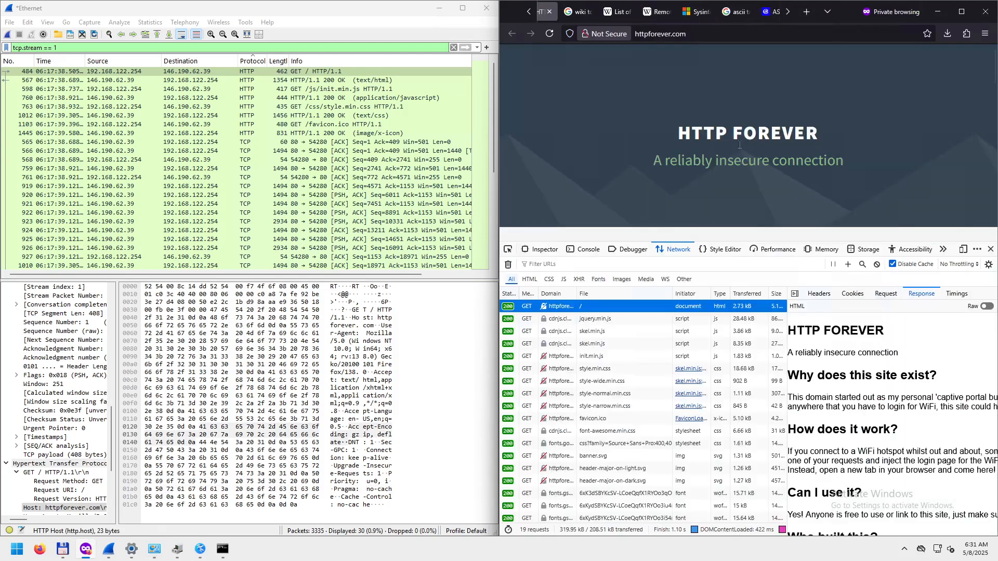
pyautogui.click(734, 135)
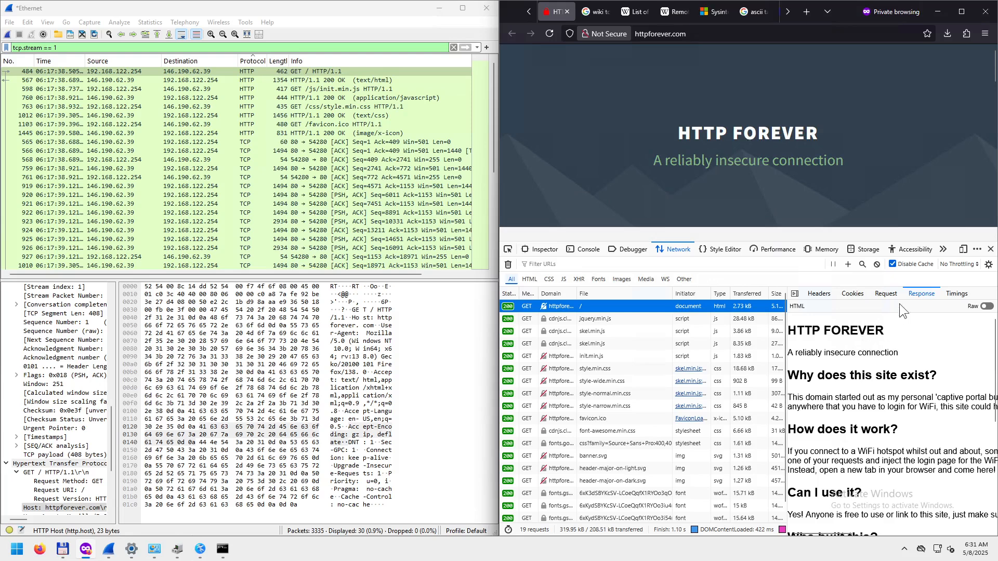
pyautogui.click(884, 294)
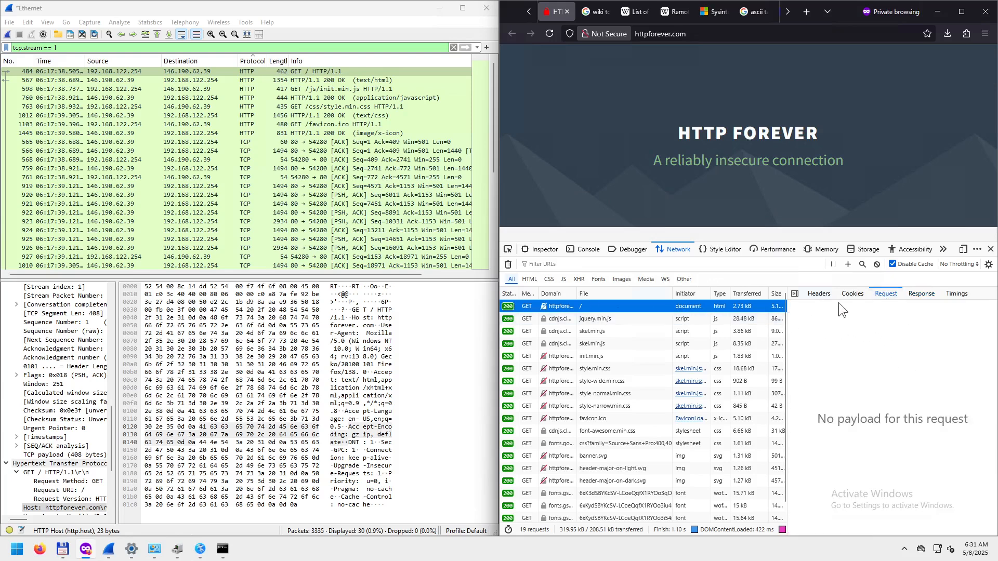
pyautogui.click(824, 293)
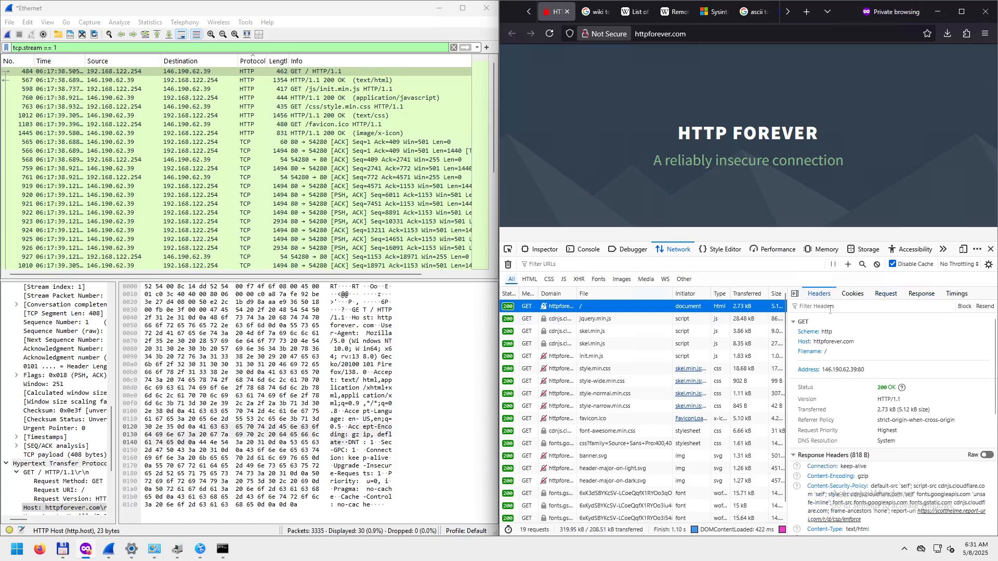
# - Show the response and request headers as raw text, and highlight the raw request headers
pyautogui.click(987, 455)
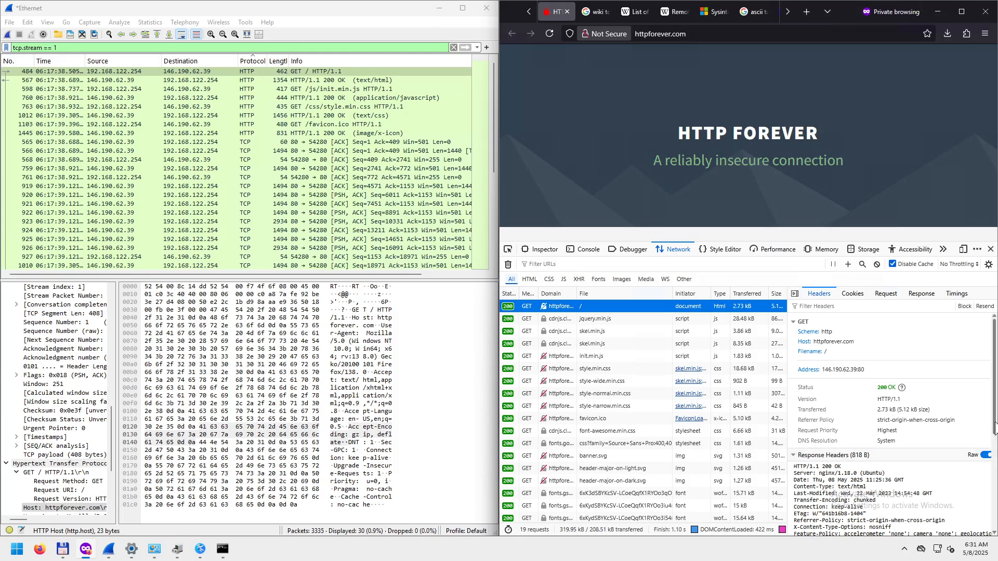
pyautogui.moveTo(994, 429); pyautogui.dragTo(995, 516)
pyautogui.click(986, 398)
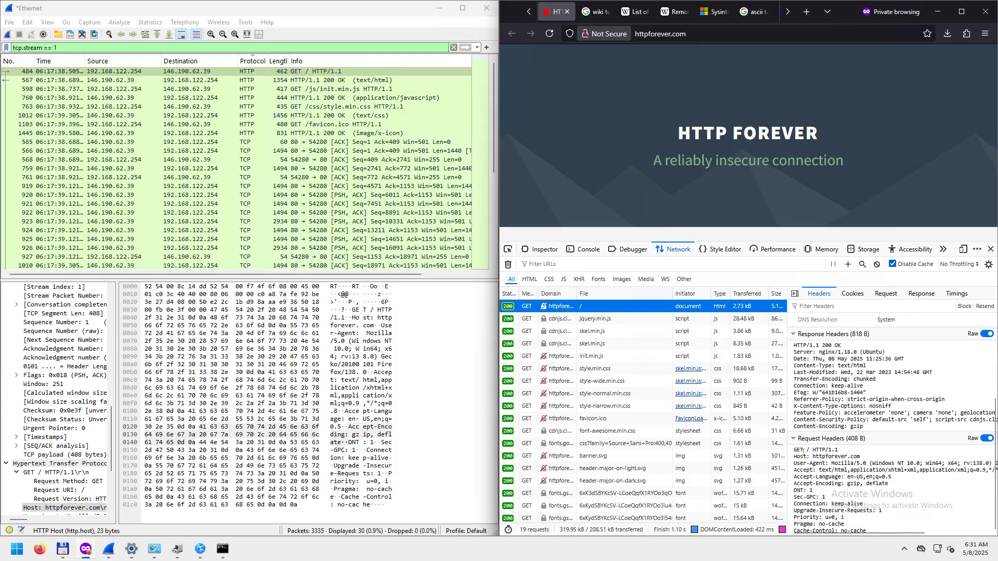
pyautogui.moveTo(792, 448); pyautogui.dragTo(866, 528)
pyautogui.click(838, 462)
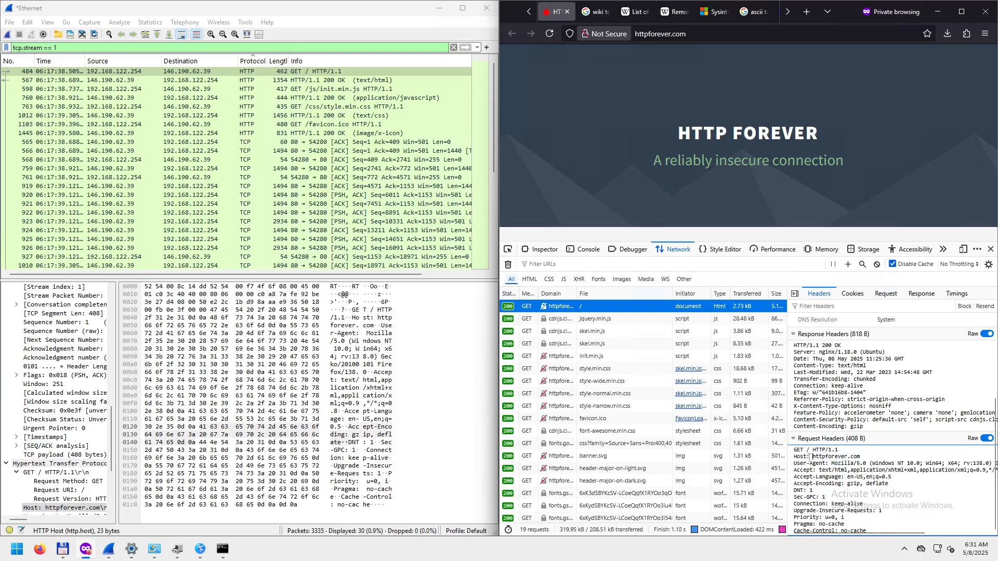
# - Examine the raw Host request header, highlighting its name, its separator and its value httpforever.com
pyautogui.doubleClick(808, 457)
pyautogui.moveTo(794, 457); pyautogui.dragTo(861, 457)
pyautogui.doubleClick(799, 457)
pyautogui.moveTo(813, 457); pyautogui.dragTo(861, 459)
pyautogui.moveTo(796, 457); pyautogui.dragTo(865, 456)
pyautogui.click(865, 456)
pyautogui.doubleClick(799, 457)
pyautogui.moveTo(806, 457); pyautogui.dragTo(814, 456)
pyautogui.click(827, 457)
pyautogui.moveTo(814, 456); pyautogui.dragTo(863, 456)
pyautogui.doubleClick(801, 456)
pyautogui.moveTo(812, 456); pyautogui.dragTo(862, 456)
# - Minimize the browser and highlight the Host: httpforever.com line in the Follow TCP Stream window
pyautogui.click(939, 13)
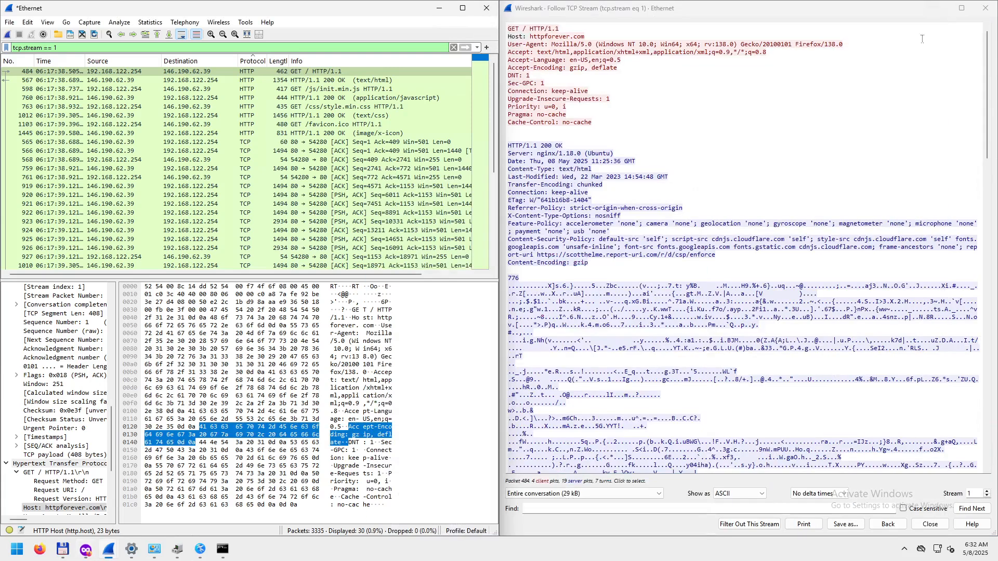
pyautogui.click(537, 30)
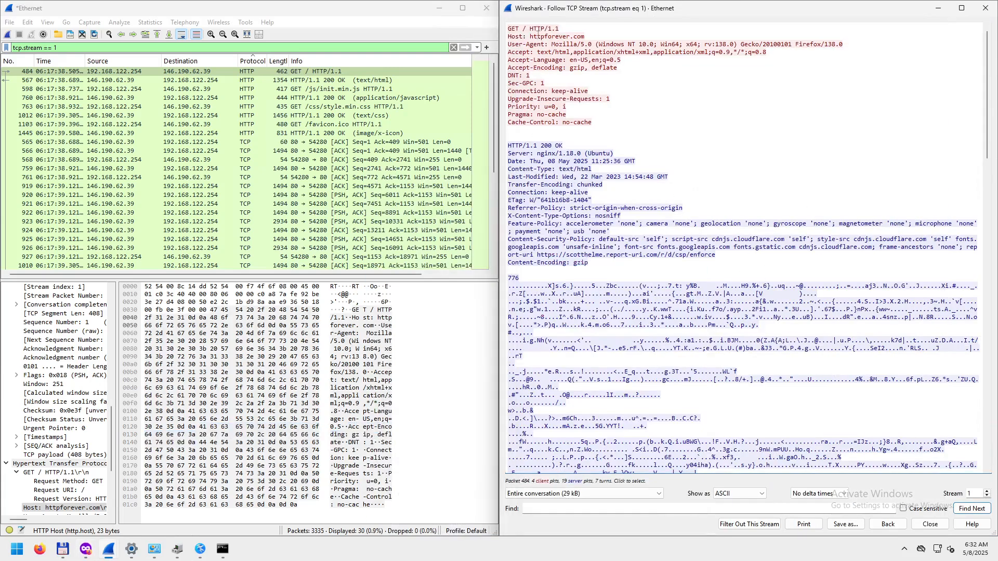
pyautogui.moveTo(512, 35); pyautogui.dragTo(601, 36)
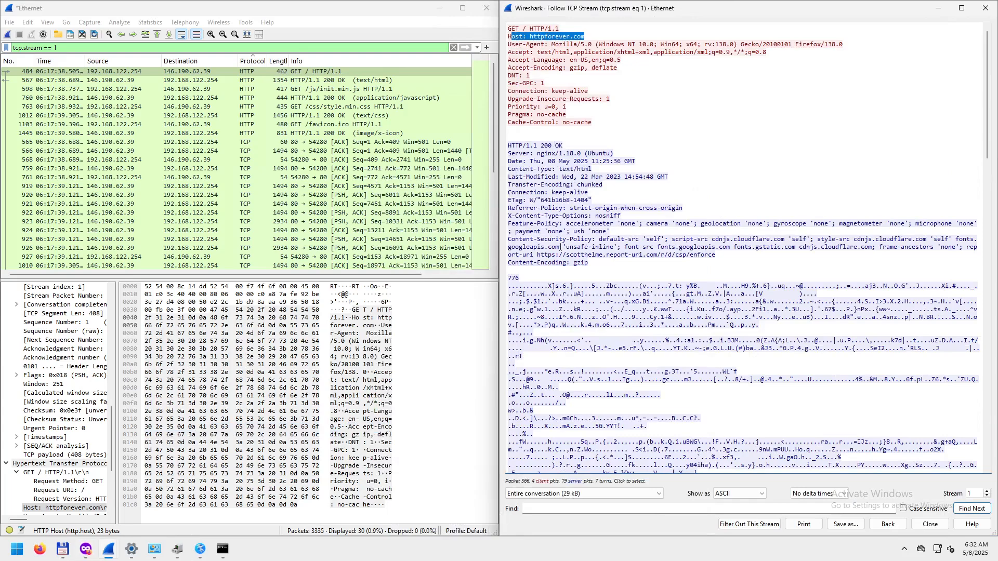
# - Select the User-Agent header in the packet bytes and highlight the matching User-Agent line in the followed stream
pyautogui.click(378, 328)
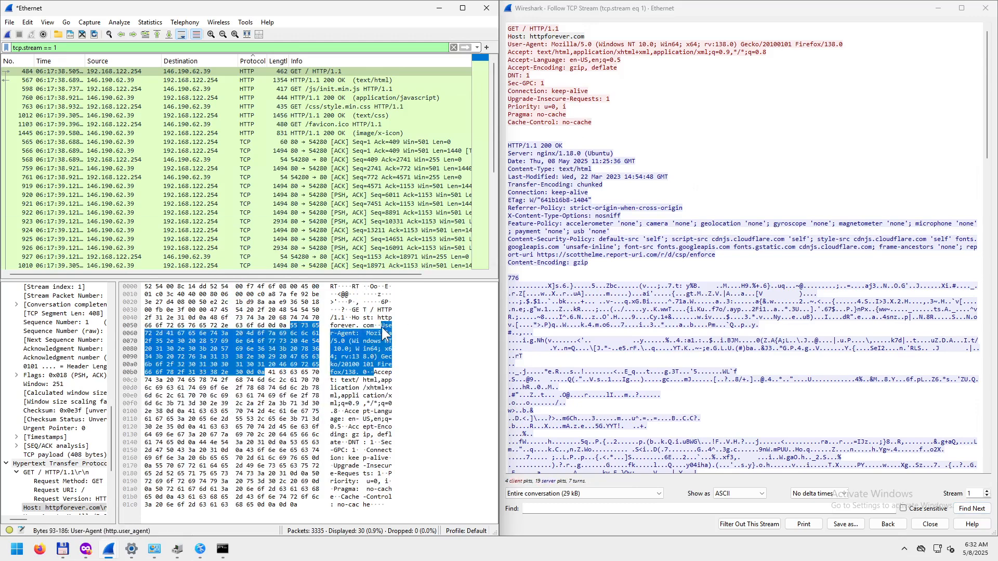
pyautogui.click(387, 333)
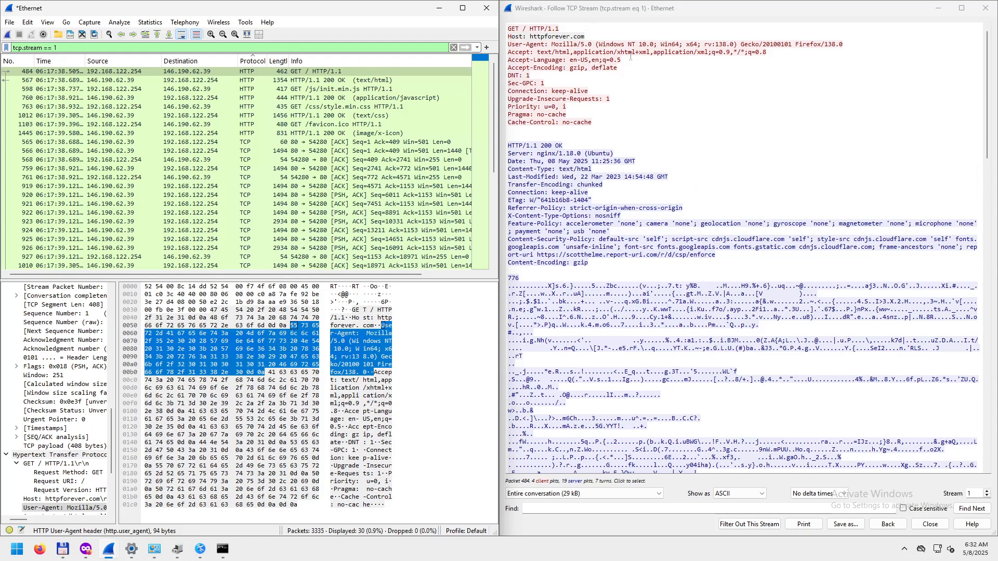
pyautogui.moveTo(523, 45); pyautogui.dragTo(838, 44)
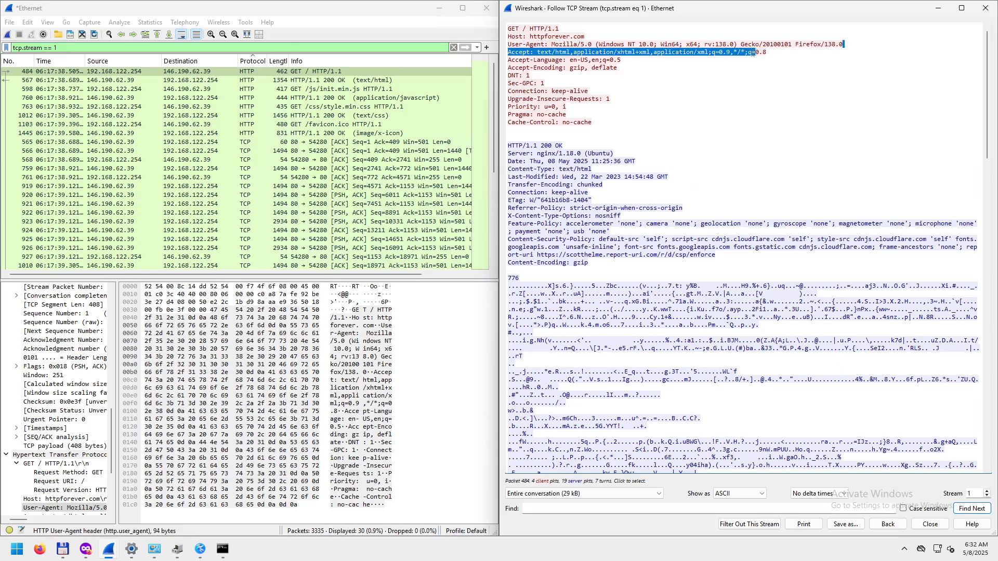
# - Highlight the User-Agent value in the followed TCP stream, from its starting word Mozilla to the end of the line
pyautogui.moveTo(843, 44); pyautogui.dragTo(579, 44)
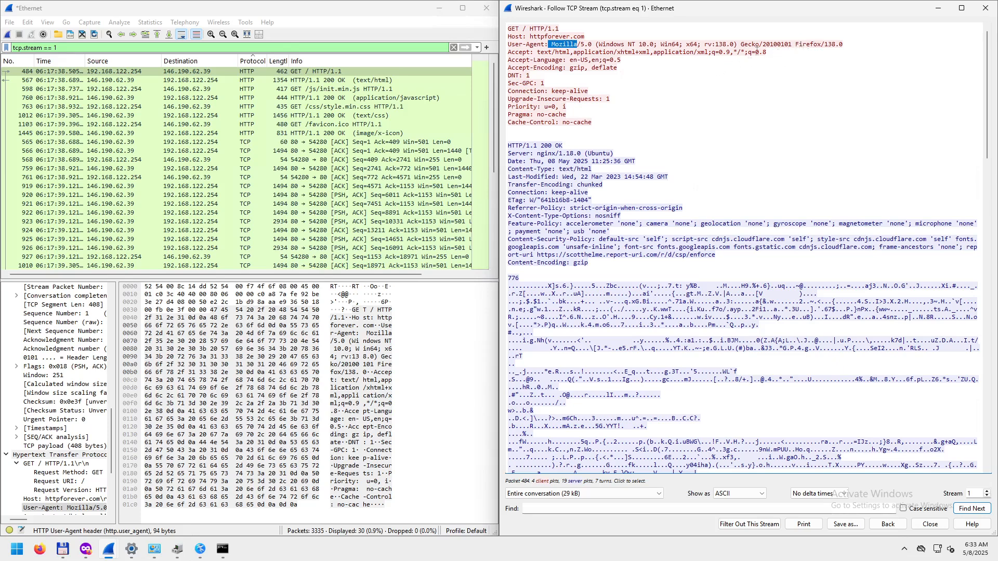
pyautogui.moveTo(577, 44); pyautogui.dragTo(593, 44)
pyautogui.moveTo(552, 44); pyautogui.dragTo(578, 45)
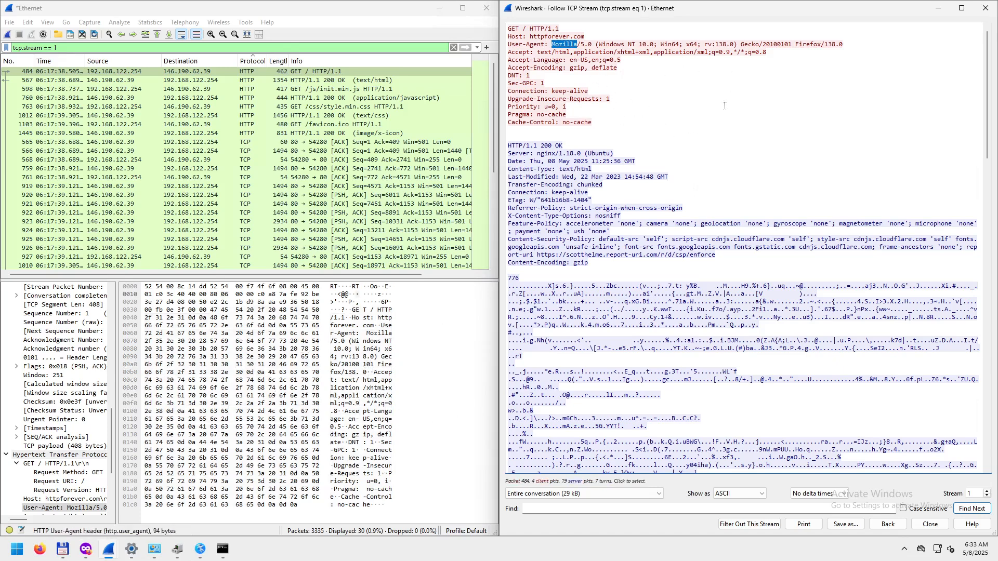
pyautogui.moveTo(843, 45); pyautogui.dragTo(838, 46)
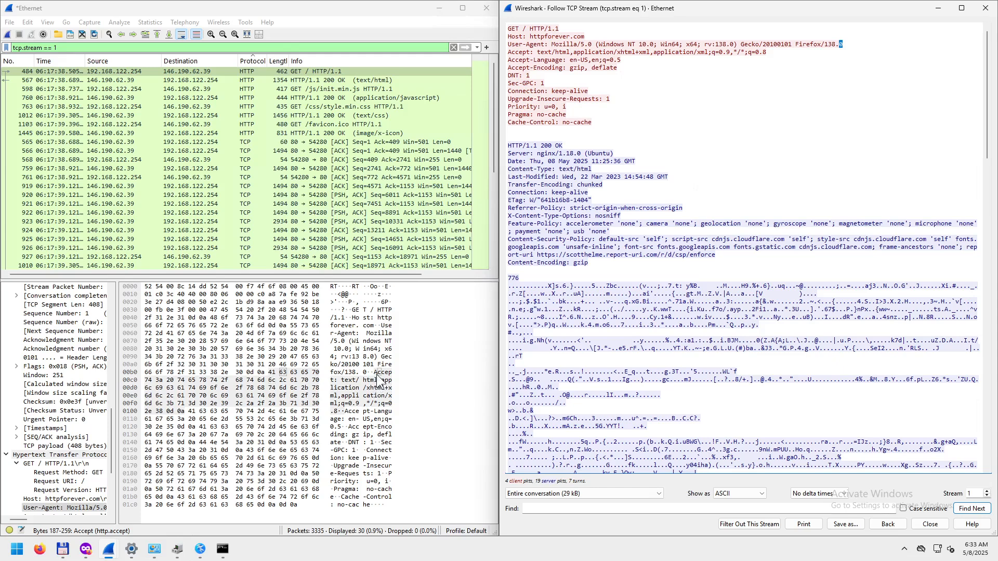
# - Select the Accept header and the Accept-Language header in the packet bytes
pyautogui.click(369, 374)
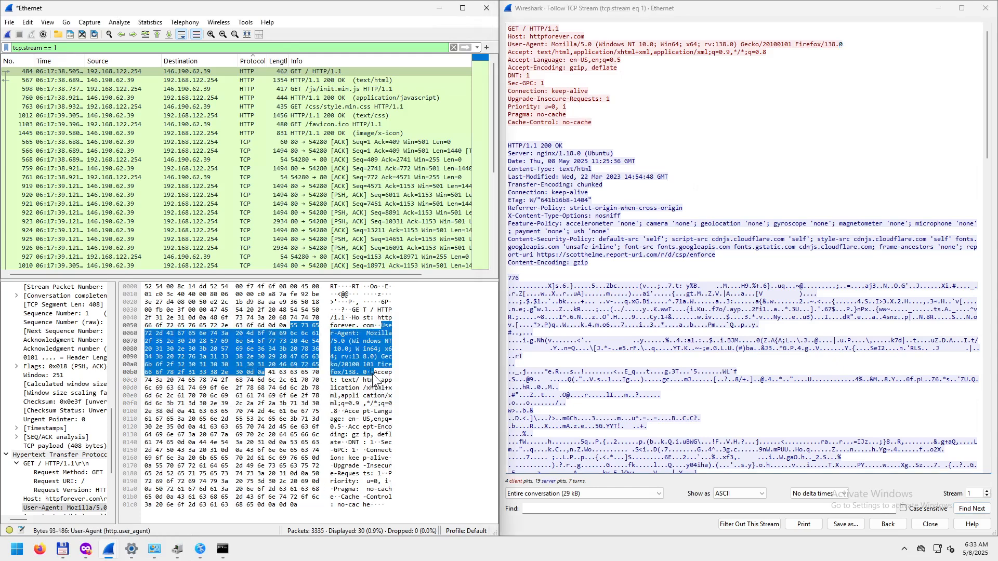
pyautogui.click(374, 374)
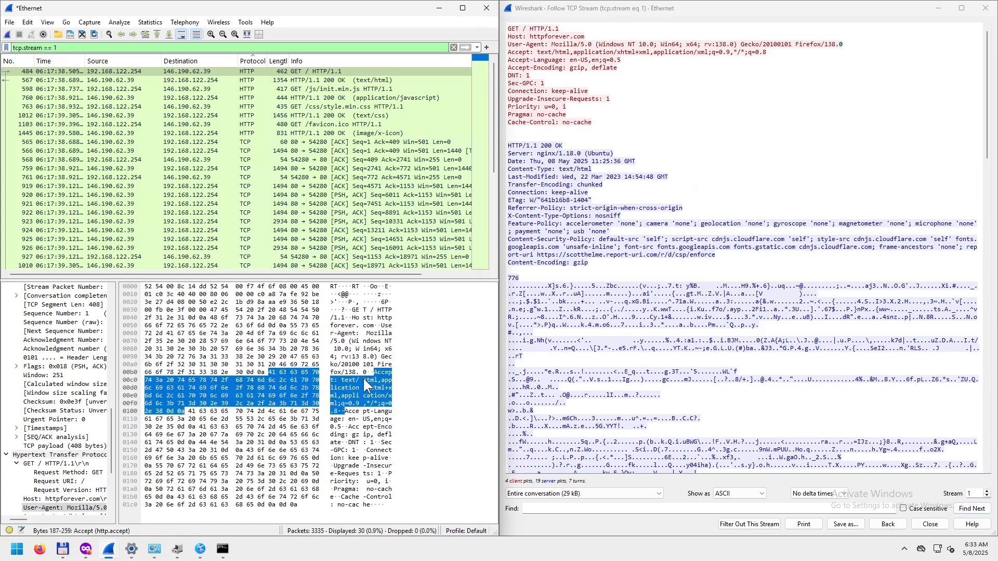
pyautogui.click(356, 419)
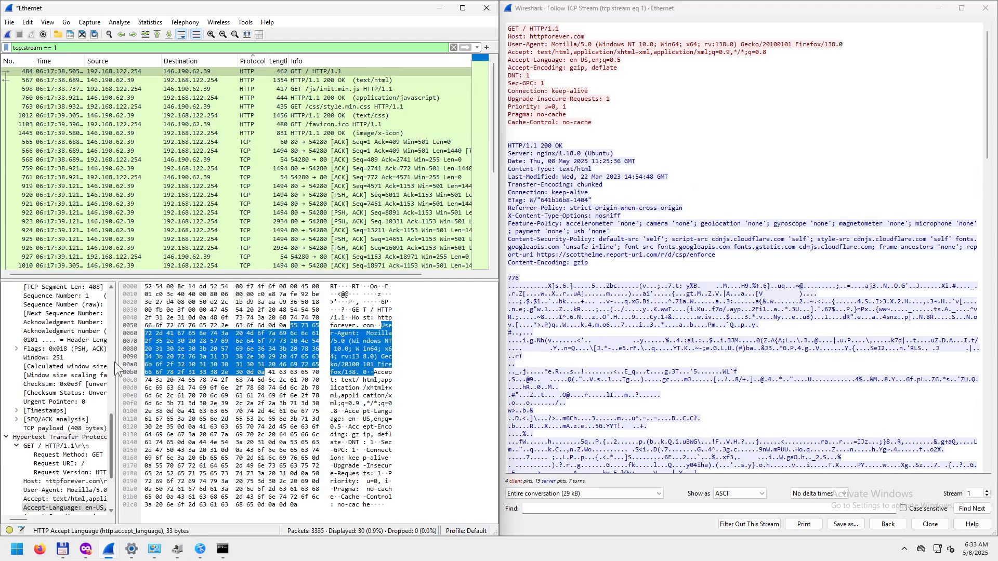
# - Widen the packet details pane and select the first bytes of frame 484, at the start of the Ethernet destination address
pyautogui.moveTo(114, 361); pyautogui.dragTo(206, 350)
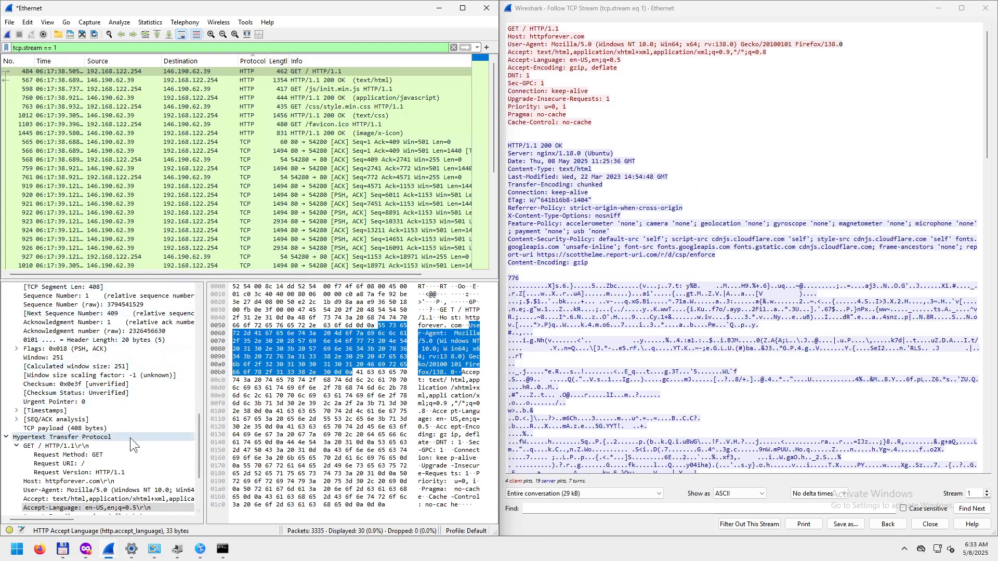
pyautogui.moveTo(197, 462); pyautogui.dragTo(200, 337)
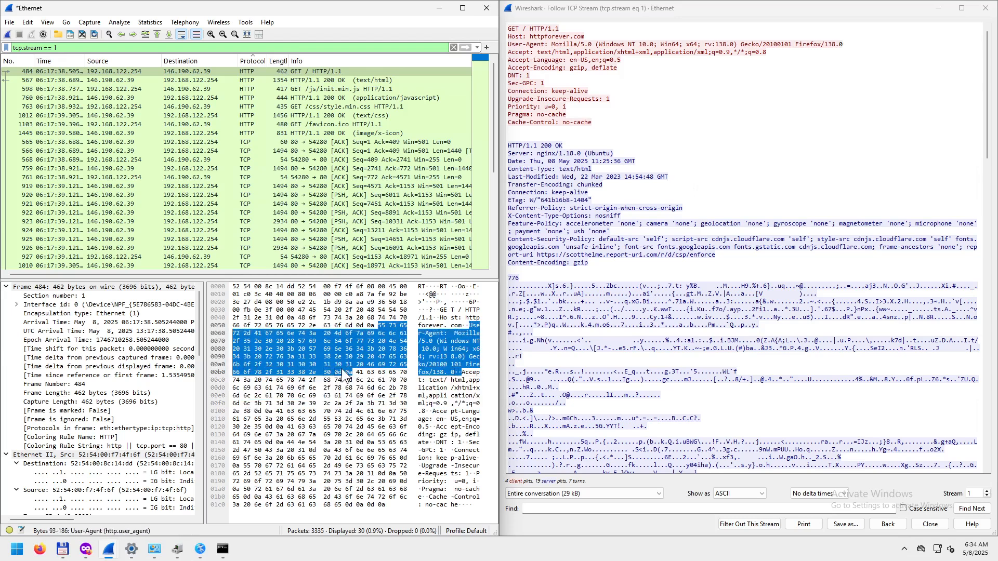
pyautogui.click(237, 290)
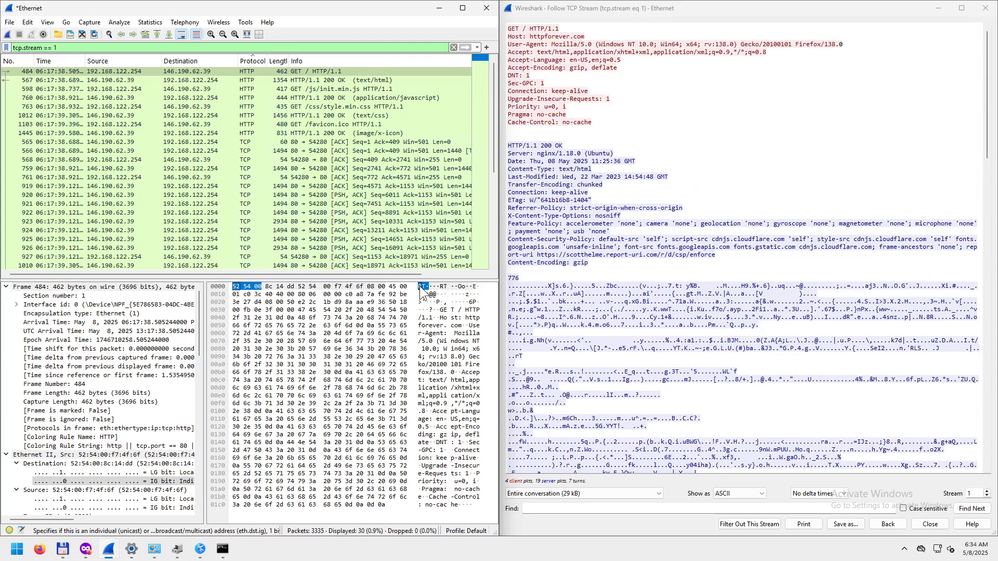
# - Switch to the browser, consult the ASCII table page, and minimize the browser again
pyautogui.click(85, 550)
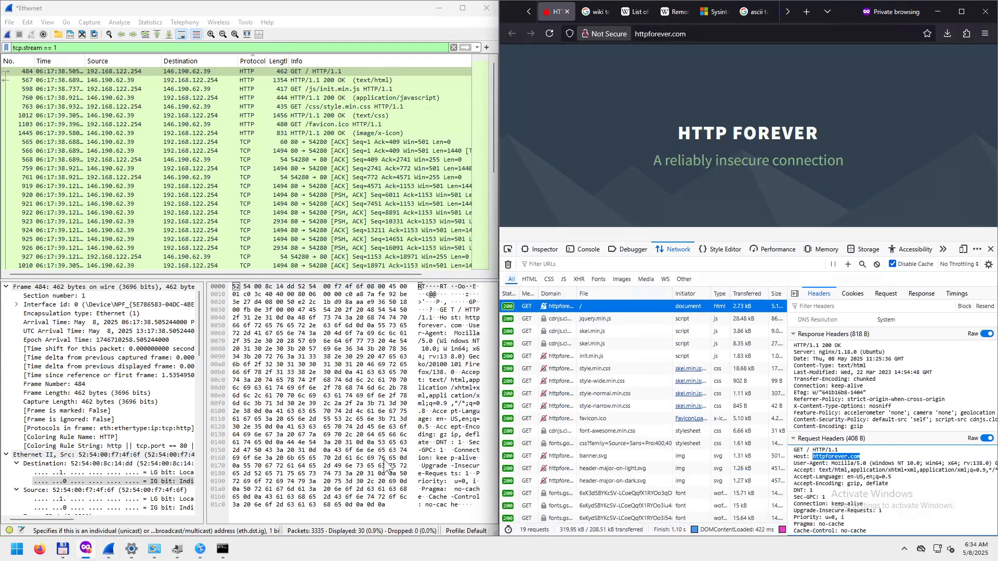
pyautogui.click(790, 13)
pyautogui.click(763, 12)
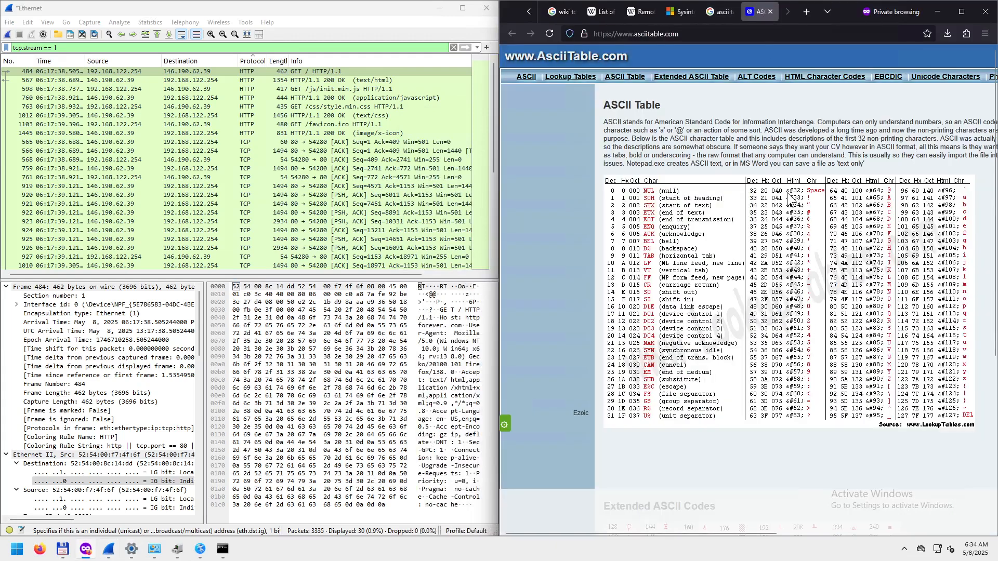
pyautogui.click(938, 11)
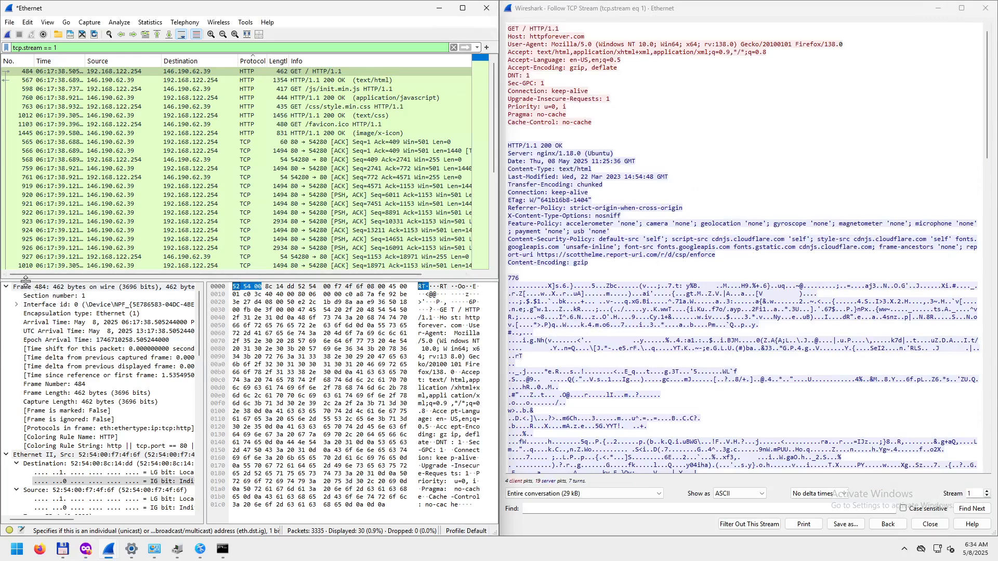
# - Widen the packet details pane slightly and collapse all the protocol layers of frame 484
pyautogui.moveTo(205, 333); pyautogui.dragTo(226, 330)
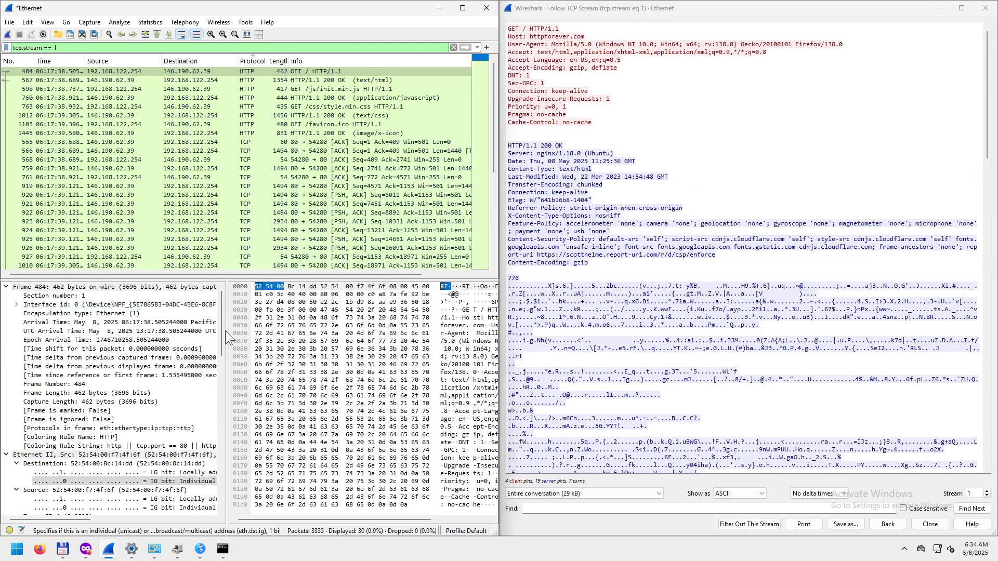
pyautogui.click(6, 286)
pyautogui.click(7, 295)
pyautogui.click(6, 304)
pyautogui.click(6, 305)
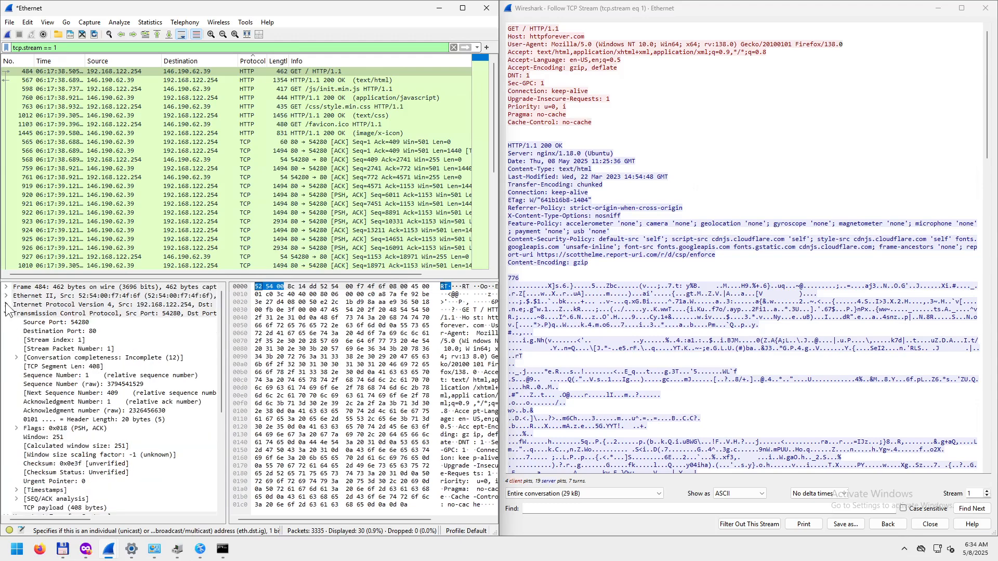
pyautogui.click(7, 314)
pyautogui.click(6, 323)
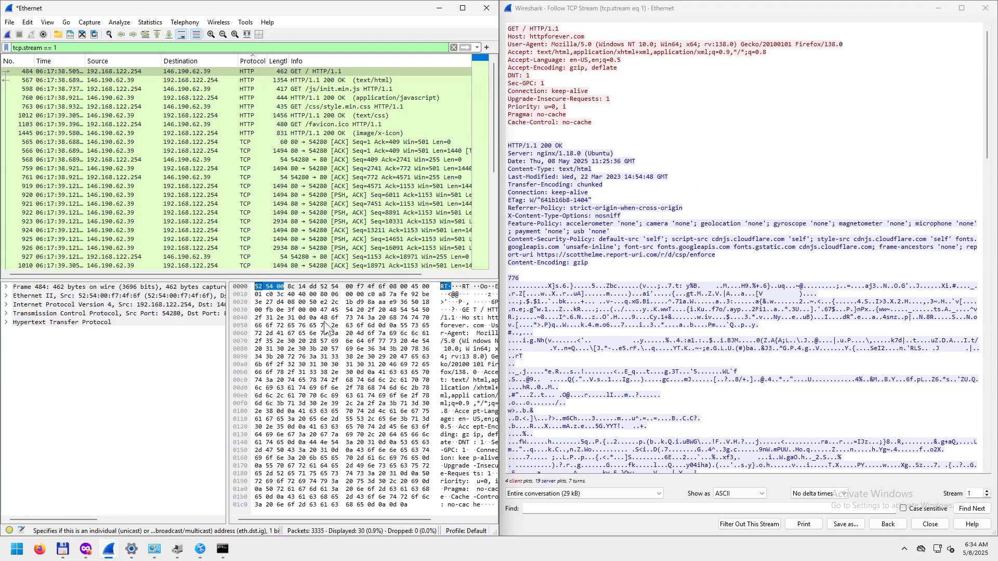
# - Select bytes near the start and at the very end of the packet bytes to locate their fields in the packet details
pyautogui.click(258, 295)
pyautogui.click(259, 286)
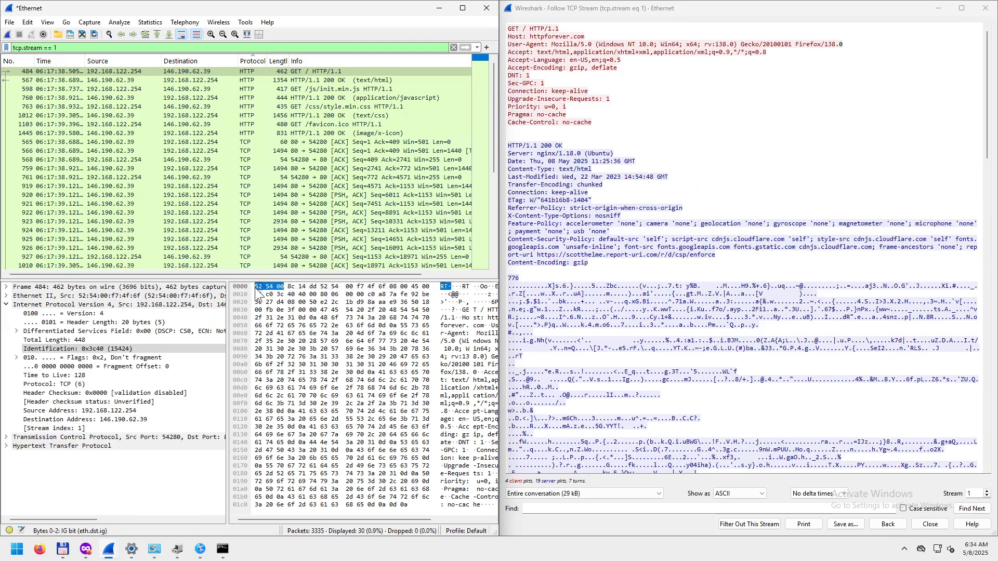
pyautogui.click(403, 505)
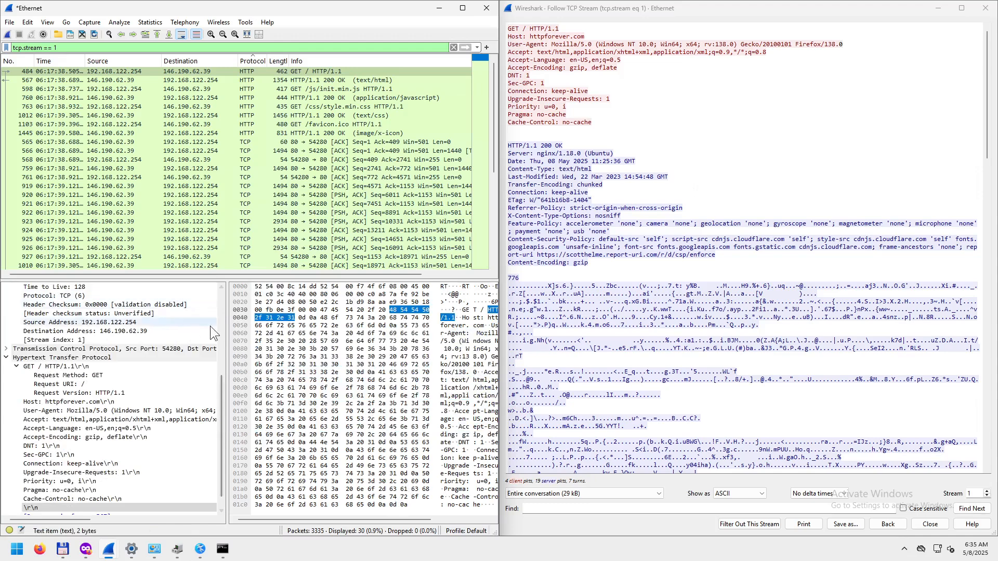
pyautogui.moveTo(220, 383); pyautogui.dragTo(214, 296)
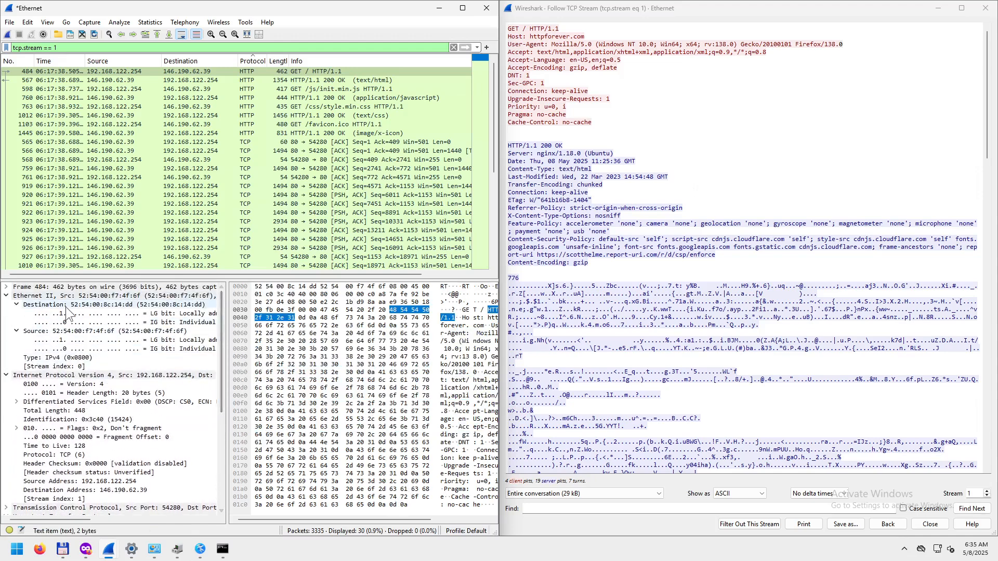
# - Examine the Frame layer and its interface id details, select the whole frame, and collapse the layer
pyautogui.click(6, 287)
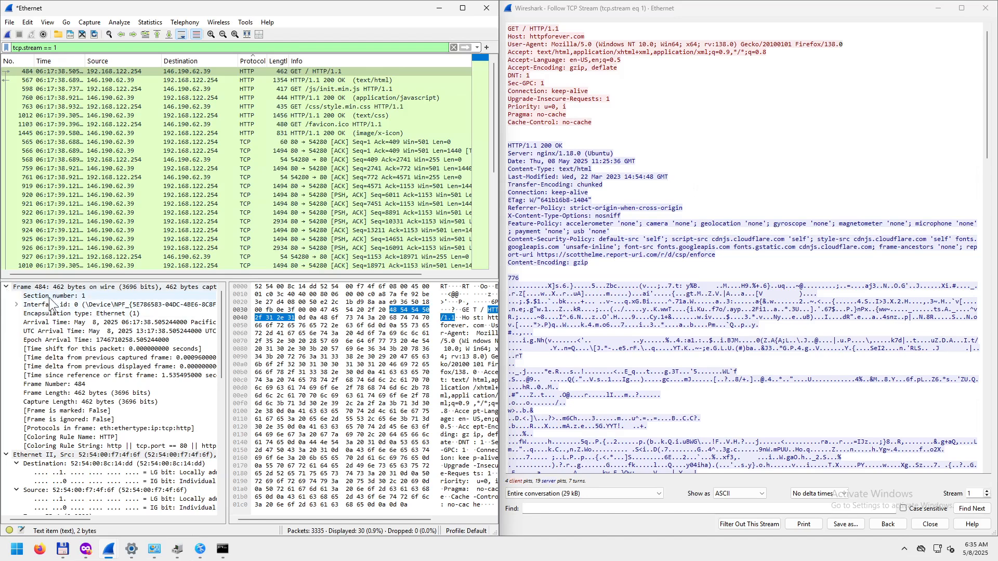
pyautogui.click(17, 304)
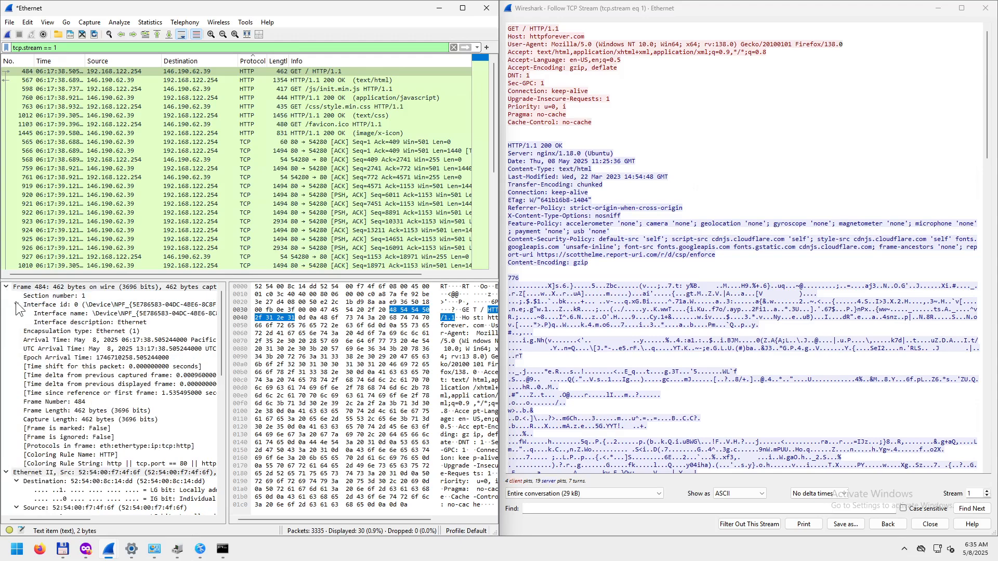
pyautogui.click(54, 289)
pyautogui.click(6, 287)
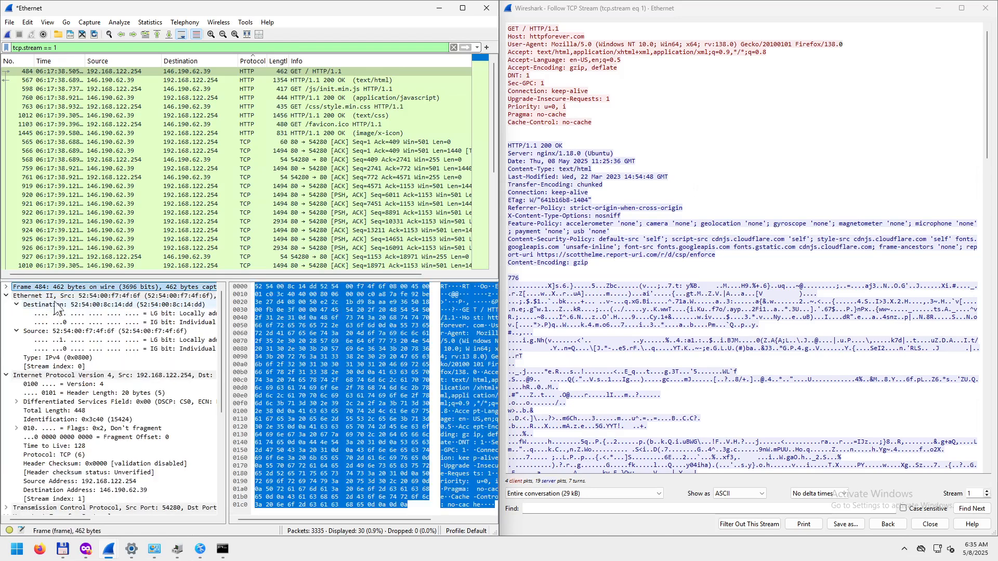
# - Select the Ethernet II and Internet Protocol Version 4 headers to highlight their bytes, collapsing each layer
pyautogui.click(38, 296)
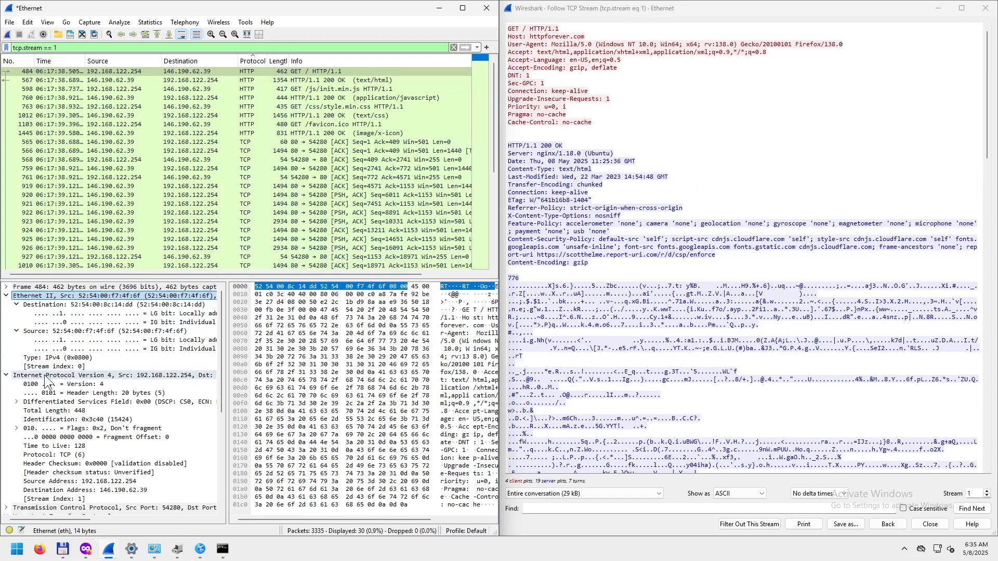
pyautogui.click(6, 296)
pyautogui.click(55, 305)
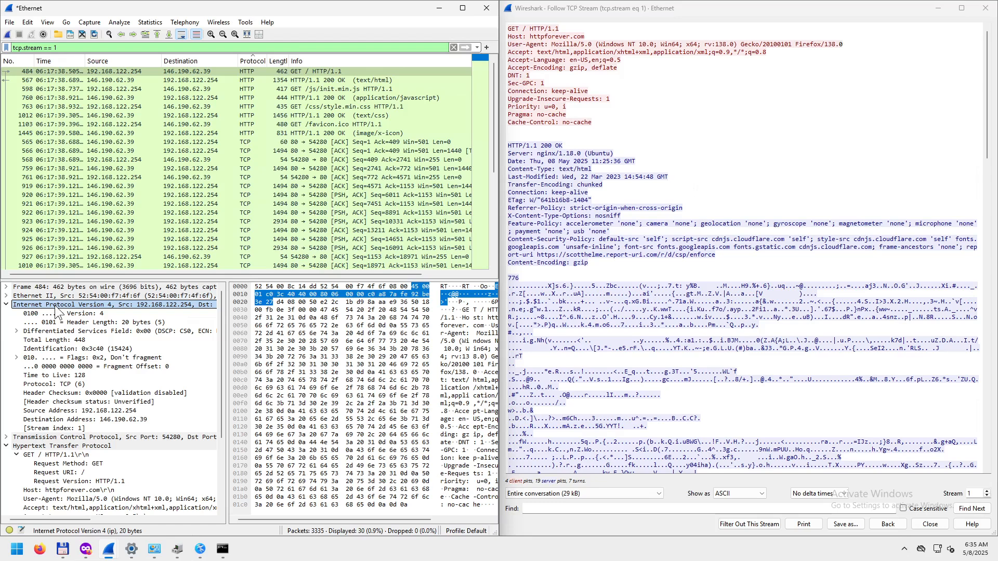
pyautogui.click(6, 305)
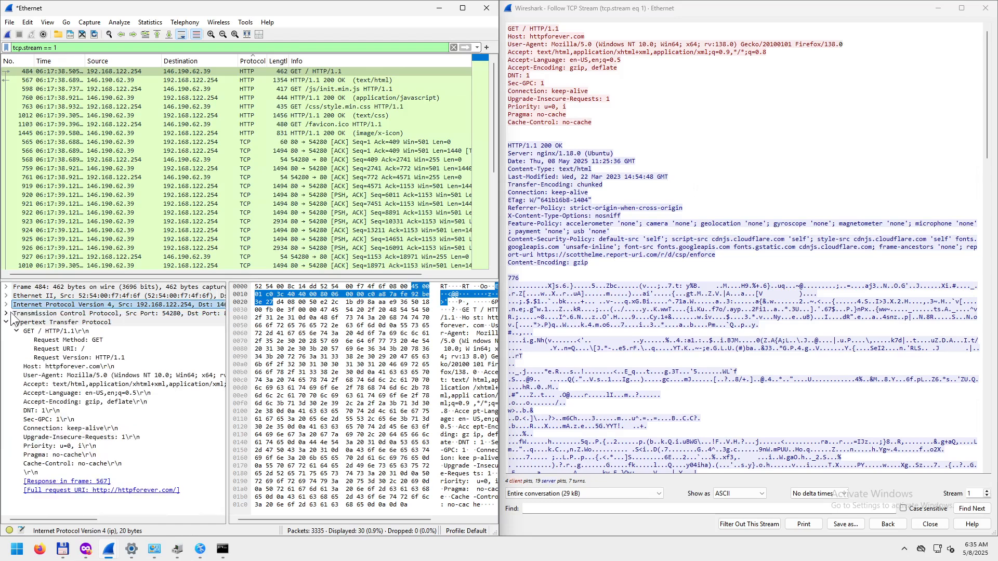
# - Select the Transmission Control Protocol header and examine its ports, sequence and length summary in the packet details
pyautogui.click(48, 314)
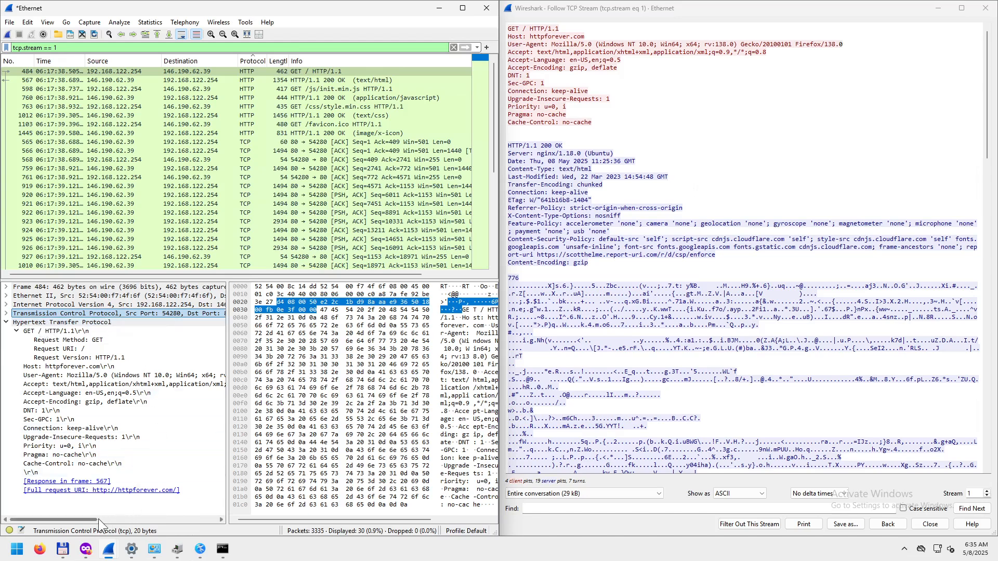
pyautogui.moveTo(99, 518); pyautogui.dragTo(110, 519)
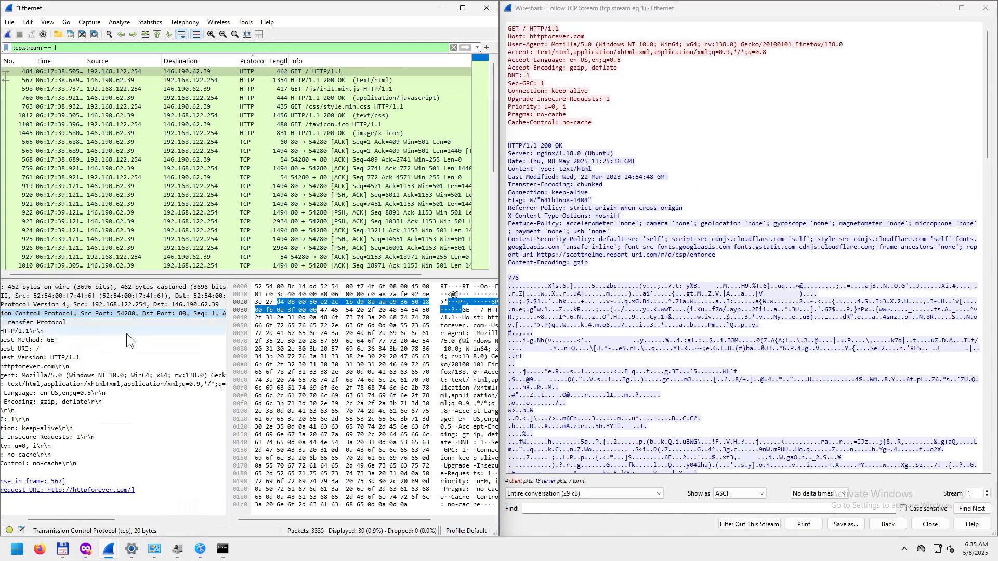
pyautogui.moveTo(105, 519); pyautogui.dragTo(97, 519)
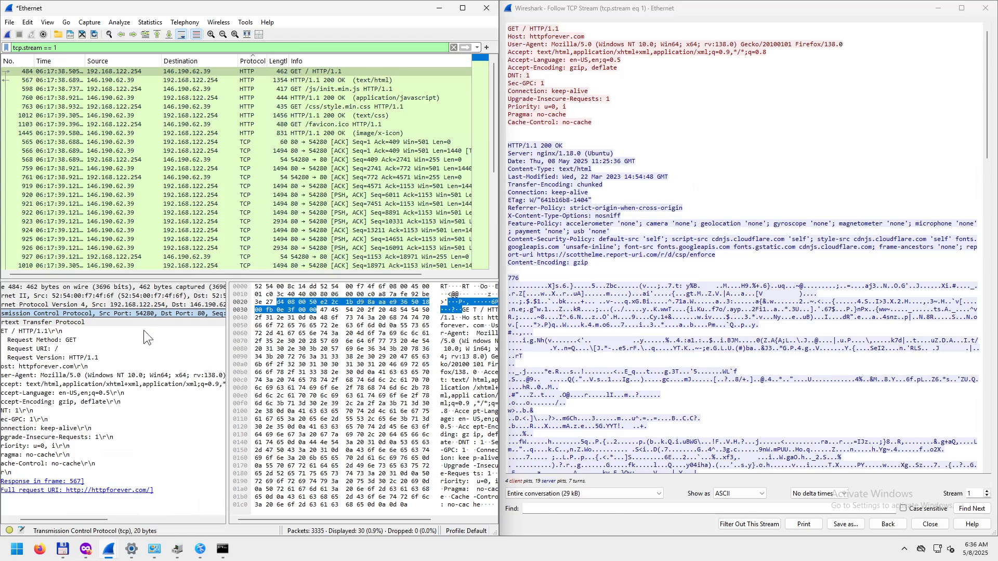
# - Select the Hypertext Transfer Protocol layer and its GET / HTTP/1.1 request line to highlight their bytes
pyautogui.moveTo(106, 520); pyautogui.dragTo(67, 524)
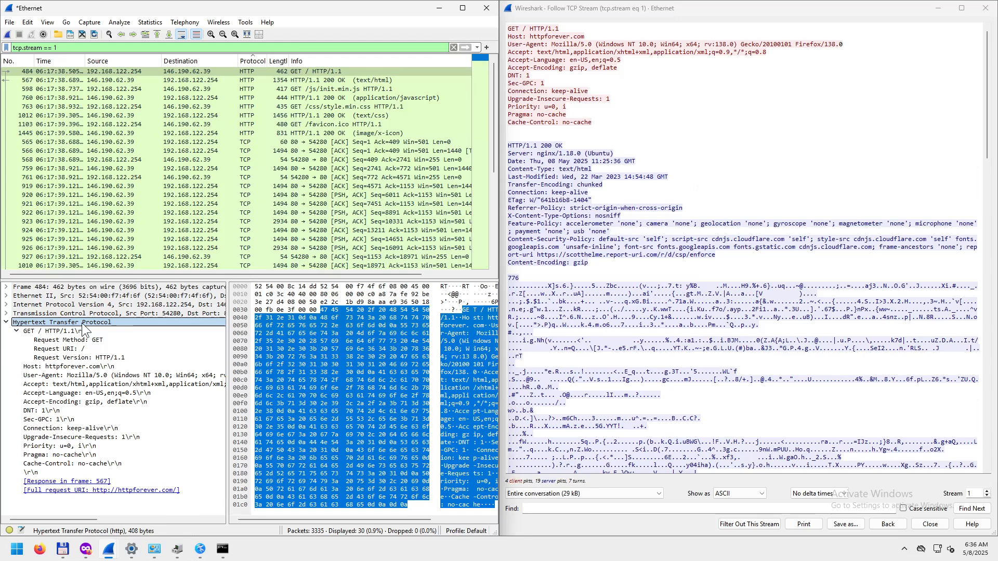
pyautogui.click(70, 330)
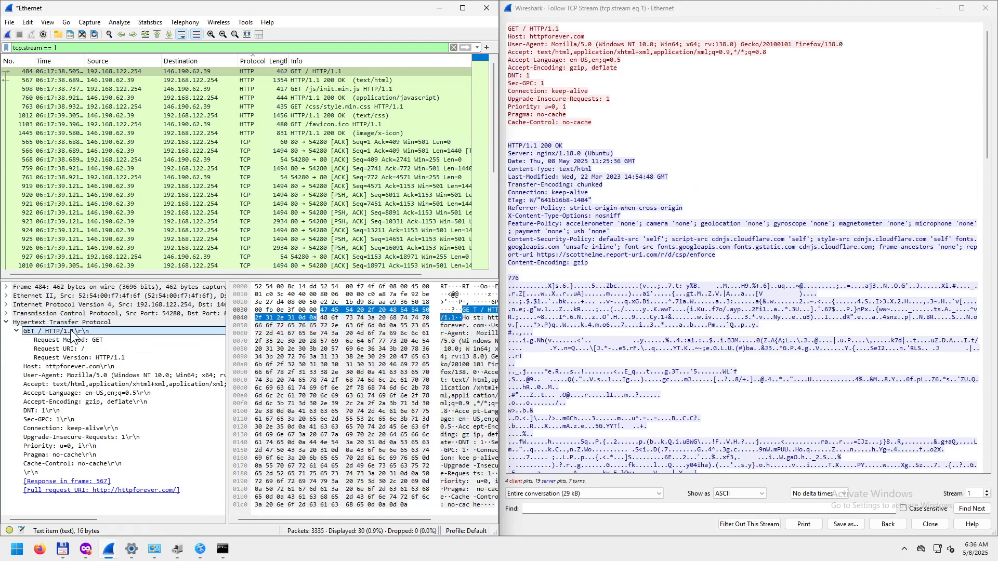
pyautogui.click(81, 323)
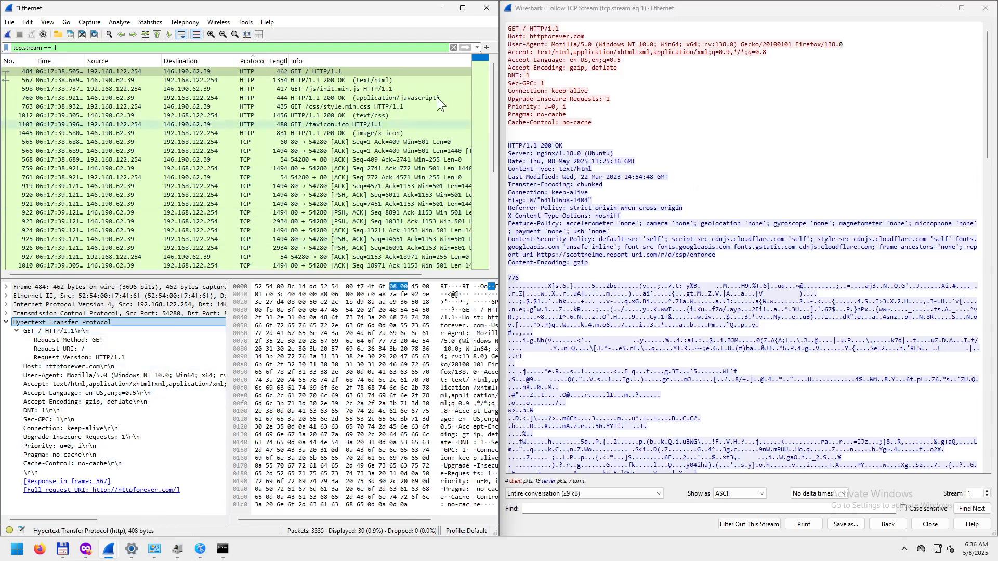
# - Maximize the capture window and select the request method GET, the version HTTP/1.1 and the request URI / in the packet bytes
pyautogui.click(462, 9)
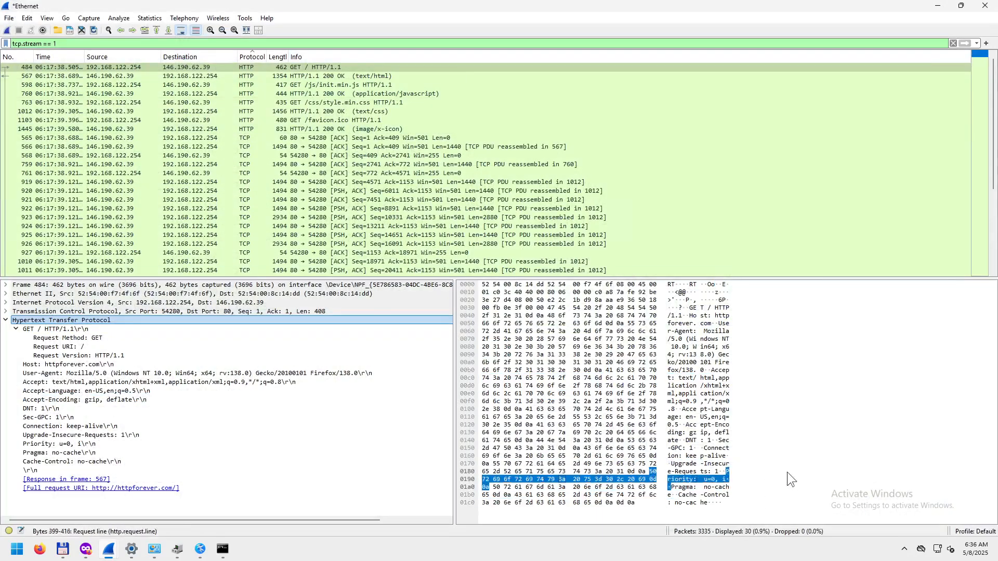
pyautogui.click(695, 312)
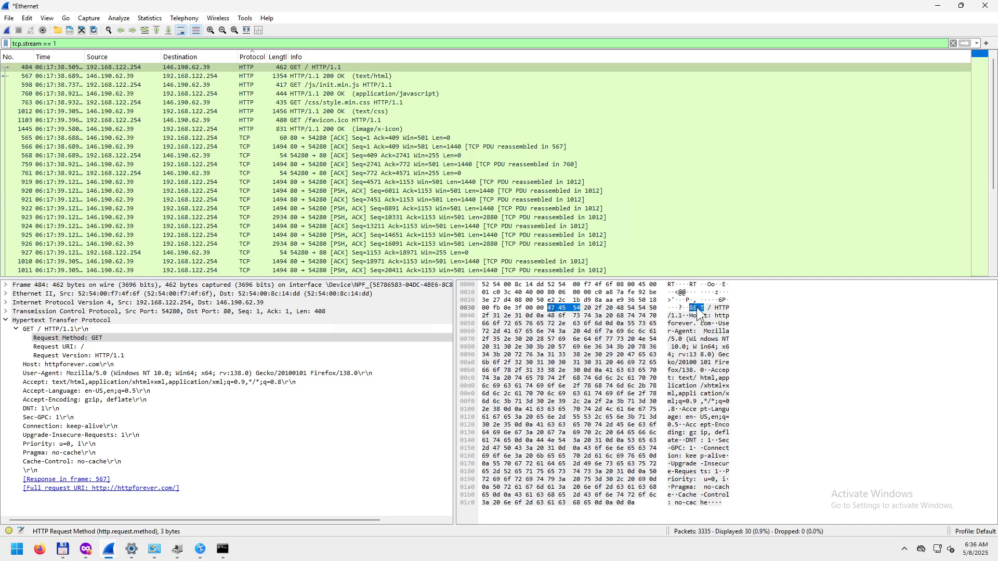
pyautogui.click(101, 339)
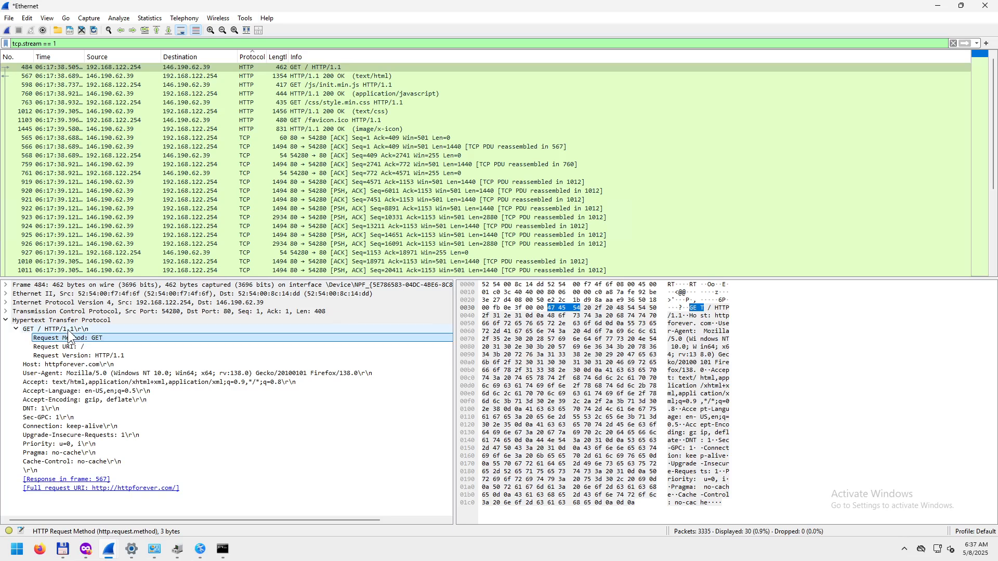
pyautogui.click(722, 312)
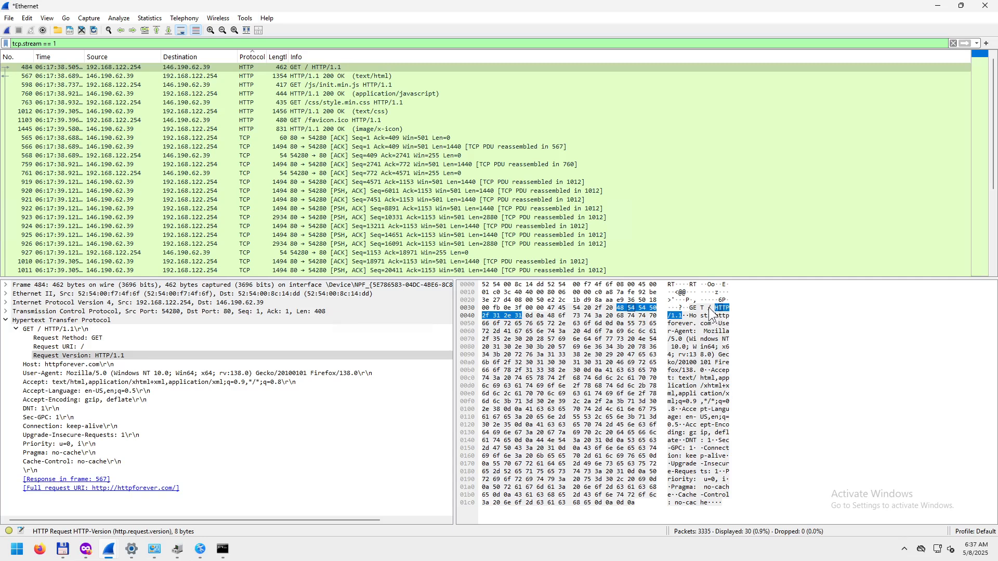
pyautogui.click(709, 307)
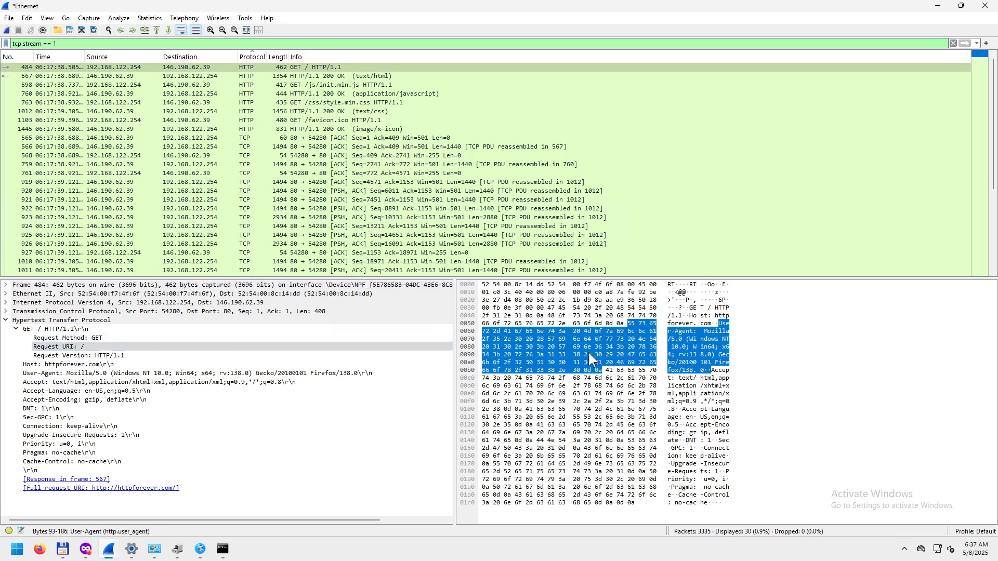
# - Collapse the GET request line's details and select the request line, Host, User-Agent and Accept headers in turn to highlight their bytes
pyautogui.click(721, 355)
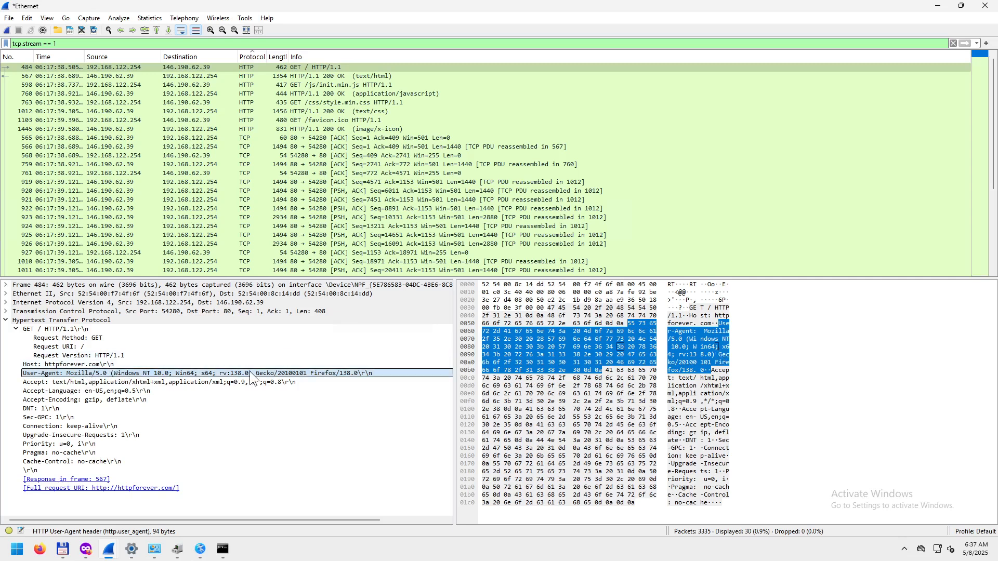
pyautogui.click(17, 330)
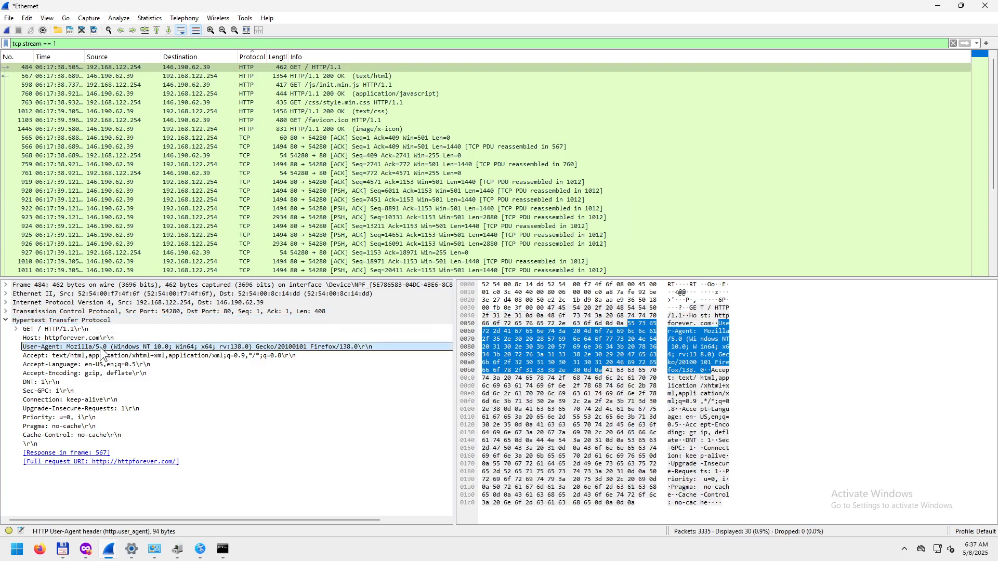
pyautogui.click(70, 329)
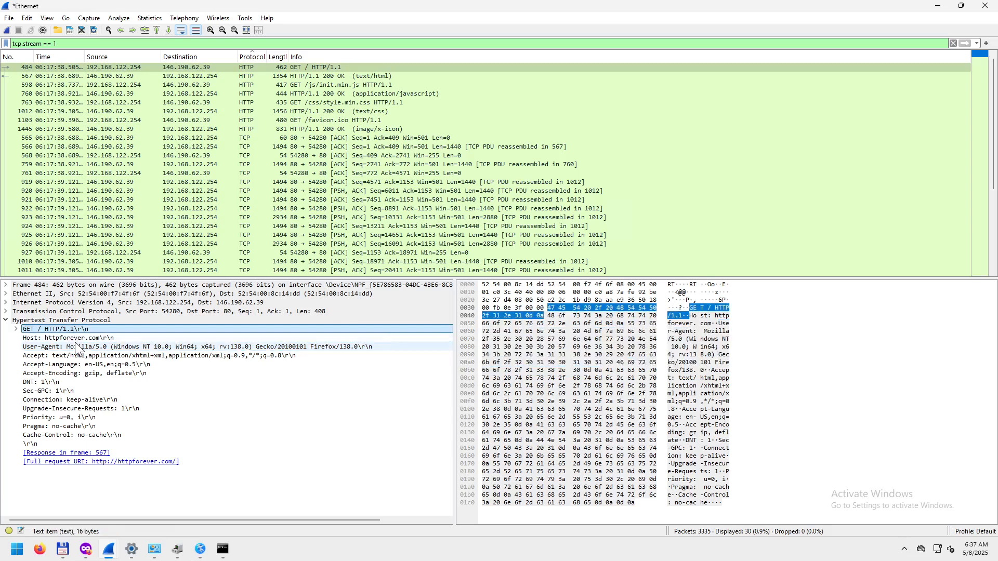
pyautogui.click(80, 339)
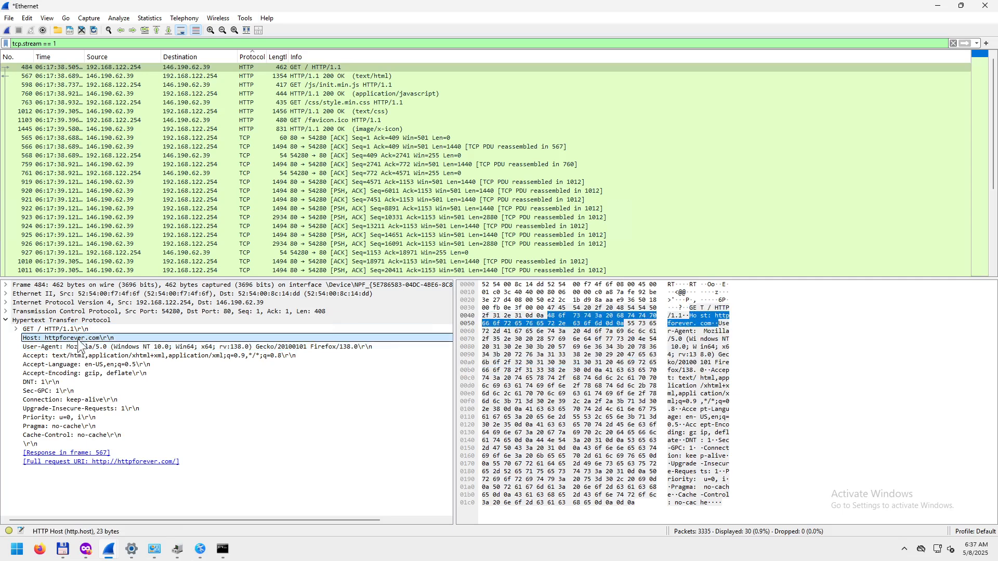
pyautogui.click(73, 348)
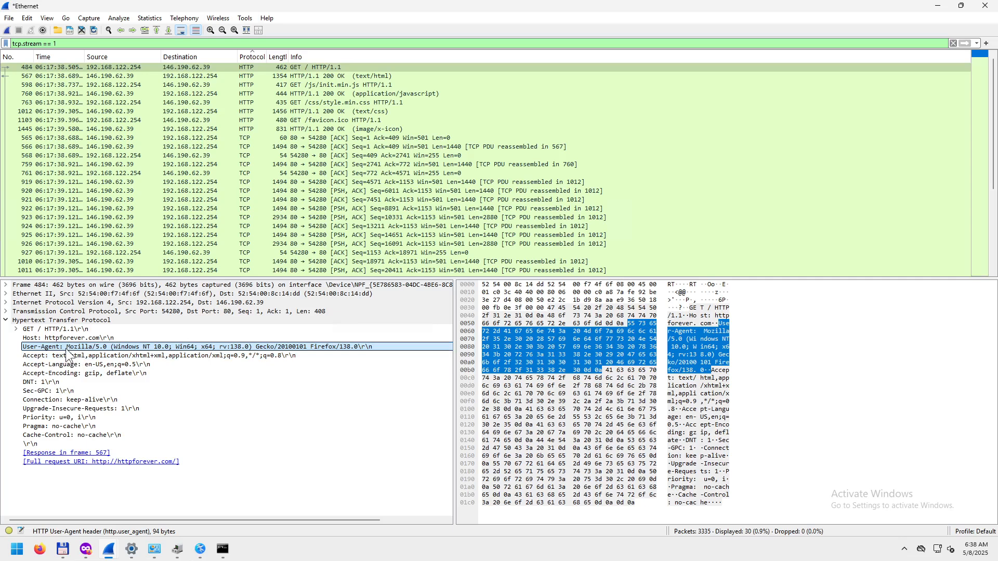
pyautogui.click(65, 353)
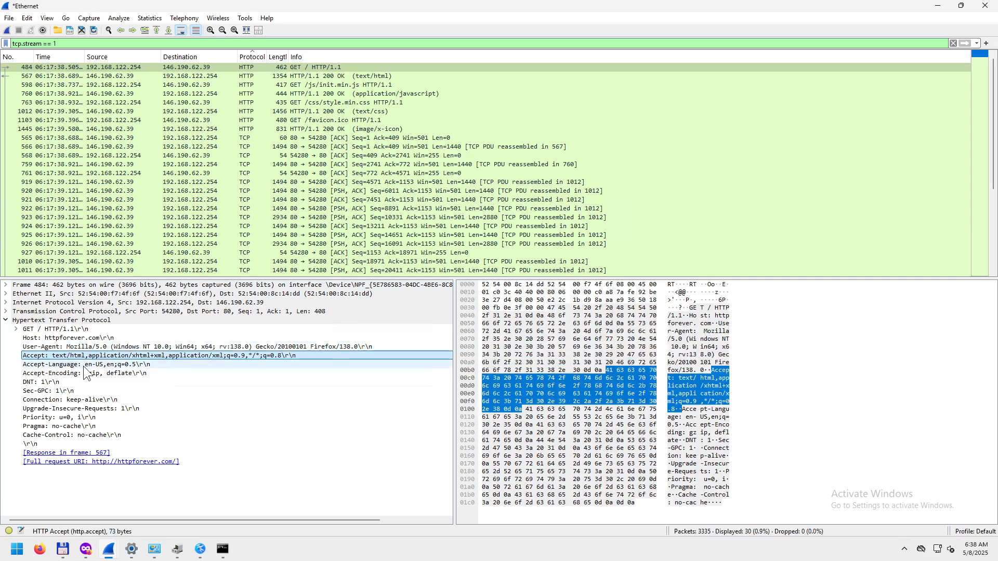
# - Select the User-Agent header, switch to Kate and highlight the note line "\r\n #13#10 - Windows EOL" for comparison
pyautogui.click(366, 348)
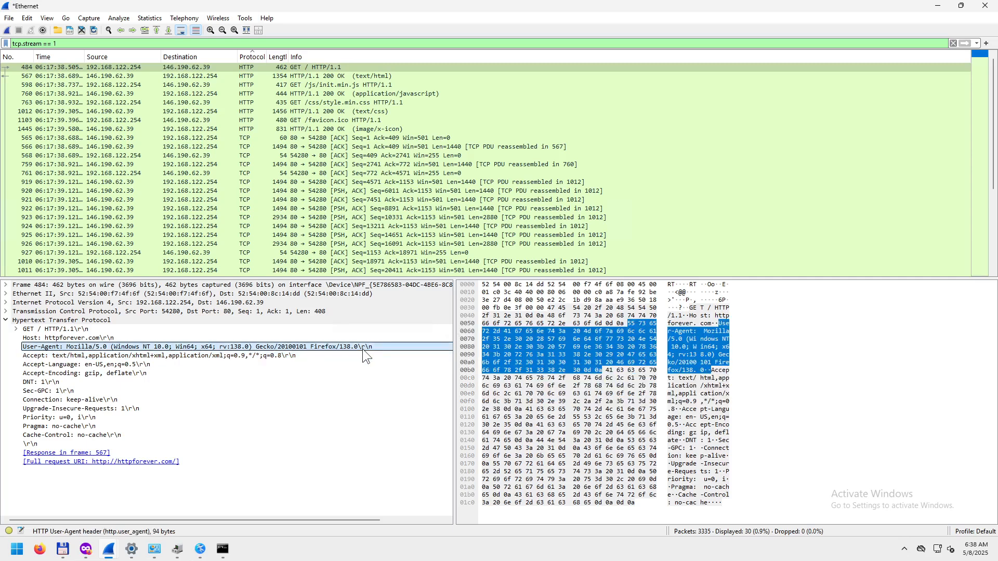
pyautogui.click(200, 552)
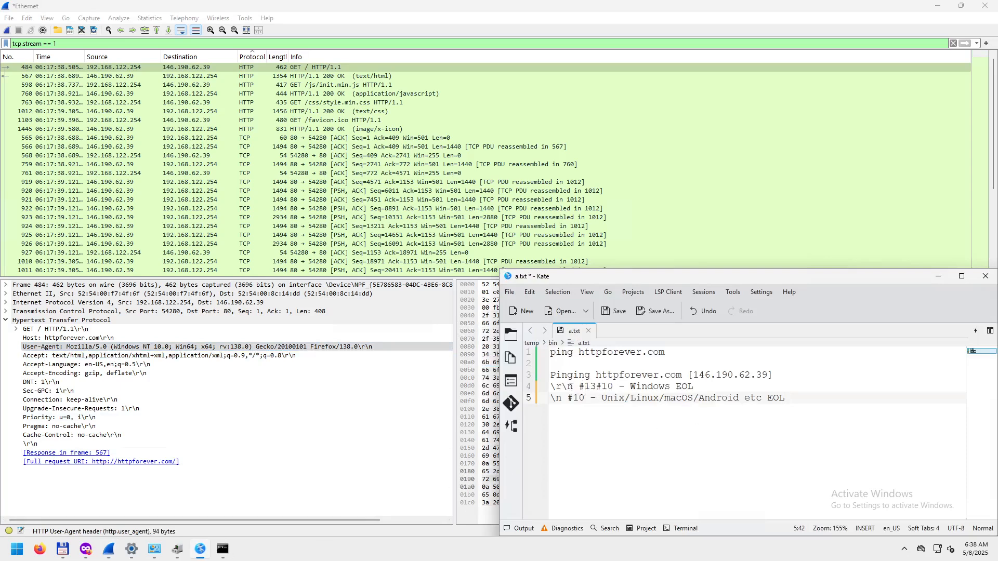
pyautogui.moveTo(550, 388); pyautogui.dragTo(700, 389)
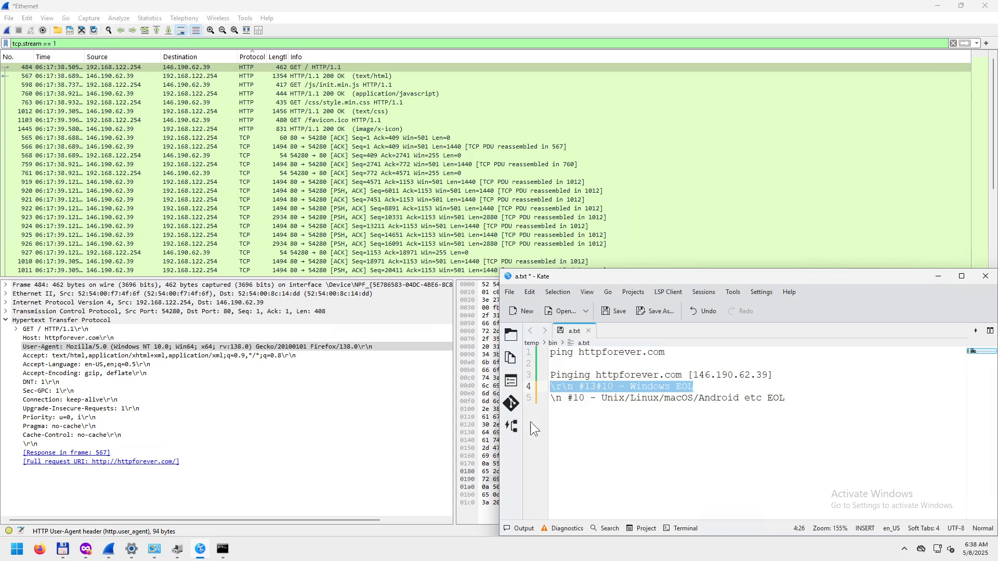
# - Return to Wireshark and go through the request headers from User-Agent to Cache-Control, highlighting their bytes and line endings
pyautogui.click(297, 347)
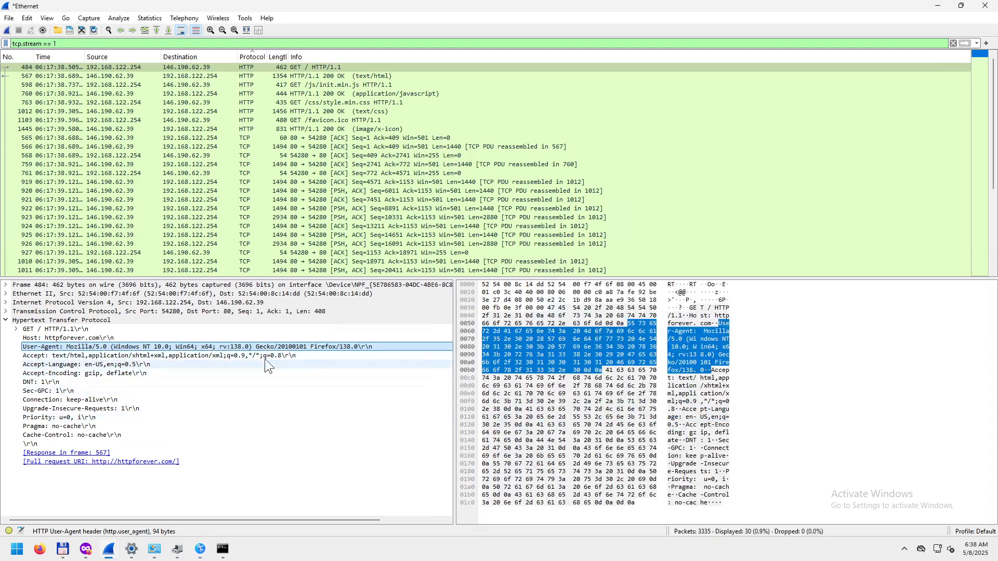
pyautogui.click(242, 356)
pyautogui.click(141, 364)
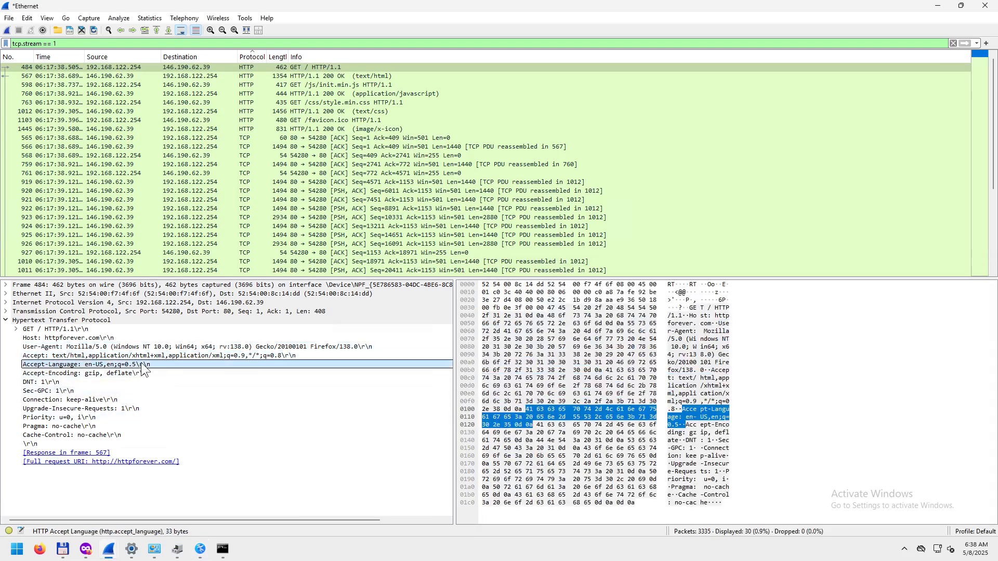
pyautogui.click(134, 374)
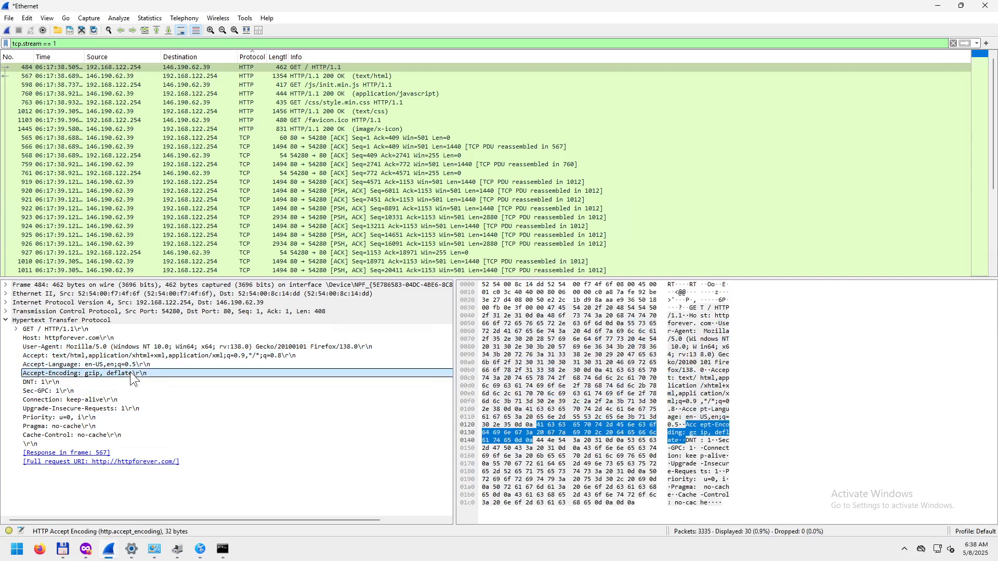
pyautogui.click(54, 383)
pyautogui.click(67, 391)
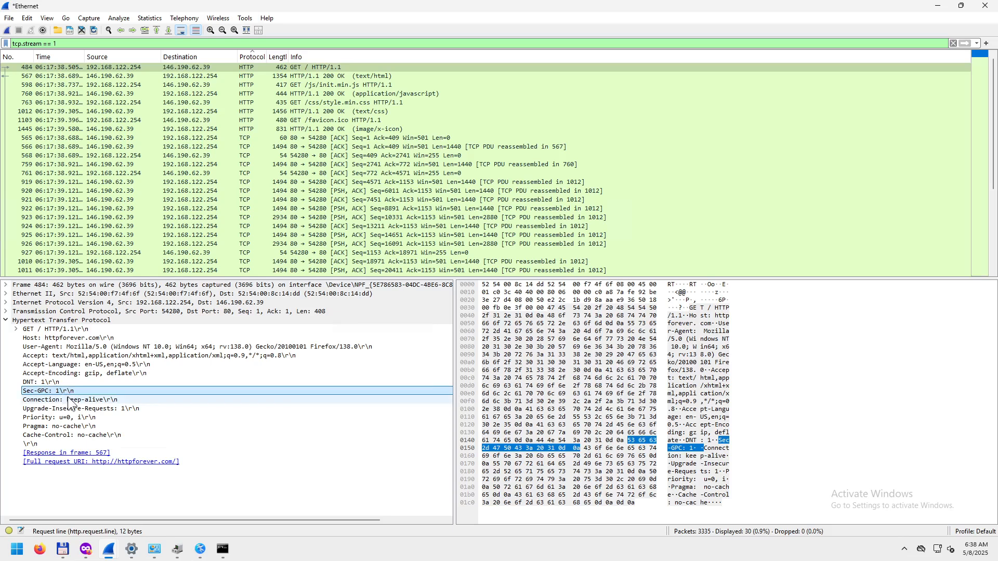
pyautogui.click(78, 400)
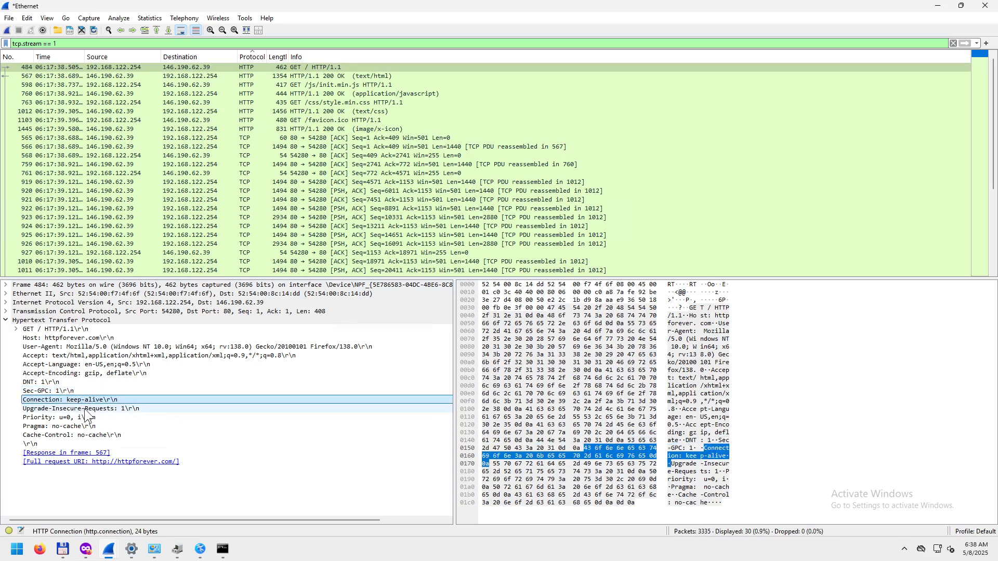
pyautogui.click(73, 427)
pyautogui.click(77, 436)
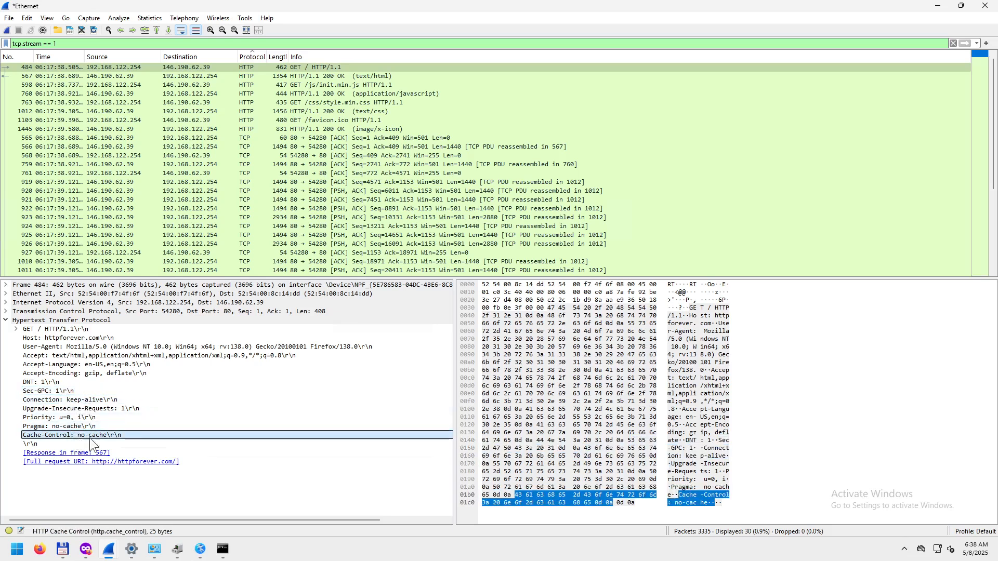
# - Switch to the browser's HTTP Forever page and highlight the raw request headers of the / request in the network inspector
pyautogui.click(88, 551)
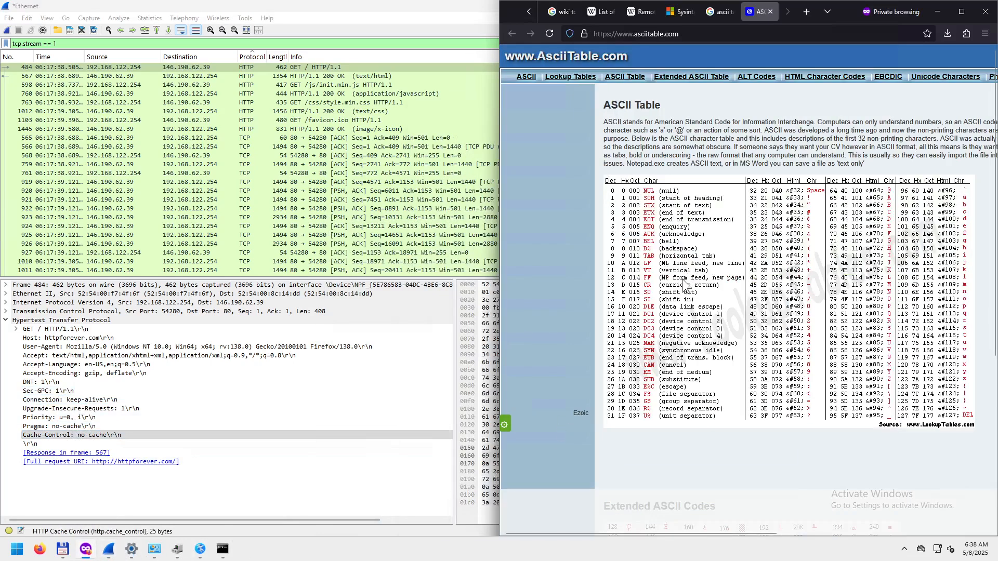
pyautogui.click(827, 11)
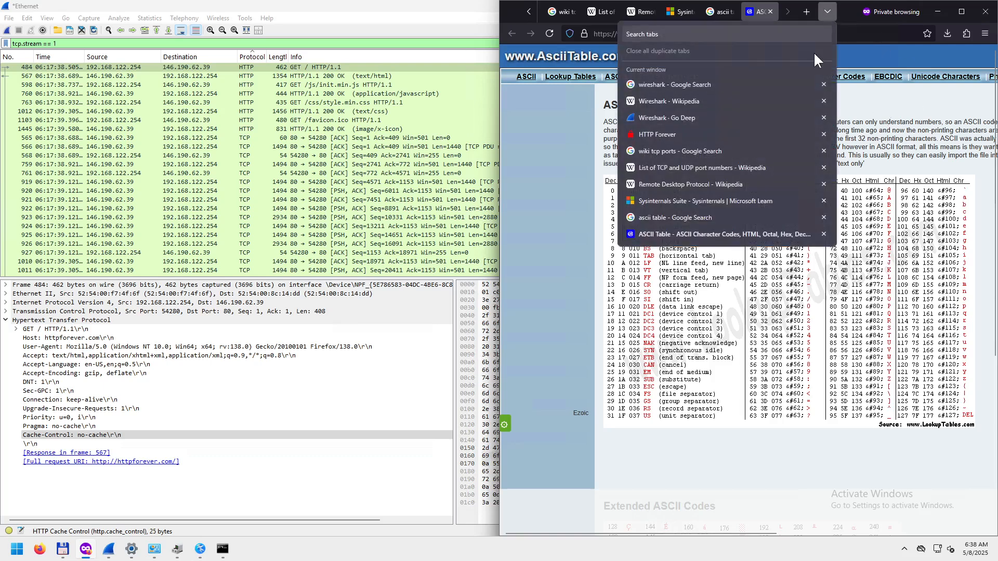
pyautogui.click(717, 129)
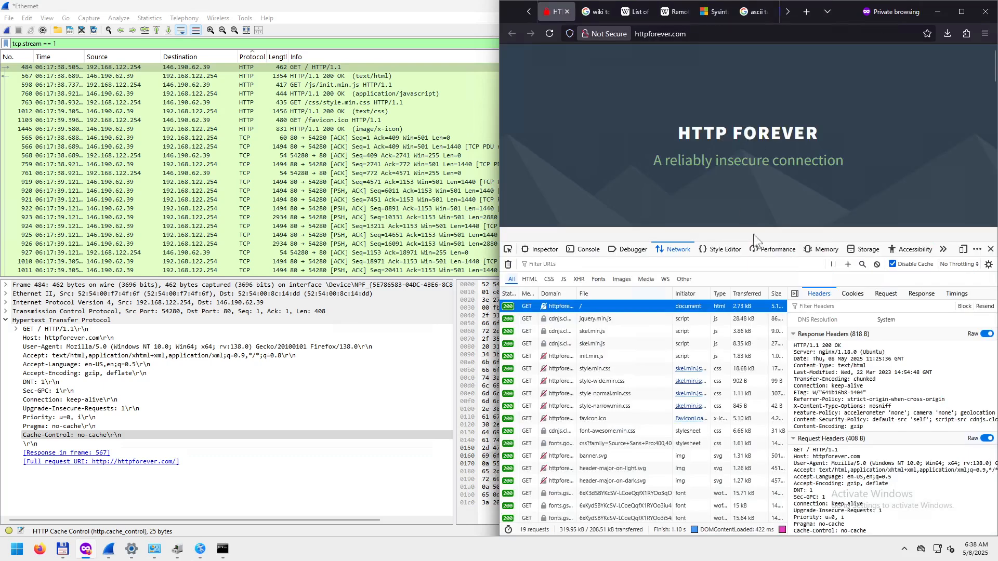
pyautogui.rightClick(749, 177)
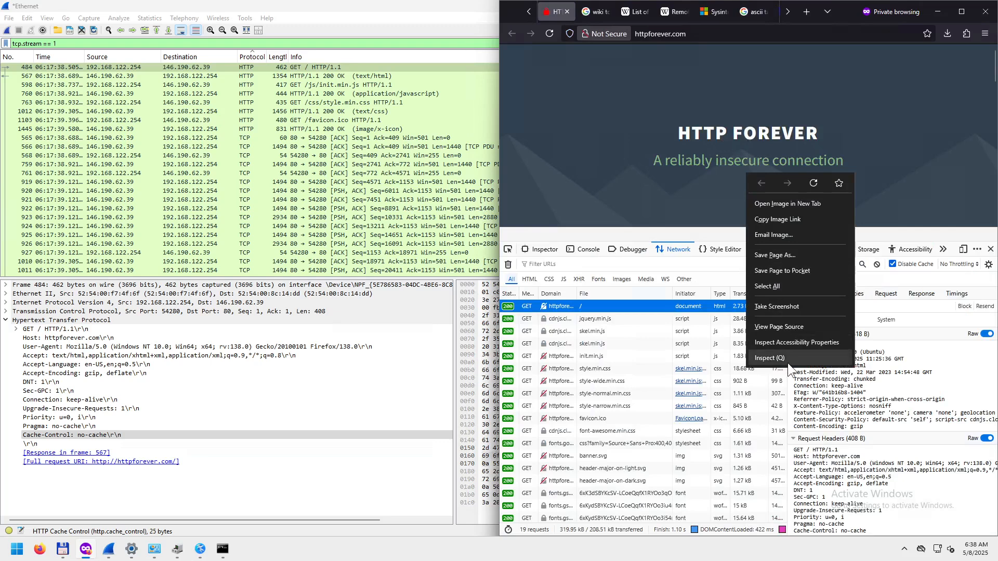
pyautogui.click(677, 177)
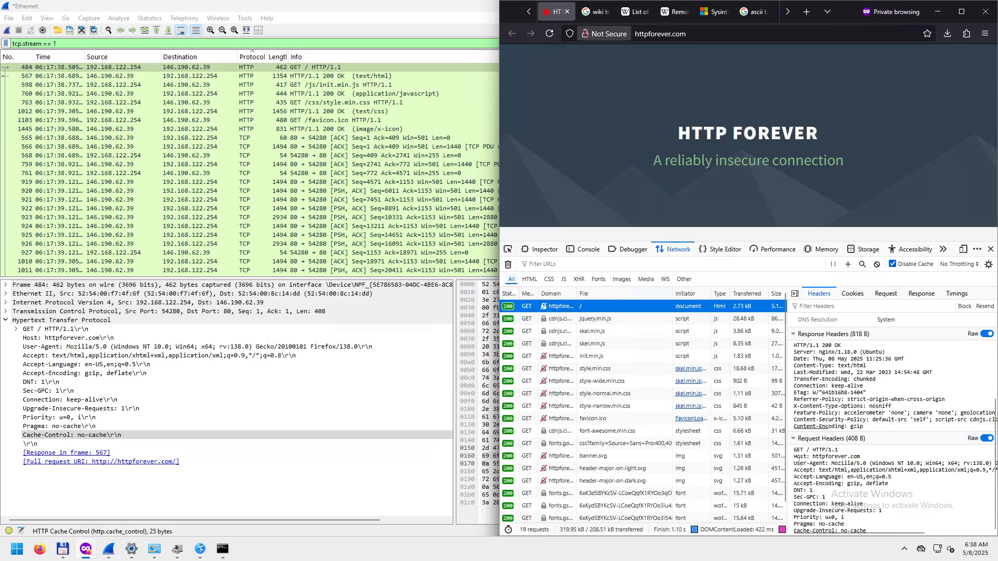
pyautogui.moveTo(797, 450); pyautogui.dragTo(851, 533)
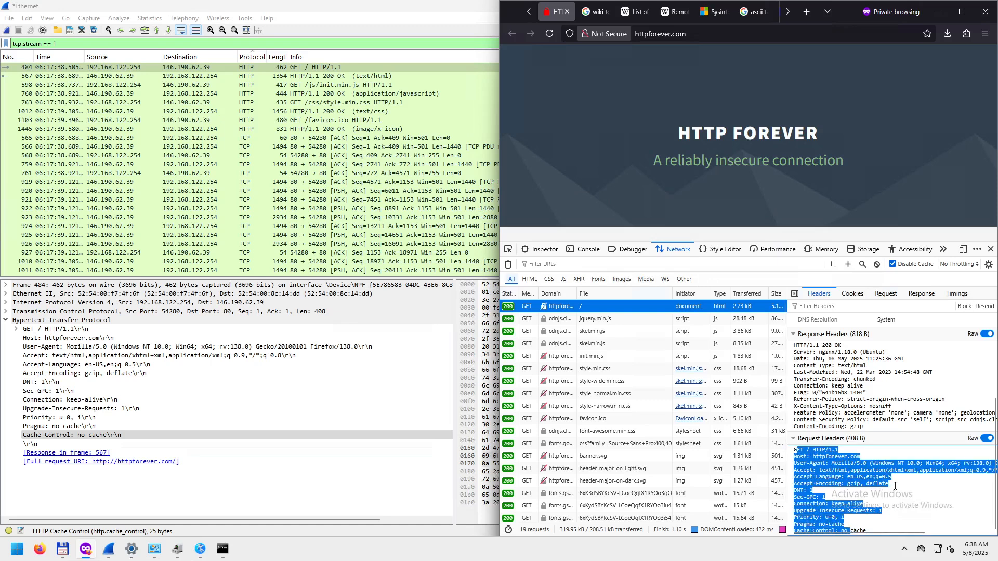
# - Select the request's closing \r\n line in Wireshark and show the capture window side by side with the Follow TCP Stream window
pyautogui.click(36, 446)
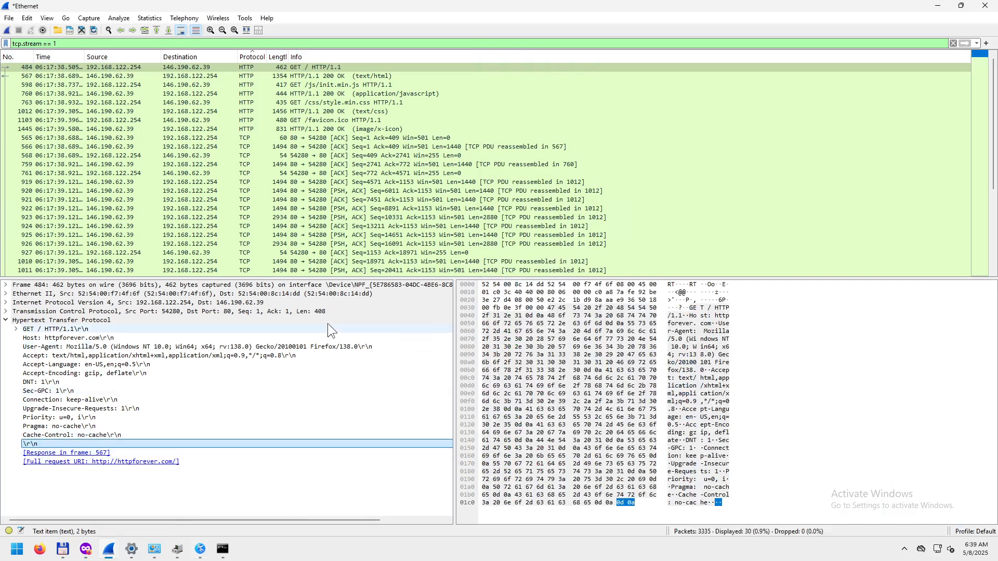
pyautogui.moveTo(332, 5); pyautogui.dragTo(1, 104)
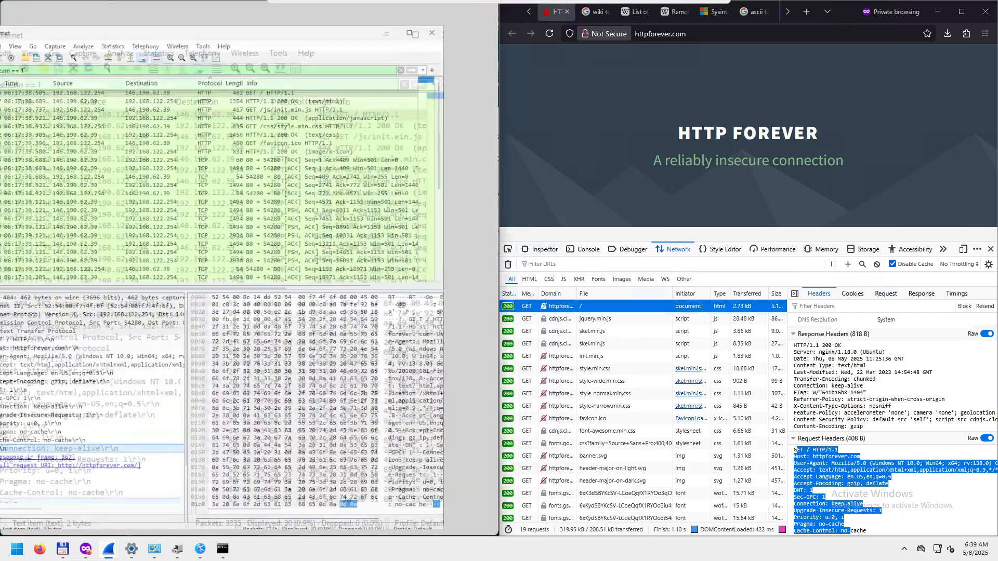
pyautogui.moveTo(114, 544)
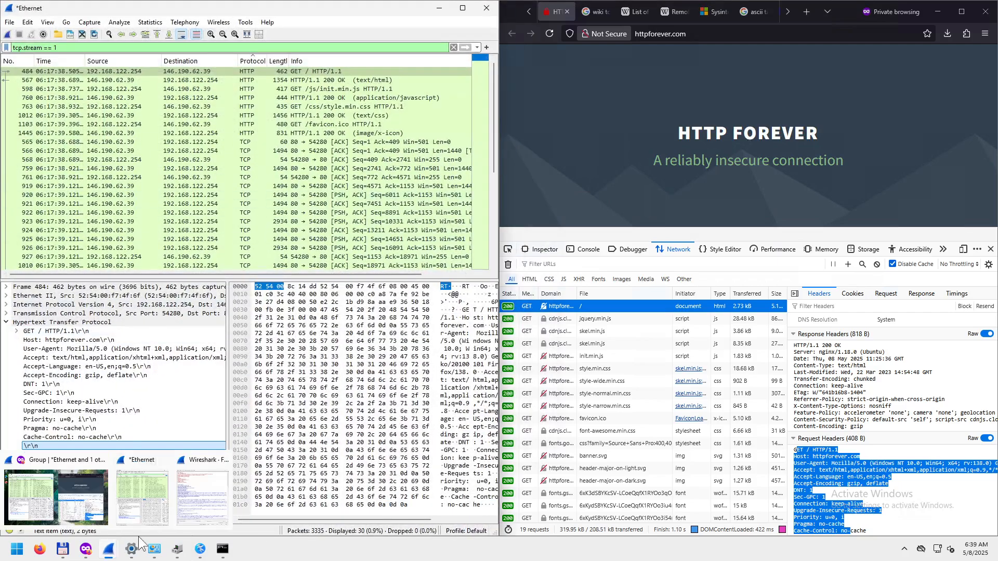
pyautogui.click(214, 507)
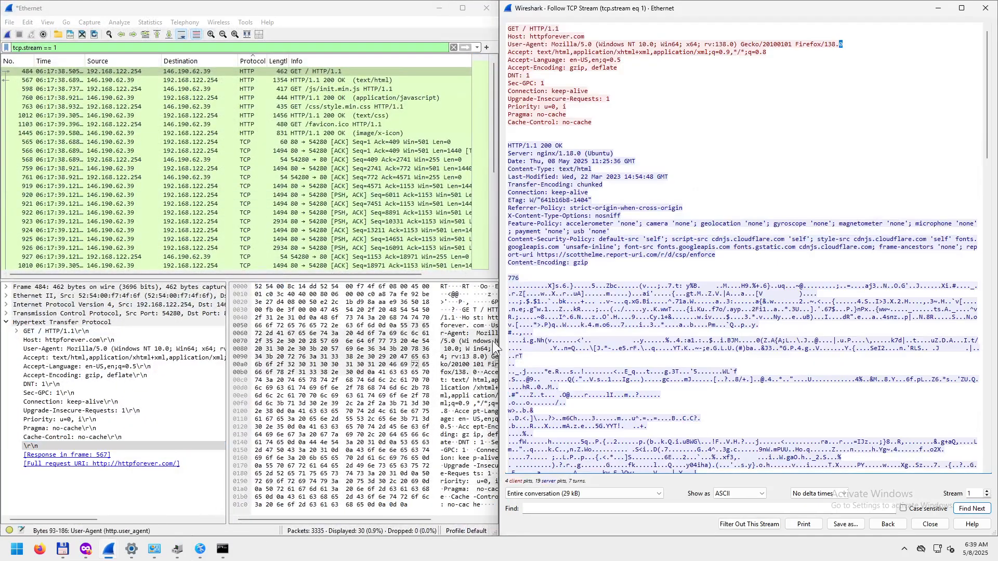
# - Match the Cache-Control header and closing \r\n line to the followed TCP stream, then highlight the whole GET request text there
pyautogui.click(596, 121)
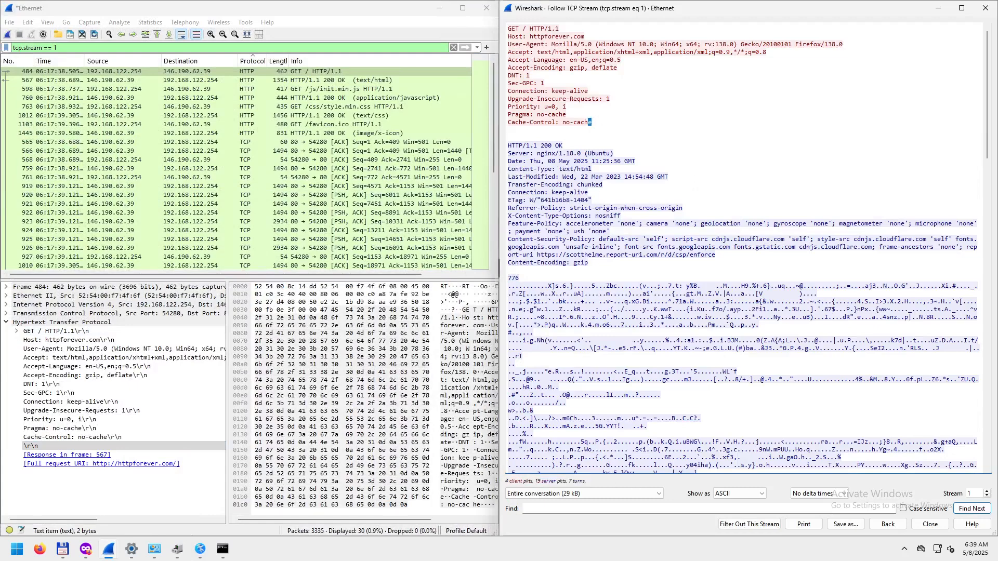
pyautogui.click(119, 438)
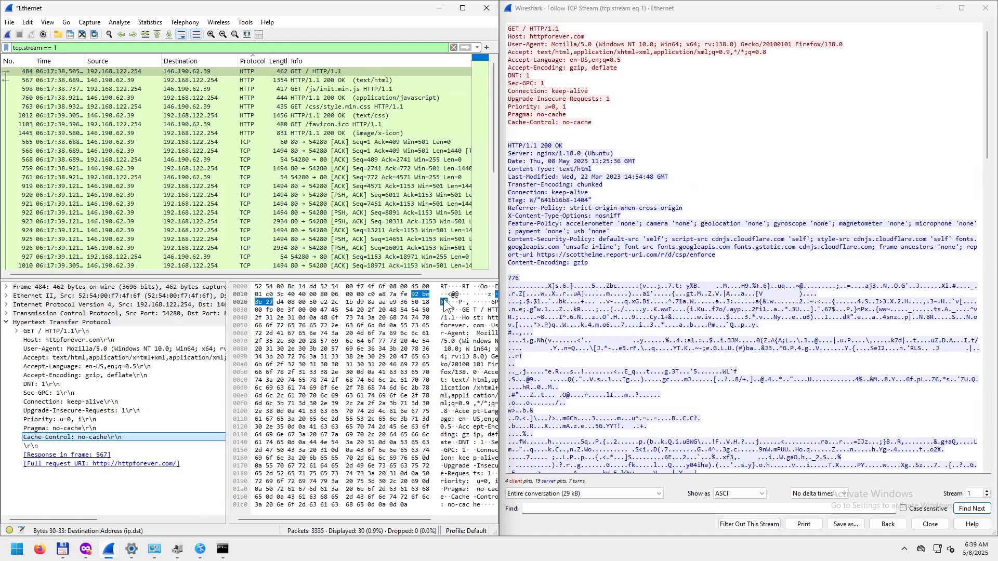
pyautogui.click(512, 137)
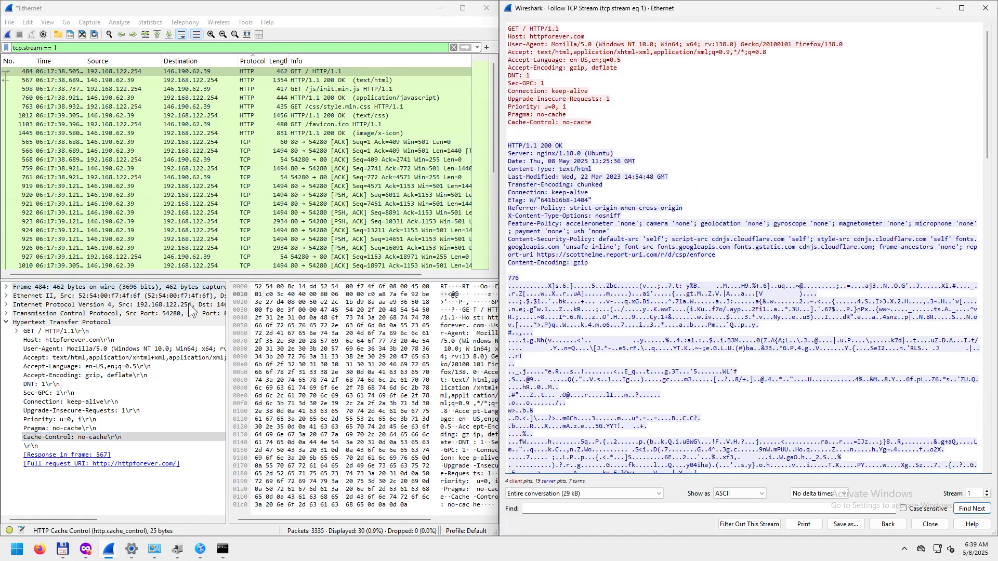
pyautogui.click(32, 446)
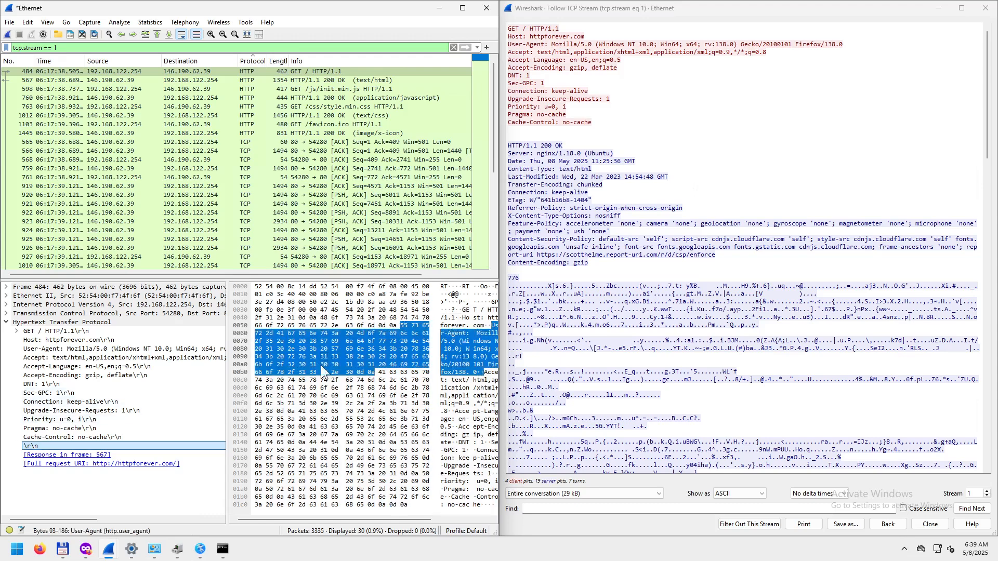
pyautogui.moveTo(598, 121); pyautogui.dragTo(508, 29)
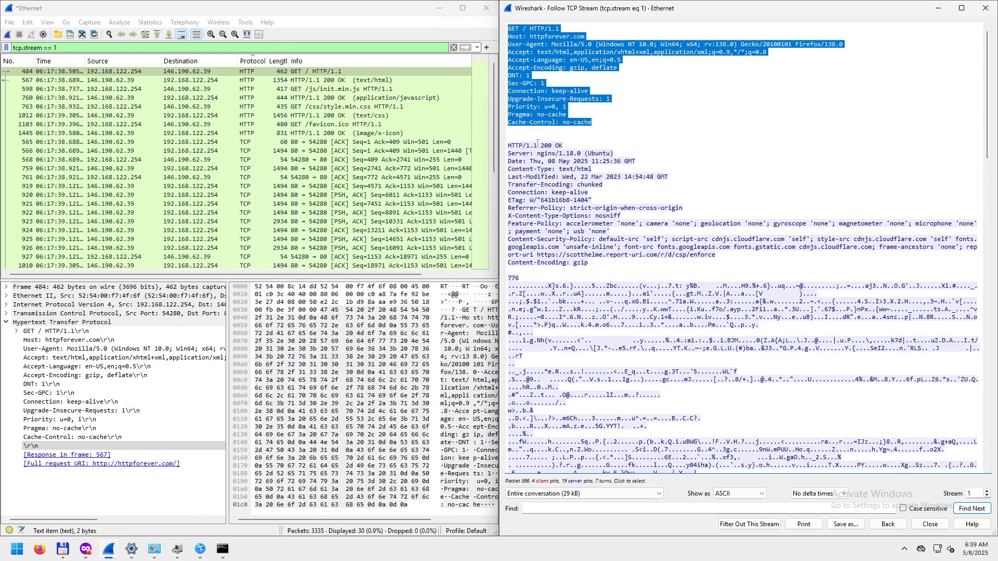
# - Locate the HTTP/1.1 200 OK response from the stream, select packet 567 and examine the response headers and gzip-encoded body
pyautogui.click(538, 145)
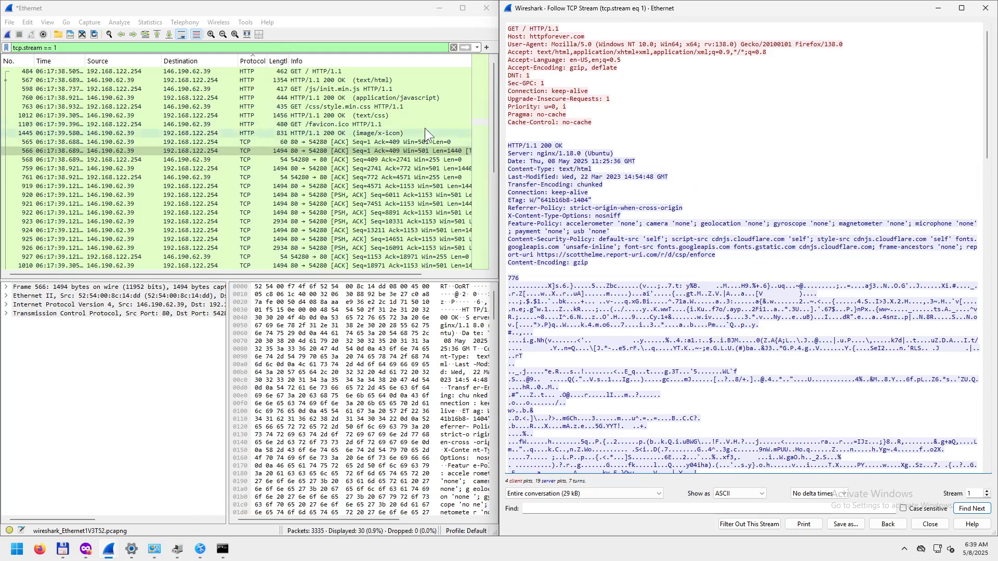
pyautogui.click(337, 81)
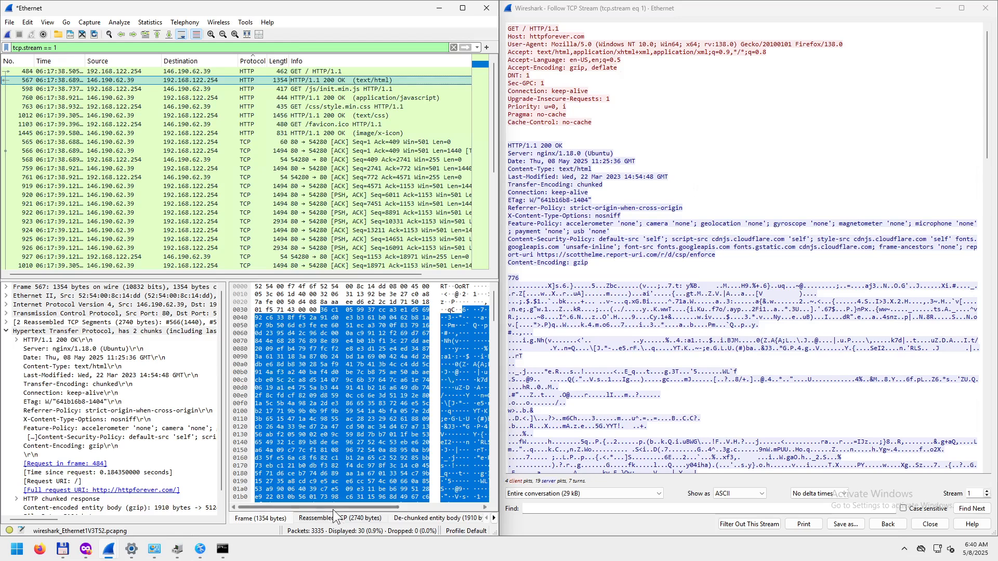
pyautogui.moveTo(332, 509); pyautogui.dragTo(426, 514)
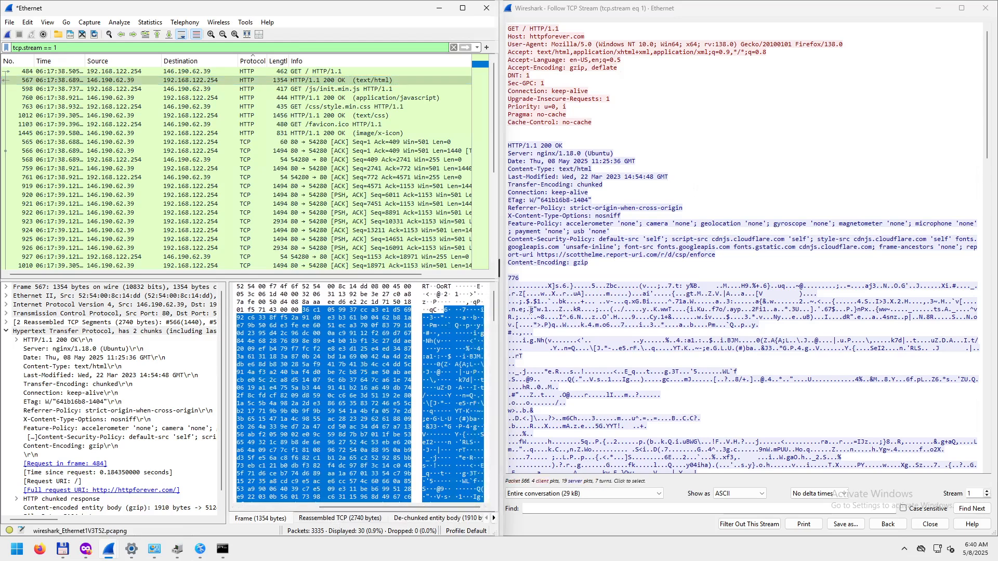
pyautogui.scroll(-4, 655, 295)
pyautogui.scroll(-1, 655, 295)
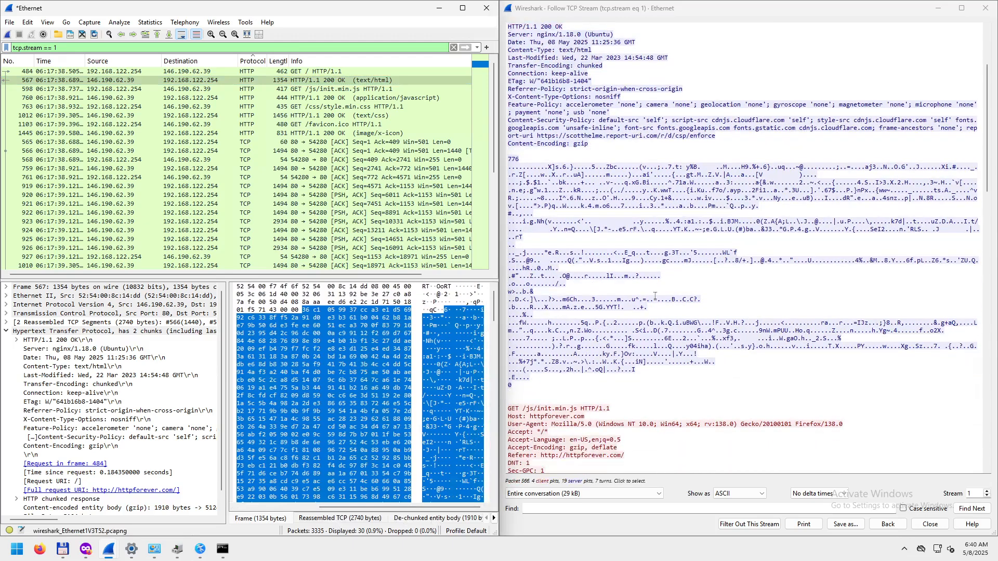
pyautogui.scroll(2, 655, 296)
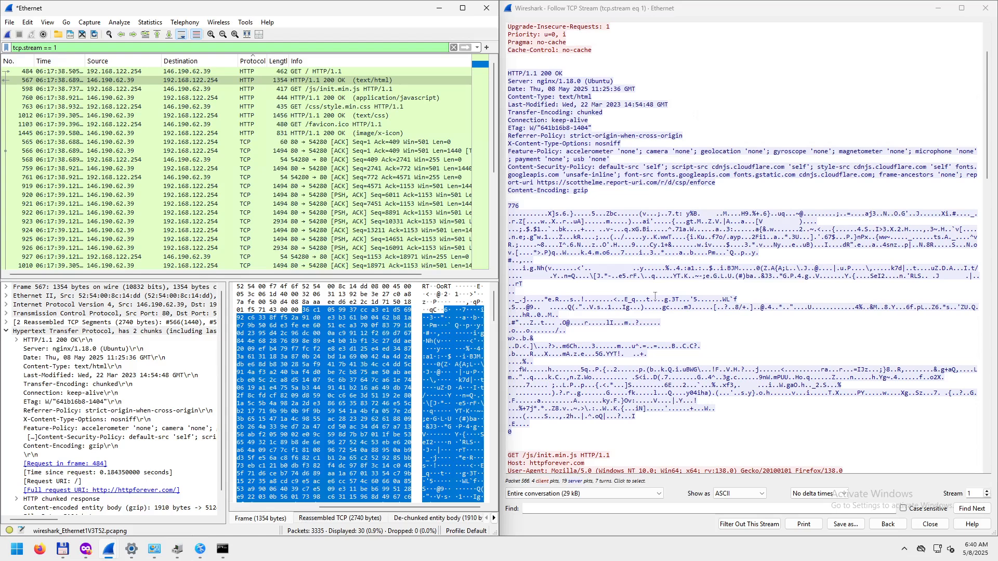
# - Highlight the gzip value of the response's Content-Encoding header in the followed stream and examine the compressed body below it
pyautogui.scroll(2, 655, 295)
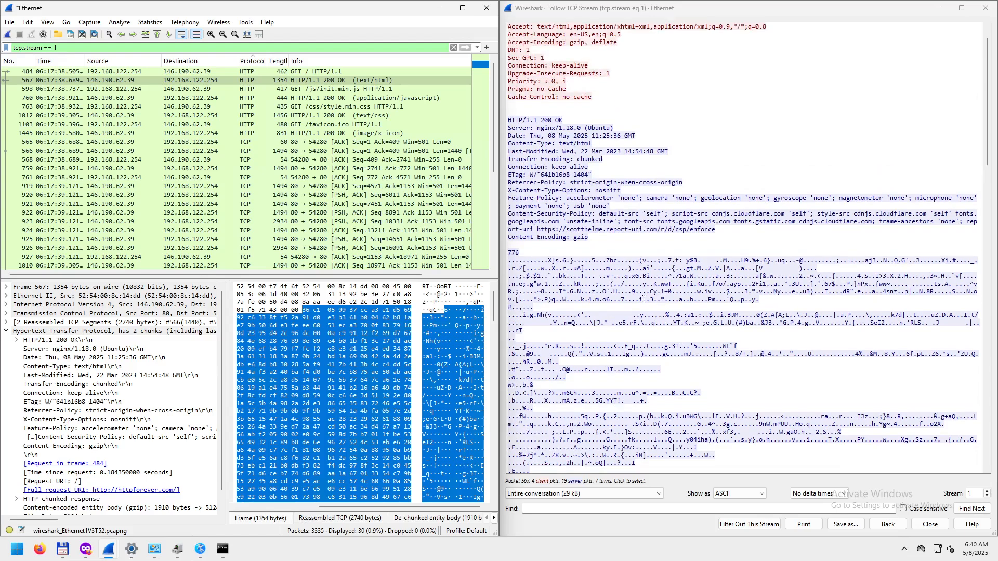
pyautogui.doubleClick(575, 238)
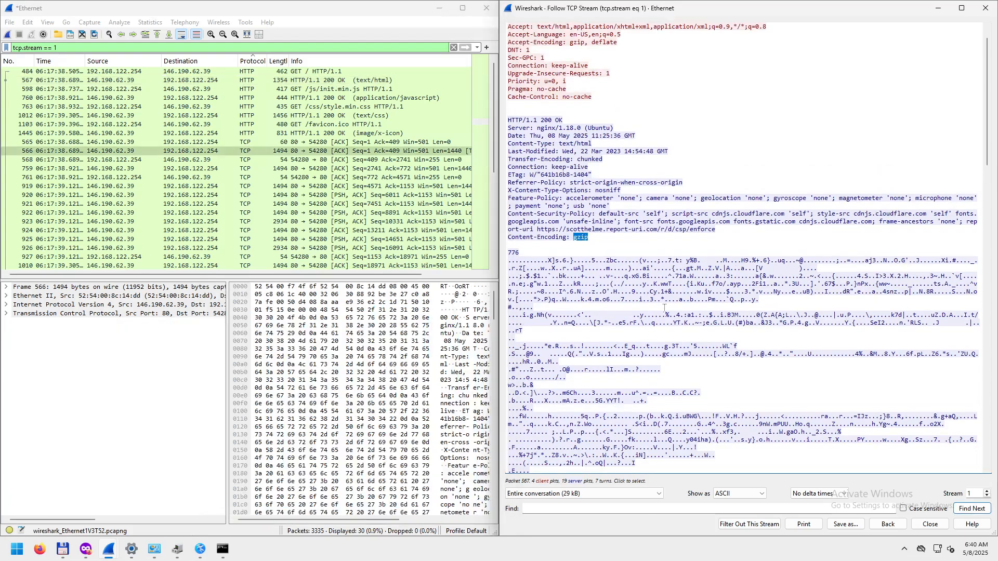
pyautogui.scroll(-3, 659, 310)
pyautogui.scroll(-3, 607, 257)
pyautogui.scroll(7, 608, 258)
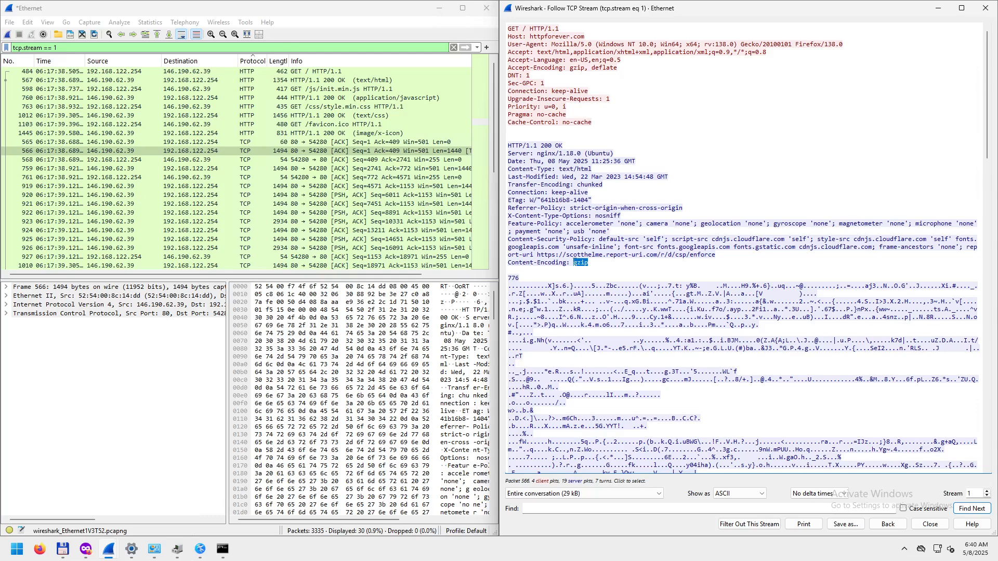
# - Switch to Firefox's about:config page and save an empty value for the network.http.accept-encoding preference
pyautogui.moveTo(86, 549)
pyautogui.click(129, 493)
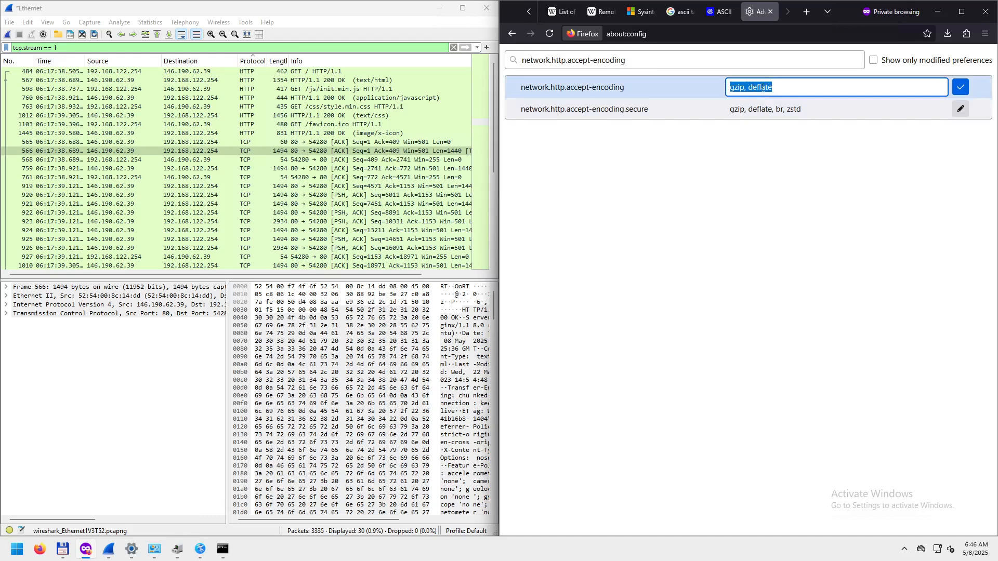
pyautogui.click(794, 89)
pyautogui.moveTo(802, 88); pyautogui.dragTo(716, 84)
pyautogui.press('BackSpace')
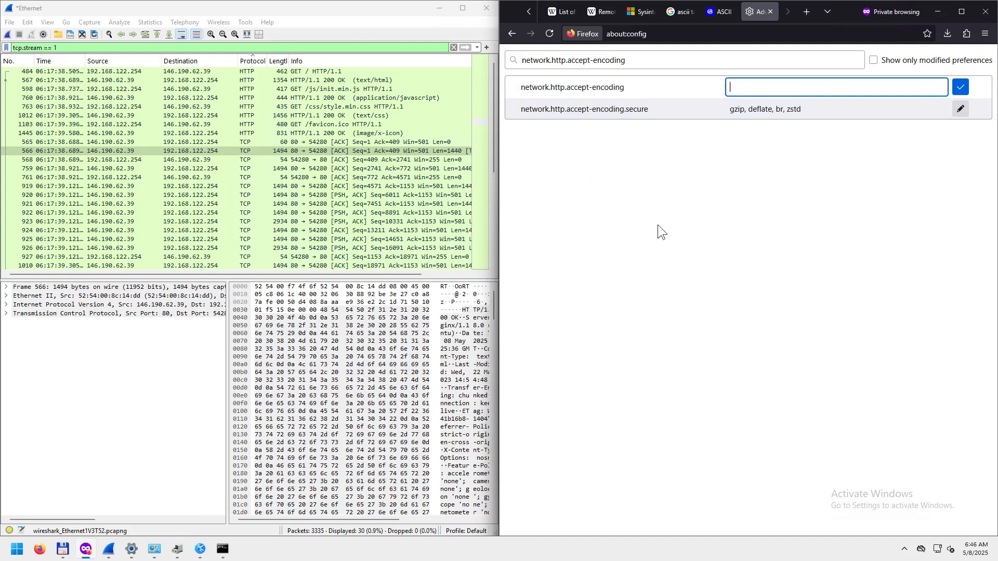
pyautogui.click(961, 87)
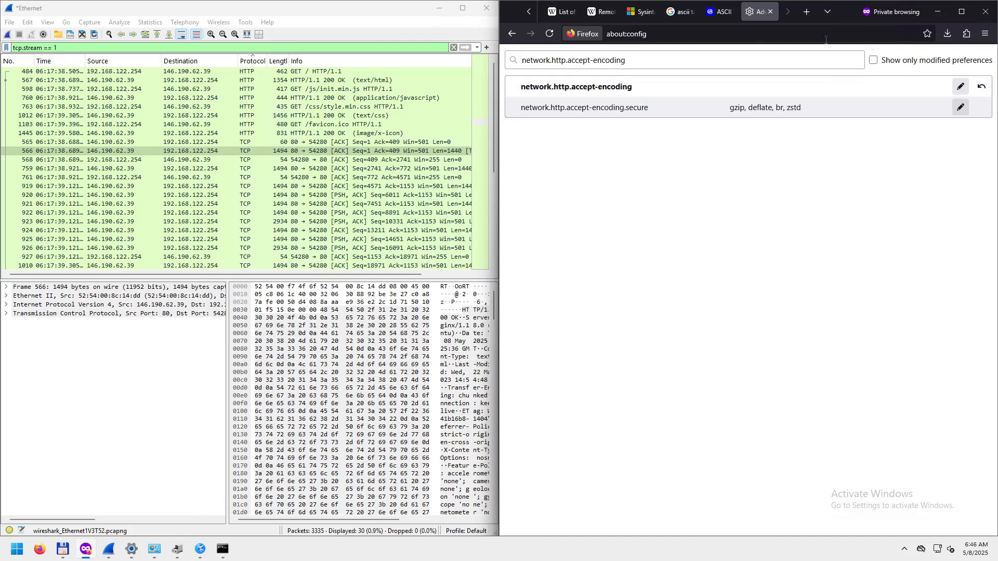
# - Switch to the HTTP Forever page, reload it and examine the headers of the / request in the network inspector
pyautogui.click(829, 11)
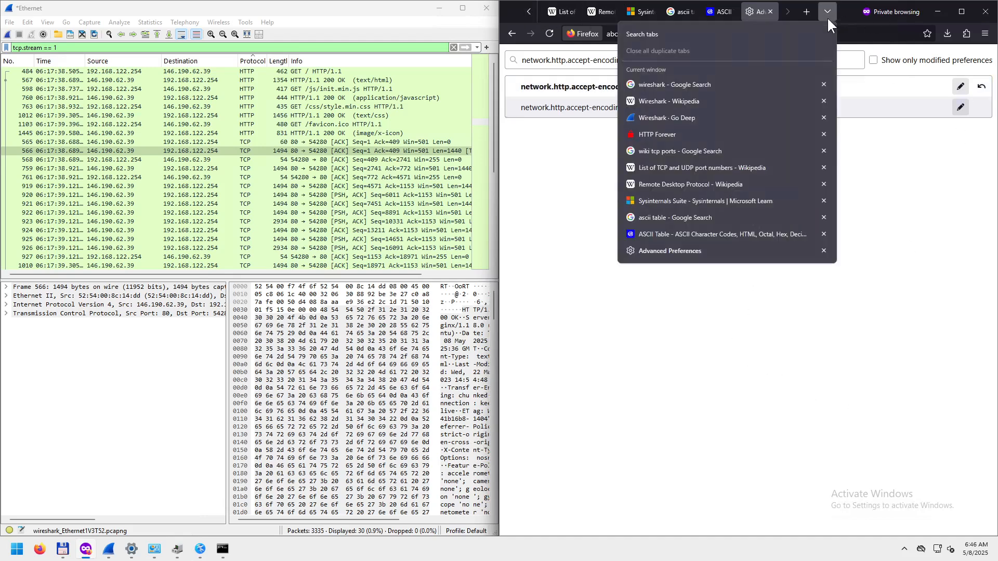
pyautogui.click(676, 134)
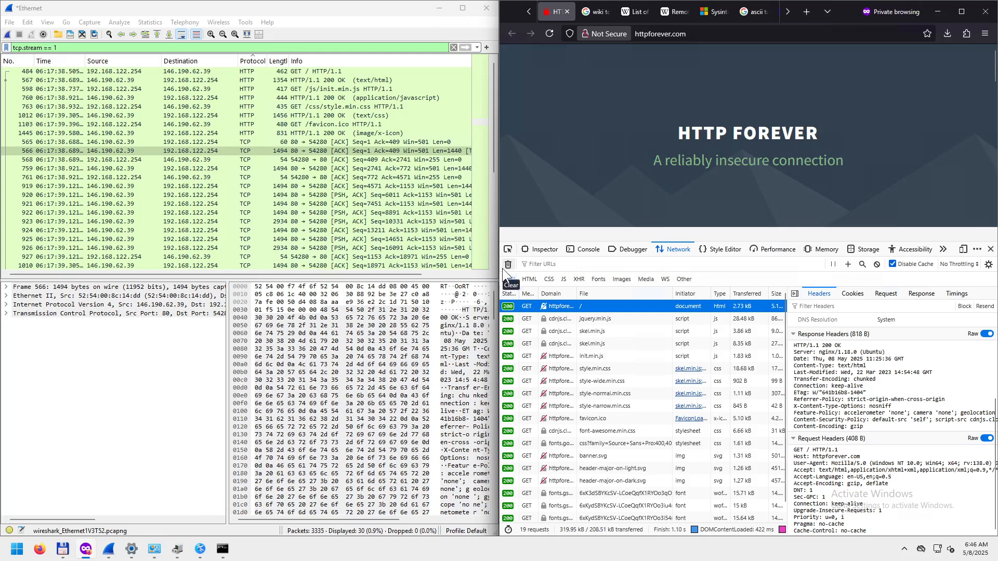
pyautogui.click(550, 33)
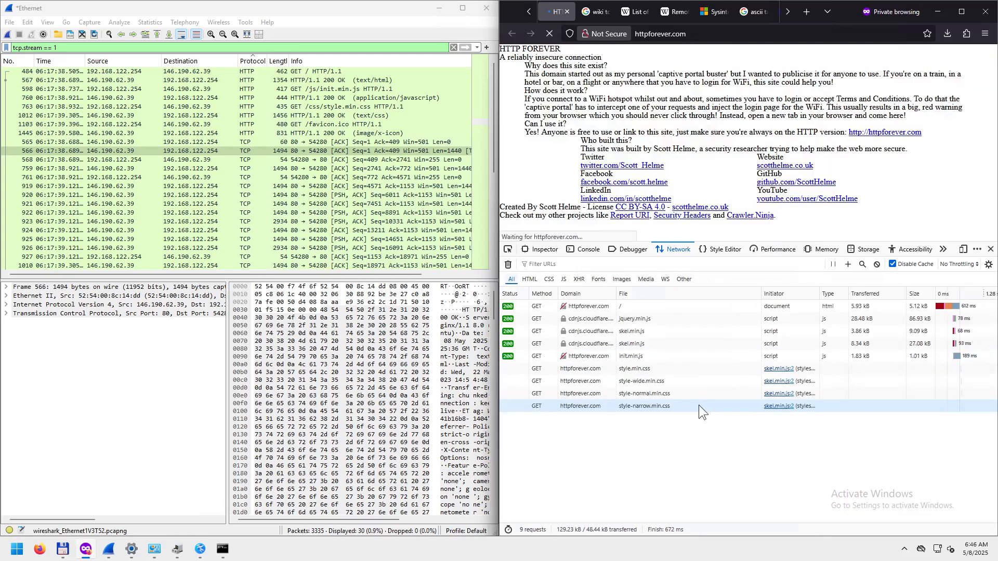
pyautogui.scroll(1, 656, 316)
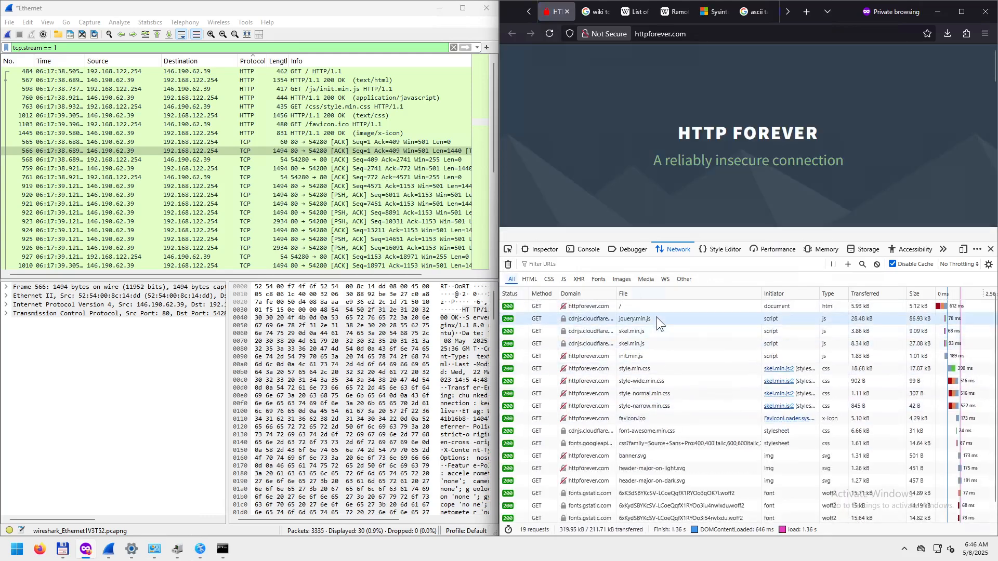
pyautogui.click(639, 307)
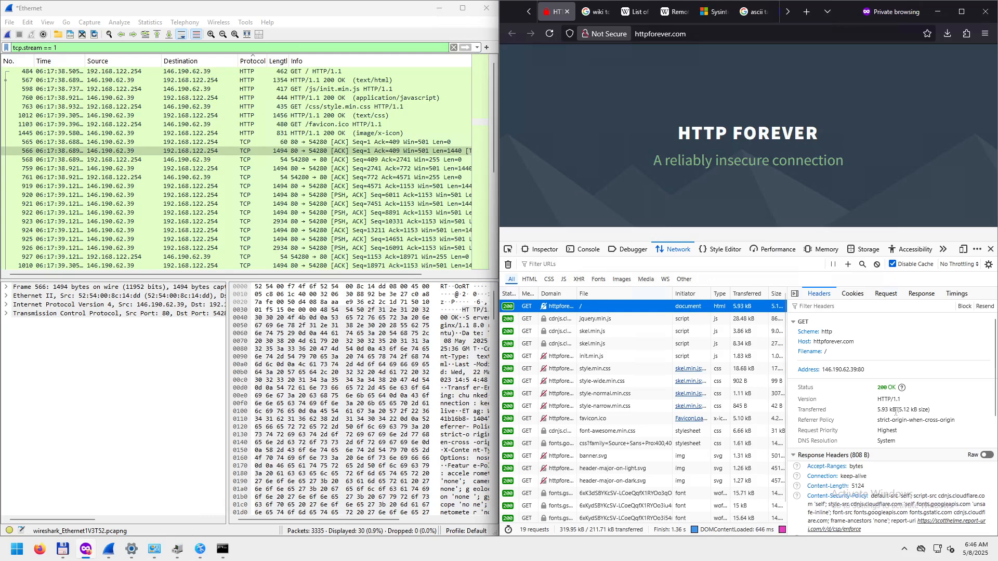
pyautogui.scroll(-6, 895, 411)
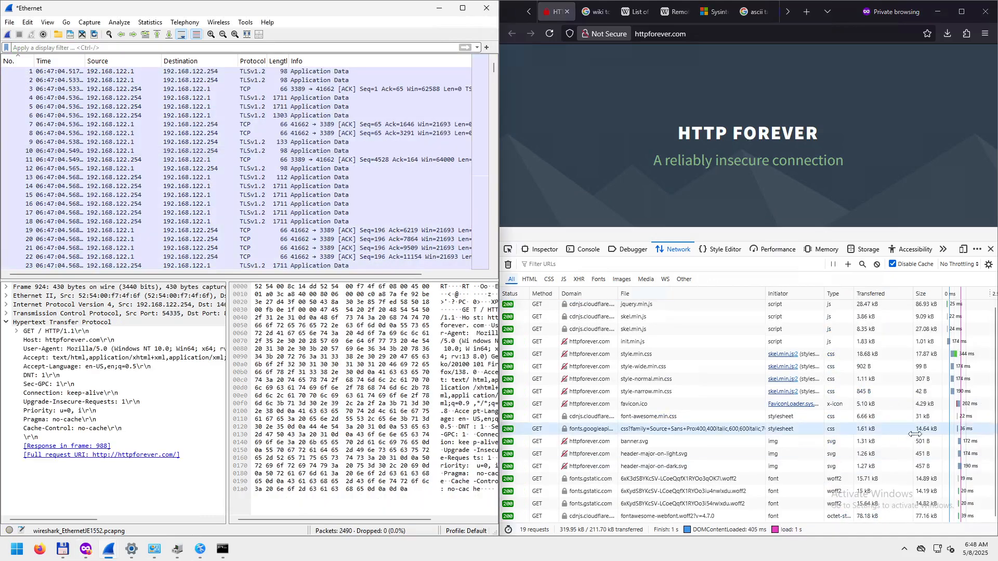
# - Record a new Wireshark capture of a reload of httpforever.com, discarding the previous unsaved packets, and stop the capture
pyautogui.click(87, 21)
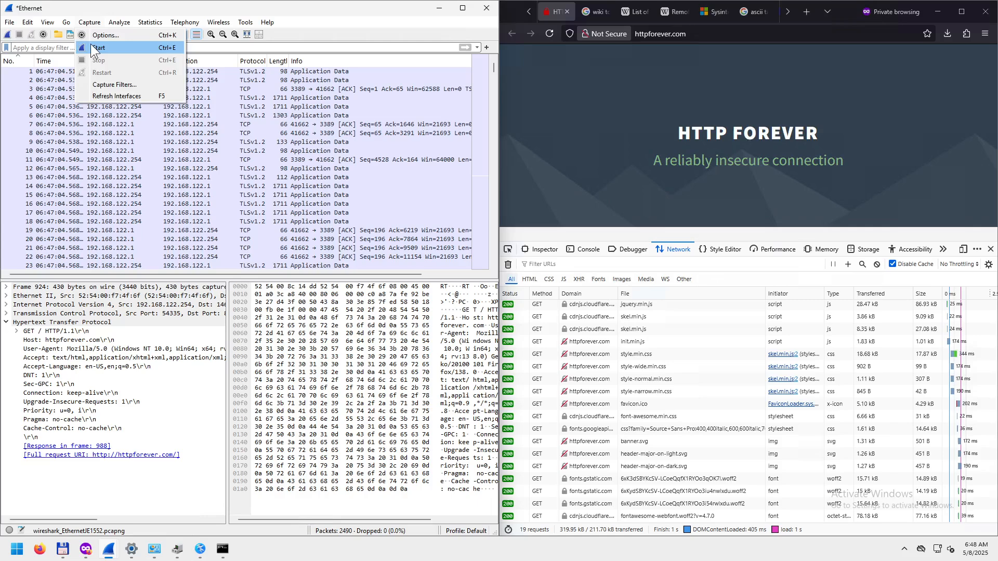
pyautogui.click(95, 47)
pyautogui.click(283, 289)
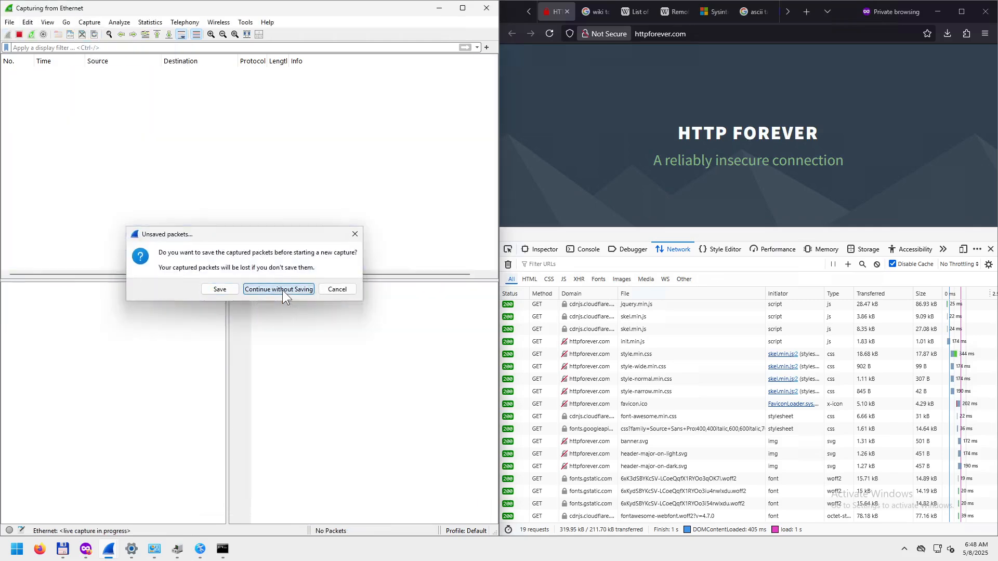
pyautogui.click(550, 33)
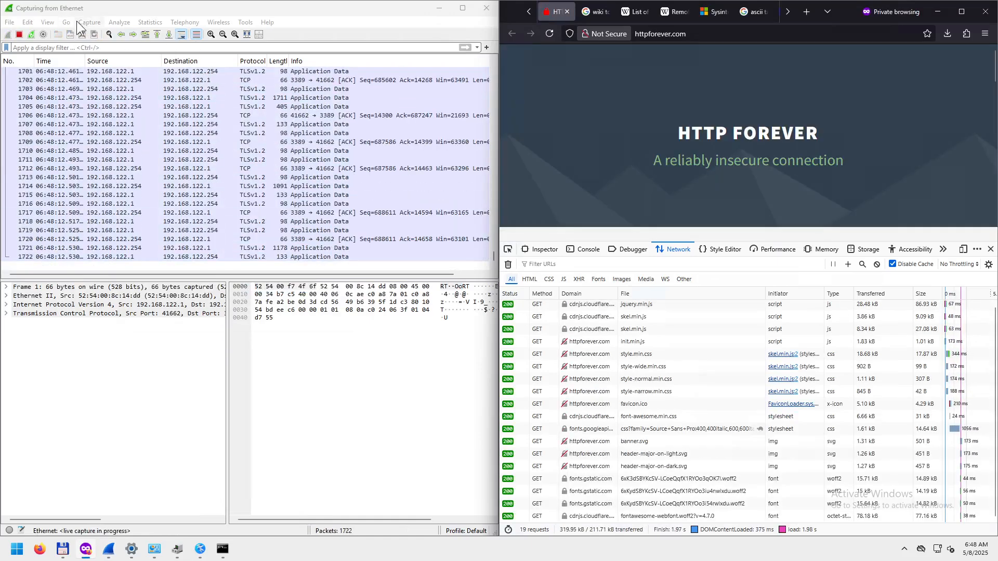
pyautogui.click(77, 21)
pyautogui.click(94, 59)
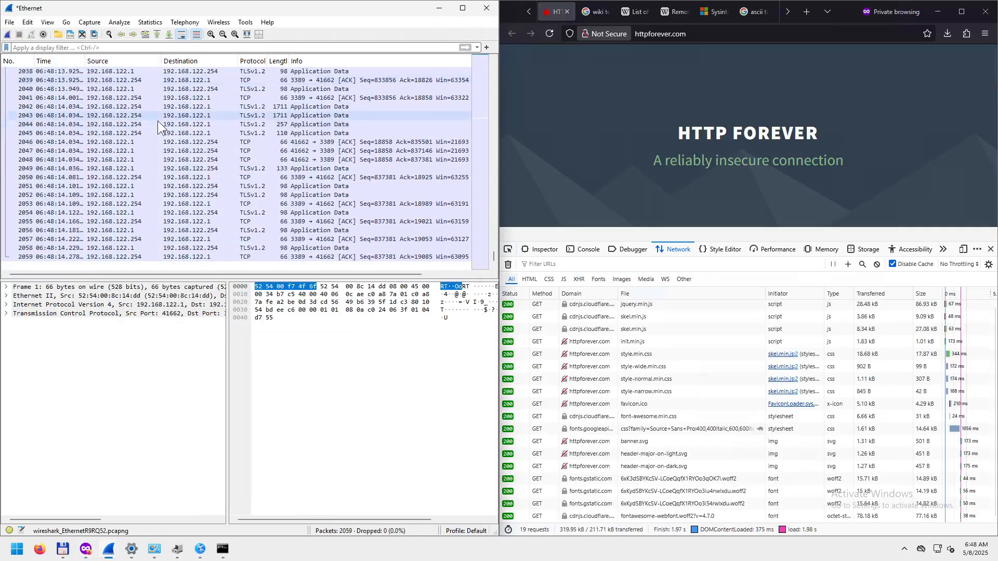
# - Sort the captured packets by protocol and select the GET / HTTP/1.1 request, packet 566
pyautogui.click(254, 61)
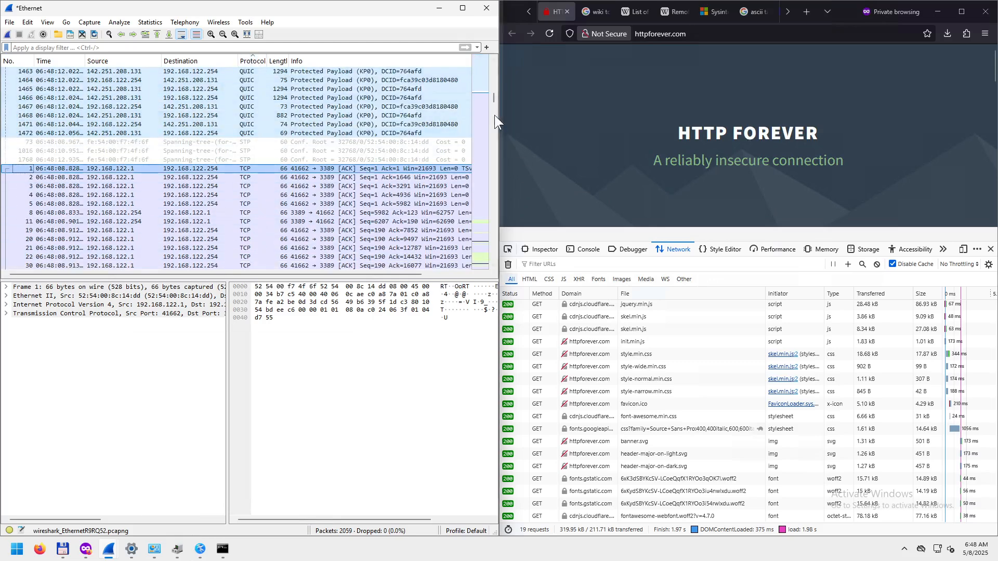
pyautogui.moveTo(494, 88); pyautogui.dragTo(495, 54)
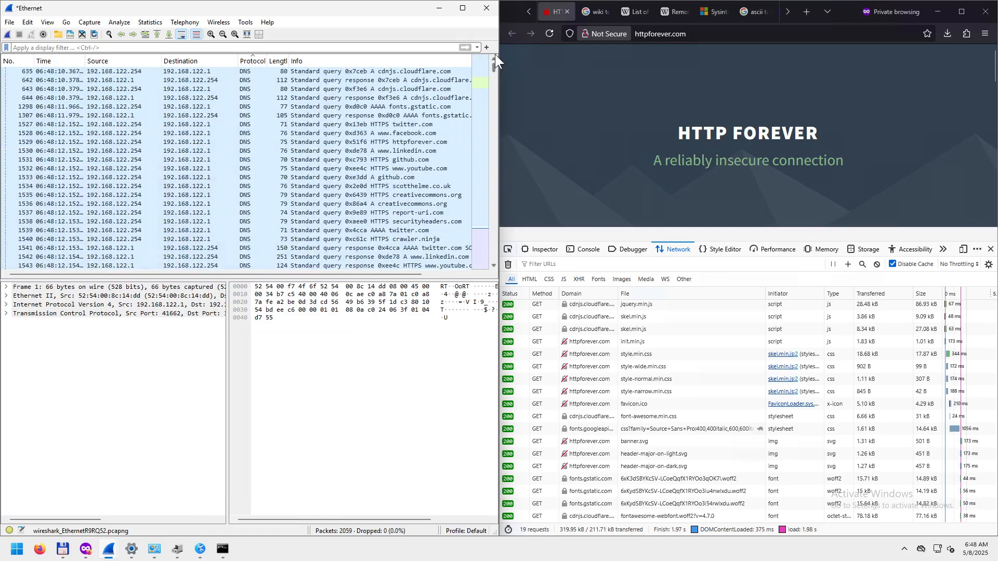
pyautogui.click(480, 80)
pyautogui.scroll(4, 445, 99)
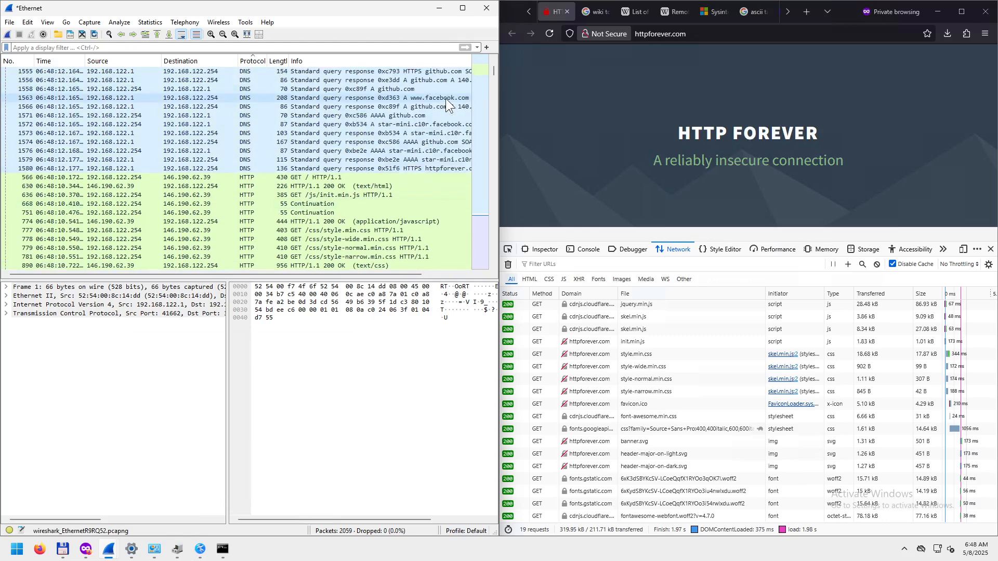
pyautogui.scroll(6, 445, 99)
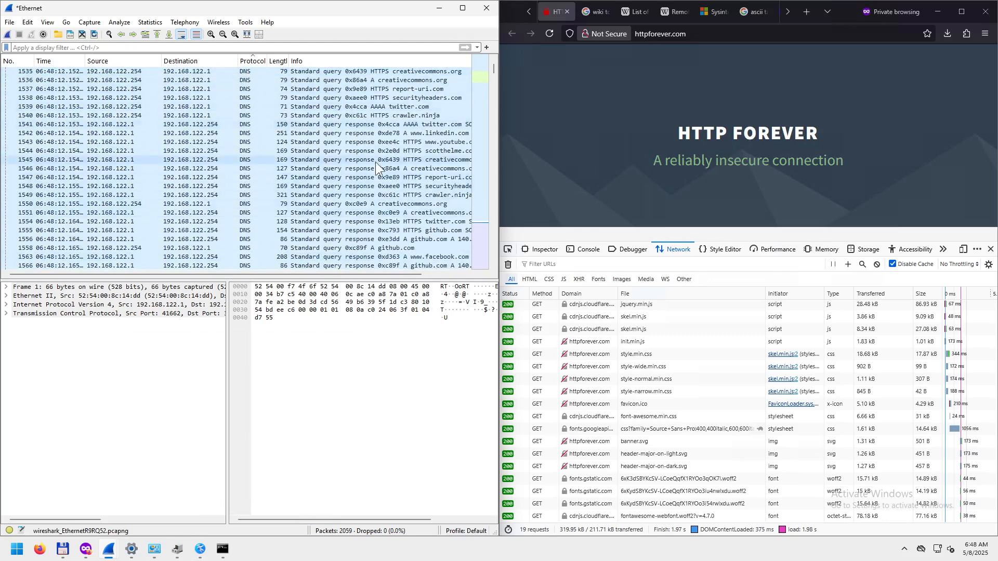
pyautogui.click(478, 74)
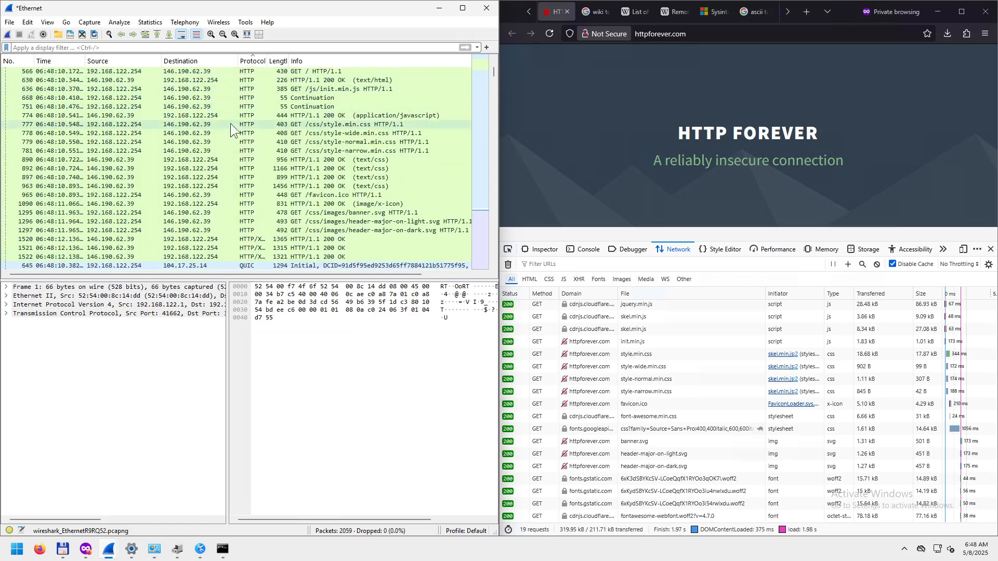
pyautogui.scroll(3, 260, 114)
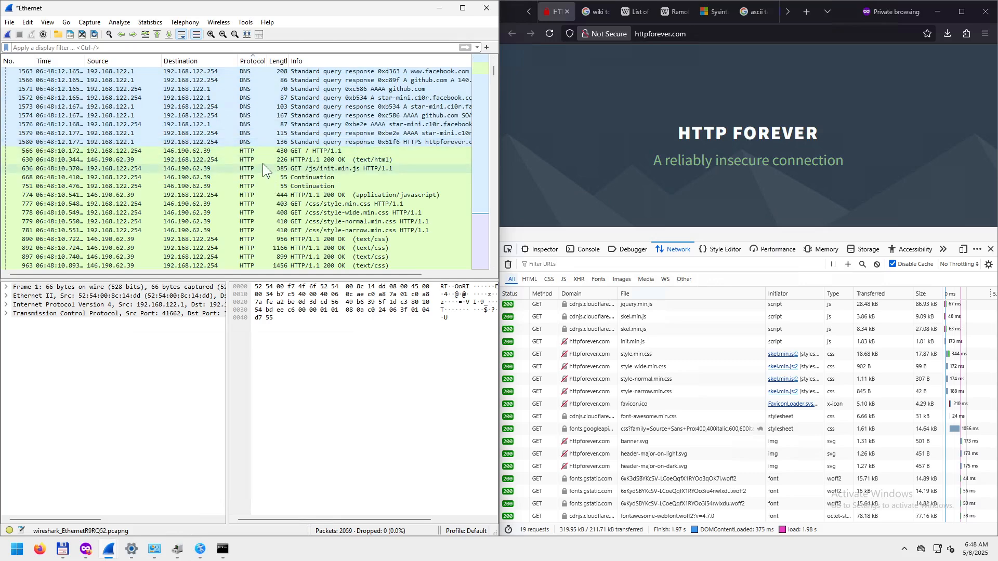
pyautogui.click(29, 152)
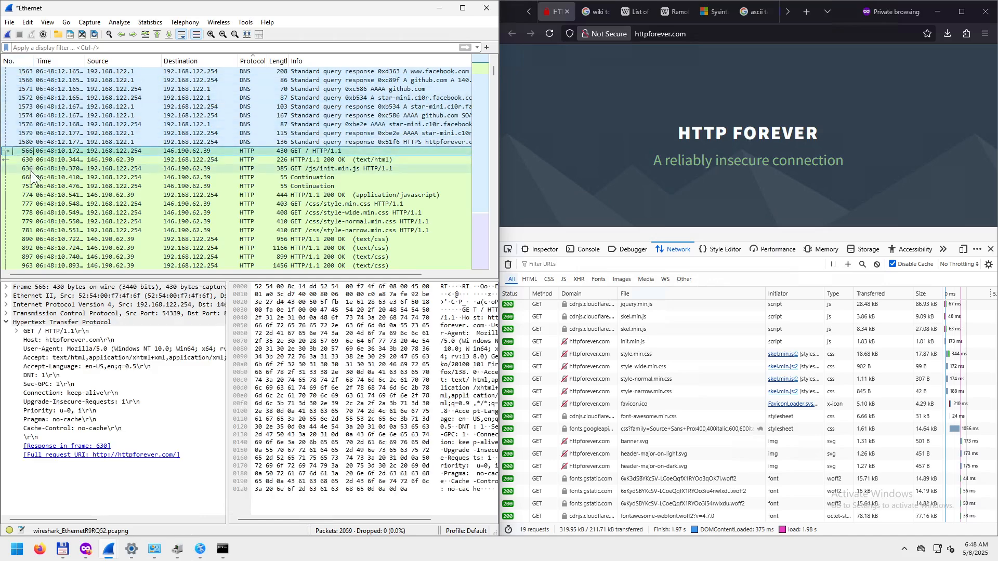
pyautogui.scroll(-1, 253, 129)
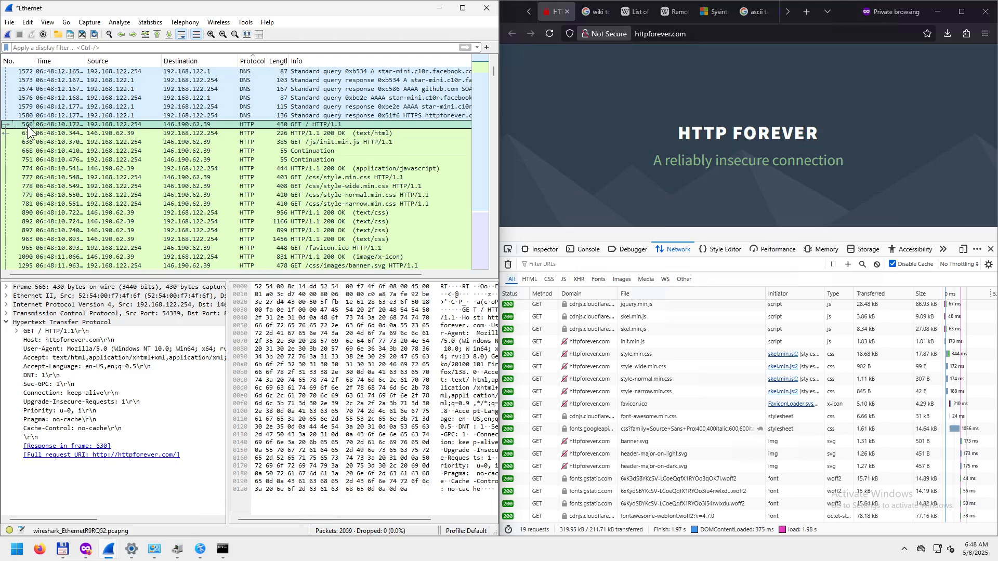
pyautogui.scroll(-2, 30, 146)
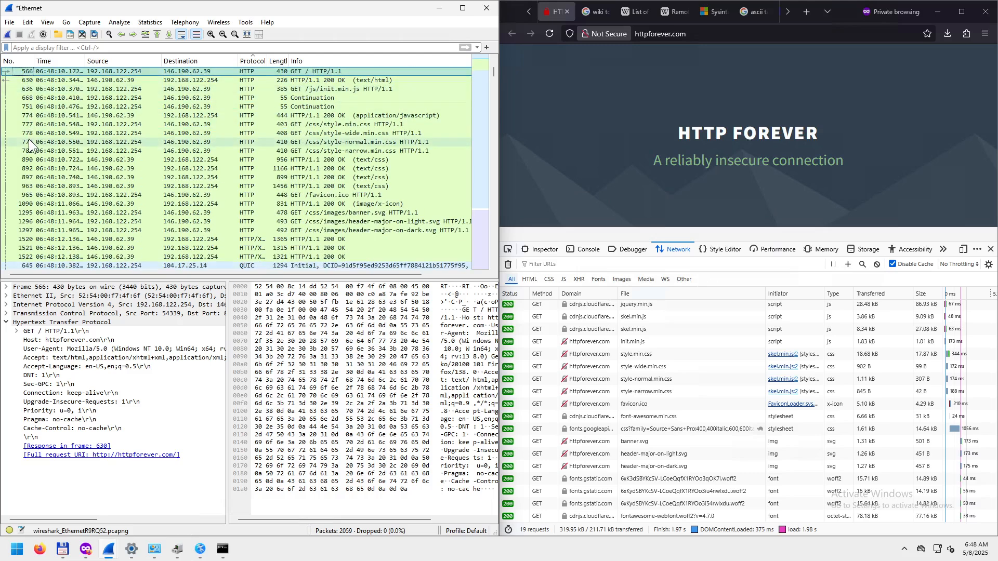
pyautogui.scroll(2, 30, 146)
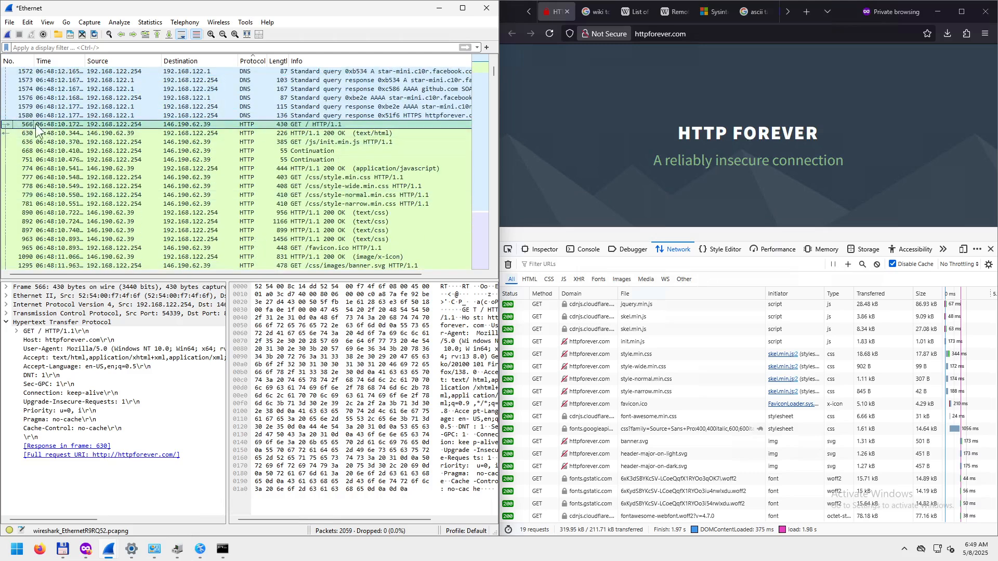
# - Follow the TCP stream of packet 566 and maximize the stream window
pyautogui.rightClick(29, 125)
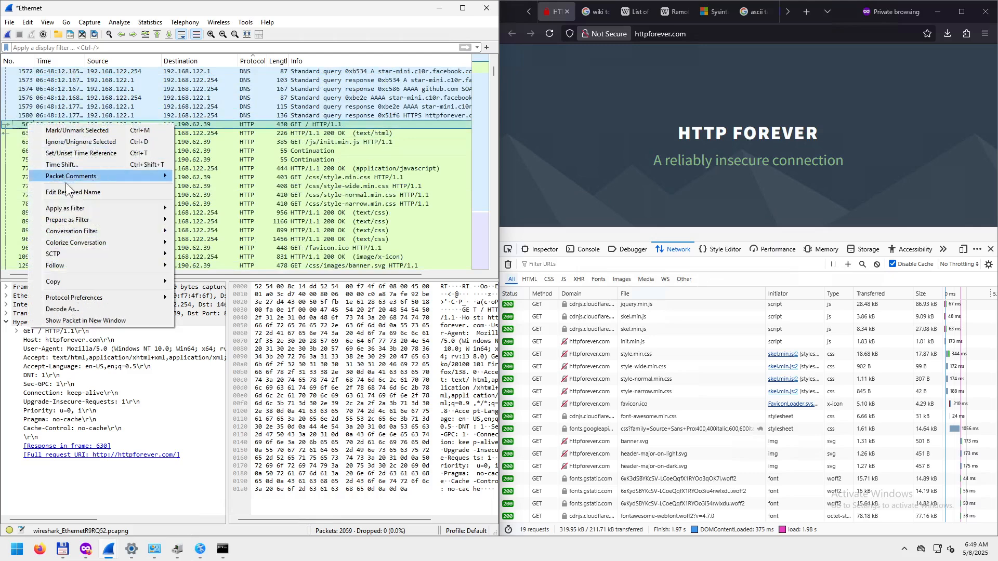
pyautogui.moveTo(98, 262)
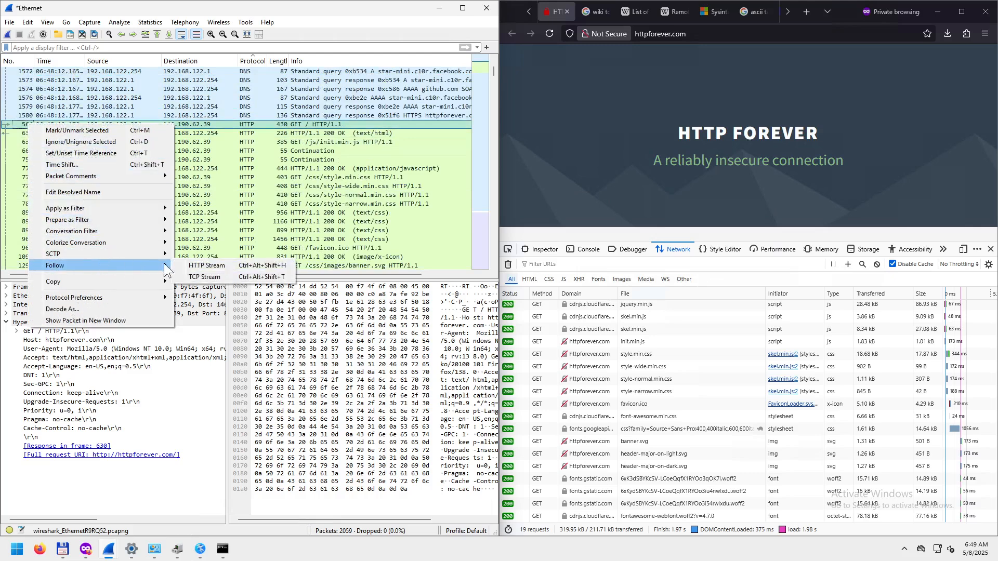
pyautogui.click(210, 275)
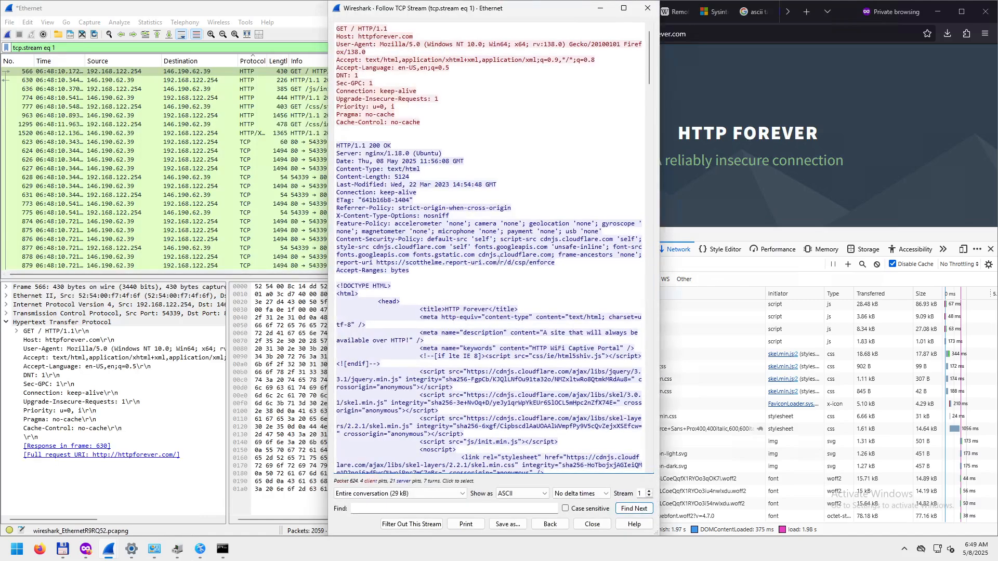
pyautogui.click(624, 7)
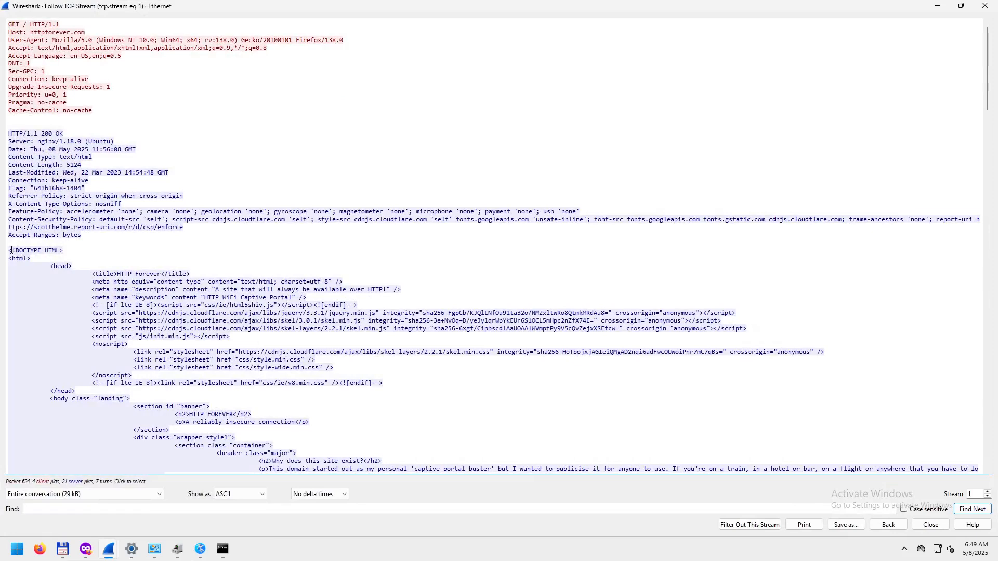
# - Highlight the uncompressed HTML body of the first response in the stream, from <!DOCTYPE HTML> through </html>
pyautogui.moveTo(11, 250); pyautogui.dragTo(226, 445)
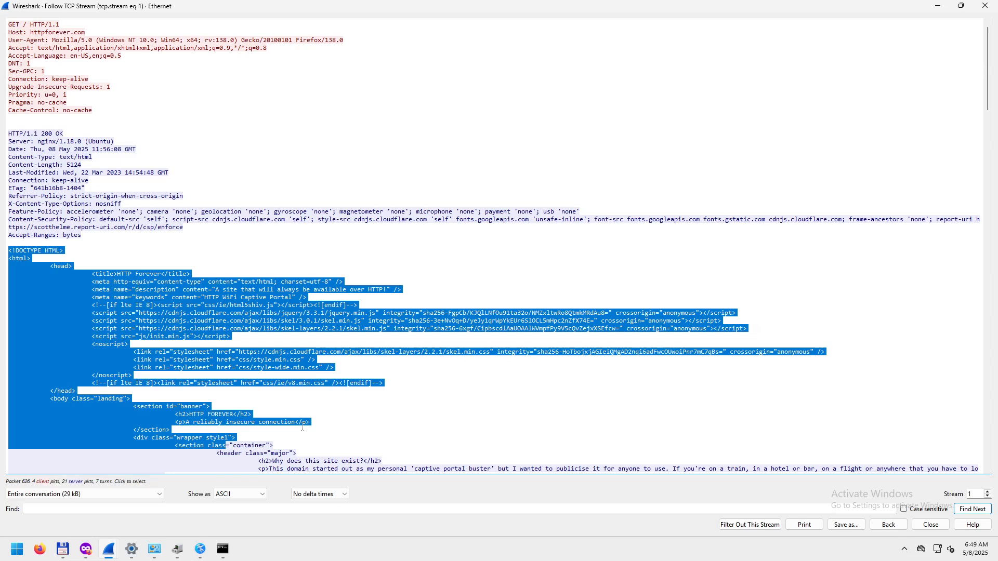
pyautogui.click(180, 375)
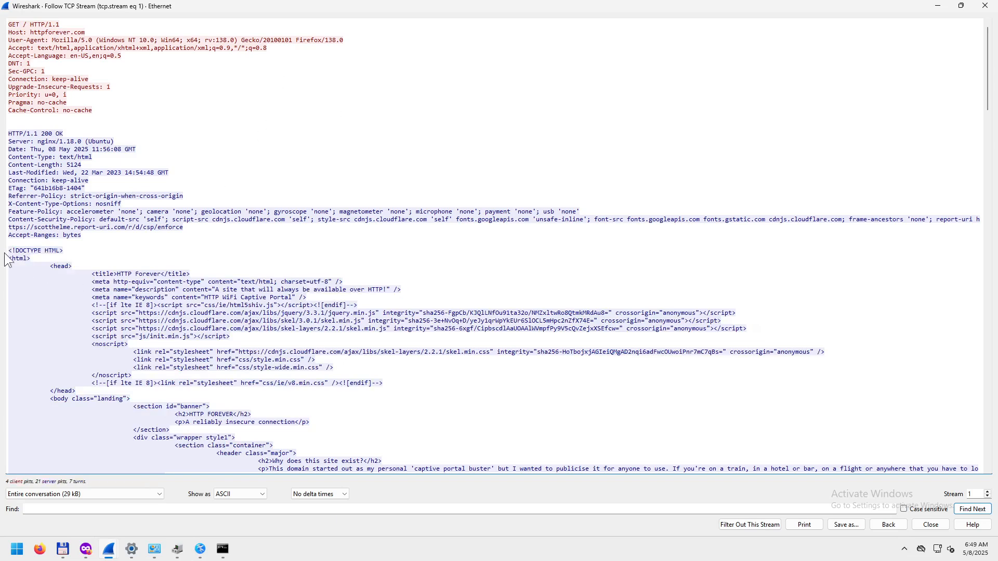
pyautogui.moveTo(9, 250); pyautogui.dragTo(22, 261)
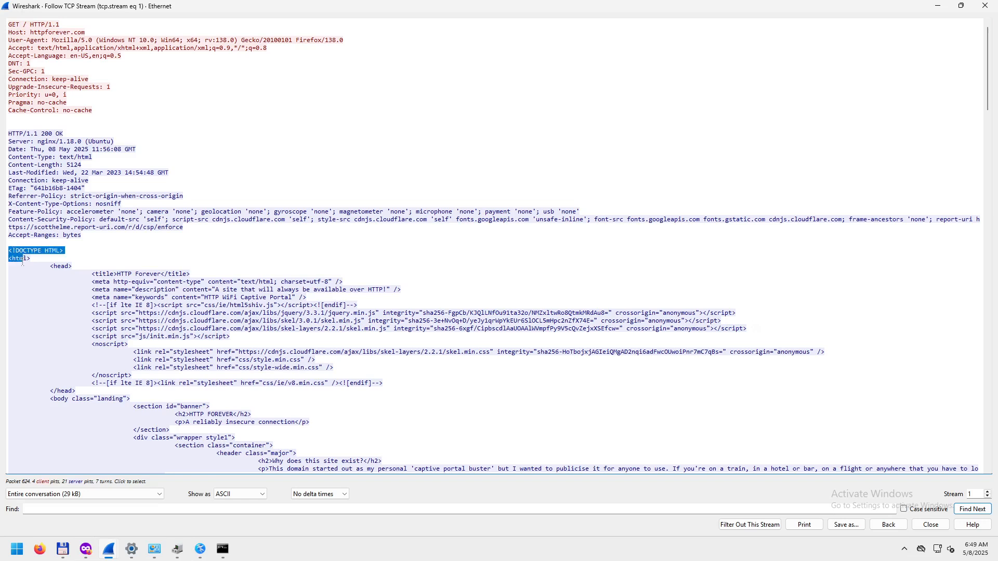
pyautogui.moveTo(83, 235); pyautogui.dragTo(50, 289)
pyautogui.scroll(-10, 99, 322)
pyautogui.scroll(-20, 99, 322)
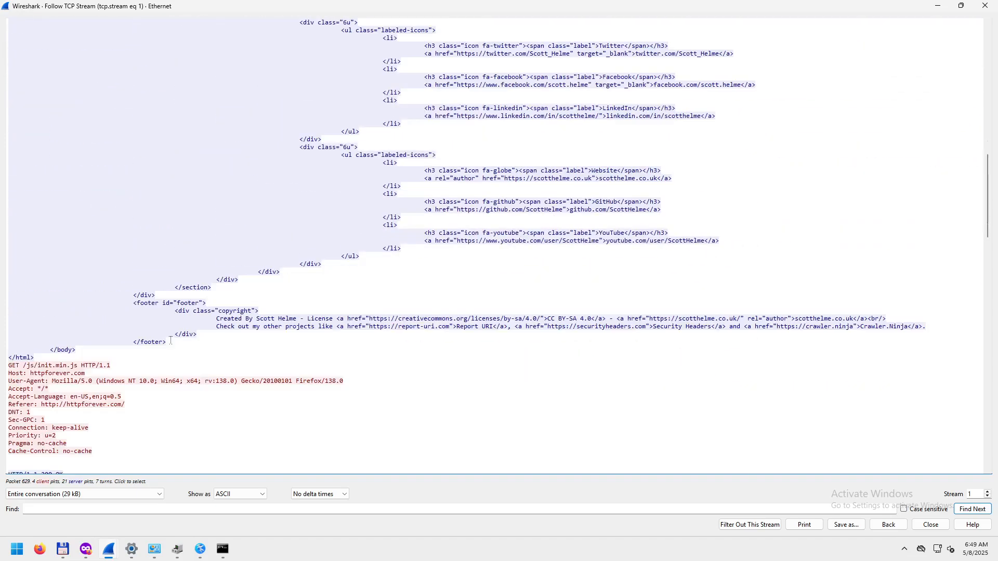
pyautogui.moveTo(43, 341); pyautogui.dragTo(39, 334)
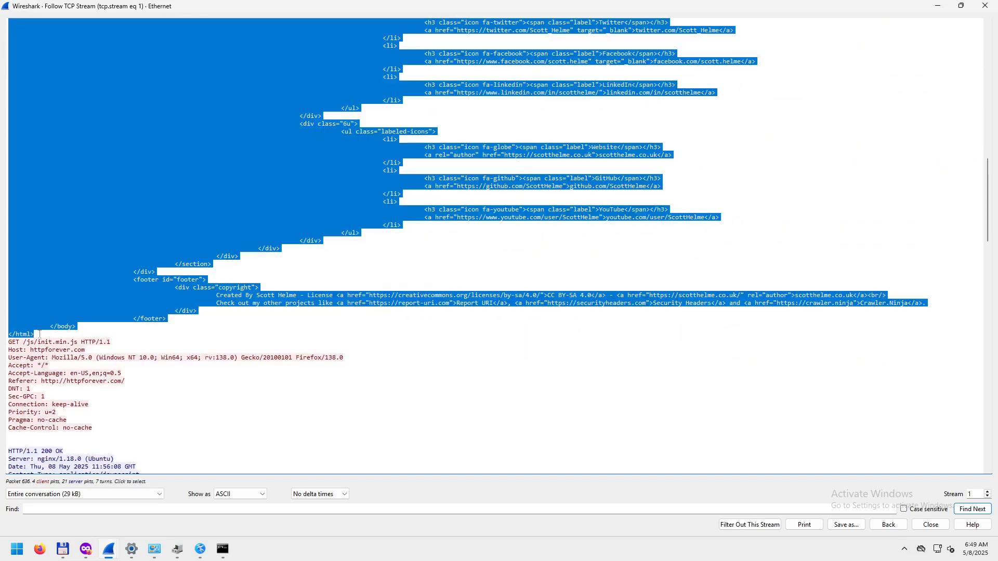
# - Switch to the Firefox private window and search the web for "wiki gzip" in a new tab
pyautogui.scroll(20, 219, 277)
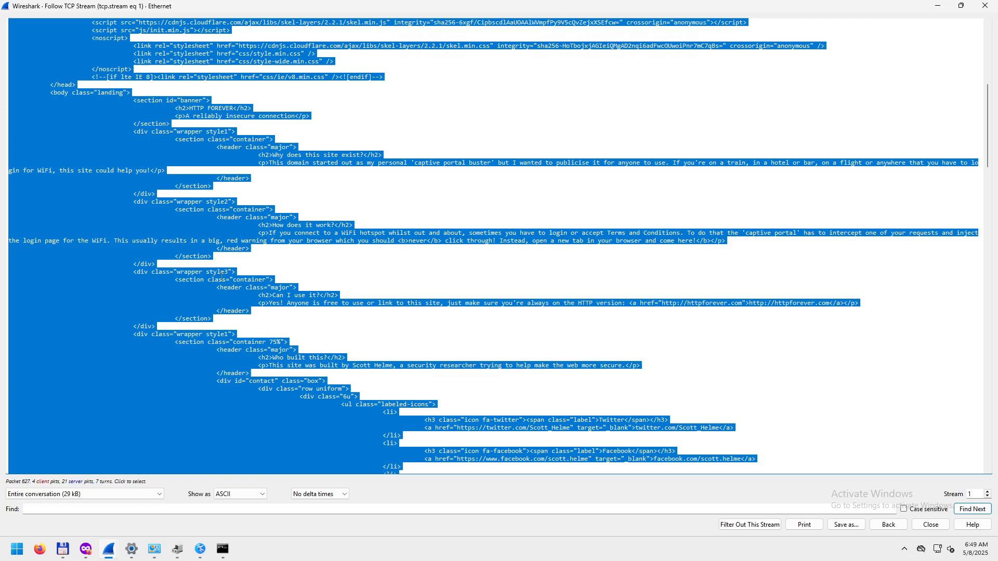
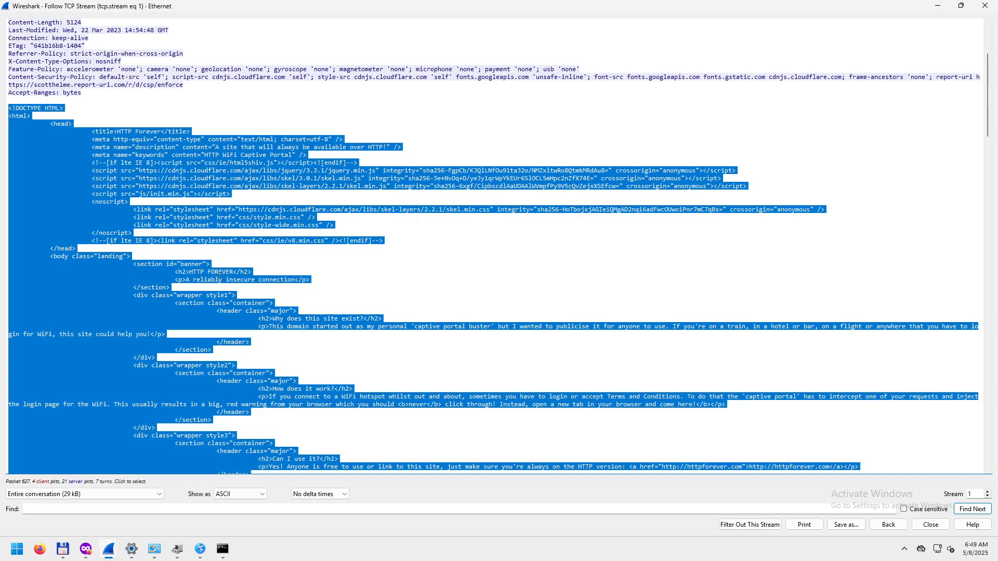
pyautogui.click(86, 549)
pyautogui.hotkey('ctrl', 't')
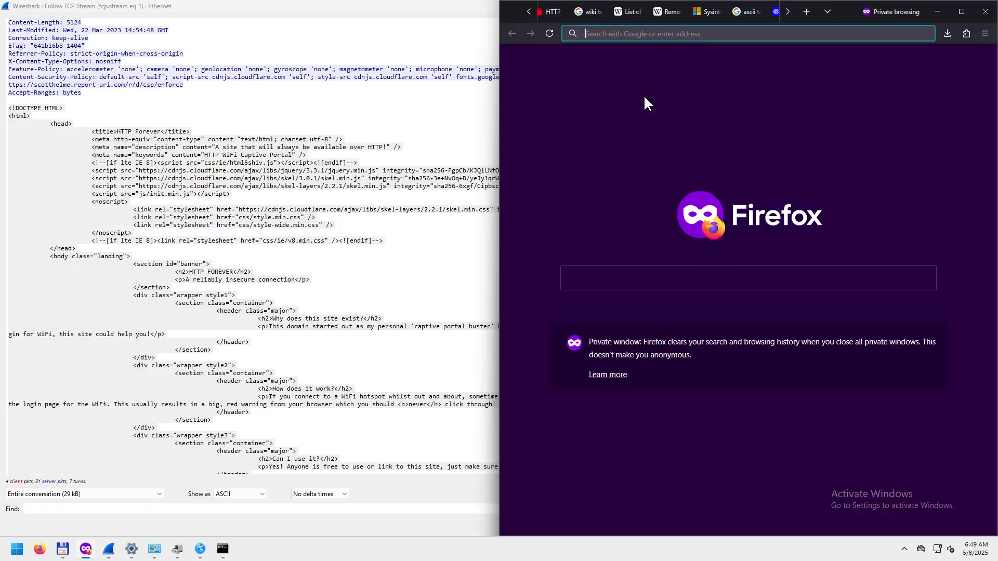
pyautogui.write('wiki gzip')
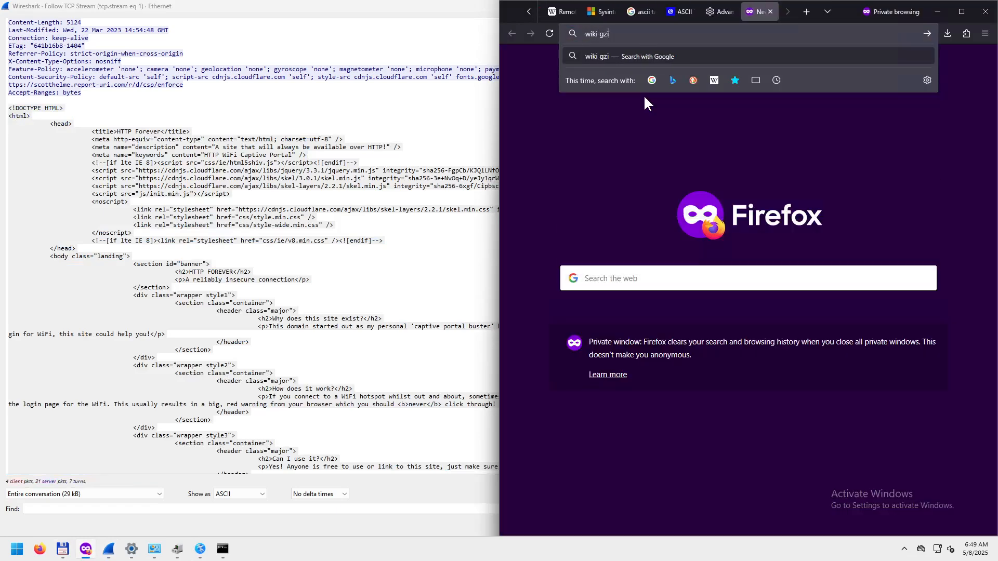
pyautogui.press('Return')
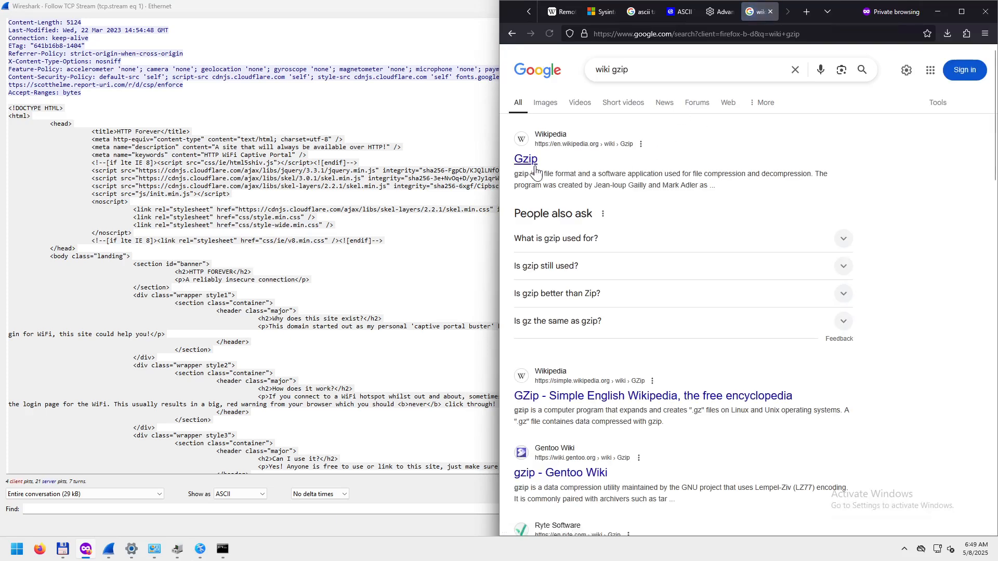
# - Open Wikipedia's Gzip article from the search results in a new tab and read its introduction on compression and decompression
pyautogui.rightClick(533, 161)
pyautogui.click(556, 171)
pyautogui.click(762, 13)
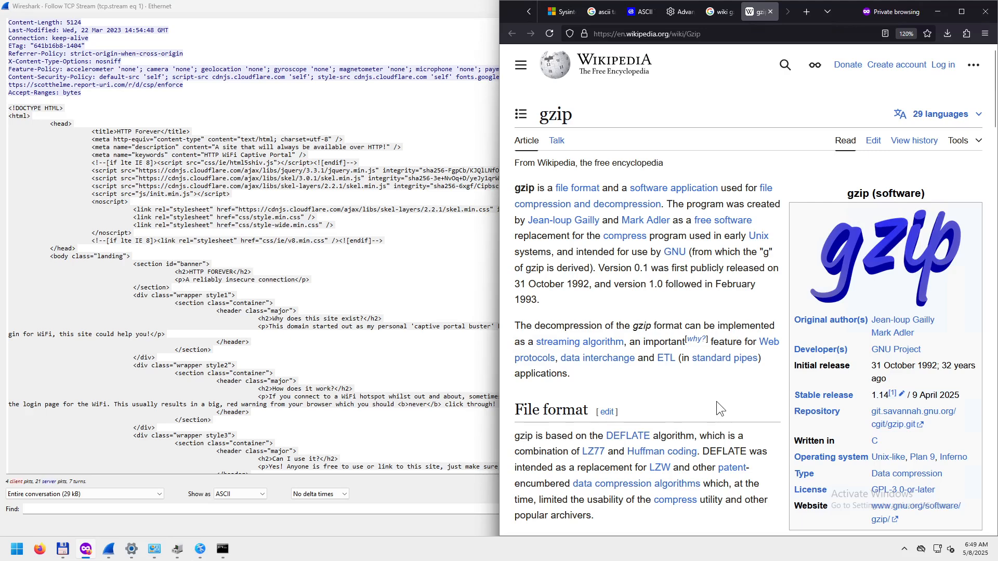
pyautogui.scroll(-4, 717, 401)
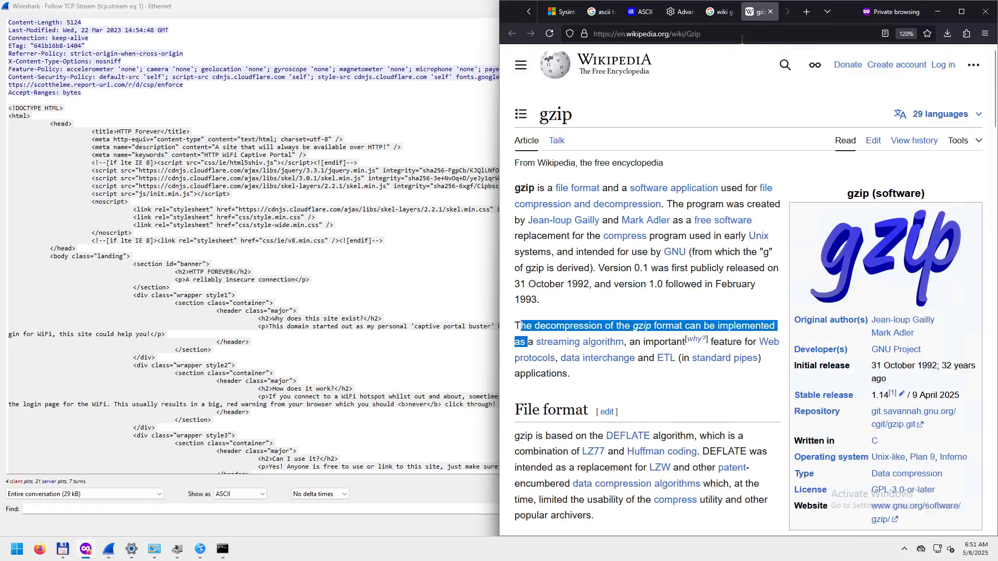
# - Close the gzip article and search results tabs, then return to Wireshark's followed TCP stream and clear the HTML body selection
pyautogui.middleClick(753, 14)
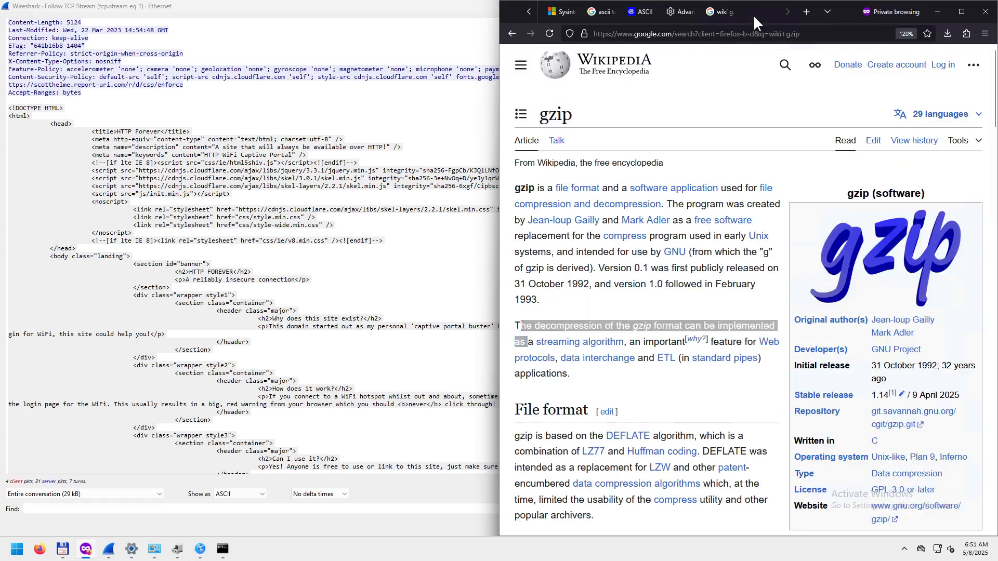
pyautogui.middleClick(757, 12)
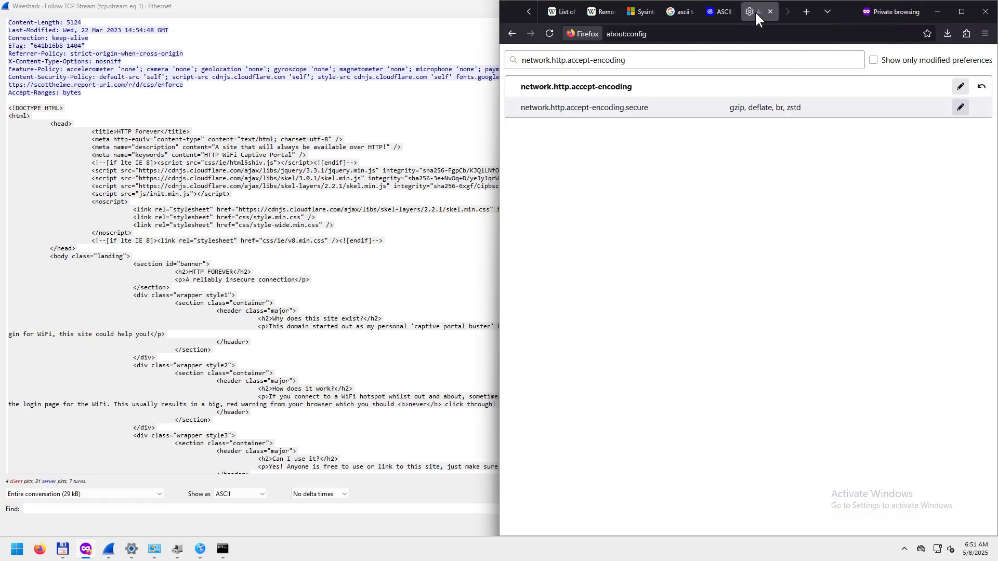
pyautogui.click(447, 321)
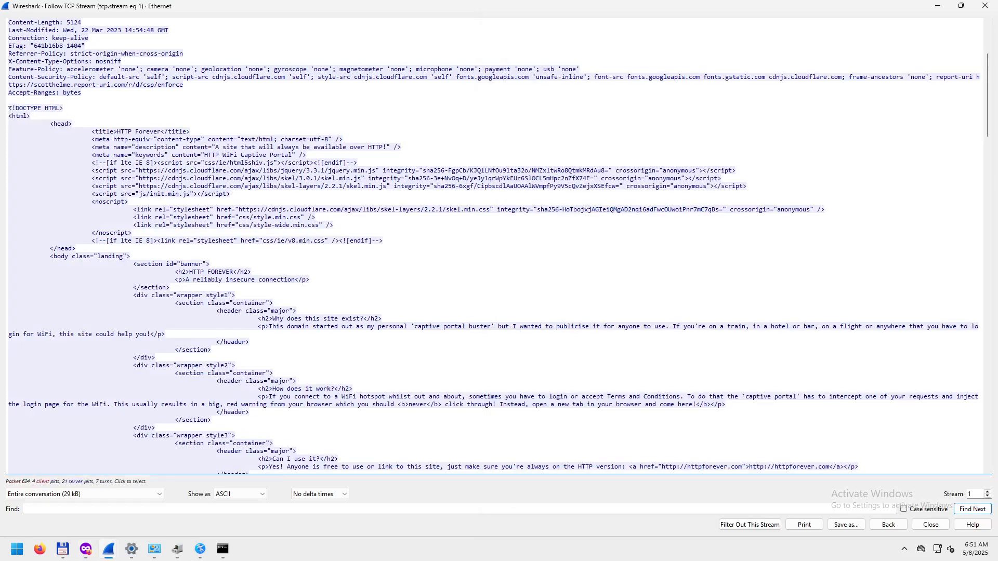
# - Examine the first response's HTML body and its Server, Date and HTTP status lines in the followed TCP stream
pyautogui.moveTo(8, 108); pyautogui.dragTo(288, 468)
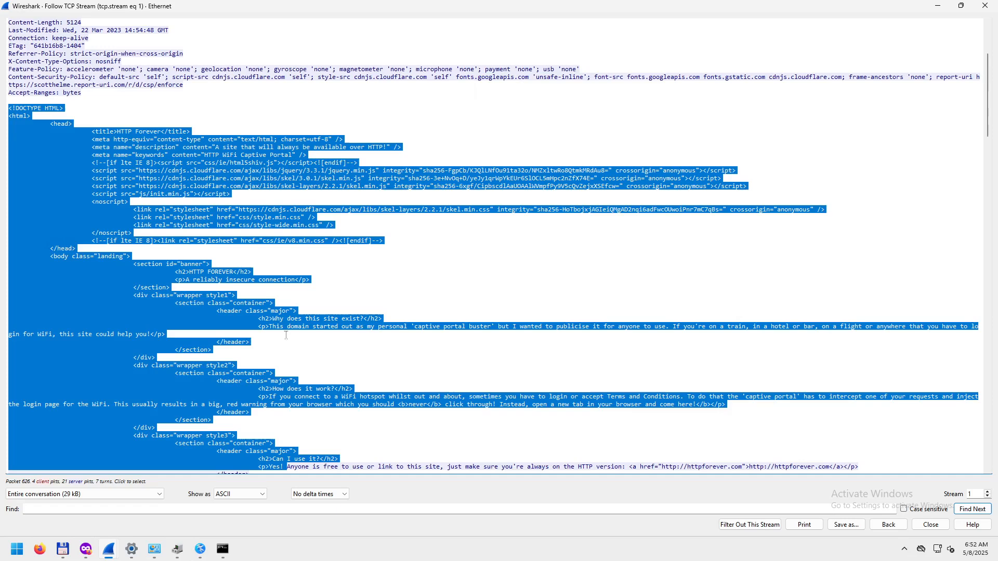
pyautogui.scroll(3, 286, 335)
pyautogui.moveTo(81, 165); pyautogui.dragTo(128, 69)
pyautogui.click(21, 70)
pyautogui.click(45, 97)
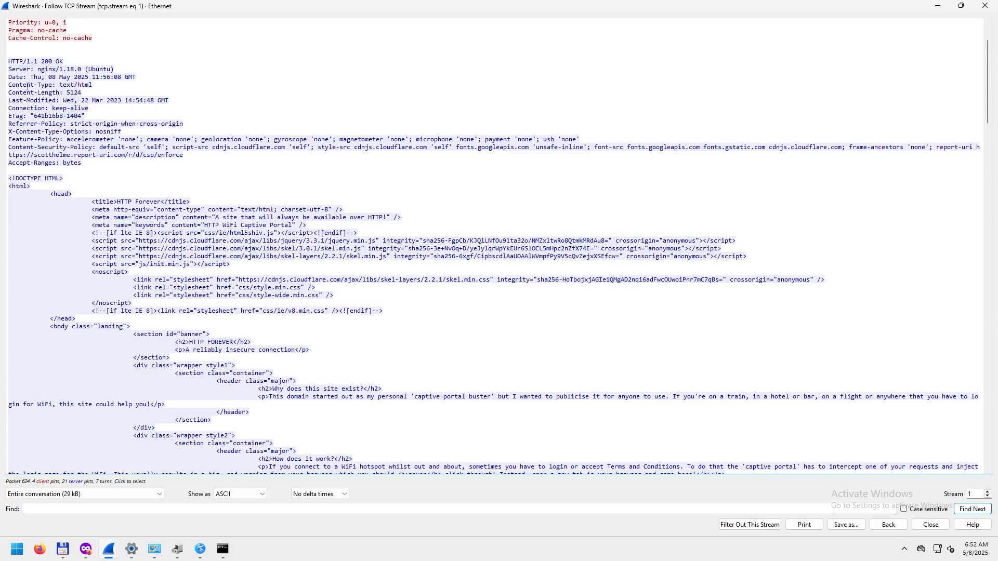
pyautogui.moveTo(27, 69); pyautogui.dragTo(124, 69)
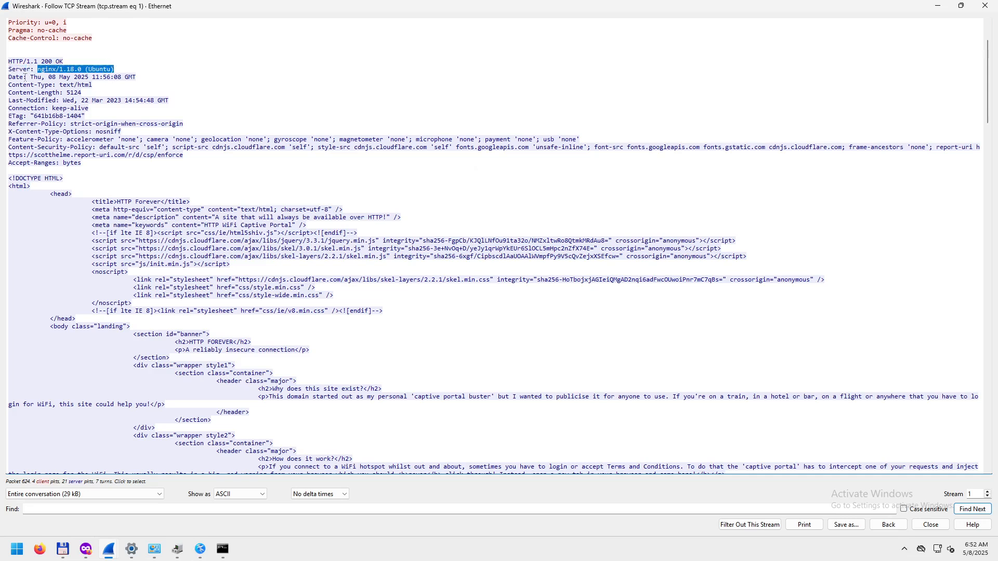
pyautogui.moveTo(25, 76); pyautogui.dragTo(32, 77)
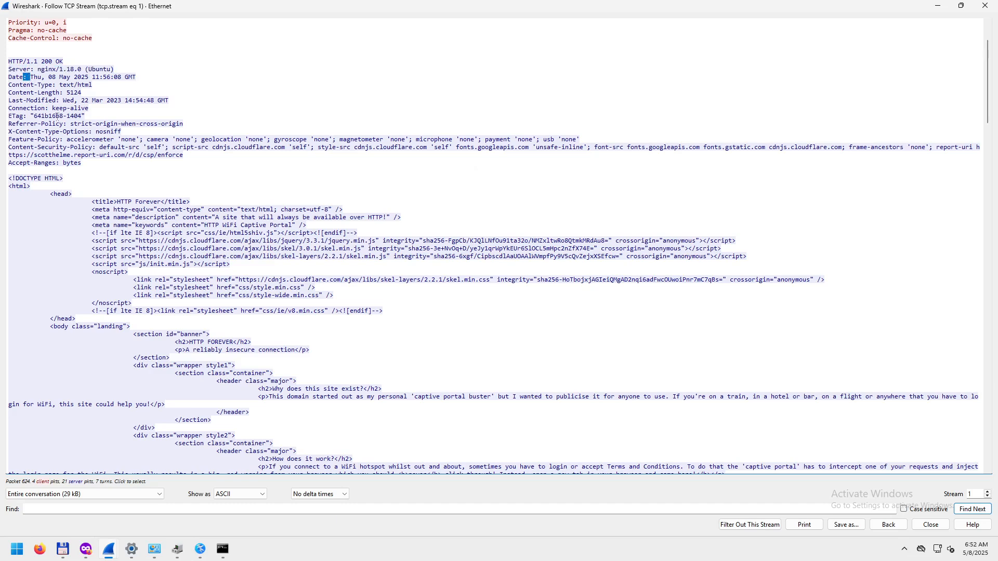
pyautogui.click(31, 77)
pyautogui.moveTo(28, 77); pyautogui.dragTo(30, 77)
pyautogui.moveTo(63, 62); pyautogui.dragTo(7, 61)
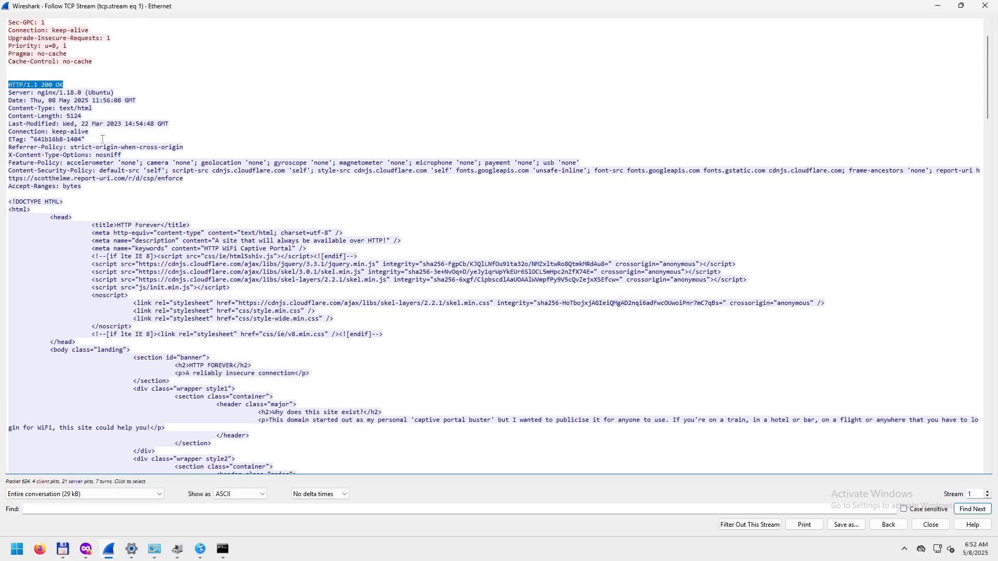
# - Highlight the 200 OK status code, the header block and the HTML body of the first response in turn
pyautogui.scroll(2, 97, 176)
pyautogui.scroll(1, 96, 175)
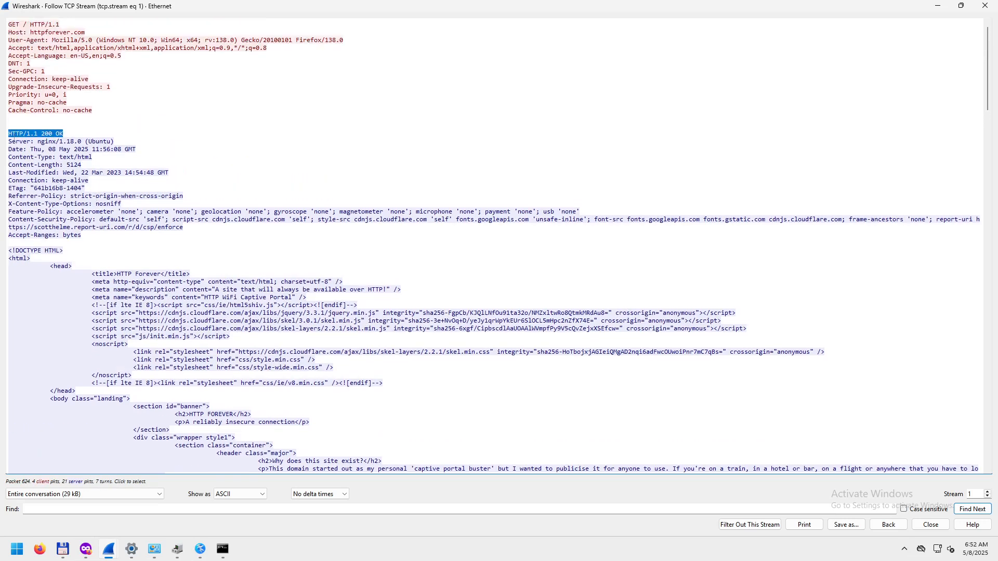
pyautogui.click(43, 133)
pyautogui.doubleClick(44, 133)
pyautogui.doubleClick(60, 134)
pyautogui.doubleClick(46, 133)
pyautogui.moveTo(56, 133); pyautogui.dragTo(61, 132)
pyautogui.moveTo(10, 141); pyautogui.dragTo(85, 212)
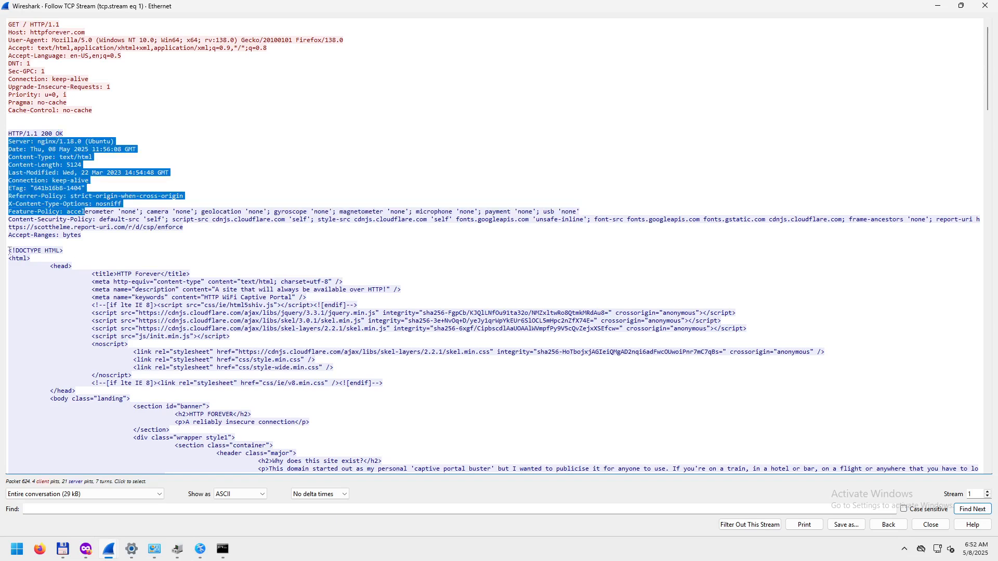
pyautogui.moveTo(9, 251); pyautogui.dragTo(208, 473)
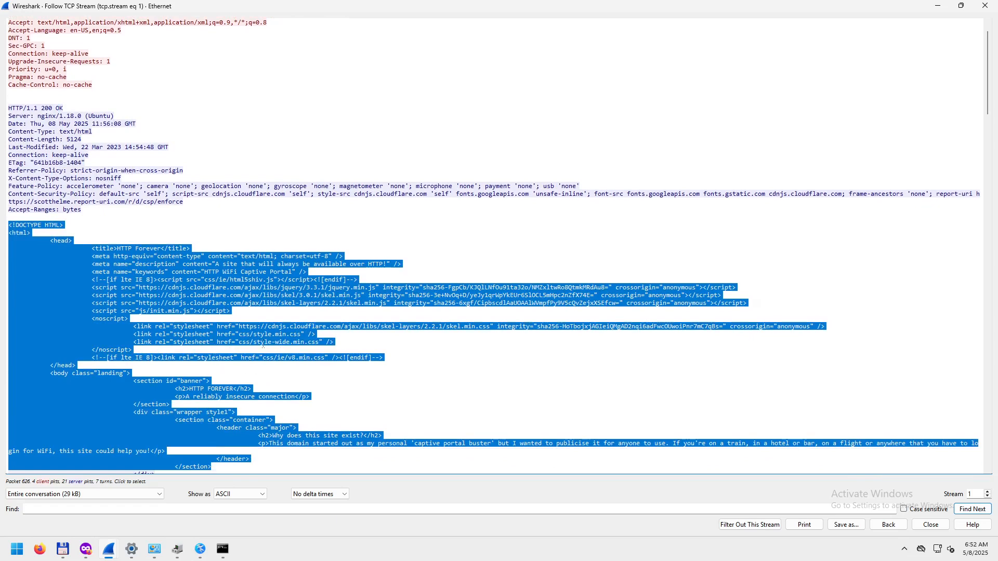
# - Switch to Firefox, view the page source of the HTTP Forever page for comparison, and close the source tab
pyautogui.click(86, 549)
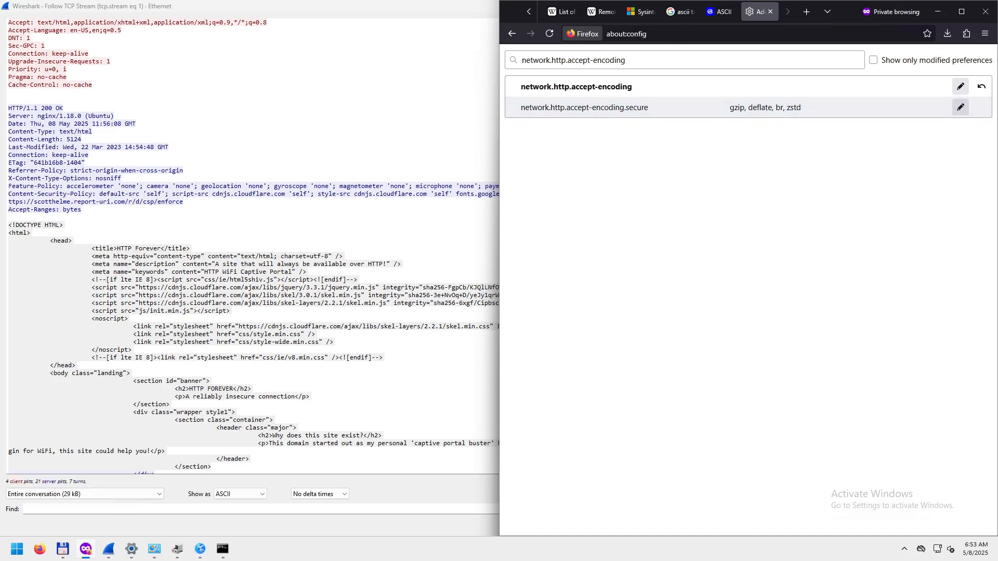
pyautogui.click(827, 11)
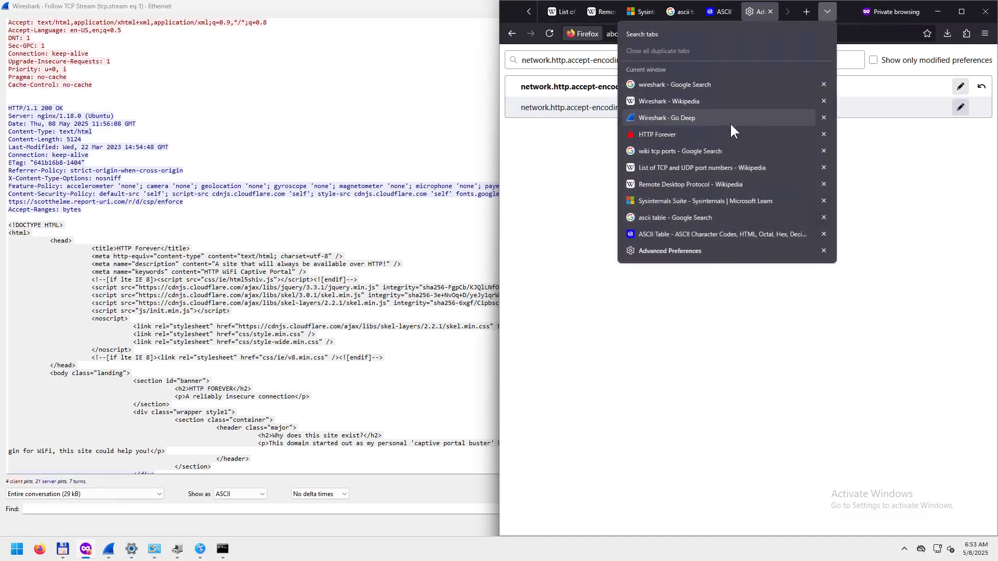
pyautogui.click(698, 134)
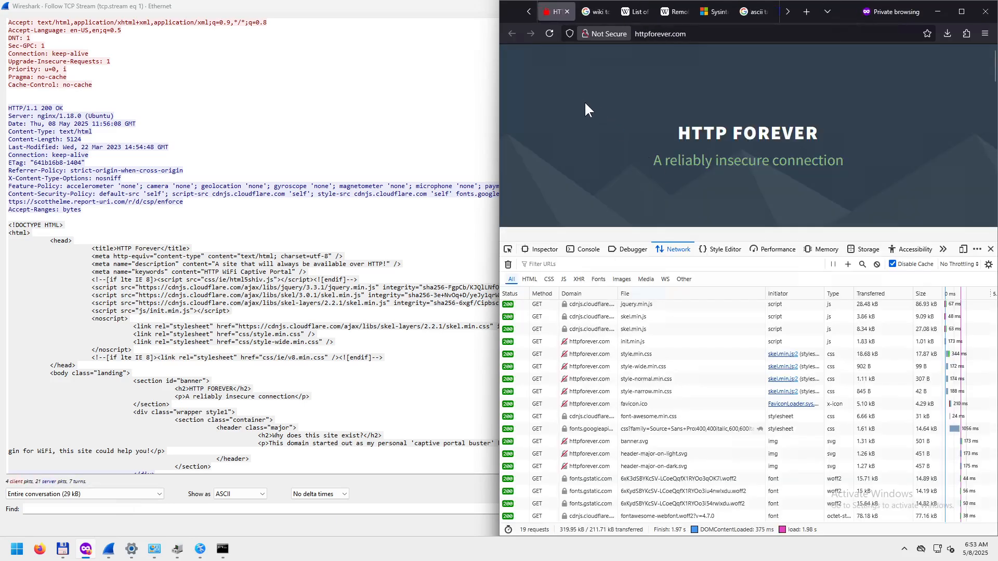
pyautogui.rightClick(568, 98)
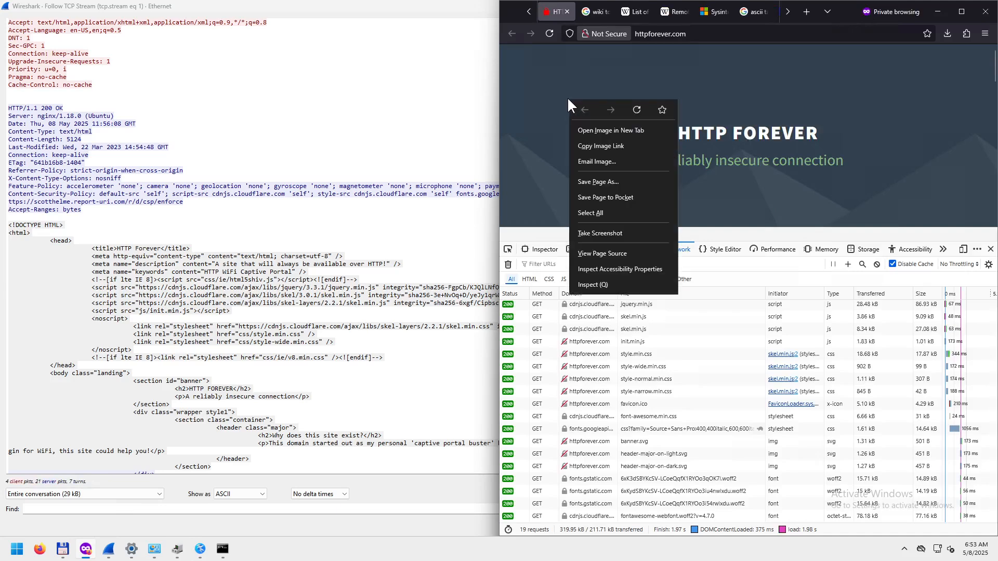
pyautogui.click(607, 253)
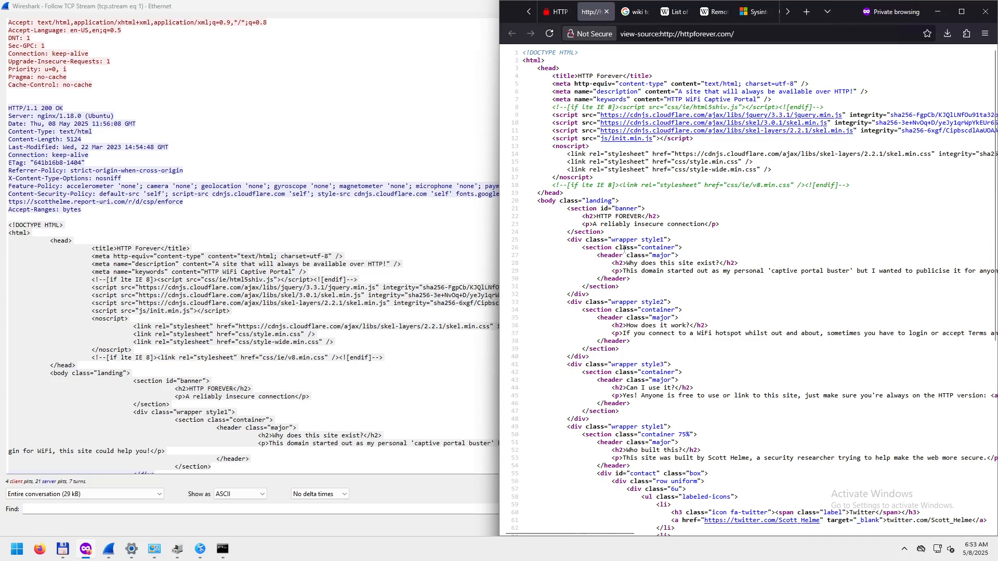
pyautogui.click(606, 12)
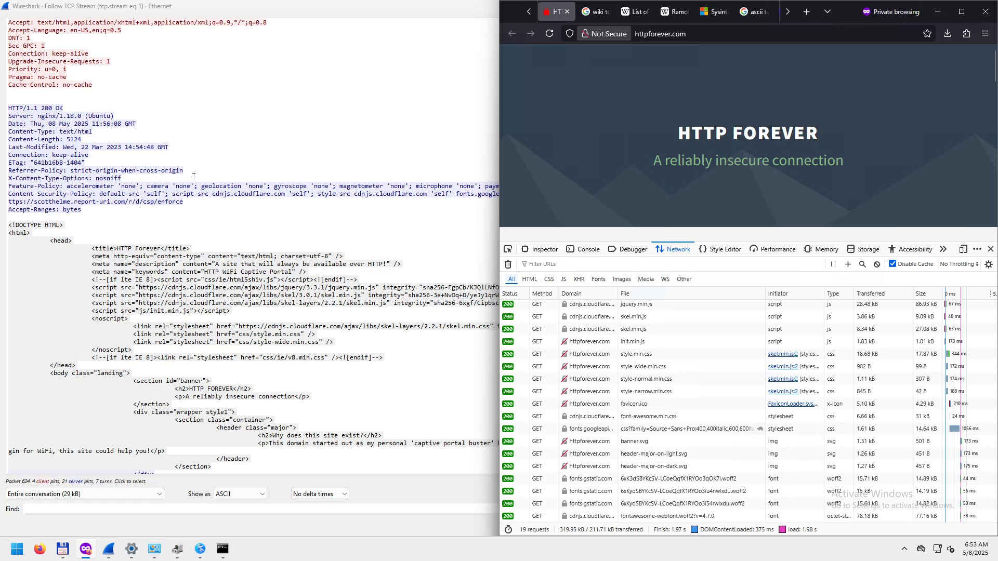
# - Return to the maximized Wireshark stream window and examine the Content-Type, Content-Length, Server, Date, Last-Modified and ETag response headers
pyautogui.press('super+Up')
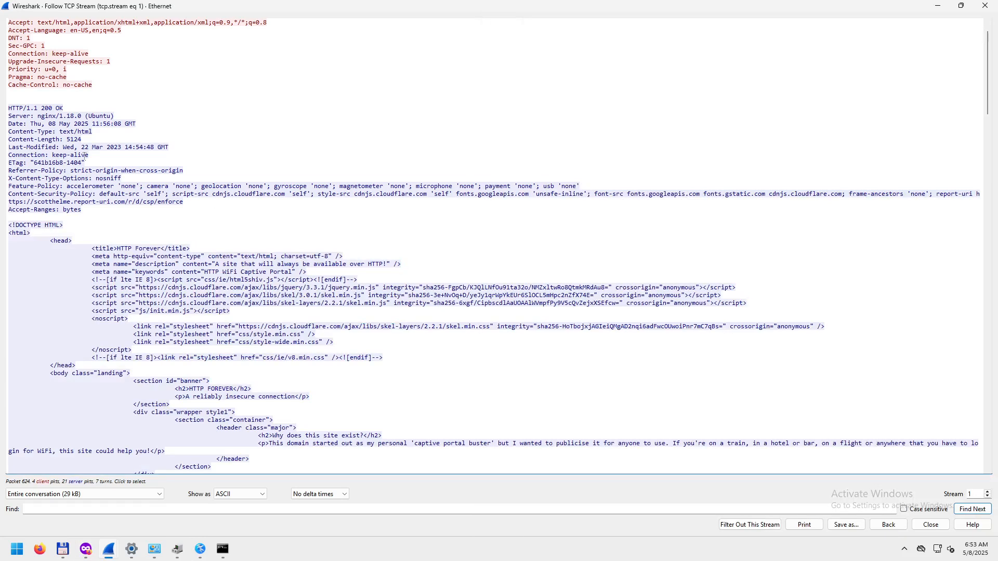
pyautogui.moveTo(93, 131); pyautogui.dragTo(8, 130)
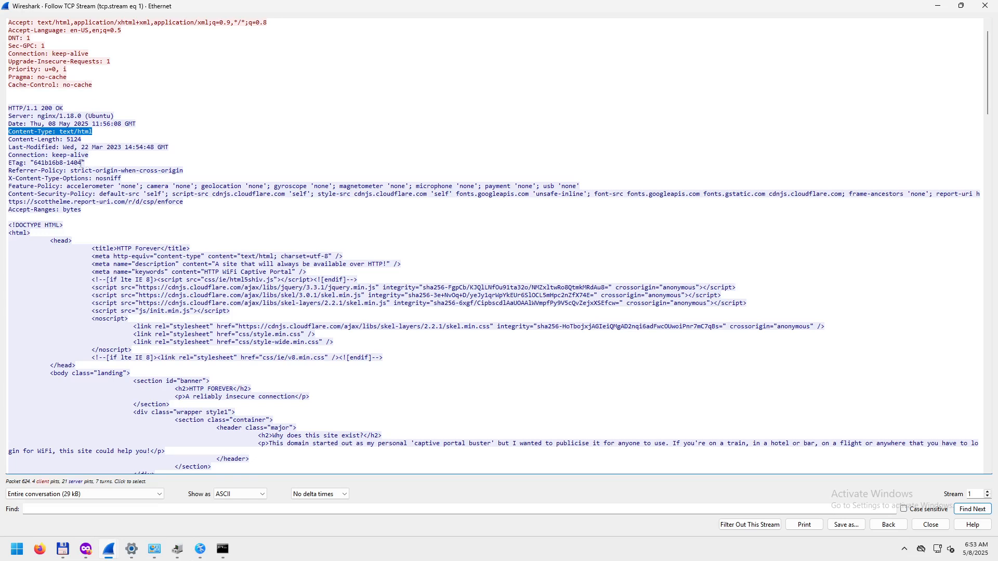
pyautogui.moveTo(85, 139); pyautogui.dragTo(8, 139)
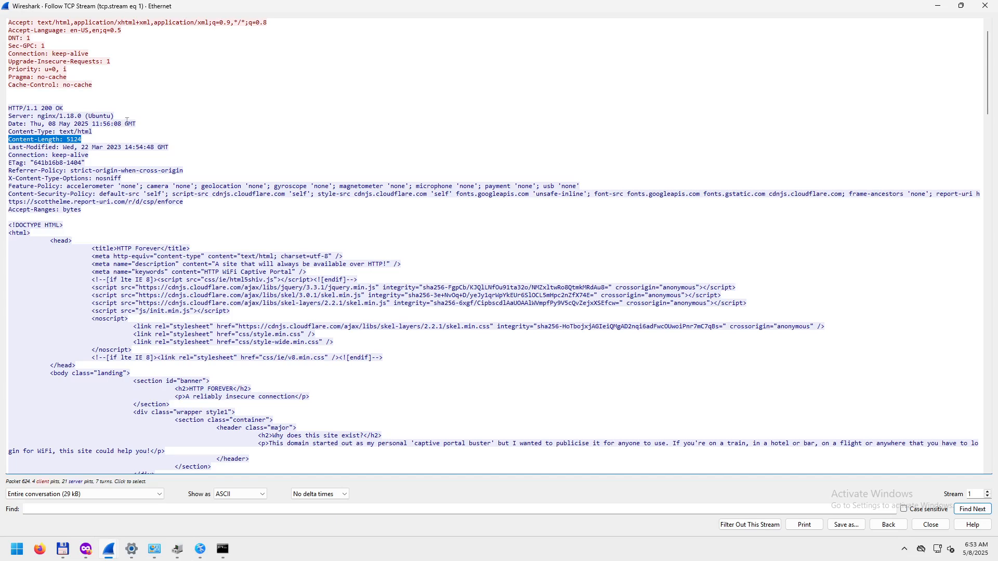
pyautogui.moveTo(107, 124); pyautogui.dragTo(7, 116)
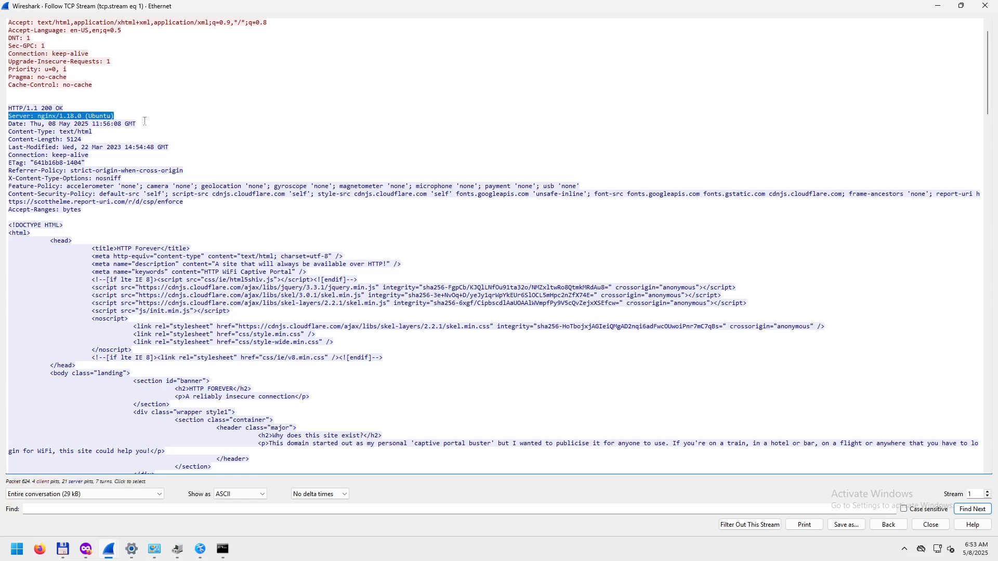
pyautogui.moveTo(136, 123); pyautogui.dragTo(8, 124)
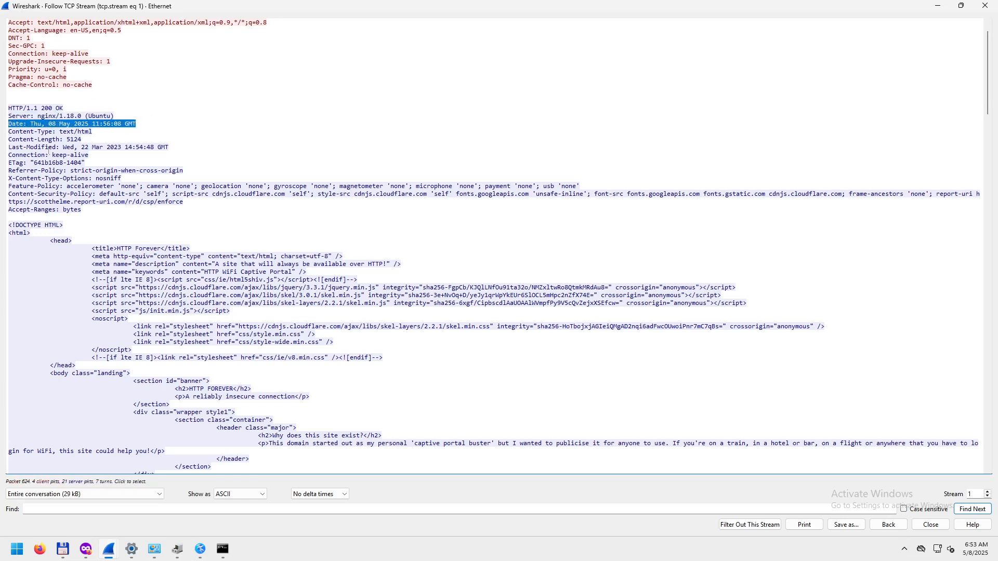
pyautogui.moveTo(170, 147); pyautogui.dragTo(8, 146)
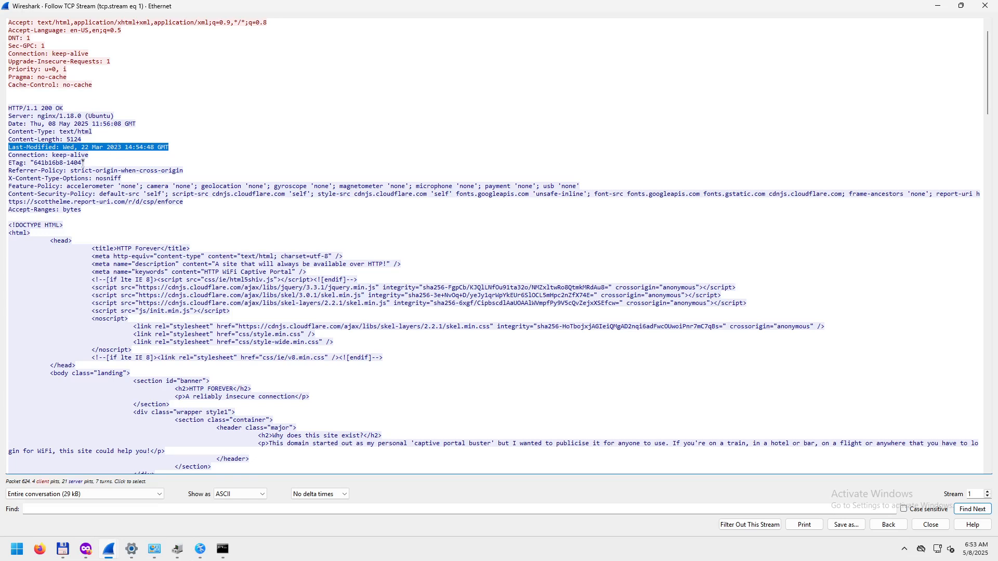
pyautogui.moveTo(82, 163); pyautogui.dragTo(9, 163)
pyautogui.click(77, 179)
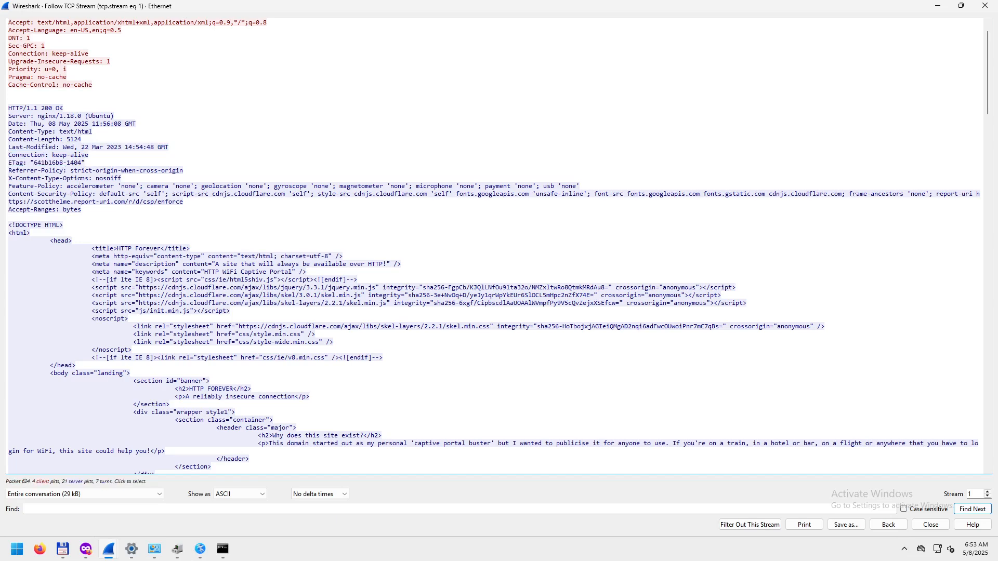
# - Examine the HTML head for the jQuery, skel and init script references and the linked stylesheets
pyautogui.scroll(-12, 103, 209)
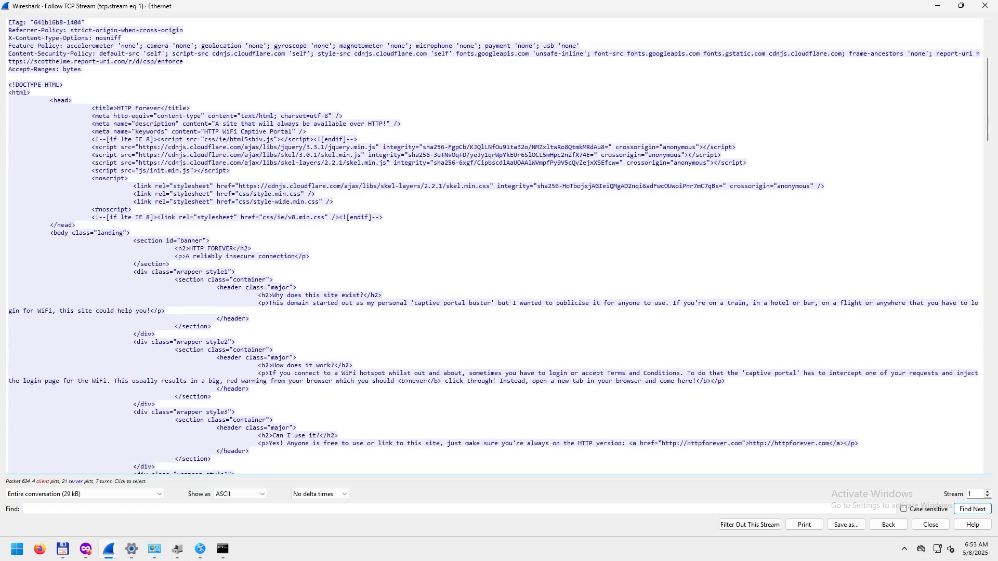
pyautogui.scroll(-3, 96, 214)
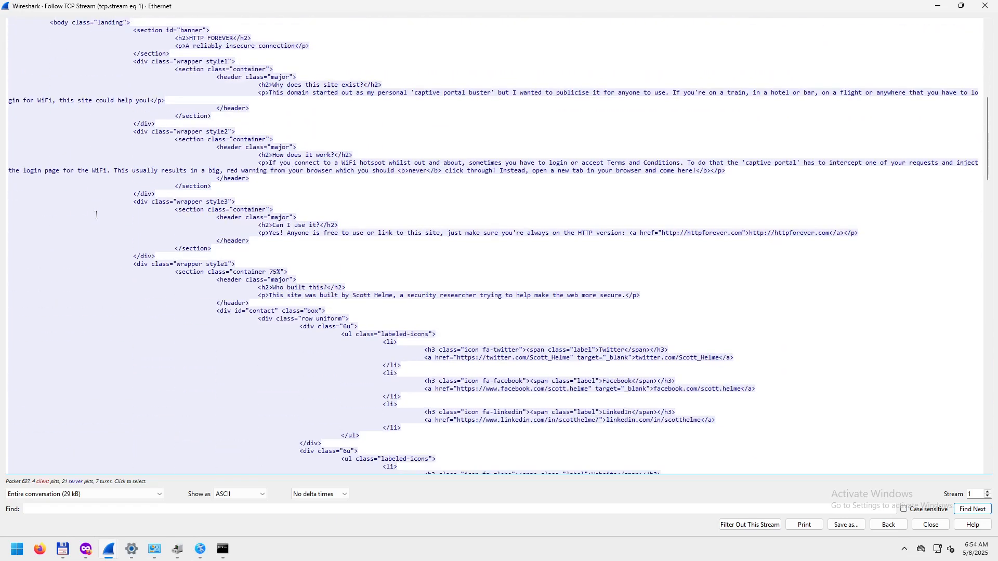
pyautogui.scroll(5, 97, 214)
pyautogui.scroll(4, 96, 215)
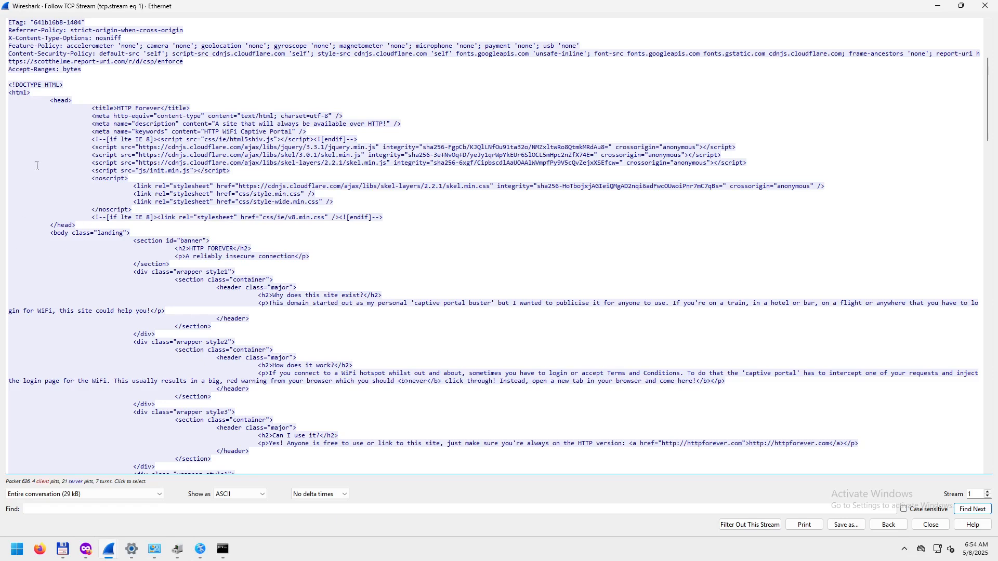
pyautogui.moveTo(8, 84); pyautogui.dragTo(156, 221)
pyautogui.click(198, 241)
pyautogui.moveTo(328, 147); pyautogui.dragTo(375, 147)
pyautogui.moveTo(139, 148); pyautogui.dragTo(329, 148)
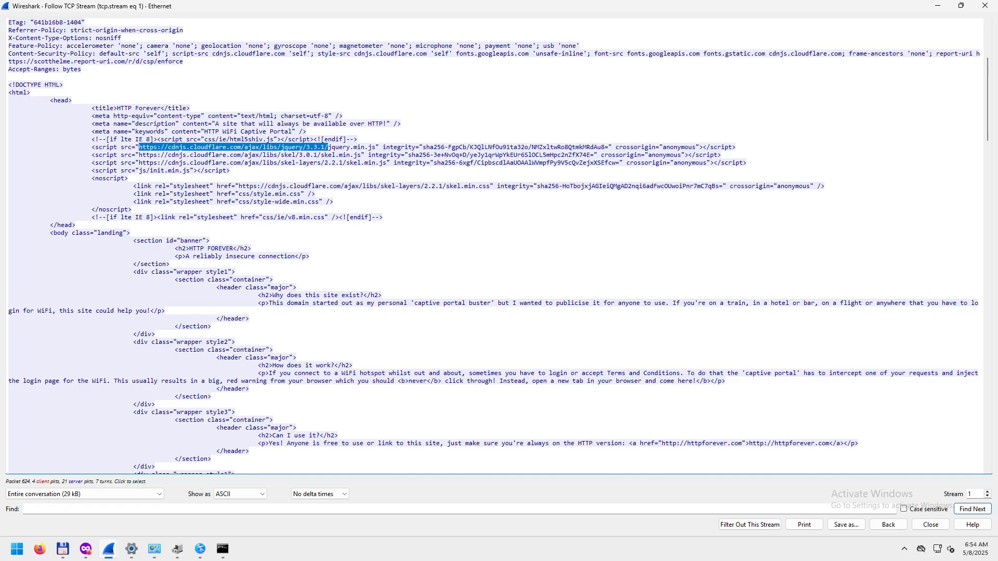
pyautogui.moveTo(42, 85); pyautogui.dragTo(208, 288)
pyautogui.click(323, 163)
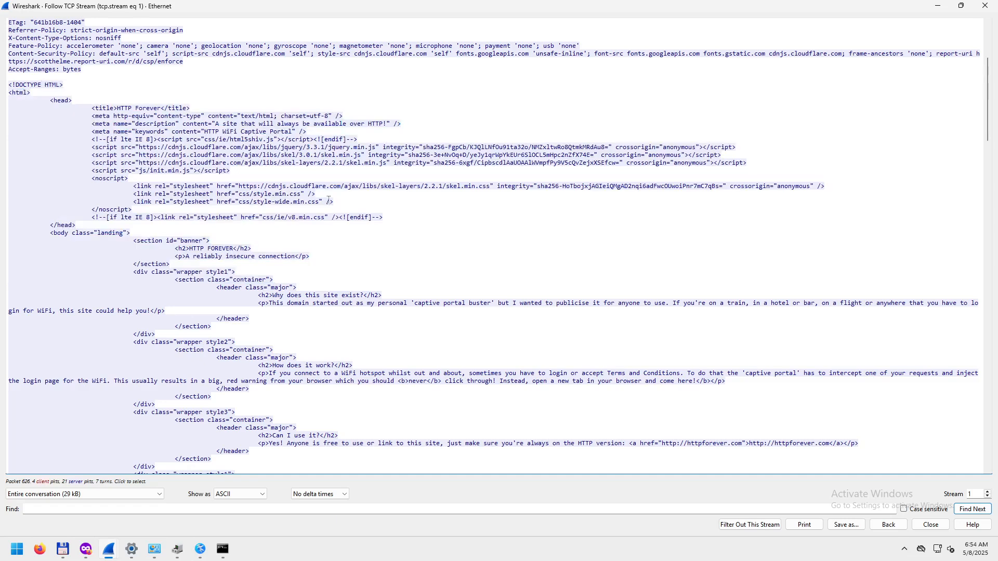
pyautogui.moveTo(320, 155); pyautogui.dragTo(384, 163)
pyautogui.moveTo(150, 171); pyautogui.dragTo(189, 172)
pyautogui.moveTo(453, 186); pyautogui.dragTo(492, 185)
pyautogui.moveTo(258, 194); pyautogui.dragTo(309, 217)
pyautogui.click(343, 237)
# - Find the end of the HTML response and highlight the following GET request for /js/init.min.js
pyautogui.scroll(-7, 307, 322)
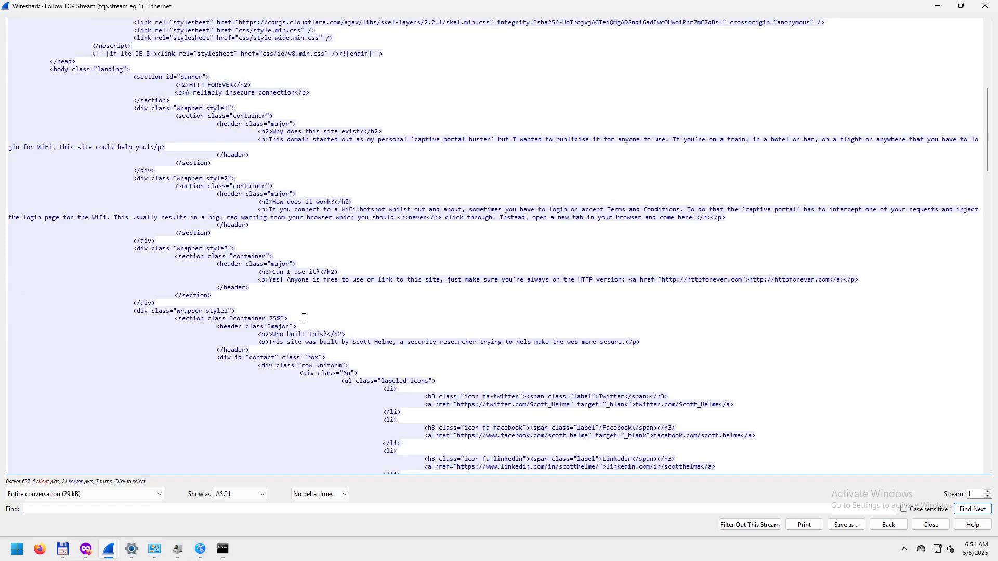
pyautogui.scroll(-3, 275, 426)
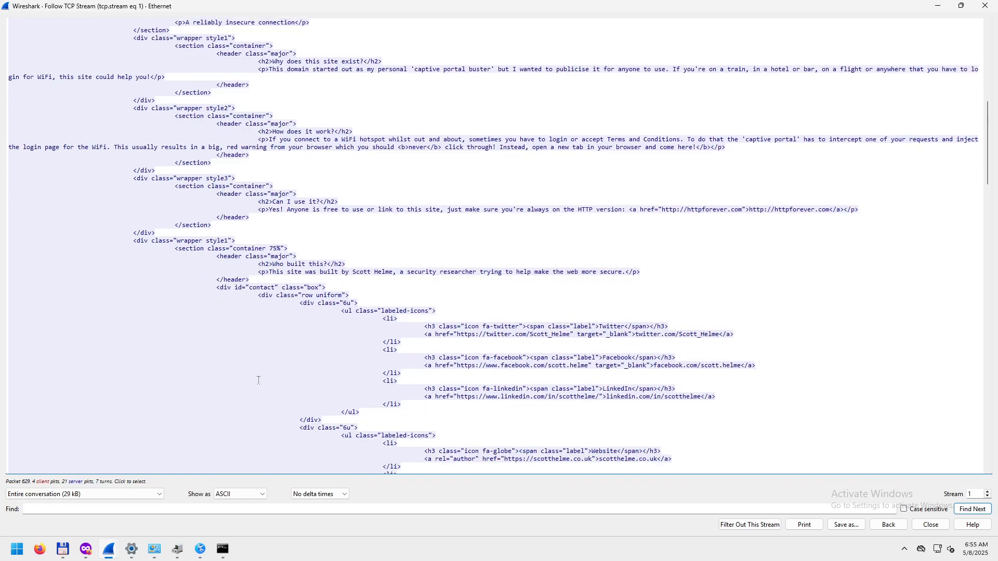
pyautogui.scroll(-9, 260, 377)
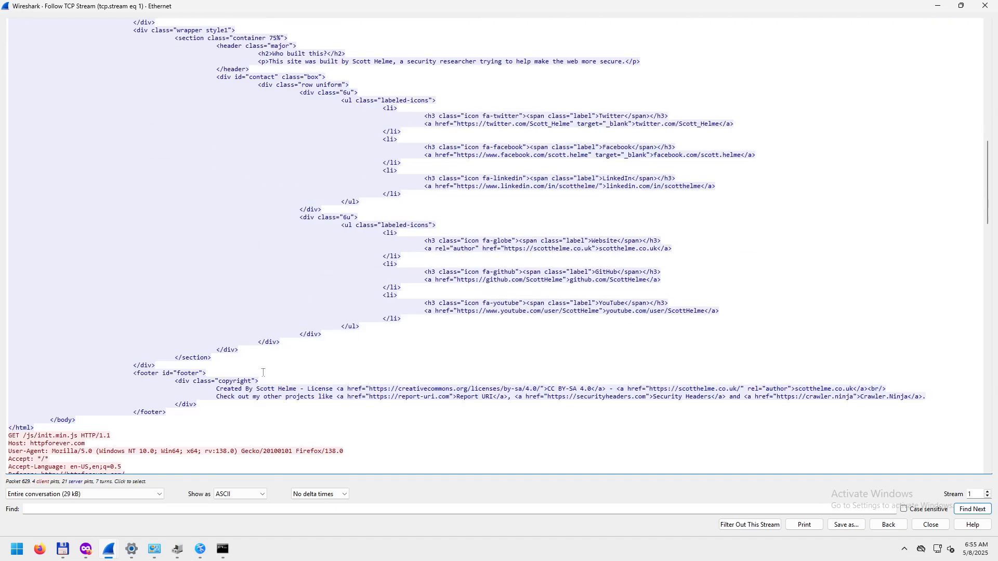
pyautogui.scroll(-8, 260, 374)
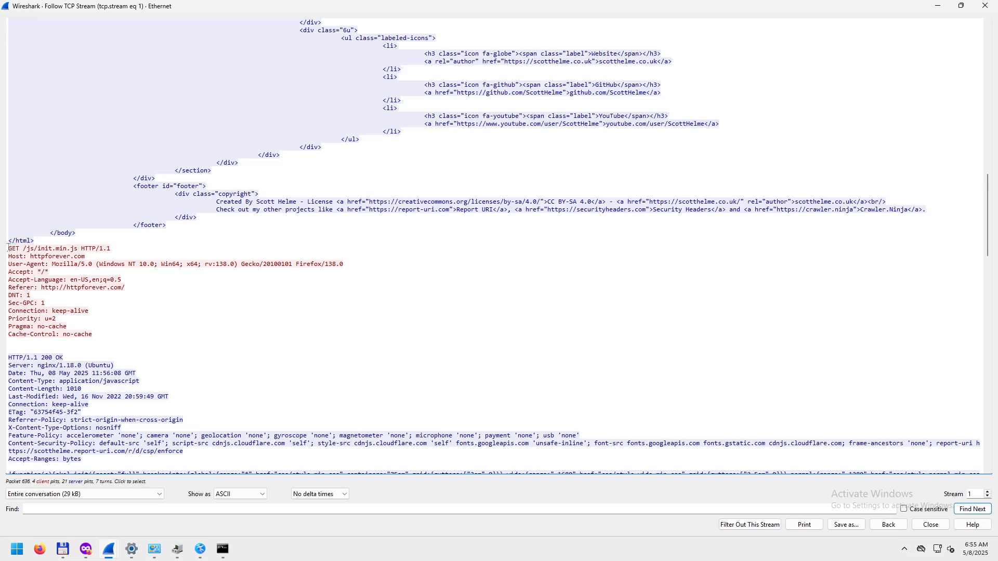
pyautogui.moveTo(8, 248); pyautogui.dragTo(79, 248)
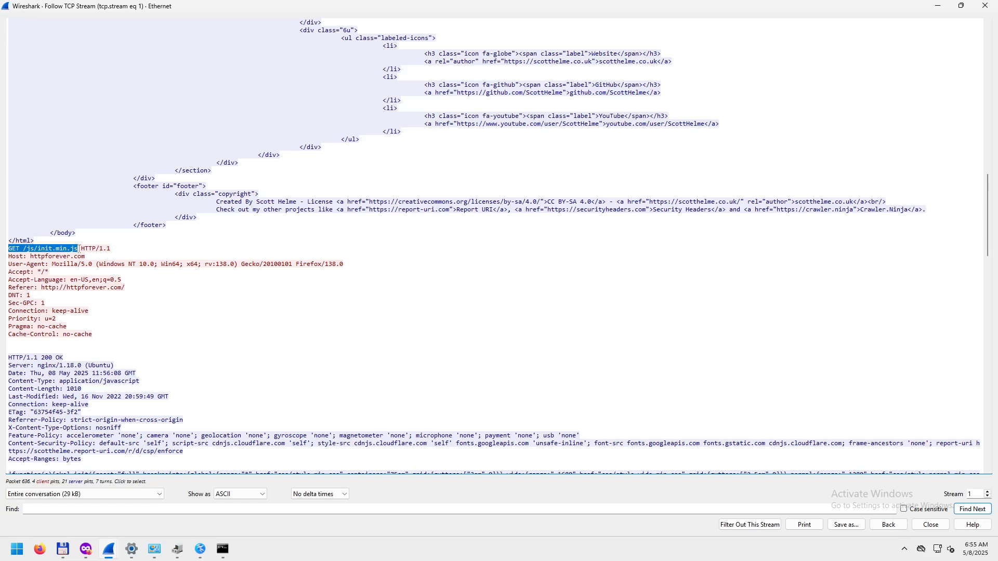
pyautogui.click(21, 248)
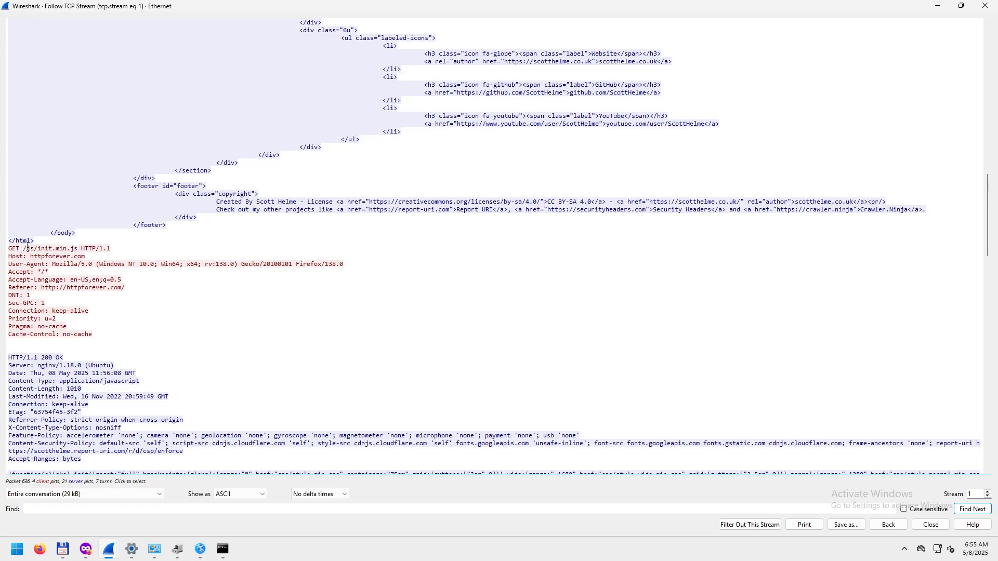
pyautogui.moveTo(23, 249); pyautogui.dragTo(79, 248)
# - Go back to the first response's headers and the HTML head that references js/init.min.js
pyautogui.scroll(20, 242, 294)
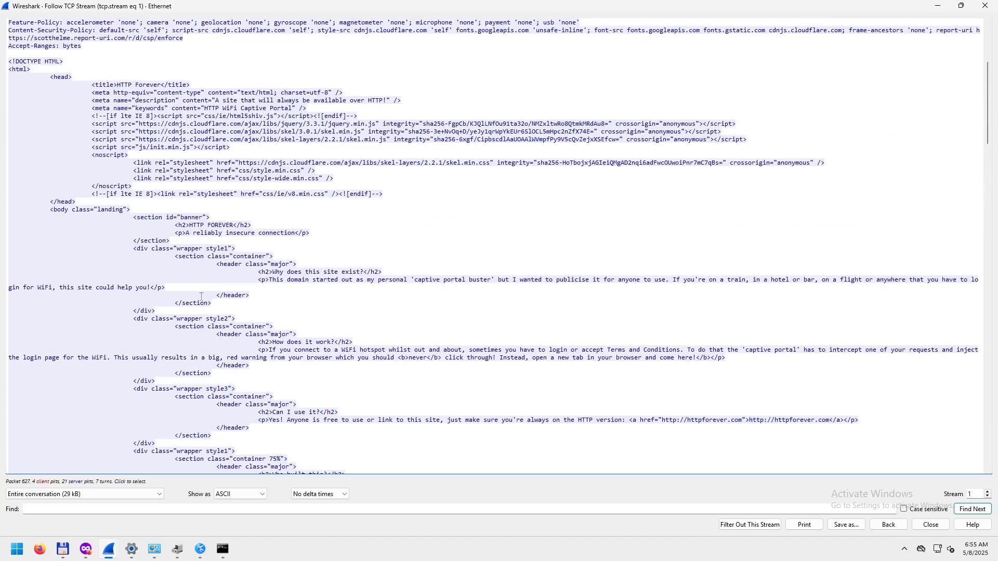
pyautogui.scroll(3, 201, 296)
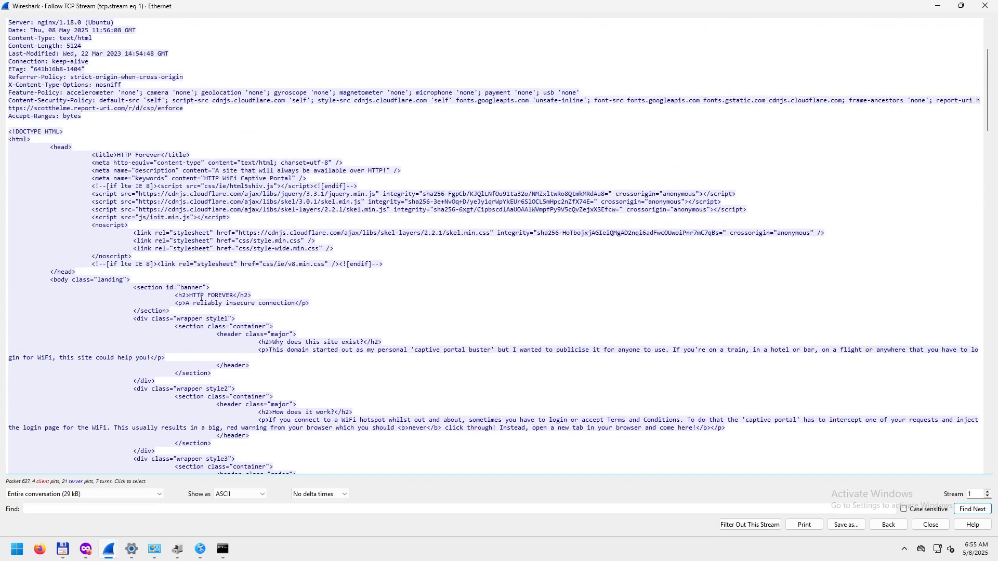
pyautogui.scroll(2, 201, 296)
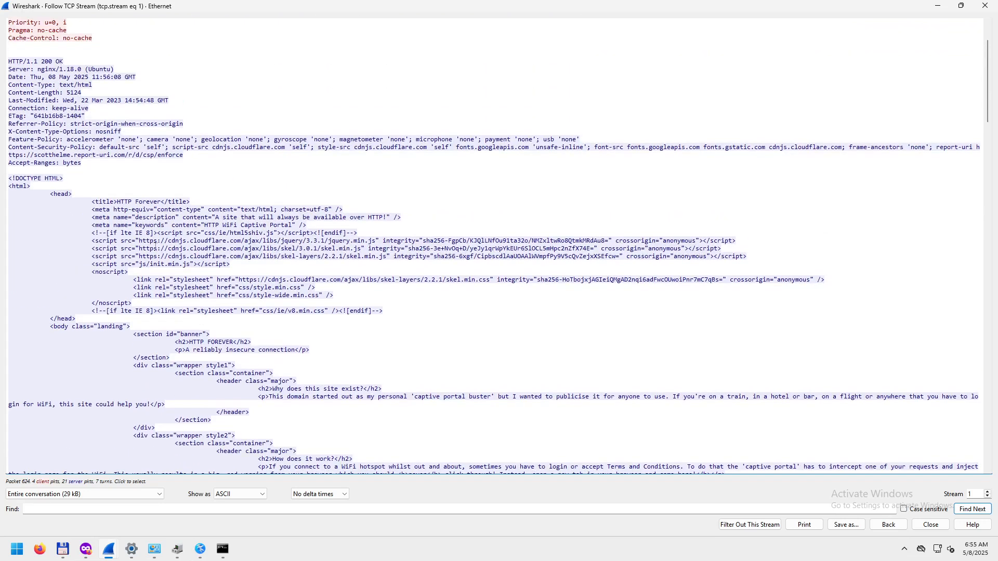
# - Highlight the cdnjs.cloudflare.com jQuery script URL and the local js/init.min.js reference in the HTML head to compare their sources
pyautogui.moveTo(138, 240); pyautogui.dragTo(308, 241)
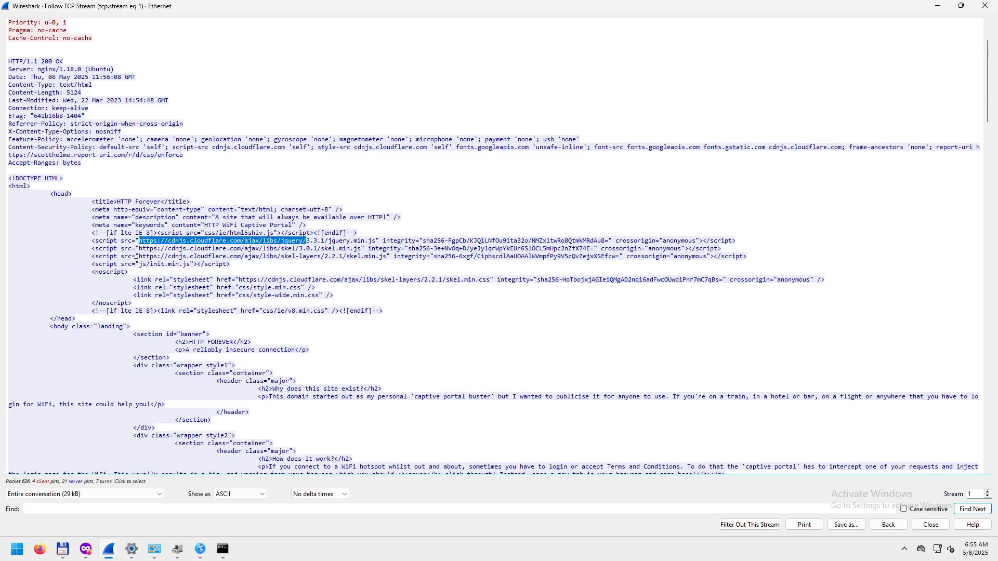
pyautogui.moveTo(140, 265); pyautogui.dragTo(190, 271)
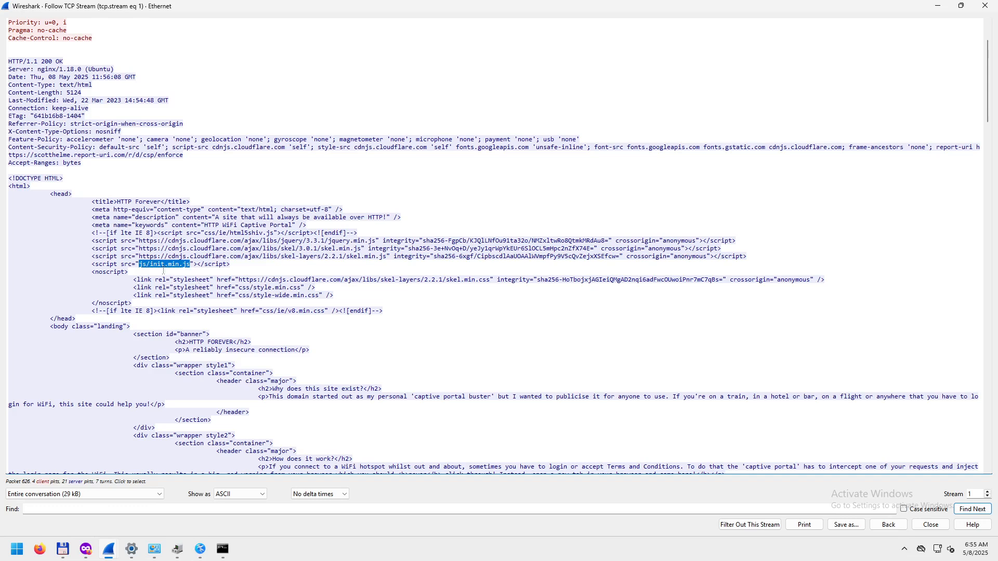
pyautogui.click(147, 263)
pyautogui.moveTo(141, 265); pyautogui.dragTo(190, 265)
pyautogui.moveTo(375, 240); pyautogui.dragTo(317, 241)
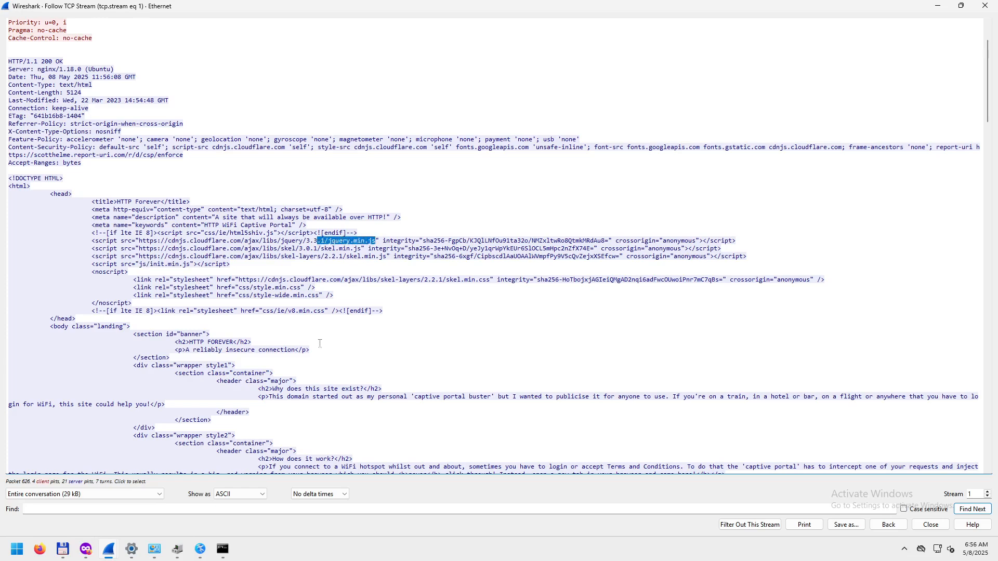
# - Find the GET request for /js/init.min.js and highlight its path and the JavaScript body of the response
pyautogui.scroll(-20, 330, 370)
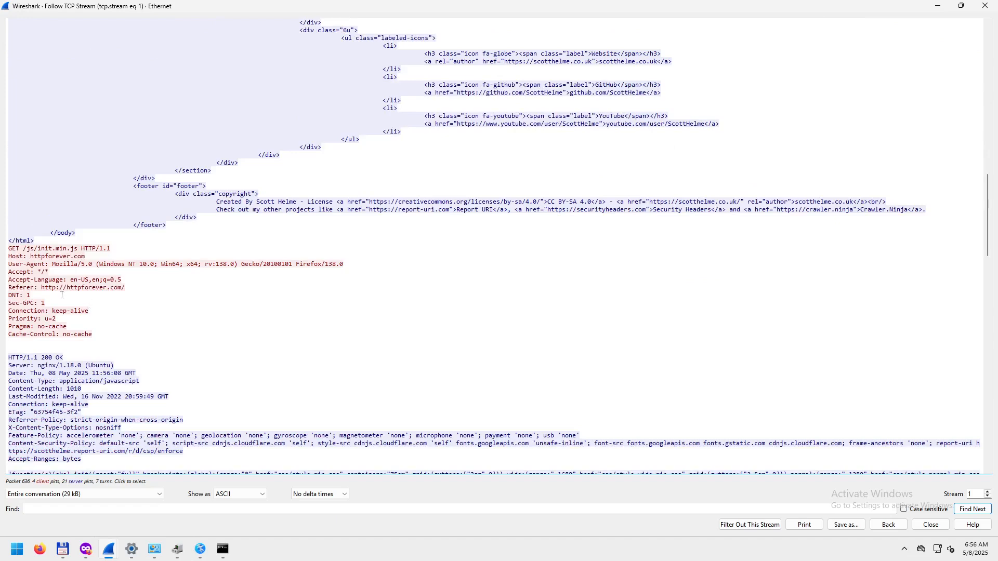
pyautogui.moveTo(23, 248); pyautogui.dragTo(78, 248)
pyautogui.scroll(-2, 97, 306)
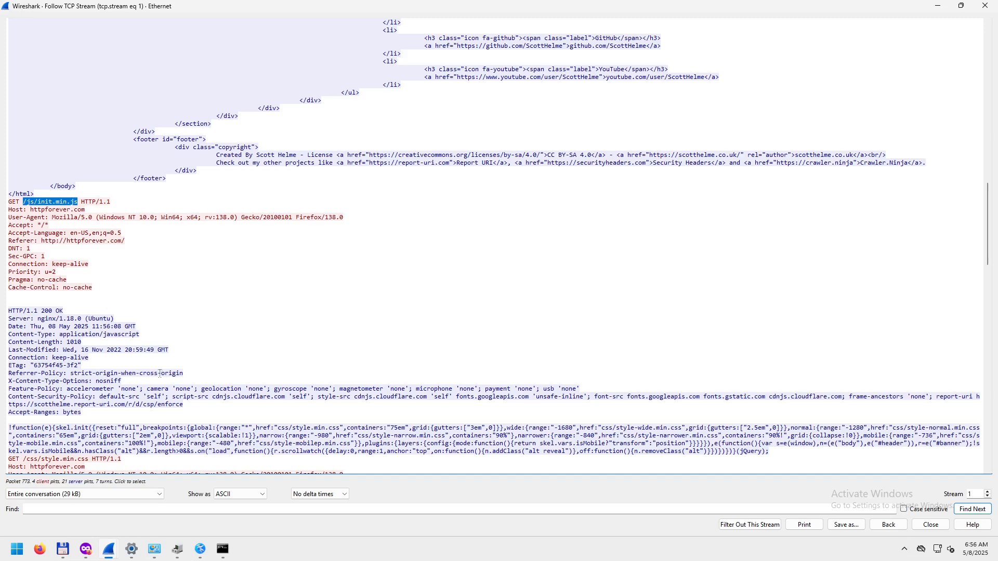
pyautogui.moveTo(12, 427); pyautogui.dragTo(297, 451)
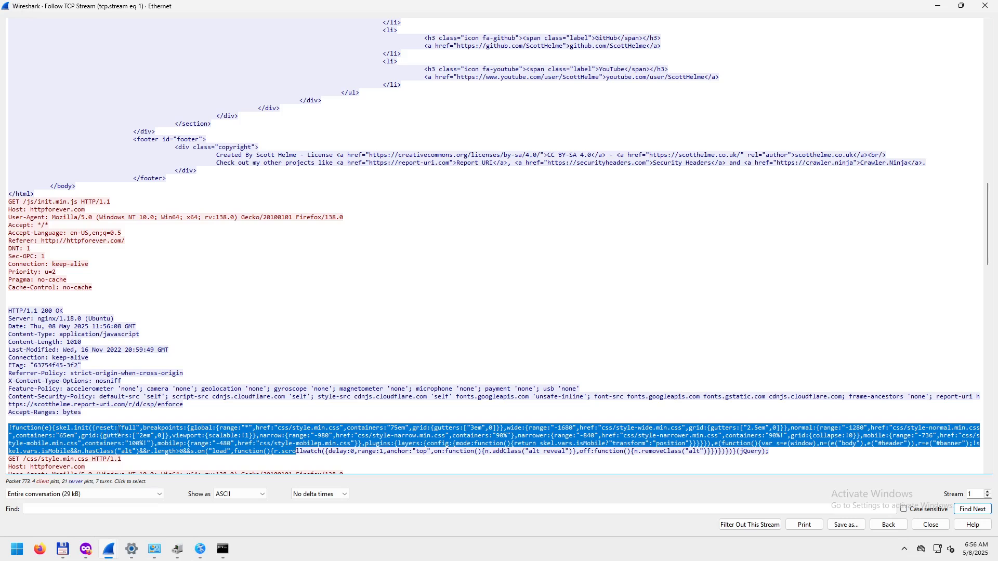
# - Examine the GET request for /css/style.min.css and highlight the CSS body returned in its response
pyautogui.scroll(-5, 119, 429)
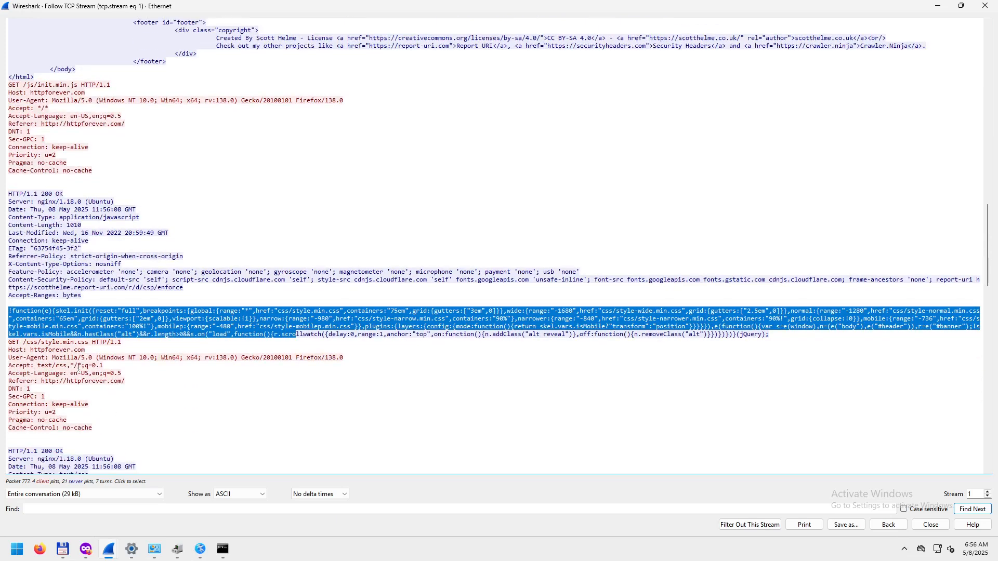
pyautogui.moveTo(59, 343); pyautogui.dragTo(90, 343)
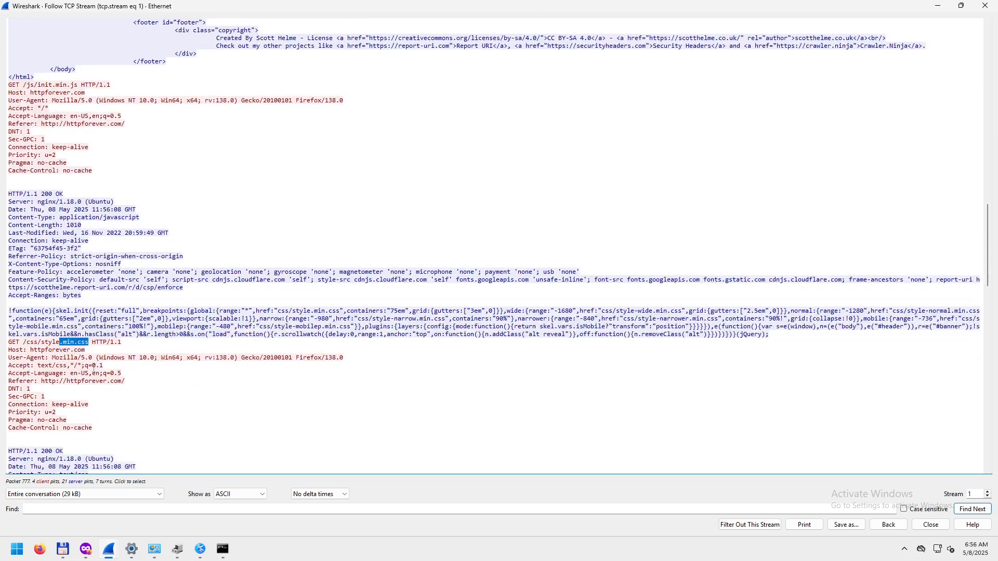
pyautogui.scroll(-2, 101, 383)
pyautogui.scroll(-4, 126, 434)
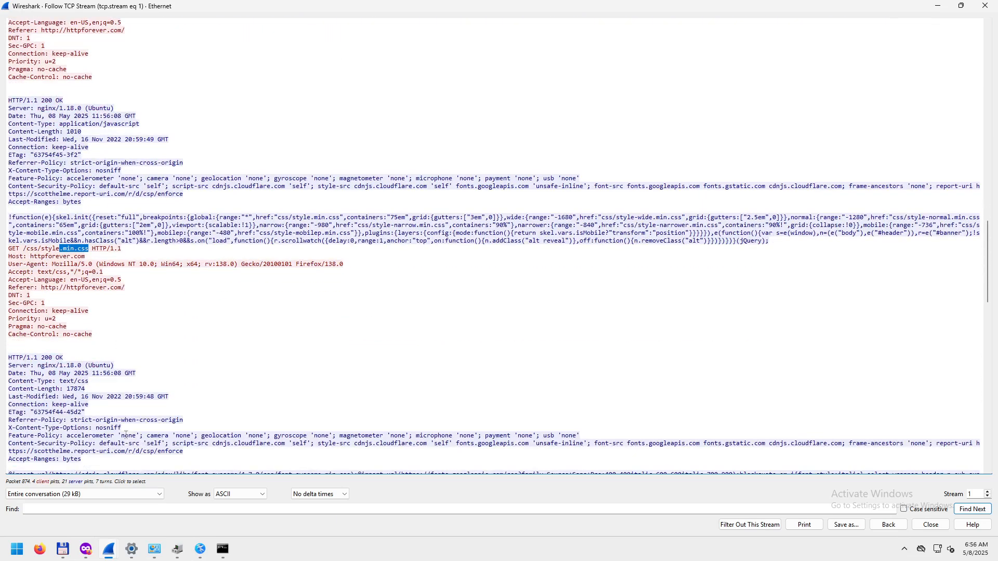
pyautogui.scroll(-4, 126, 434)
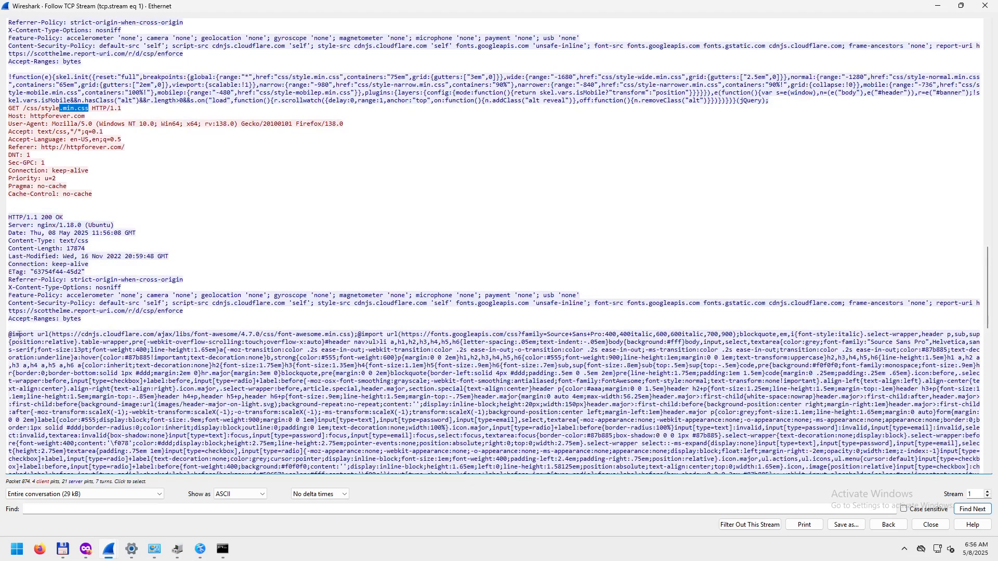
pyautogui.moveTo(9, 334); pyautogui.dragTo(122, 452)
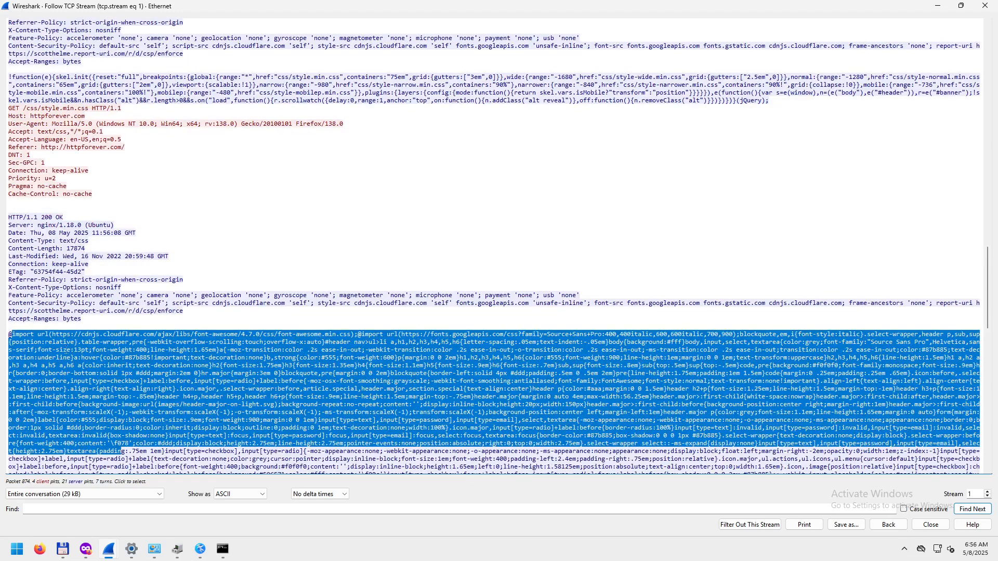
pyautogui.click(37, 334)
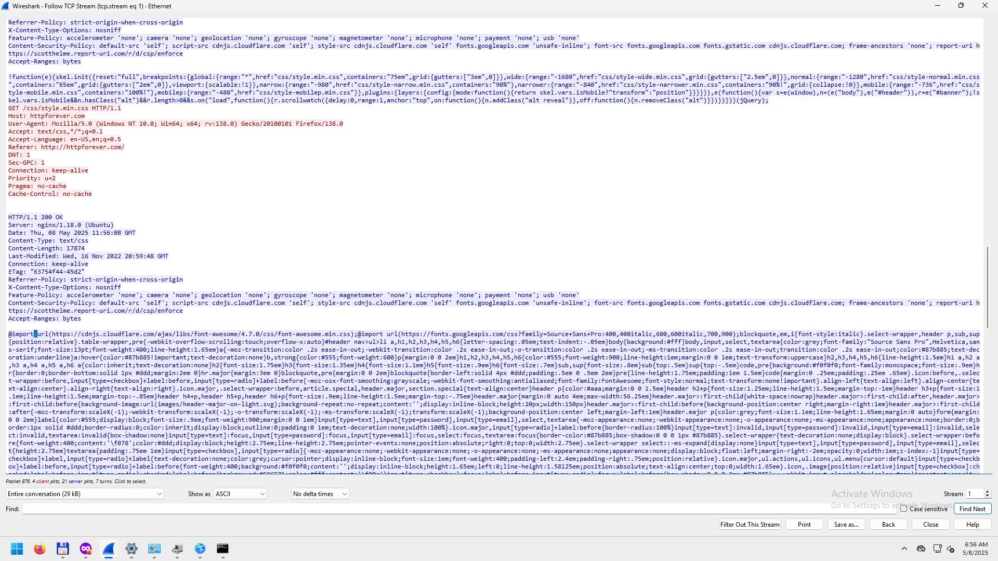
# - Find the GET request for /css/images/banner.svg after the CSS and highlight the SVG markup in its response
pyautogui.scroll(-9, 126, 431)
pyautogui.scroll(-15, 112, 402)
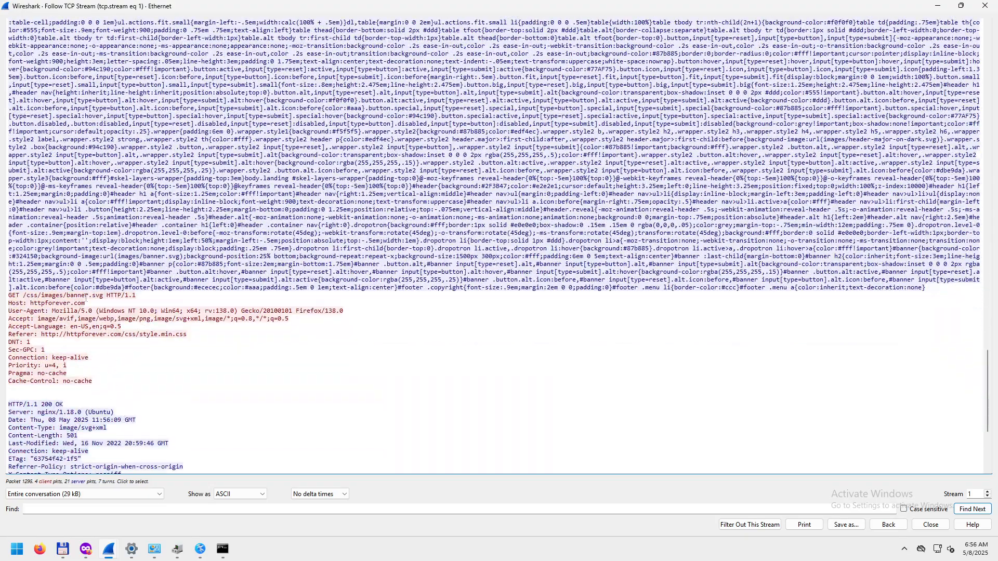
pyautogui.moveTo(86, 297); pyautogui.dragTo(104, 296)
pyautogui.scroll(-4, 125, 373)
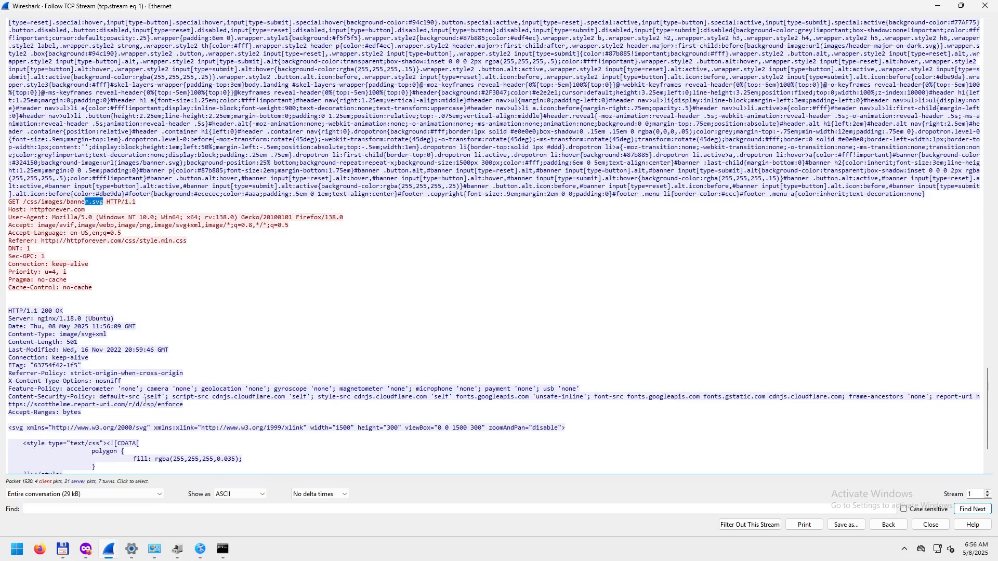
pyautogui.scroll(-2, 145, 398)
pyautogui.moveTo(10, 378); pyautogui.dragTo(50, 470)
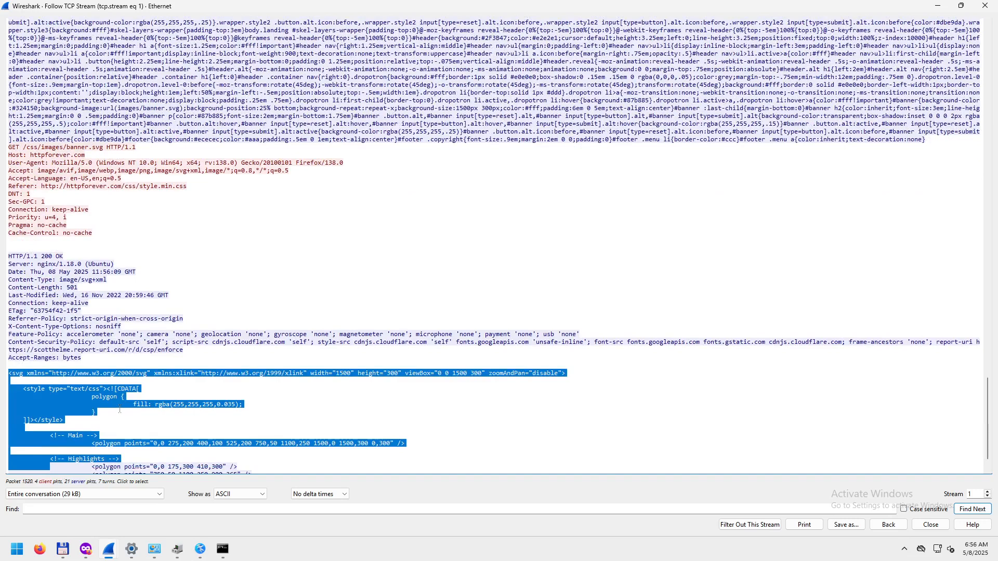
pyautogui.scroll(-2, 120, 409)
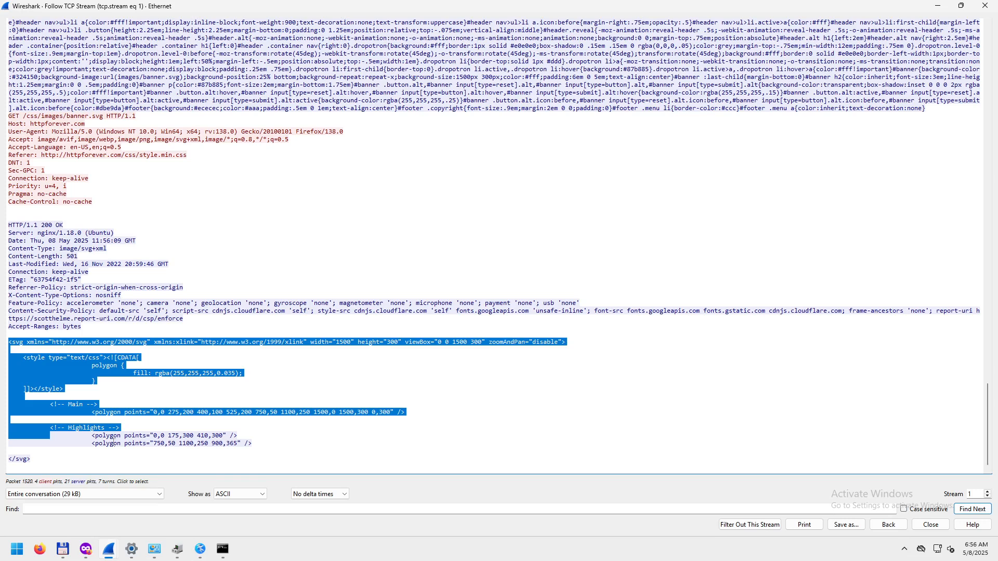
# - Highlight the Main and Highlights polygon elements in the banner SVG markup
pyautogui.click(85, 381)
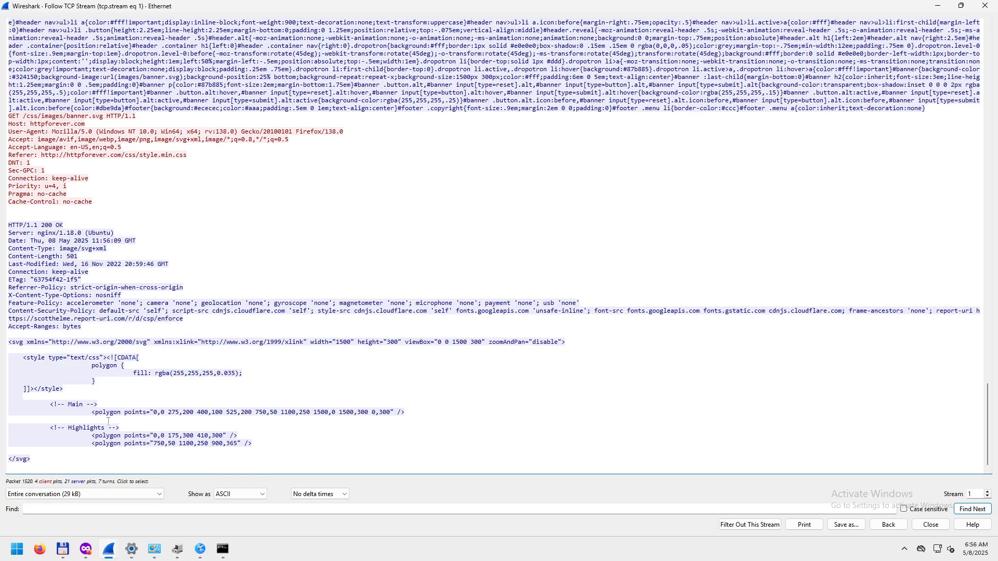
pyautogui.moveTo(95, 414); pyautogui.dragTo(256, 457)
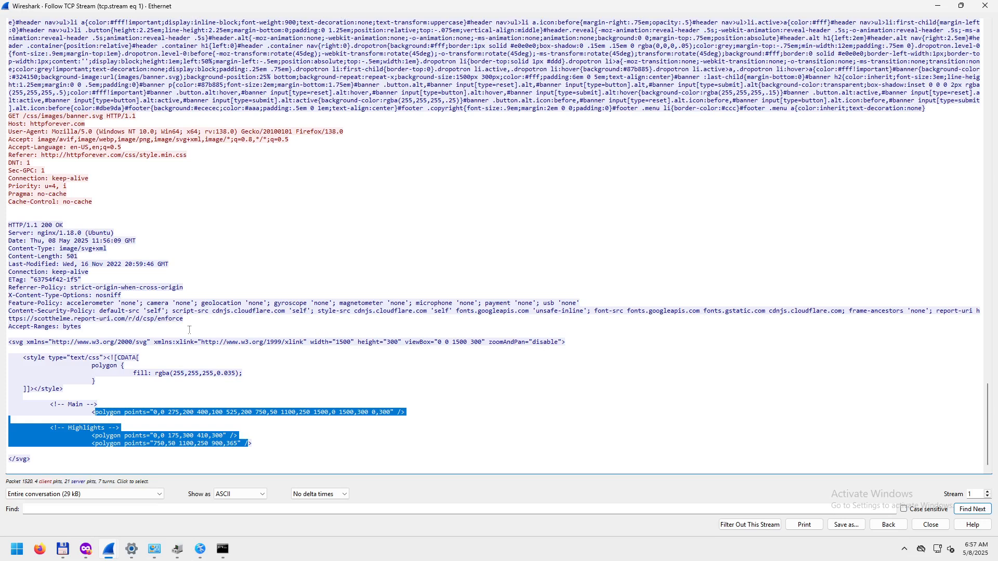
pyautogui.click(99, 413)
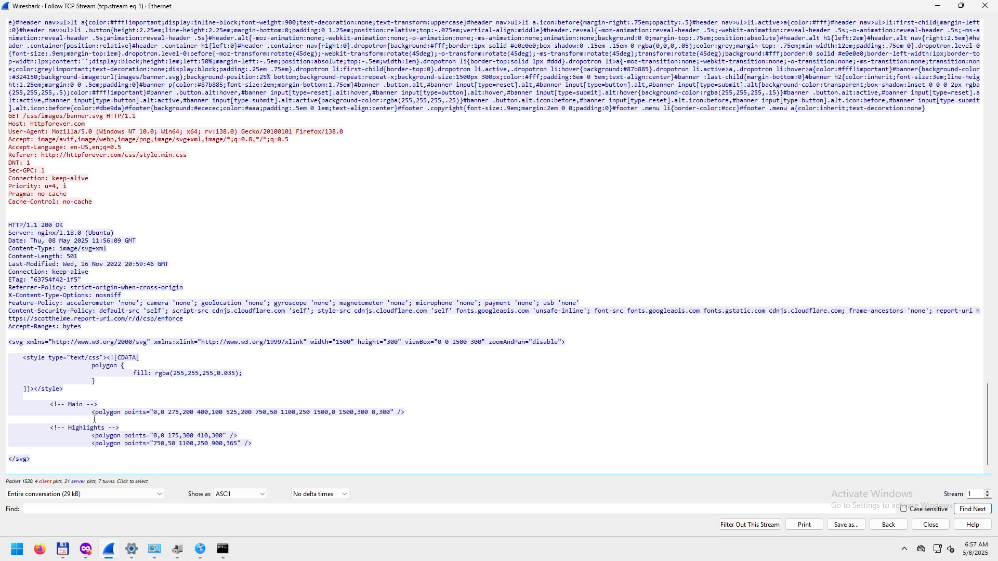
pyautogui.moveTo(92, 412); pyautogui.dragTo(260, 444)
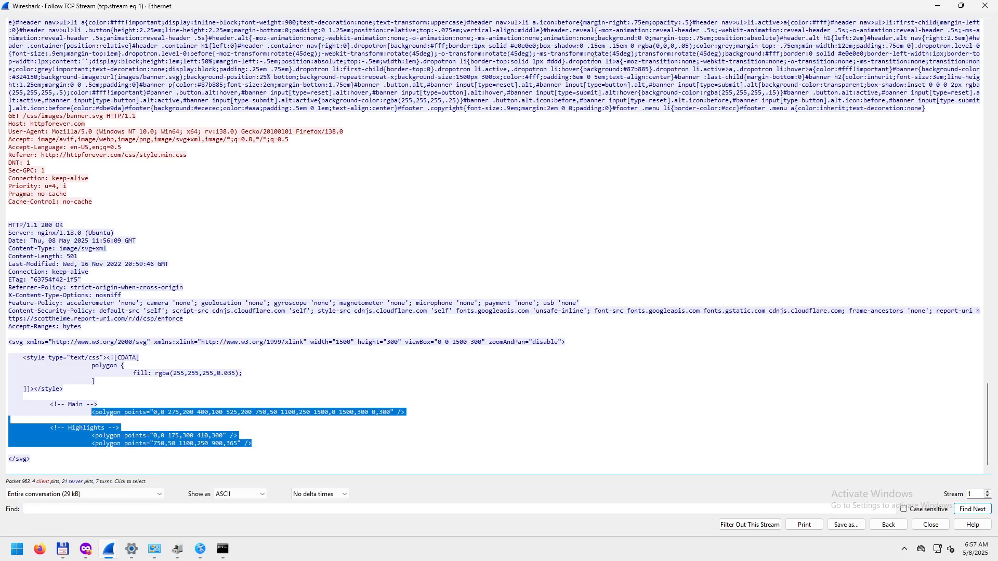
# - Close the followed TCP stream and clear the tcp.stream eq 1 display filter
pyautogui.click(985, 5)
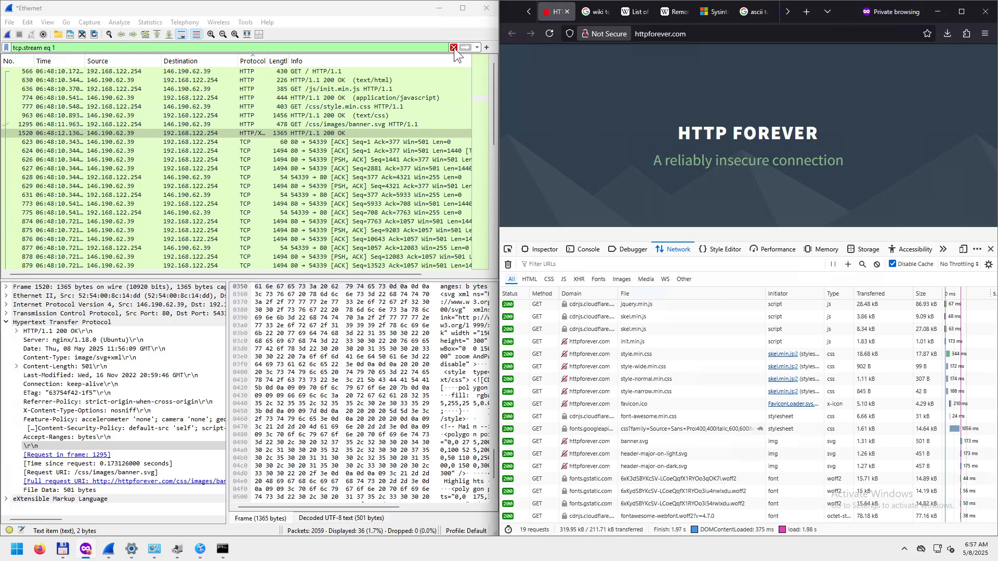
pyautogui.click(453, 48)
pyautogui.click(477, 47)
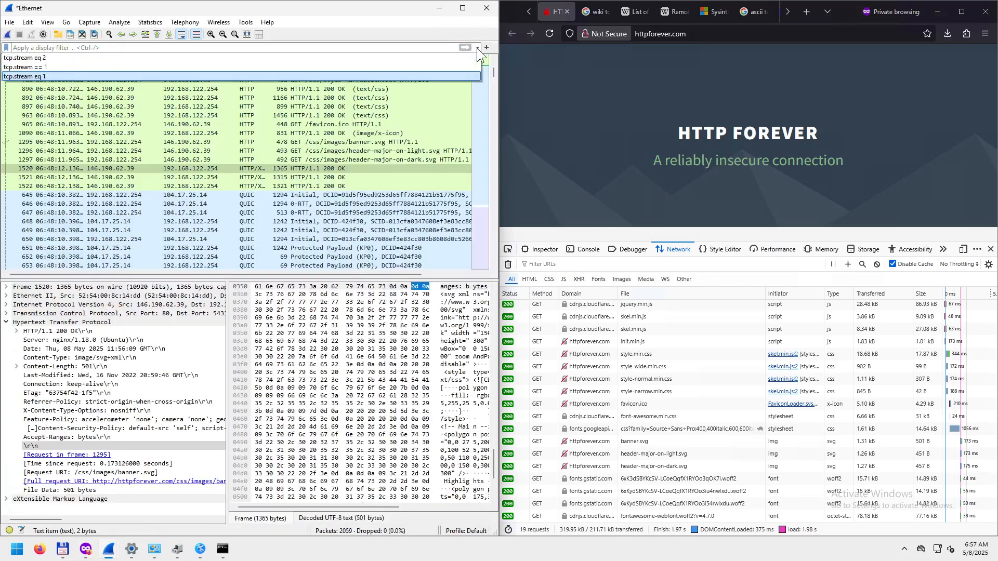
pyautogui.click(82, 58)
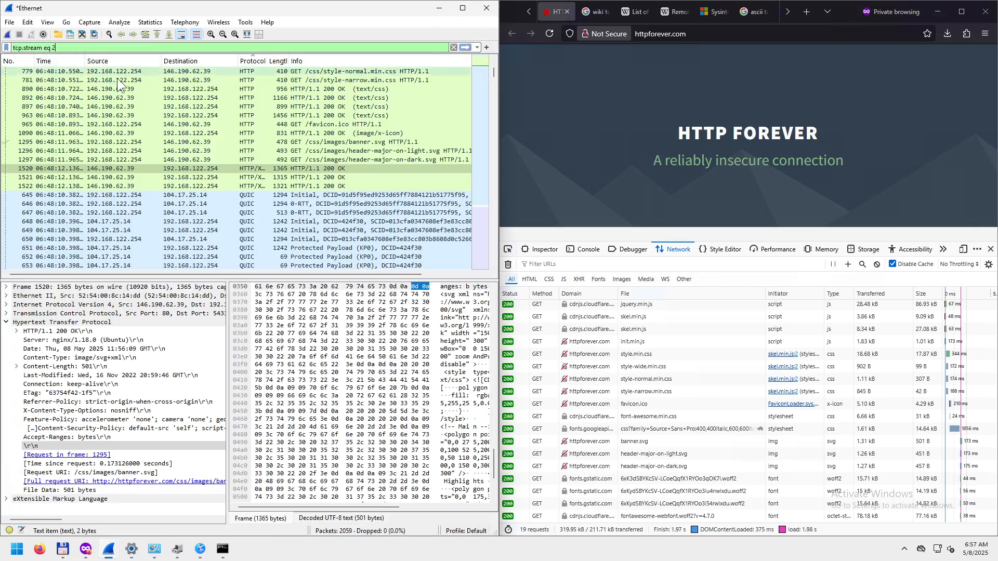
pyautogui.click(477, 47)
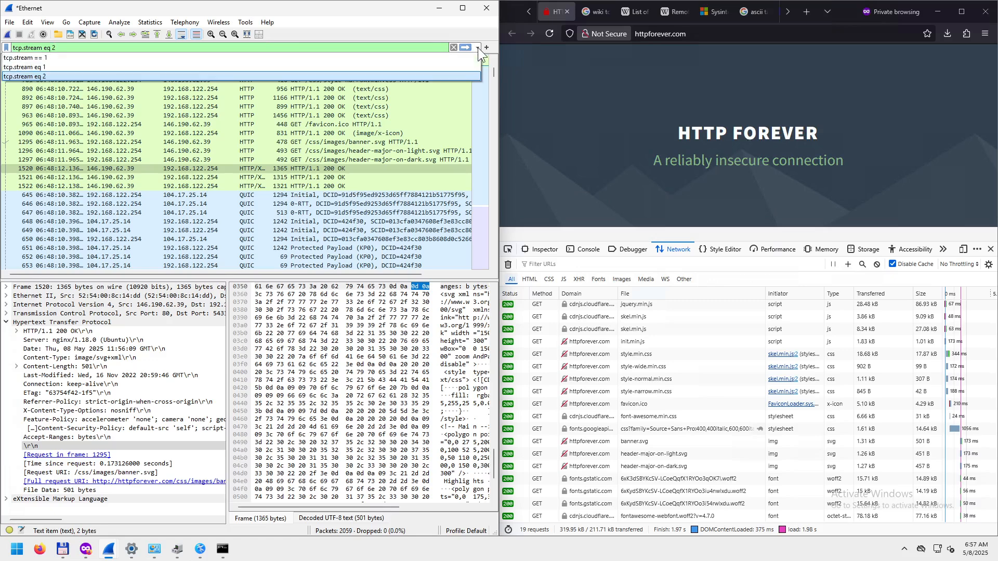
pyautogui.click(477, 47)
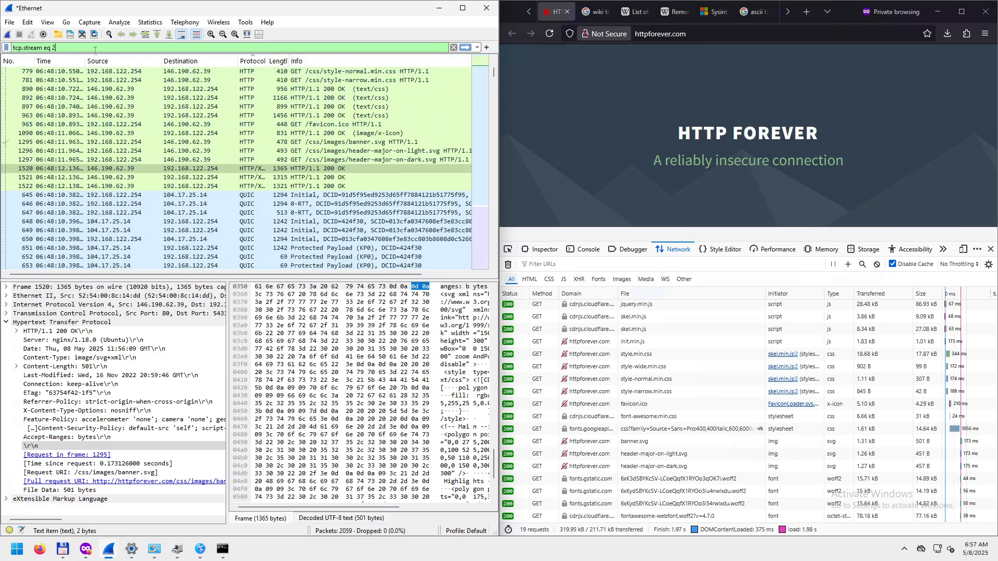
pyautogui.moveTo(56, 47); pyautogui.dragTo(11, 47)
pyautogui.press('BackSpace')
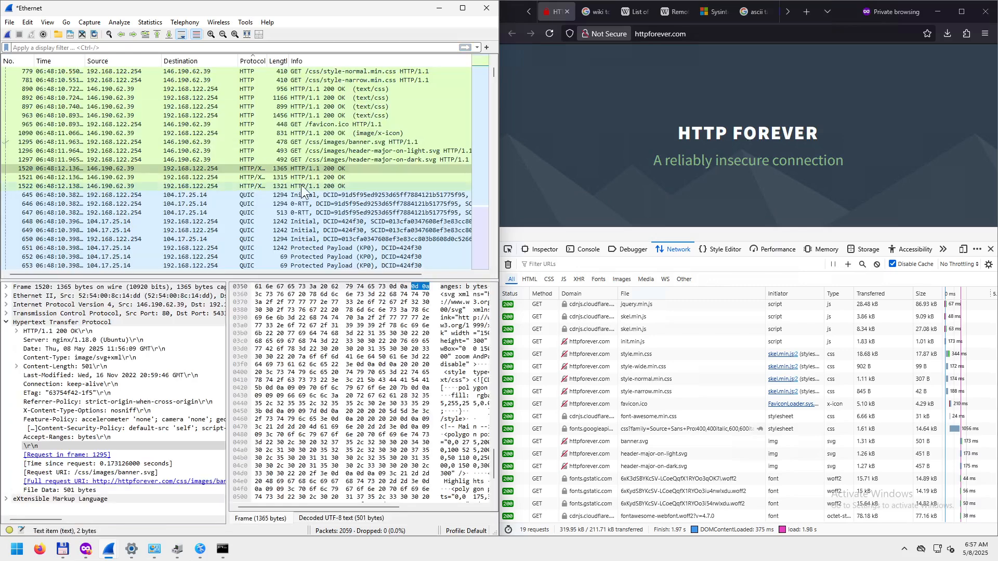
# - Follow the UDP stream of the first DNS query for cdnjs.cloudflare.com, packet 635
pyautogui.scroll(10, 463, 125)
pyautogui.scroll(4, 450, 104)
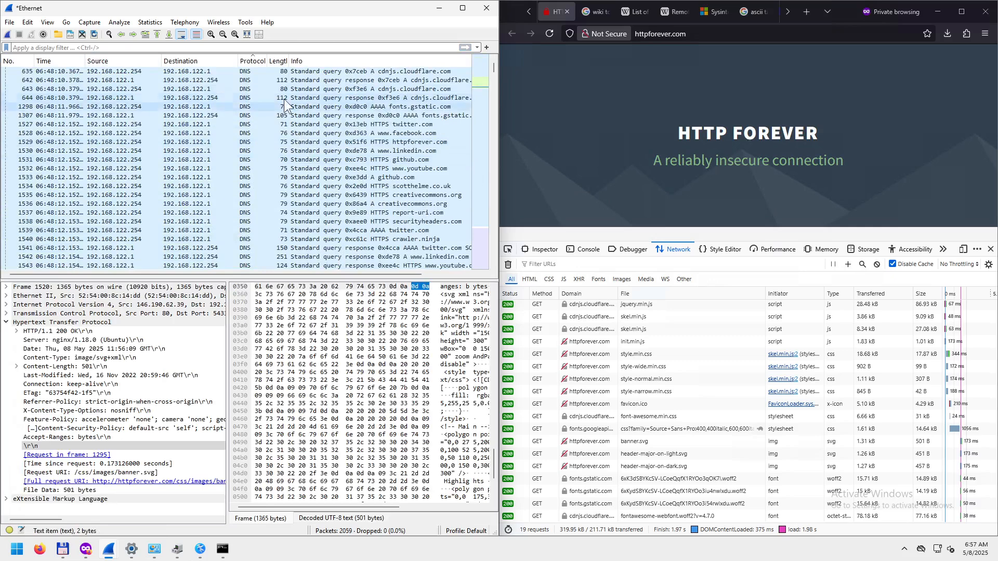
pyautogui.click(245, 73)
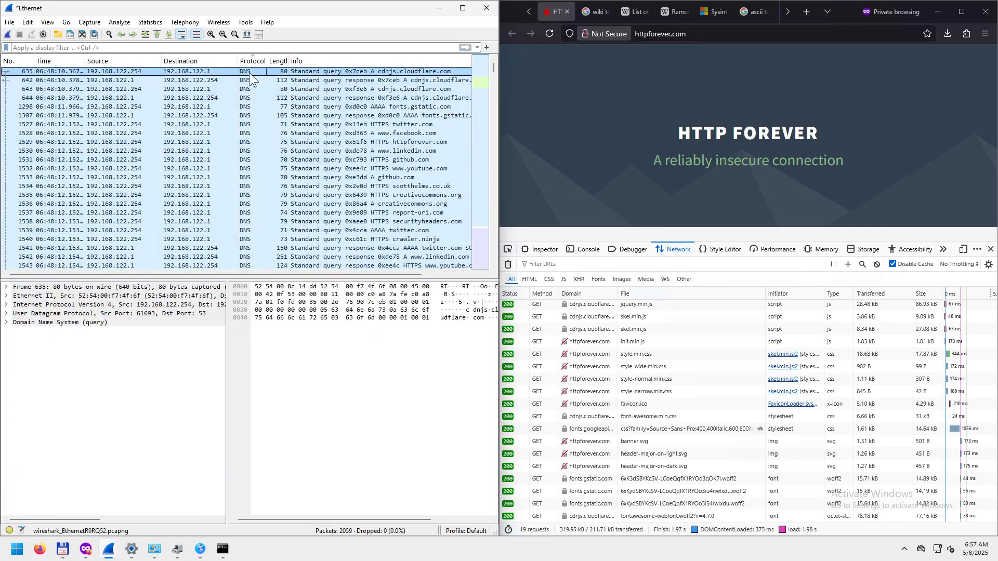
pyautogui.rightClick(246, 73)
pyautogui.moveTo(295, 214)
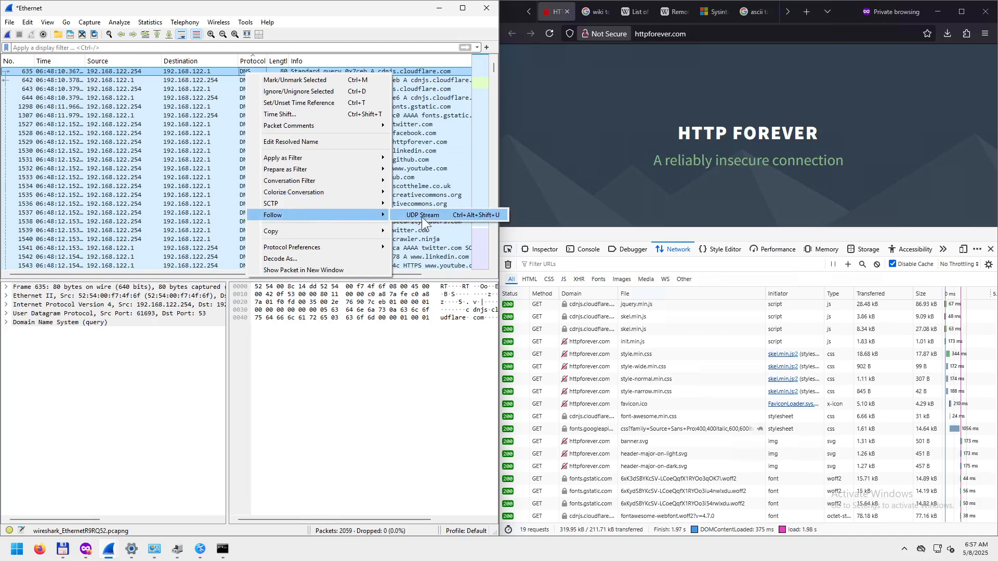
pyautogui.click(422, 216)
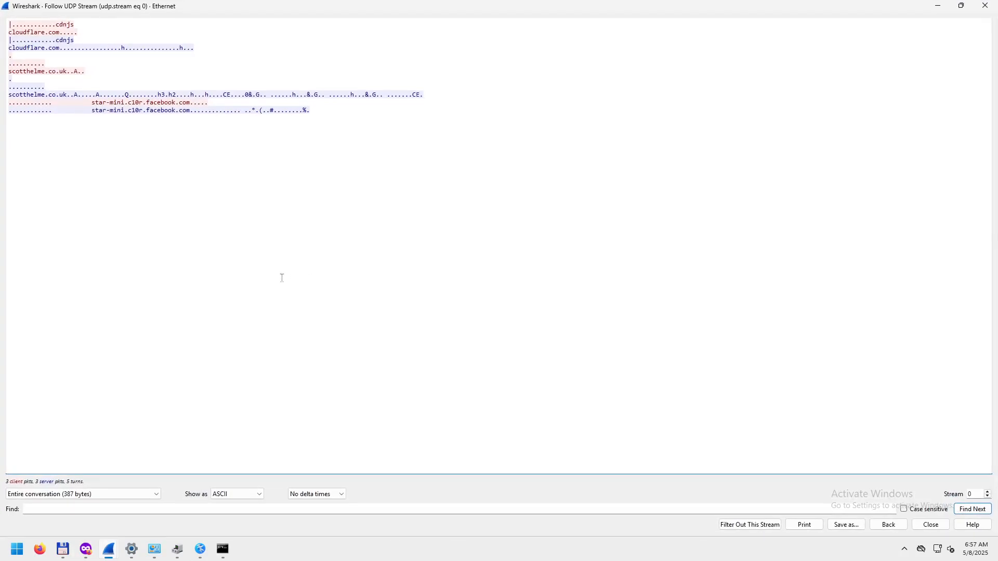
# - Restore the UDP stream window to a smaller size beside the packet list, examine the whole DNS conversation text, and close it
pyautogui.doubleClick(519, 11)
pyautogui.moveTo(719, 58); pyautogui.dragTo(715, 31)
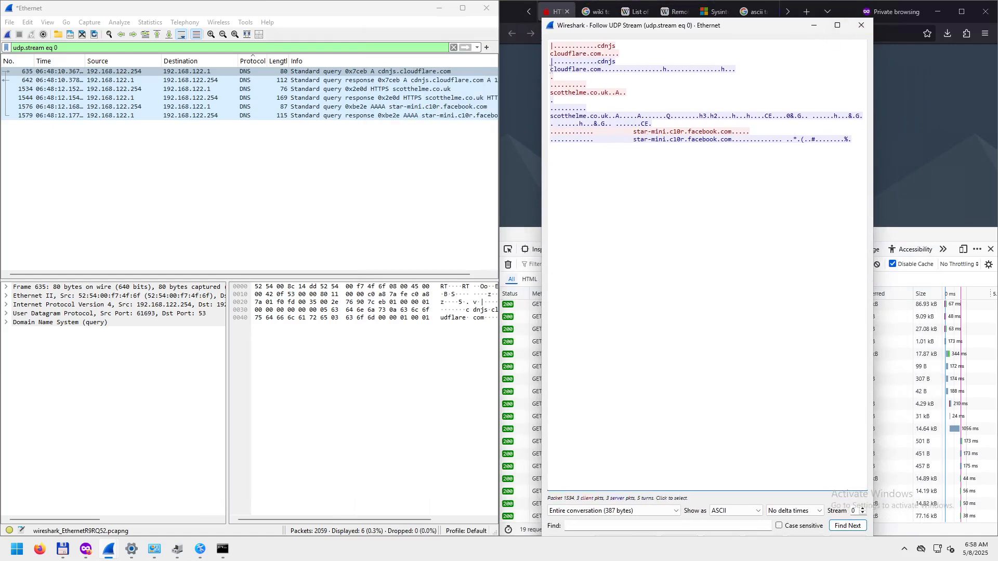
pyautogui.moveTo(557, 45); pyautogui.dragTo(676, 156)
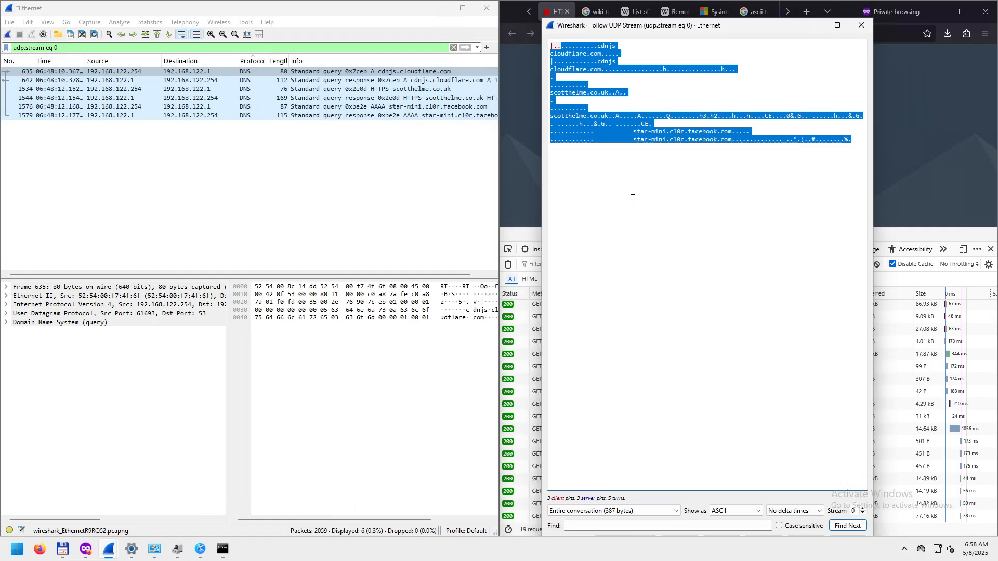
pyautogui.click(861, 25)
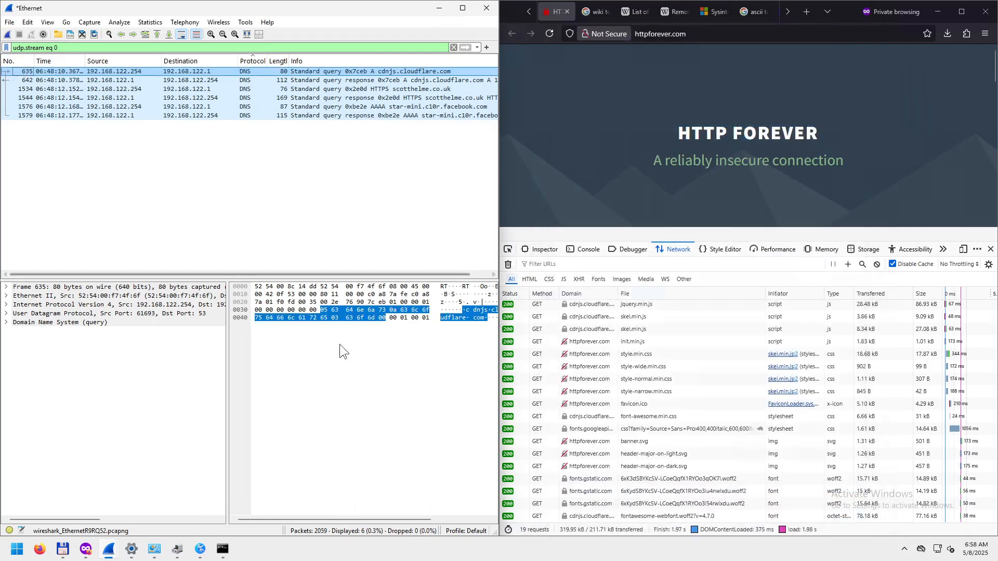
# - Widen the packet details area and expand the Domain Name System and User Datagram Protocol sections of packet 635
pyautogui.moveTo(227, 336); pyautogui.dragTo(269, 337)
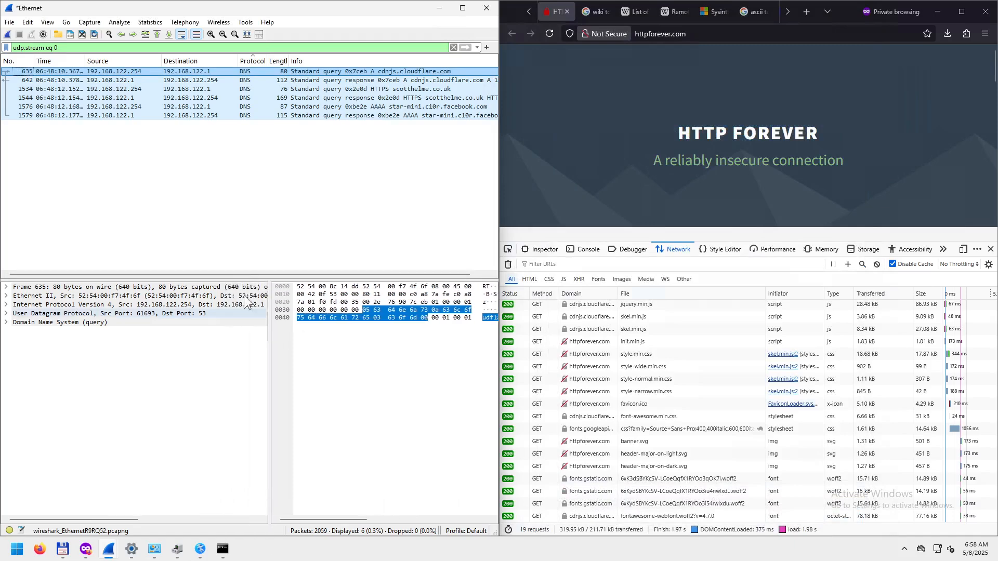
pyautogui.click(6, 322)
pyautogui.click(6, 314)
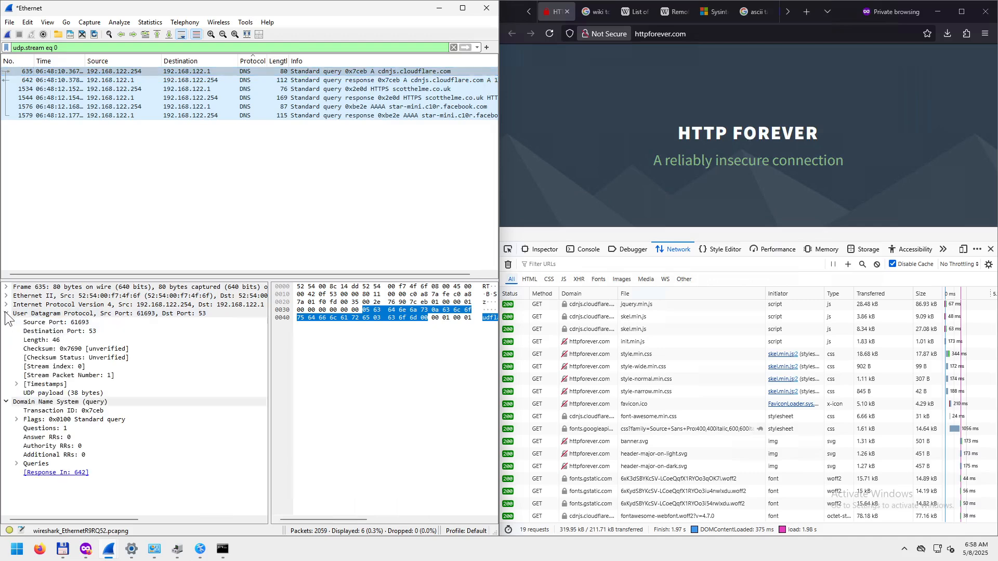
# - Expand the Internet Protocol Version 4, Ethernet II and Frame sections in the details of packet 635
pyautogui.click(6, 305)
pyautogui.click(7, 296)
pyautogui.click(6, 287)
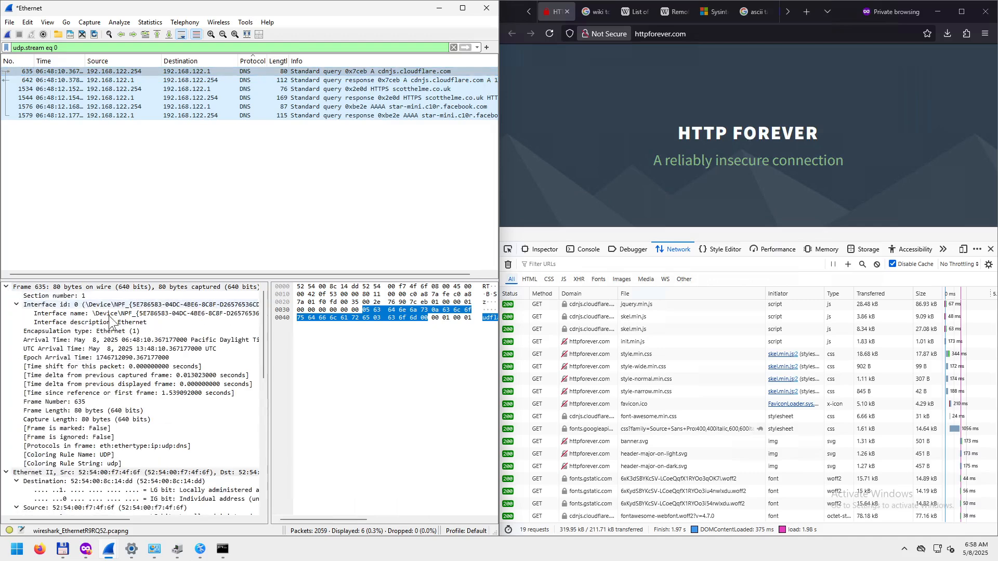
pyautogui.moveTo(499, 314)
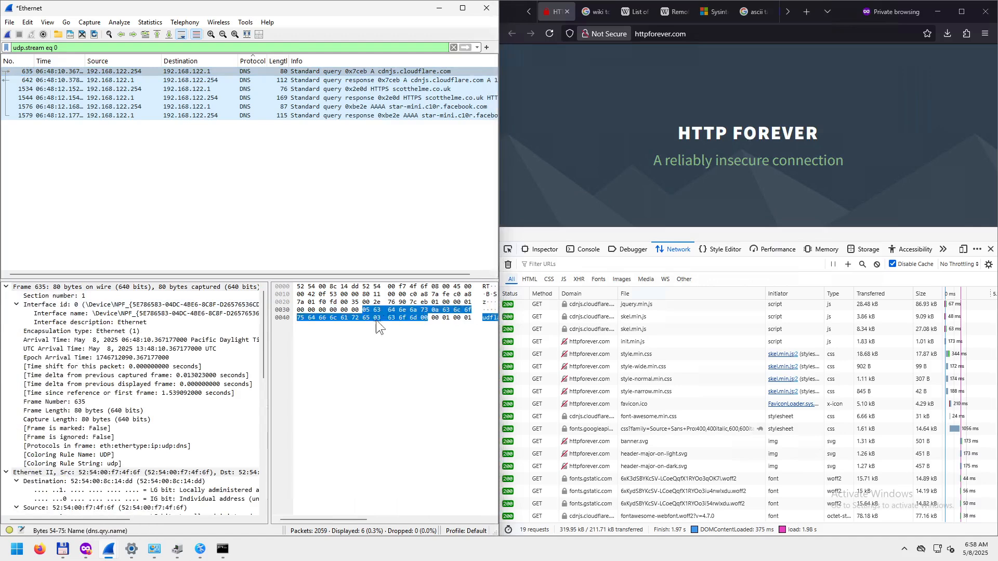
pyautogui.click(466, 318)
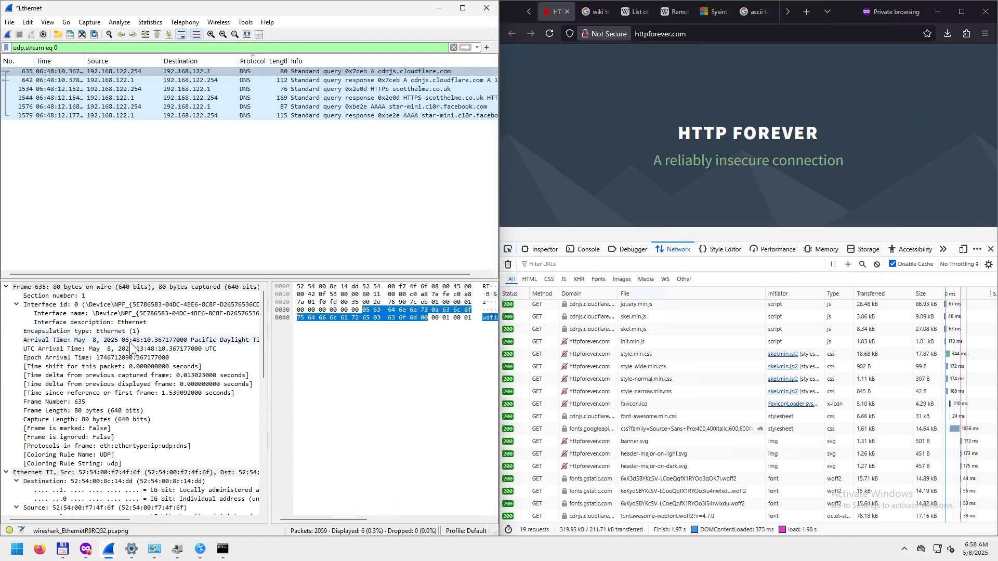
# - Expand the cdnjs.cloudflare.com entry under Queries in packet 635 and inspect its Name and Type fields
pyautogui.scroll(-13, 98, 371)
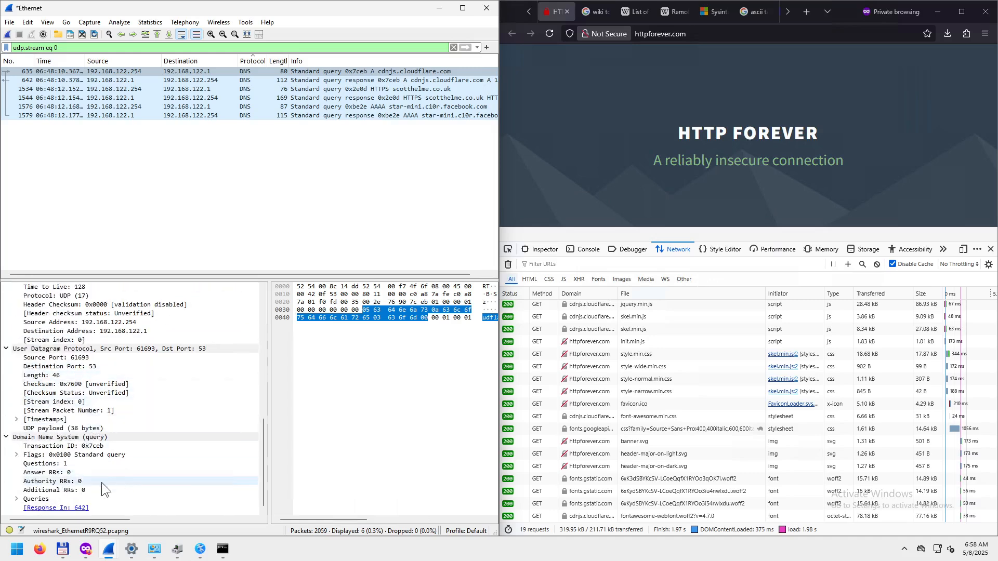
pyautogui.click(16, 499)
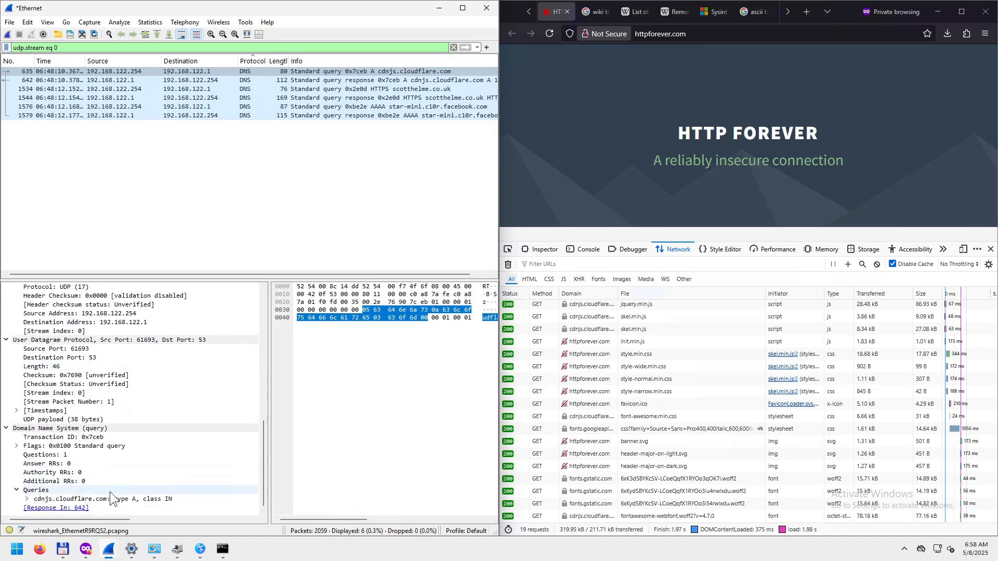
pyautogui.click(26, 499)
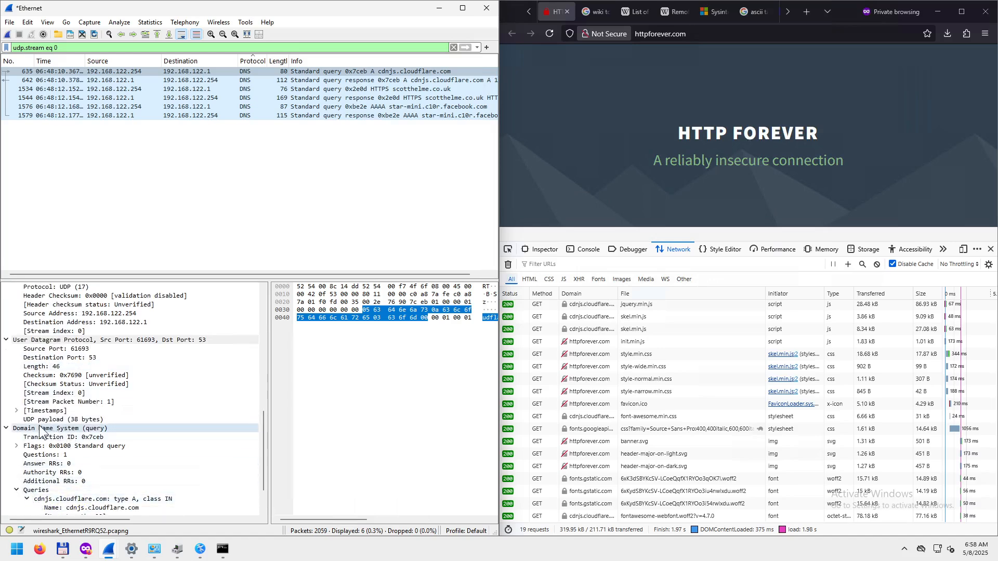
pyautogui.scroll(-2, 88, 434)
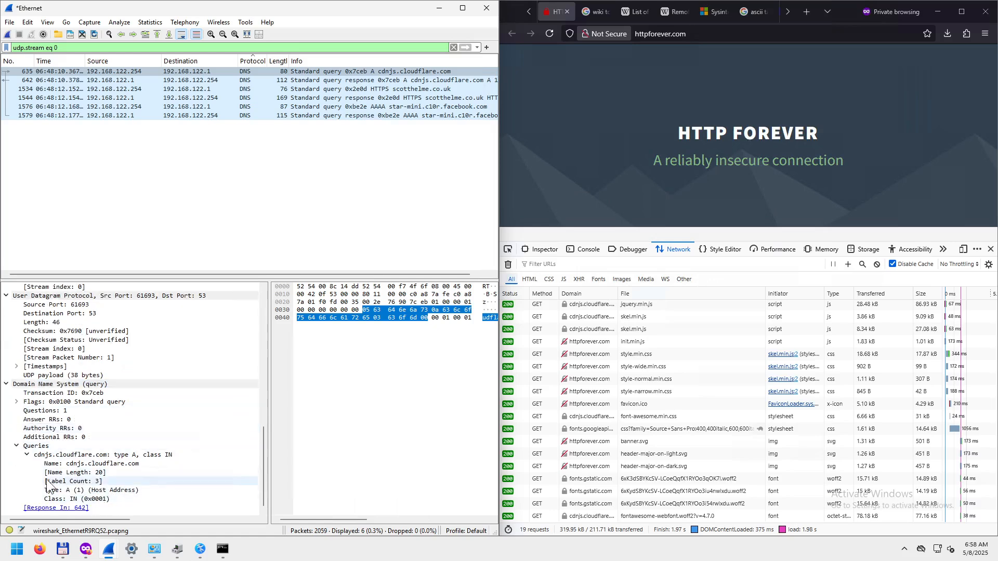
pyautogui.click(134, 456)
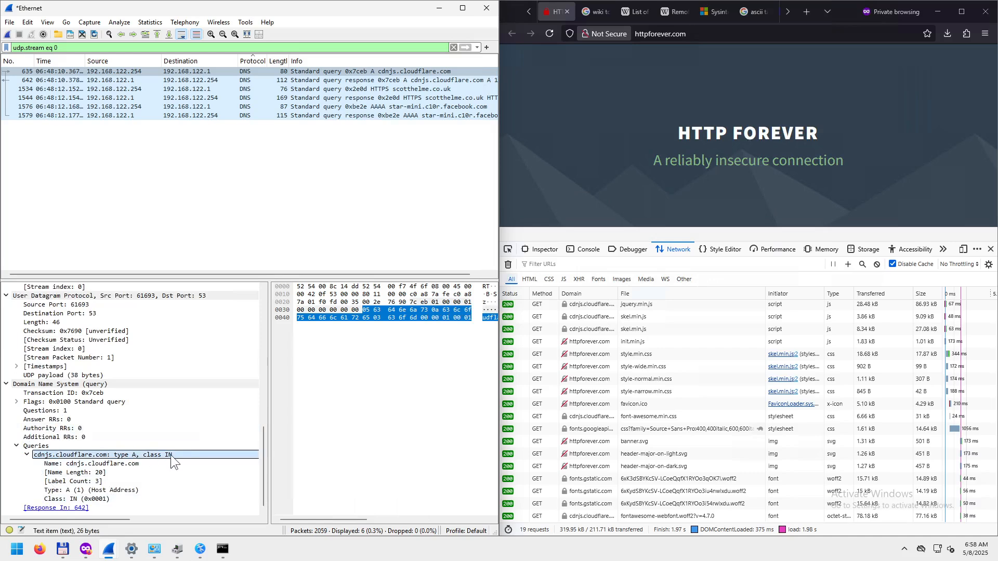
pyautogui.click(115, 464)
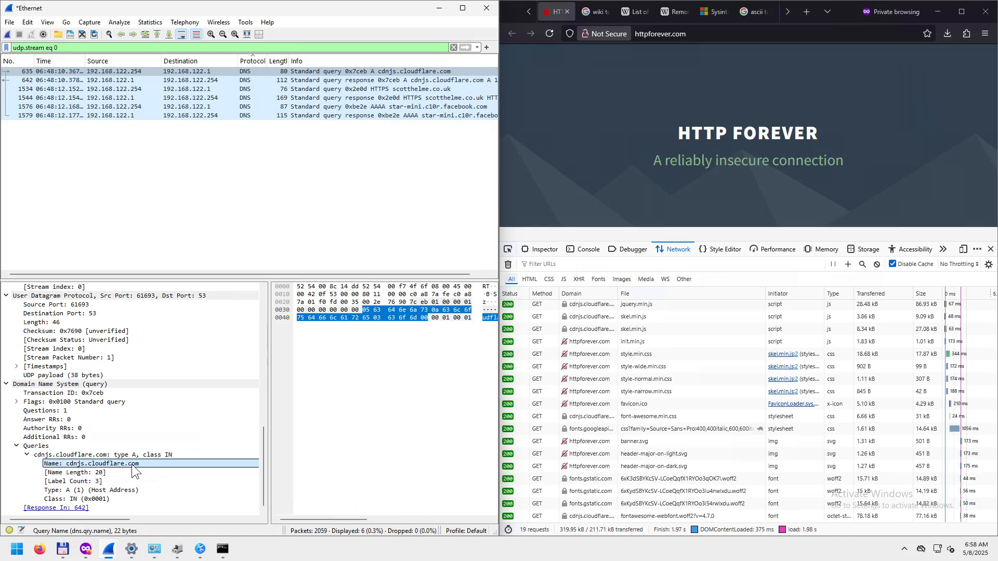
pyautogui.click(84, 490)
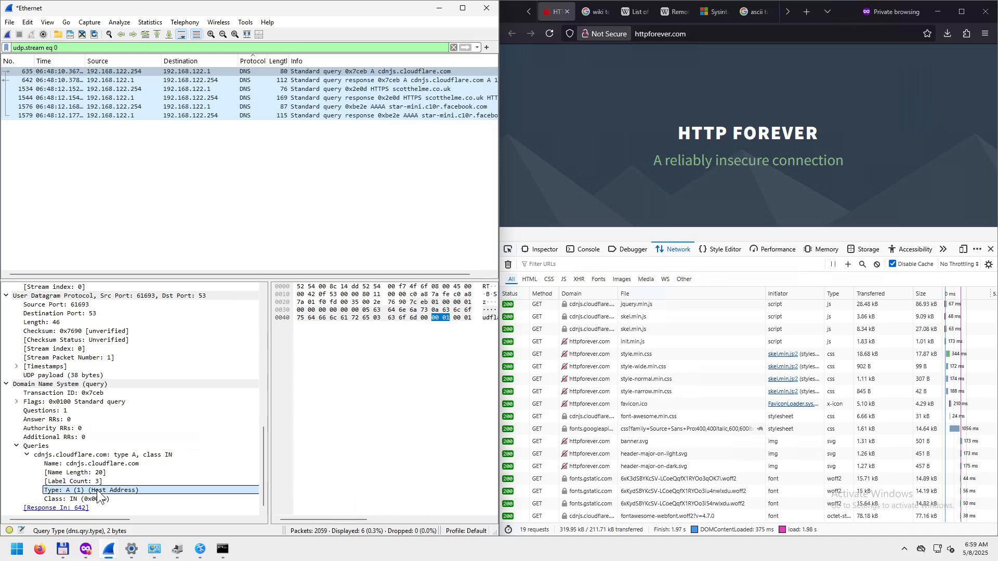
# - Compare the DNS record types by inspecting packets 642, 1579 and 1576 against the cdnjs.cloudflare.com query in packet 635
pyautogui.click(247, 80)
pyautogui.click(242, 116)
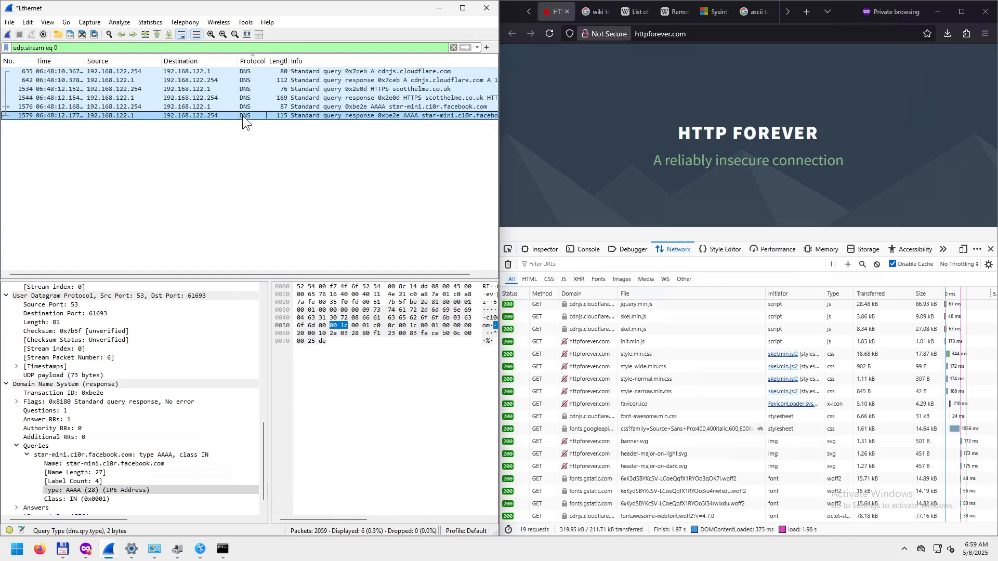
pyautogui.click(269, 72)
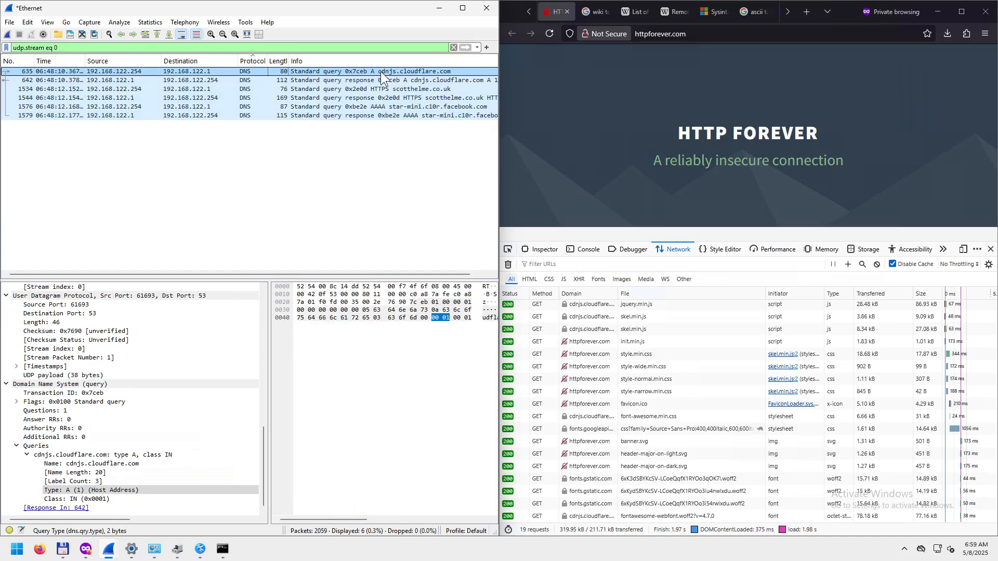
pyautogui.click(379, 106)
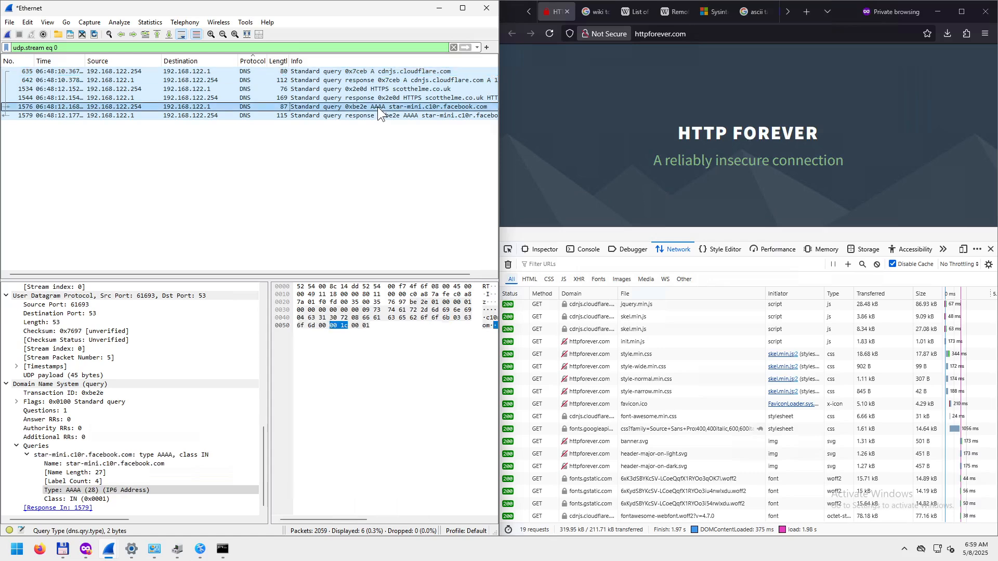
pyautogui.click(386, 72)
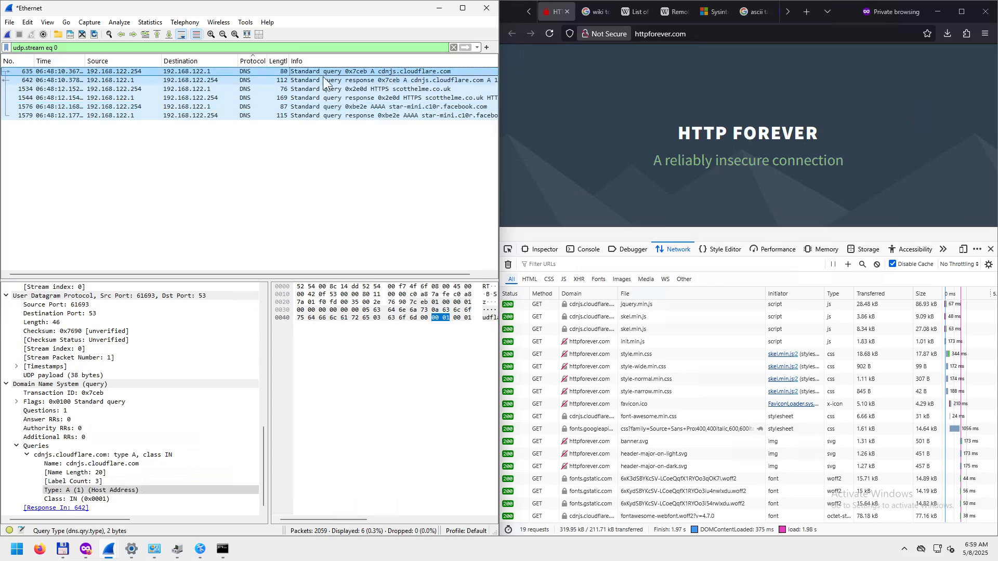
# - Expand both cdnjs.cloudflare.com records under Answers in response packet 642 and inspect each returned address record
pyautogui.click(308, 81)
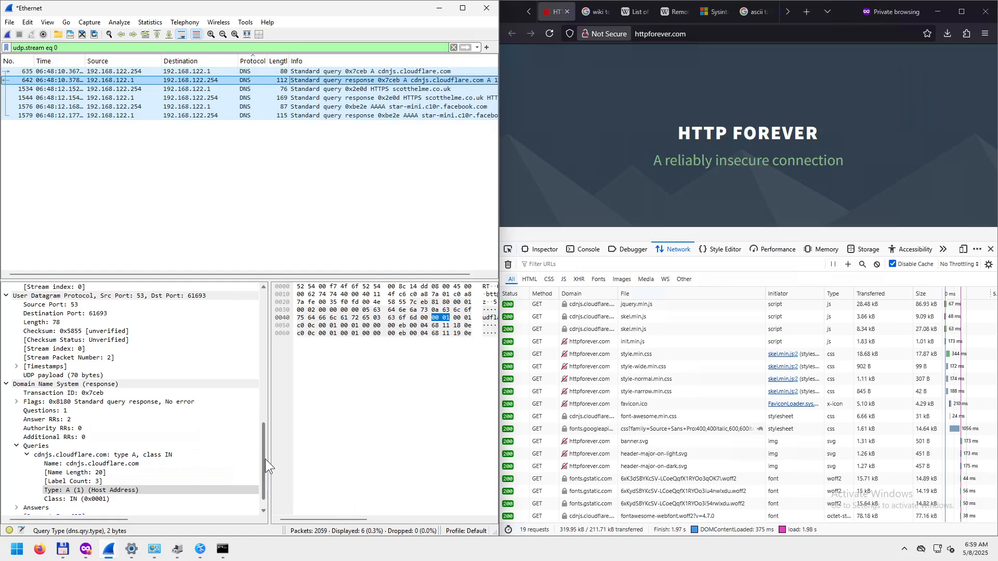
pyautogui.moveTo(265, 460); pyautogui.dragTo(266, 467)
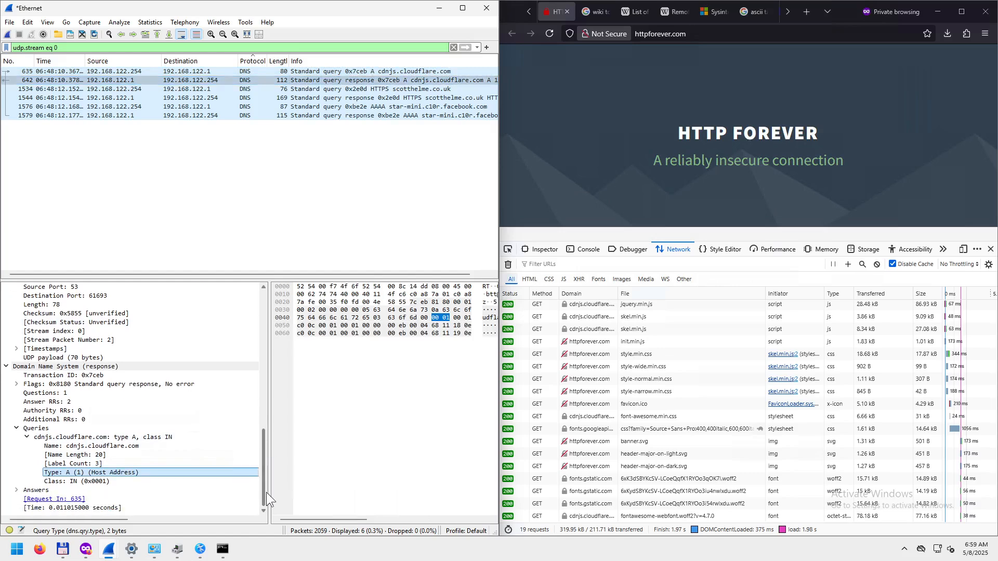
pyautogui.click(20, 491)
pyautogui.click(26, 481)
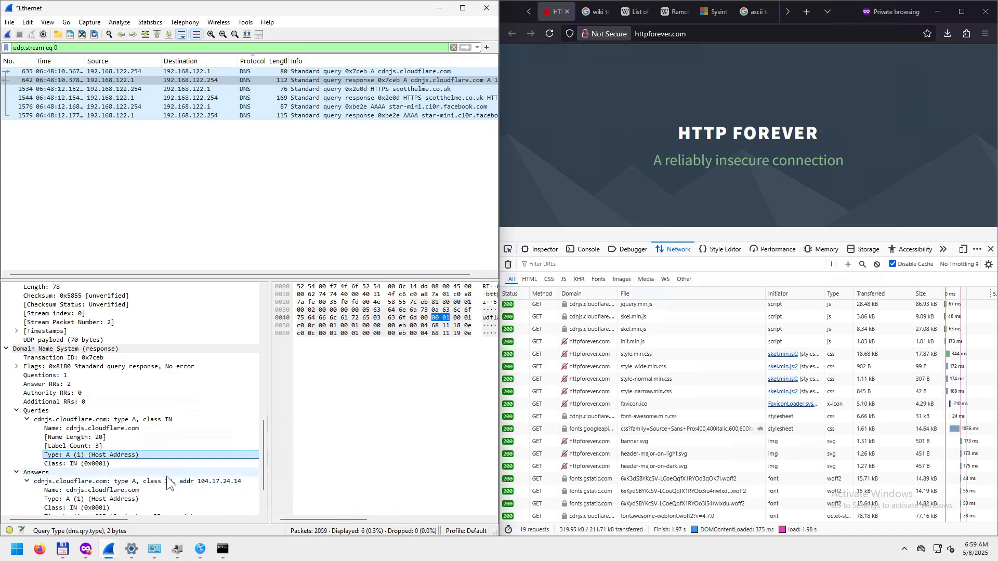
pyautogui.click(27, 490)
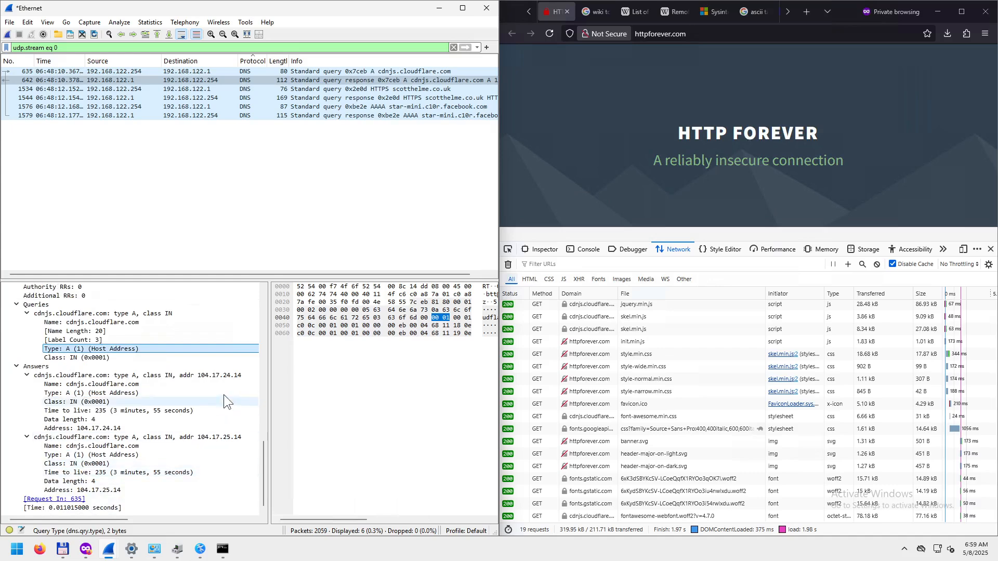
pyautogui.click(233, 377)
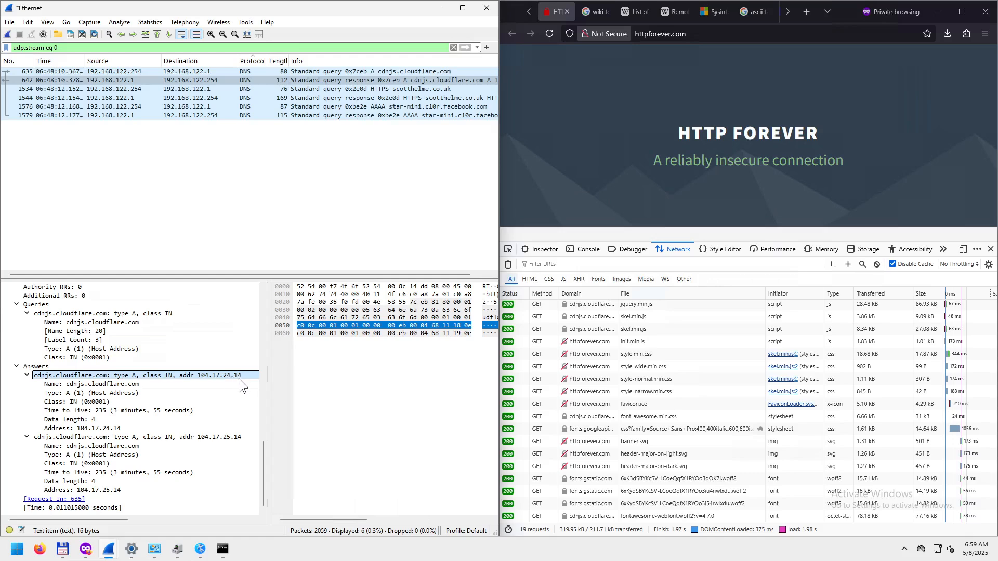
pyautogui.click(228, 437)
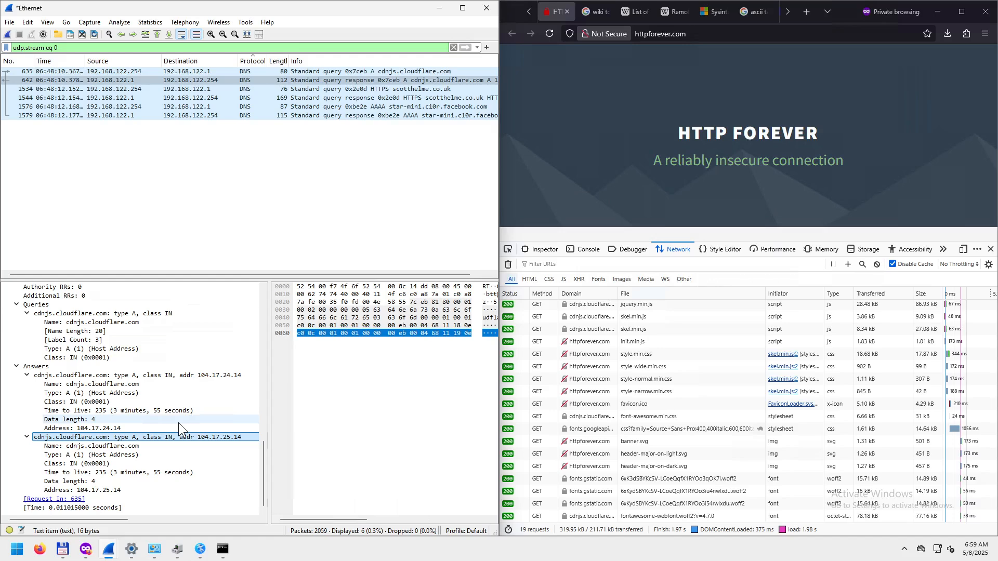
# - Compare the AAAA query in packet 1576, the HTTPS query in packet 1534 and the A query in packet 635
pyautogui.scroll(11, 178, 422)
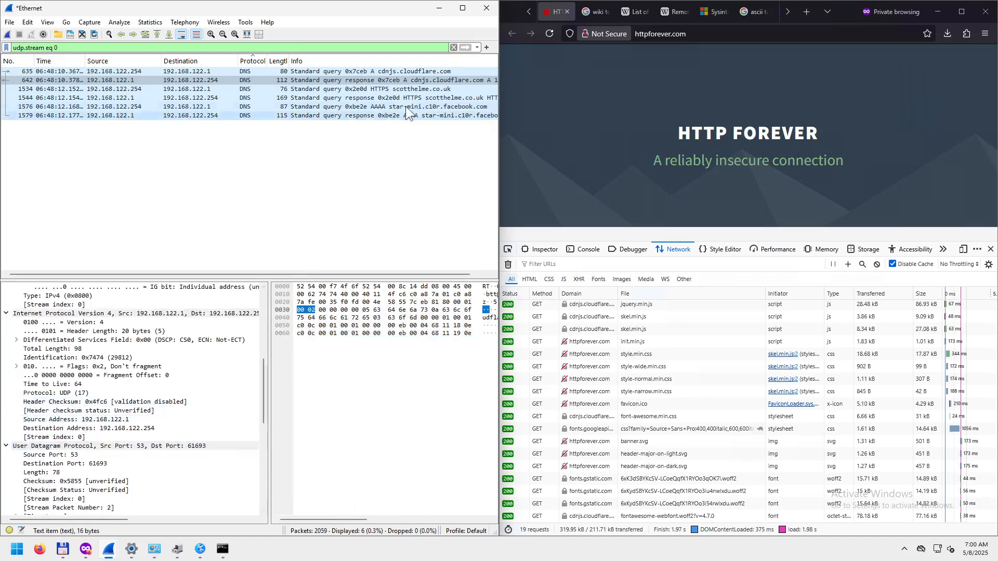
pyautogui.click(351, 106)
pyautogui.click(366, 89)
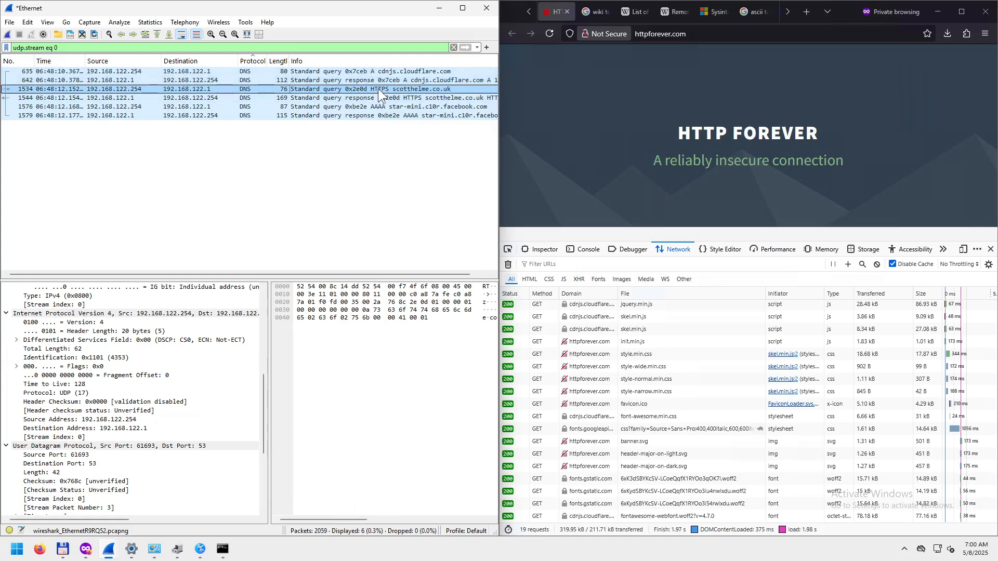
pyautogui.click(373, 71)
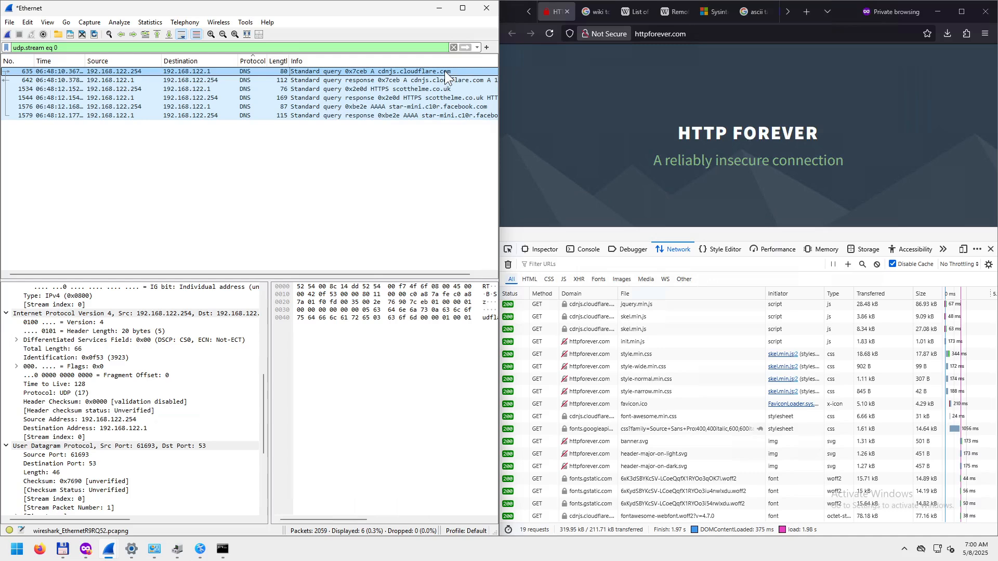
# - Examine the Queries section of the HTTPS query in packet 1534 and follow its response link to packet 1544
pyautogui.click(385, 87)
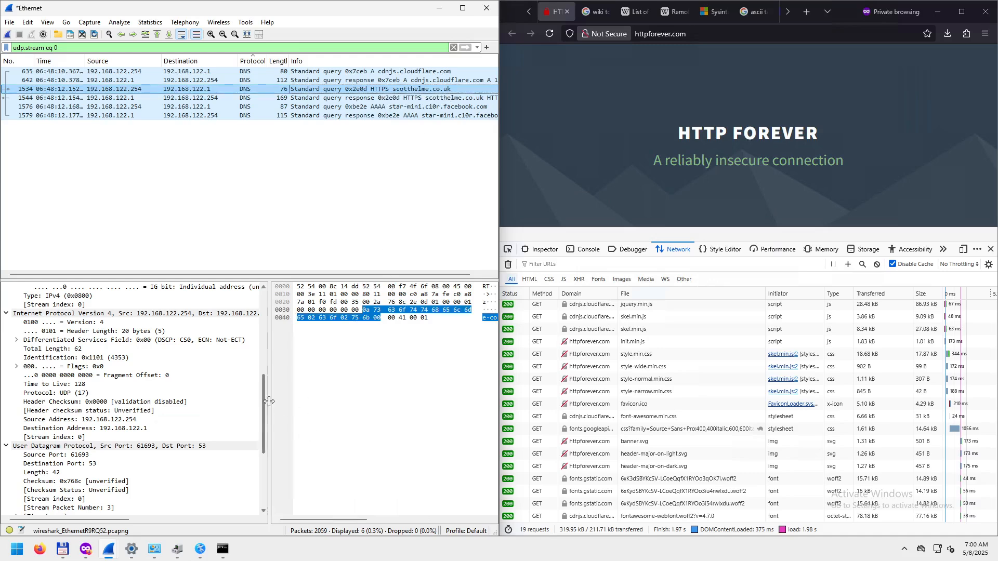
pyautogui.moveTo(262, 414); pyautogui.dragTo(264, 469)
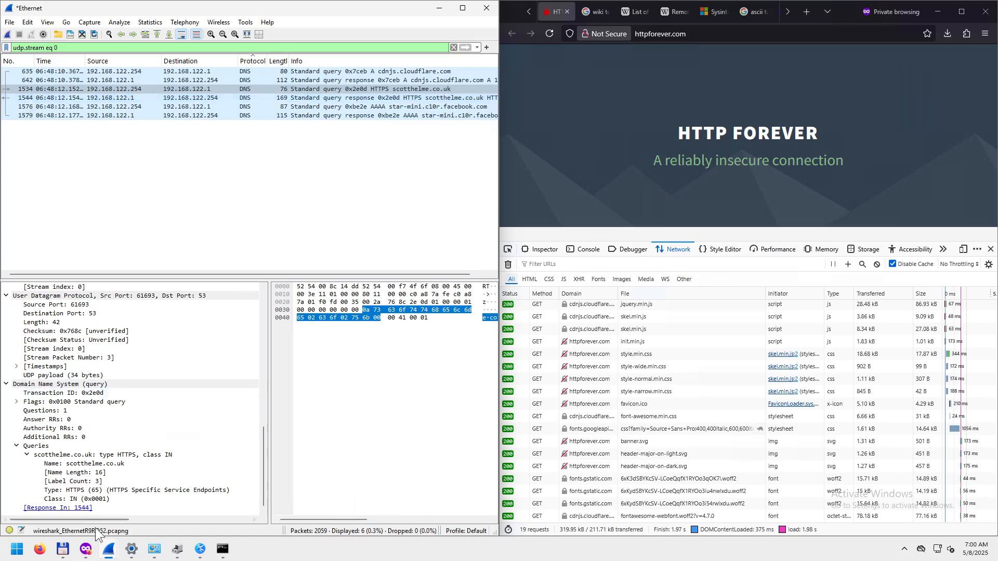
pyautogui.click(64, 509)
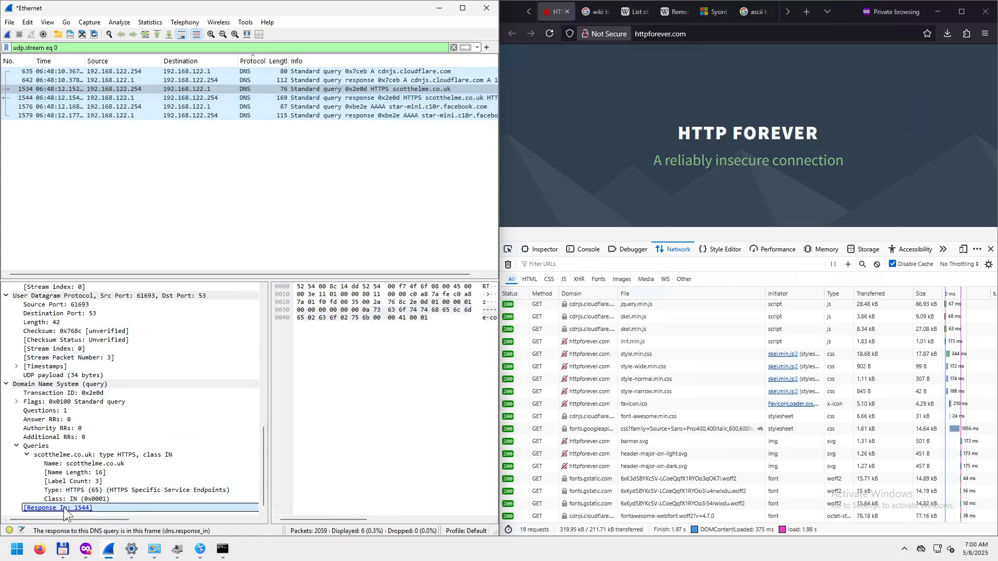
pyautogui.click(63, 507)
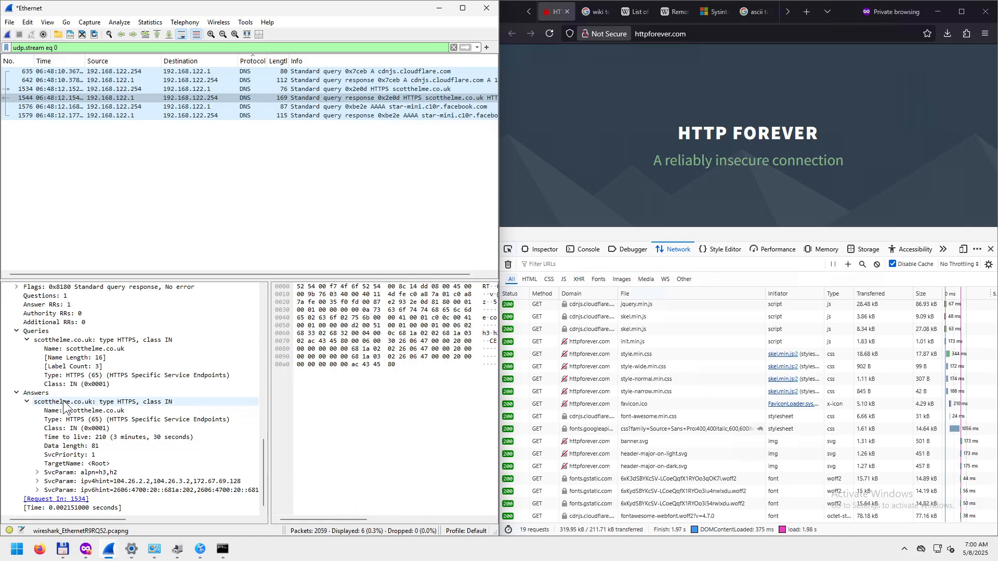
# - Inspect the HTTPS answer record in packet 1544 and expand its ipv6hint, ipv4hint and alpn service parameters
pyautogui.click(120, 403)
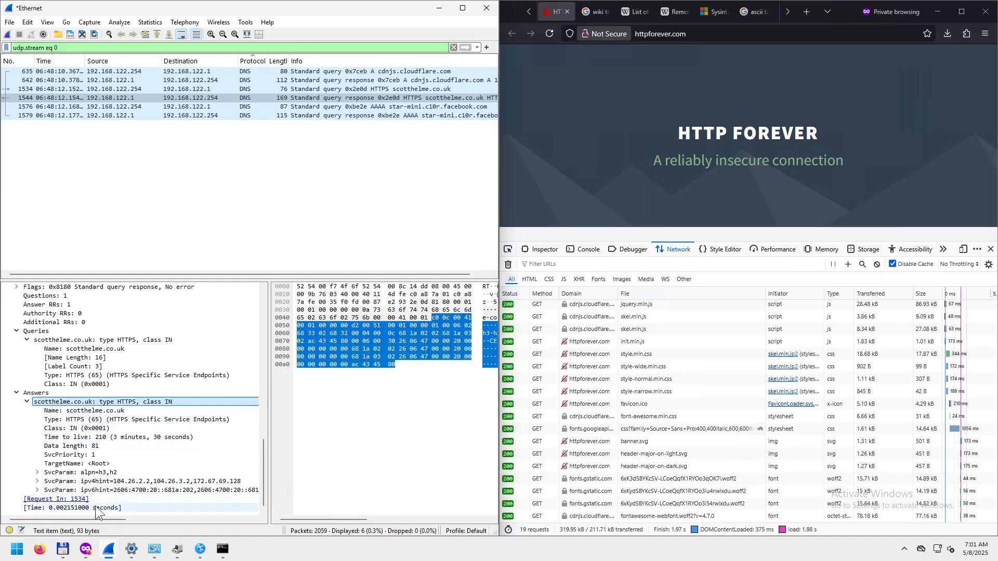
pyautogui.click(37, 489)
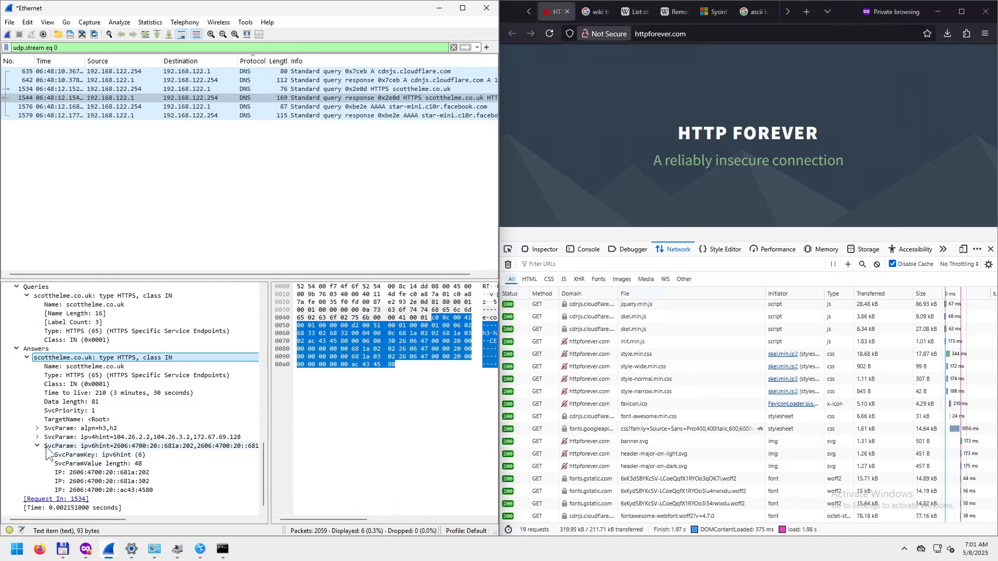
pyautogui.click(37, 437)
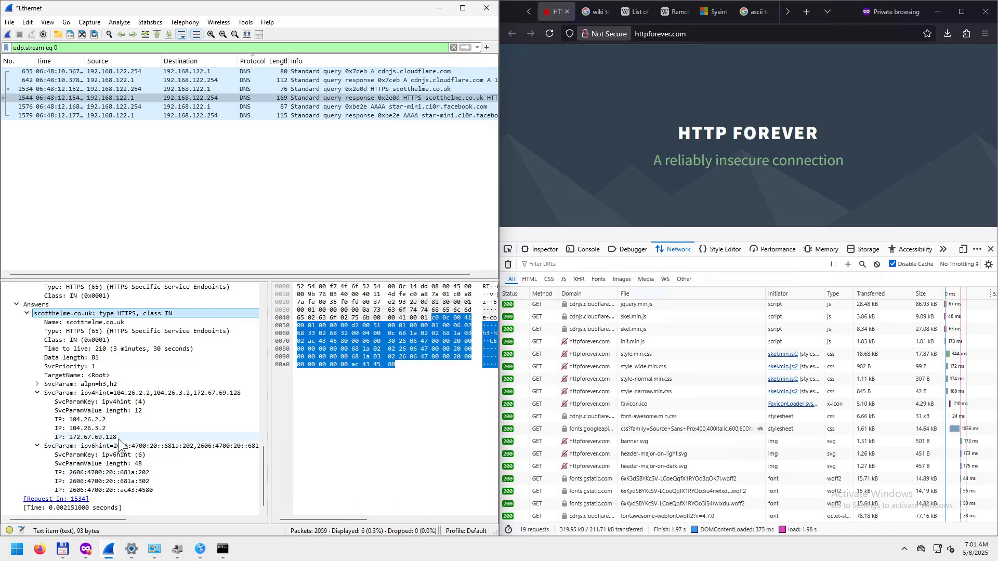
pyautogui.click(37, 384)
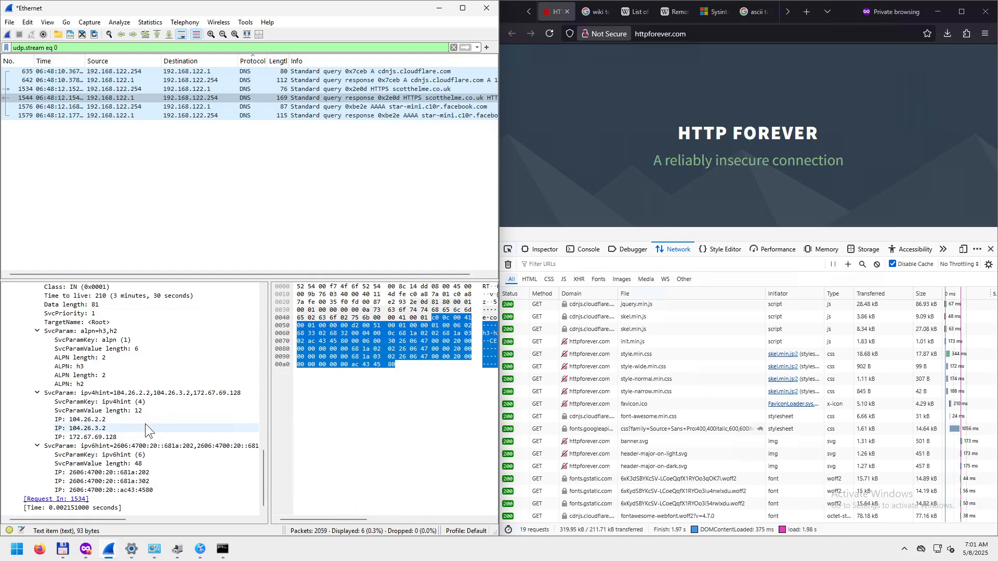
# - Inspect each IPv4 and IPv6 hint address in packet 1544 together with its corresponding bytes
pyautogui.click(102, 421)
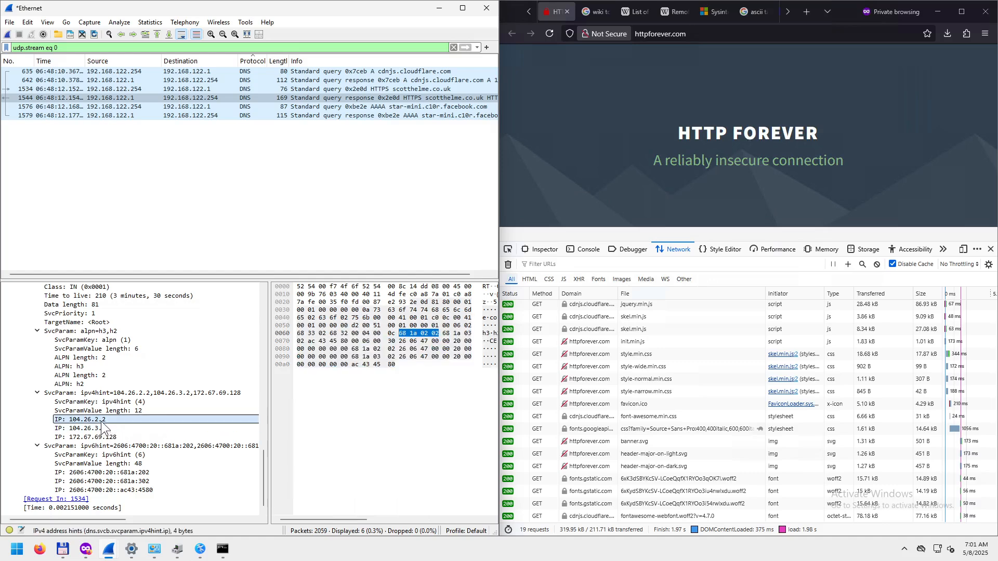
pyautogui.click(102, 429)
pyautogui.click(105, 437)
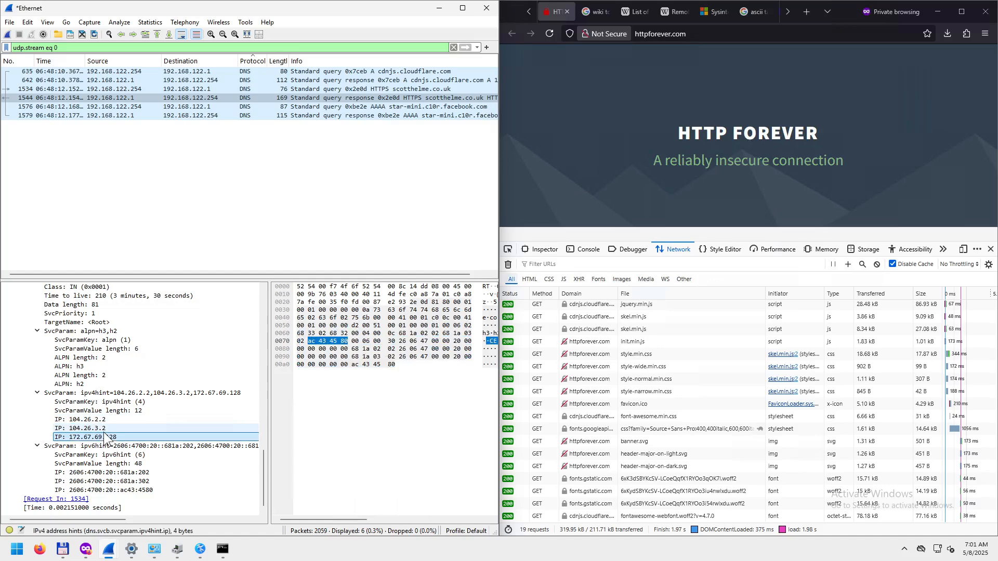
pyautogui.click(110, 473)
pyautogui.click(115, 481)
pyautogui.click(118, 491)
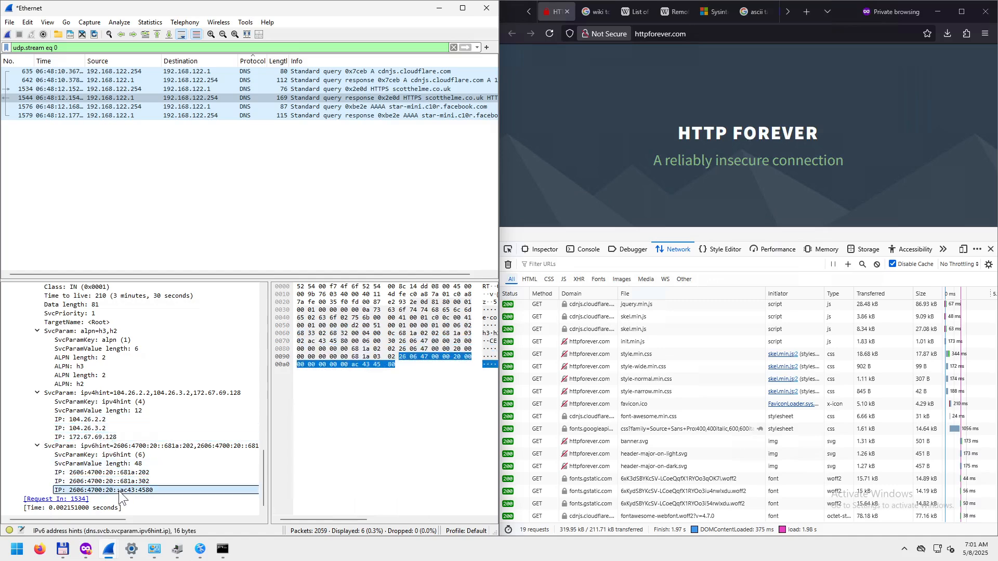
pyautogui.click(115, 482)
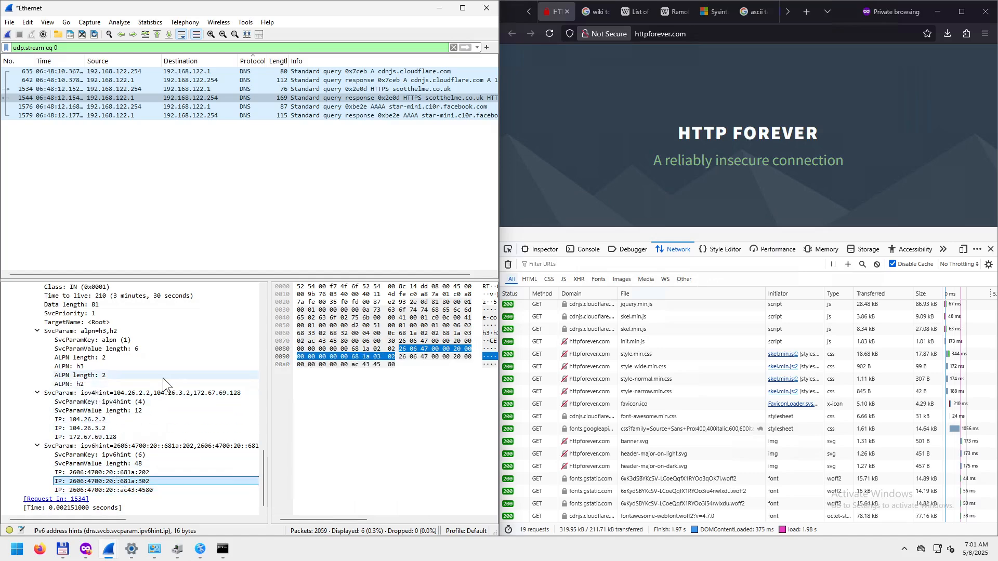
# - Select the Type field of the HTTPS answer in packet 1544 and maximize the capture window
pyautogui.scroll(3, 163, 378)
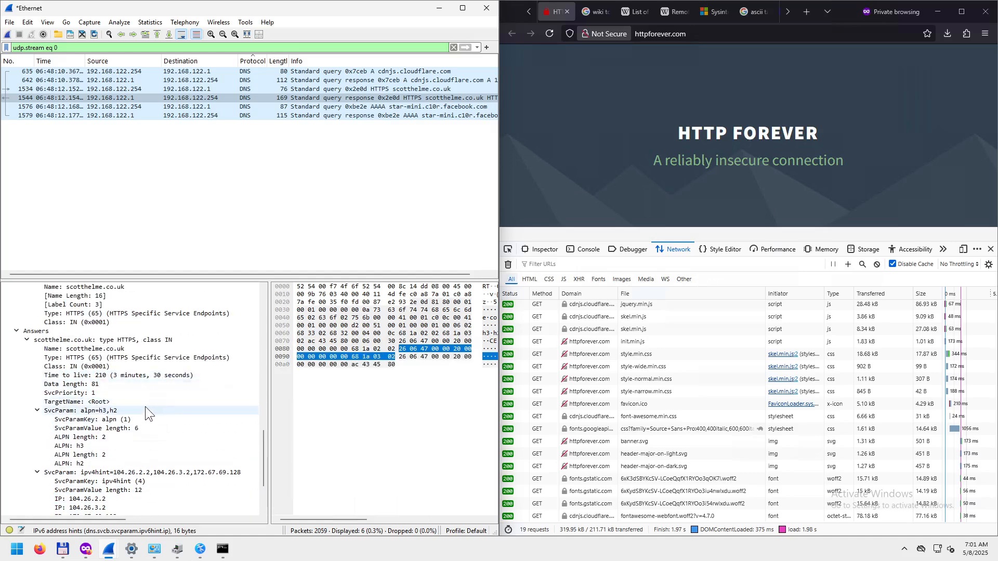
pyautogui.click(127, 357)
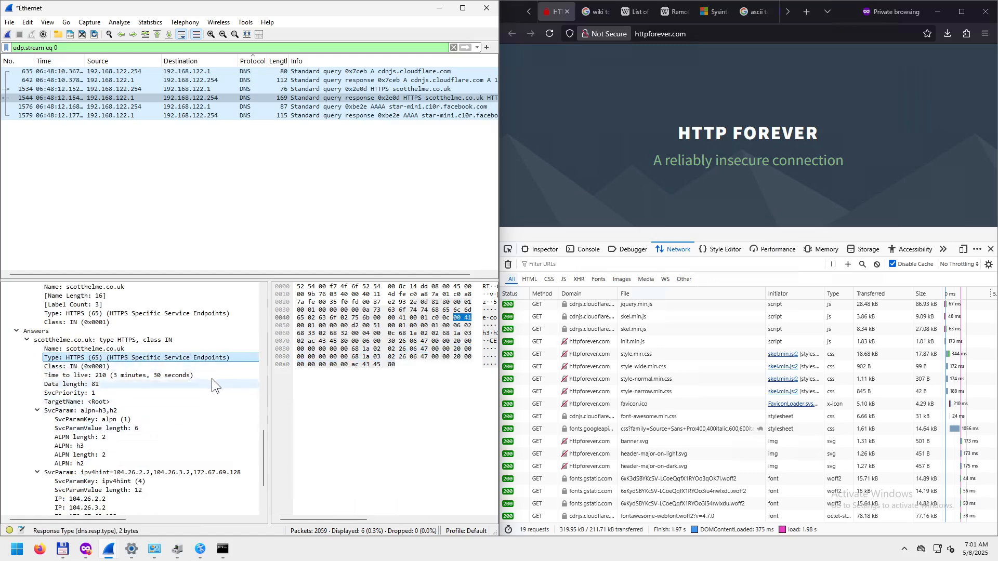
pyautogui.click(462, 7)
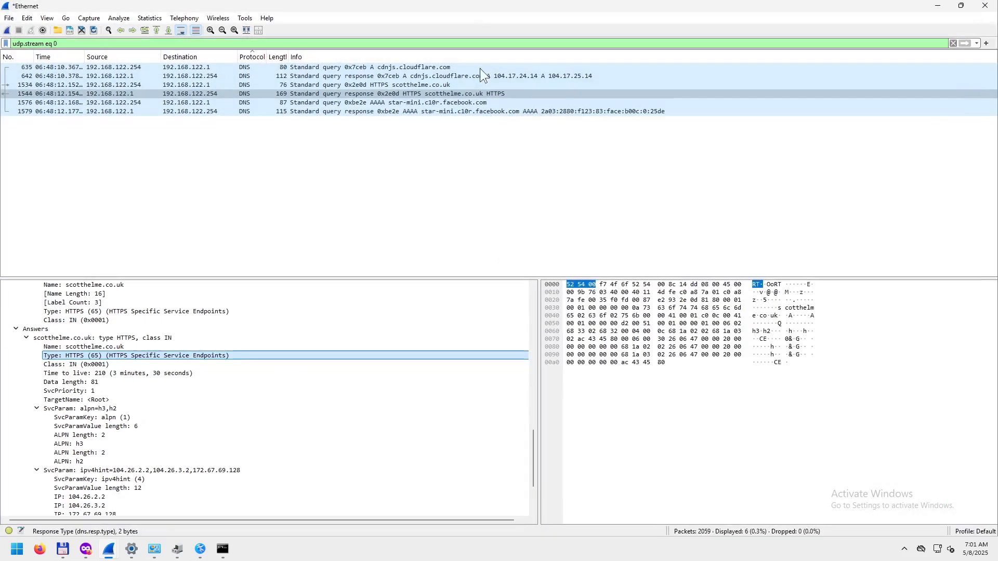
# - Select the first bytes of packet 1544's destination MAC address and enlarge the packet details area
pyautogui.click(575, 285)
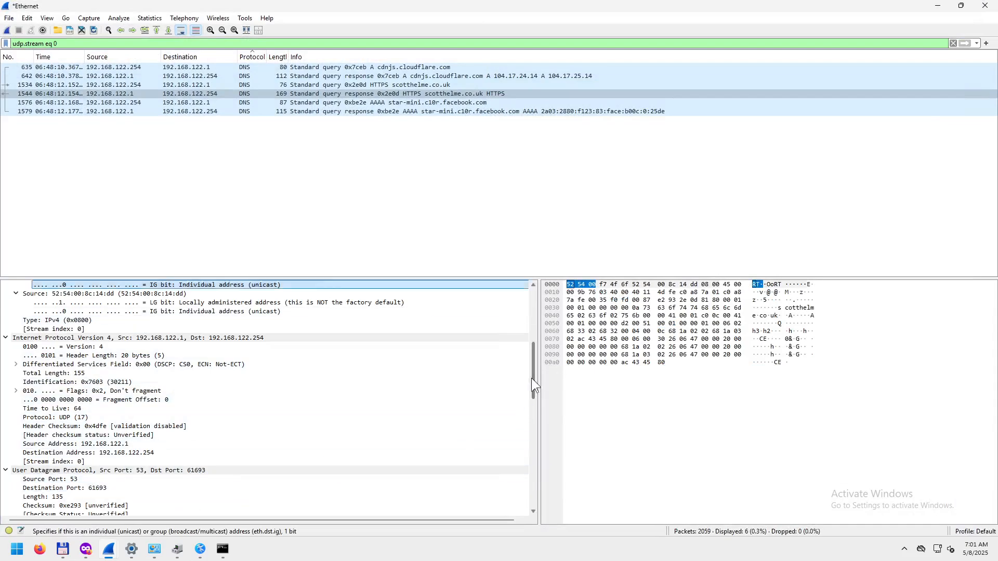
pyautogui.moveTo(531, 379); pyautogui.dragTo(532, 307)
pyautogui.click(494, 276)
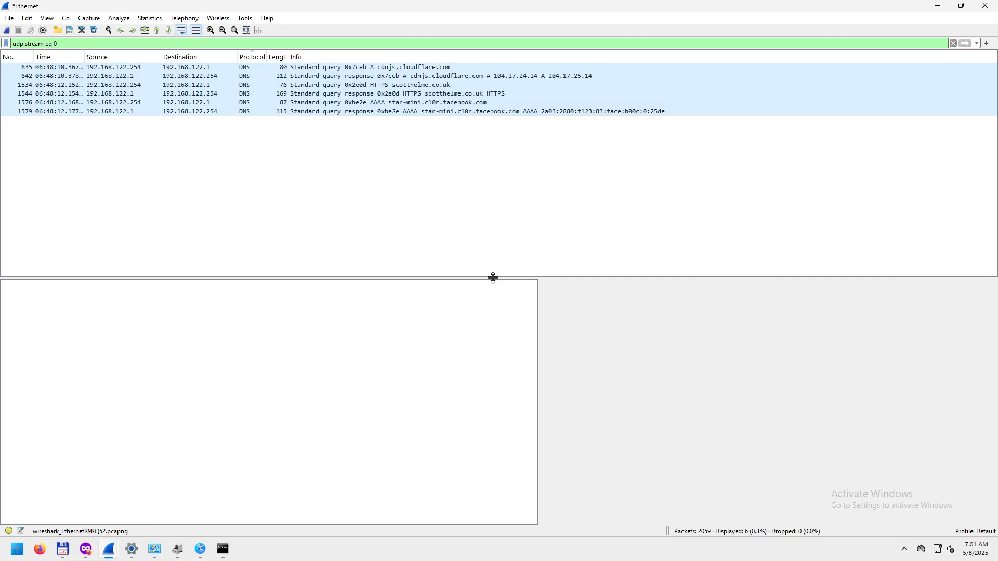
pyautogui.moveTo(492, 277); pyautogui.dragTo(490, 177)
# - Select the scotthelme.co.uk HTTPS query in packet 1534 and sort the packet list by packet number
pyautogui.click(368, 57)
pyautogui.click(366, 66)
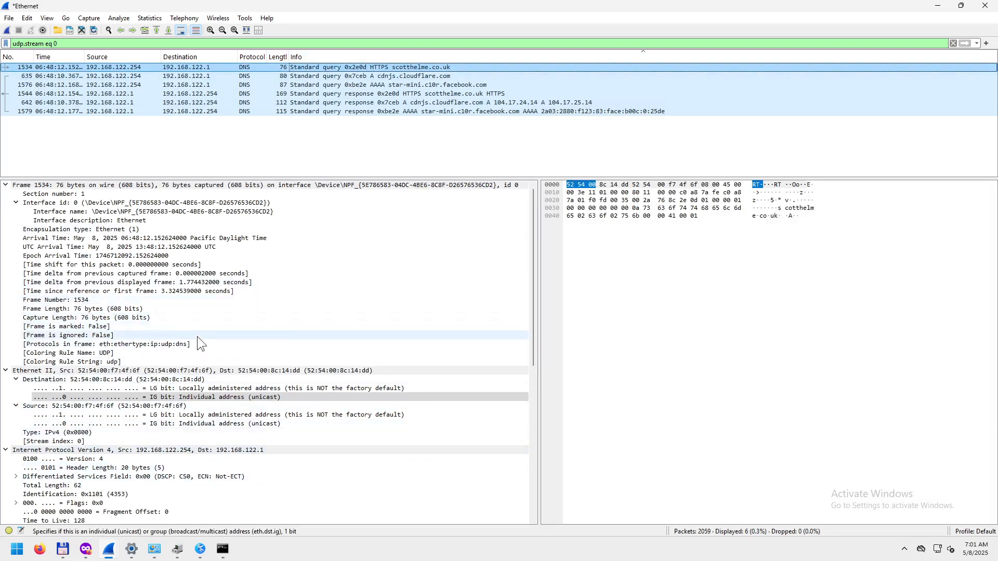
pyautogui.click(24, 57)
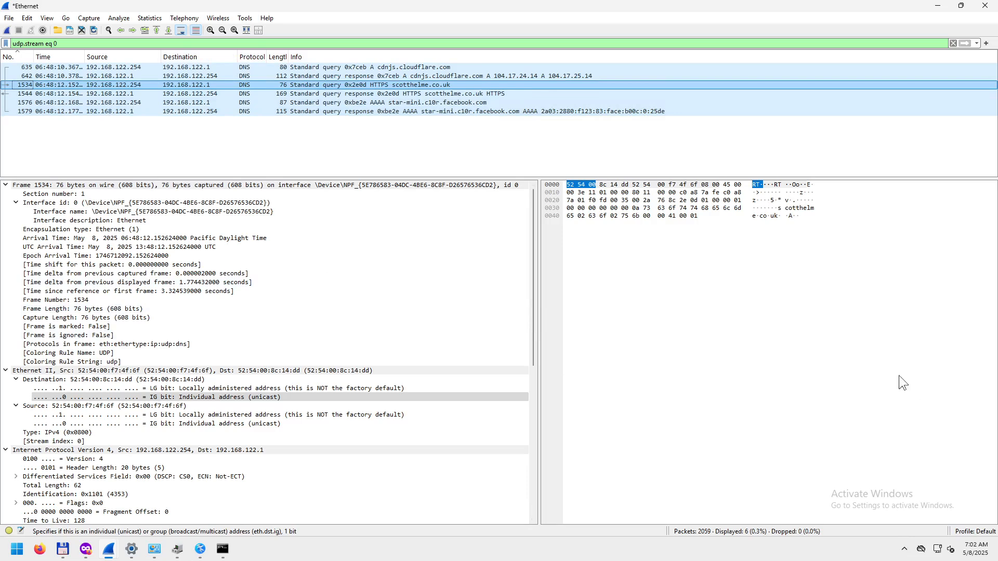
# - Clear the UDP stream filter and browse an enlarged packet list to the QUIC packets around number 708
pyautogui.click(953, 43)
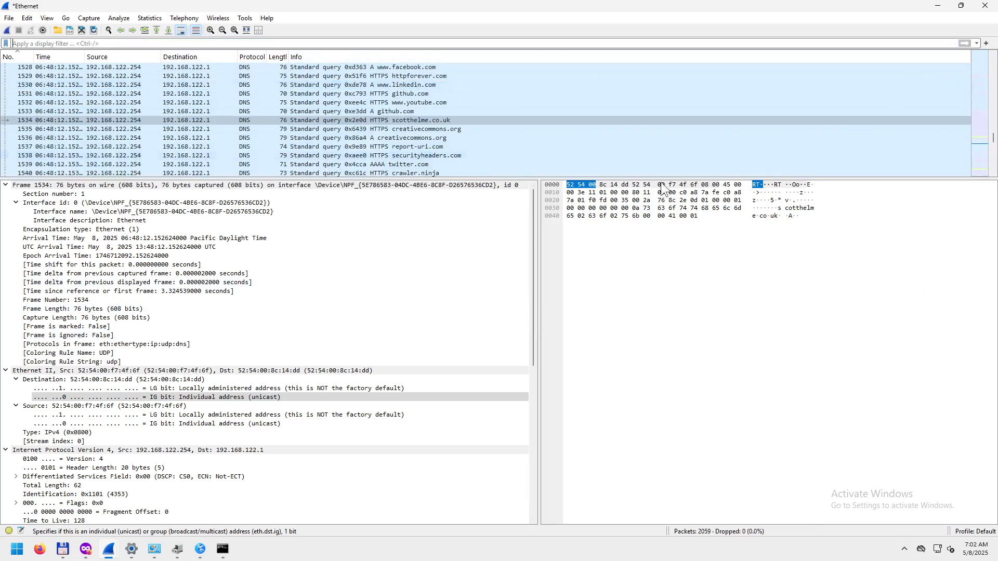
pyautogui.moveTo(424, 178); pyautogui.dragTo(424, 355)
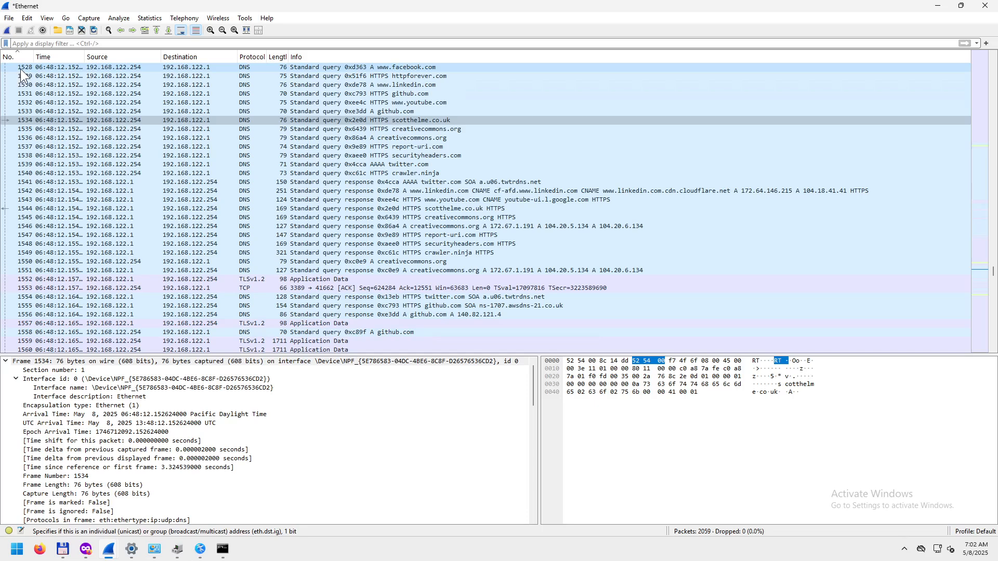
pyautogui.scroll(11, 21, 74)
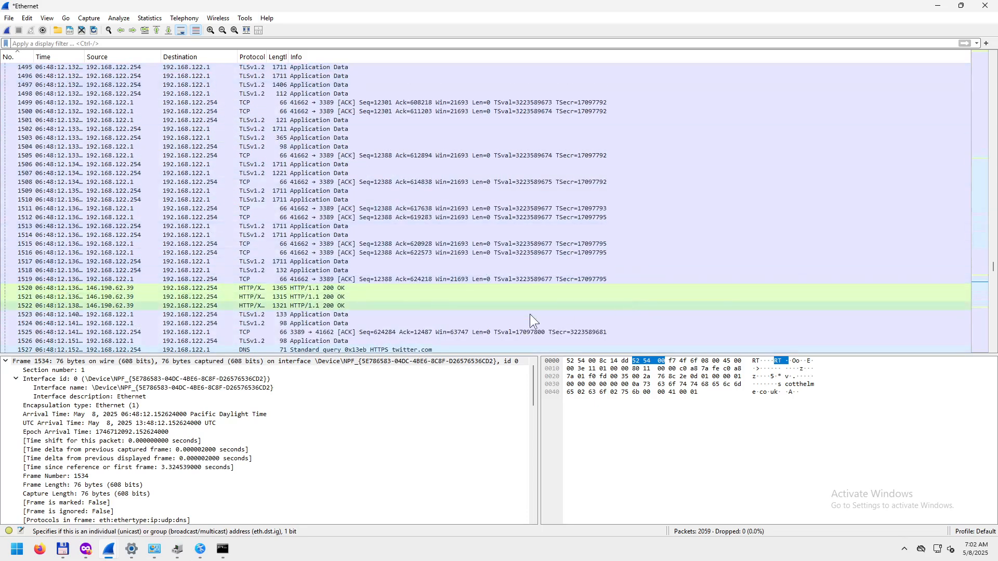
pyautogui.moveTo(994, 266); pyautogui.dragTo(986, 80)
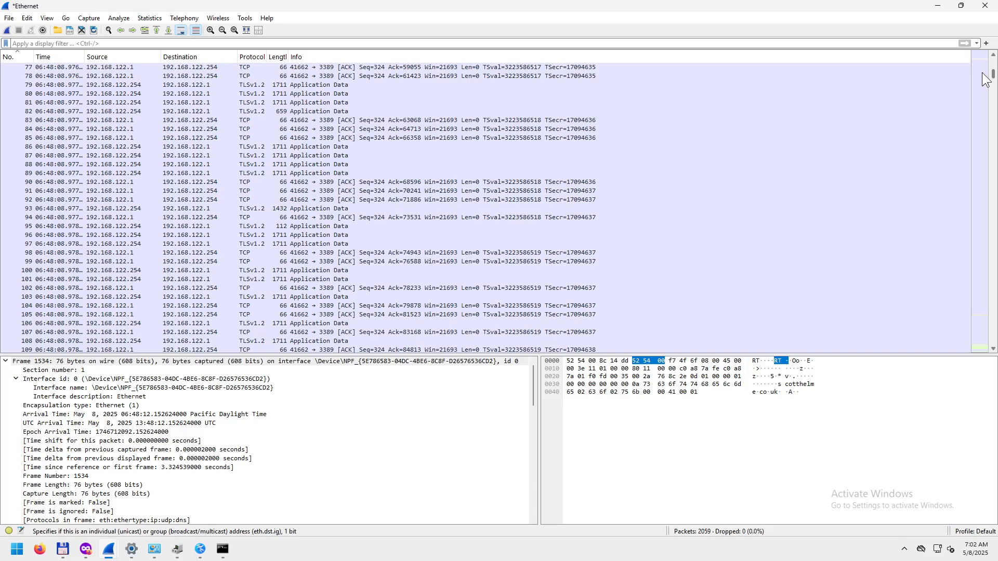
pyautogui.moveTo(986, 81); pyautogui.dragTo(991, 164)
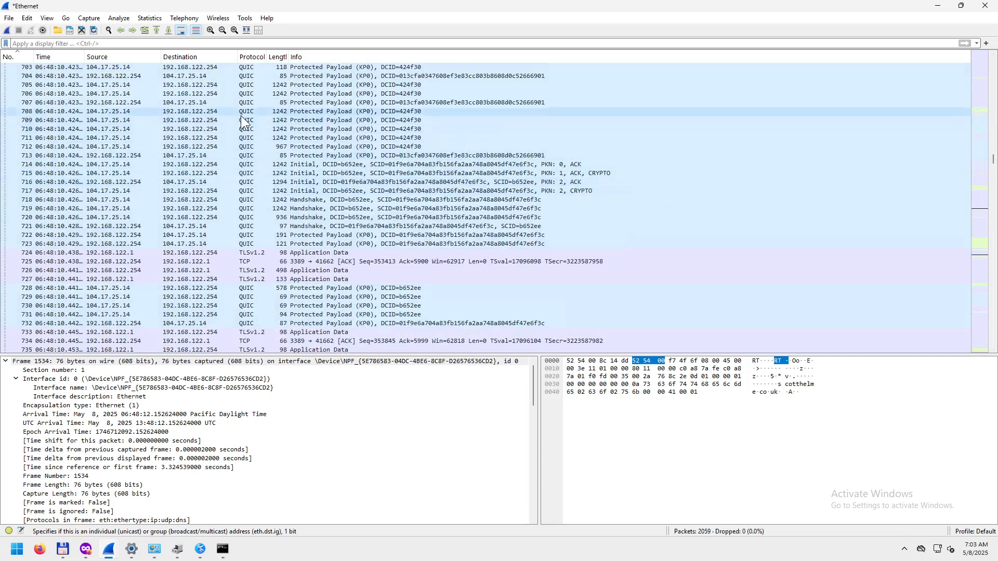
# - Try to follow the QUIC stream of packet 708
pyautogui.click(410, 111)
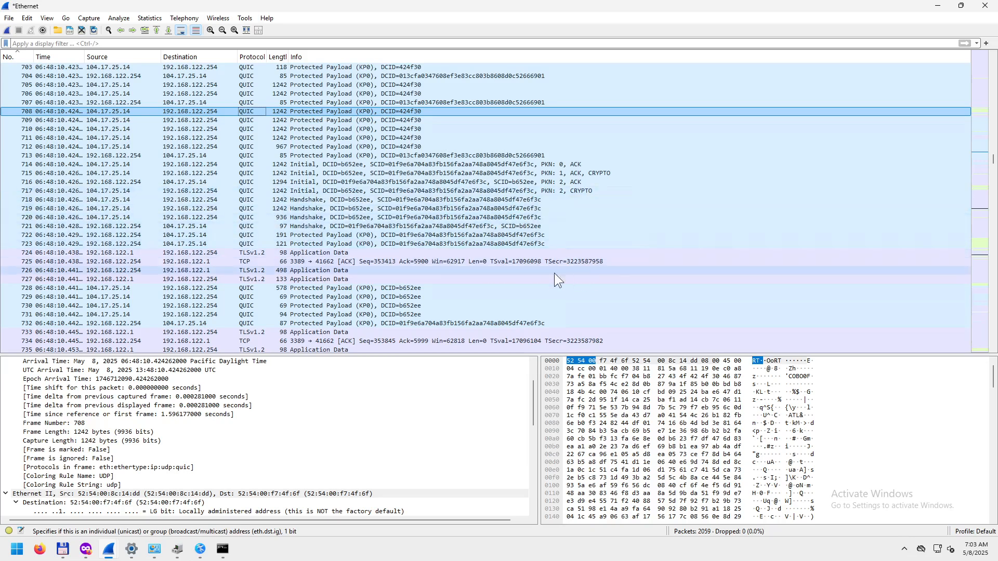
pyautogui.rightClick(251, 111)
pyautogui.moveTo(310, 254)
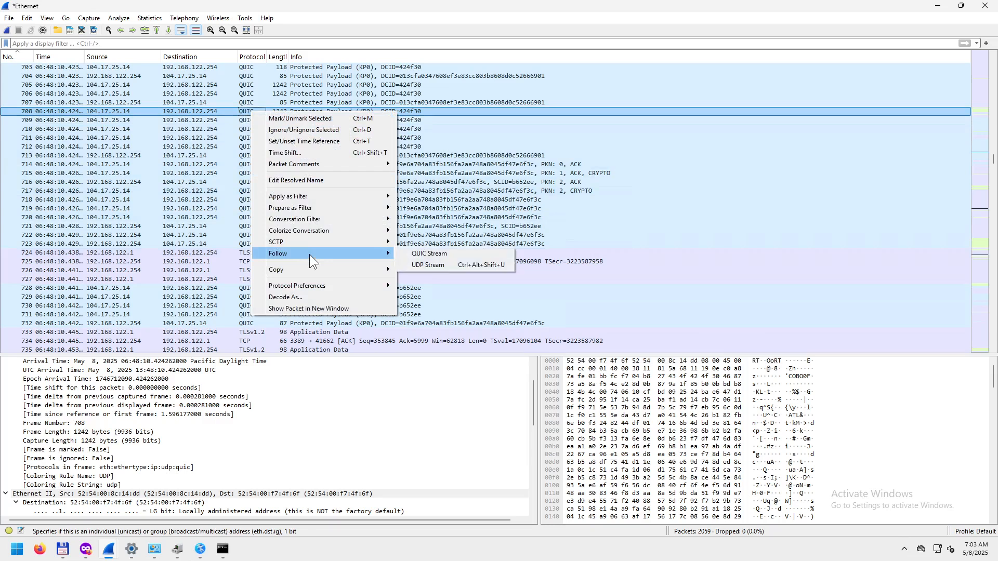
pyautogui.click(432, 254)
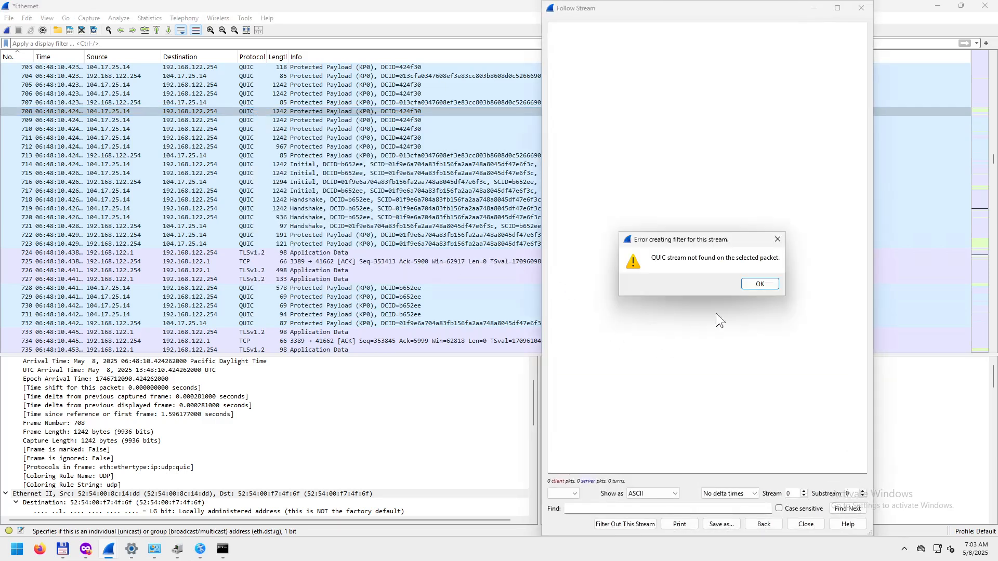
pyautogui.click(758, 284)
pyautogui.click(862, 9)
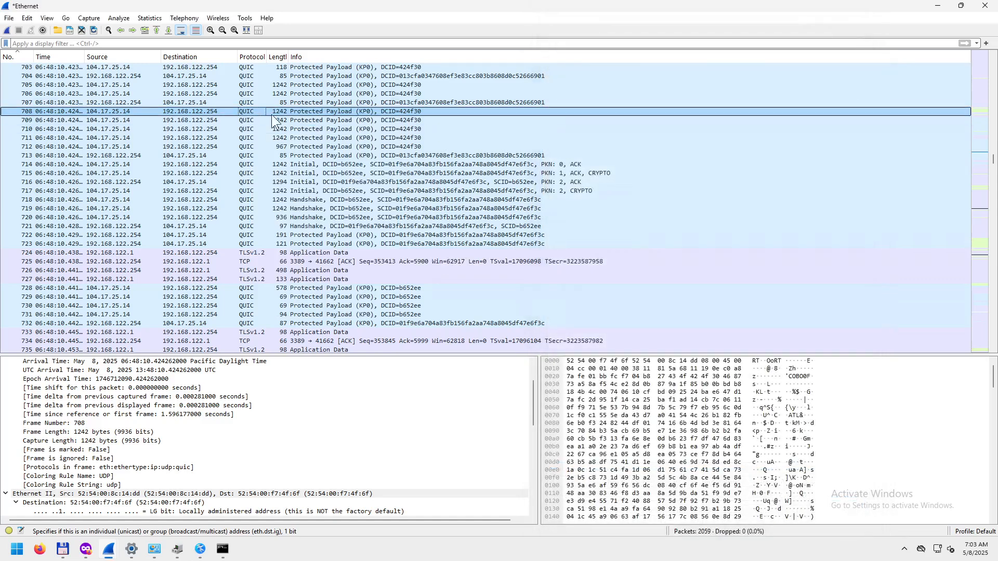
# - Follow the UDP stream of packet 708 and close its contents window
pyautogui.rightClick(257, 110)
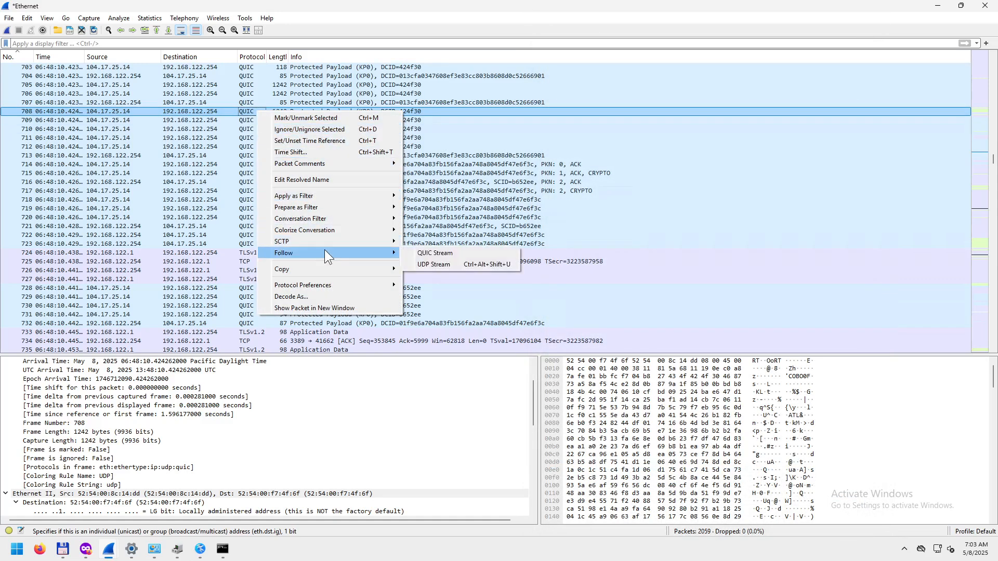
pyautogui.click(448, 263)
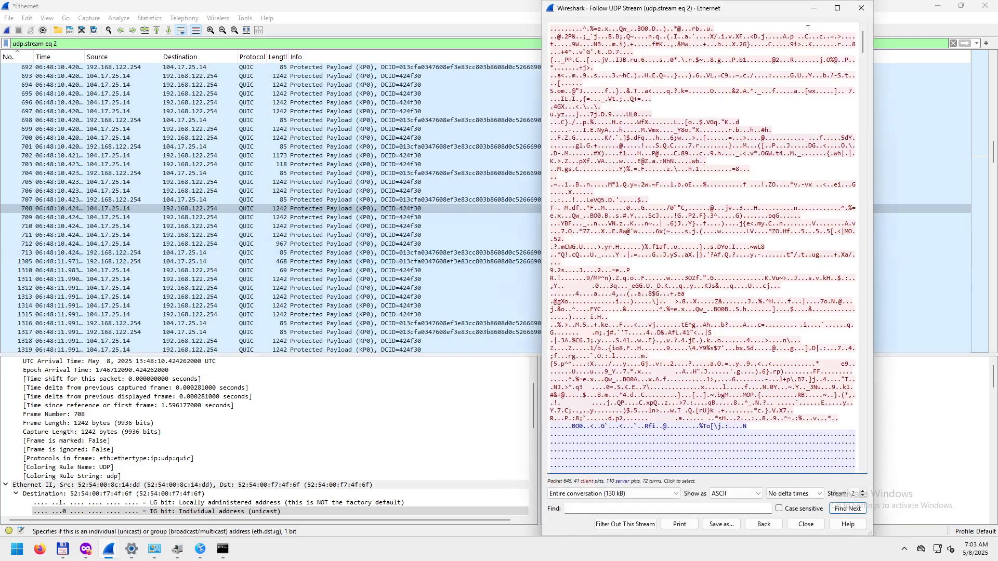
pyautogui.click(862, 8)
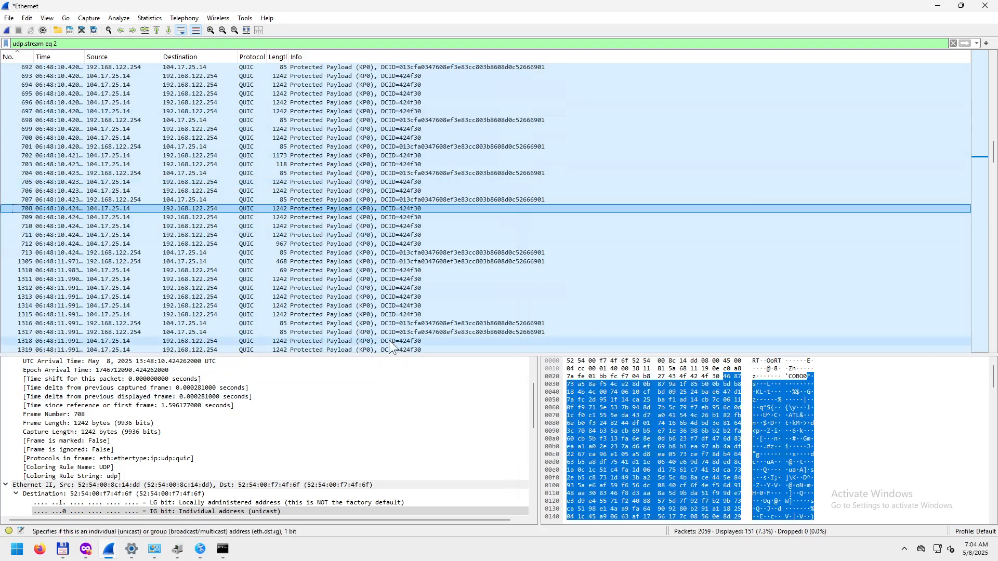
# - Inspect packet 708's remaining QUIC payload and UDP header in an enlarged details area, and view the first packets of the stream
pyautogui.moveTo(387, 355); pyautogui.dragTo(388, 302)
pyautogui.click(584, 331)
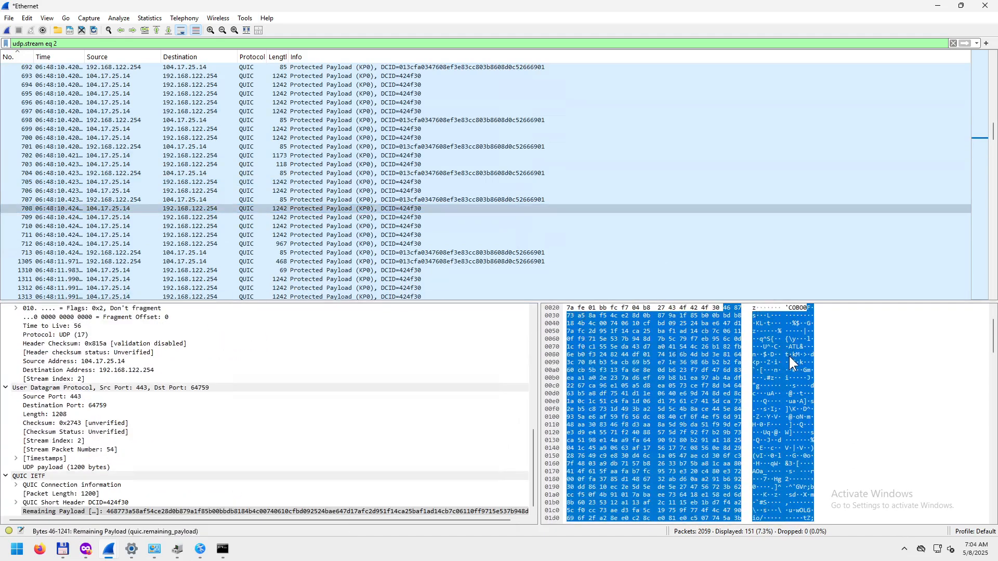
pyautogui.click(178, 388)
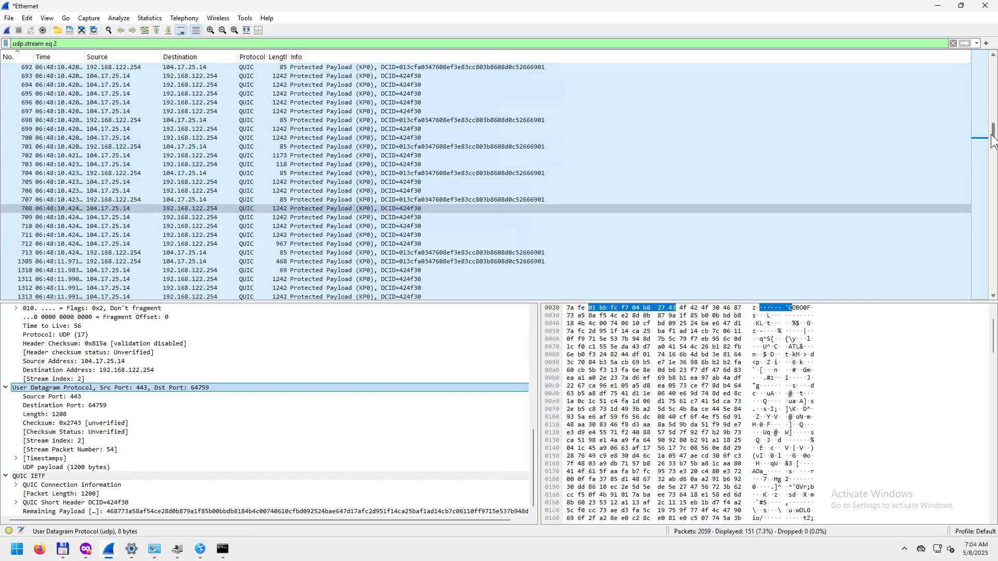
pyautogui.moveTo(994, 131); pyautogui.dragTo(994, 68)
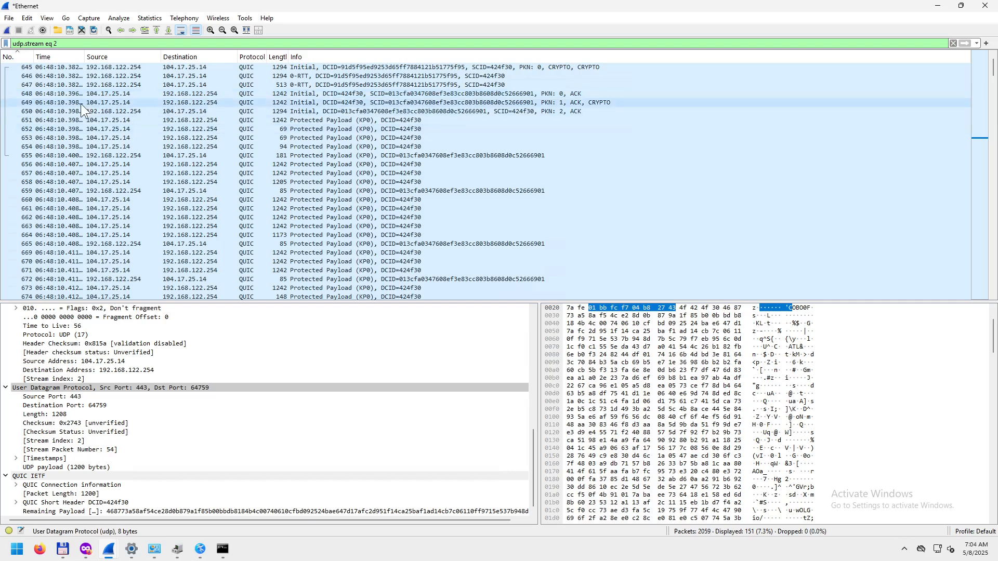
# - Clear the udp.stream eq 2 filter and browse the full capture to the HTTP requests for stylesheets
pyautogui.click(953, 43)
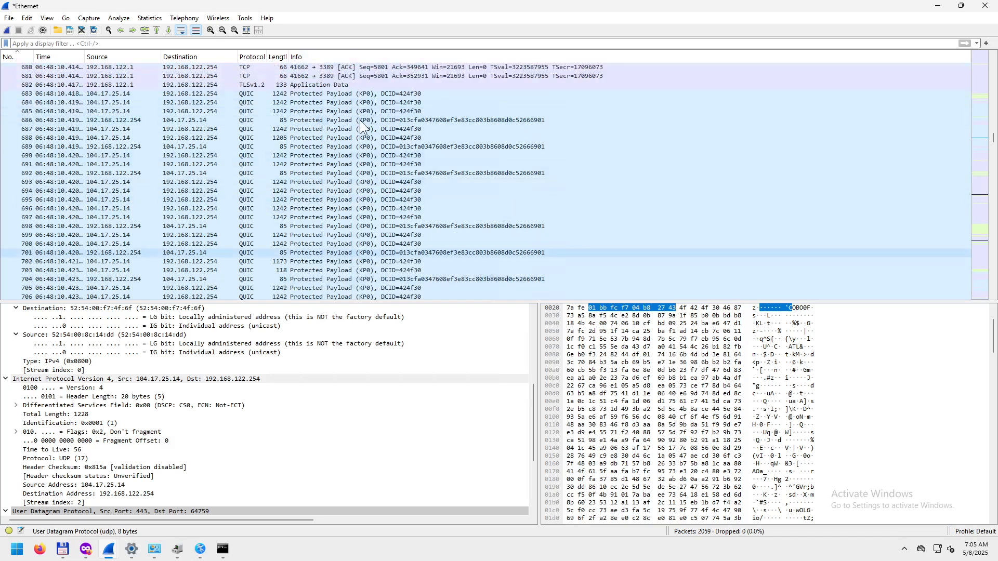
pyautogui.scroll(-6, 995, 143)
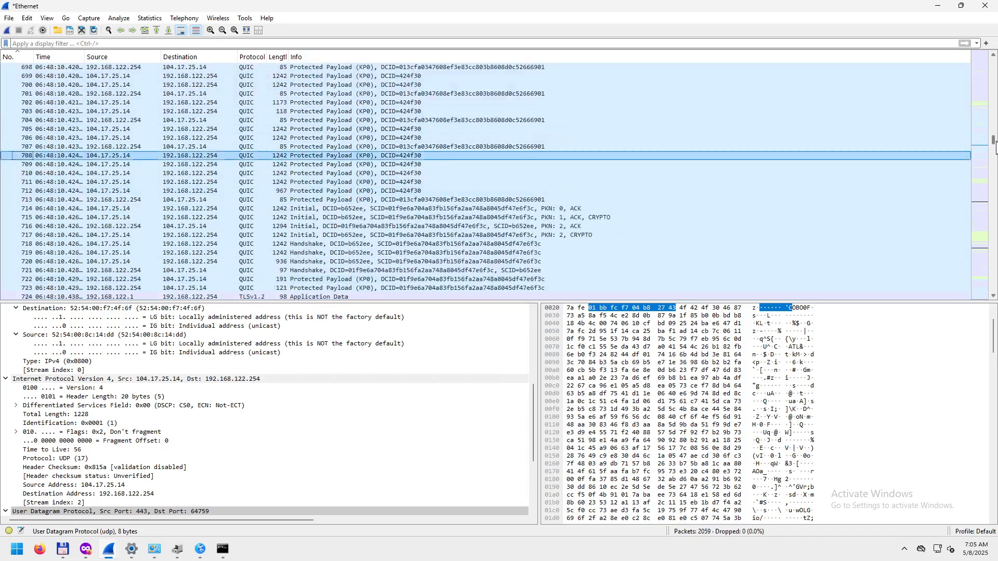
pyautogui.moveTo(996, 145); pyautogui.dragTo(994, 151)
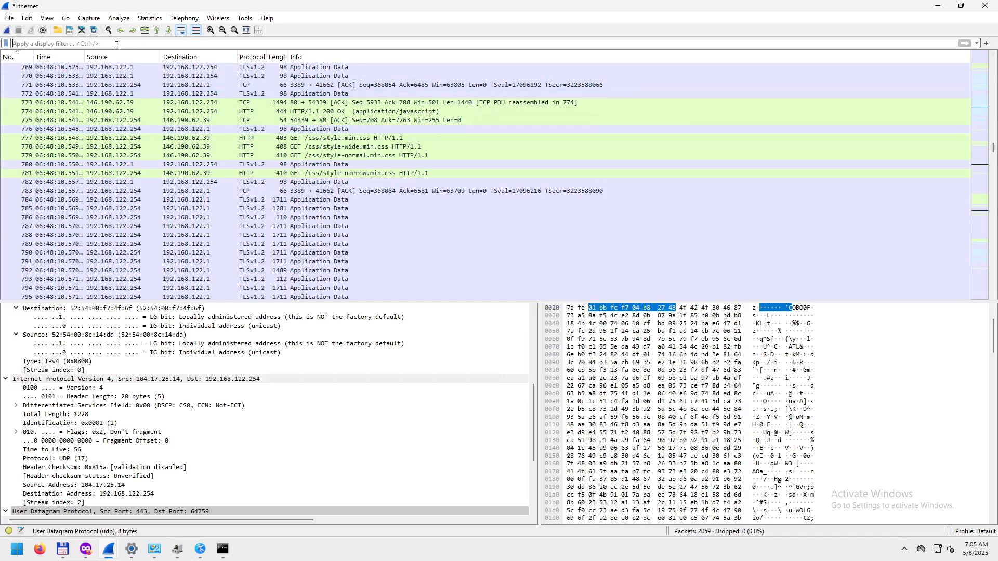
pyautogui.write('tcp')
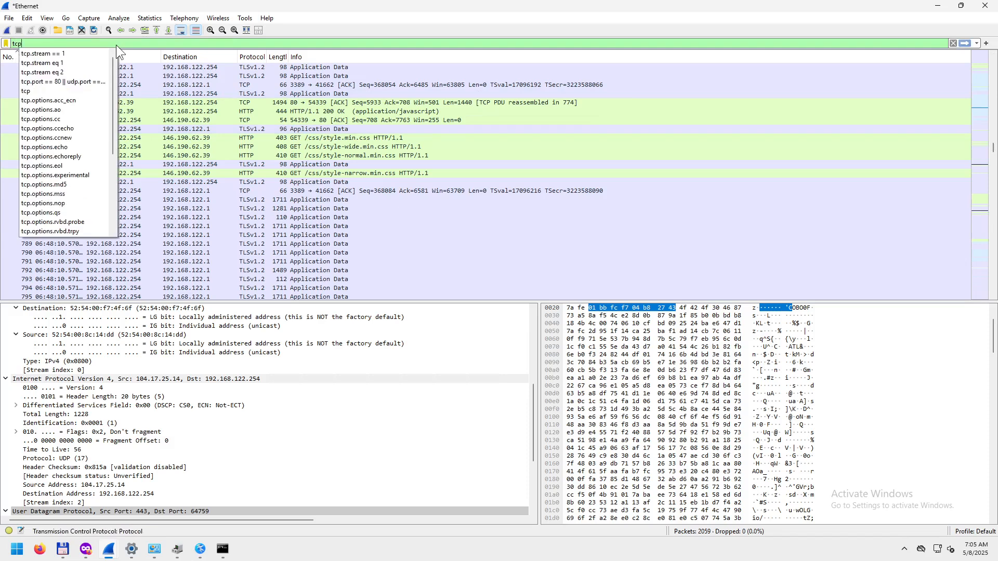
pyautogui.write('.p')
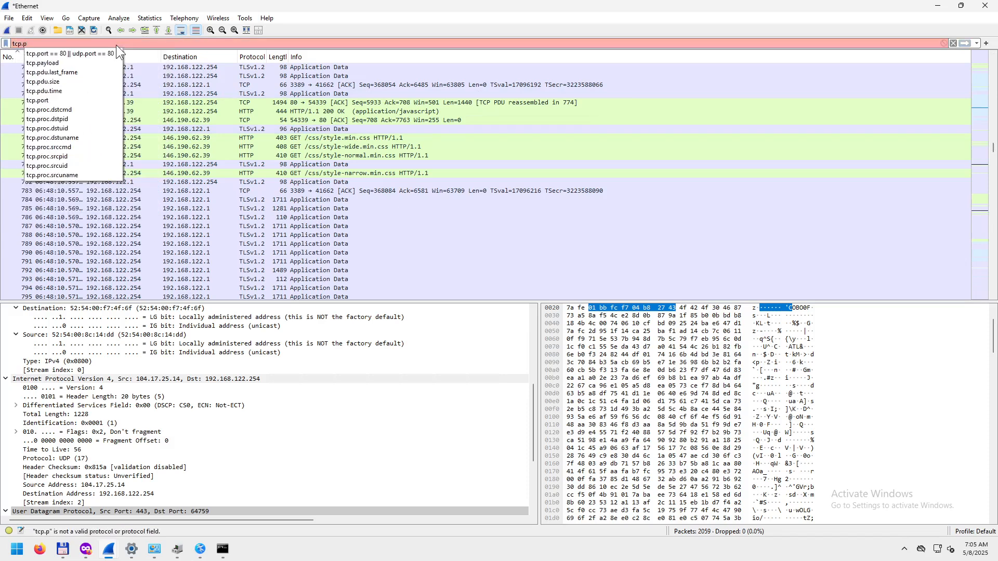
pyautogui.write('ro')
pyautogui.press('BackSpace')
pyautogui.press('BackSpace')
pyautogui.press('BackSpace')
pyautogui.press('BackSpace')
pyautogui.press('BackSpace')
pyautogui.press('BackSpace')
pyautogui.press('BackSpace')
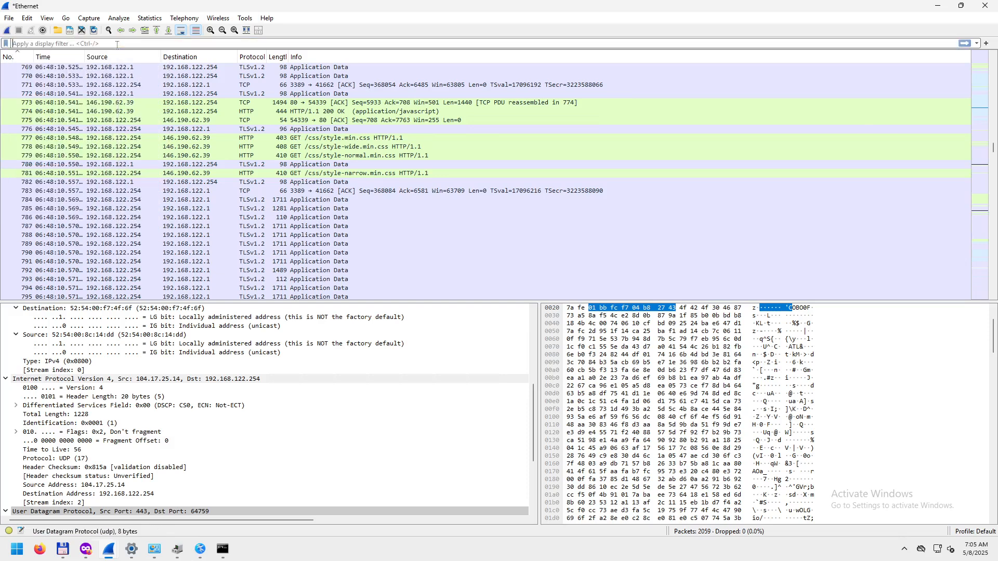
pyautogui.write('pro')
pyautogui.press('BackSpace')
pyautogui.press('BackSpace')
pyautogui.press('BackSpace')
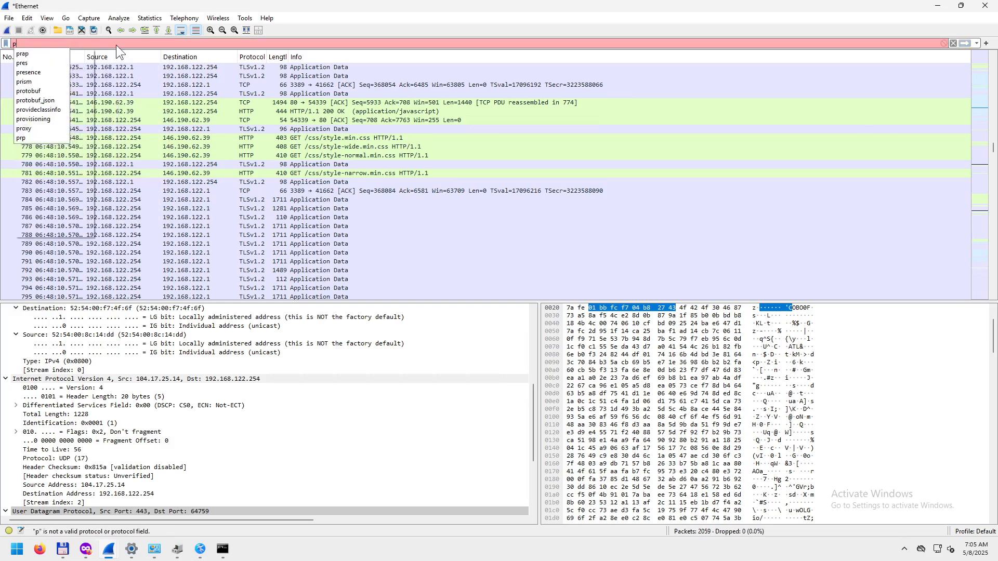
# - Try to compose a display filter that compares the ip.proto field with a value
pyautogui.write('ip.pro')
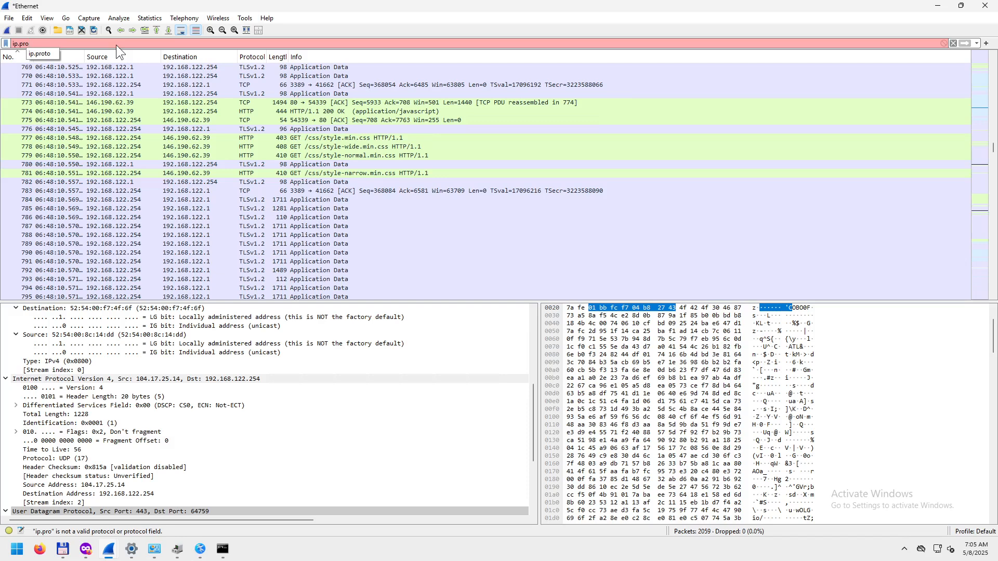
pyautogui.press('Down')
pyautogui.press('Return')
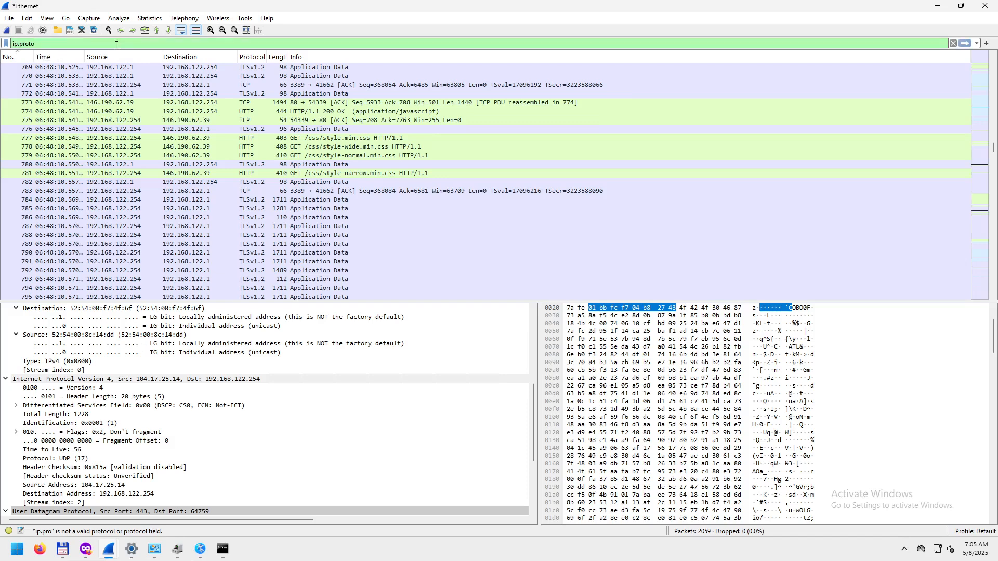
pyautogui.write('==')
pyautogui.press('BackSpace')
pyautogui.press('BackSpace')
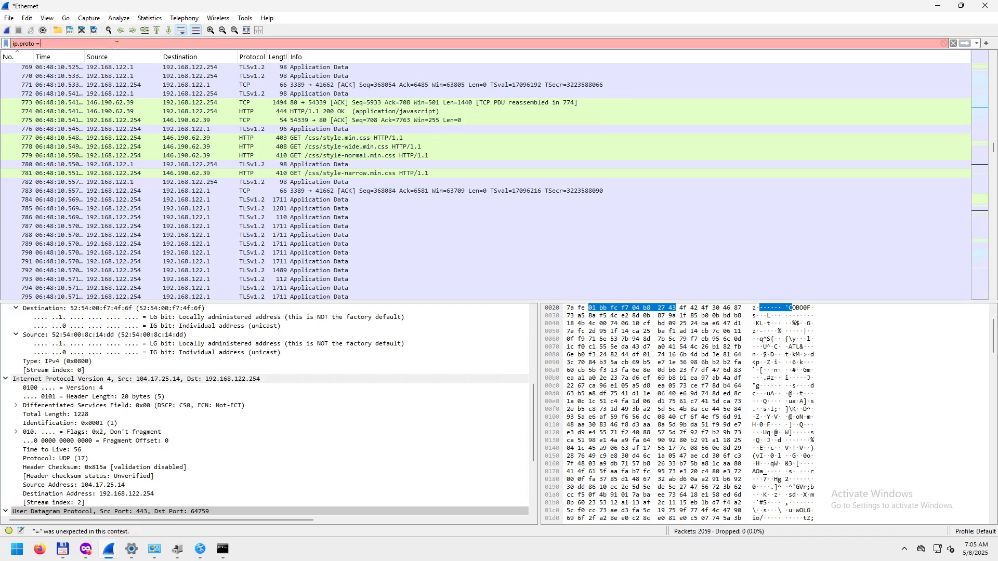
pyautogui.write('ew')
pyautogui.press('BackSpace')
pyautogui.press('BackSpace')
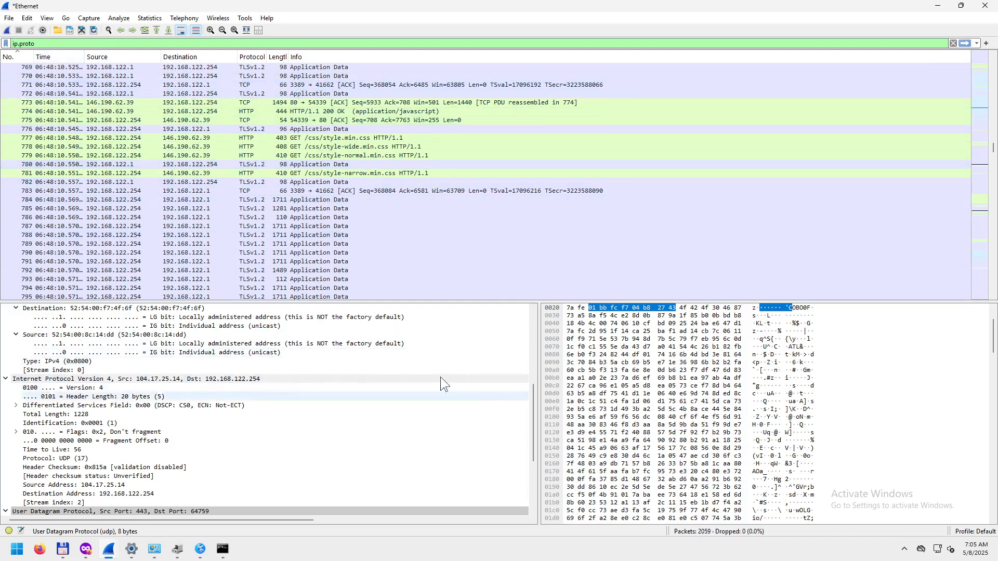
# - Look over the UDP packets and replace the display filter with tcp
pyautogui.click(814, 374)
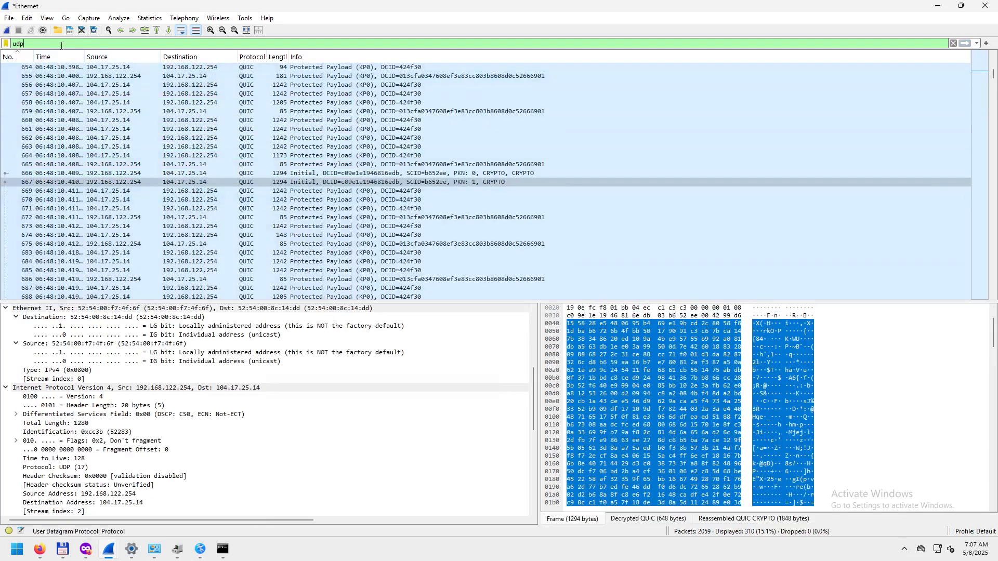
pyautogui.doubleClick(18, 43)
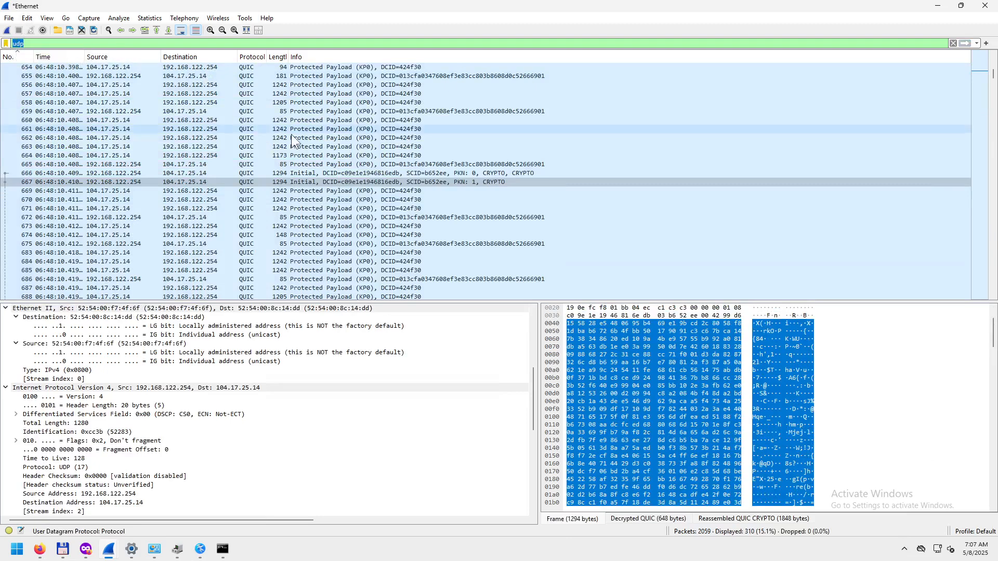
pyautogui.scroll(-10, 261, 109)
pyautogui.scroll(10, 259, 111)
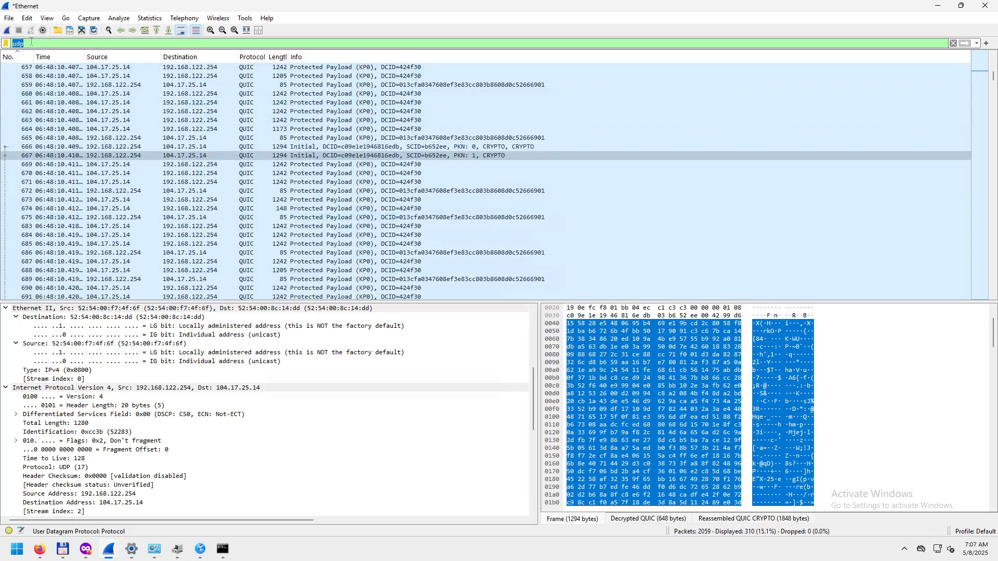
pyautogui.write('tcp')
pyautogui.press('Return')
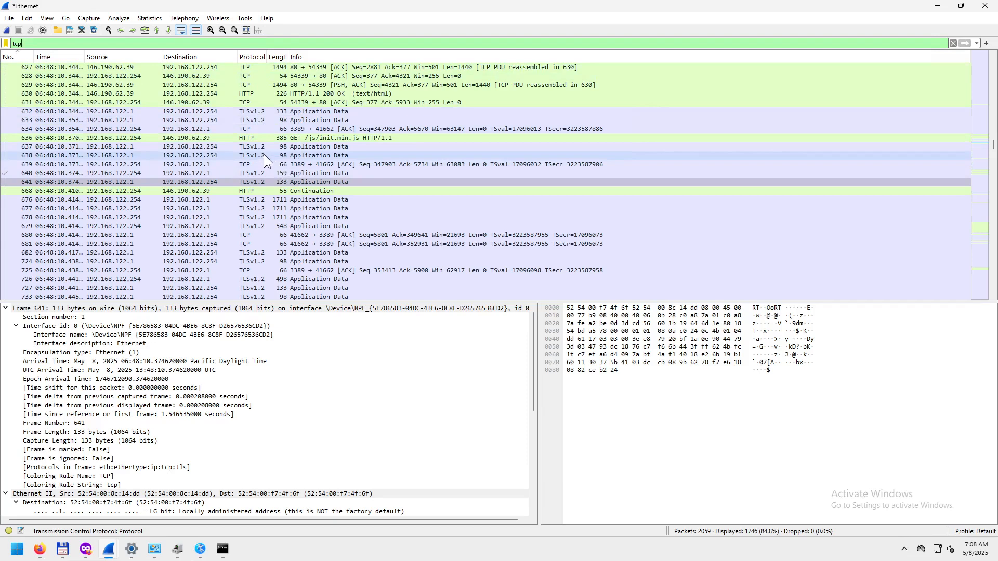
# - Filter the capture by http to show only the HTTP packets
pyautogui.doubleClick(34, 43)
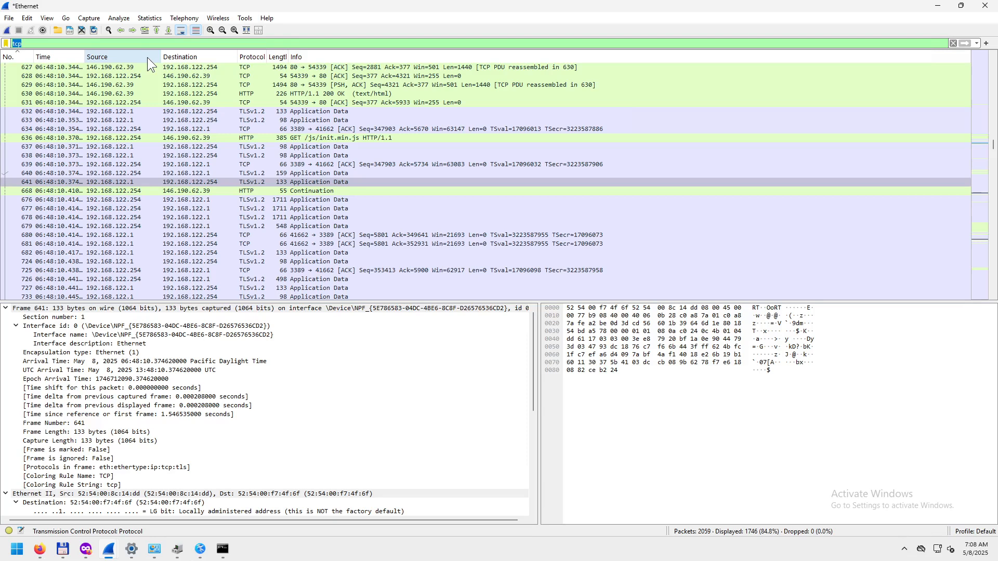
pyautogui.write('http')
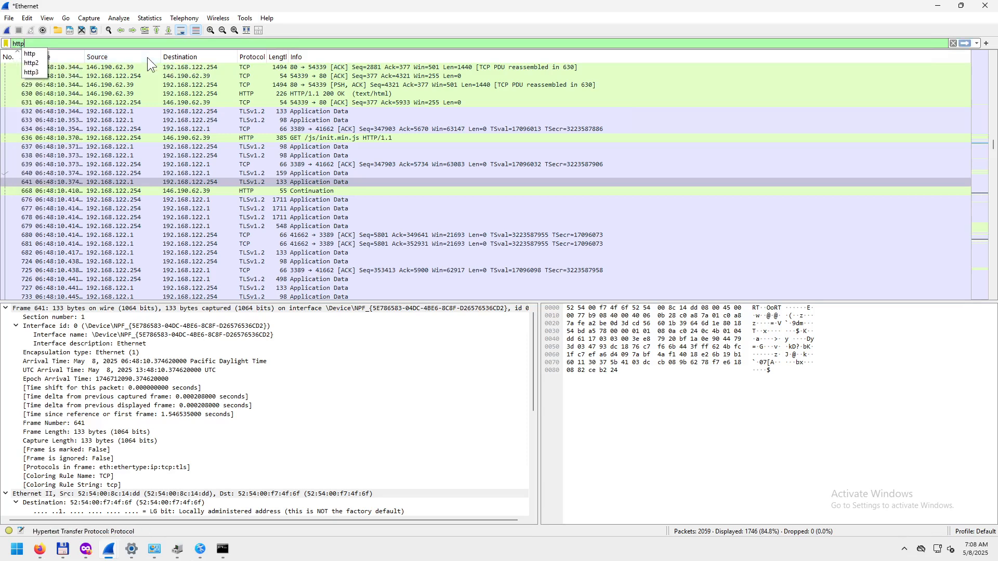
pyautogui.press('Return')
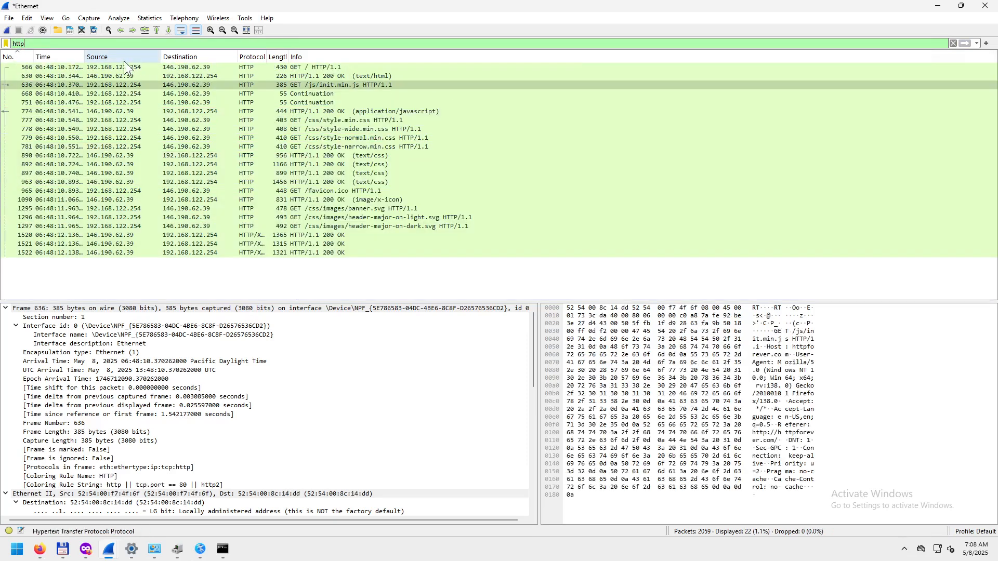
# - Change the display filter to http2 using the suggested filter names and apply it
pyautogui.press('BackSpace')
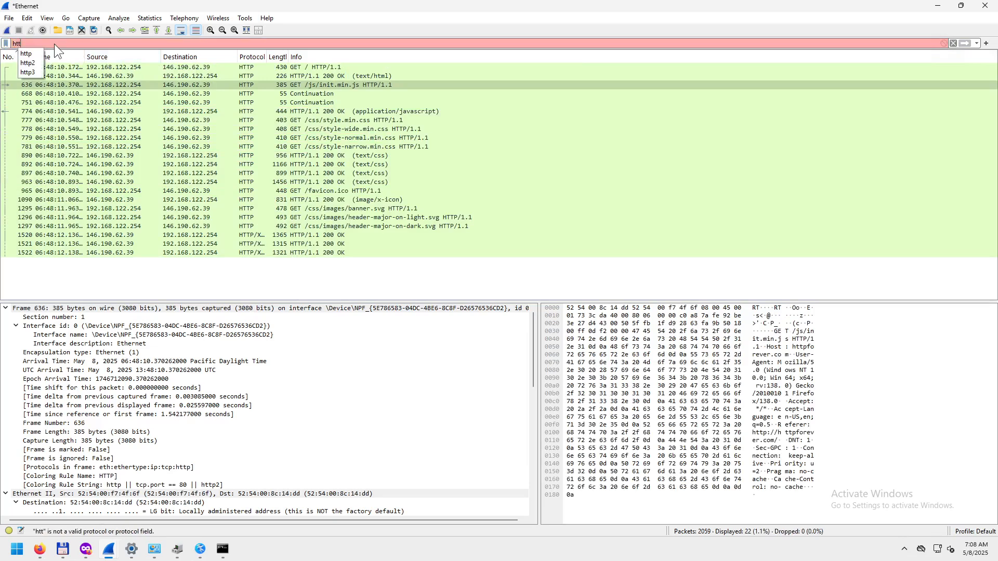
pyautogui.press('Down')
pyautogui.press('Down')
pyautogui.press('Return')
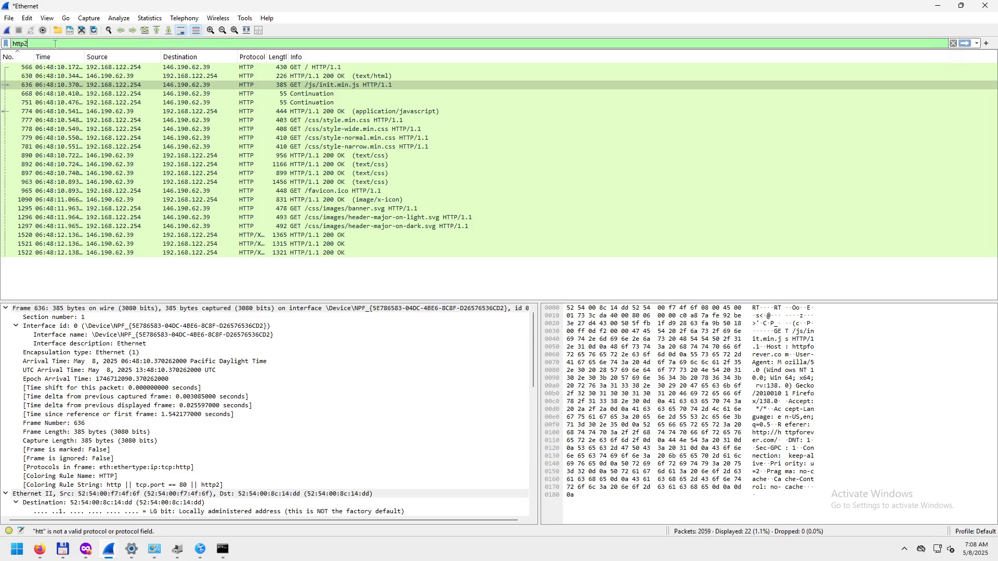
pyautogui.press('Return')
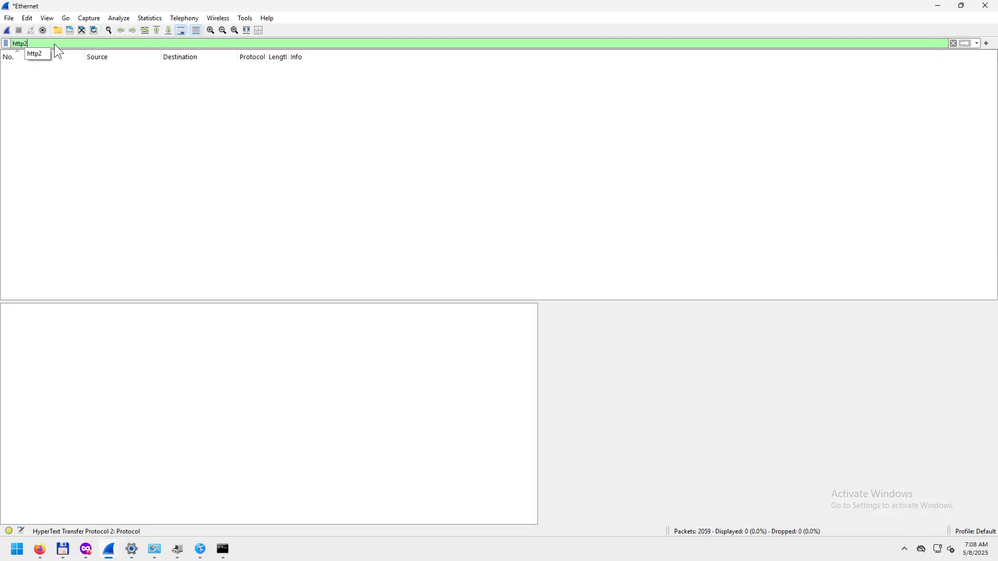
# - Check the capture for HTTP/3 traffic by applying http3, going back to http, and applying http3 again
pyautogui.press('BackSpace')
pyautogui.write('3')
pyautogui.press('Return')
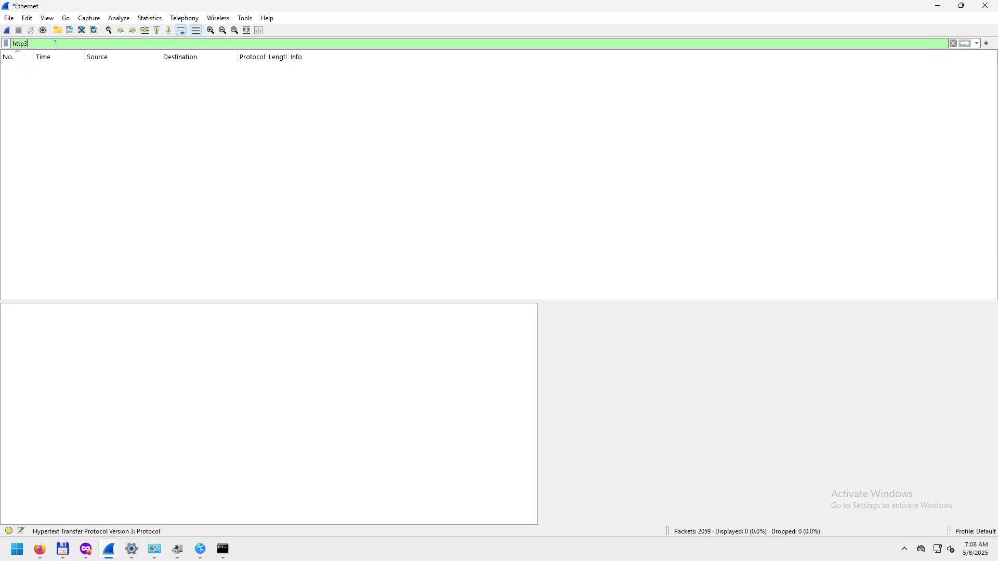
pyautogui.press('BackSpace')
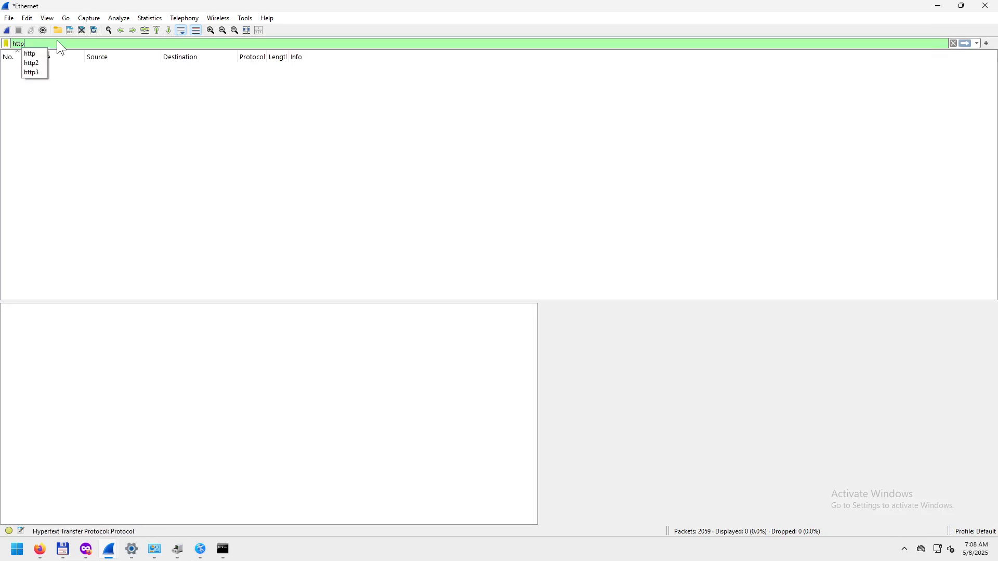
pyautogui.press('Return')
pyautogui.write('3')
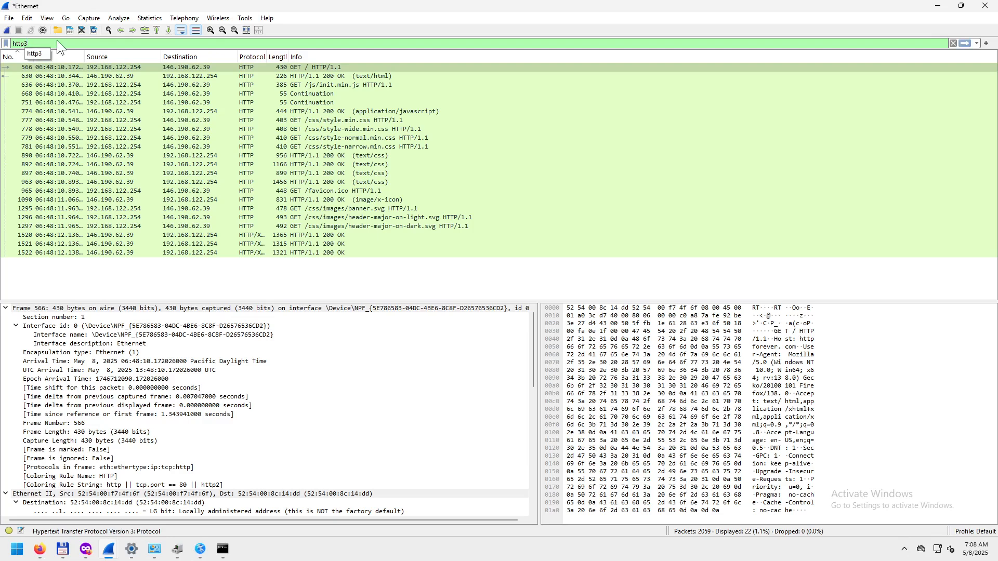
pyautogui.press('Return')
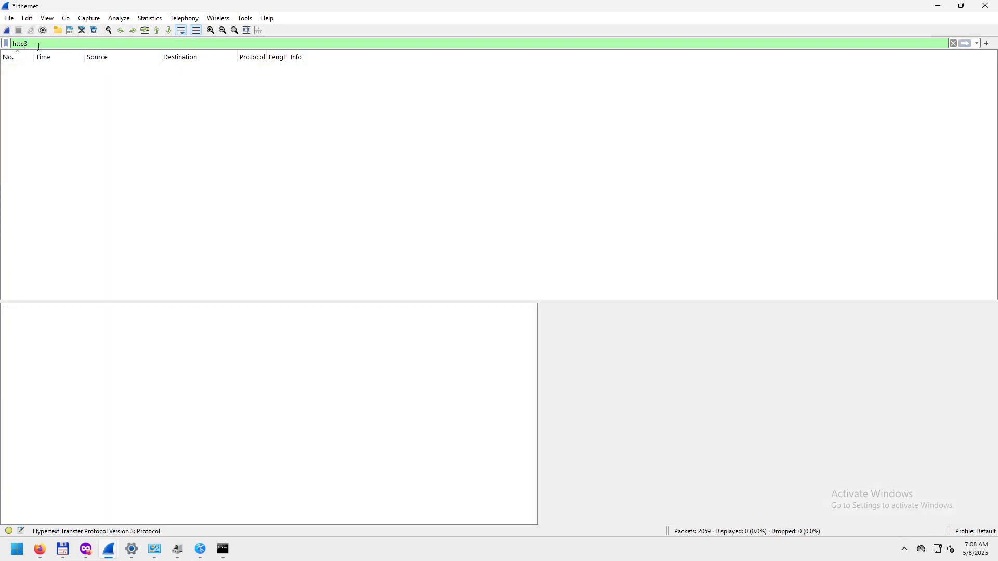
# - Filter the capture by quic and select the UDP length bytes of packet 645
pyautogui.doubleClick(39, 46)
pyautogui.write('quic')
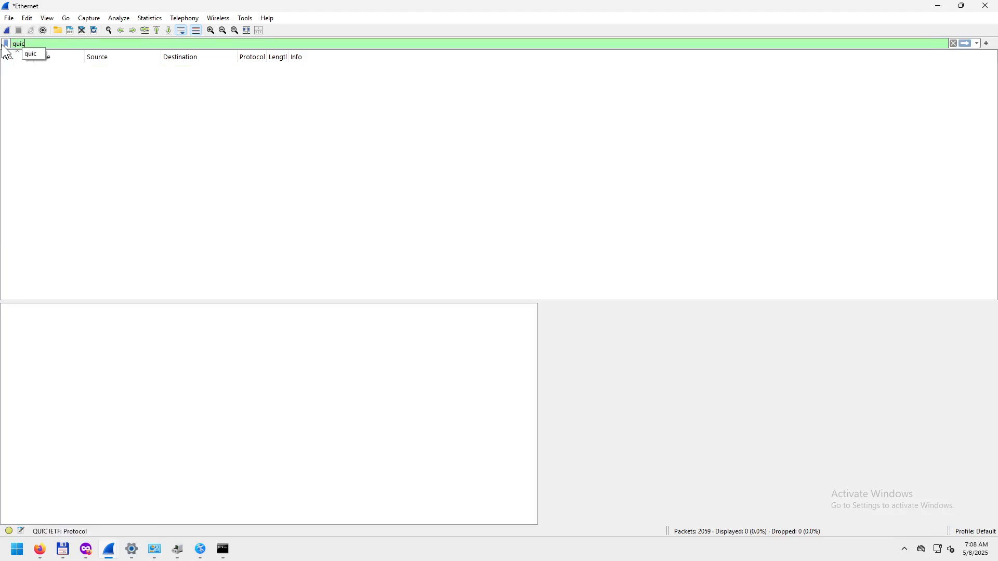
pyautogui.write('k')
pyautogui.press('BackSpace')
pyautogui.press('Return')
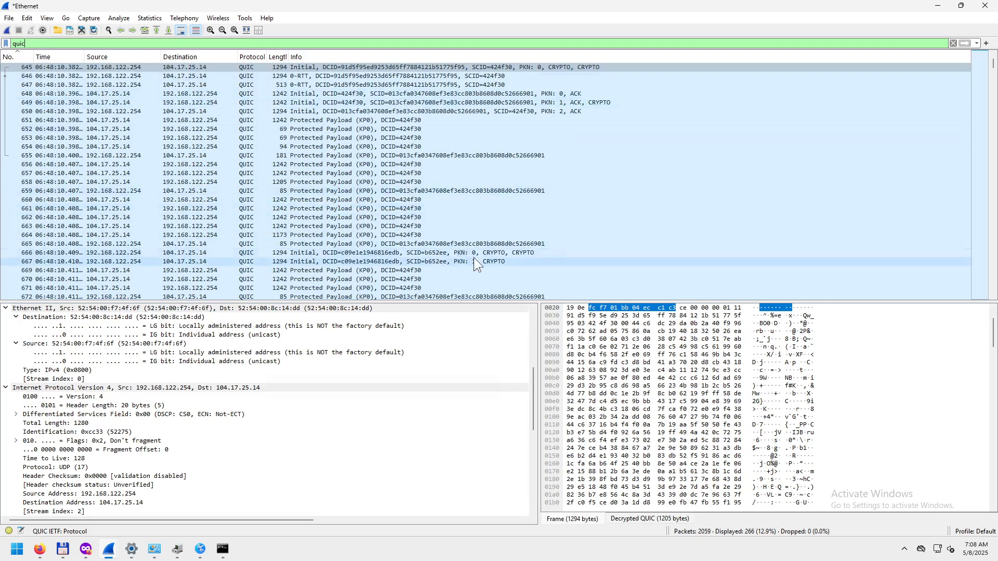
pyautogui.click(636, 329)
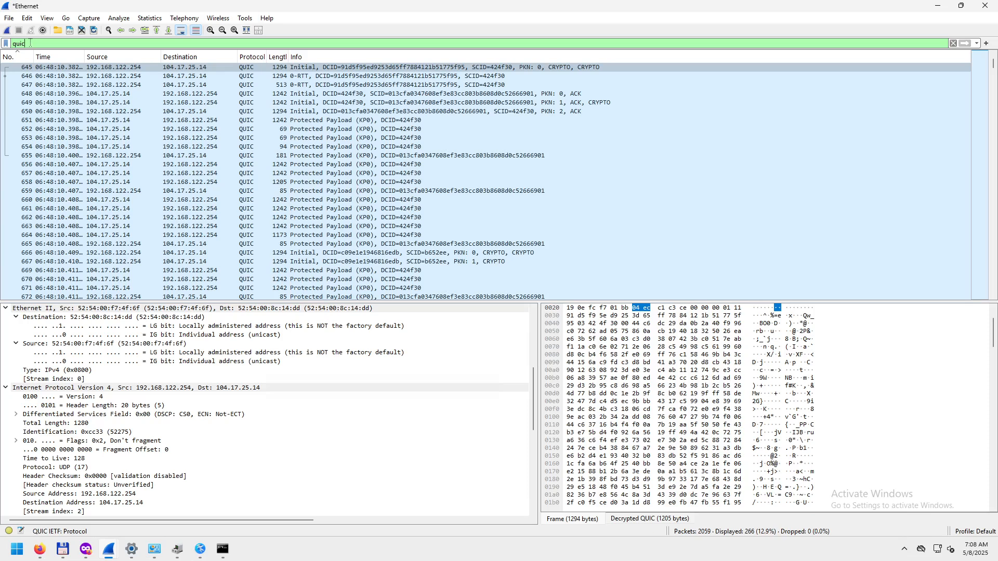
# - Glance at both browser windows, return to Wireshark, and open the Wireshark User's Guide from there
pyautogui.click(86, 551)
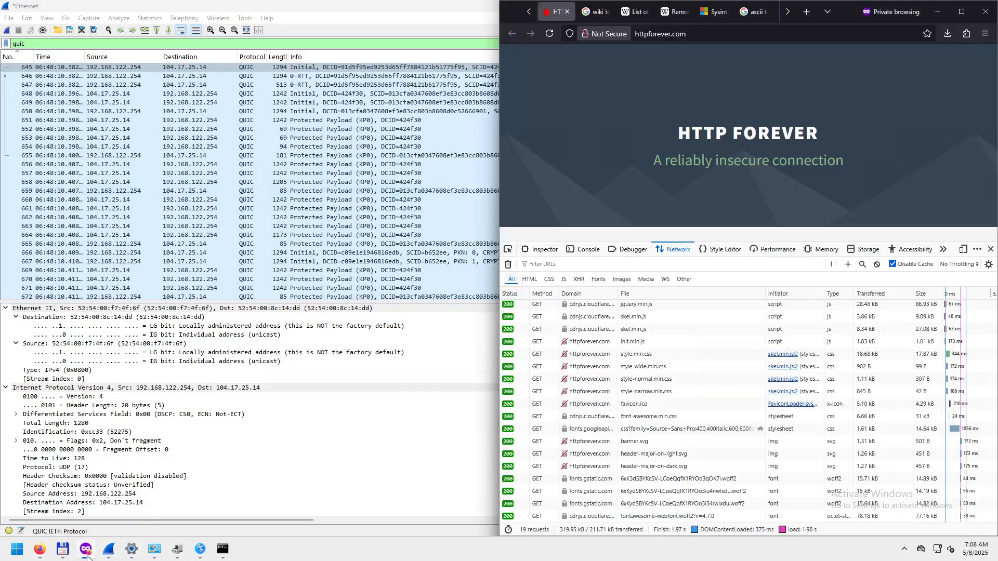
pyautogui.click(40, 551)
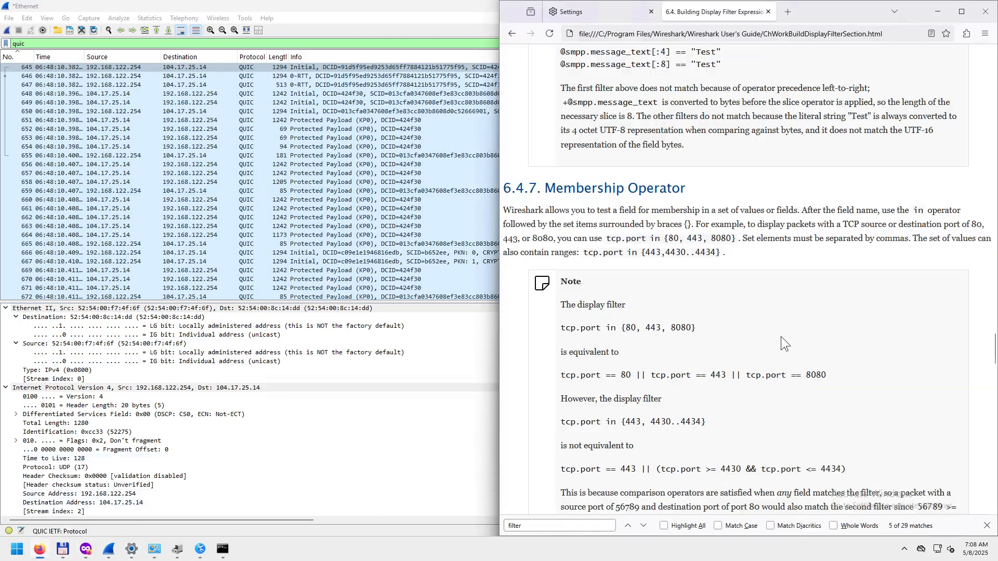
pyautogui.click(288, 21)
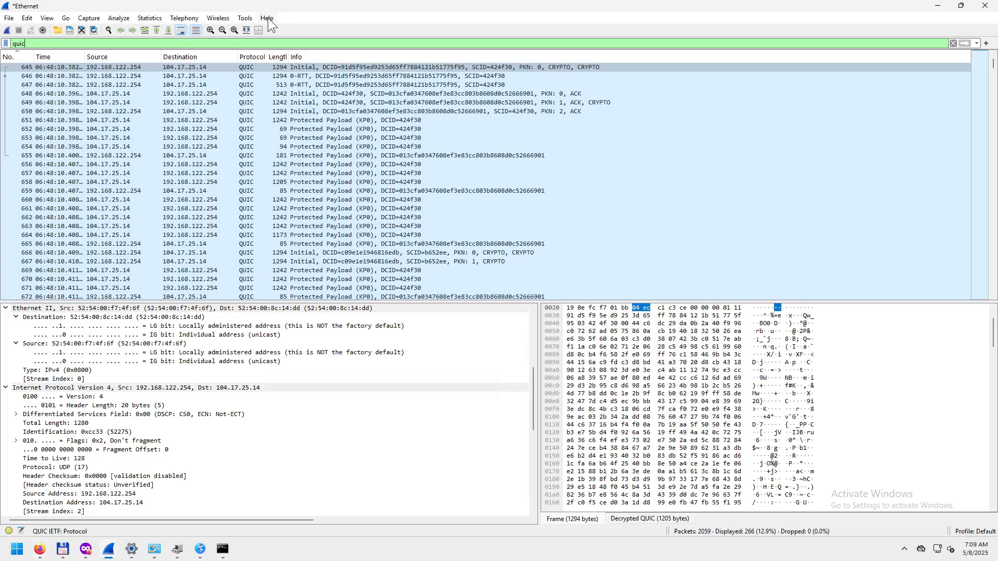
pyautogui.click(269, 19)
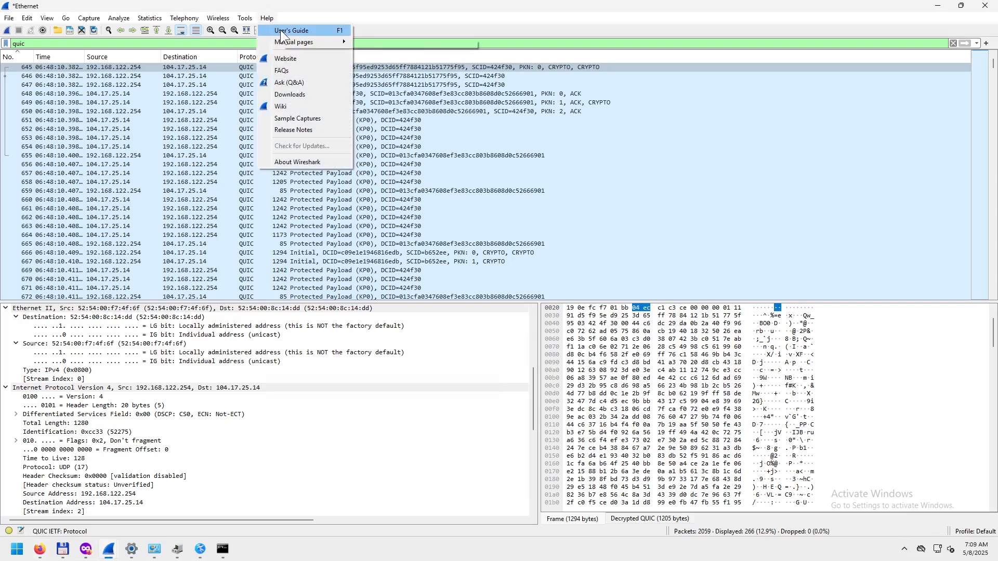
pyautogui.click(281, 33)
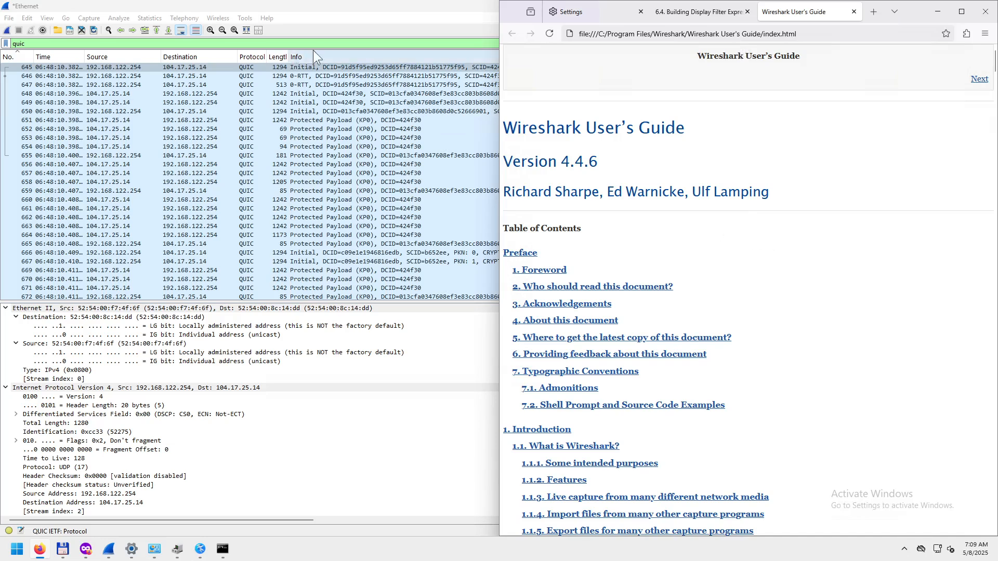
# - Search the guide's table of contents for "filter" and open section 3.17, The "Filter" Toolbar
pyautogui.hotkey('ctrl', 'f')
pyautogui.write('filter')
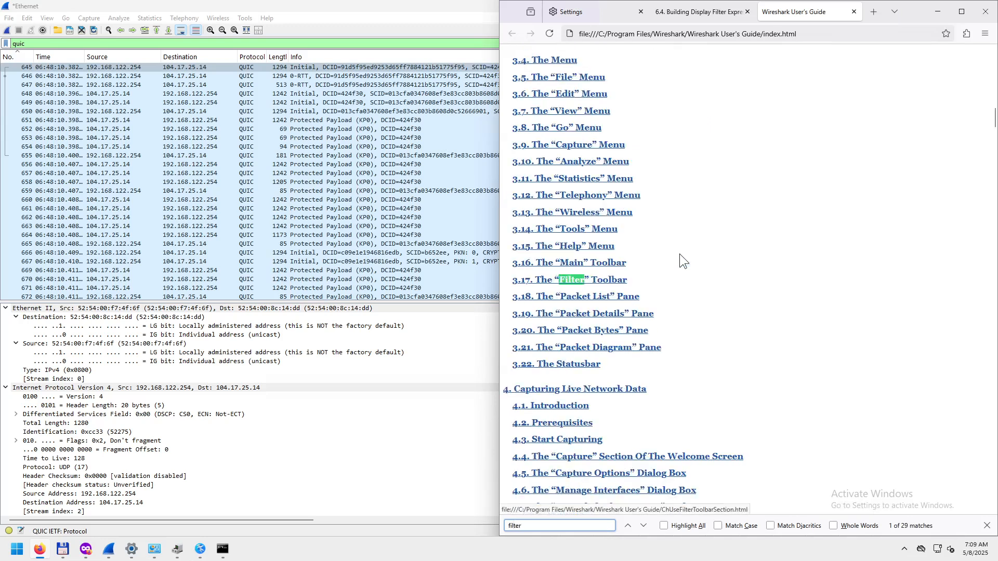
pyautogui.click(606, 281)
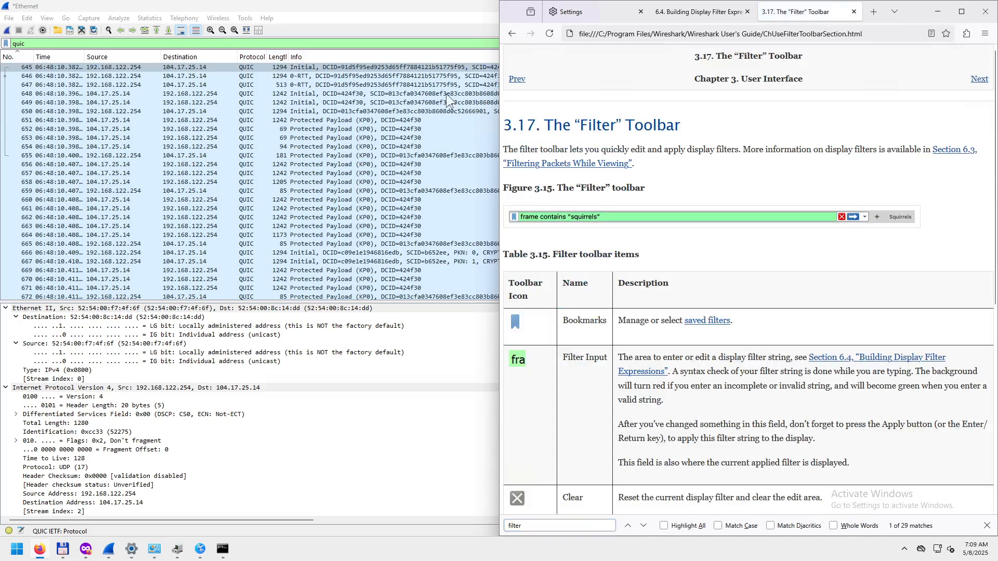
# - Place Wireshark side by side with the guide and read the table of filter toolbar items
pyautogui.moveTo(397, 8); pyautogui.dragTo(21, 260)
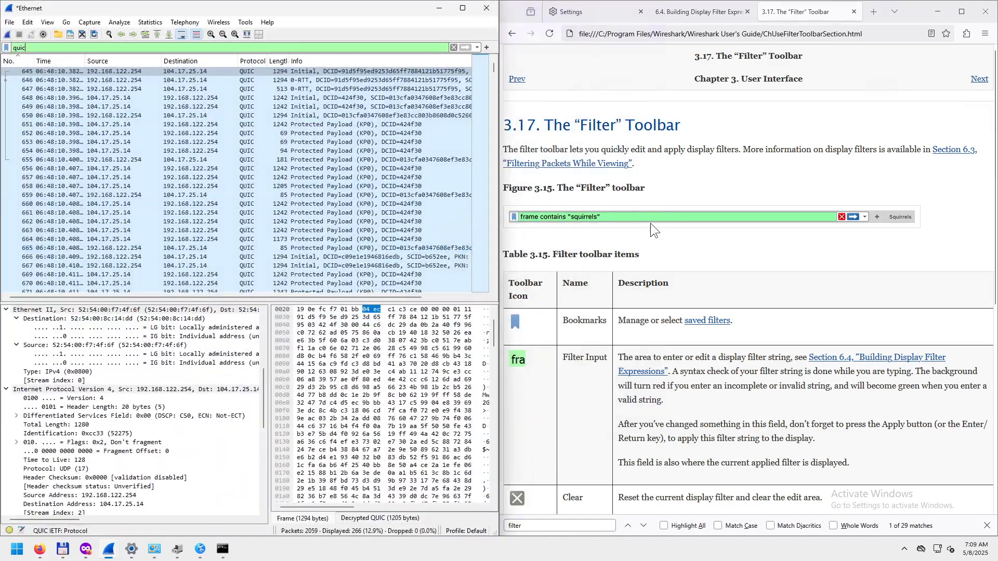
pyautogui.click(755, 266)
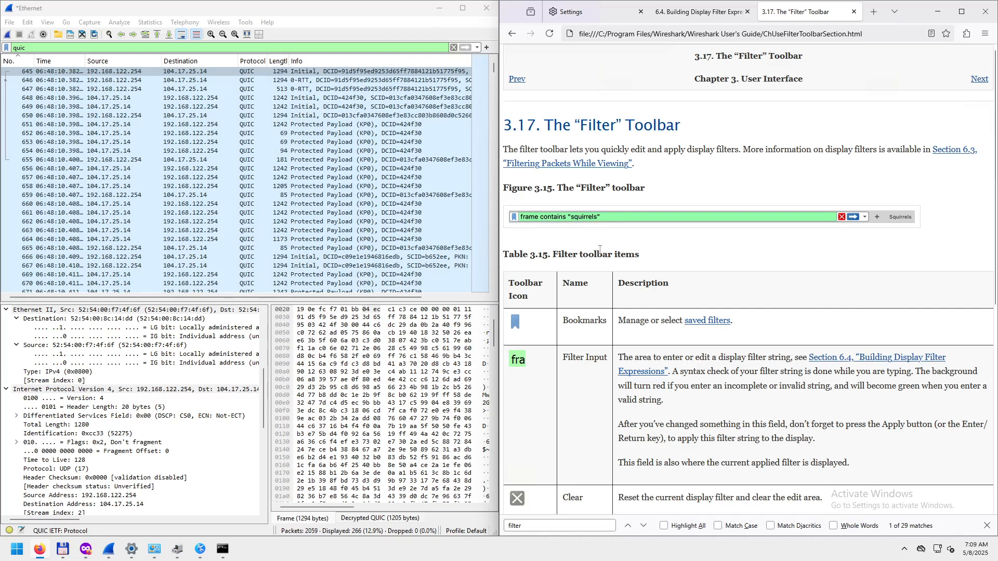
pyautogui.scroll(-1, 624, 284)
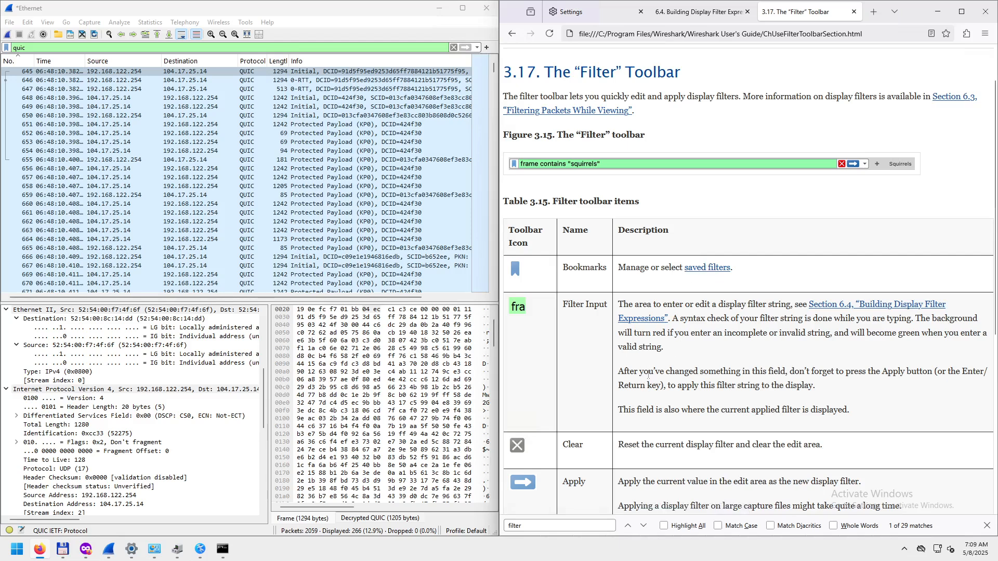
pyautogui.scroll(-1, 650, 378)
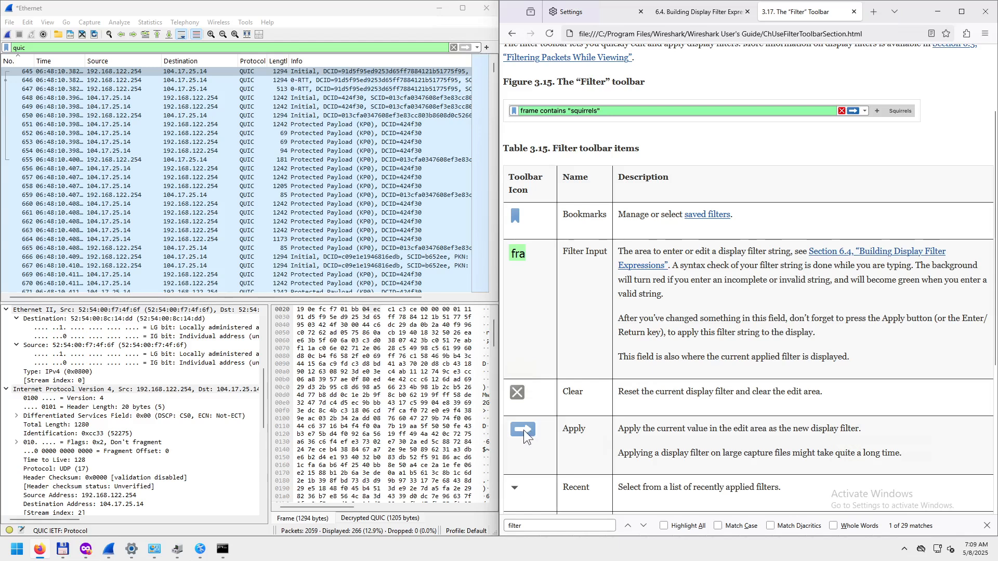
pyautogui.scroll(-2, 554, 439)
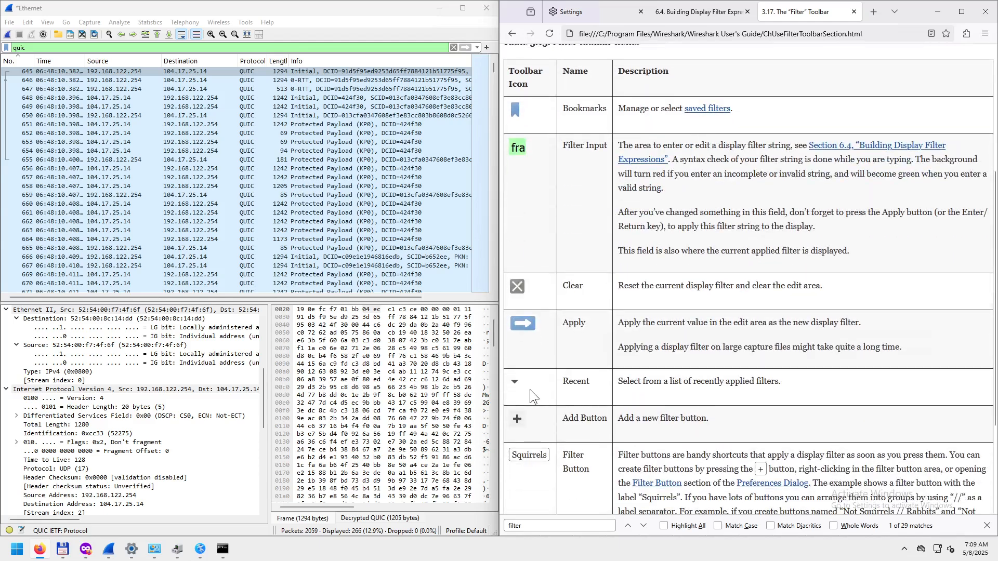
# - View Wireshark's list of recently applied filters and read the guide's description of filter buttons
pyautogui.click(479, 48)
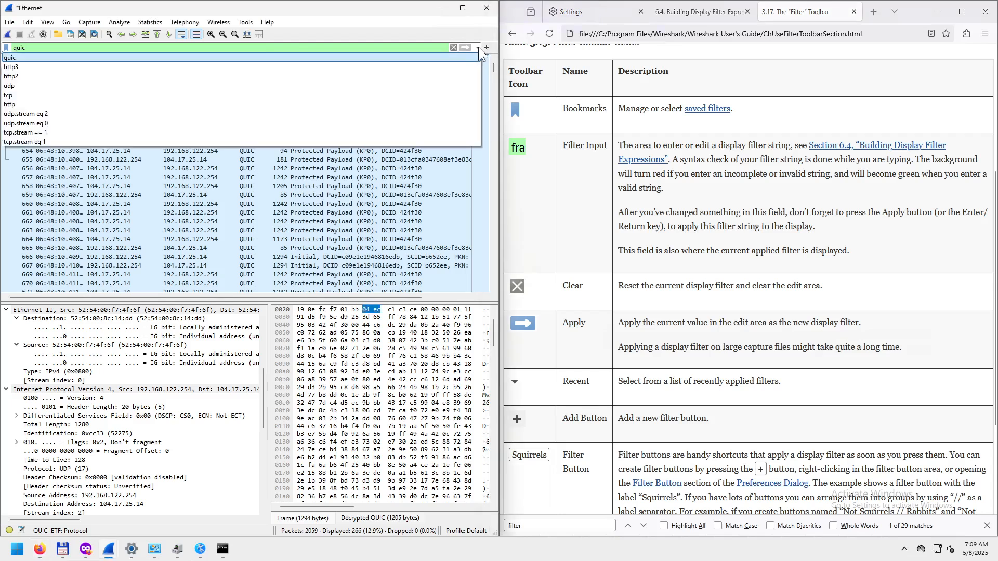
pyautogui.click(478, 47)
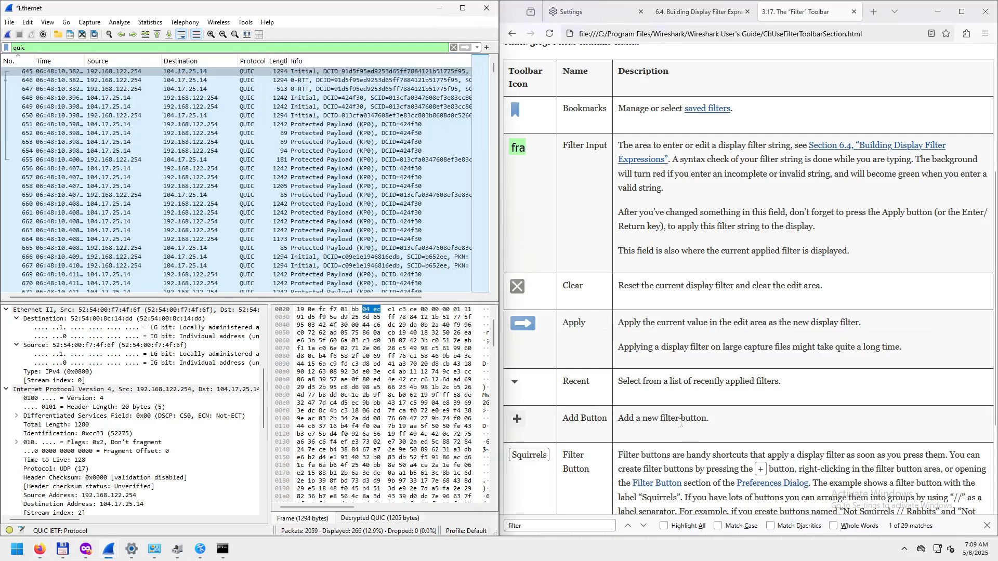
pyautogui.scroll(-1, 672, 441)
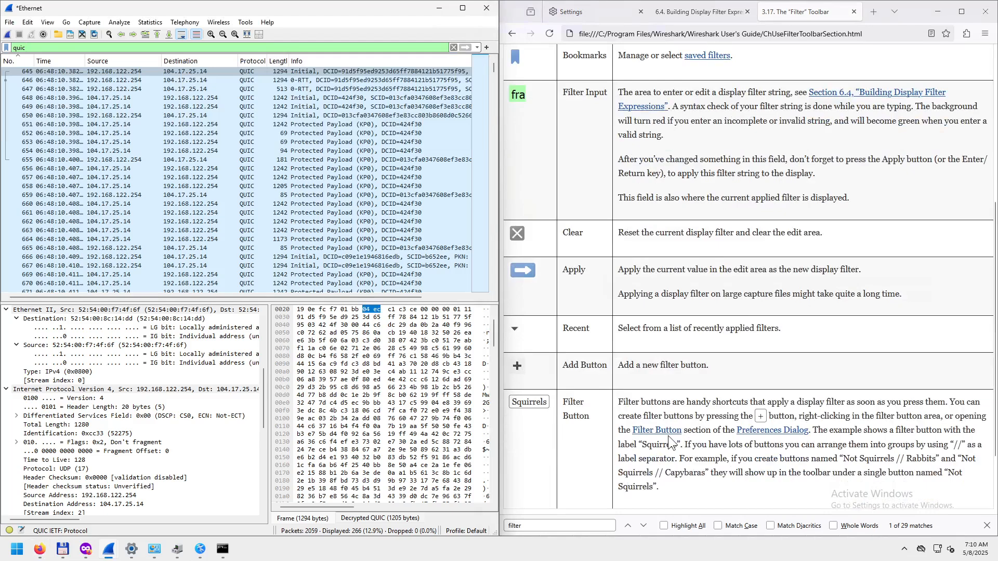
pyautogui.scroll(-2, 669, 436)
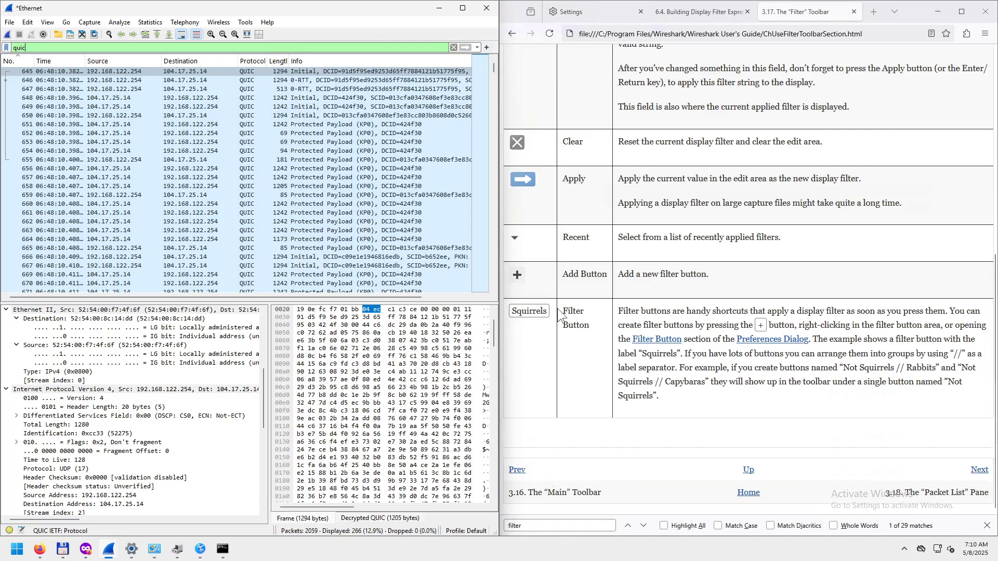
# - Return to the guide's table of contents, find the next "filter" match and open section 4.7, The "Compiled Filter Output" Dialog Box
pyautogui.click(512, 34)
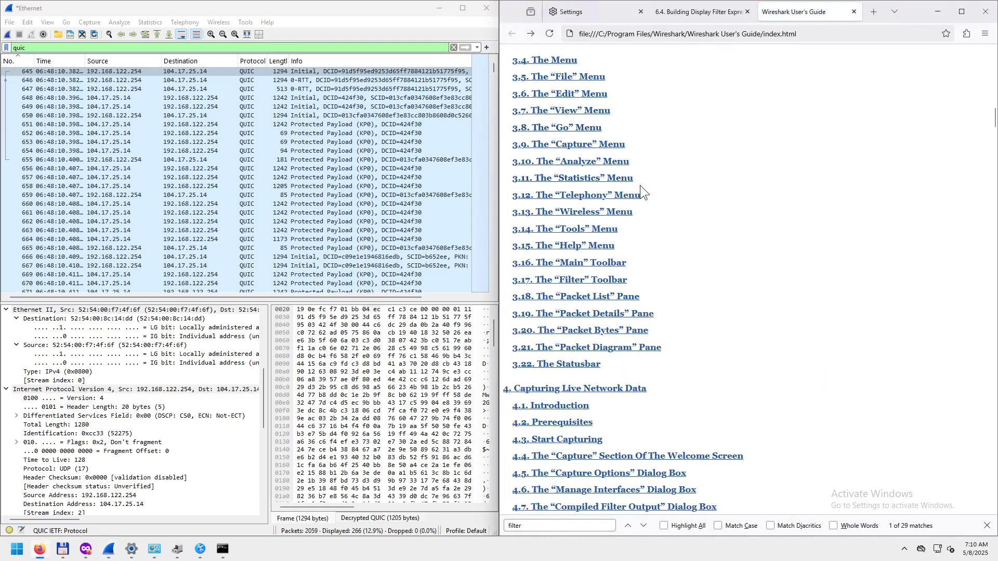
pyautogui.press('F3')
pyautogui.press('F3')
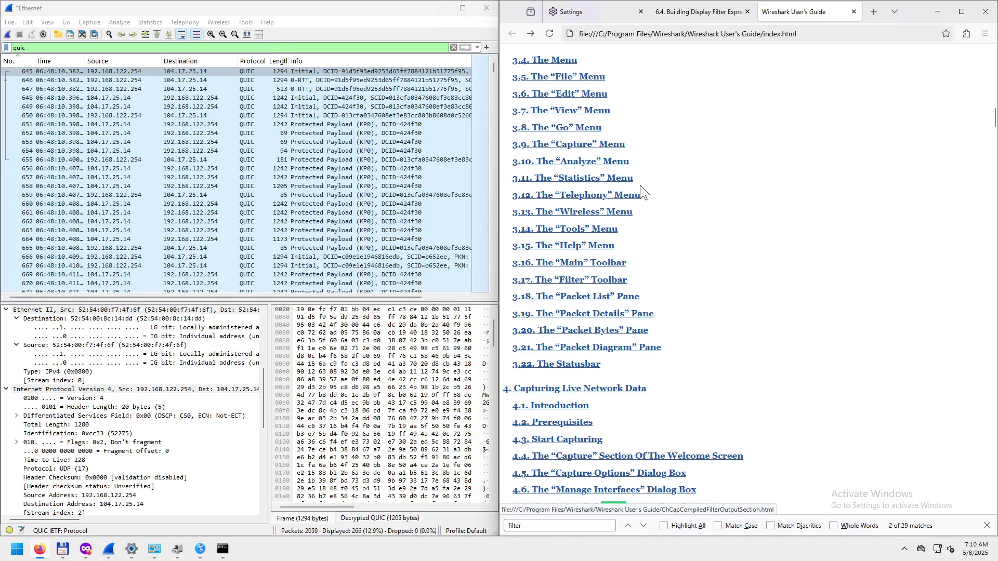
pyautogui.scroll(-1, 737, 275)
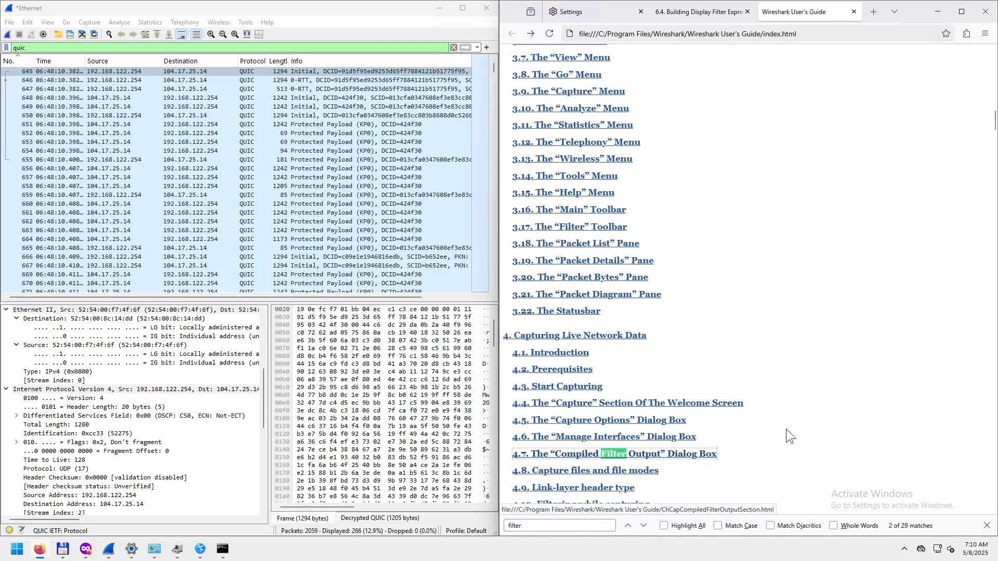
pyautogui.click(677, 453)
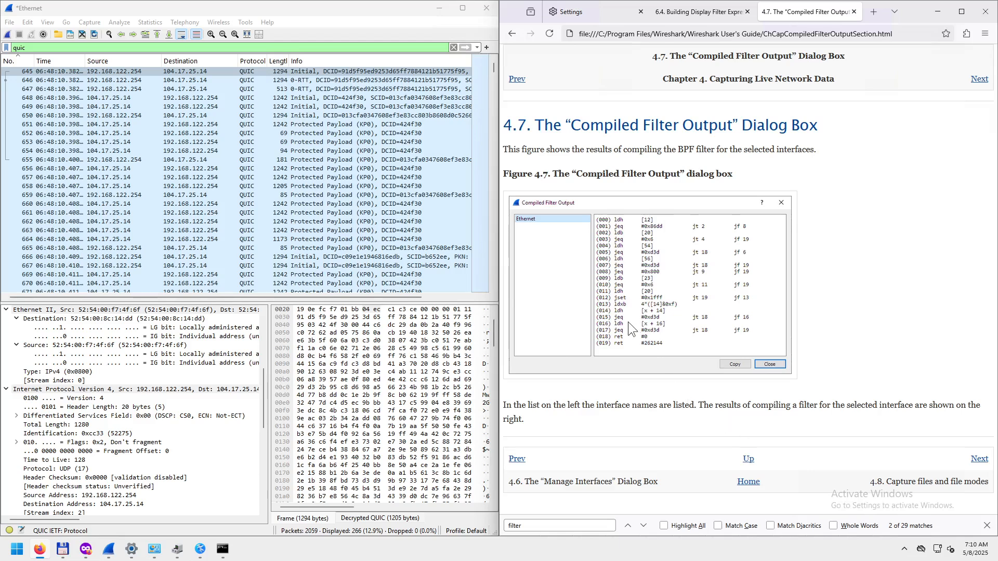
# - Go back to the contents, continue through the "filter" matches and open section 6.3, Filtering Packets While Viewing
pyautogui.click(512, 34)
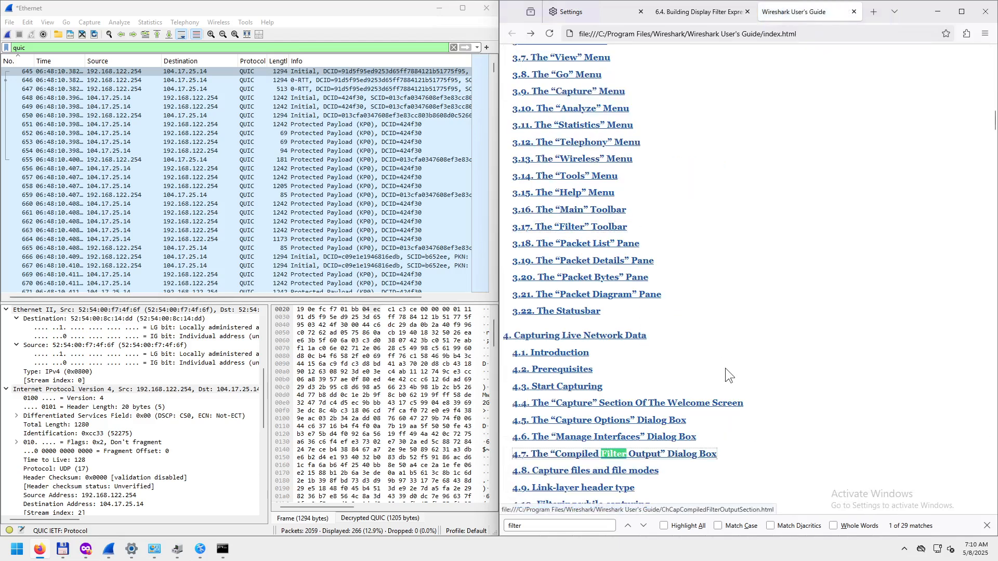
pyautogui.press('Return')
pyautogui.press('Return')
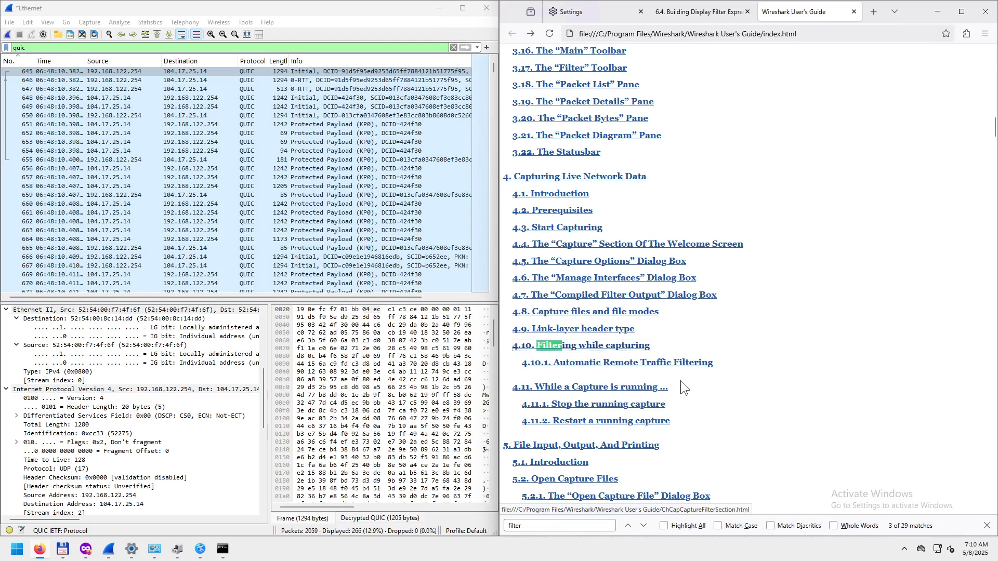
pyautogui.press('Return')
pyautogui.press('Return')
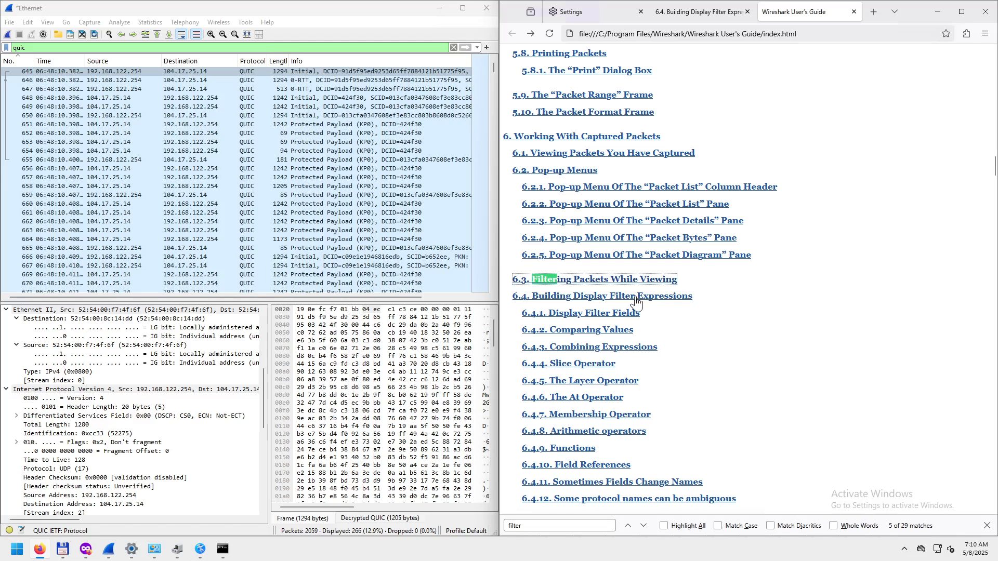
pyautogui.click(623, 278)
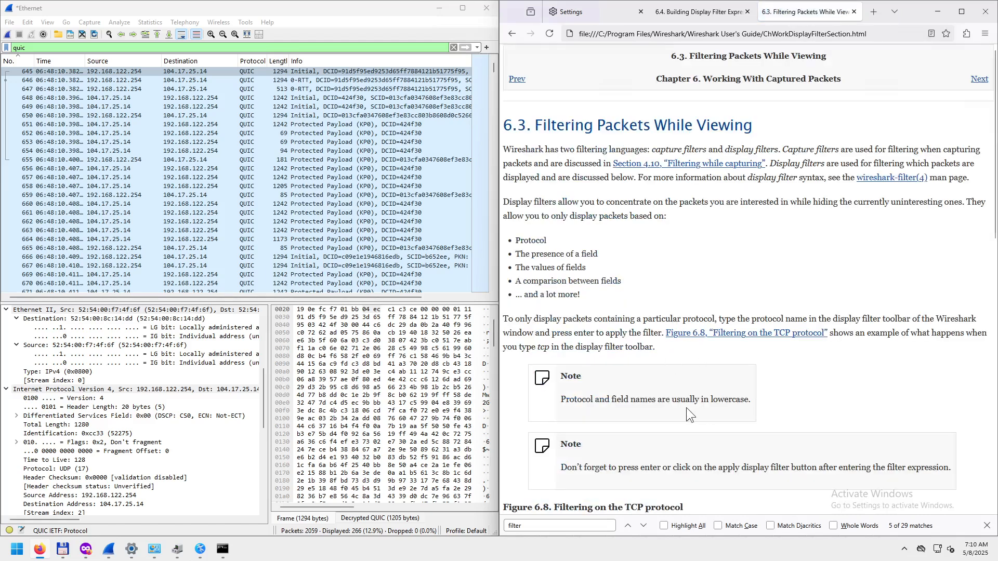
# - Read section 6.3 with its notes and TCP filtering example, and follow its link to section 6.4, Building Display Filter Expressions
pyautogui.scroll(-5, 686, 408)
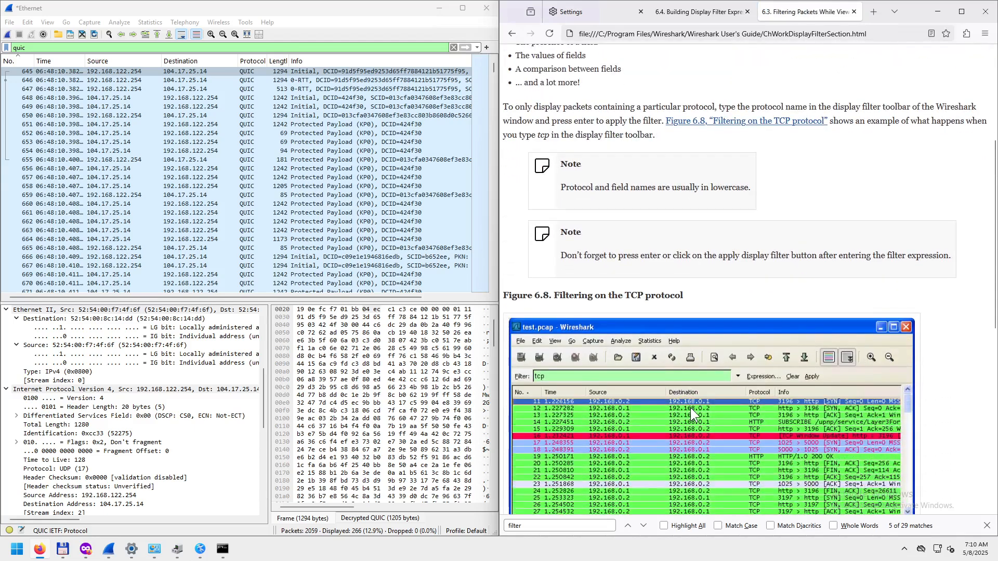
pyautogui.scroll(-1, 691, 413)
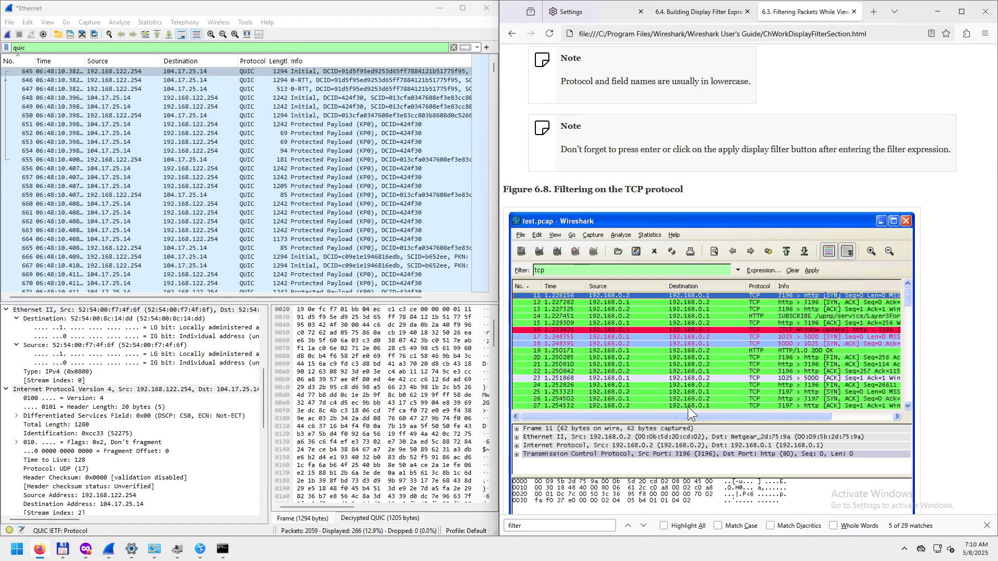
pyautogui.scroll(-3, 687, 404)
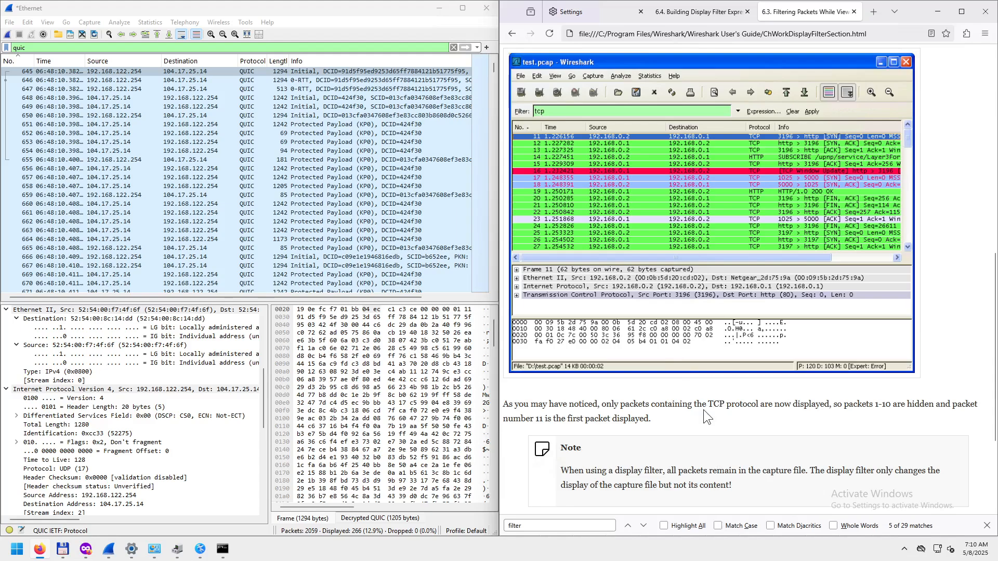
pyautogui.scroll(4, 703, 415)
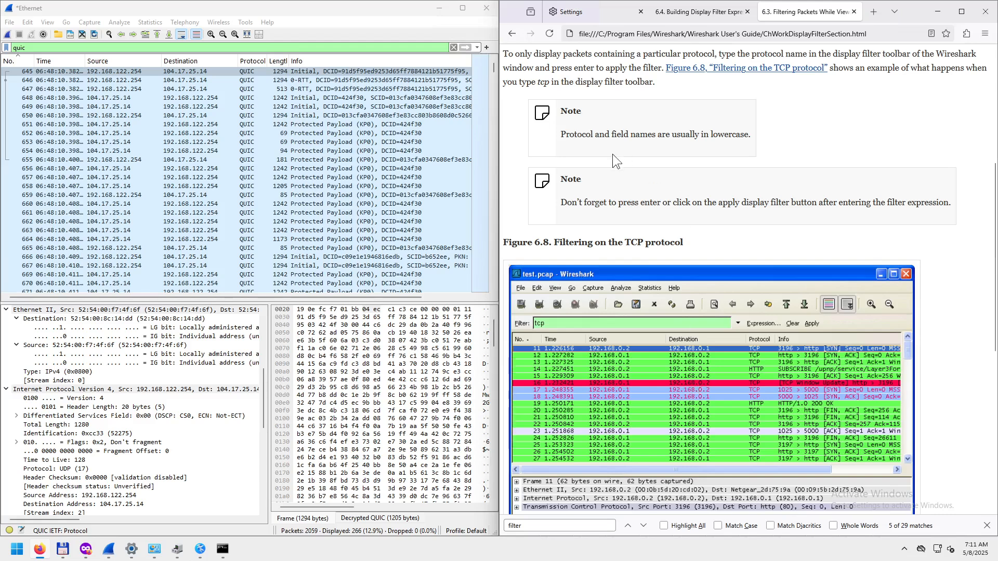
pyautogui.moveTo(577, 136); pyautogui.dragTo(739, 133)
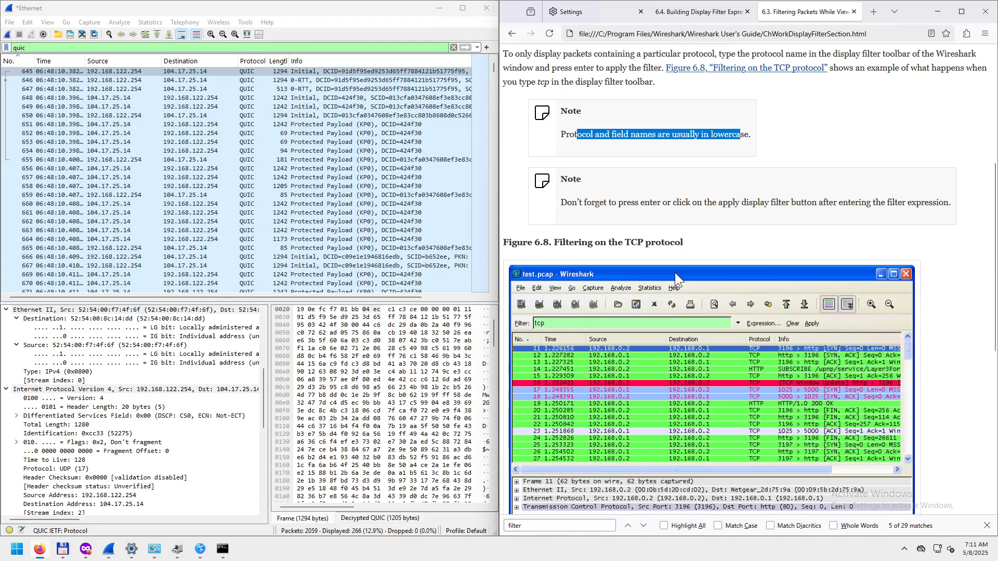
pyautogui.scroll(-7, 675, 273)
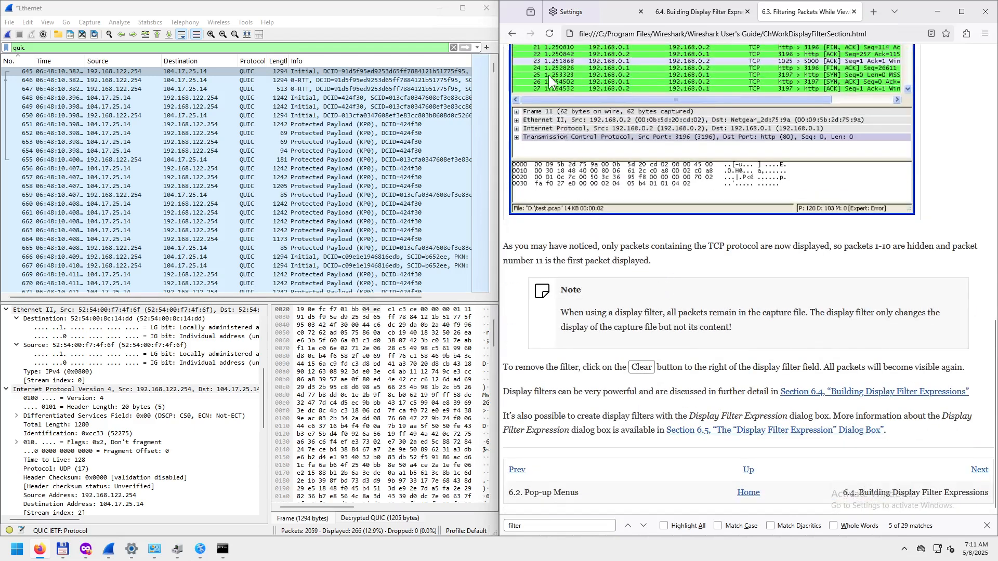
pyautogui.click(838, 393)
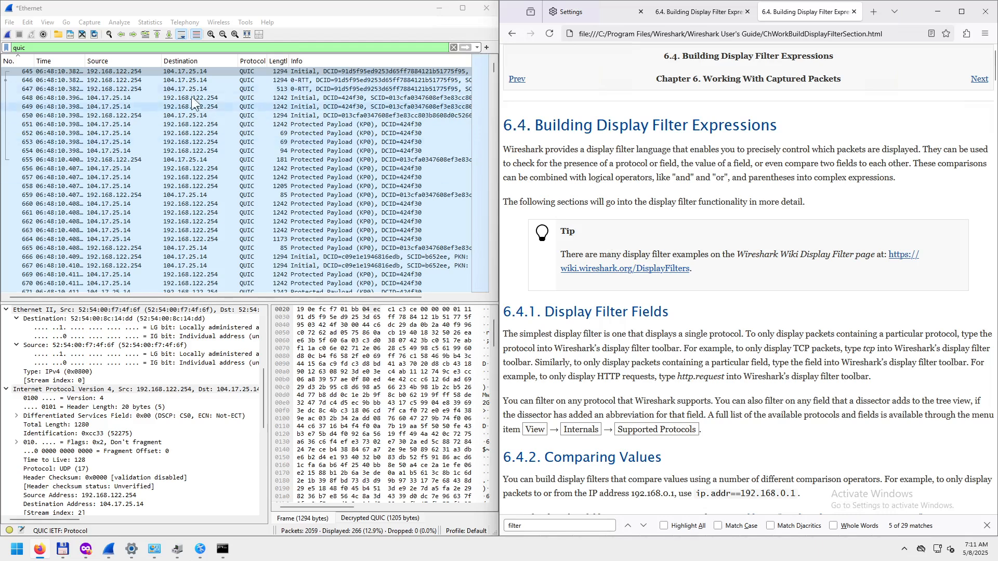
# - Switch to Wireshark and open its list of supported protocols
pyautogui.click(157, 48)
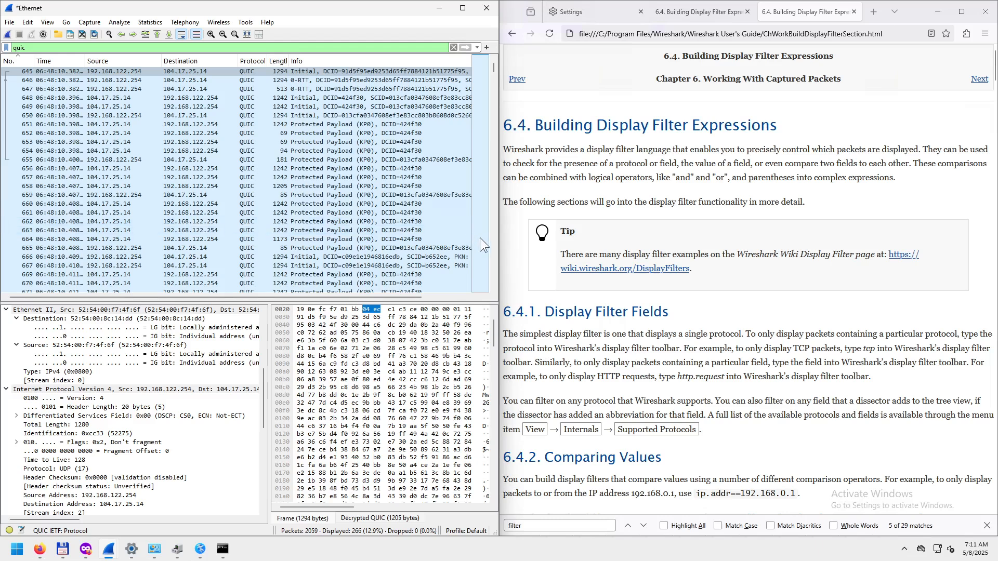
pyautogui.click(45, 22)
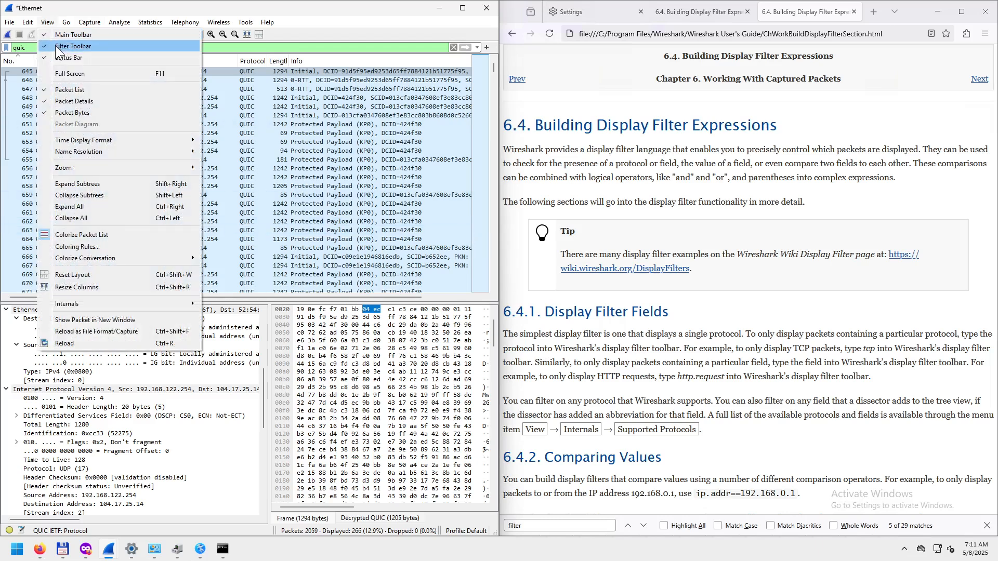
pyautogui.moveTo(139, 301)
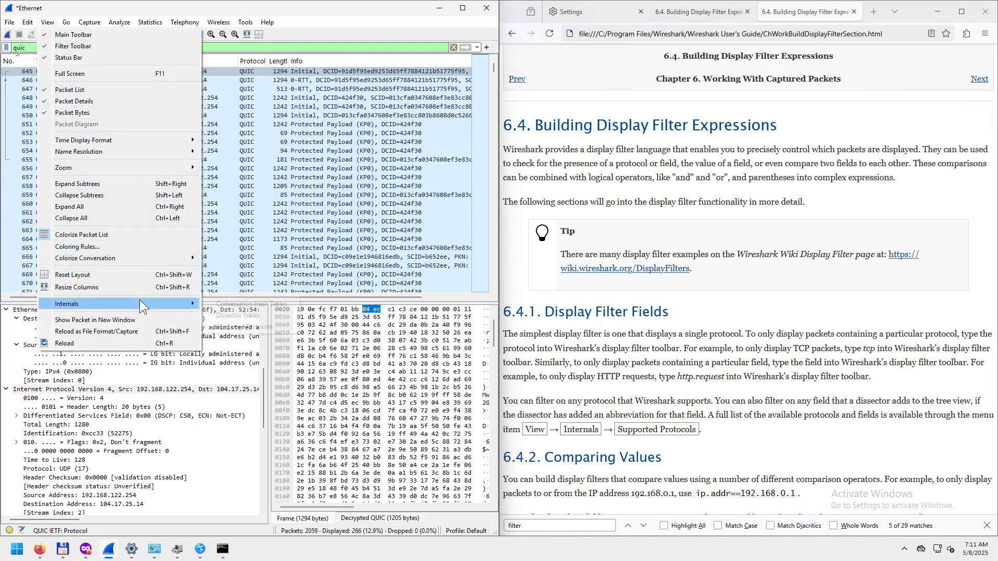
pyautogui.click(242, 327)
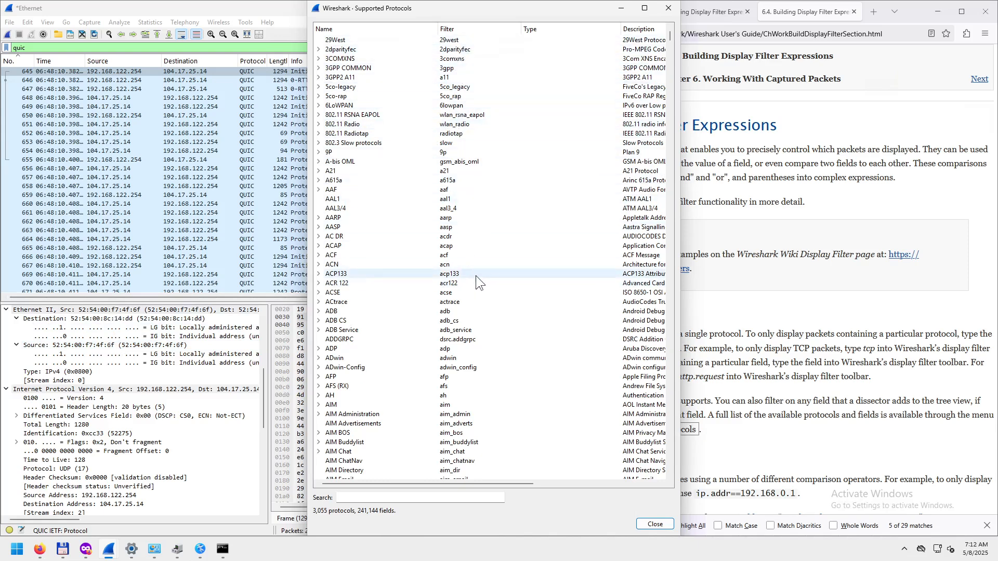
# - Browse the supported protocols list to examine the protocol names and their filter abbreviations
pyautogui.scroll(-2, 470, 286)
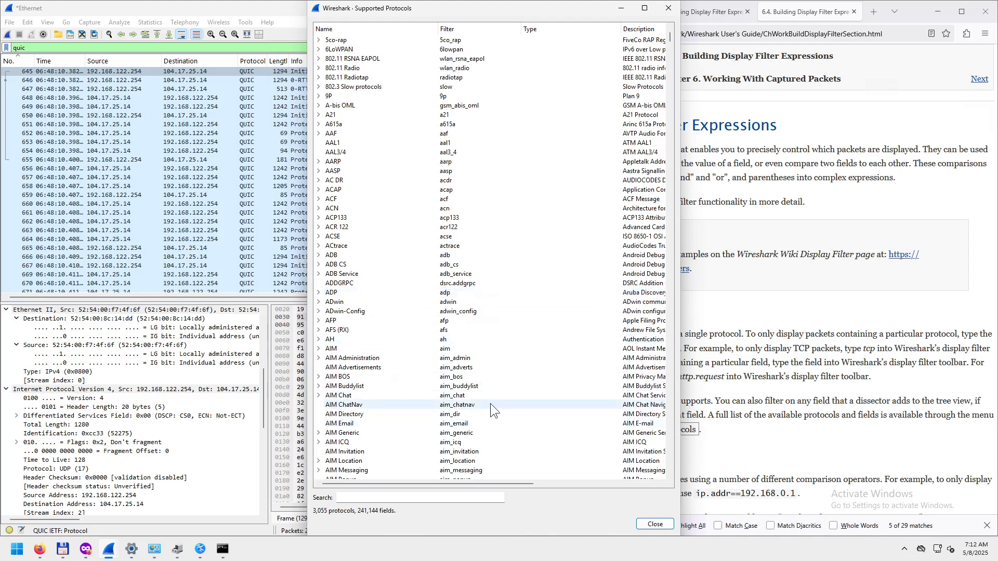
pyautogui.scroll(-18, 491, 403)
pyautogui.scroll(-5, 481, 410)
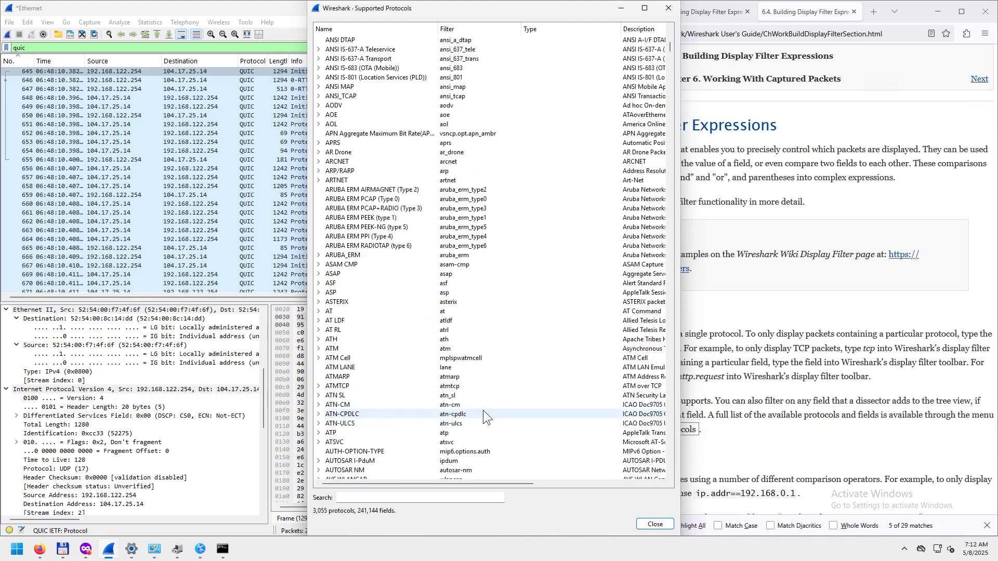
pyautogui.click(484, 411)
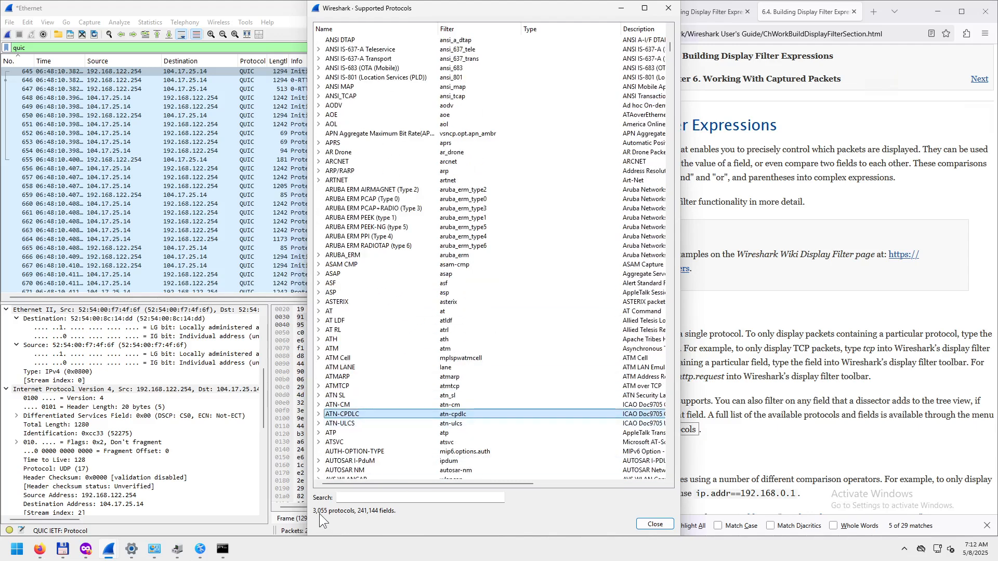
pyautogui.click(463, 430)
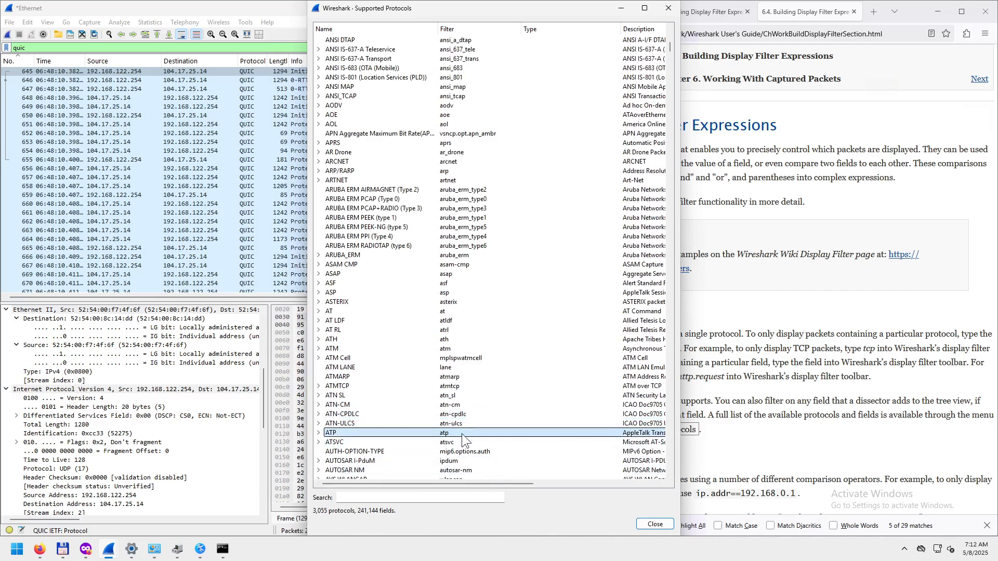
pyautogui.press('pagedown')
pyautogui.press('pagedown')
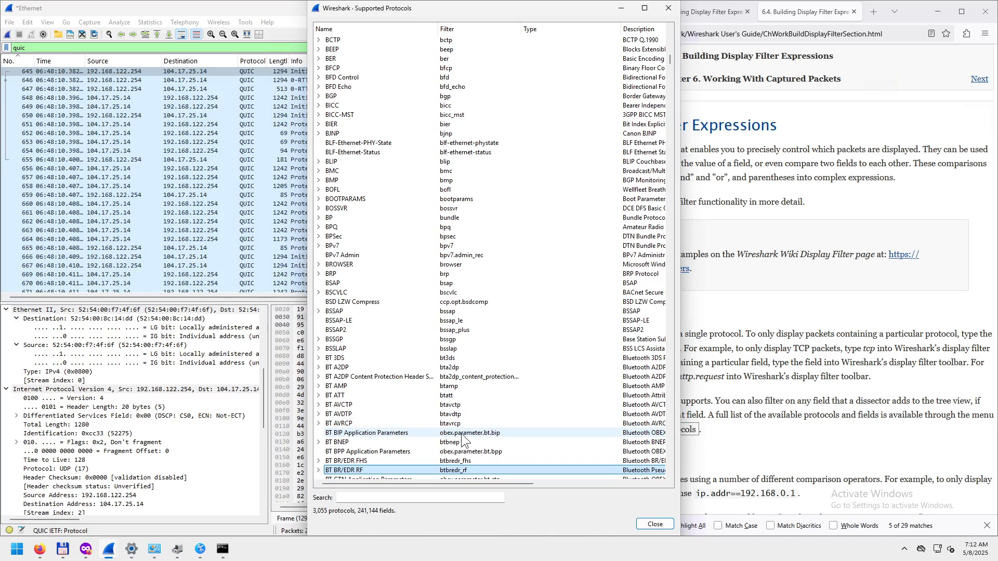
pyautogui.press('pageup')
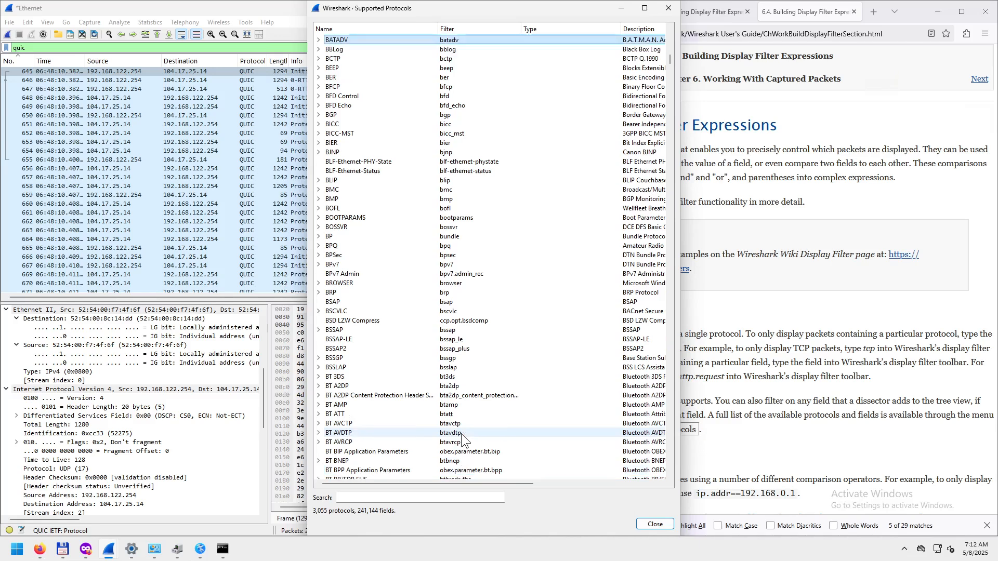
# - Replace the display filter on the captured packets with dns and apply it
pyautogui.click(31, 47)
pyautogui.hotkey('ctrl', 'a')
pyautogui.write('d')
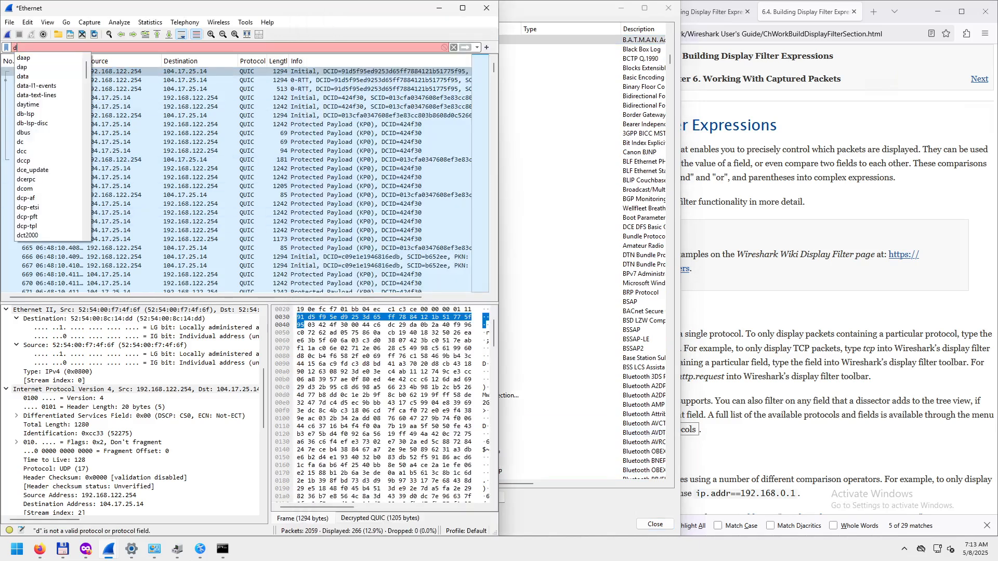
pyautogui.write('nsa')
pyautogui.press('BackSpace')
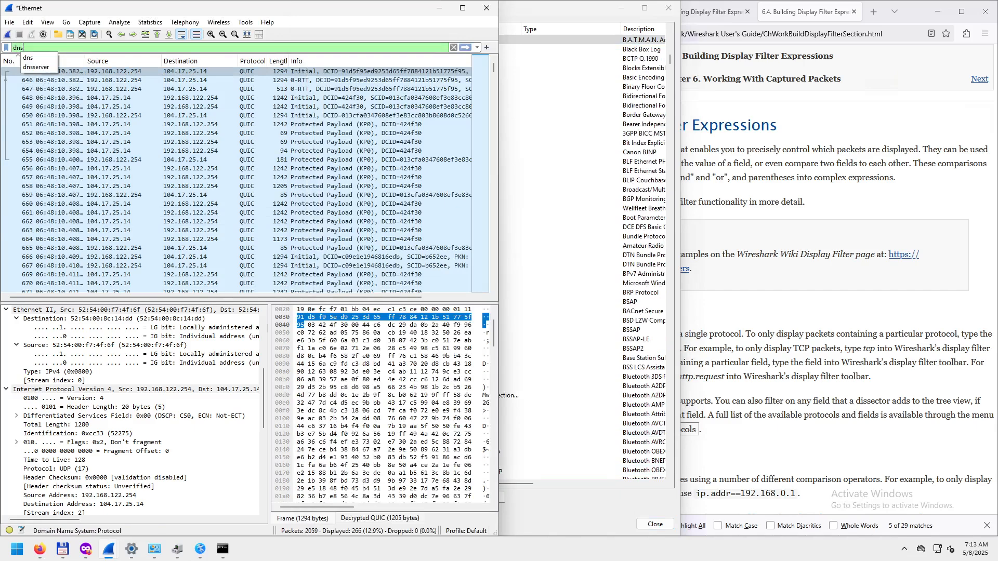
pyautogui.press('Return')
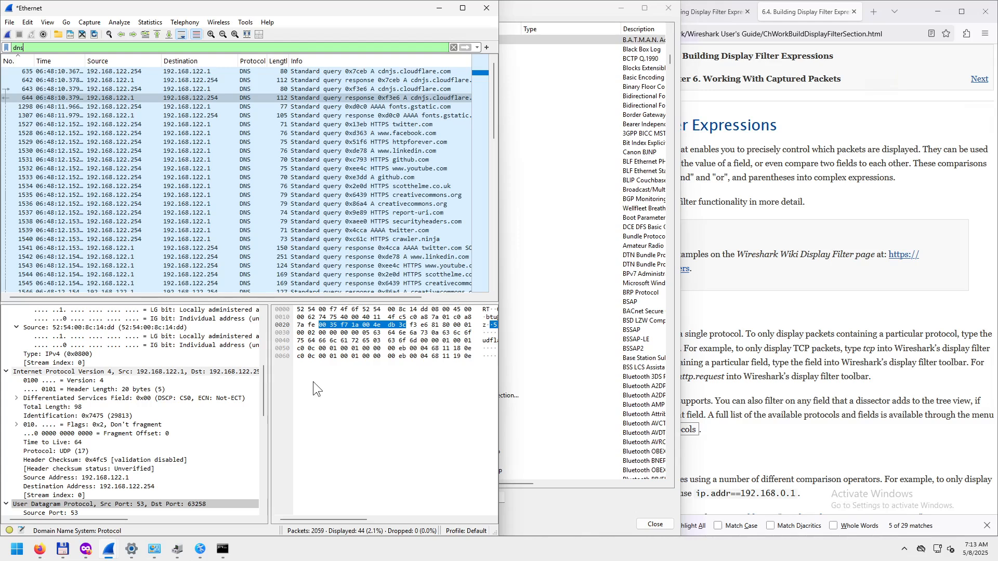
# - Return to the guide and go to Table 6.6, Display Filter comparison operators, in section 6.4.2
pyautogui.click(740, 444)
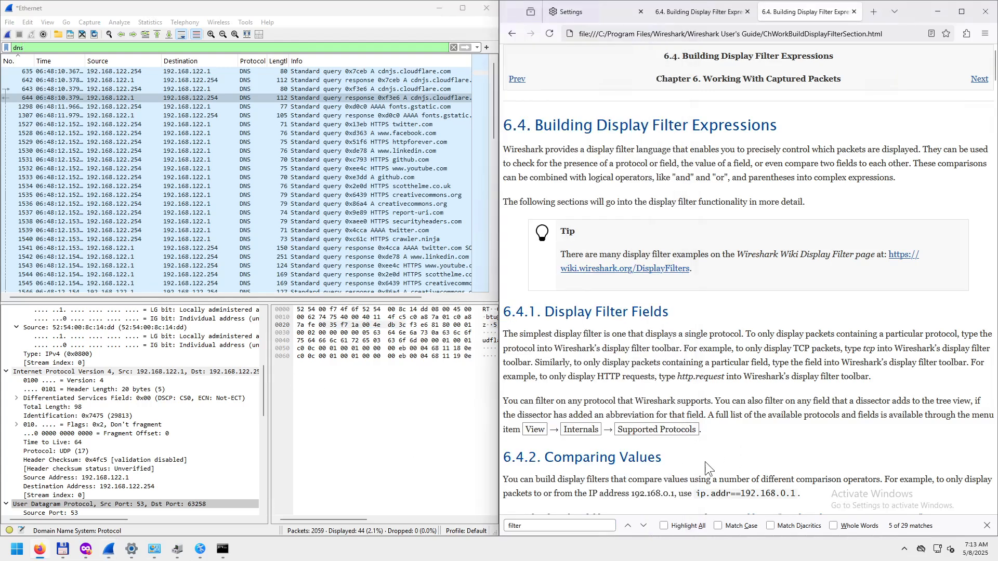
pyautogui.scroll(-3, 706, 463)
pyautogui.scroll(-2, 703, 457)
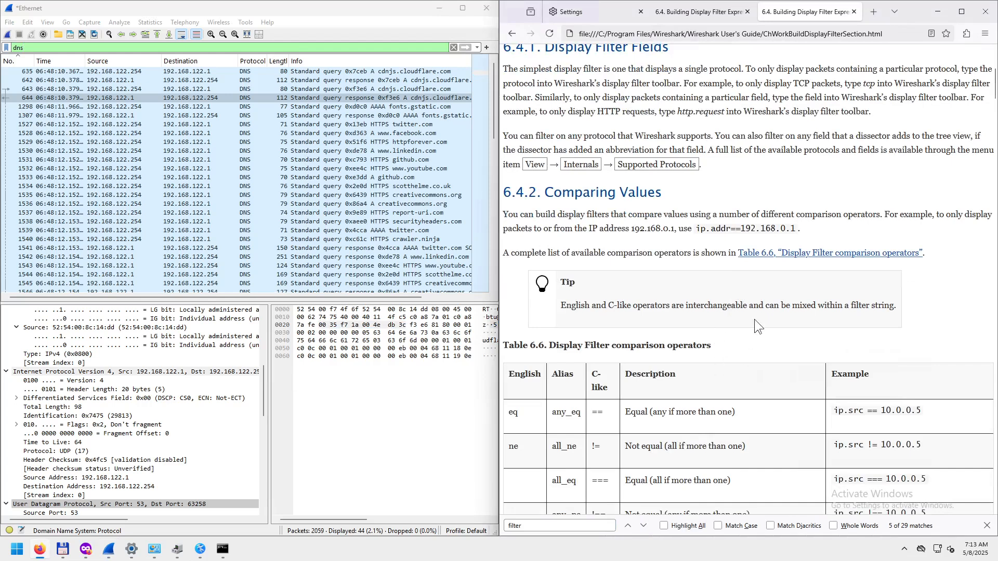
pyautogui.scroll(-2, 737, 344)
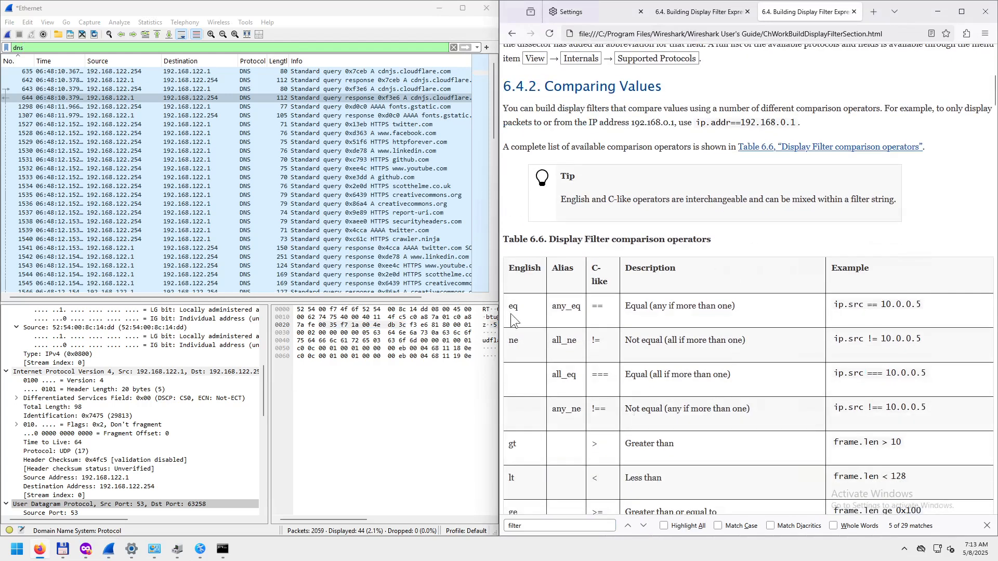
# - Examine the equality and inequality operators in Table 6.6, highlighting the C-like forms ==, !=, === and !==
pyautogui.doubleClick(592, 309)
pyautogui.click(516, 345)
pyautogui.doubleClick(594, 341)
pyautogui.moveTo(610, 375); pyautogui.dragTo(591, 375)
pyautogui.scroll(-2, 652, 395)
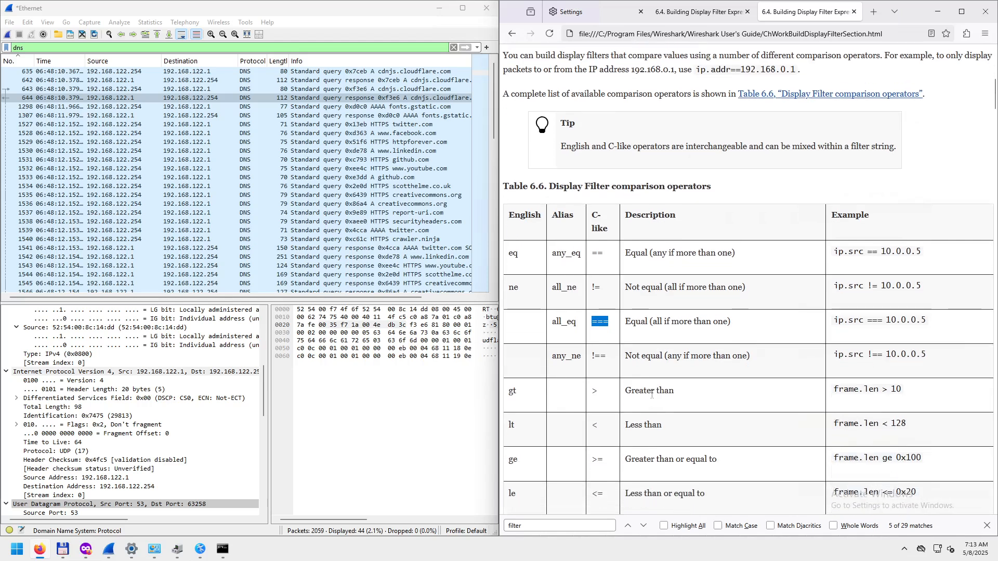
pyautogui.scroll(-2, 652, 395)
pyautogui.moveTo(607, 303); pyautogui.dragTo(579, 303)
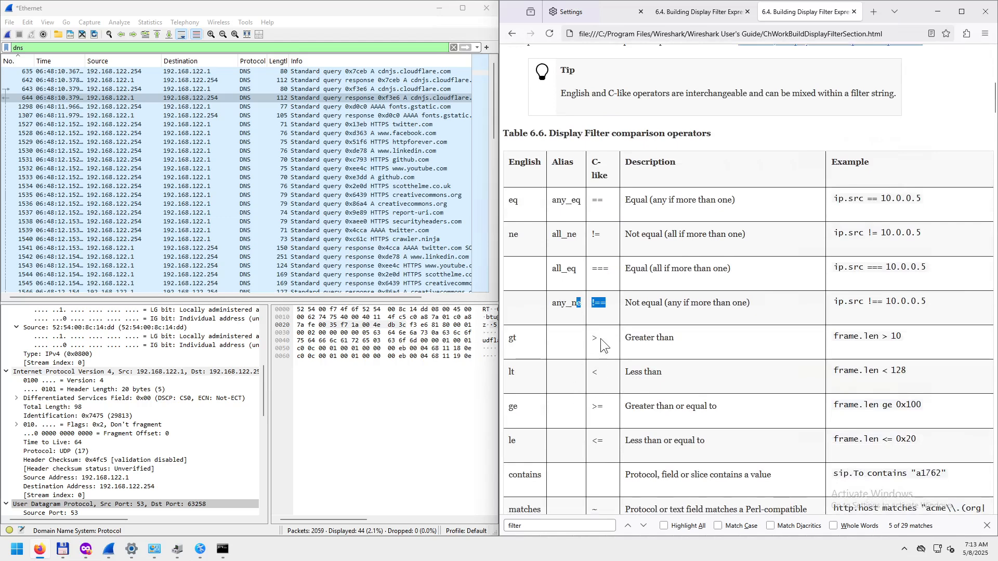
# - Examine the remaining operators in Table 6.6, from greater than and less than through contains and matches
pyautogui.moveTo(601, 339); pyautogui.dragTo(589, 341)
pyautogui.moveTo(598, 379); pyautogui.dragTo(591, 408)
pyautogui.doubleClick(599, 440)
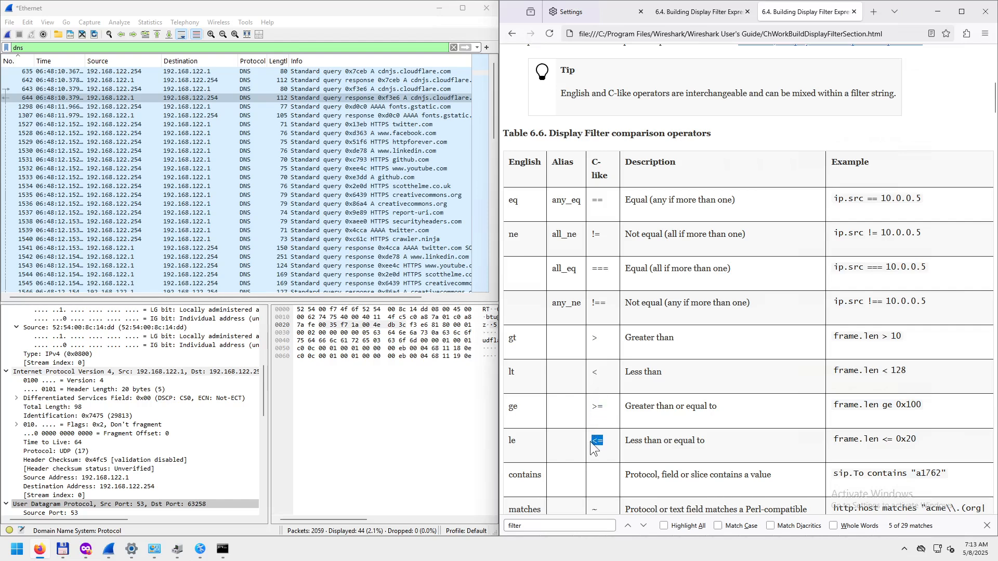
pyautogui.scroll(-2, 693, 439)
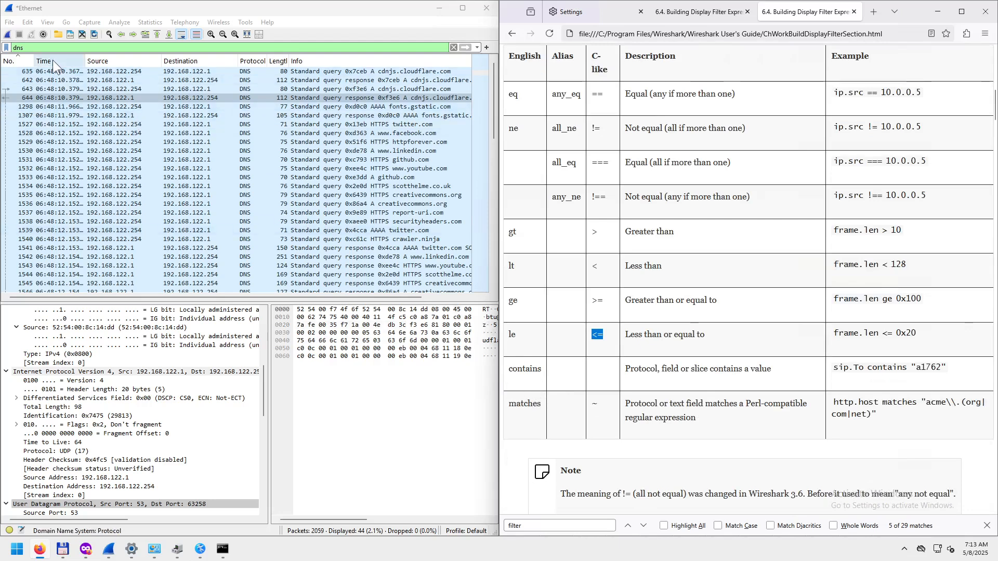
# - Extend the display filter to dns contains "HTTPS" and apply it
pyautogui.click(48, 47)
pyautogui.write('con')
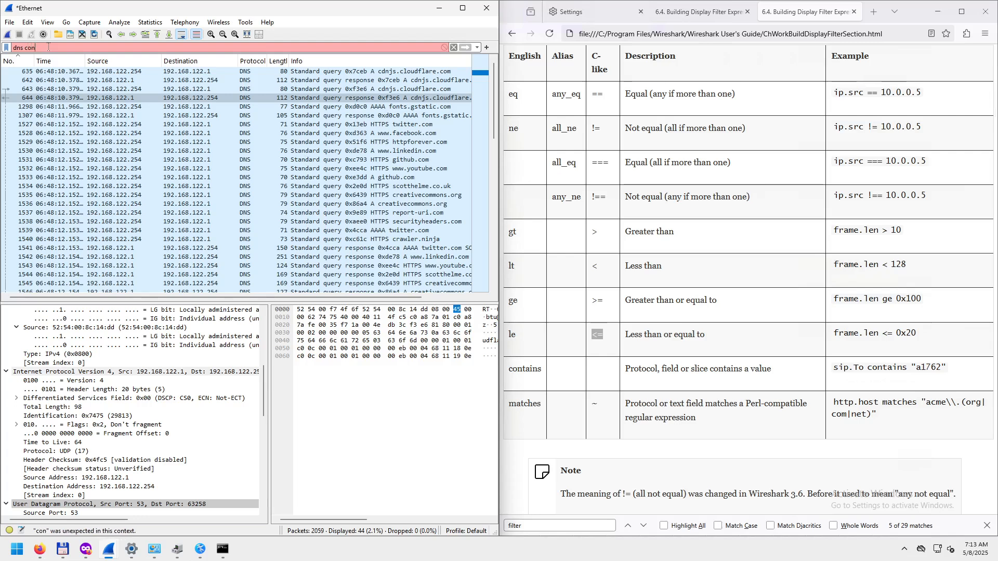
pyautogui.write('tains "HTT')
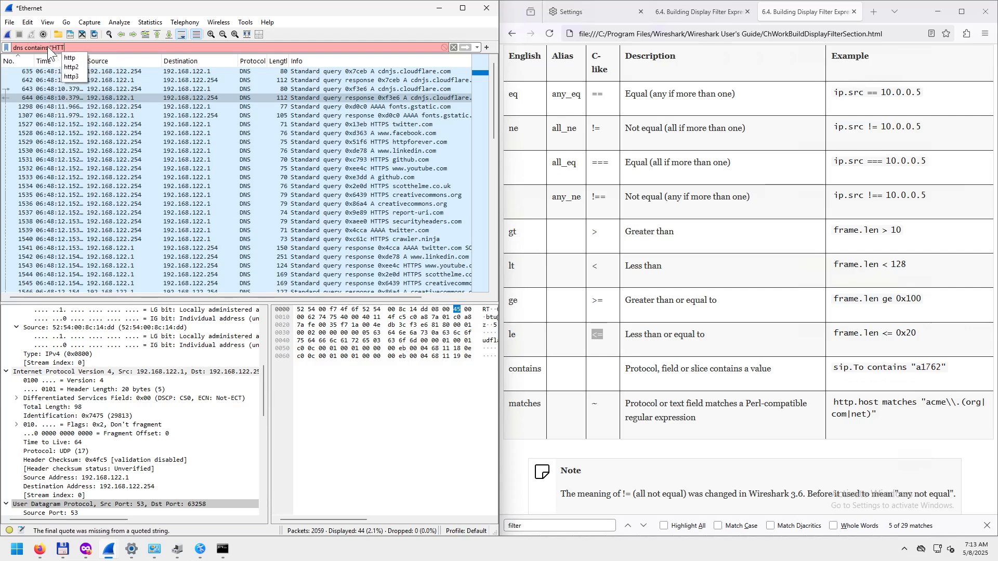
pyautogui.write('PS"')
pyautogui.press('Return')
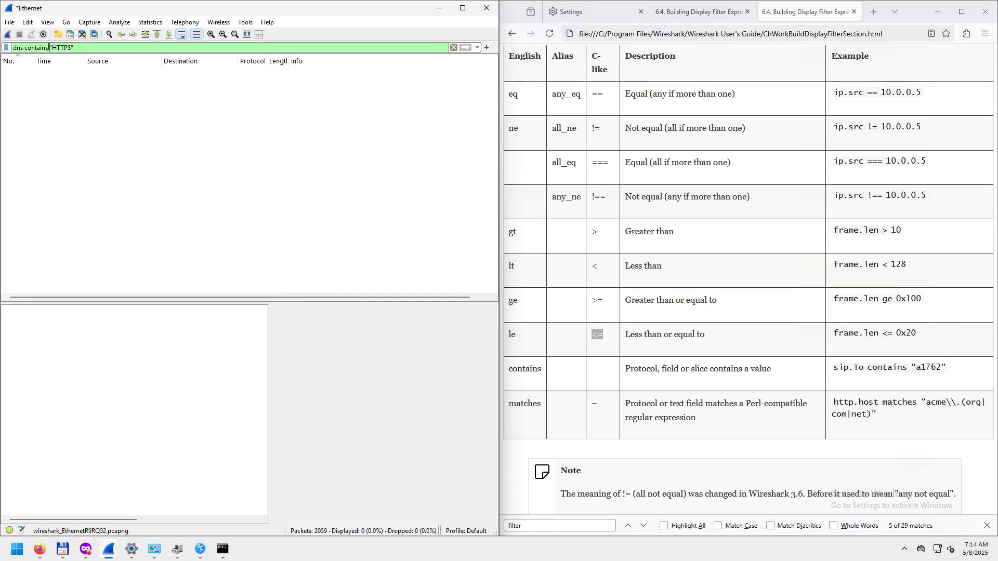
# - Try https without quotes in place of "HTTPS" and cut the display filter back to dns
pyautogui.press('Delete')
pyautogui.press('Delete')
pyautogui.press('Delete')
pyautogui.press('Delete')
pyautogui.press('Delete')
pyautogui.press('Delete')
pyautogui.press('Delete')
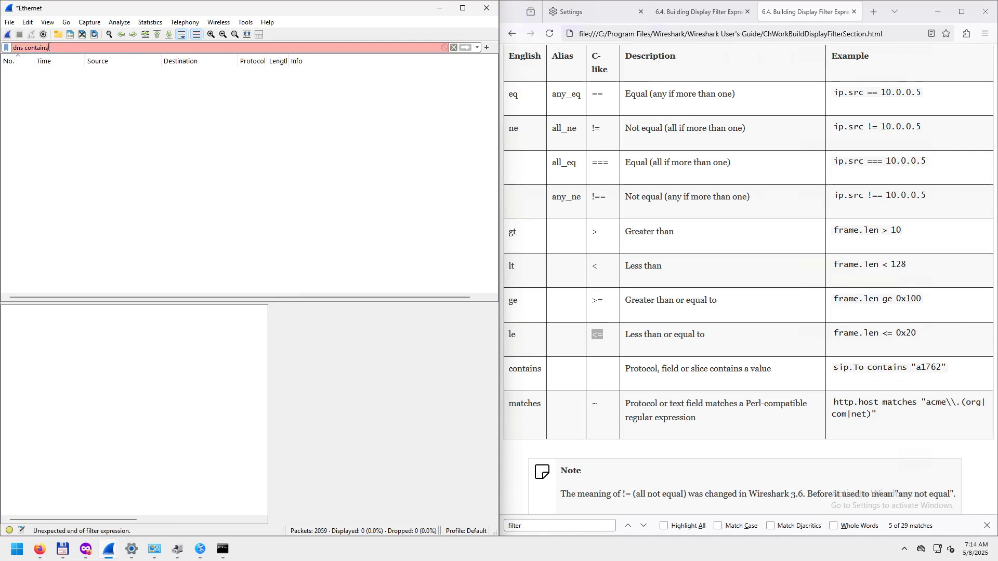
pyautogui.write('httpo')
pyautogui.press('BackSpace')
pyautogui.write('s')
pyautogui.press('BackSpace')
pyautogui.press('BackSpace')
pyautogui.press('BackSpace')
pyautogui.press('BackSpace')
pyautogui.press('BackSpace')
pyautogui.press('BackSpace')
pyautogui.press('BackSpace')
pyautogui.press('BackSpace')
pyautogui.press('BackSpace')
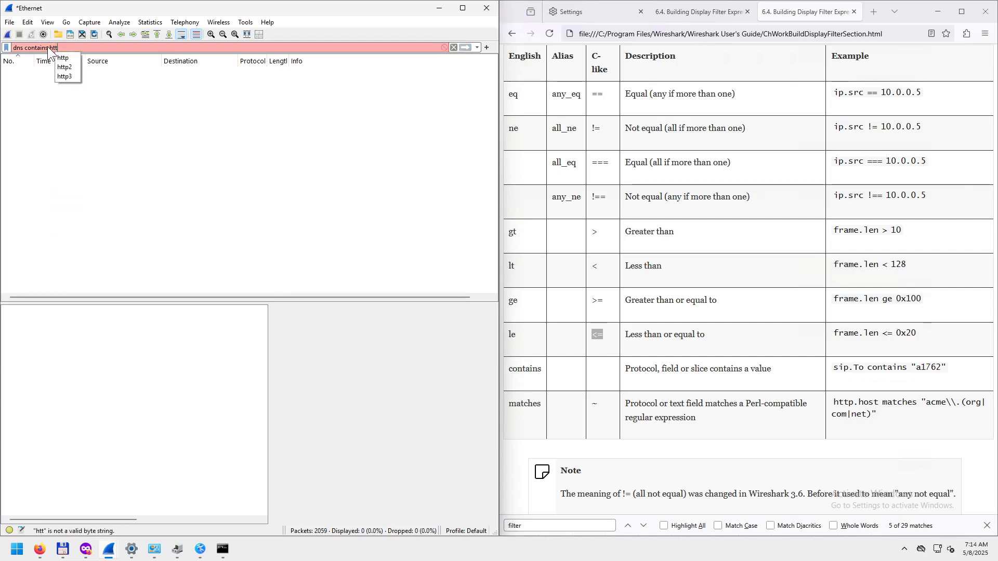
pyautogui.press('BackSpace')
pyautogui.press('BackSpace')
pyautogui.press('BackSpace')
pyautogui.press('BackSpace')
pyautogui.press('BackSpace')
pyautogui.press('BackSpace')
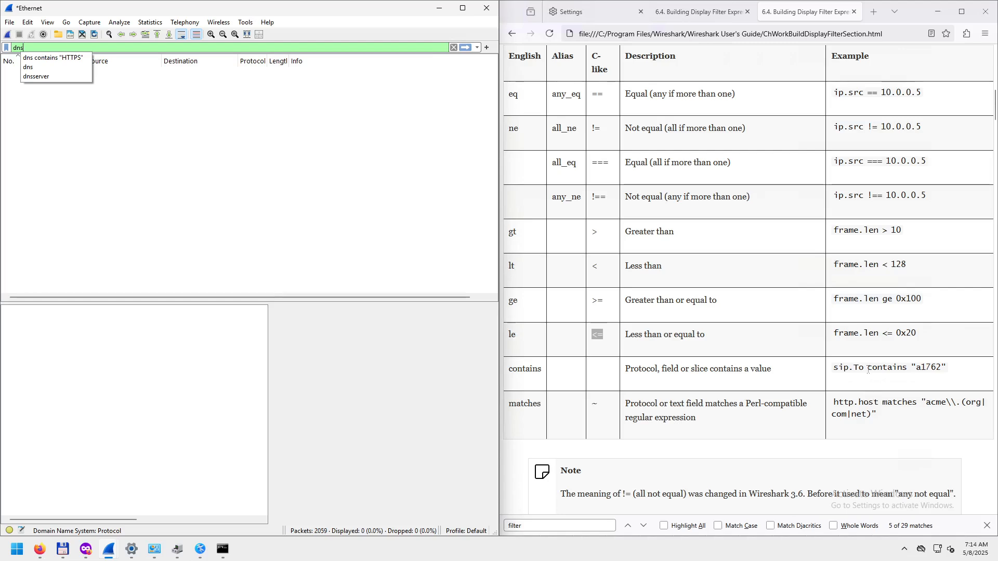
# - Go to the guide's section 6.4.2.1, Display Filter Field Types, and highlight the IPv6 example and ip.addr == 192.168.0.1
pyautogui.click(713, 437)
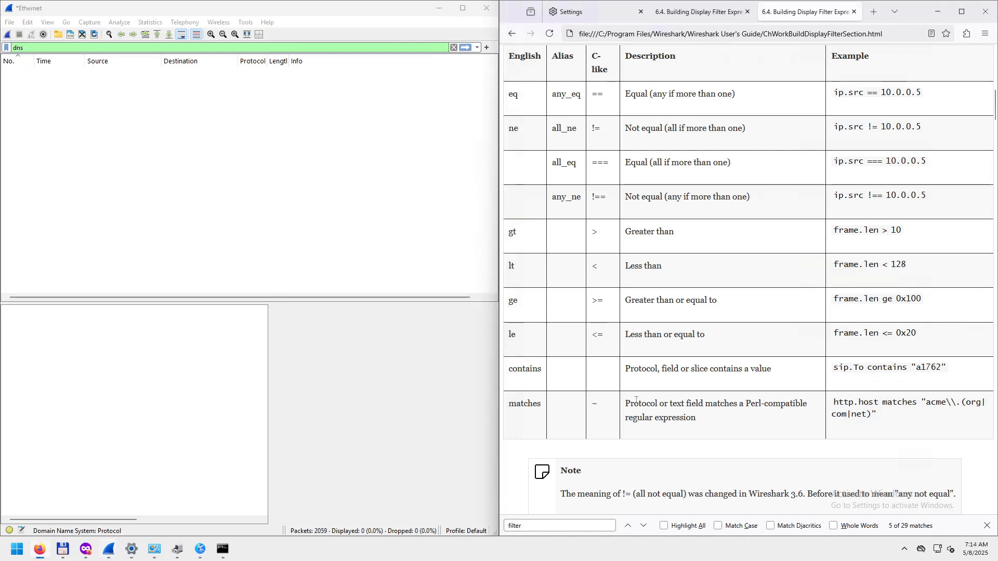
pyautogui.scroll(-5, 636, 400)
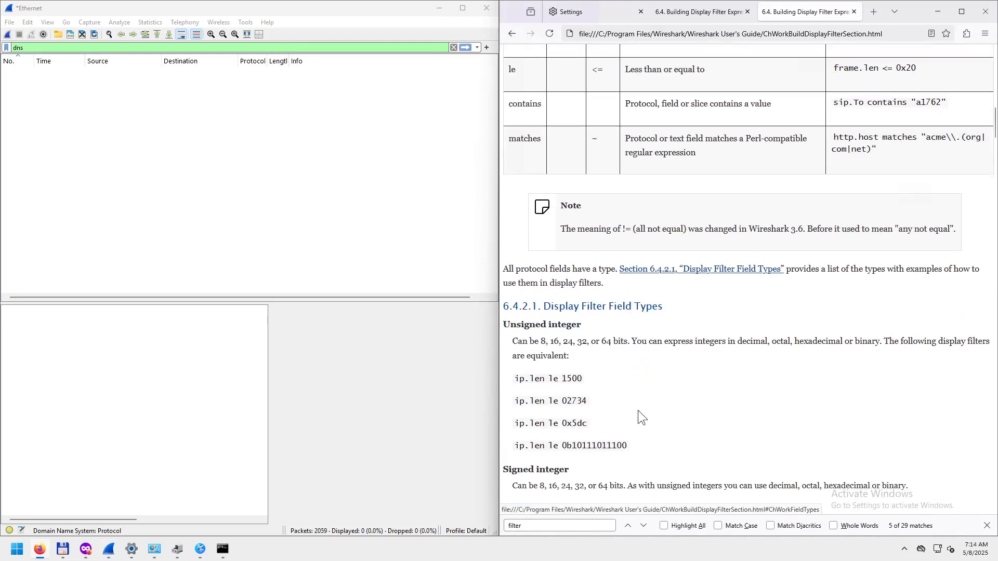
pyautogui.scroll(-2, 635, 412)
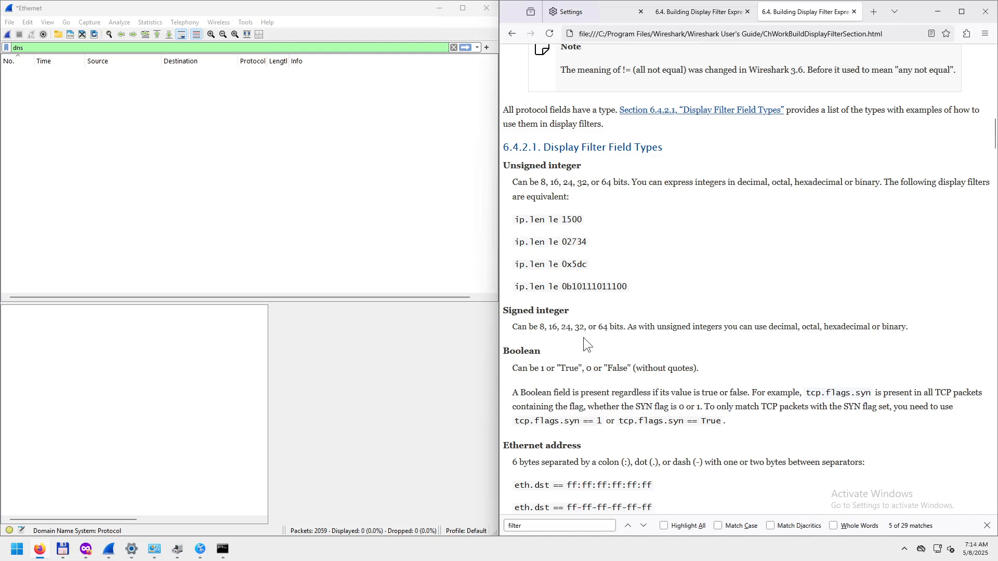
pyautogui.scroll(-5, 583, 338)
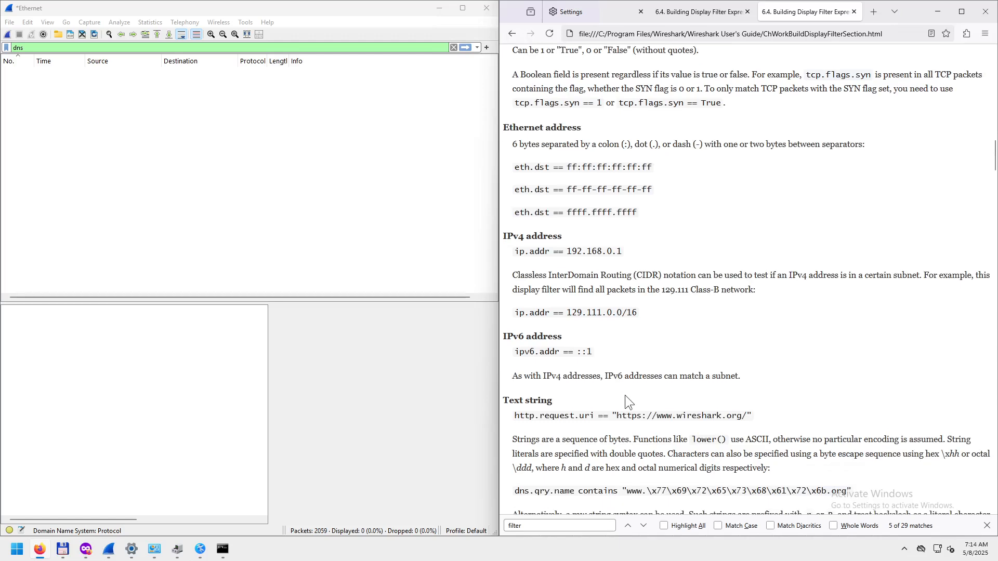
pyautogui.scroll(-2, 625, 395)
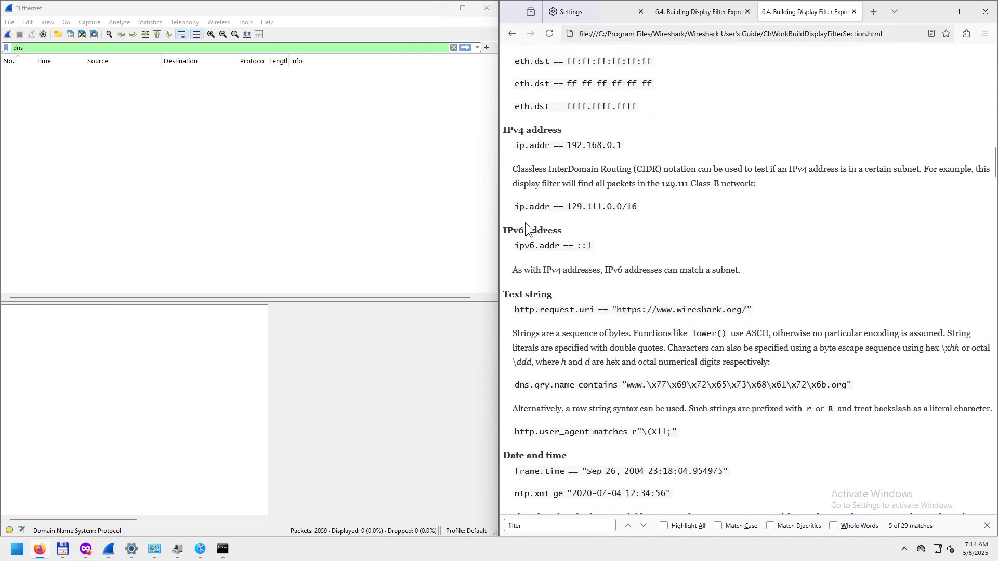
pyautogui.moveTo(520, 230); pyautogui.dragTo(612, 254)
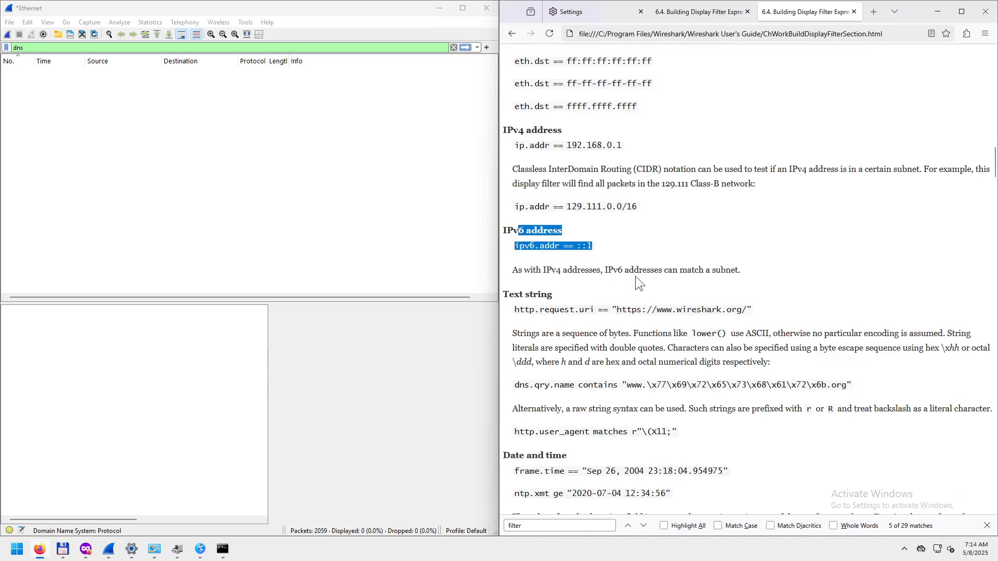
pyautogui.moveTo(520, 146); pyautogui.dragTo(618, 147)
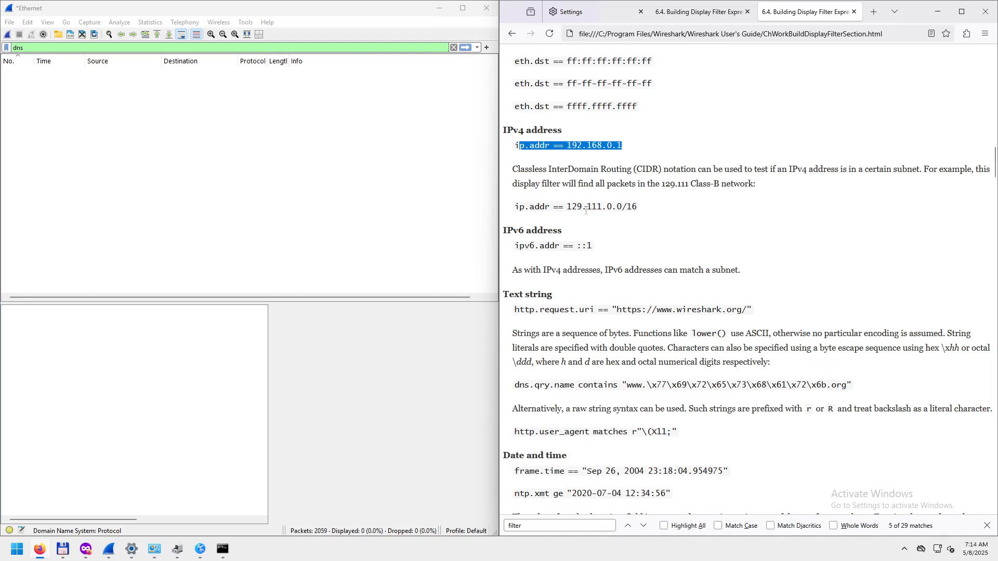
pyautogui.moveTo(568, 206); pyautogui.dragTo(647, 209)
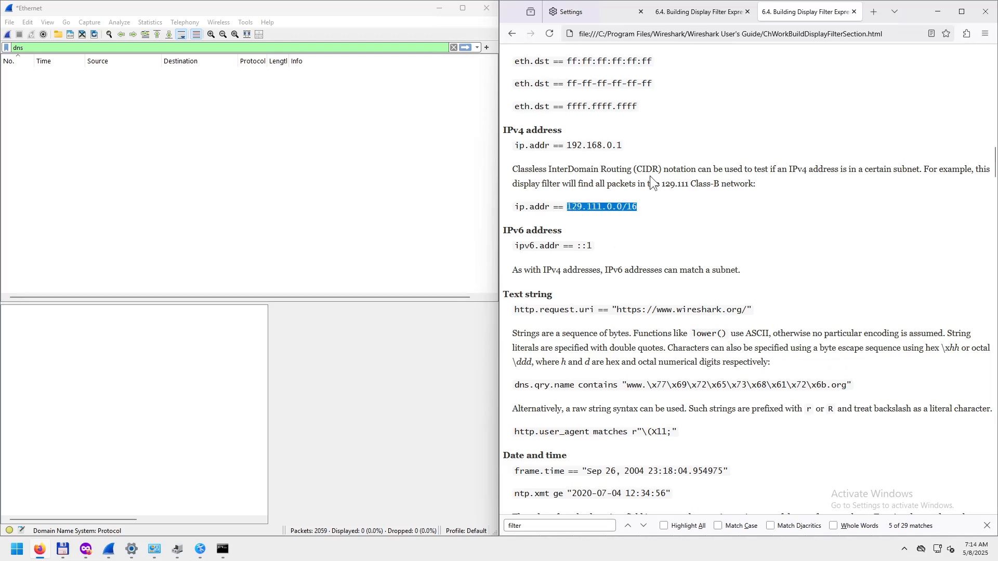
pyautogui.click(625, 212)
pyautogui.moveTo(567, 207); pyautogui.dragTo(638, 210)
pyautogui.click(630, 207)
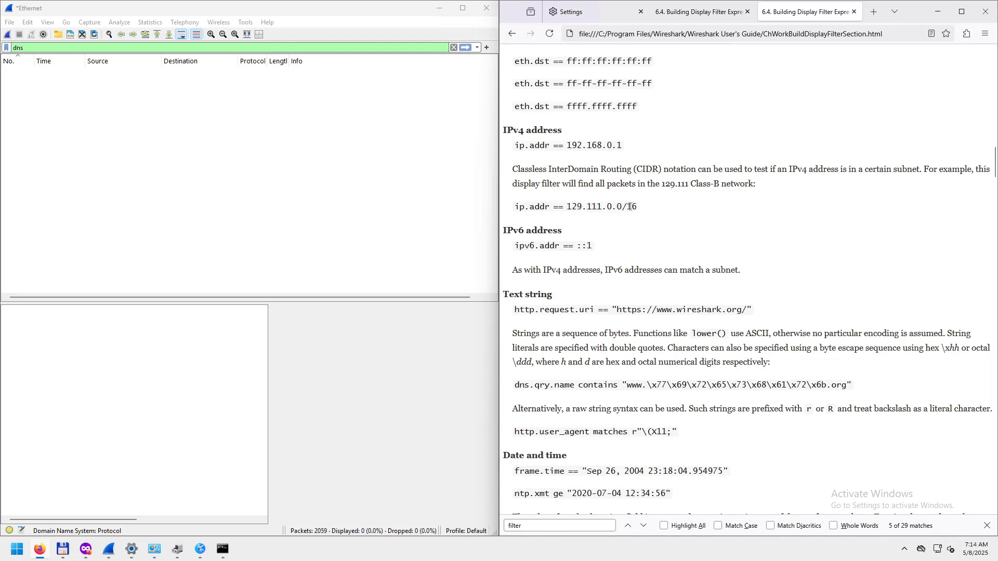
pyautogui.doubleClick(623, 207)
pyautogui.moveTo(613, 311); pyautogui.dragTo(734, 314)
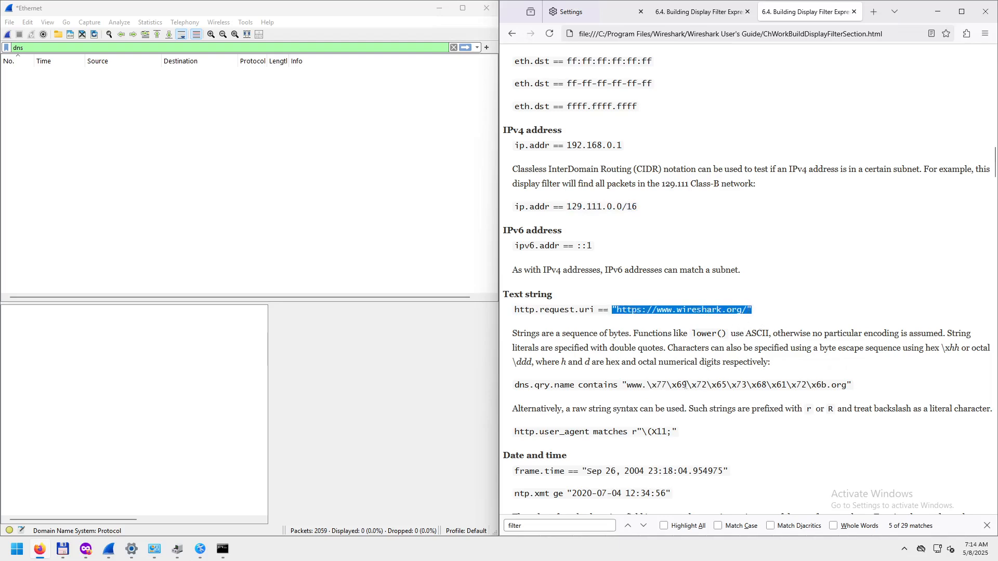
# - Go to section 6.4.2.2, Some Examples, and highlight the bytes 81:60:03 and the description of the udp contains example
pyautogui.scroll(-5, 686, 385)
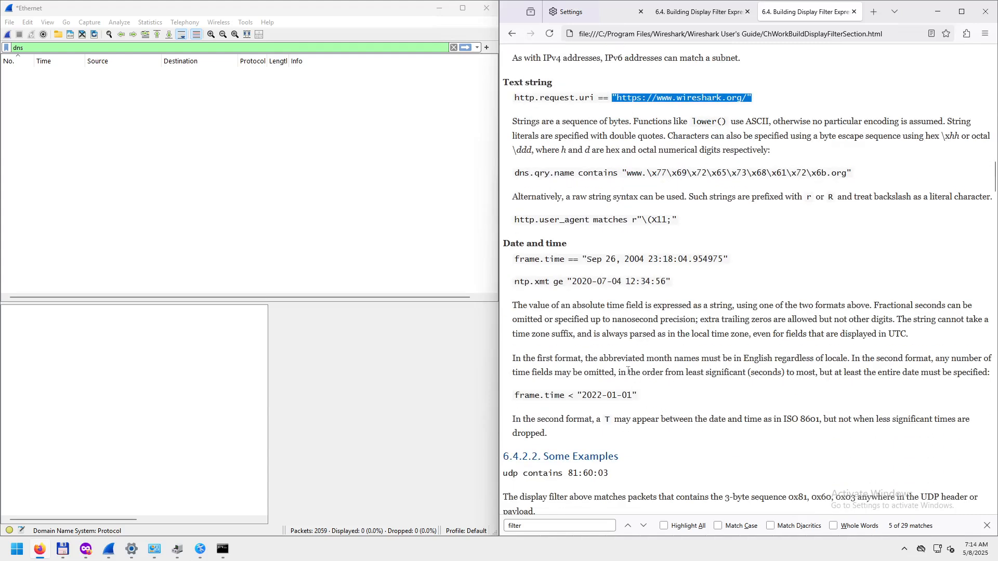
pyautogui.scroll(-1, 649, 410)
pyautogui.scroll(-3, 653, 422)
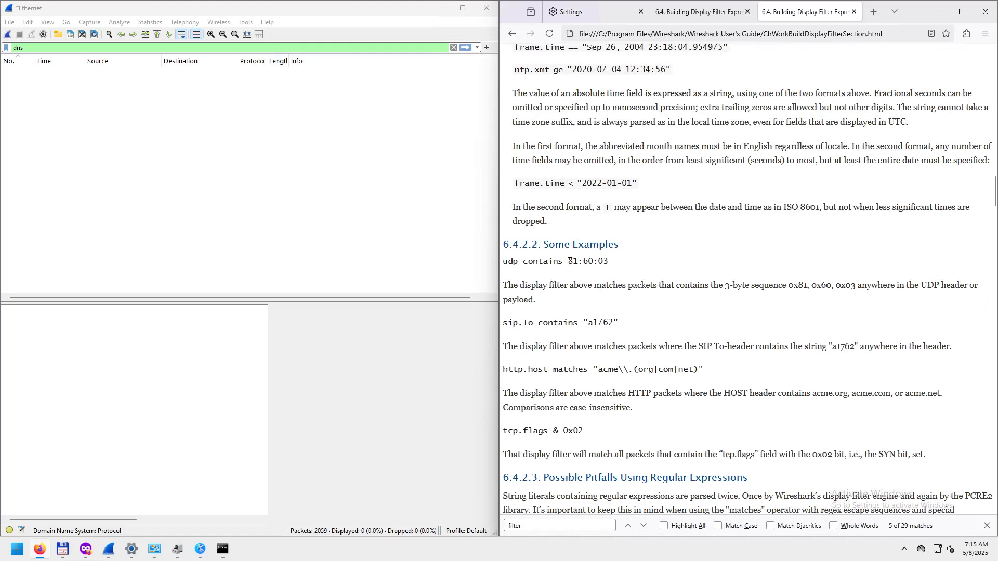
pyautogui.moveTo(570, 261); pyautogui.dragTo(600, 262)
pyautogui.moveTo(527, 285); pyautogui.dragTo(537, 301)
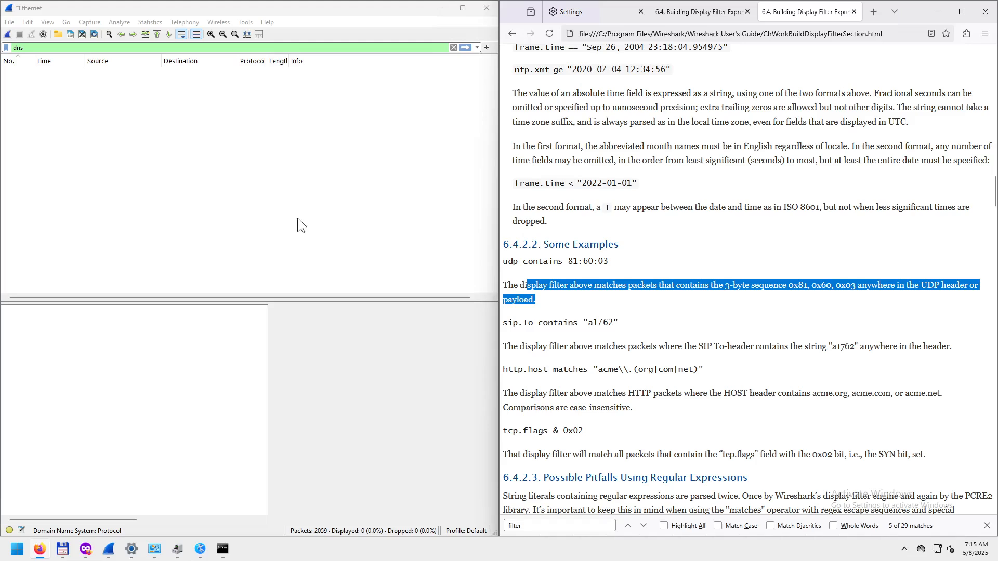
# - Clear the display filter, apply dns again and select the first DNS packet in the list
pyautogui.click(454, 46)
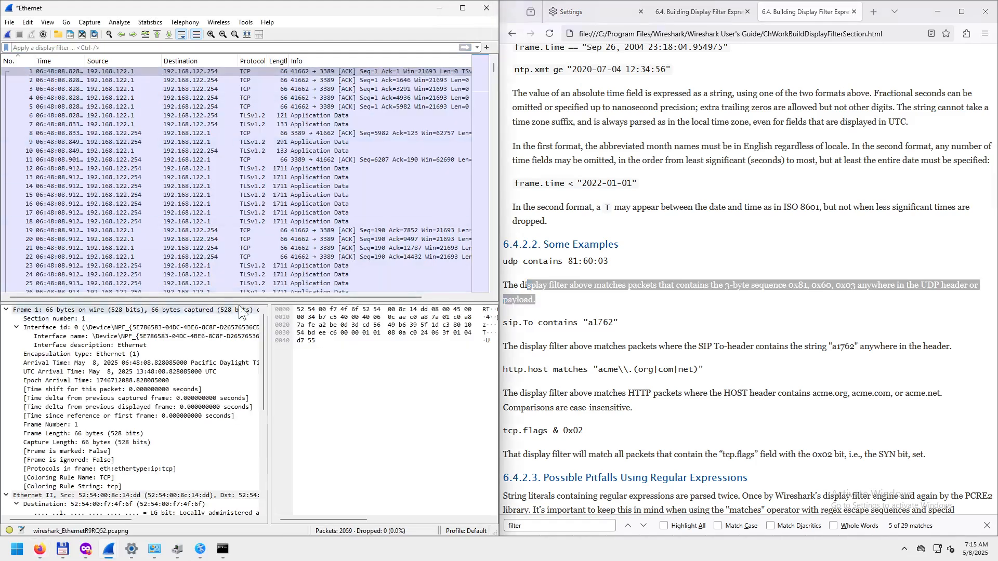
pyautogui.click(78, 47)
pyautogui.write('dns')
pyautogui.press('Return')
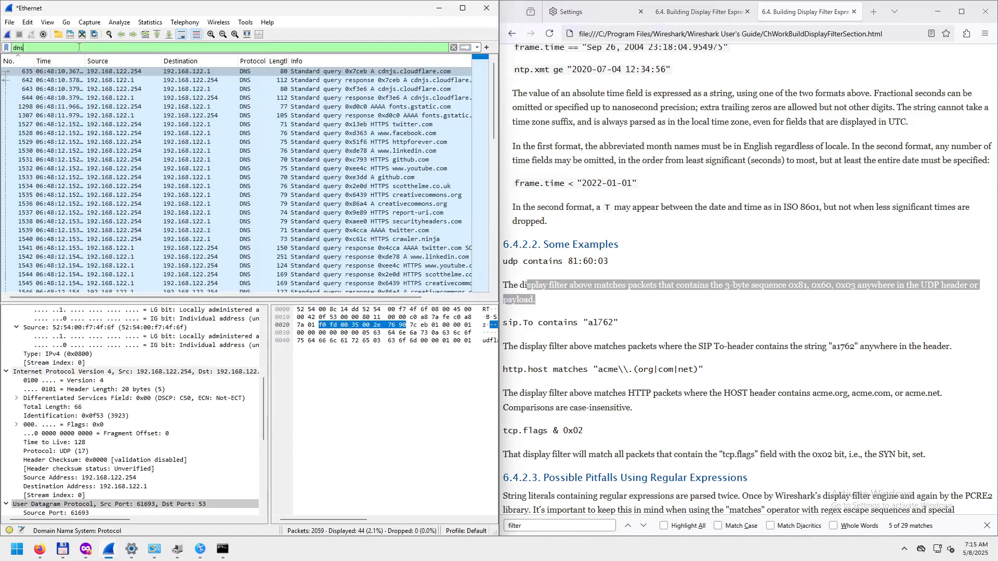
pyautogui.click(239, 71)
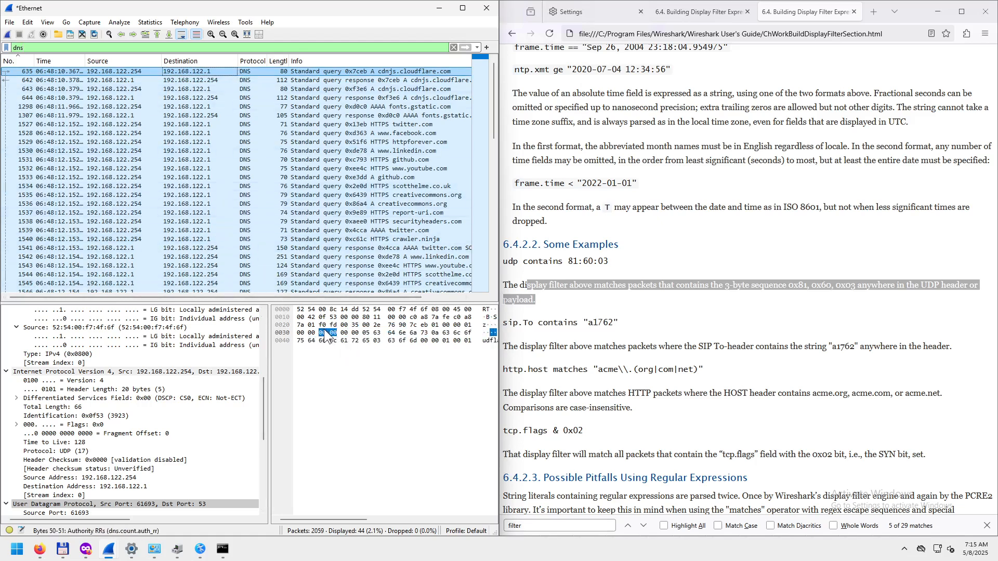
# - Extend the display filter to dns contains f0:fd and apply it
pyautogui.click(42, 49)
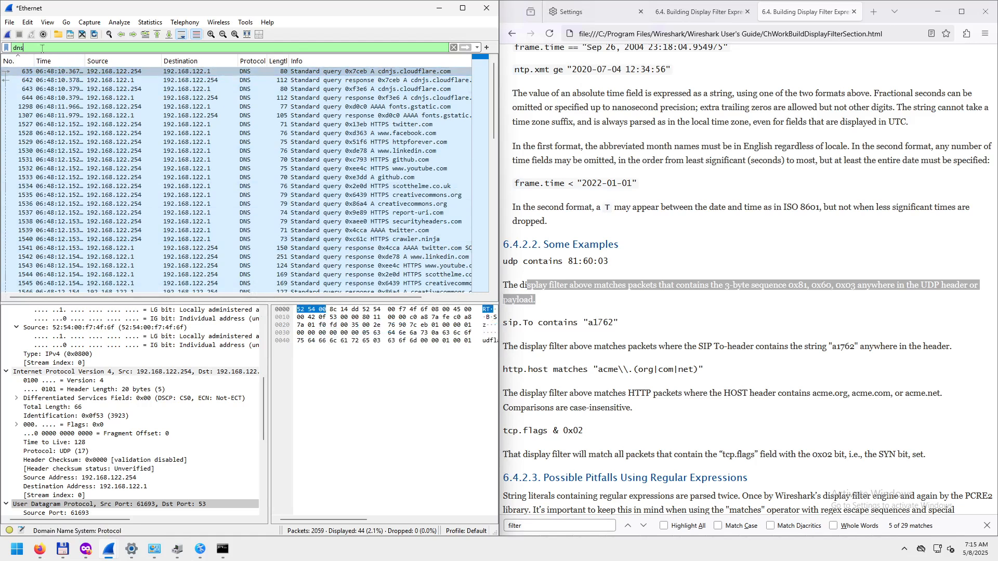
pyautogui.write('con')
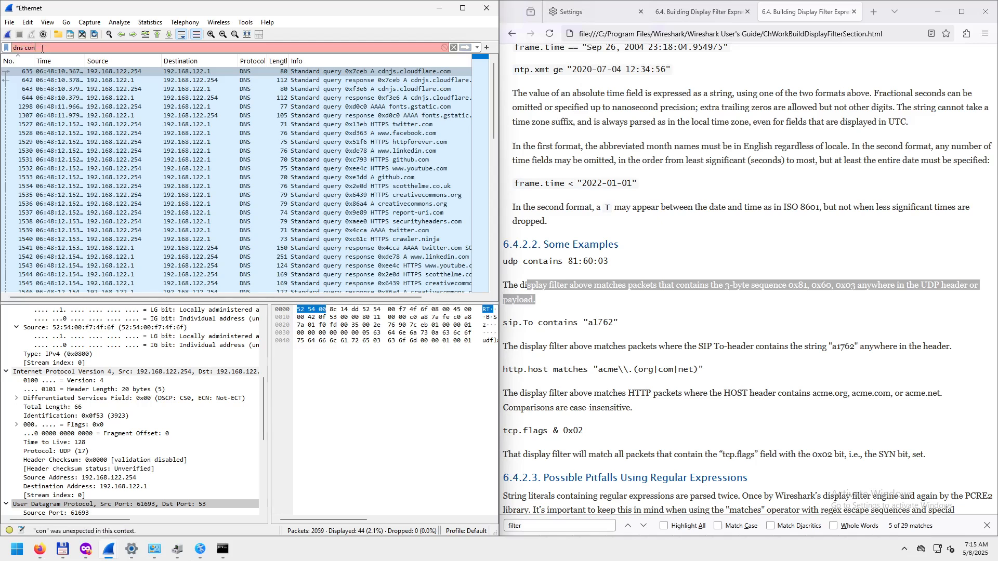
pyautogui.write('tains f')
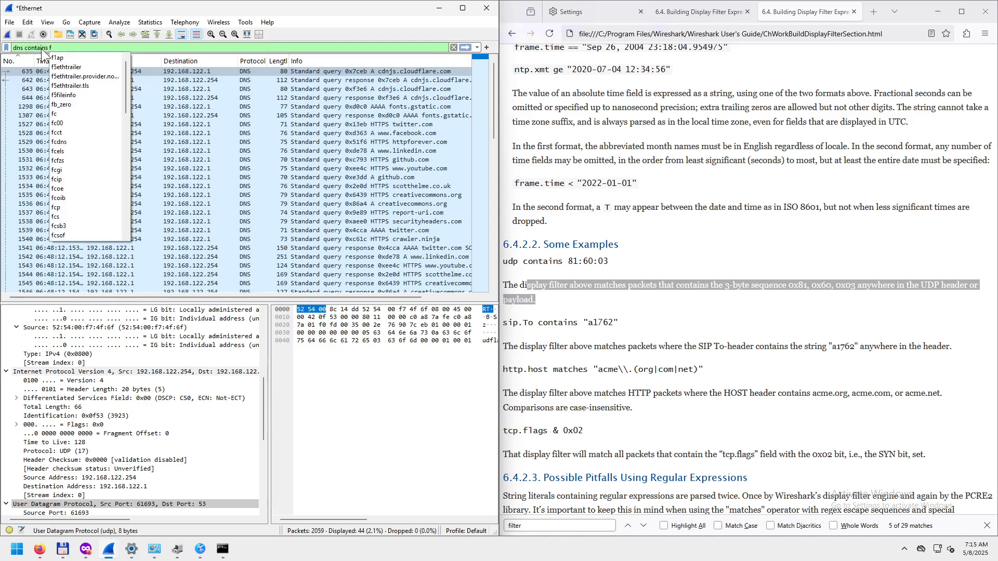
pyautogui.write('0:f')
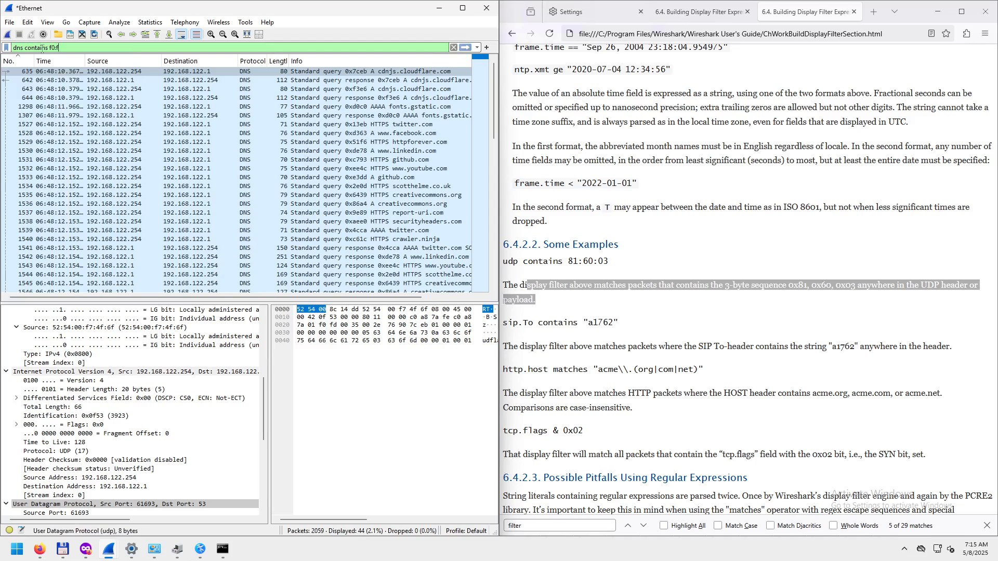
pyautogui.write('d')
pyautogui.press('Return')
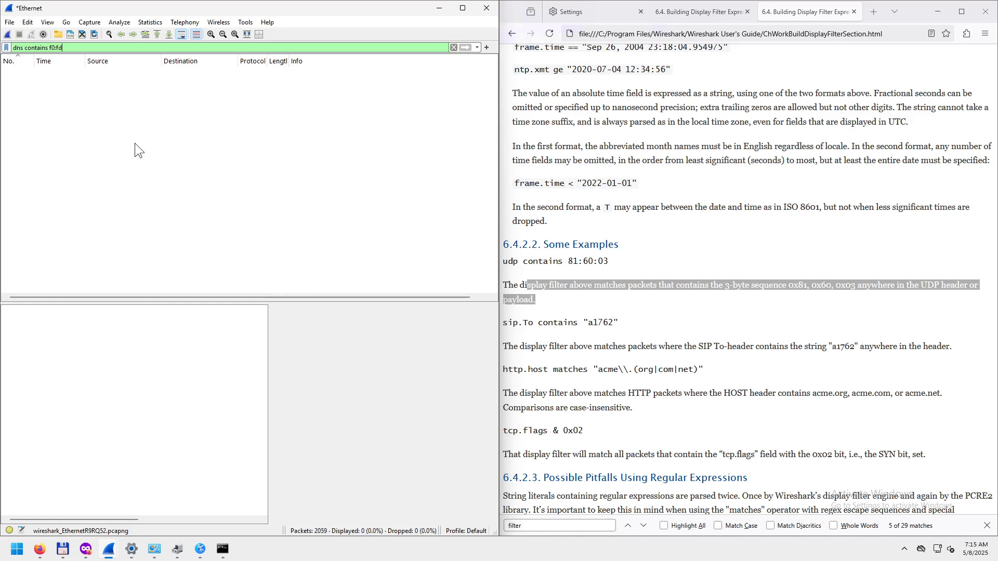
# - Change the protocol in the filter to udp so it reads udp contains f0:fd, and apply it
pyautogui.doubleClick(20, 48)
pyautogui.write('udp')
pyautogui.press('Return')
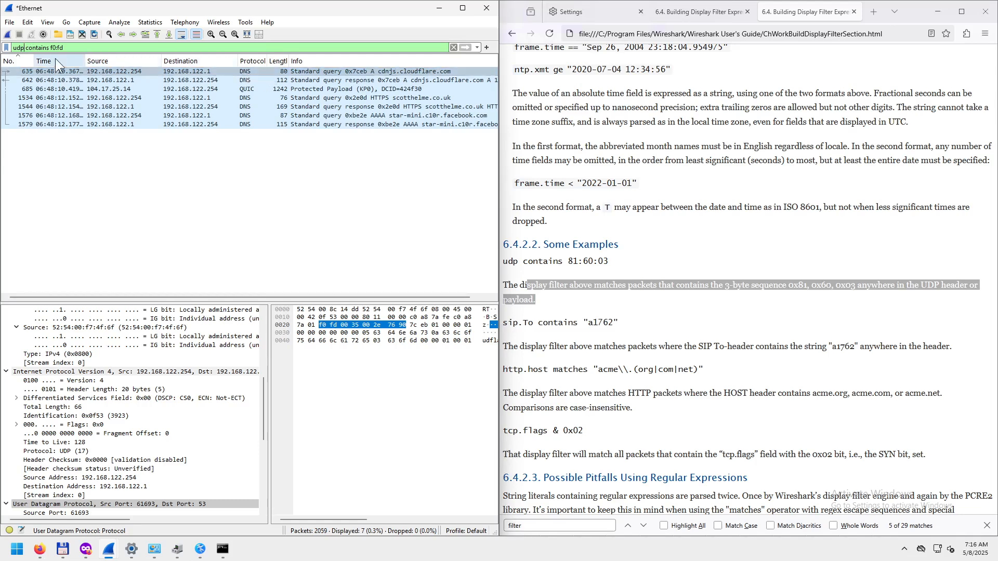
# - Select the first matching packet and its User Datagram Protocol header to examine the bytes it covers
pyautogui.doubleClick(20, 47)
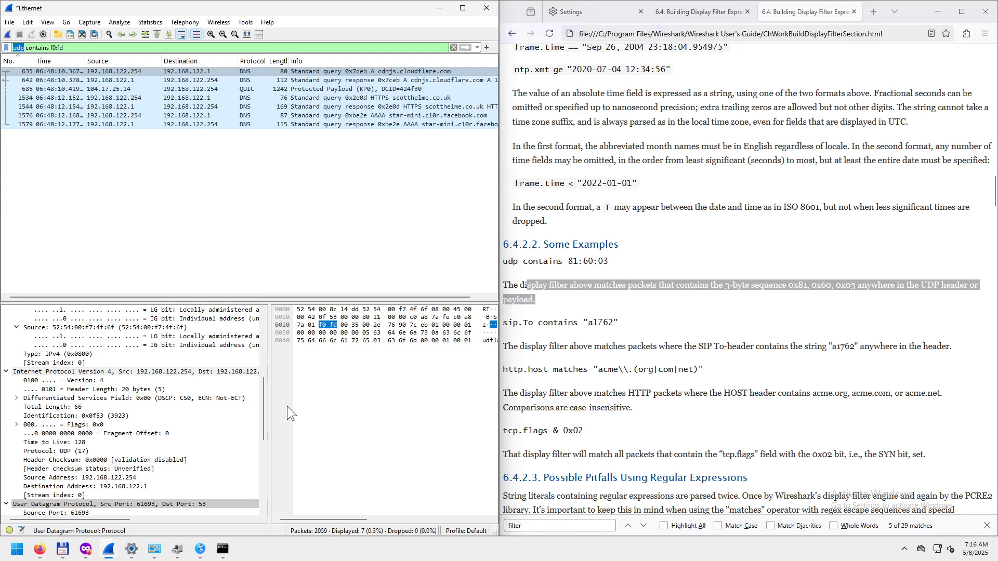
pyautogui.click(180, 73)
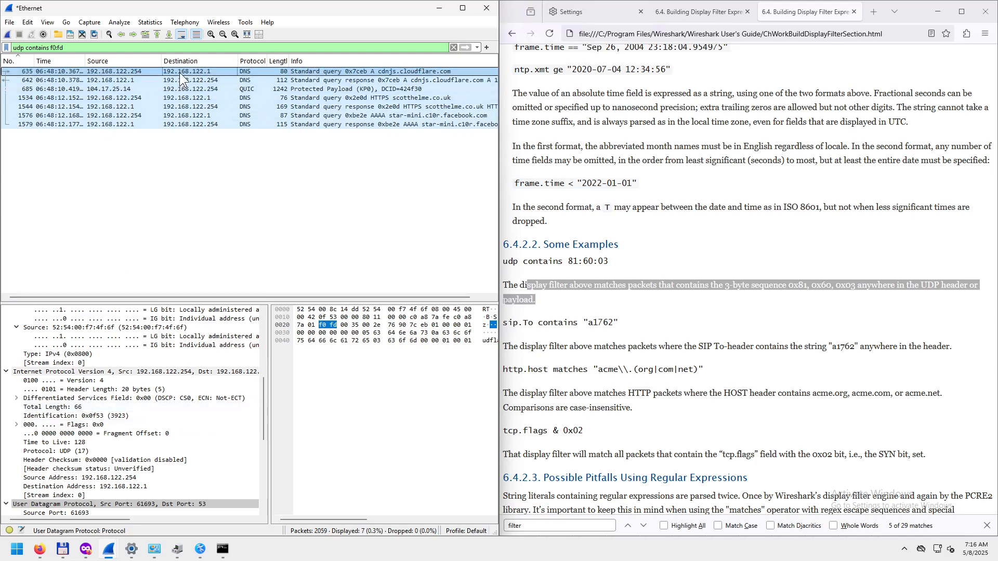
pyautogui.scroll(-1, 129, 507)
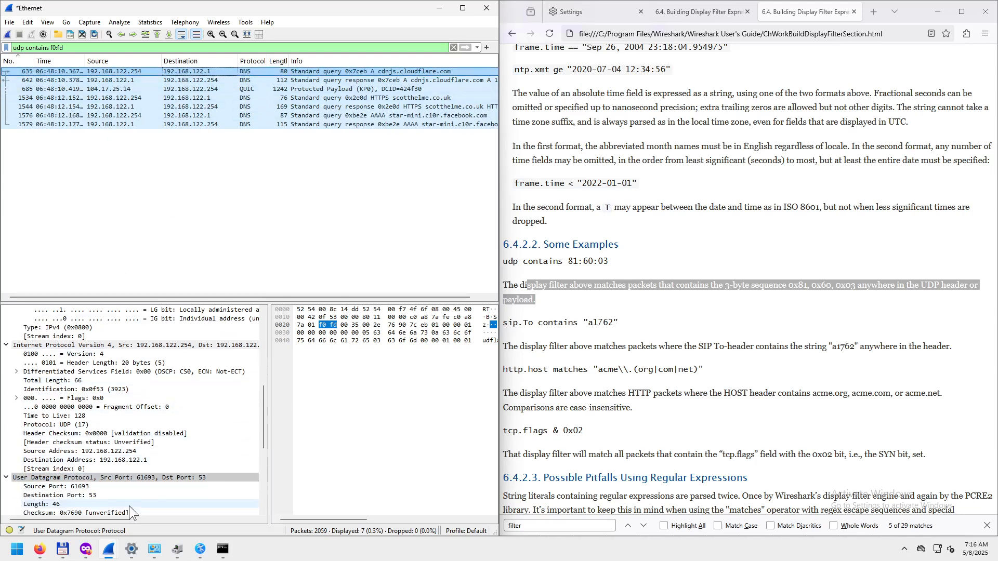
pyautogui.click(119, 478)
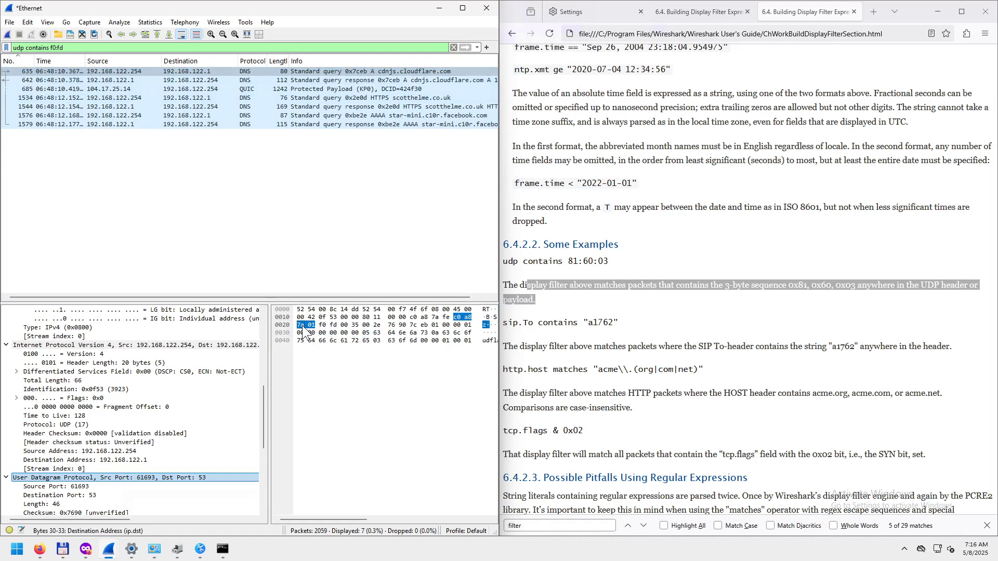
# - Change the byte sequence in the display filter so it reads udp contains 7a:01, and apply it
pyautogui.click(51, 47)
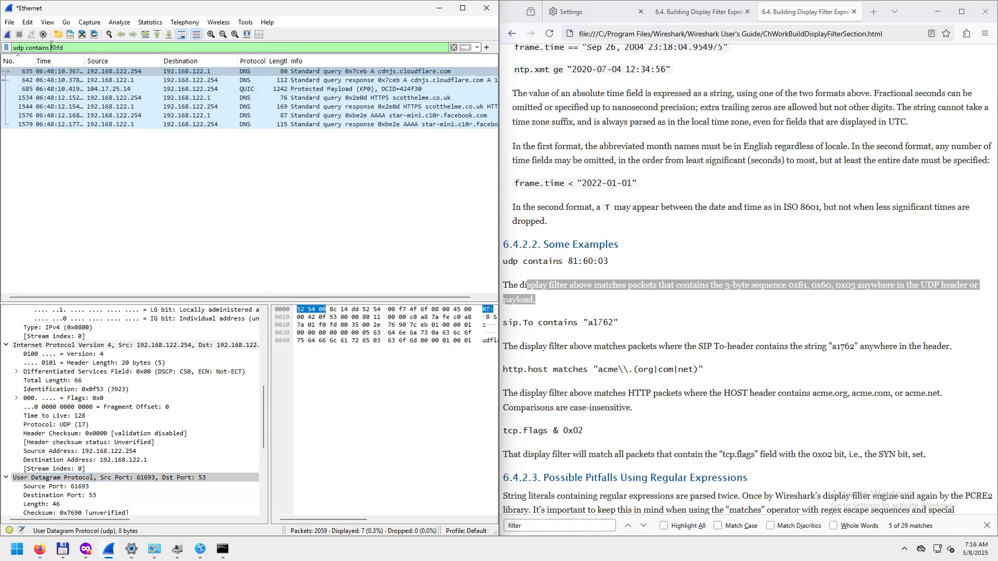
pyautogui.moveTo(51, 47); pyautogui.dragTo(78, 46)
pyautogui.write('7')
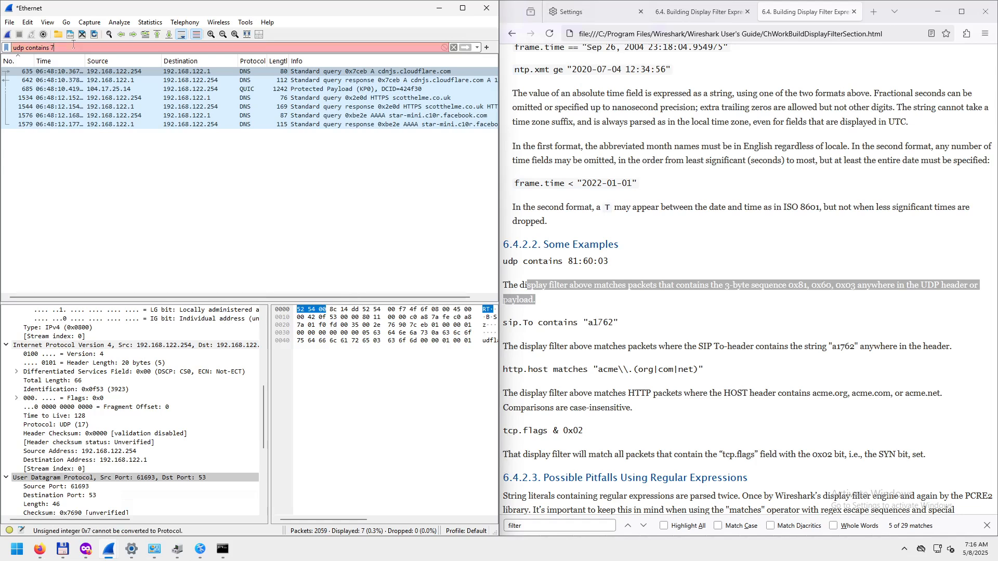
pyautogui.write('a:01')
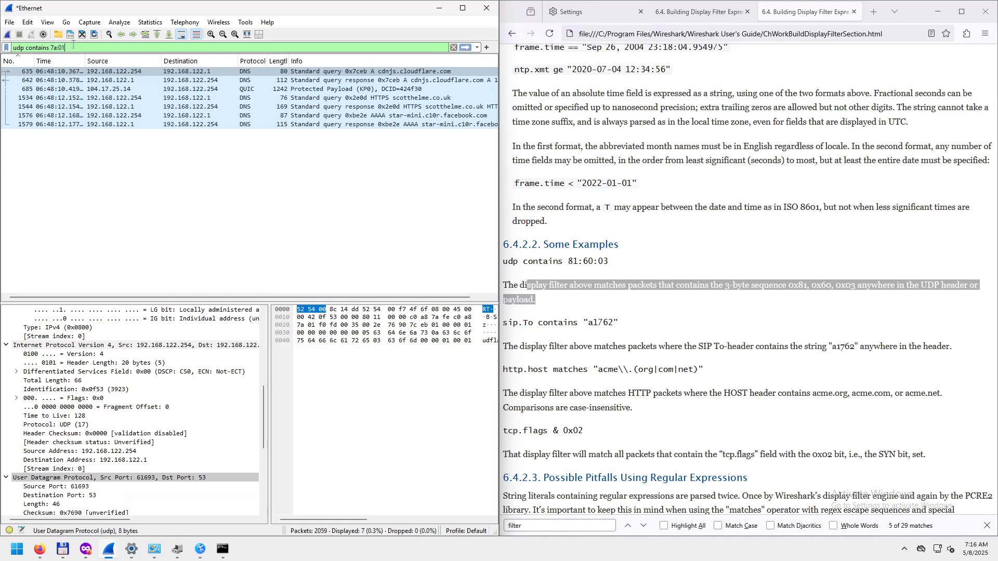
pyautogui.press('Return')
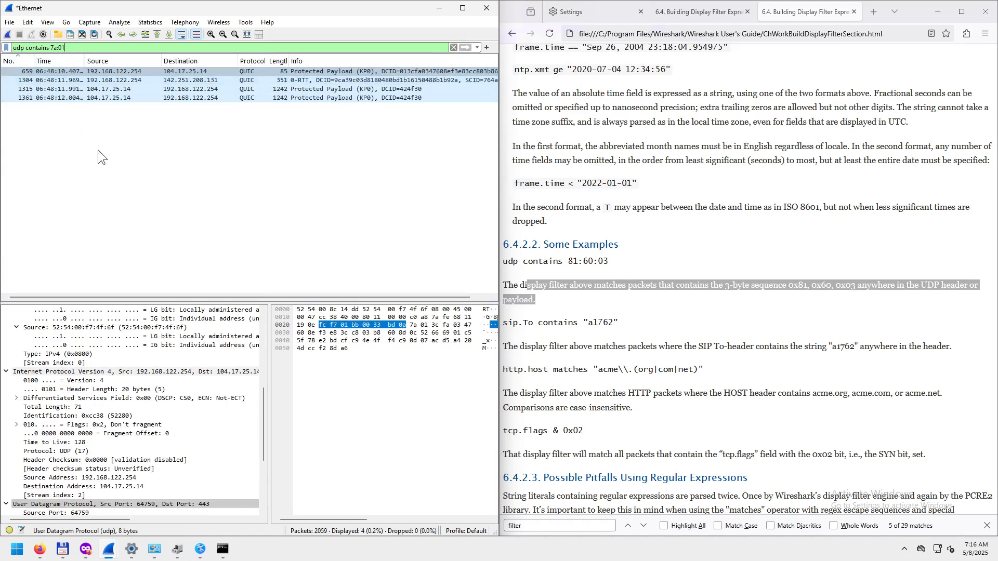
# - Select the first matching QUIC packet to examine its bytes, and clear the display filter
pyautogui.click(72, 71)
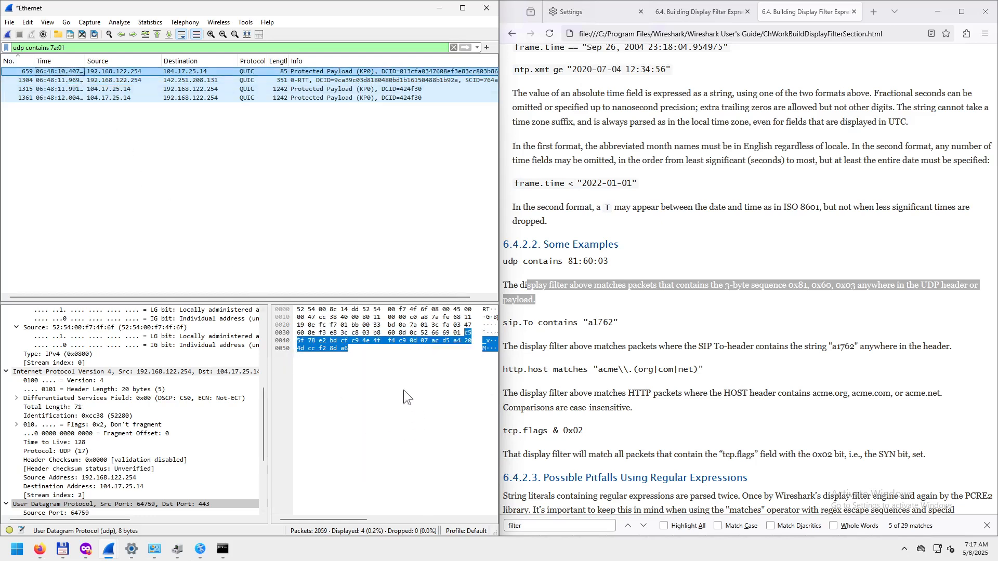
pyautogui.click(73, 80)
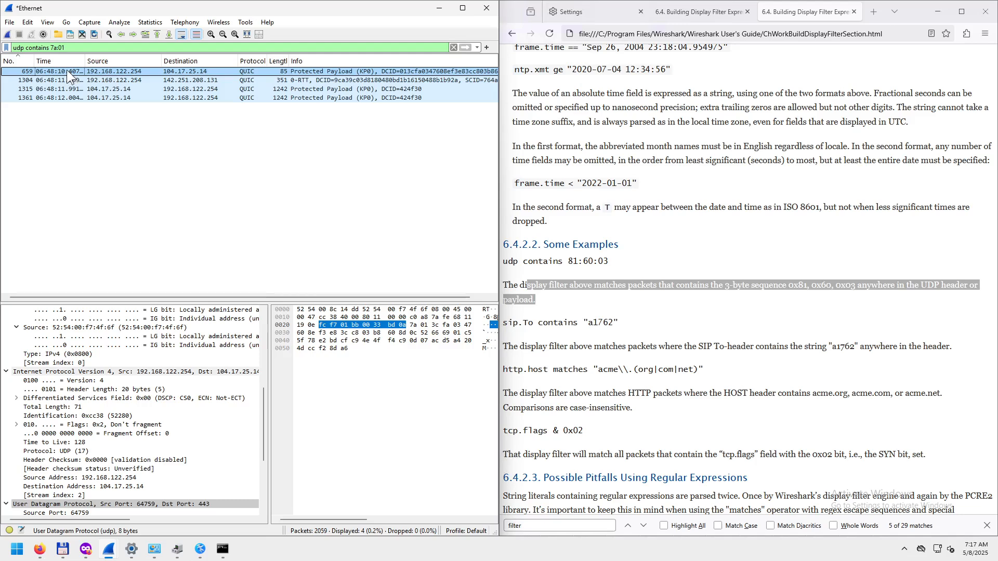
pyautogui.click(455, 51)
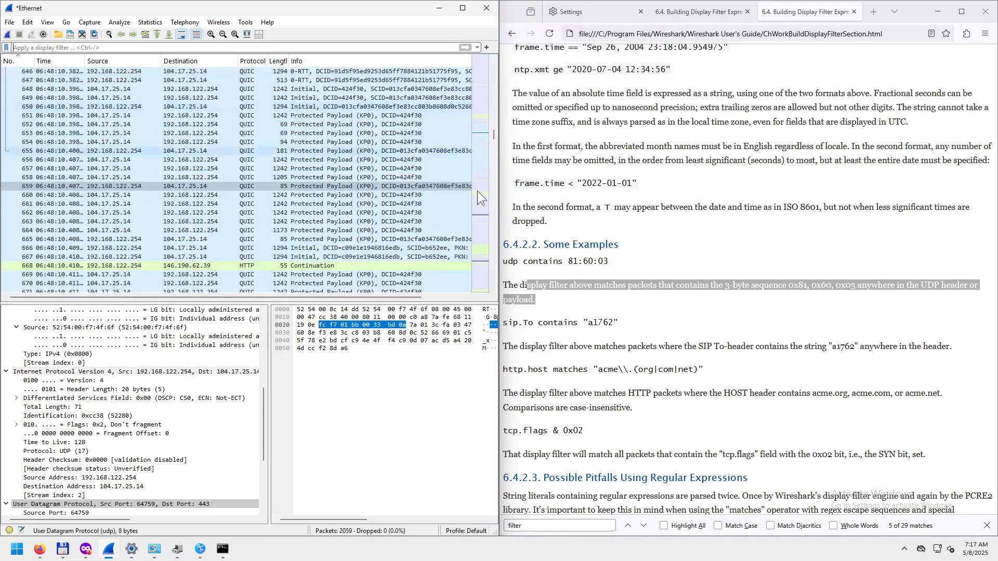
# - In the User's Guide, go to section 6.4.3 Combining Expressions and copy the Logical OR example ip.src==10.0.0.5 or ip.src==192.1.1.1
pyautogui.click(725, 410)
pyautogui.scroll(-3, 685, 420)
pyautogui.scroll(-7, 660, 425)
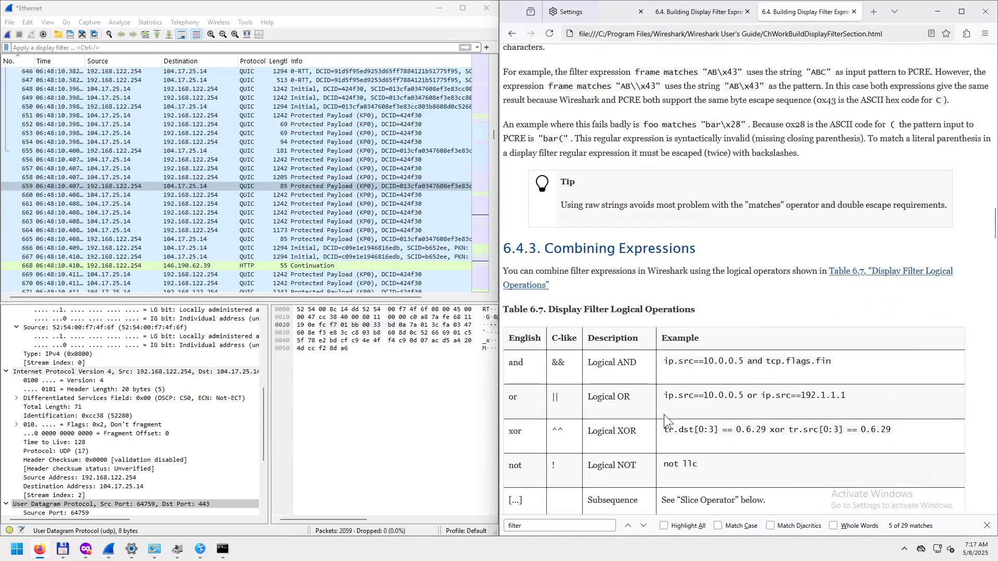
pyautogui.scroll(-3, 663, 414)
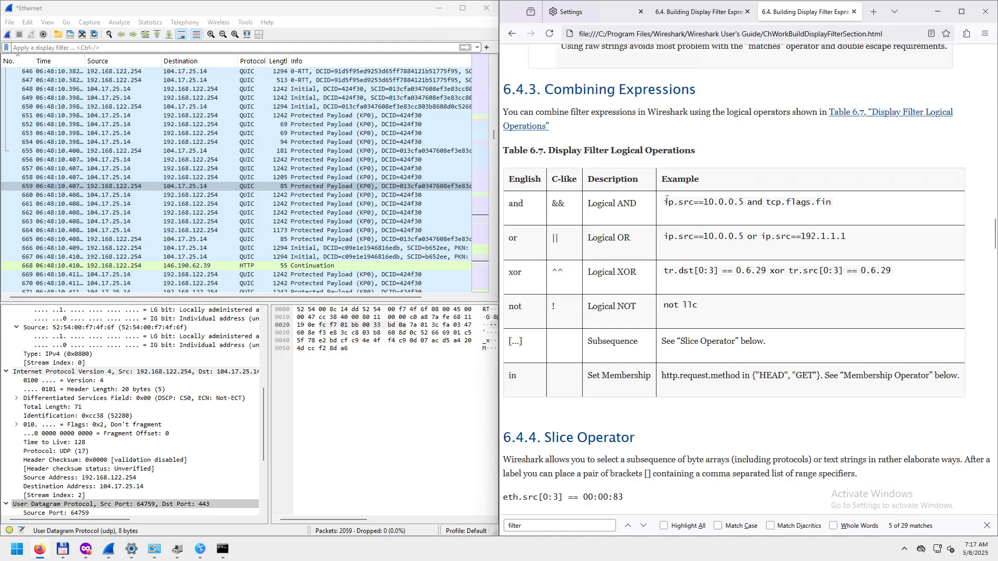
pyautogui.moveTo(666, 201); pyautogui.dragTo(717, 213)
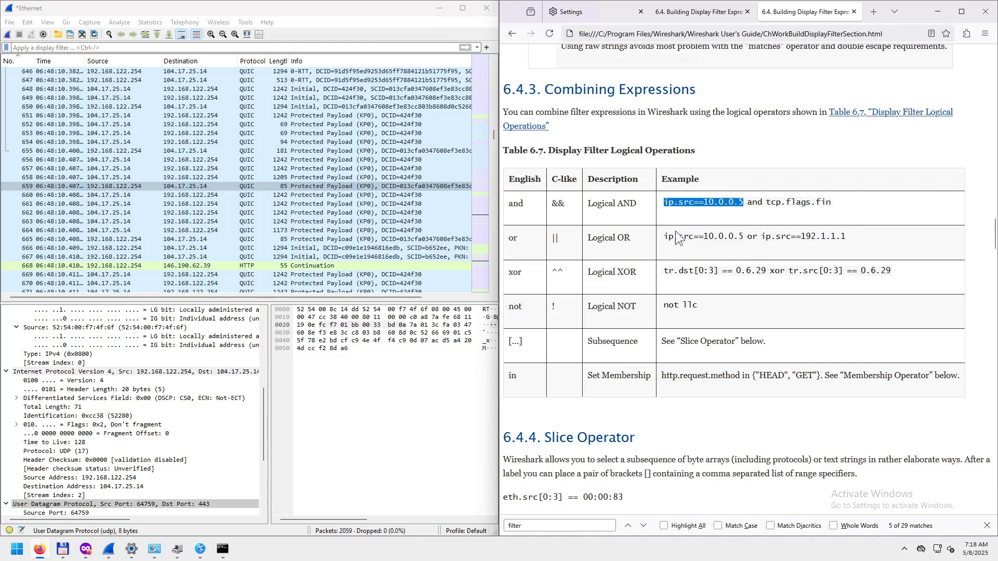
pyautogui.moveTo(666, 238); pyautogui.dragTo(873, 237)
pyautogui.rightClick(821, 251)
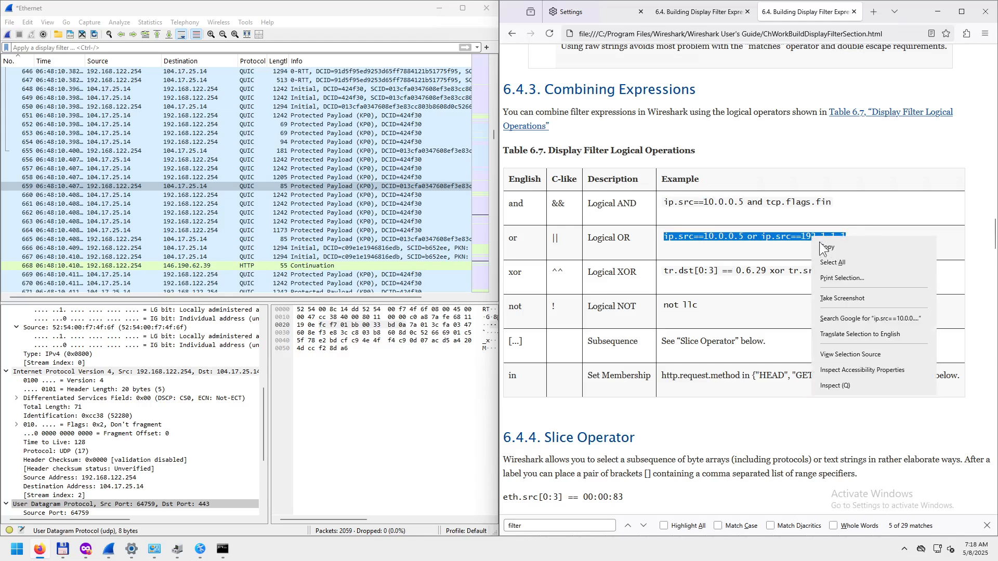
pyautogui.click(827, 249)
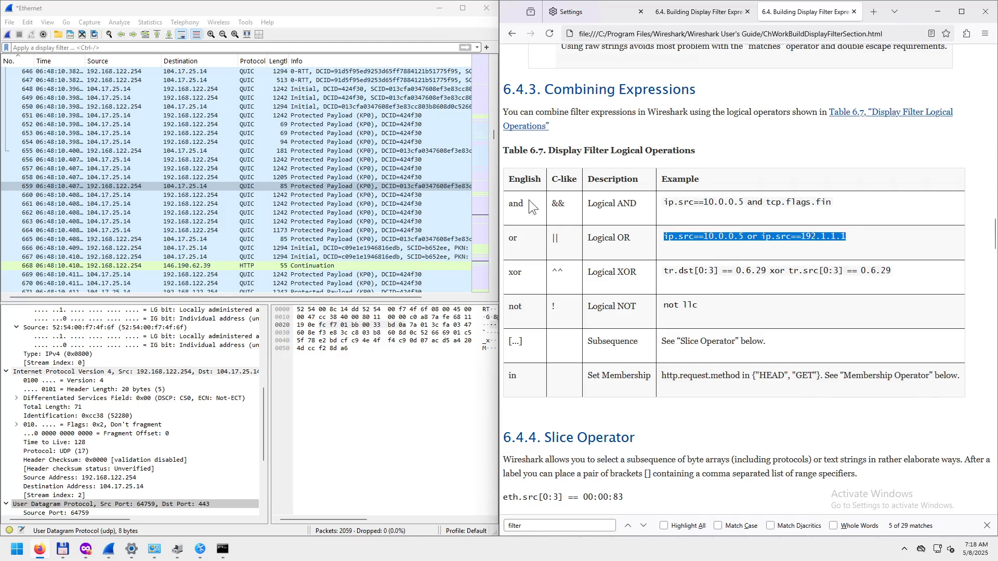
# - Select the HTTP Continuation packet to check its addresses, and in Kate paste the copied expression after a blank line at the end of a.txt
pyautogui.click(106, 48)
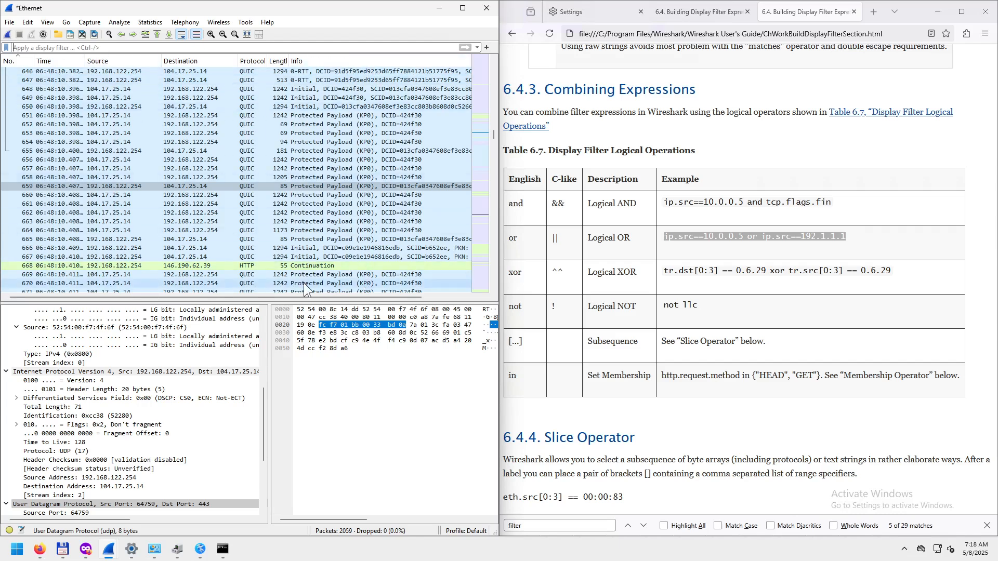
pyautogui.click(273, 265)
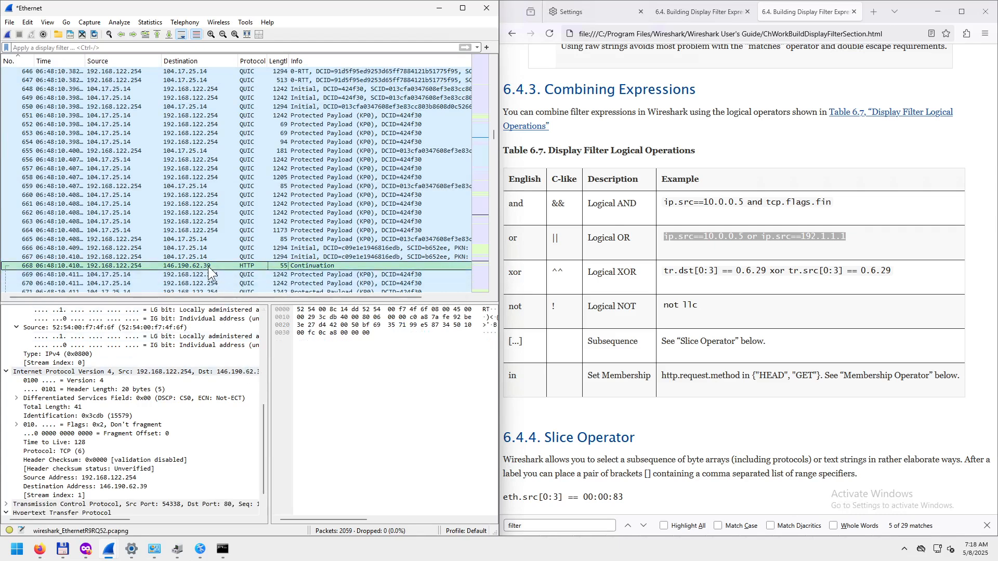
pyautogui.click(200, 550)
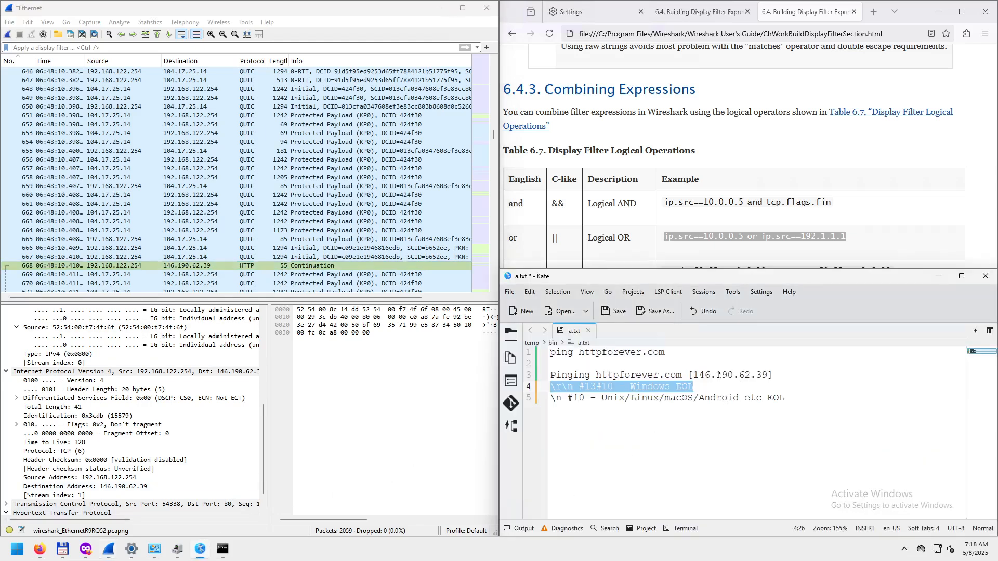
pyautogui.click(613, 398)
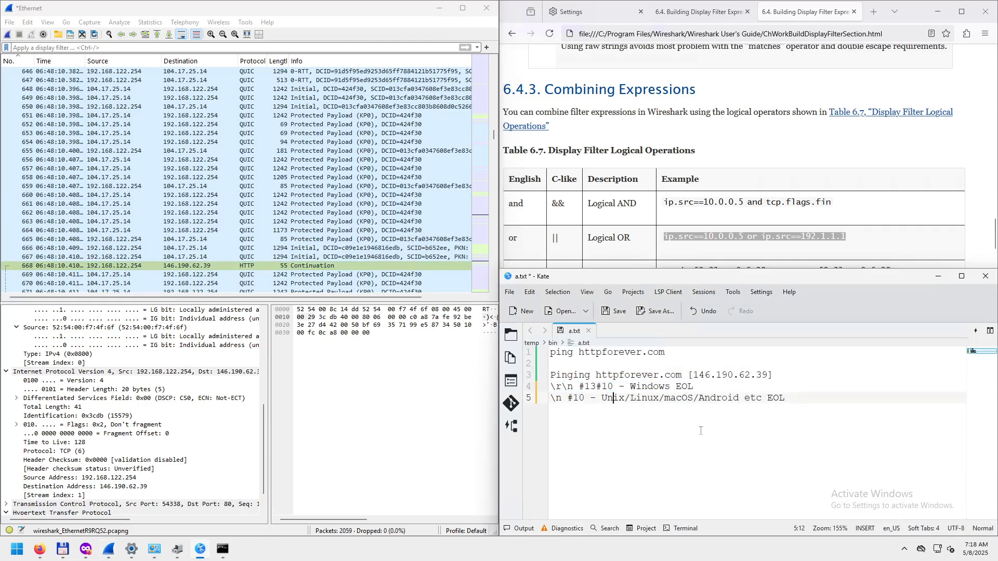
pyautogui.hotkey('ctrl', 'End')
pyautogui.press('Return')
pyautogui.press('Return')
pyautogui.hotkey('ctrl', 'v')
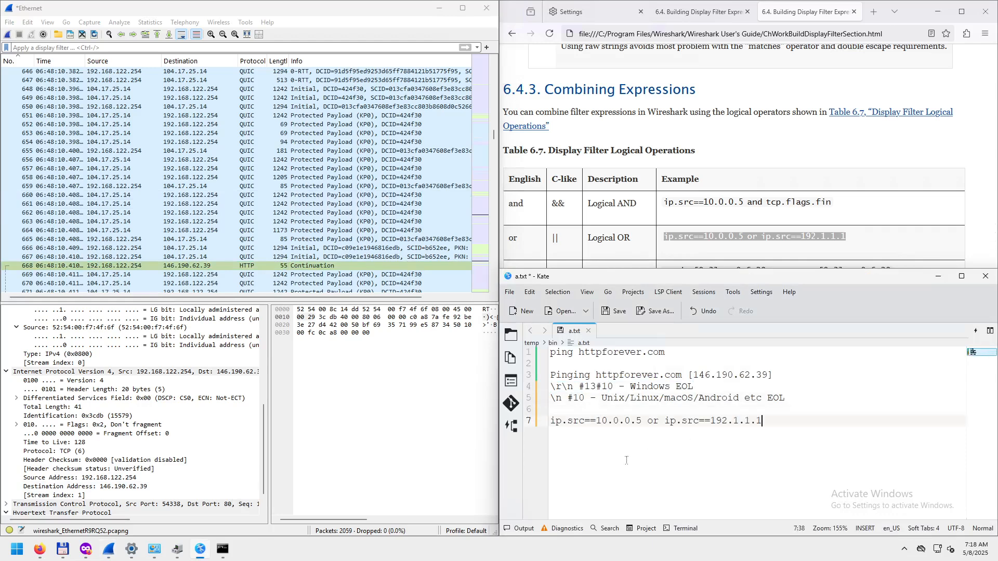
# - Rewrite the pasted expression as ip.src==146.190.62.39 or ip.dst==146.190.62.39, using the pinged httpforever.com address, and copy the whole line
pyautogui.moveTo(693, 375); pyautogui.dragTo(769, 374)
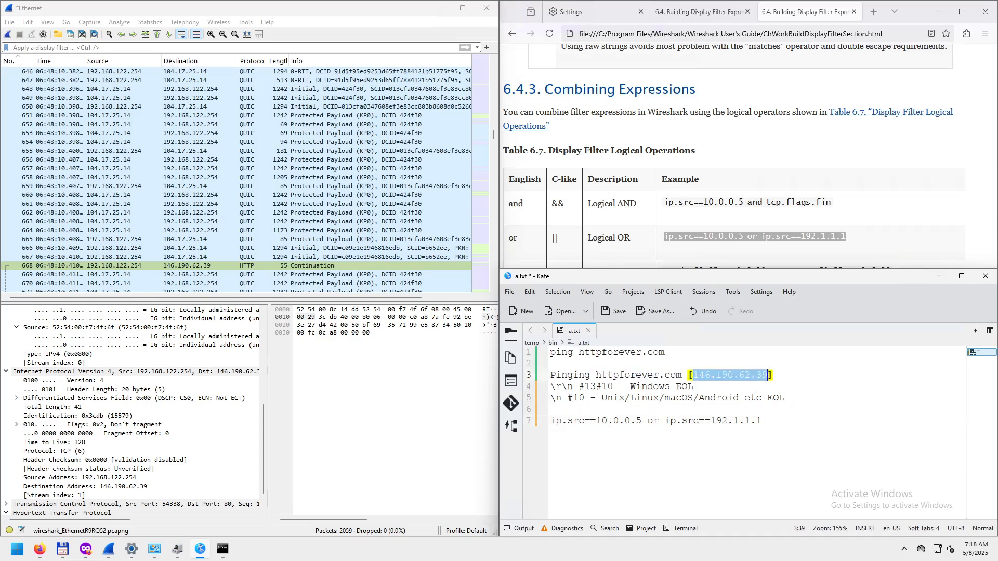
pyautogui.moveTo(596, 422); pyautogui.dragTo(643, 422)
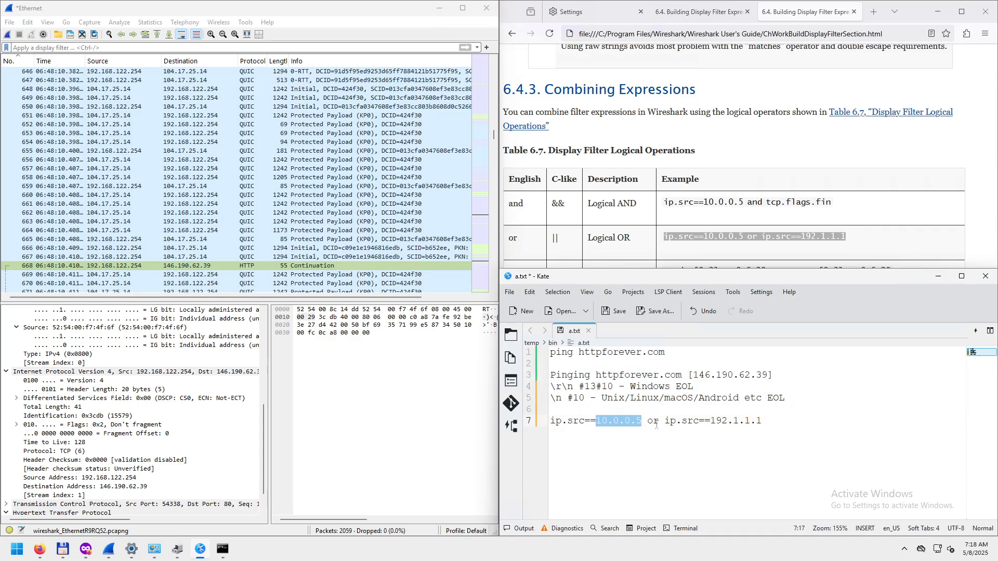
pyautogui.hotkey('ctrl', 'v')
pyautogui.moveTo(710, 421); pyautogui.dragTo(512, 432)
pyautogui.write('dst')
pyautogui.hotkey('ctrl', 'v')
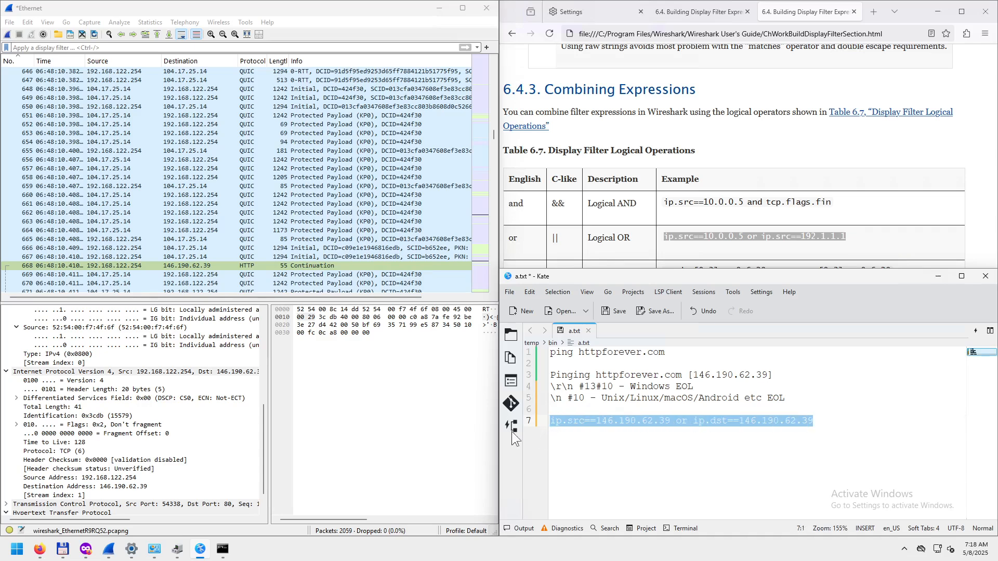
# - Switch back to Wireshark and apply the copied expression ip.src==146.190.62.39 or ip.dst==146.190.62.39 as the display filter
pyautogui.click(110, 47)
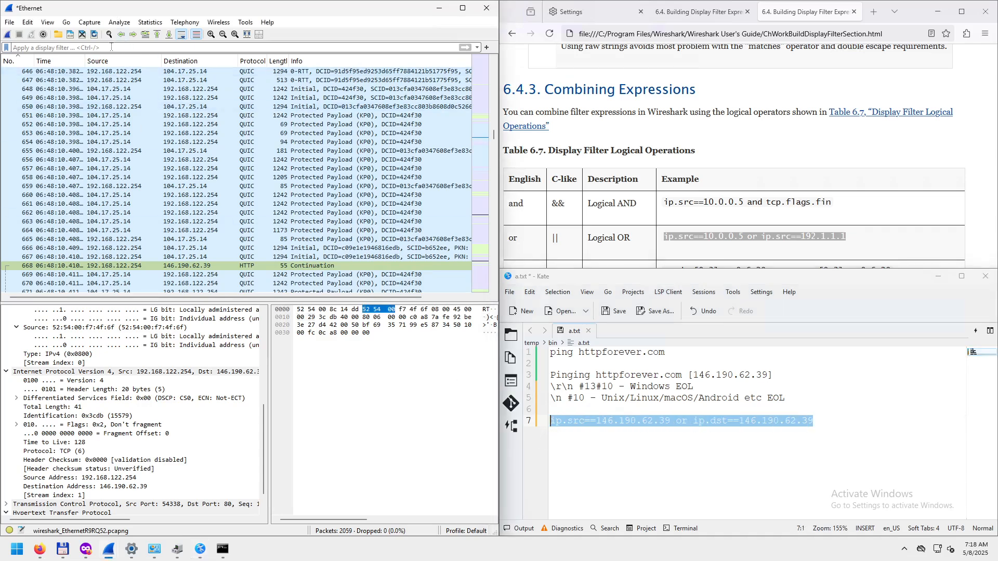
pyautogui.hotkey('ctrl', 'v')
pyautogui.press('Return')
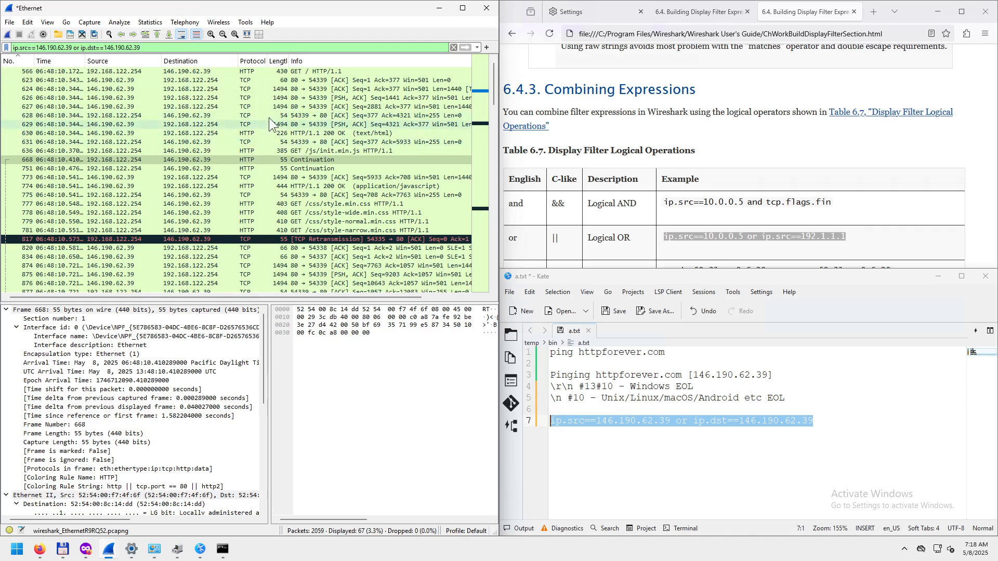
# - Select packet 623 and expand its Transmission Control Protocol section to examine the TCP details
pyautogui.click(192, 72)
pyautogui.click(190, 81)
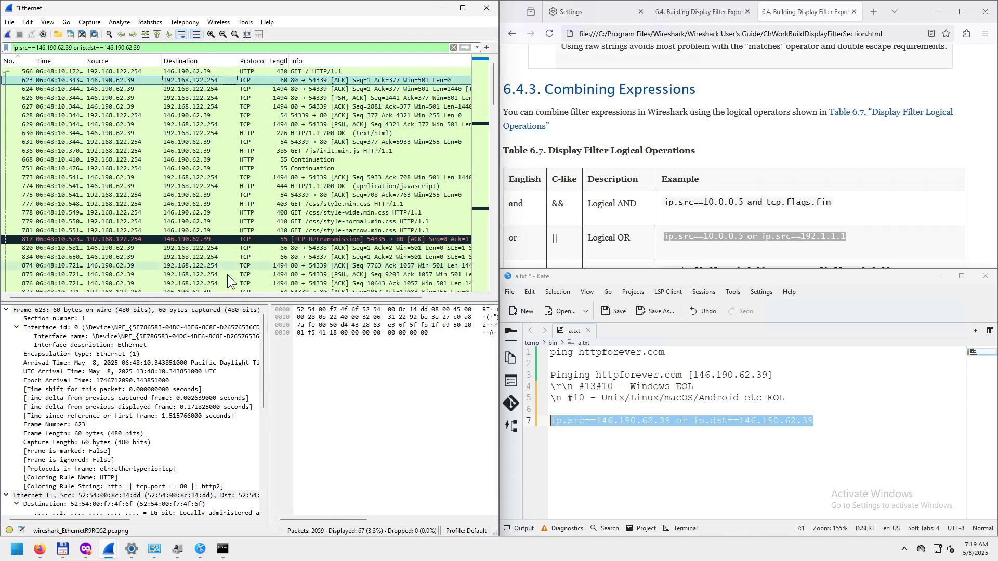
pyautogui.scroll(-7, 124, 447)
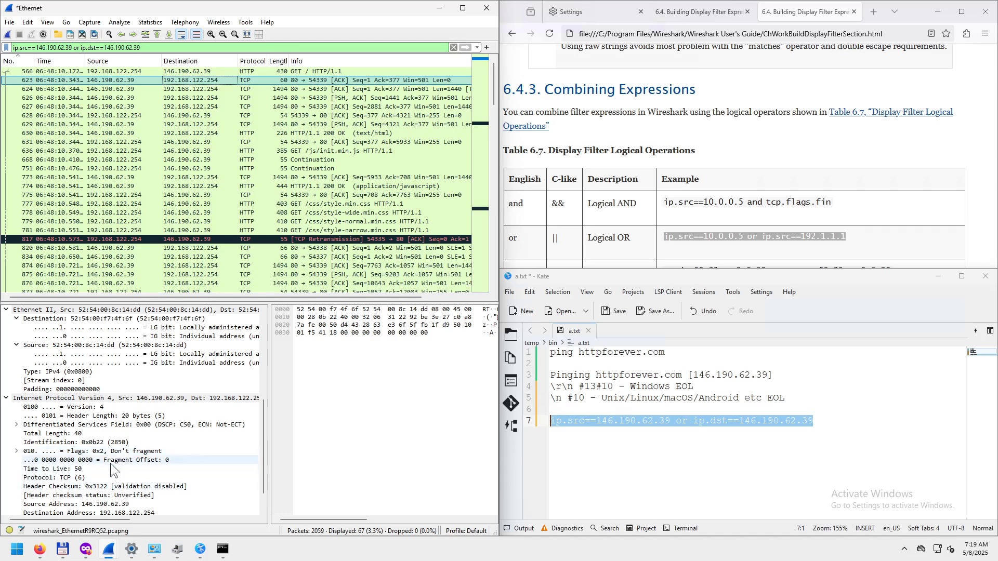
pyautogui.scroll(-1, 121, 476)
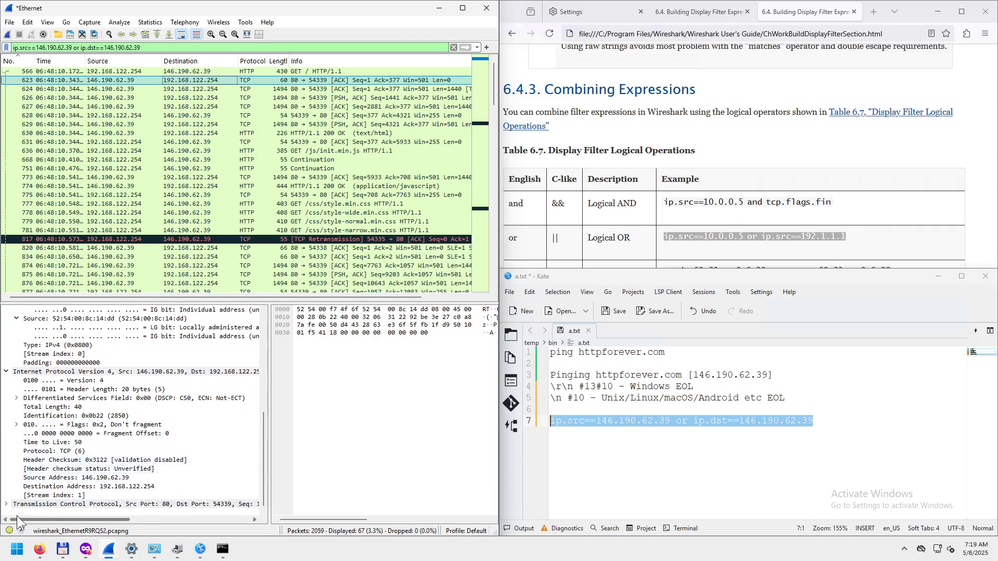
pyautogui.click(6, 504)
pyautogui.scroll(-3, 134, 491)
pyautogui.scroll(-3, 134, 492)
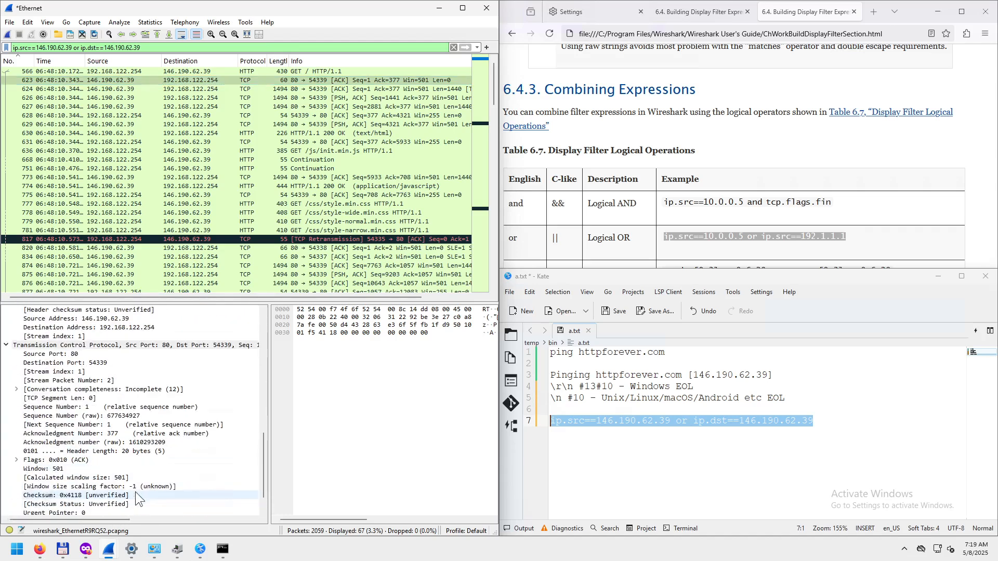
pyautogui.scroll(-1, 164, 504)
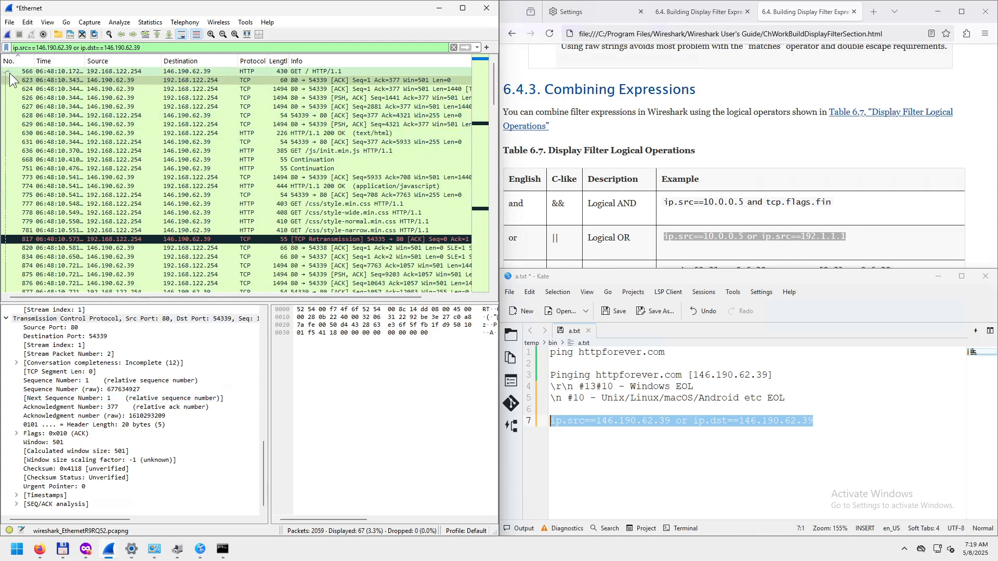
# - Follow the TCP stream of the GET / HTTP/1.1 packet, close the stream window, and compare the 200 OK response with the request
pyautogui.rightClick(227, 71)
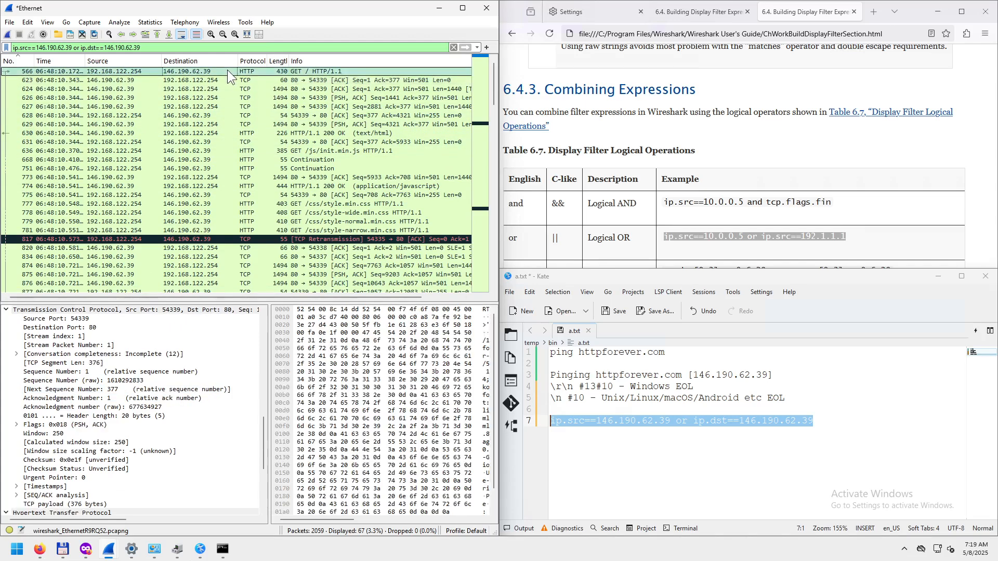
pyautogui.moveTo(294, 212)
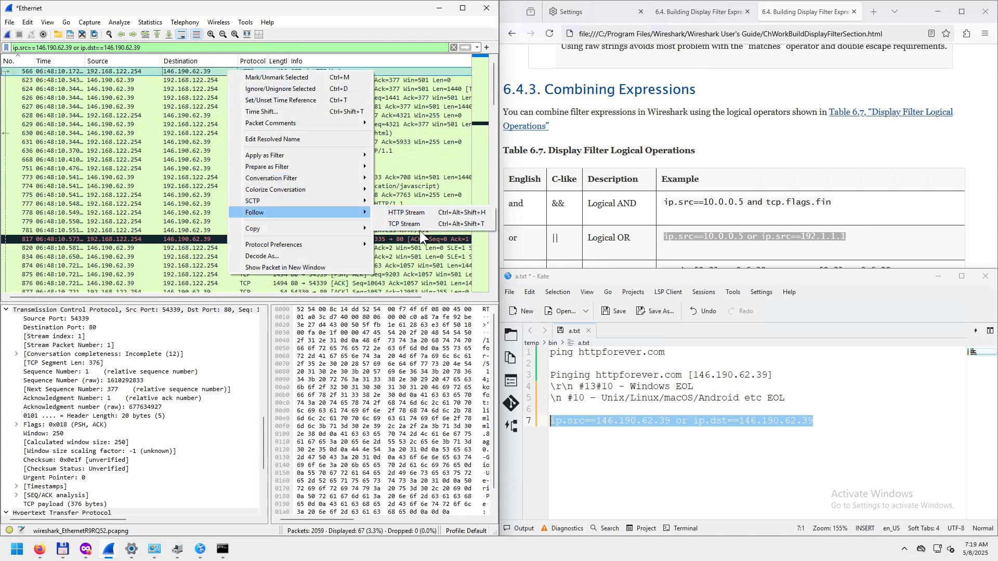
pyautogui.click(419, 225)
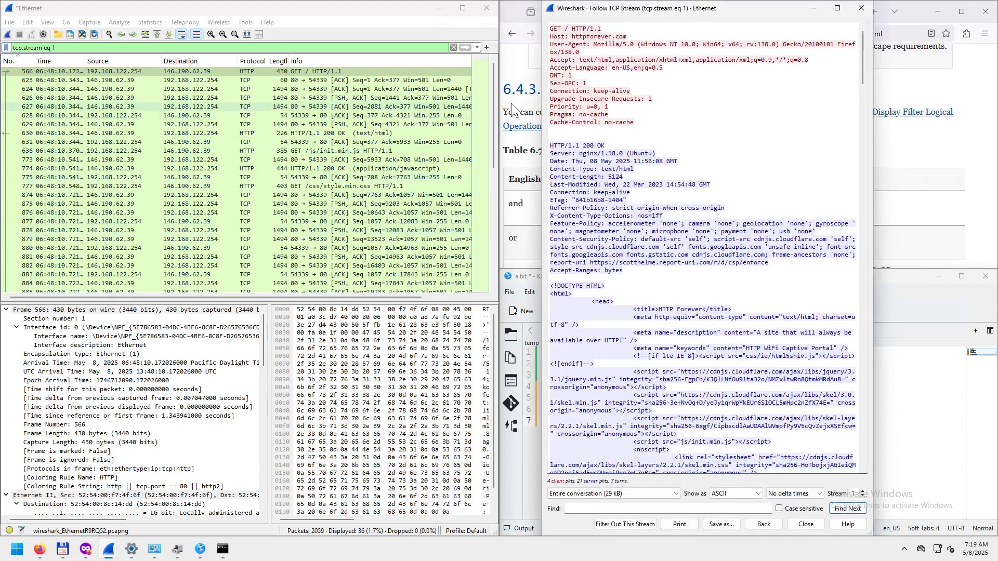
pyautogui.click(860, 12)
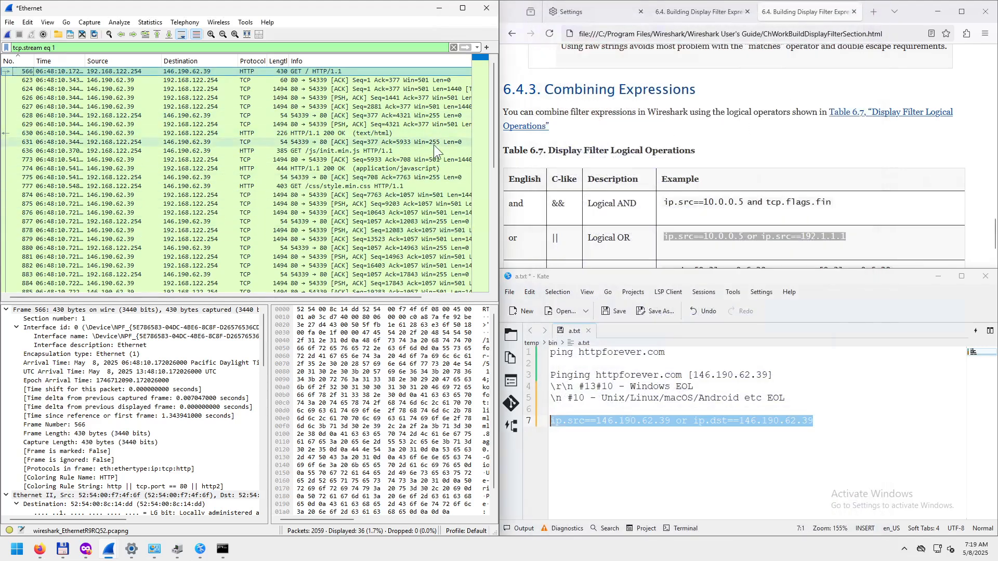
pyautogui.click(263, 133)
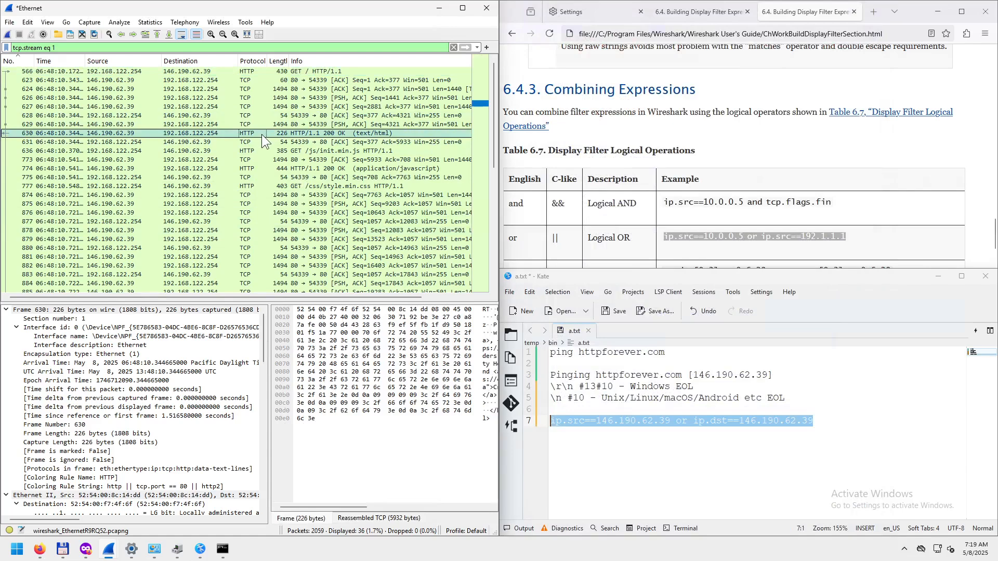
pyautogui.click(257, 72)
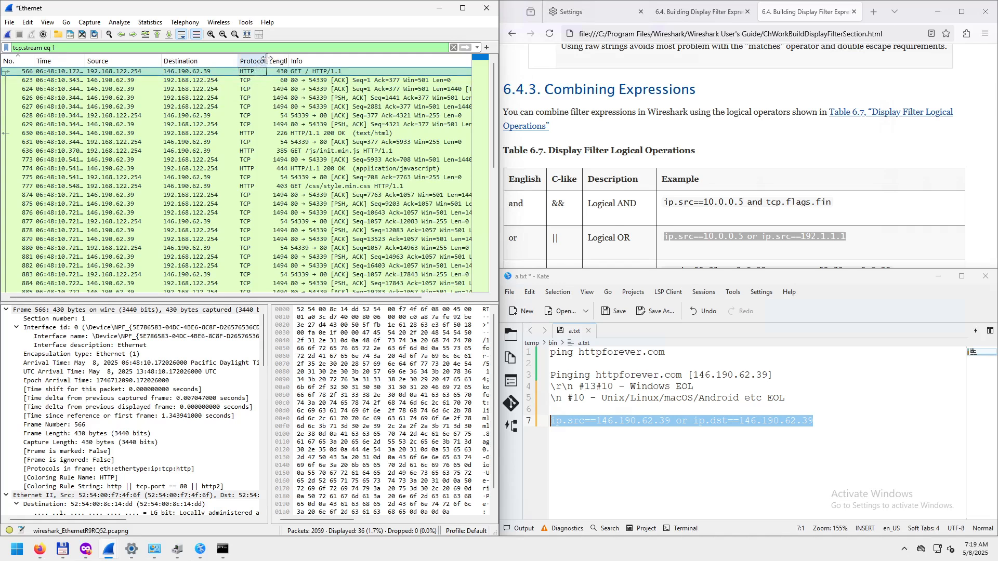
# - Add a packet list column of type Src port (unresolved) in the column preferences
pyautogui.moveTo(266, 60); pyautogui.dragTo(291, 60)
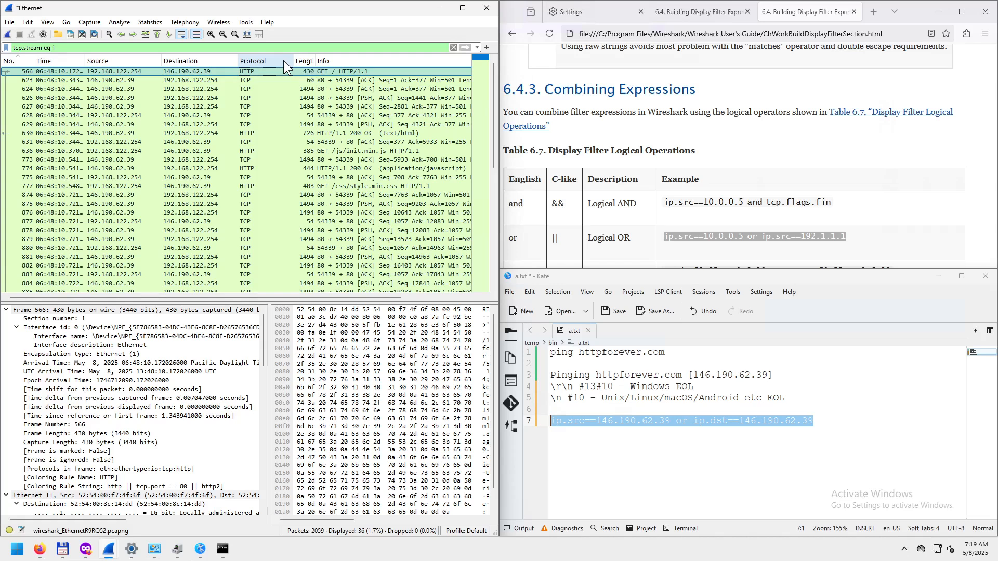
pyautogui.rightClick(284, 61)
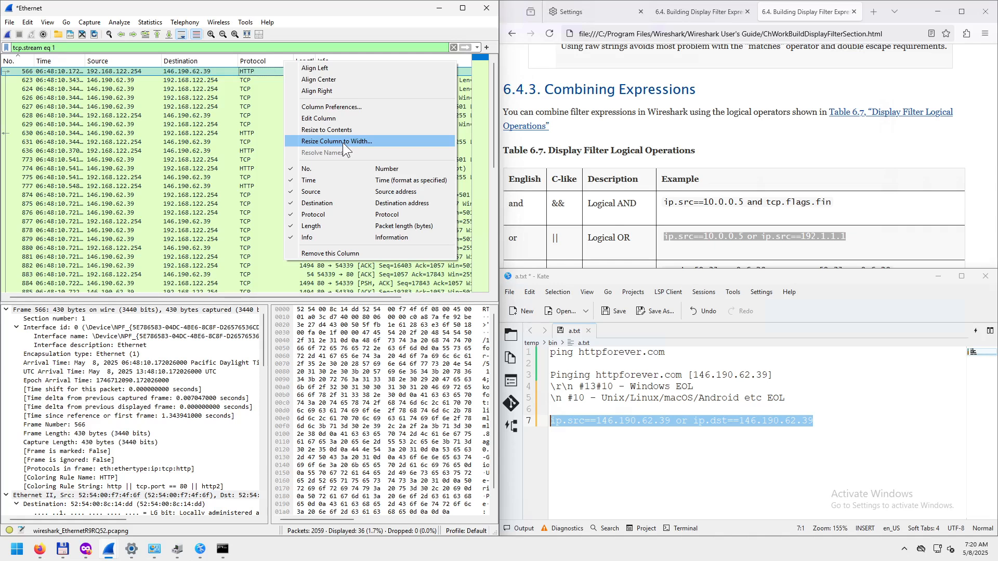
pyautogui.click(352, 107)
pyautogui.moveTo(277, 147); pyautogui.dragTo(462, 208)
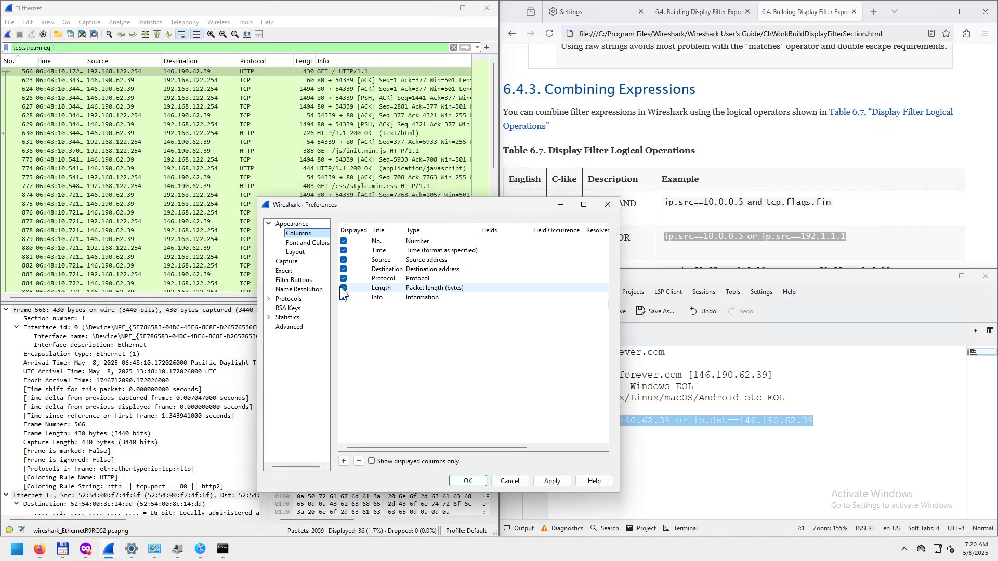
pyautogui.click(344, 462)
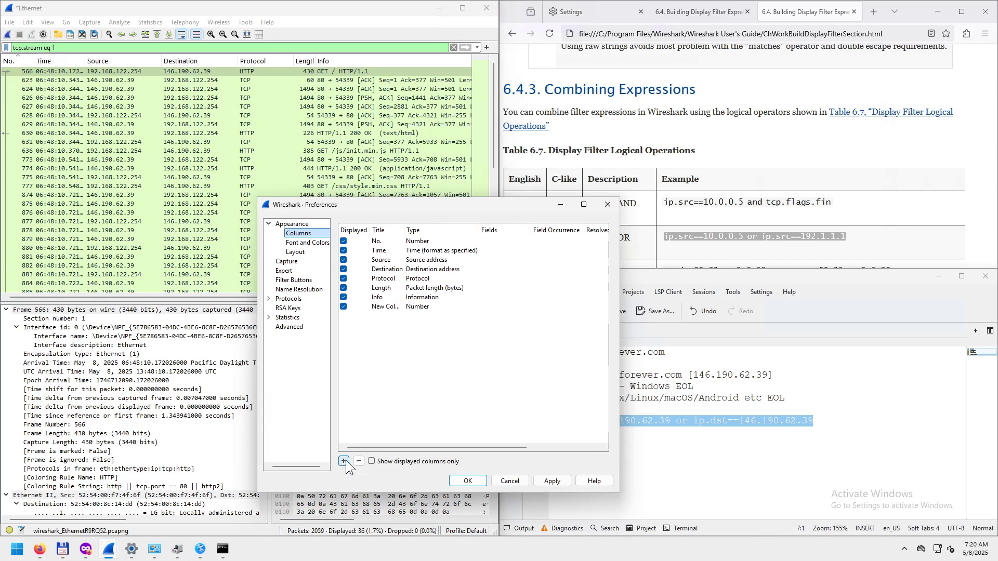
pyautogui.click(380, 308)
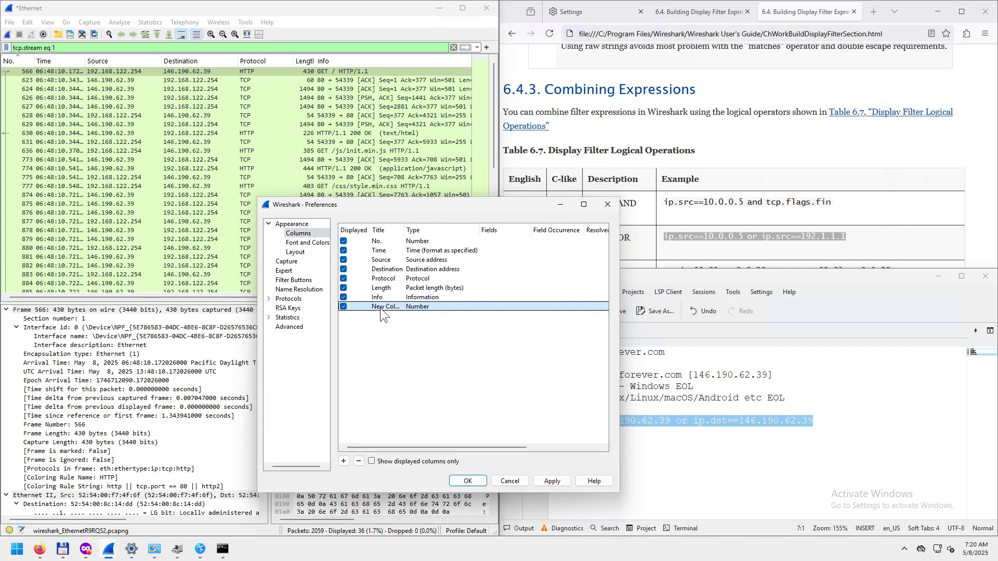
pyautogui.doubleClick(380, 307)
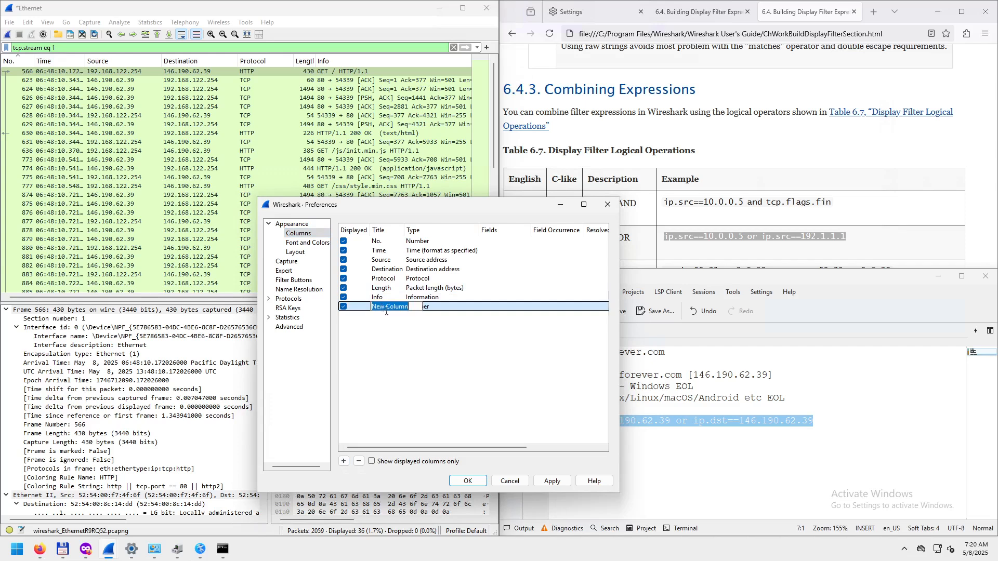
pyautogui.doubleClick(431, 307)
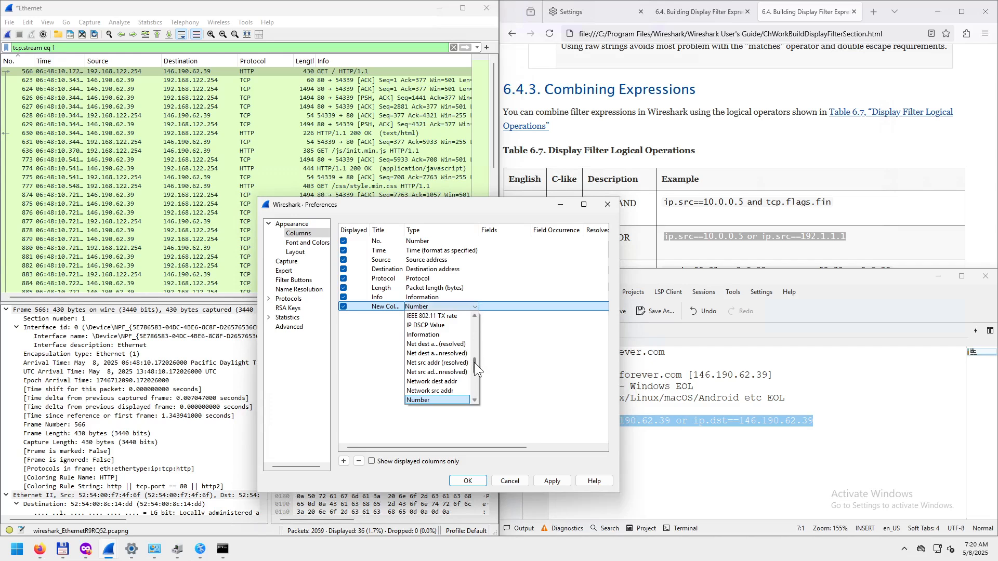
pyautogui.moveTo(474, 363); pyautogui.dragTo(476, 388)
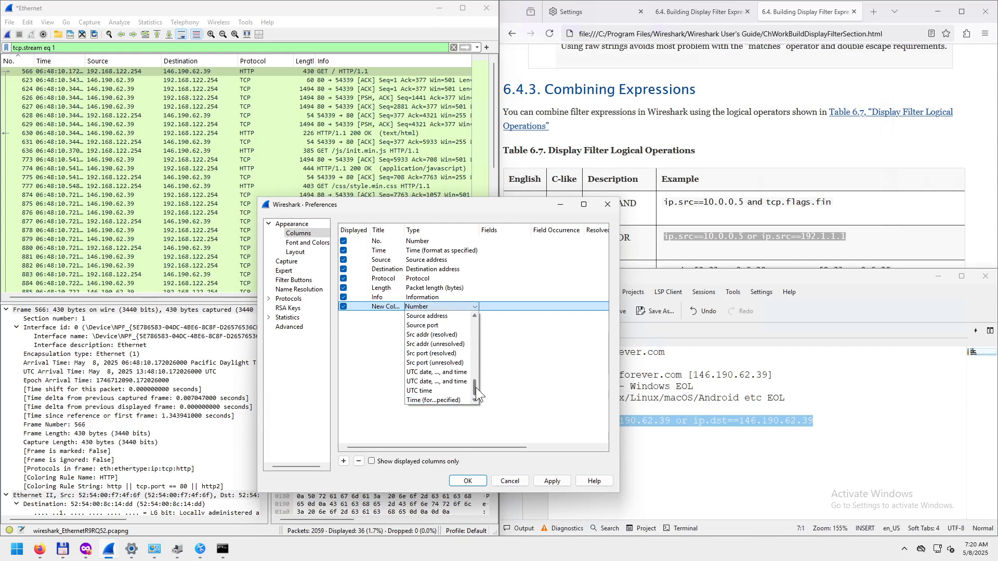
pyautogui.click(438, 363)
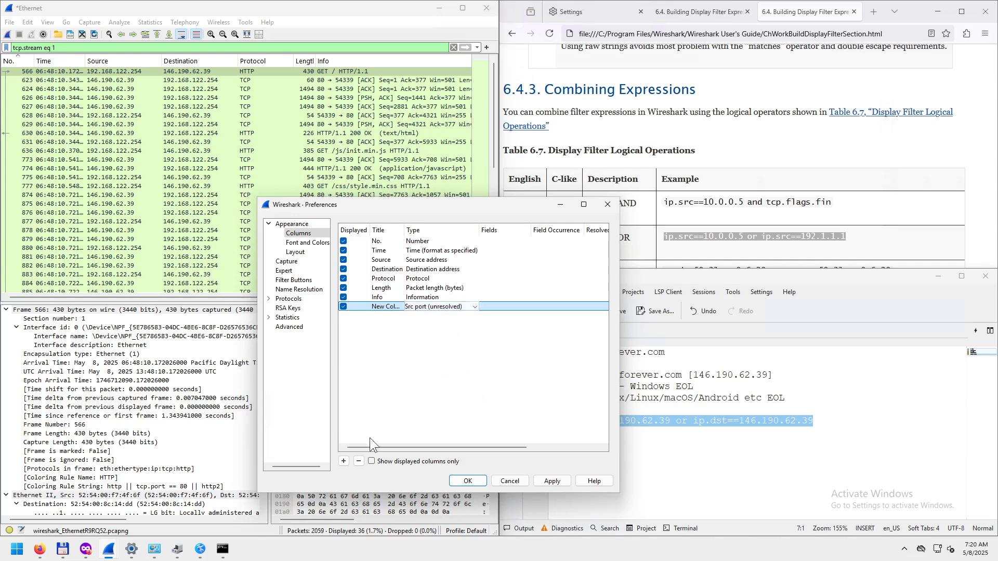
# - Add another packet list column of type Dest port (unresolved)
pyautogui.click(344, 461)
pyautogui.click(451, 317)
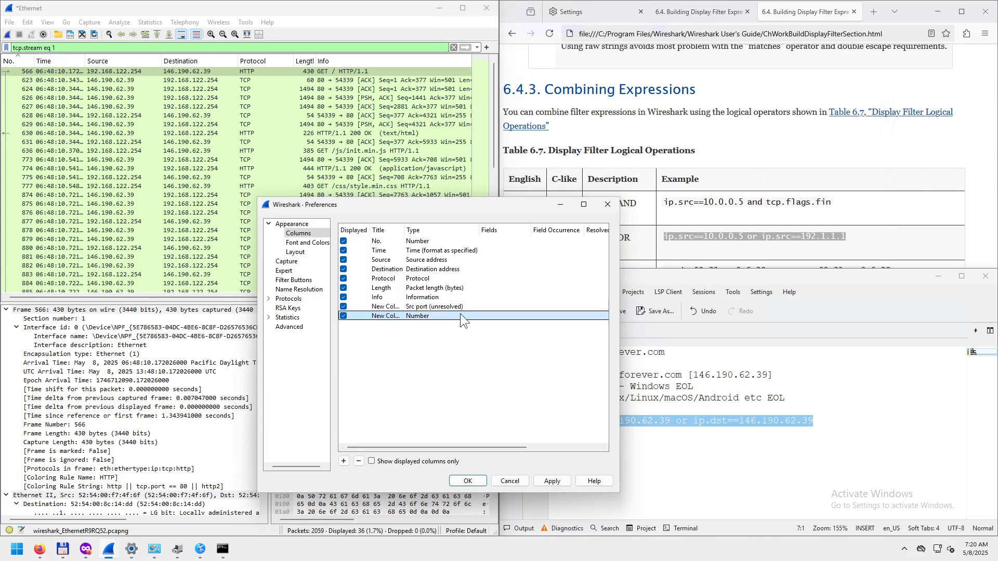
pyautogui.doubleClick(442, 317)
pyautogui.click(473, 315)
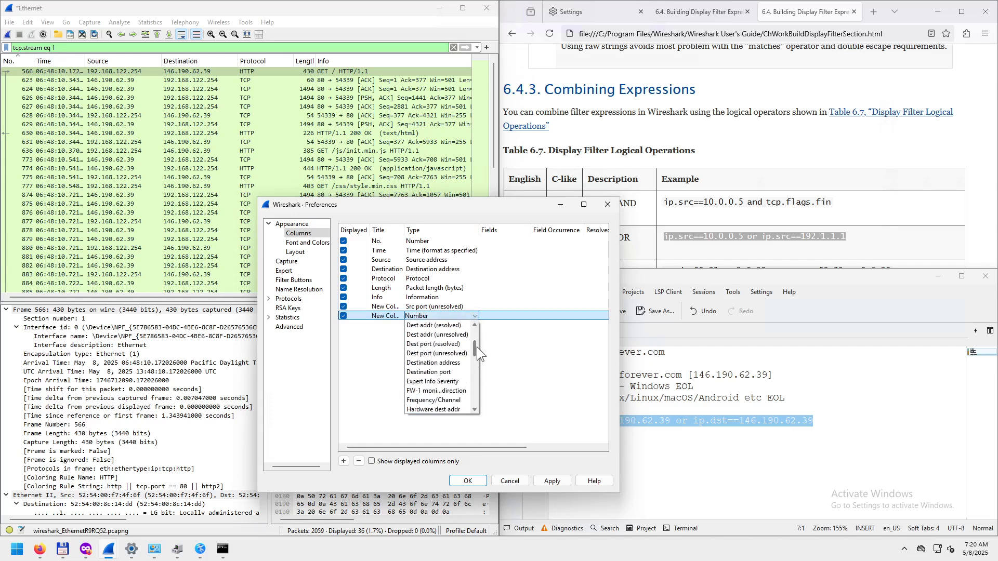
pyautogui.moveTo(477, 347); pyautogui.dragTo(478, 338)
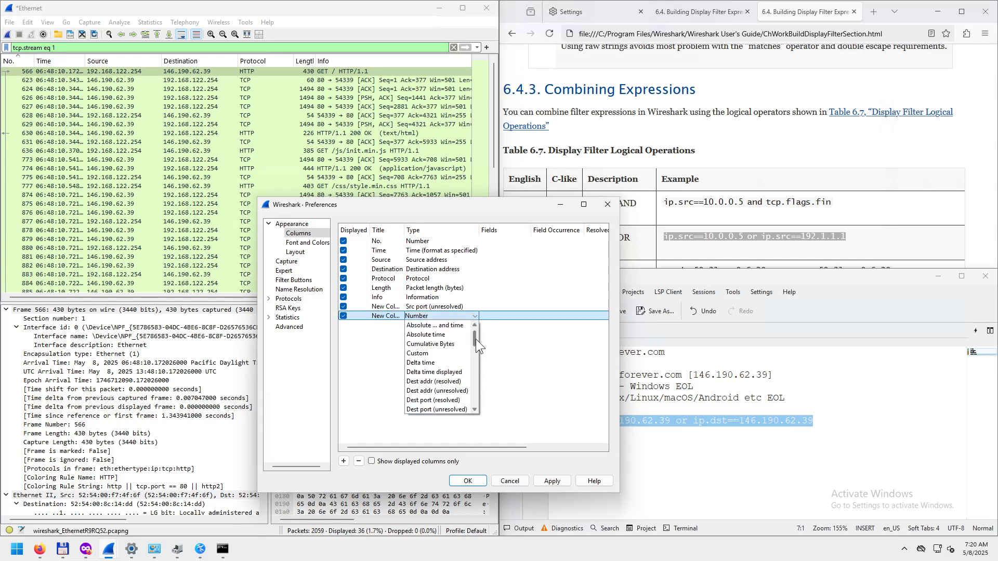
pyautogui.click(450, 408)
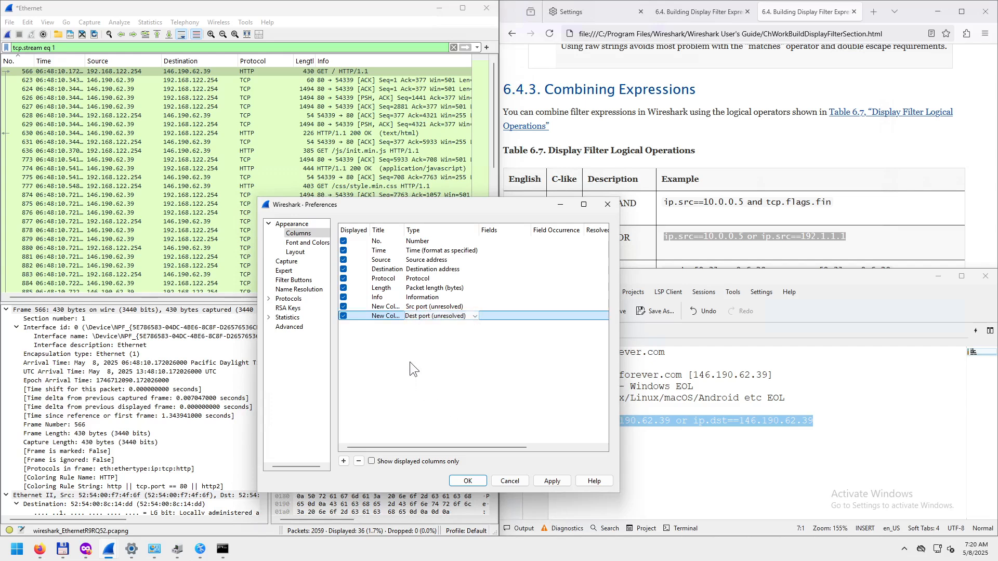
# - Title the source port column Sport and the destination port column Dport, and save the column preferences
pyautogui.click(386, 307)
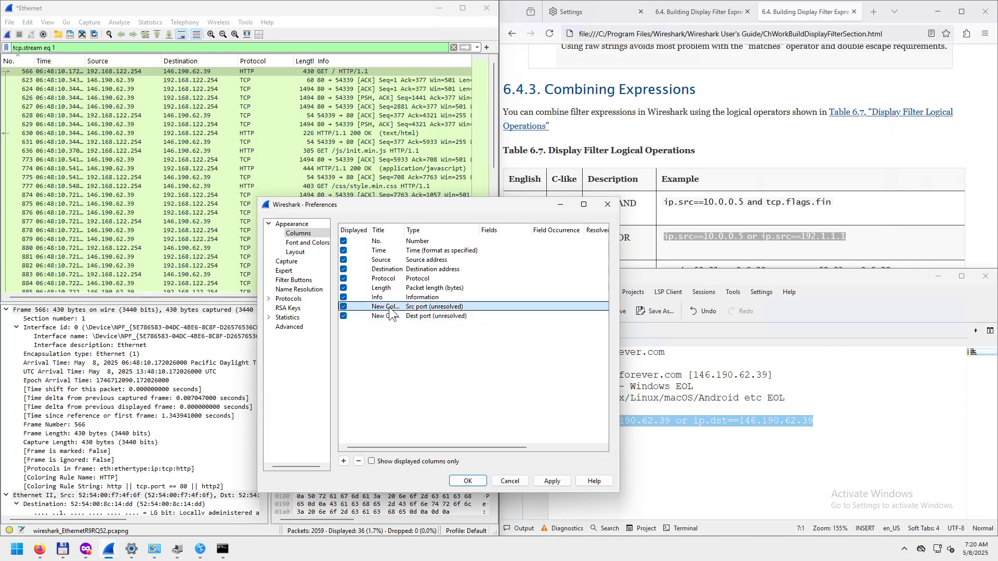
pyautogui.doubleClick(382, 306)
pyautogui.write('Spo')
pyautogui.press('Return')
pyautogui.doubleClick(379, 316)
pyautogui.write('Dport')
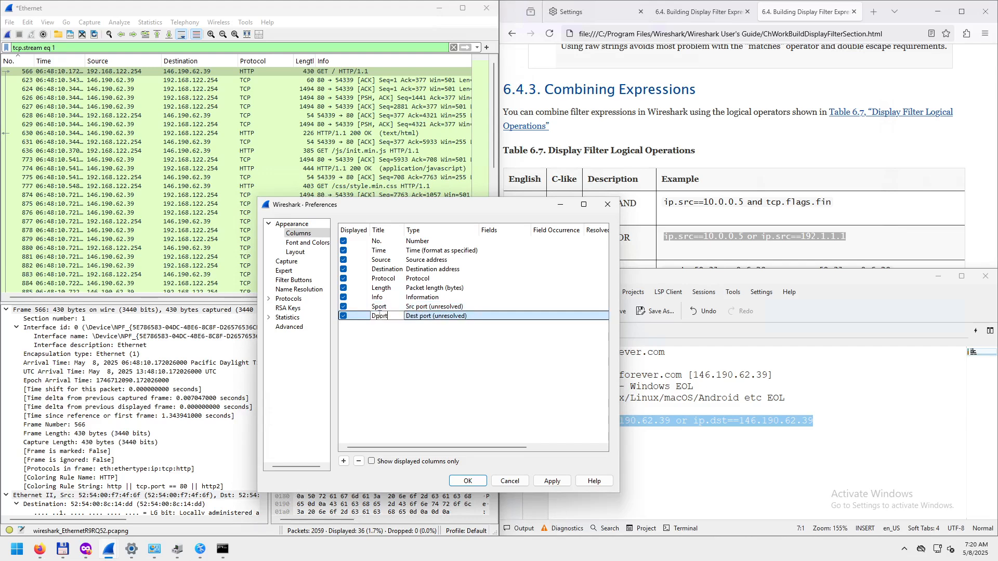
pyautogui.press('Return')
pyautogui.click(468, 481)
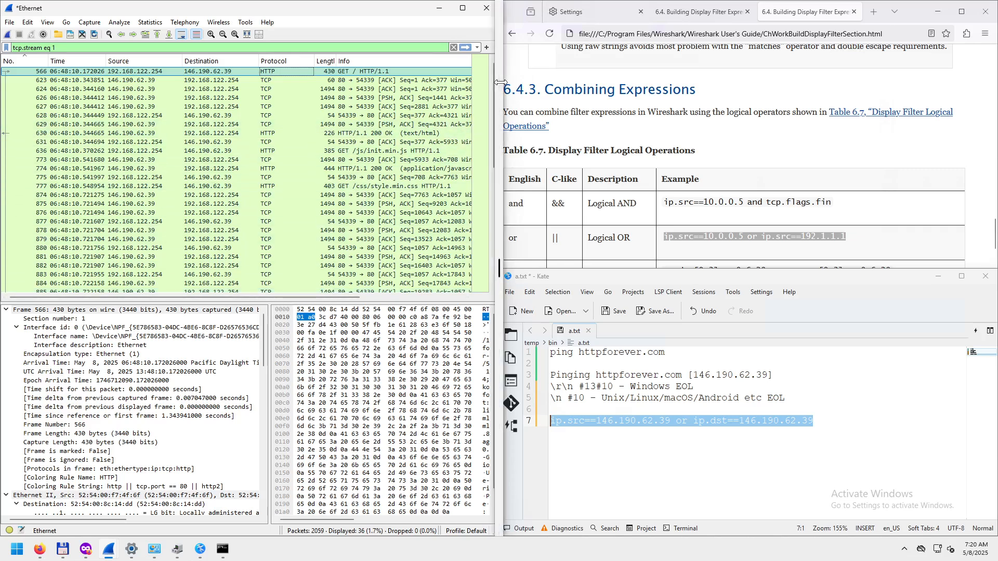
# - Maximize the Wireshark window and move the Sport and Dport columns between Destination and Protocol
pyautogui.click(463, 8)
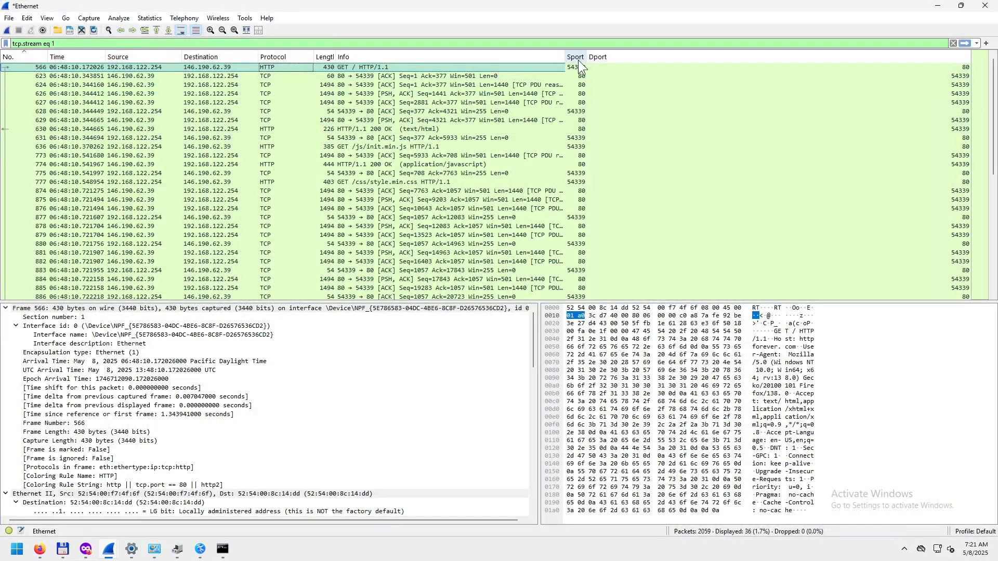
pyautogui.moveTo(574, 58); pyautogui.dragTo(262, 74)
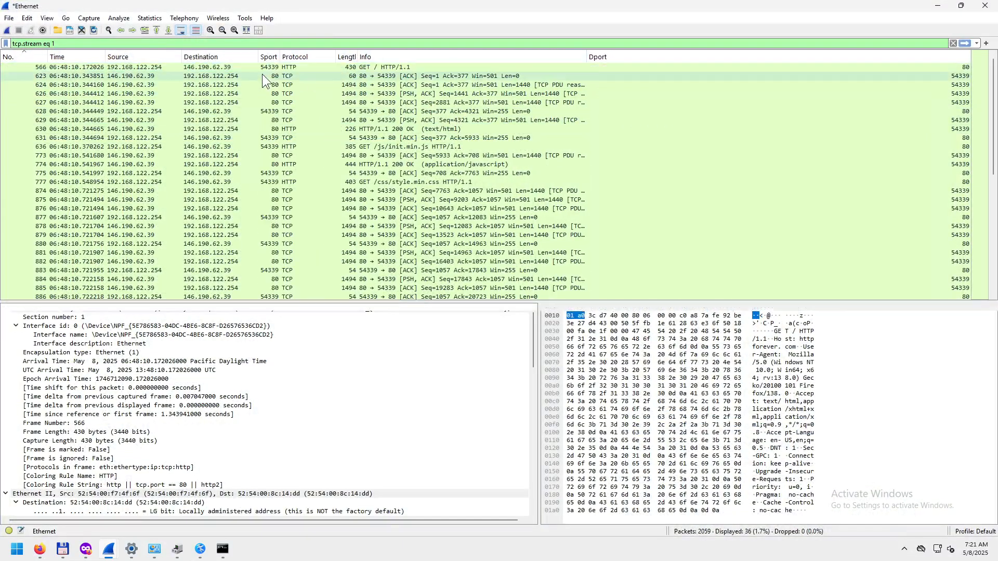
pyautogui.moveTo(625, 58); pyautogui.dragTo(304, 70)
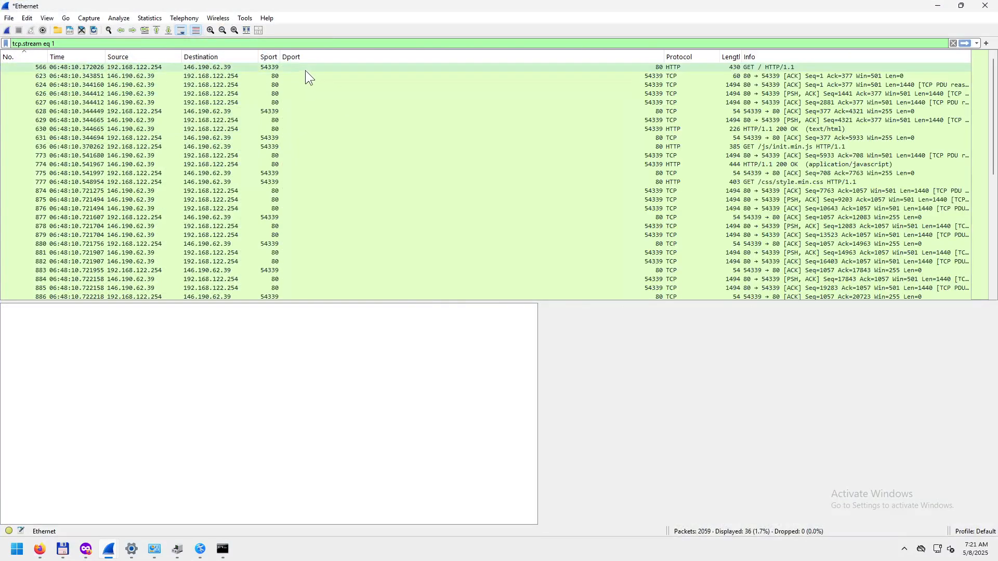
# - Narrow the Dport and Length columns so they take only the width their contents need
pyautogui.rightClick(361, 57)
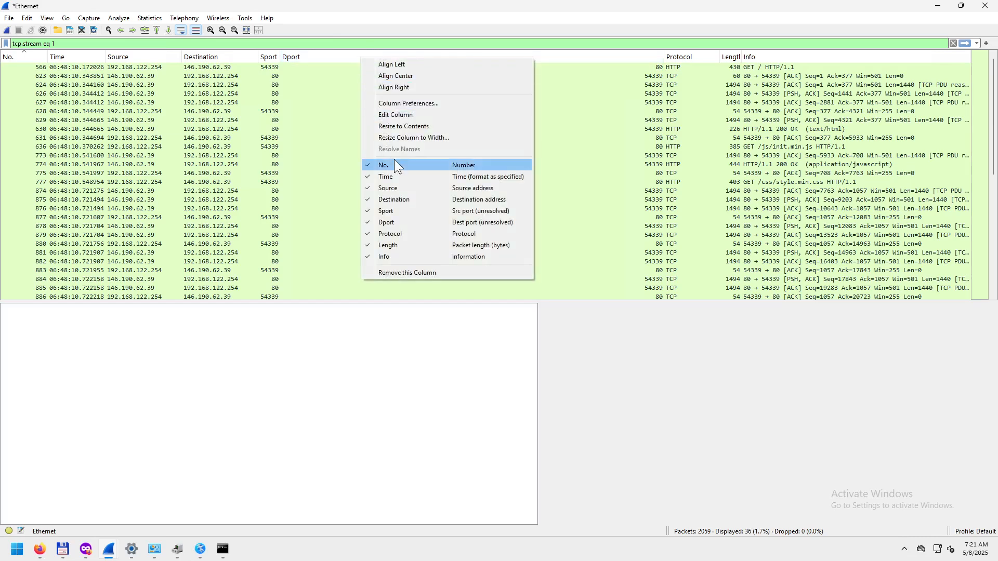
pyautogui.click(415, 114)
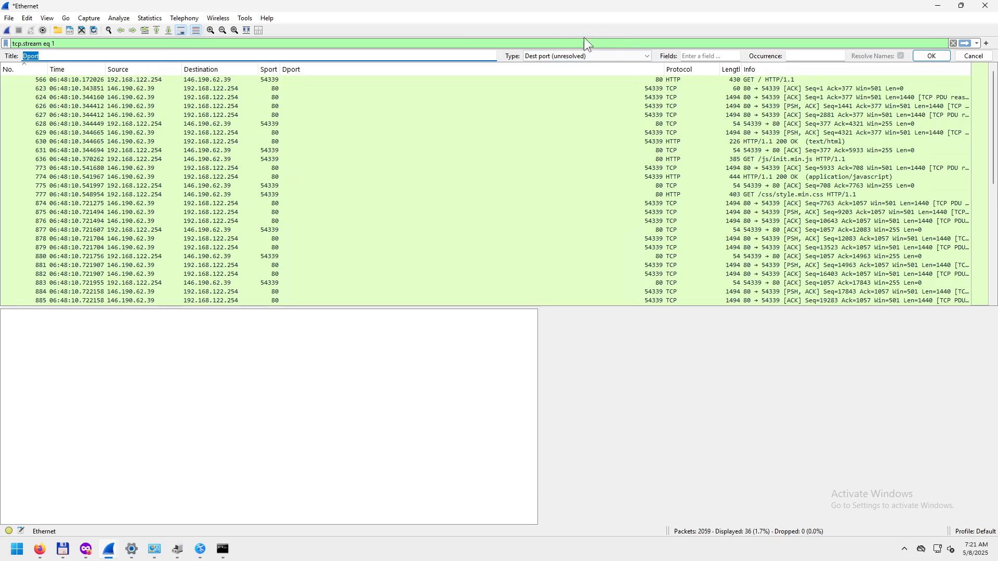
pyautogui.press('Return')
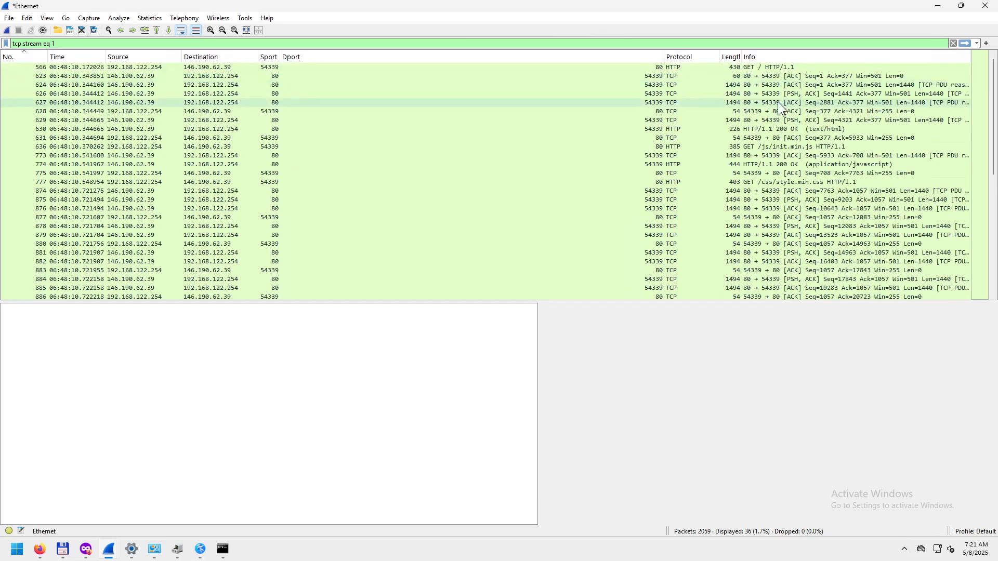
pyautogui.moveTo(664, 55); pyautogui.dragTo(306, 57)
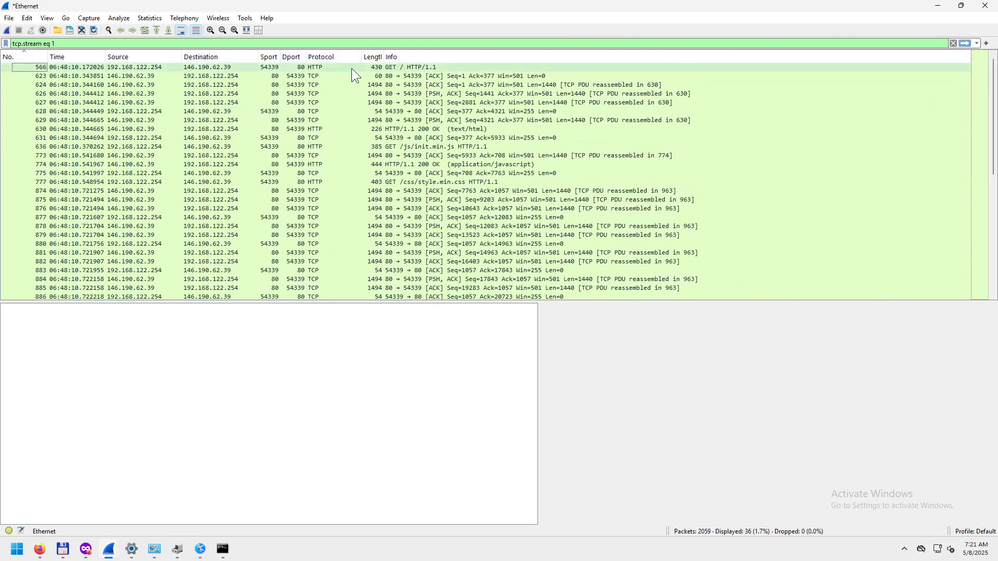
pyautogui.moveTo(384, 57); pyautogui.dragTo(363, 58)
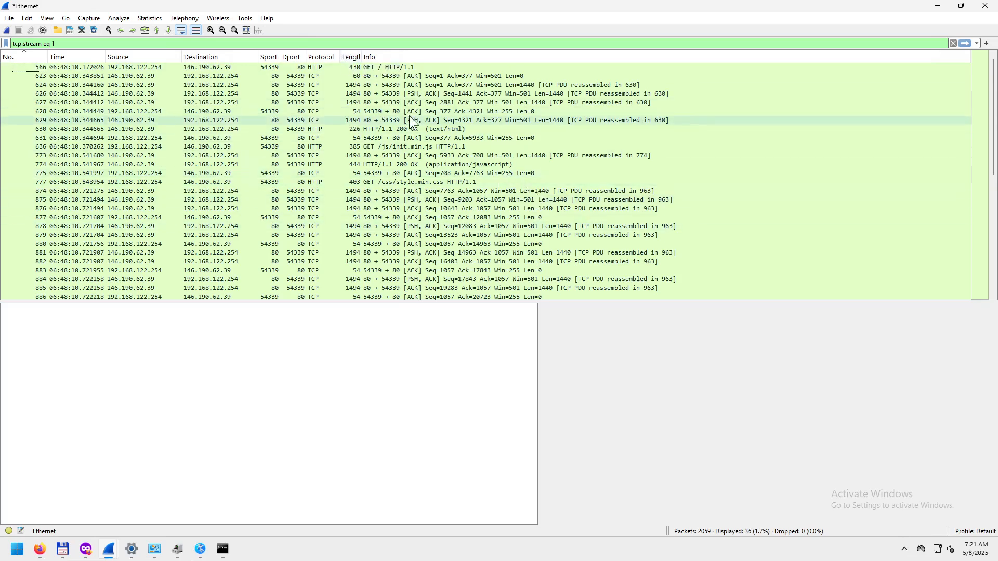
# - Select packets 623, 566 and 628 in turn to compare source and destination ports in each direction of the stream
pyautogui.click(313, 78)
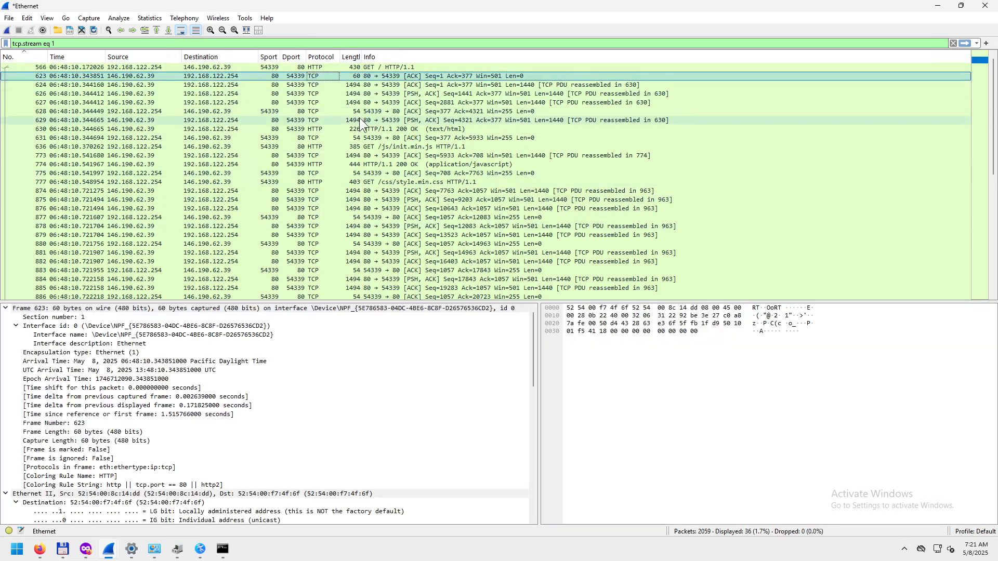
pyautogui.click(322, 67)
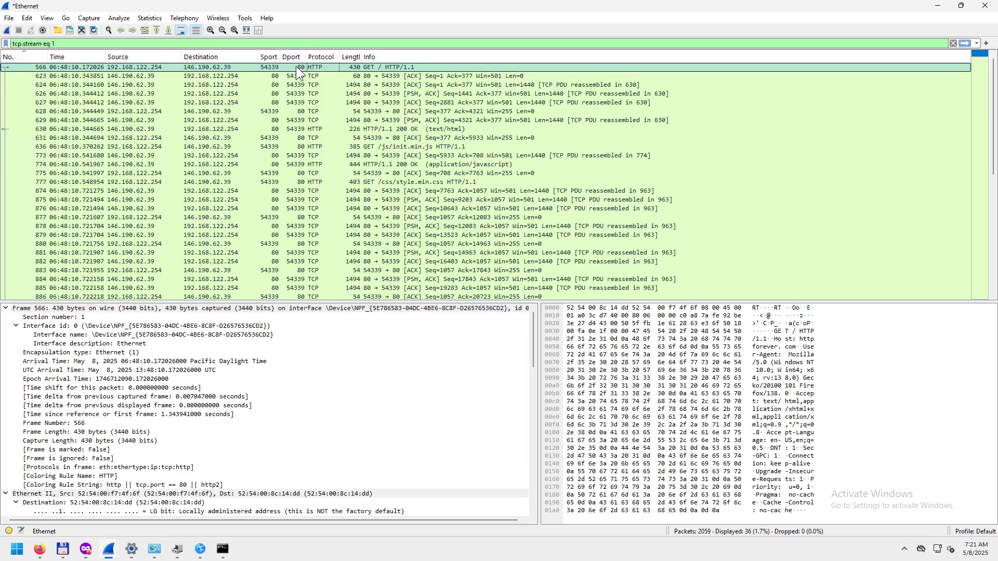
pyautogui.click(318, 111)
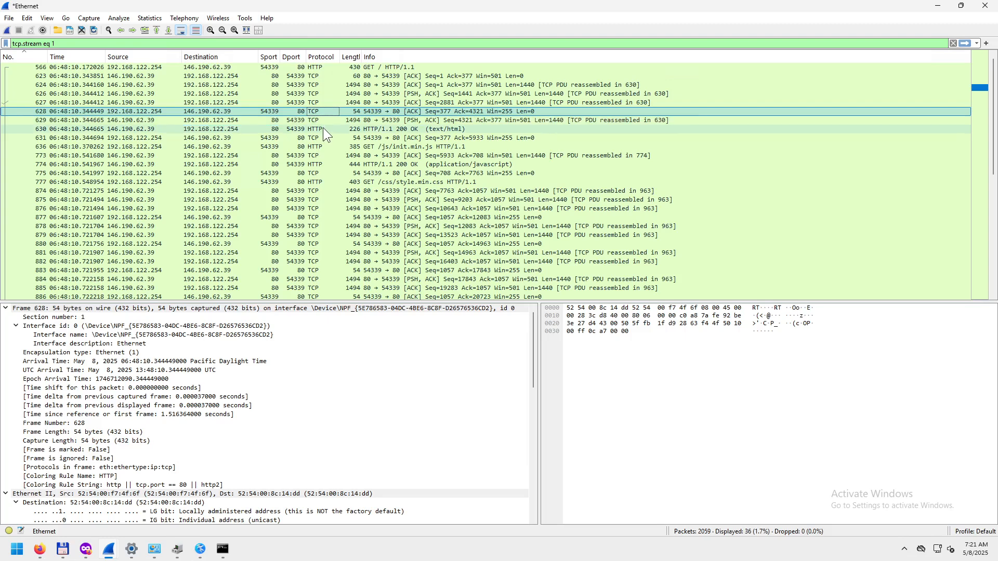
pyautogui.click(324, 76)
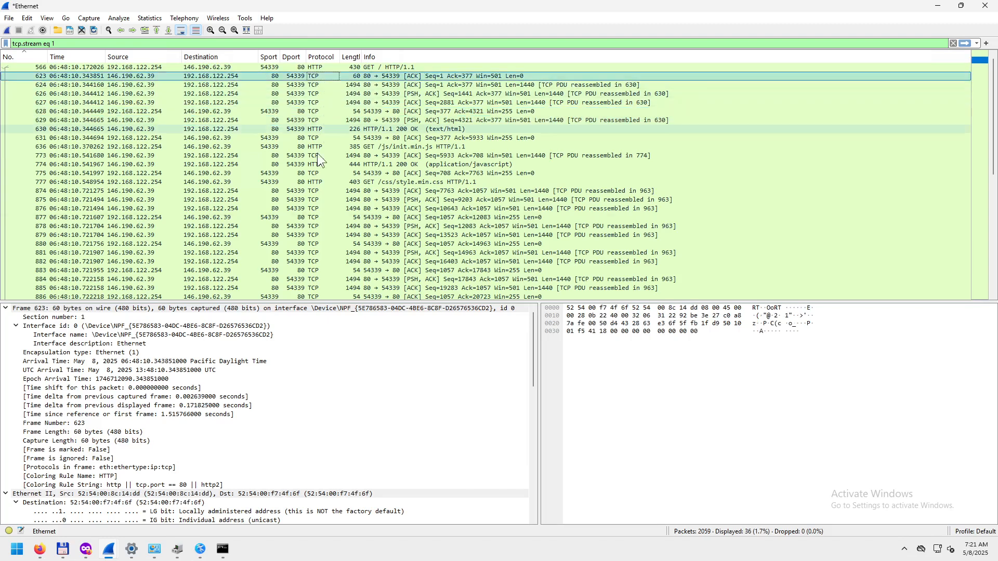
# - Examine the payload bytes of TCP segments 624, 626 and 627 and compare them with the ACK packet 623
pyautogui.click(326, 85)
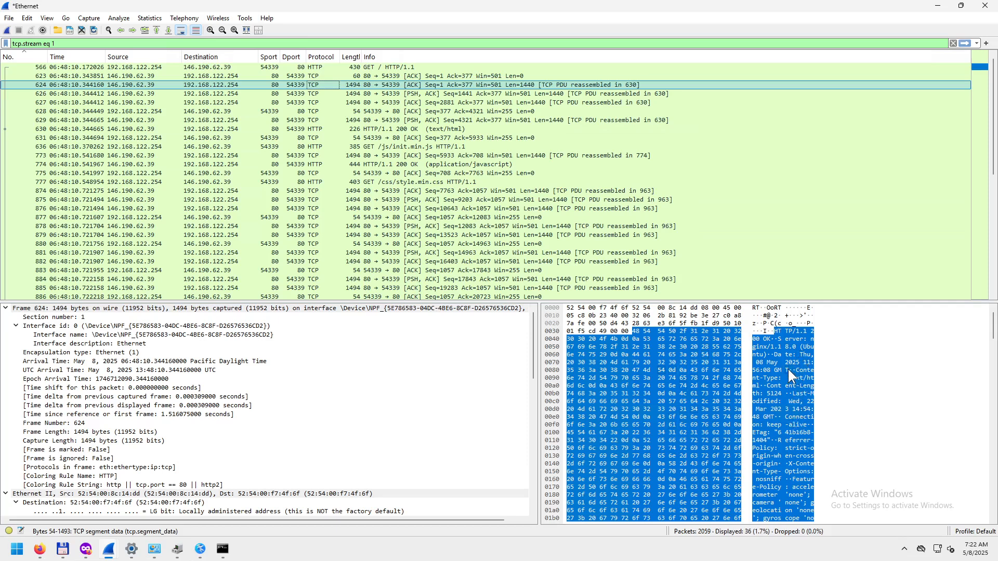
pyautogui.scroll(-12, 788, 369)
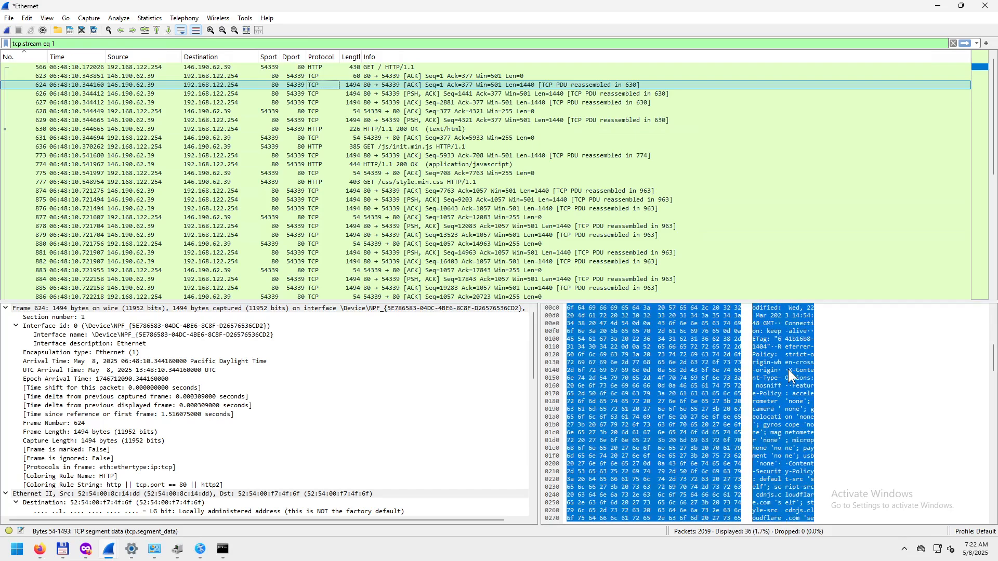
pyautogui.scroll(-10, 788, 369)
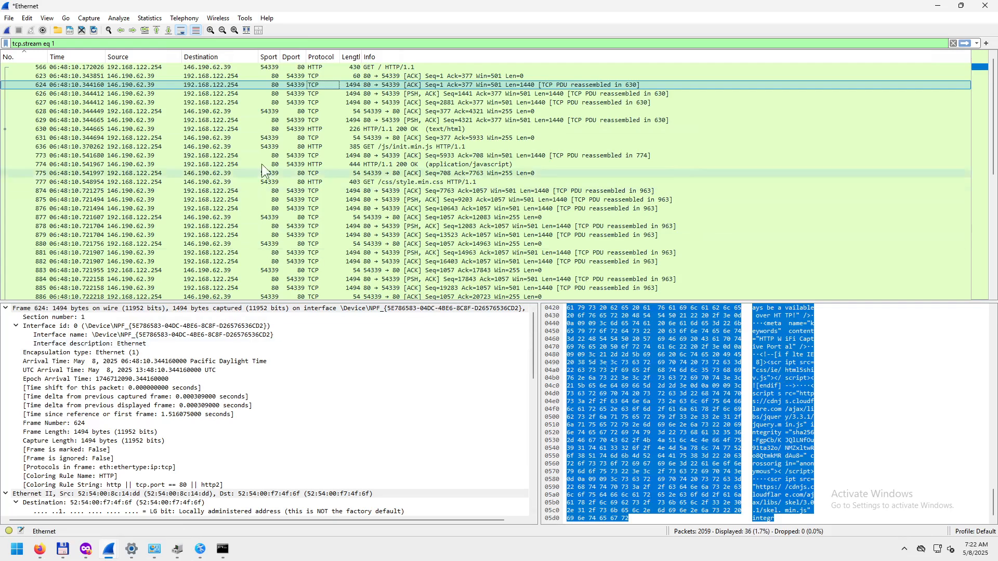
pyautogui.click(322, 95)
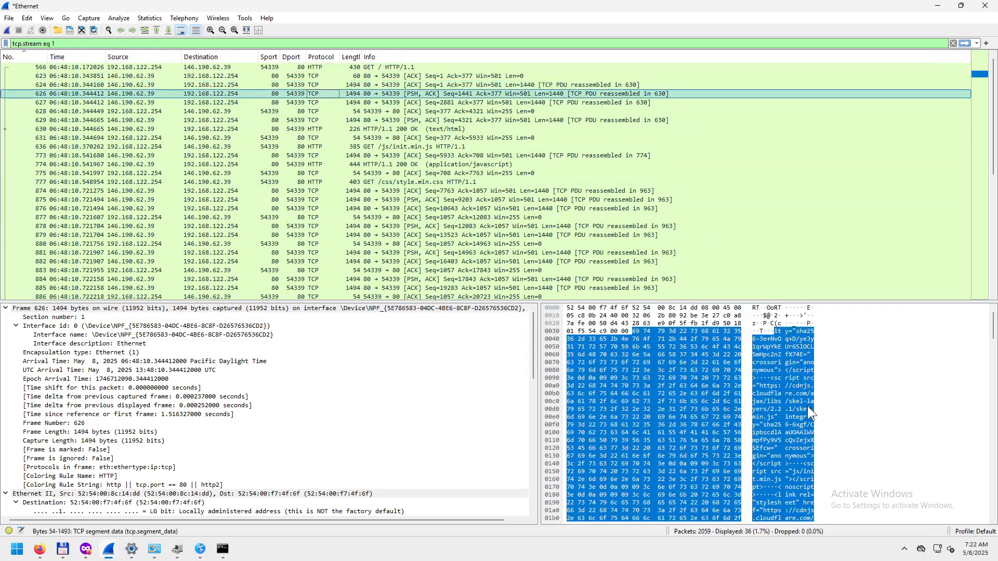
pyautogui.scroll(-20, 798, 409)
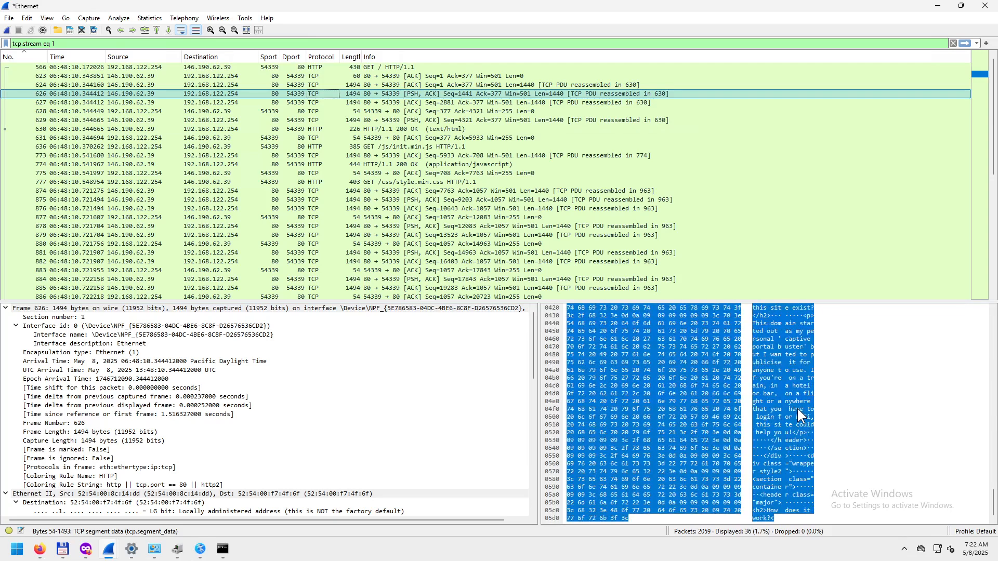
pyautogui.click(324, 76)
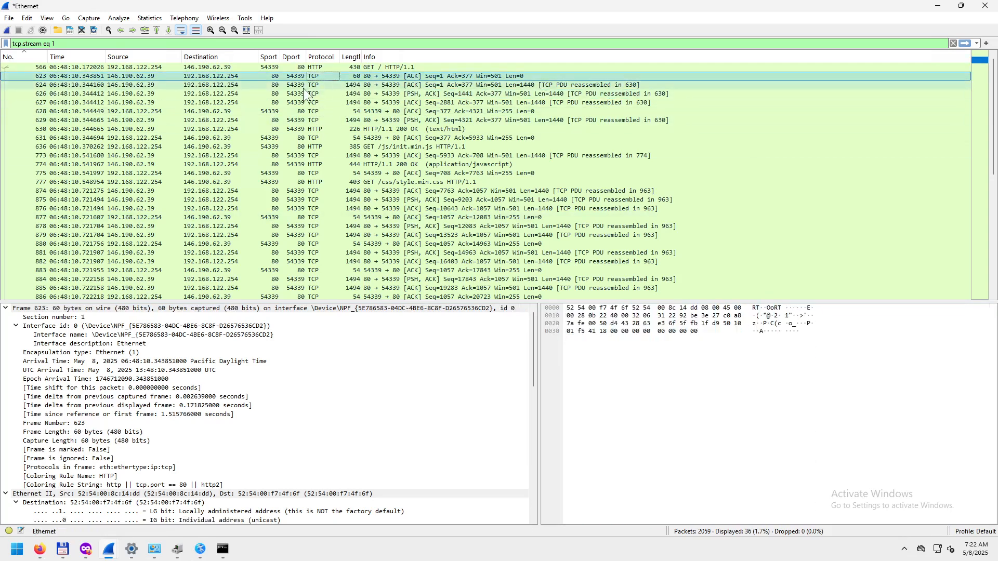
pyautogui.click(316, 102)
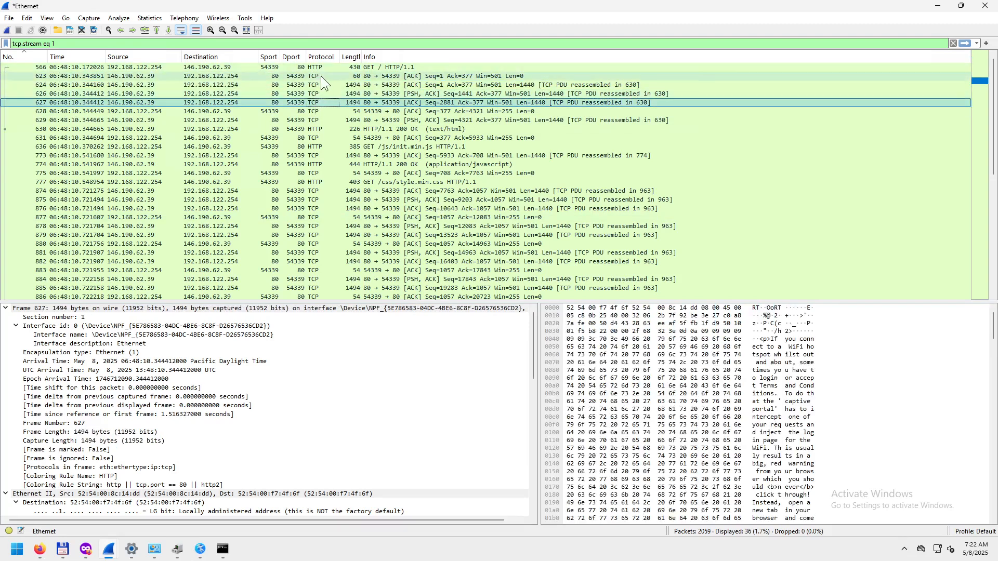
# - Select ACK packet 623 and clear the tcp.stream eq 1 display filter while keeping that packet selected
pyautogui.click(320, 76)
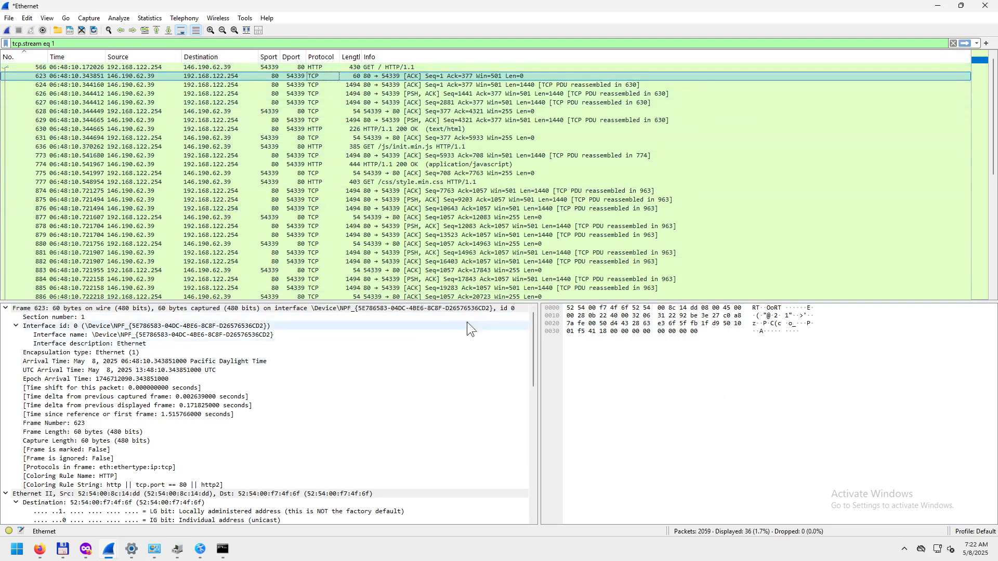
pyautogui.click(952, 43)
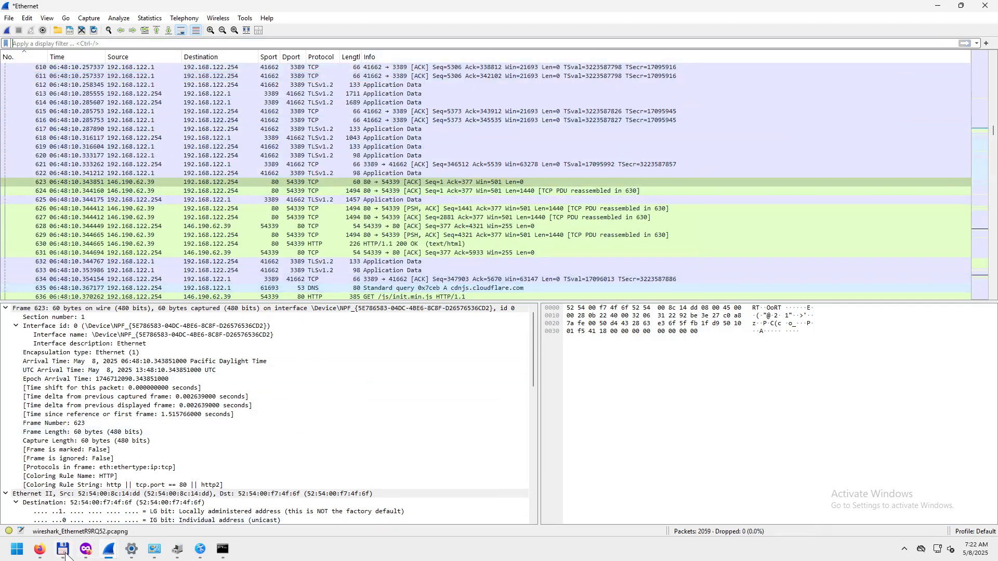
# - Switch to the Wireshark User's Guide in Firefox and read the sections from Combining Expressions through Membership Operator
pyautogui.click(86, 550)
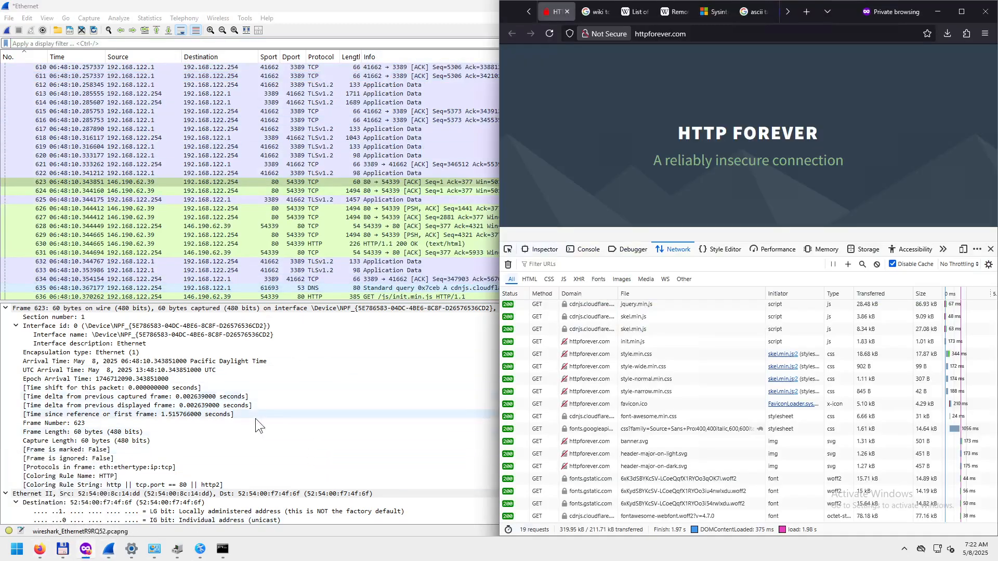
pyautogui.click(43, 549)
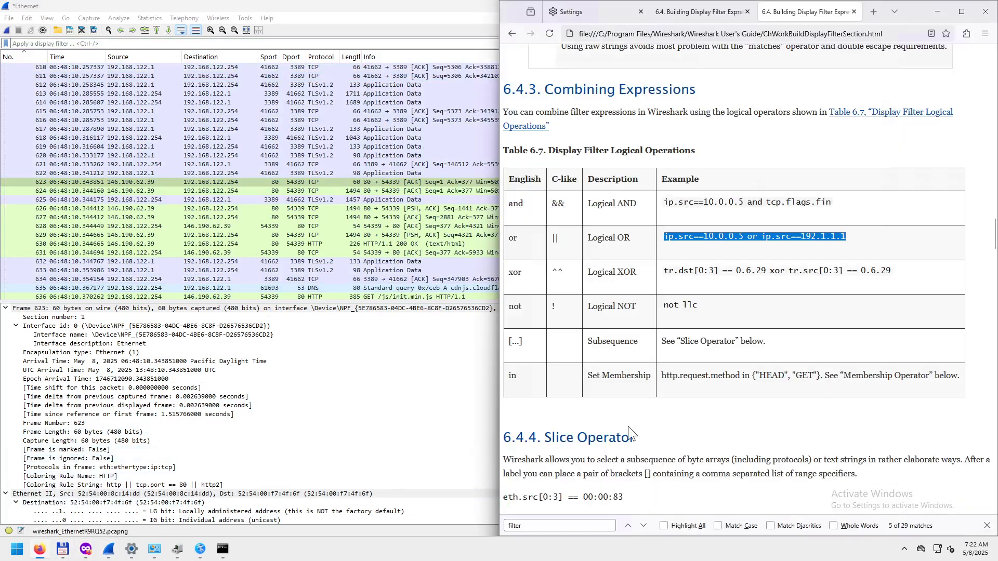
pyautogui.scroll(-3, 688, 401)
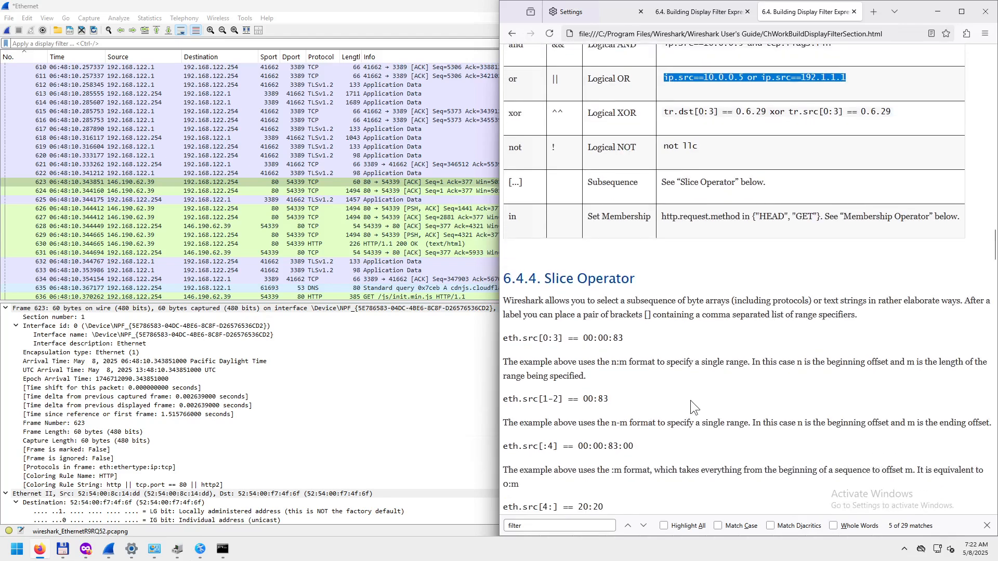
pyautogui.scroll(-8, 690, 404)
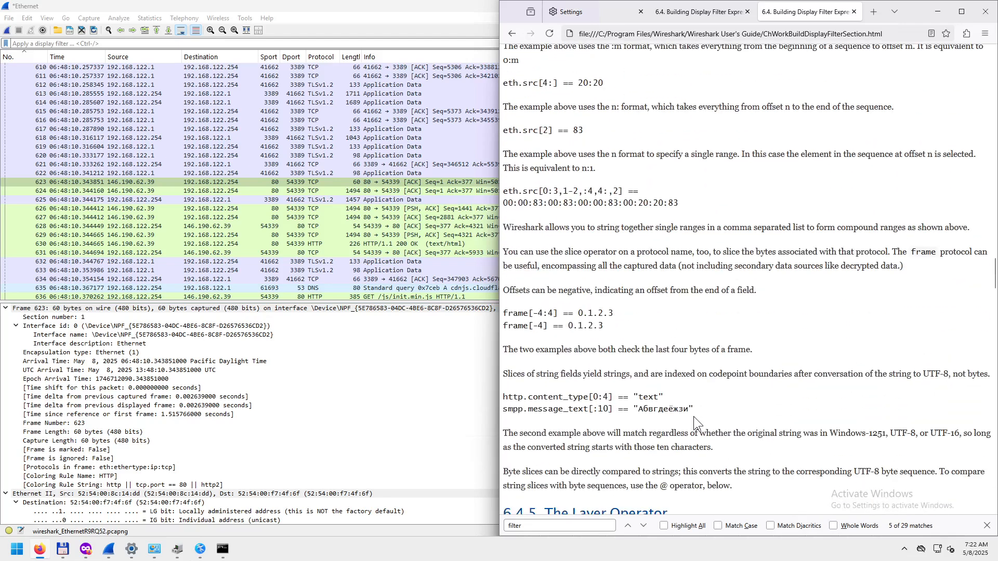
pyautogui.scroll(-4, 696, 422)
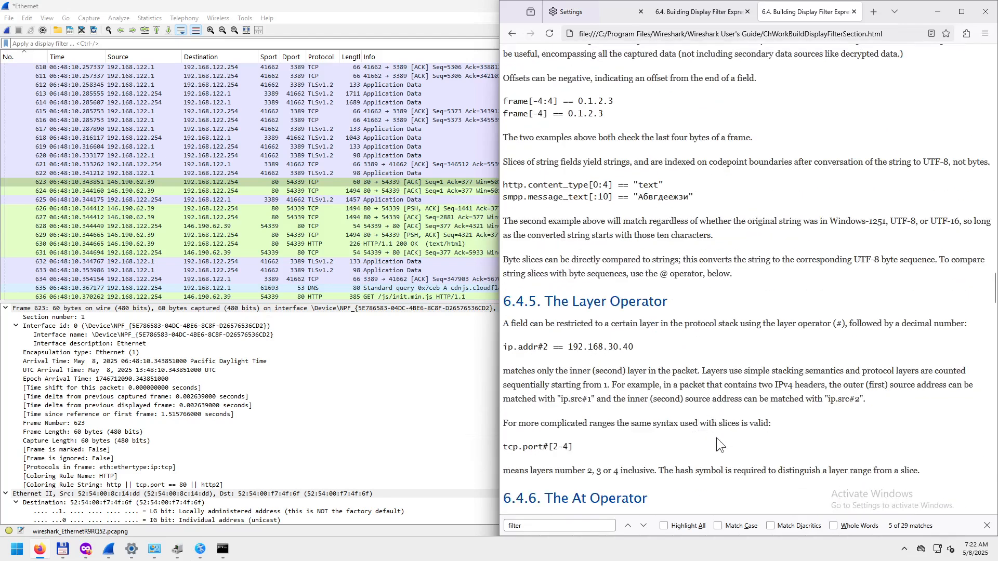
pyautogui.scroll(-9, 717, 439)
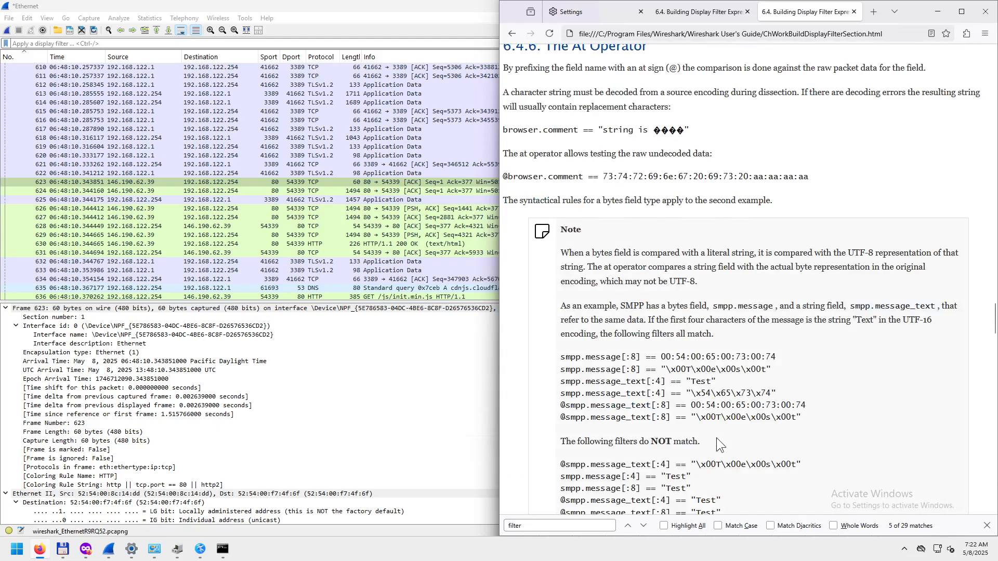
pyautogui.scroll(-9, 717, 439)
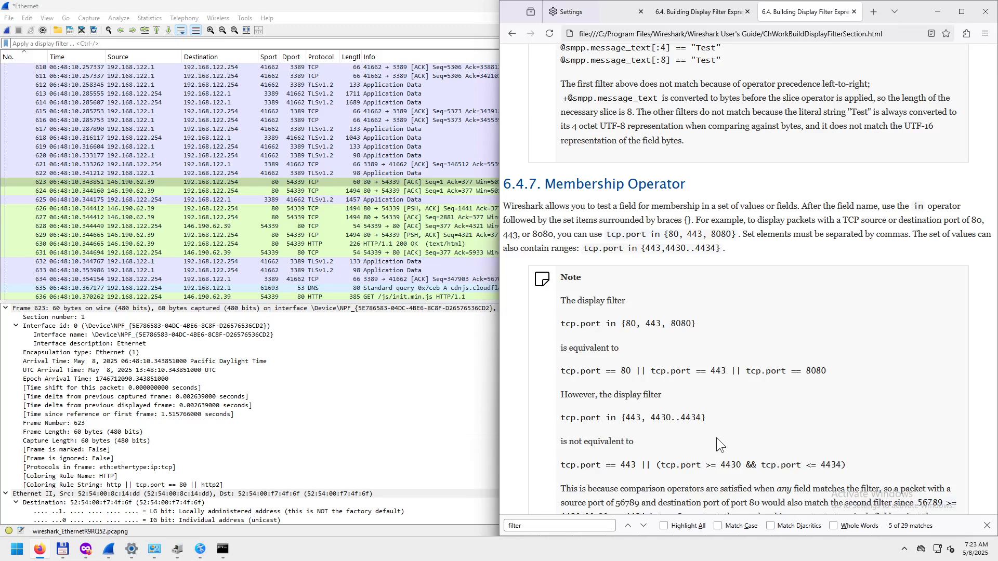
# - Switch to the Command Prompt, make its window taller, and run ping without arguments to list its options
pyautogui.click(222, 549)
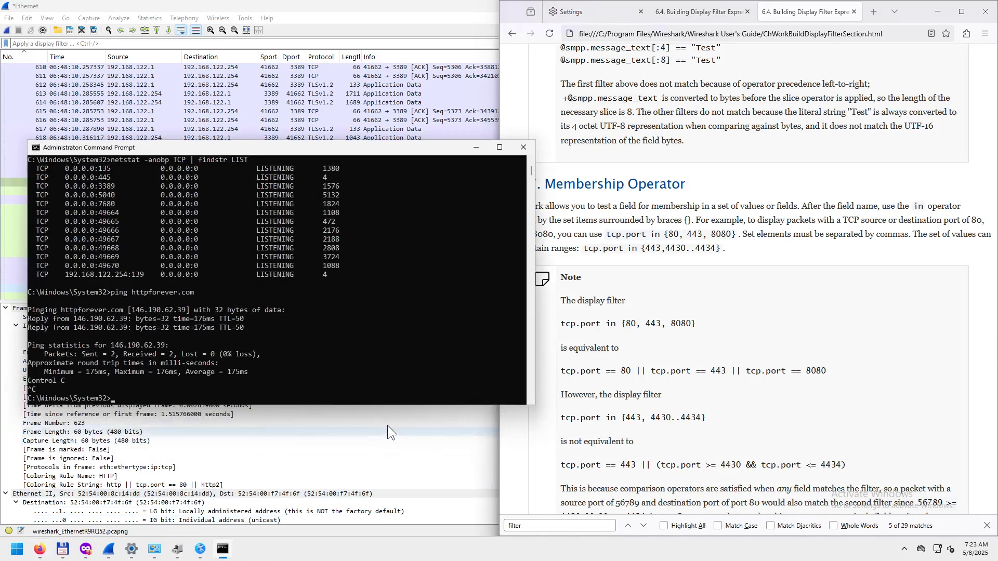
pyautogui.moveTo(368, 141); pyautogui.dragTo(367, 45)
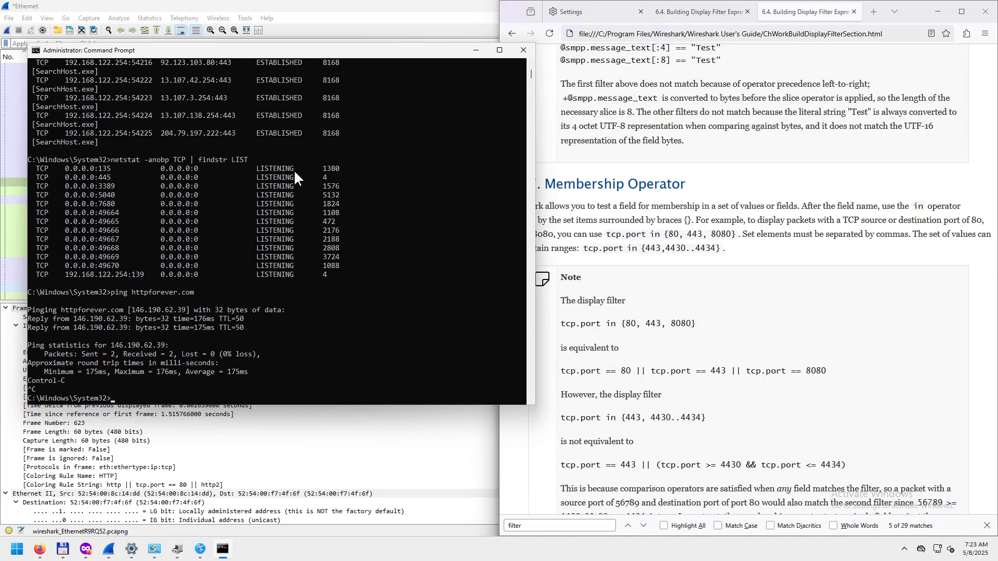
pyautogui.click(134, 400)
pyautogui.press('Escape')
pyautogui.write('ping')
pyautogui.press('Return')
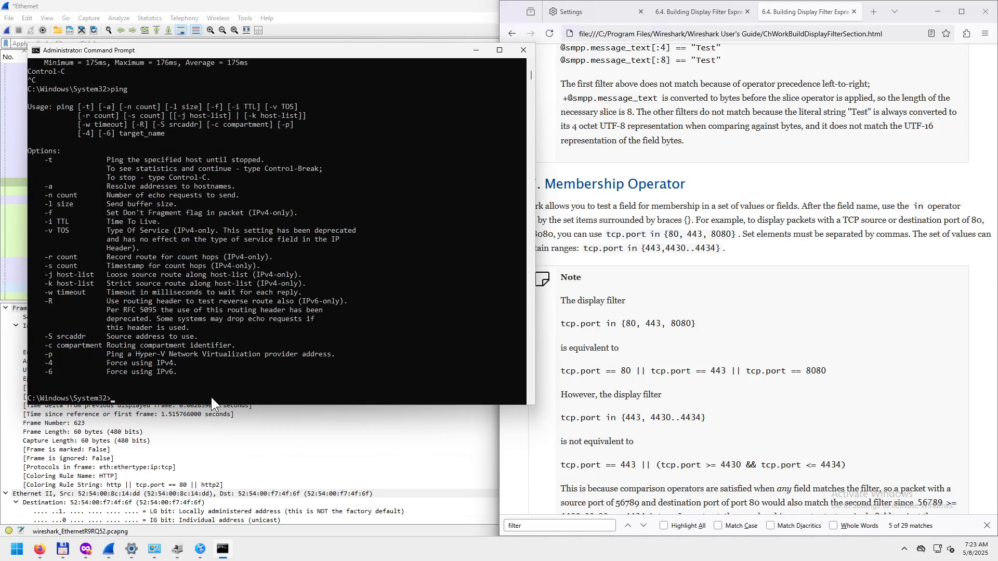
# - Run tracert without arguments, start and quit an interactive nslookup session, and minimize the Command Prompt
pyautogui.write('tracert')
pyautogui.press('Return')
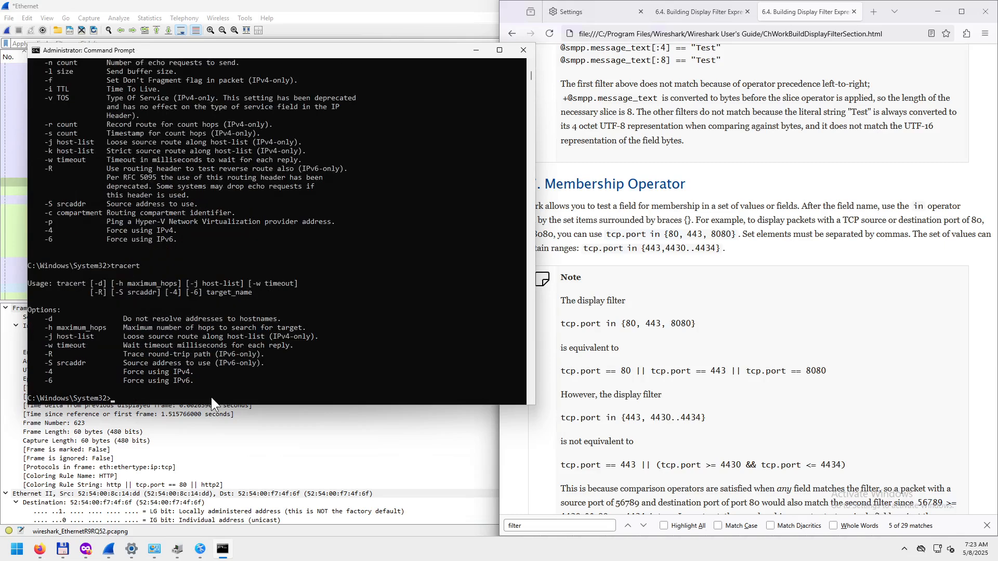
pyautogui.write('nslookup')
pyautogui.press('Return')
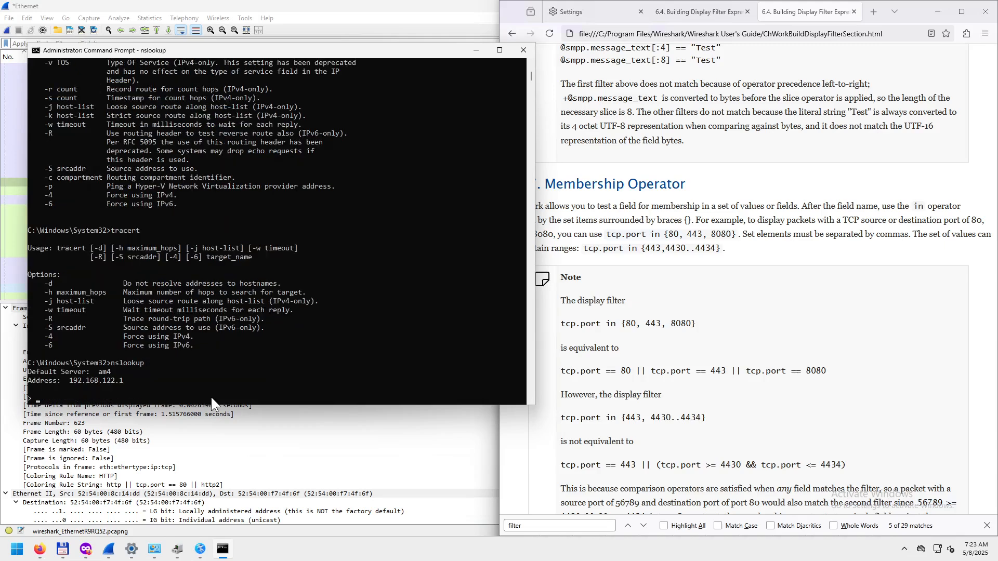
pyautogui.hotkey('ctrl', 'c')
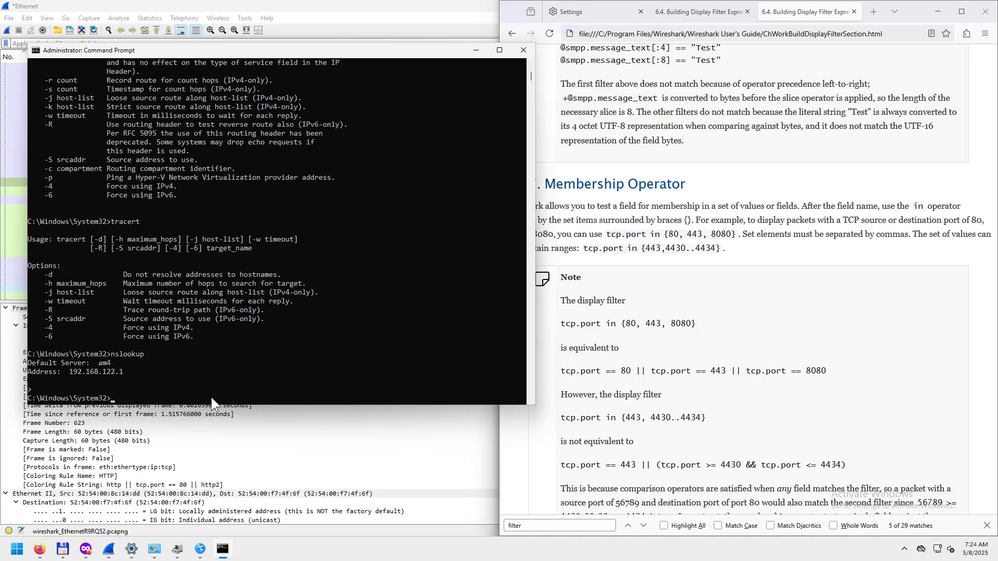
pyautogui.click(475, 49)
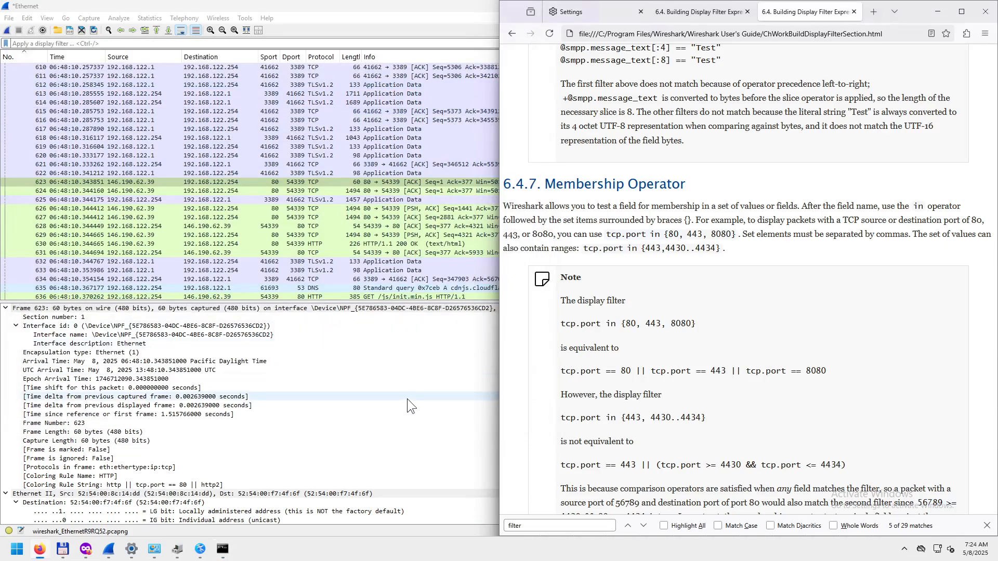